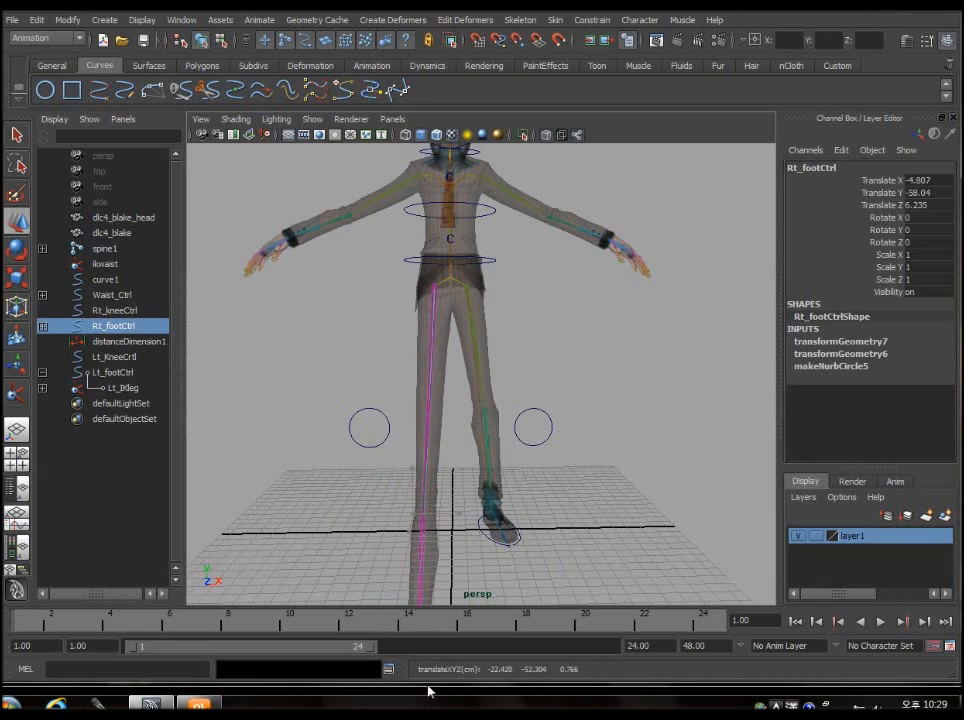
Undo the Rt_footCtrl move, and test the left leg by pulling Lt_footCtrl down and undoing each move
{"action": "key", "text": "ctrl+z"}
{"action": "left_click", "coordinate": [505, 543]}
{"action": "left_click_drag", "start_coordinate": [501, 514], "coordinate": [503, 644]}
{"action": "key", "text": "ctrl+z"}
{"action": "key", "text": "ctrl+z"}
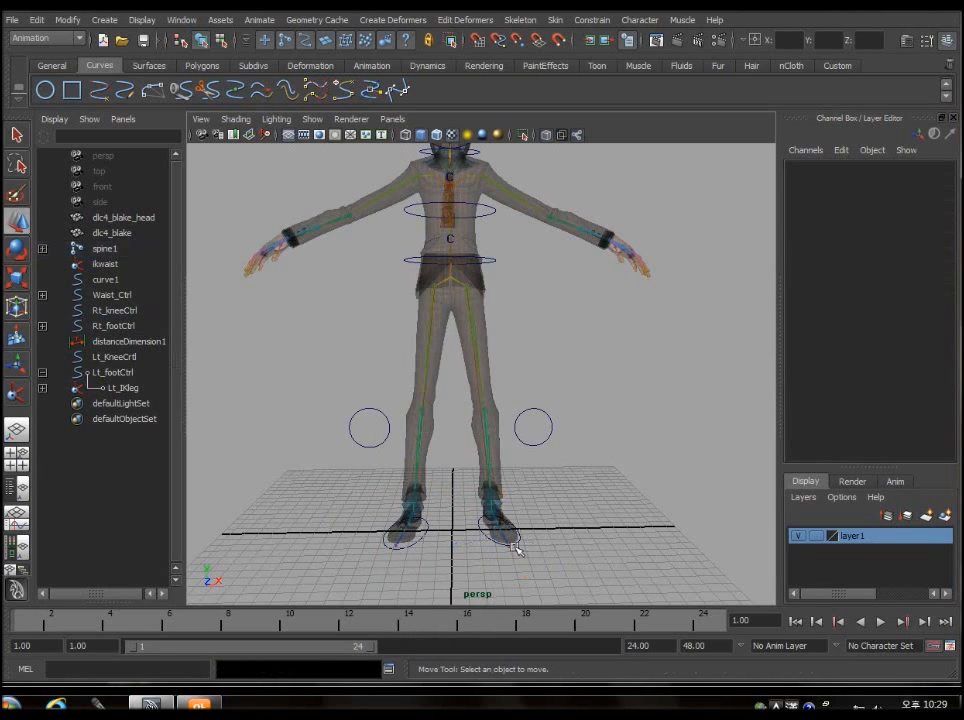
{"action": "left_click", "coordinate": [518, 549]}
{"action": "left_click_drag", "start_coordinate": [499, 527], "coordinate": [517, 581]}
{"action": "key", "text": "ctrl+z"}
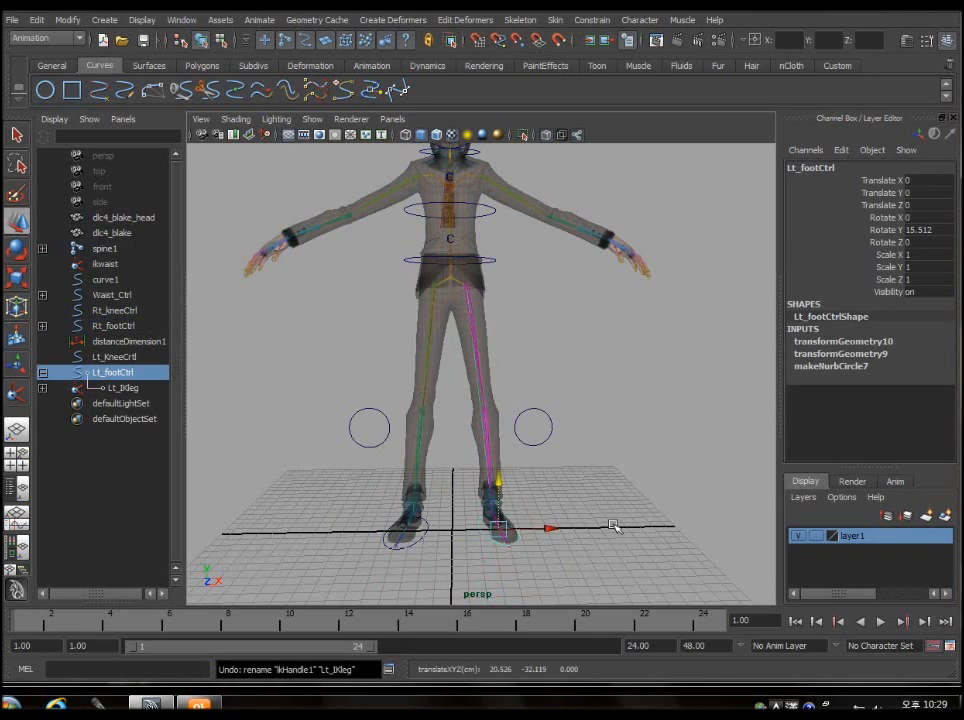
Test rotating the Rt_tou joint in the right foot and undo the rotation
{"action": "left_click", "coordinate": [613, 527]}
{"action": "left_click", "coordinate": [424, 538]}
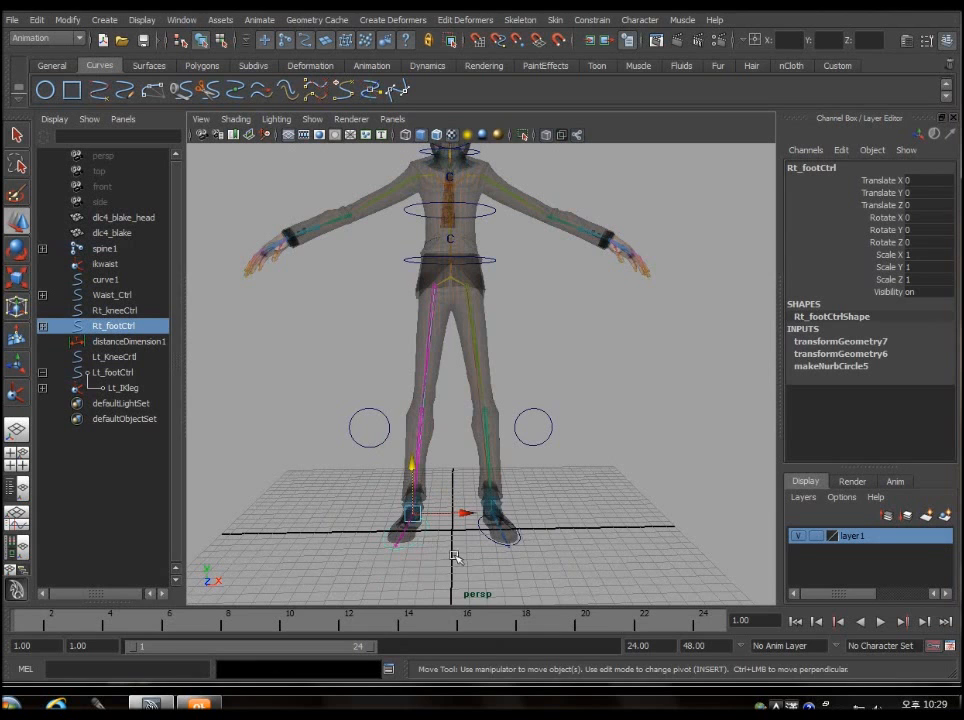
{"action": "left_click_drag", "start_coordinate": [486, 448], "coordinate": [514, 349], "text": "alt"}
{"action": "middle_click_drag", "start_coordinate": [514, 349], "coordinate": [520, 444], "text": "alt"}
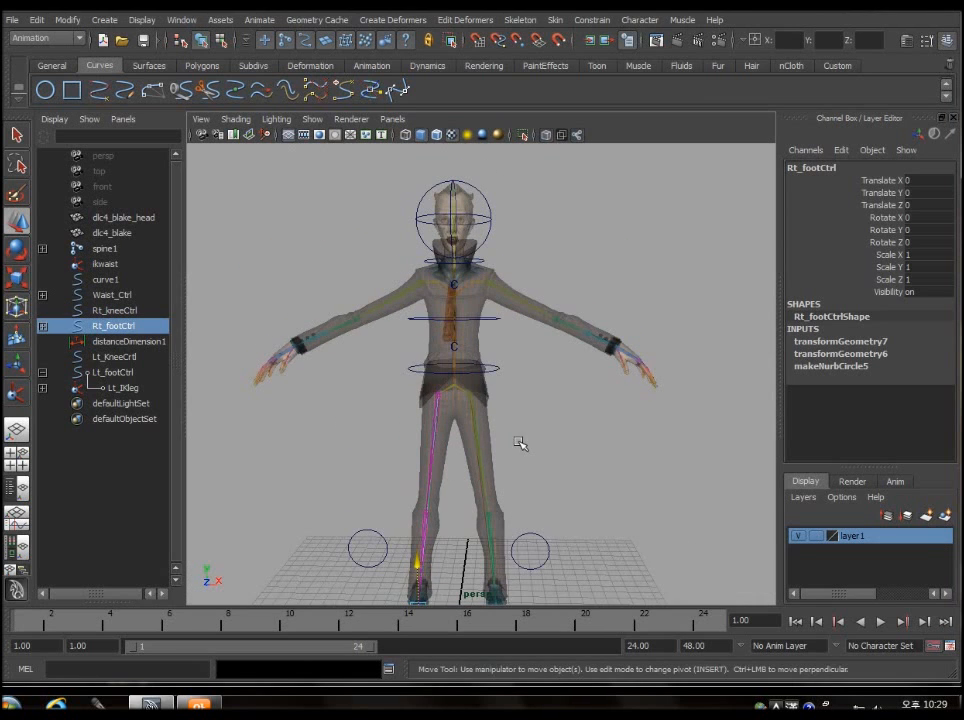
{"action": "middle_click_drag", "start_coordinate": [521, 533], "coordinate": [521, 368], "text": "alt"}
{"action": "scroll", "coordinate": [474, 474], "scroll_direction": "up", "scroll_amount": 3}
{"action": "left_click_drag", "start_coordinate": [474, 474], "coordinate": [340, 510], "text": "alt"}
{"action": "left_click", "coordinate": [357, 497]}
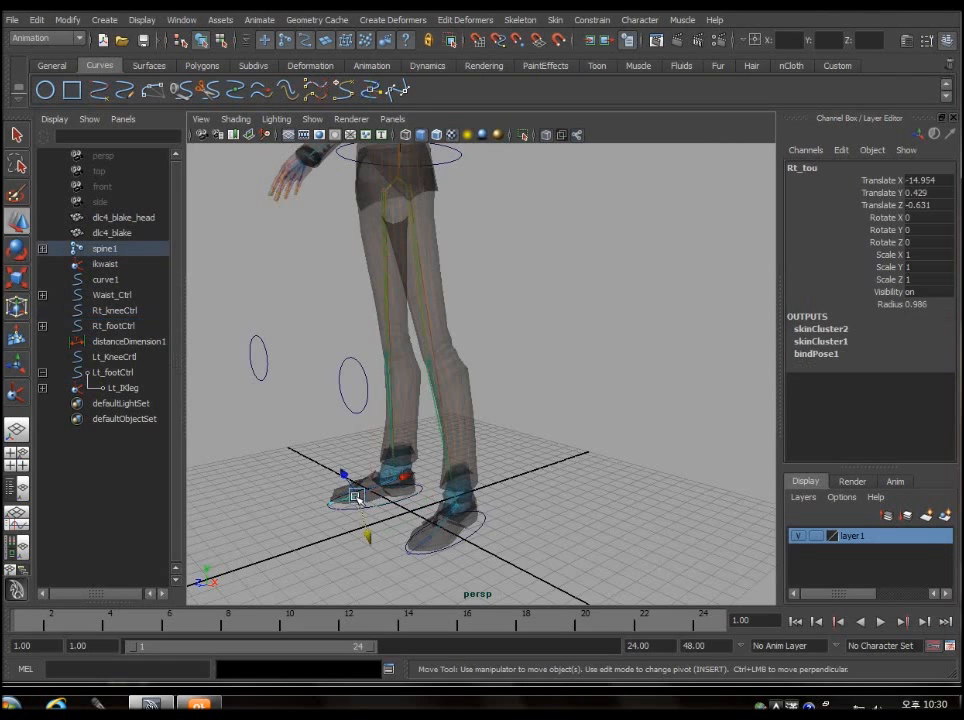
{"action": "key", "text": "e"}
{"action": "left_click_drag", "start_coordinate": [313, 458], "coordinate": [430, 424]}
{"action": "key", "text": "ctrl+z"}
Test bending the upper body by rotating Waist_Ctrl about 41 degrees around X, and undo the rotation
{"action": "left_click", "coordinate": [575, 456]}
{"action": "left_click_drag", "start_coordinate": [520, 408], "coordinate": [611, 443], "text": "alt"}
{"action": "middle_click_drag", "start_coordinate": [600, 402], "coordinate": [598, 490], "text": "alt"}
{"action": "scroll", "coordinate": [494, 320], "scroll_direction": "down", "scroll_amount": 5}
{"action": "left_click_drag", "start_coordinate": [494, 320], "coordinate": [510, 303], "text": "alt"}
{"action": "left_click", "coordinate": [494, 300]}
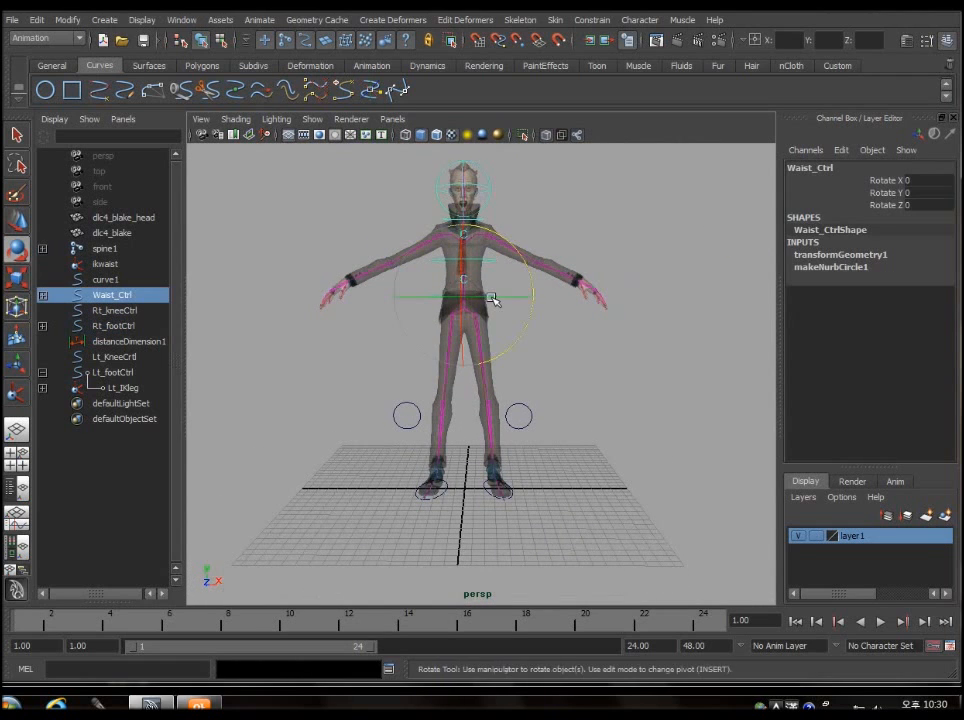
{"action": "left_click_drag", "start_coordinate": [462, 273], "coordinate": [463, 326]}
{"action": "key", "text": "ctrl+z"}
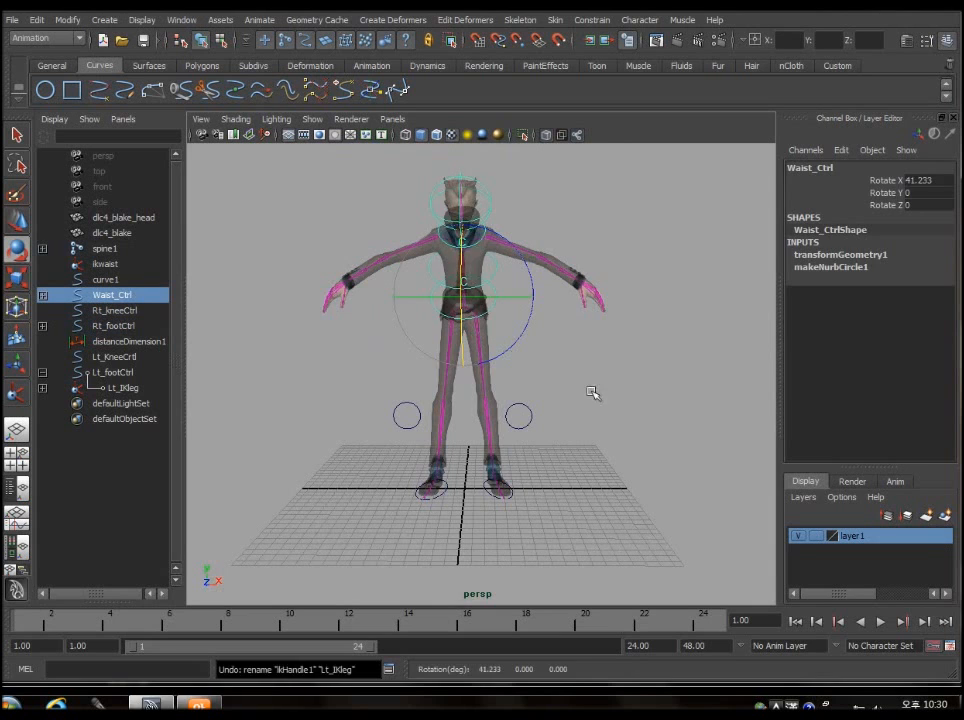
{"action": "left_click", "coordinate": [628, 416]}
Hide the Scale X, Scale Y, Scale Z and Visibility channels of Rt_footCtrl
{"action": "left_click_drag", "start_coordinate": [572, 385], "coordinate": [608, 389], "text": "alt"}
{"action": "middle_click_drag", "start_coordinate": [593, 396], "coordinate": [591, 443], "text": "alt"}
{"action": "scroll", "coordinate": [577, 475], "scroll_direction": "up", "scroll_amount": 3}
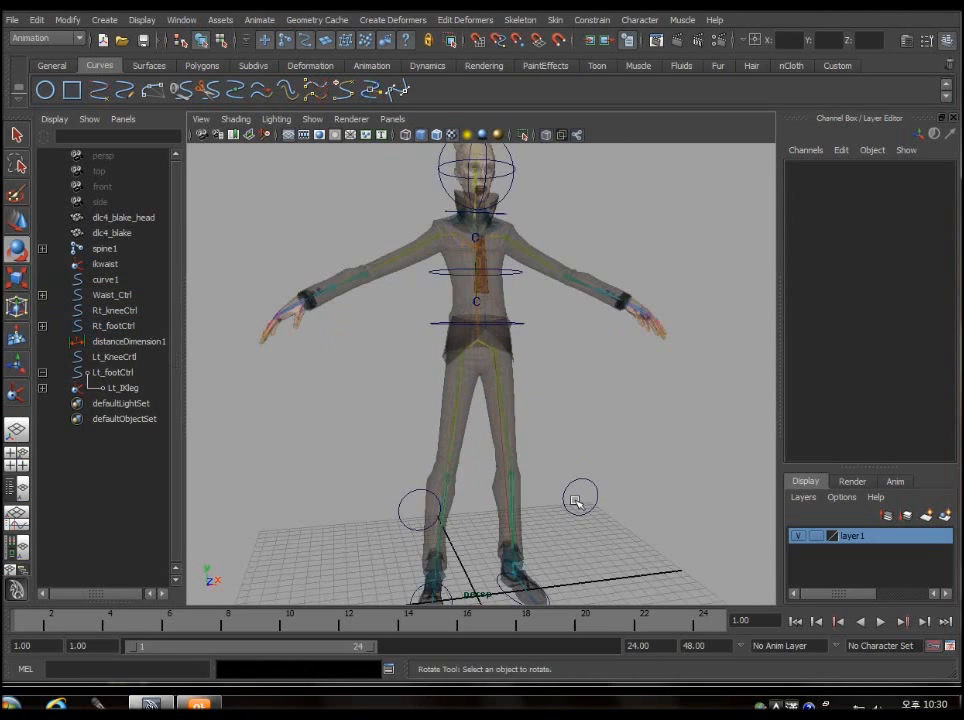
{"action": "left_click_drag", "start_coordinate": [577, 475], "coordinate": [519, 514], "text": "alt"}
{"action": "middle_click_drag", "start_coordinate": [436, 592], "coordinate": [433, 473], "text": "alt"}
{"action": "left_click", "coordinate": [433, 476]}
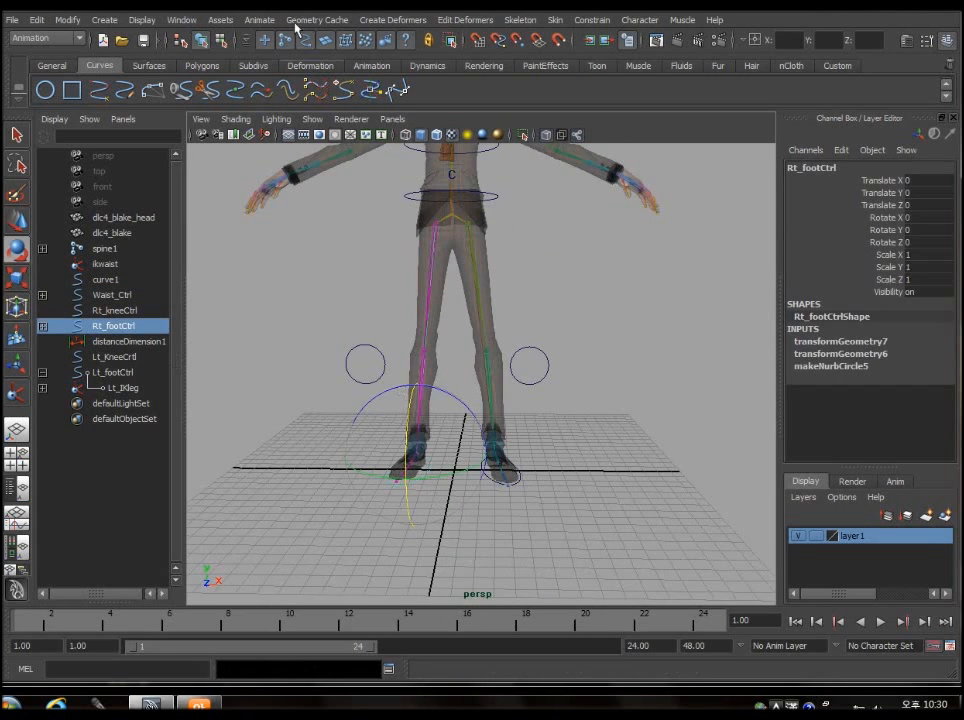
{"action": "left_click", "coordinate": [880, 292]}
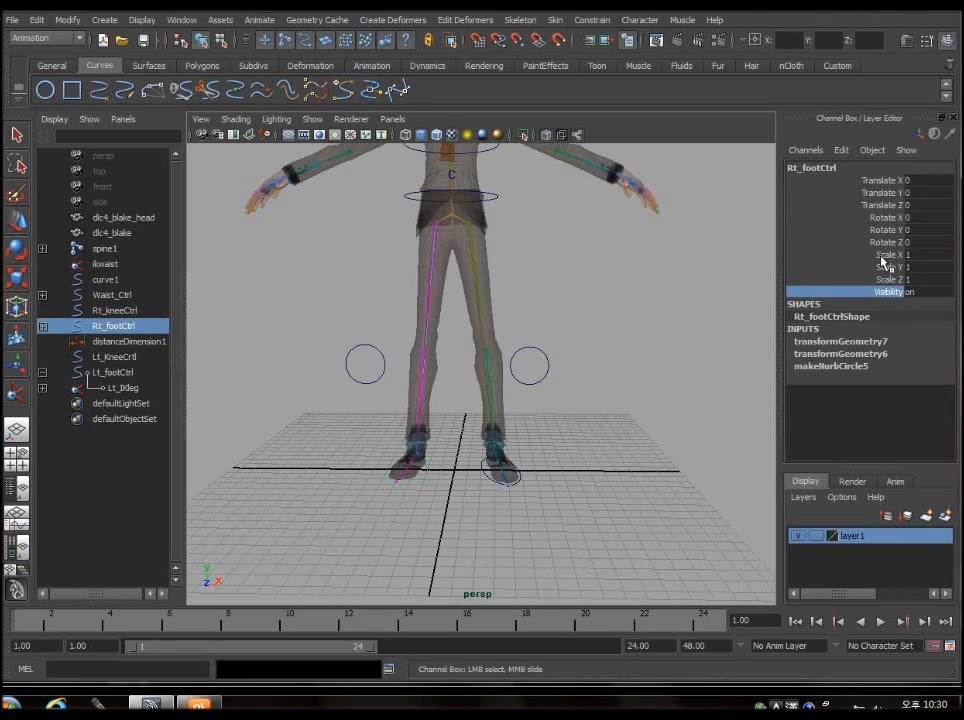
{"action": "left_click", "coordinate": [888, 255], "text": "shift"}
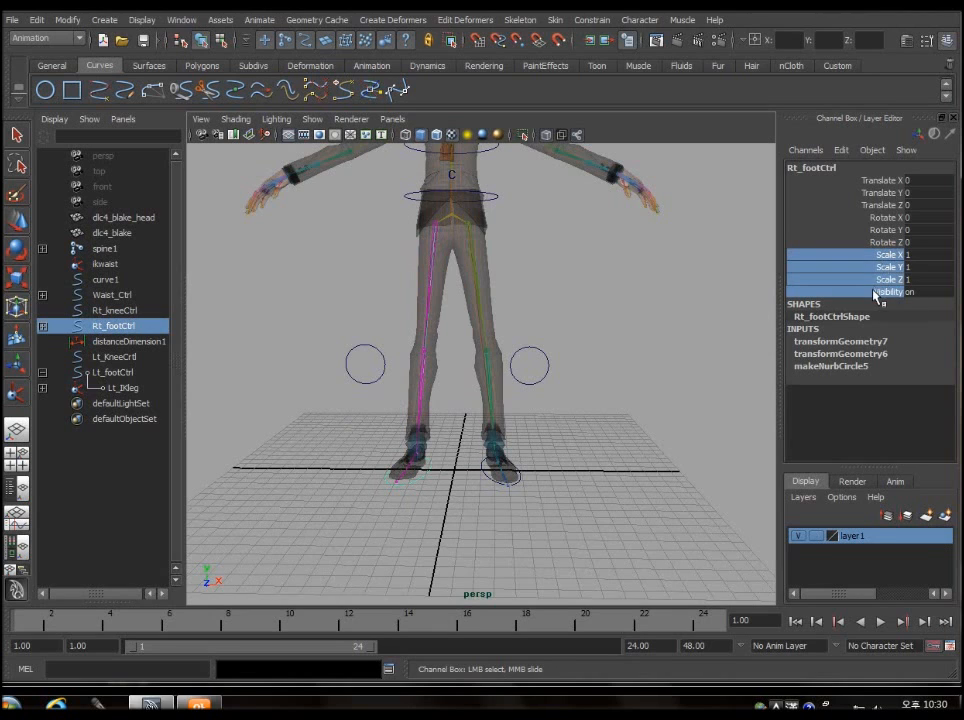
{"action": "right_click", "coordinate": [875, 280]}
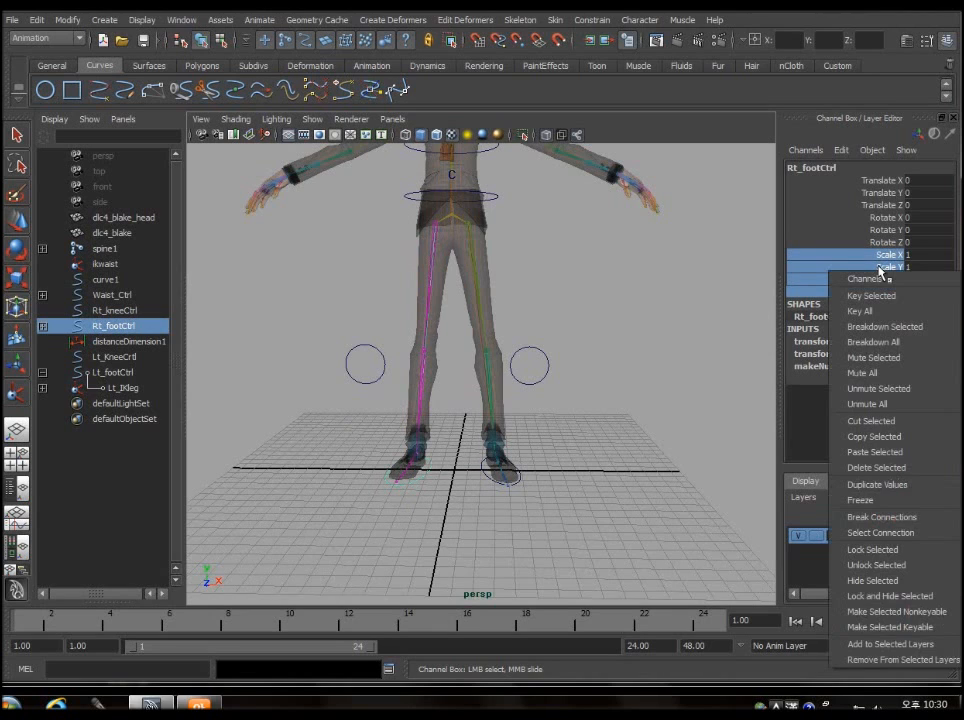
{"action": "left_click", "coordinate": [898, 581]}
{"action": "right_click", "coordinate": [897, 257]}
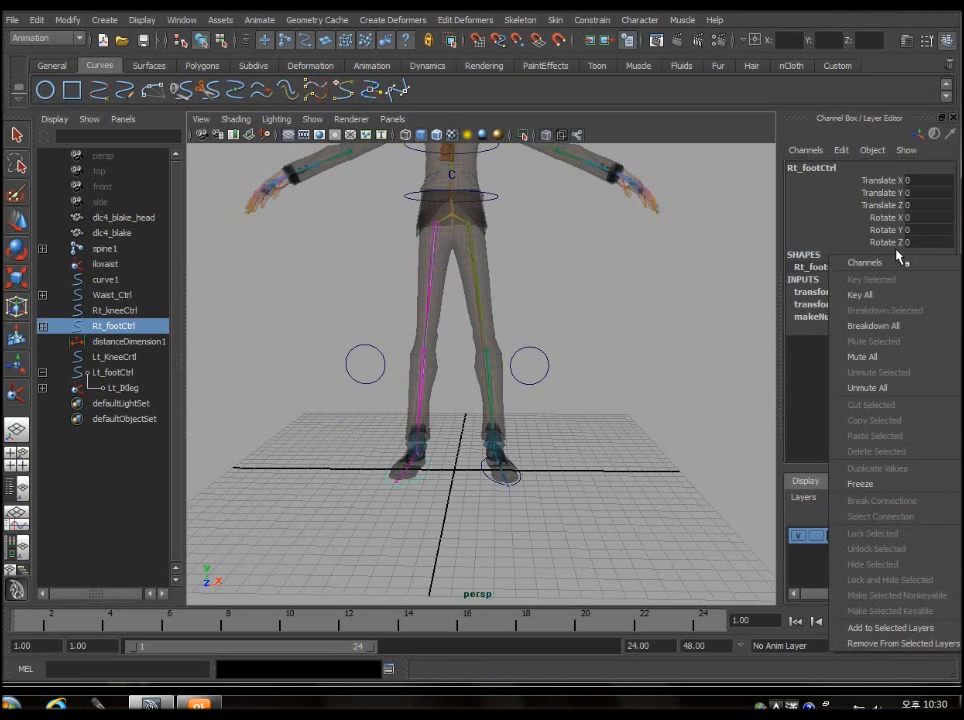
{"action": "left_click", "coordinate": [841, 150]}
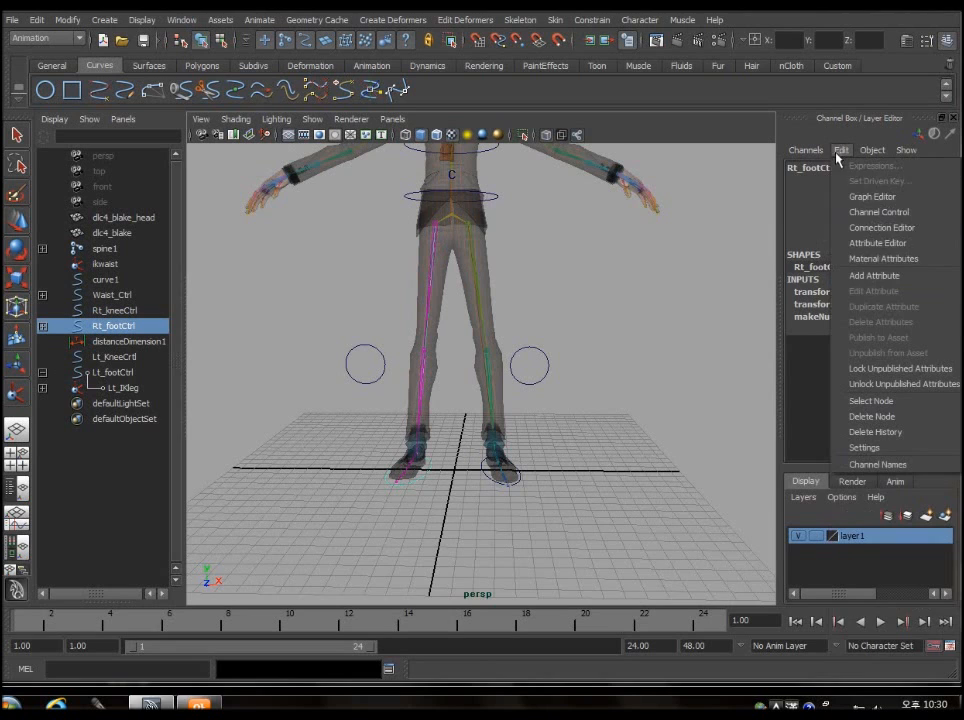
{"action": "left_click", "coordinate": [877, 243]}
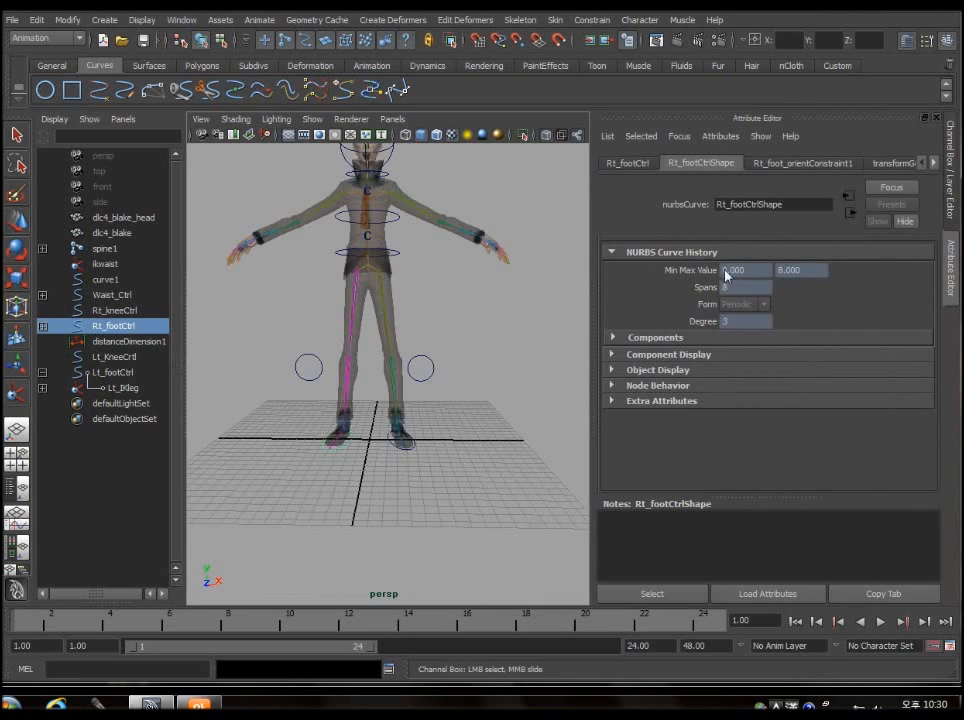
{"action": "key", "text": "ctrl+a"}
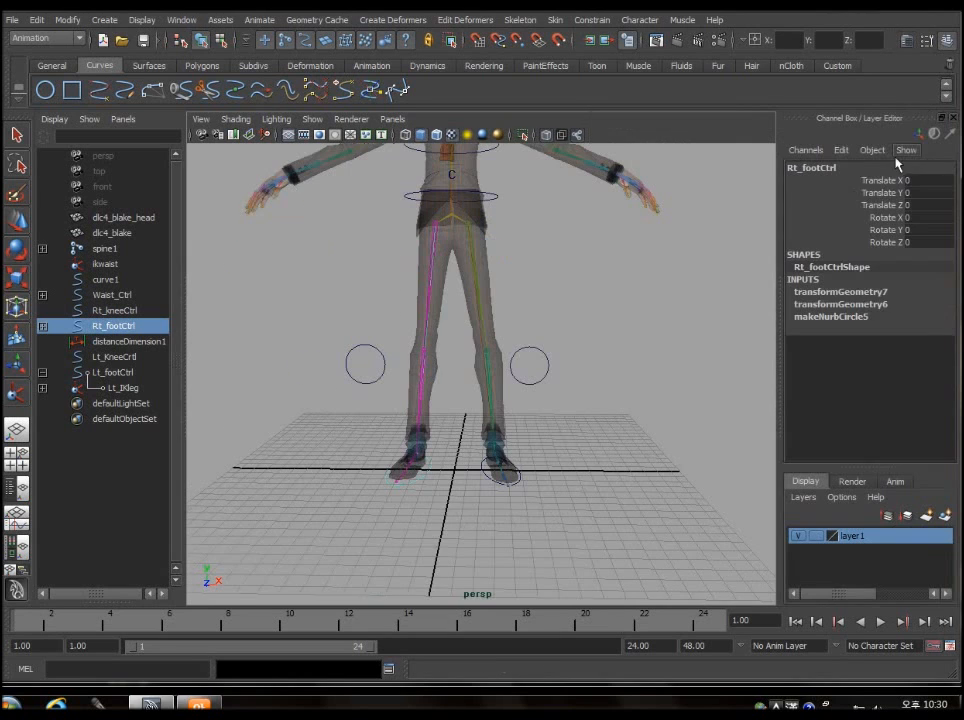
Start a new keyable float attribute on Rt_footCtrl with the long name Stretch_Switch
{"action": "left_click", "coordinate": [841, 152]}
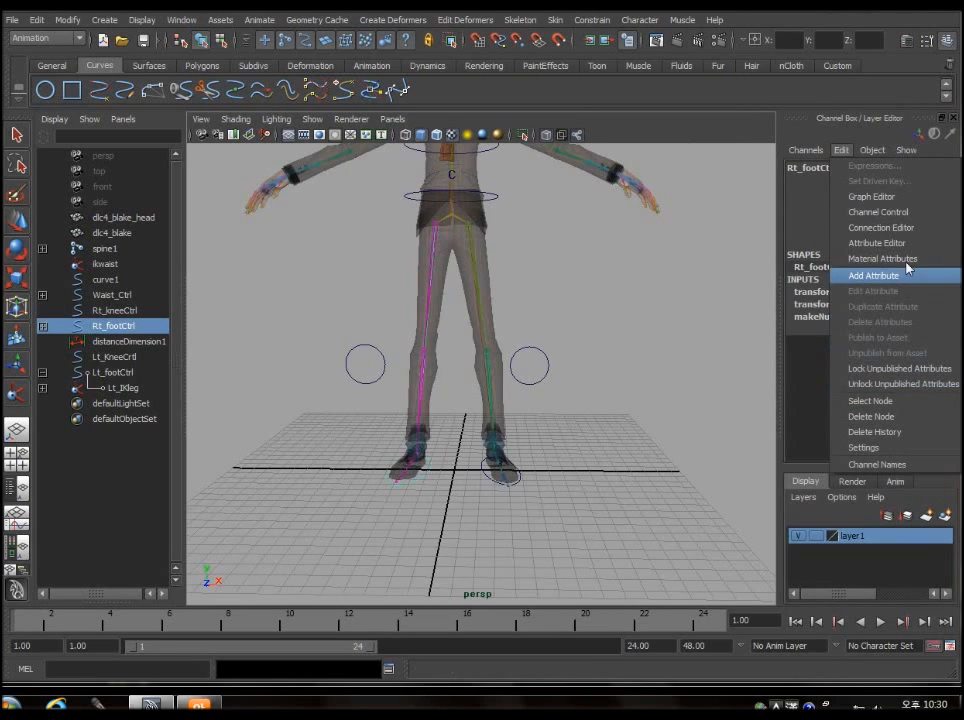
{"action": "left_click", "coordinate": [872, 275]}
{"action": "left_click_drag", "start_coordinate": [505, 203], "coordinate": [432, 185]}
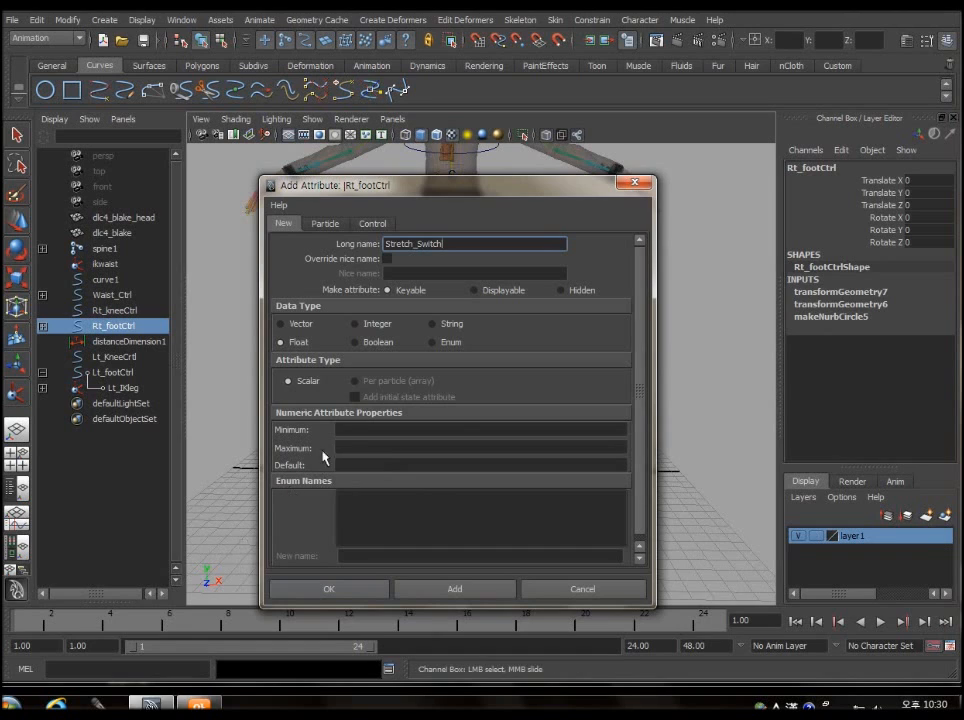
Set the Stretch_Switch attribute's minimum to 0, maximum to 1 and default to 1
{"action": "left_click", "coordinate": [344, 429]}
{"action": "left_click", "coordinate": [358, 465]}
{"action": "left_click", "coordinate": [356, 428]}
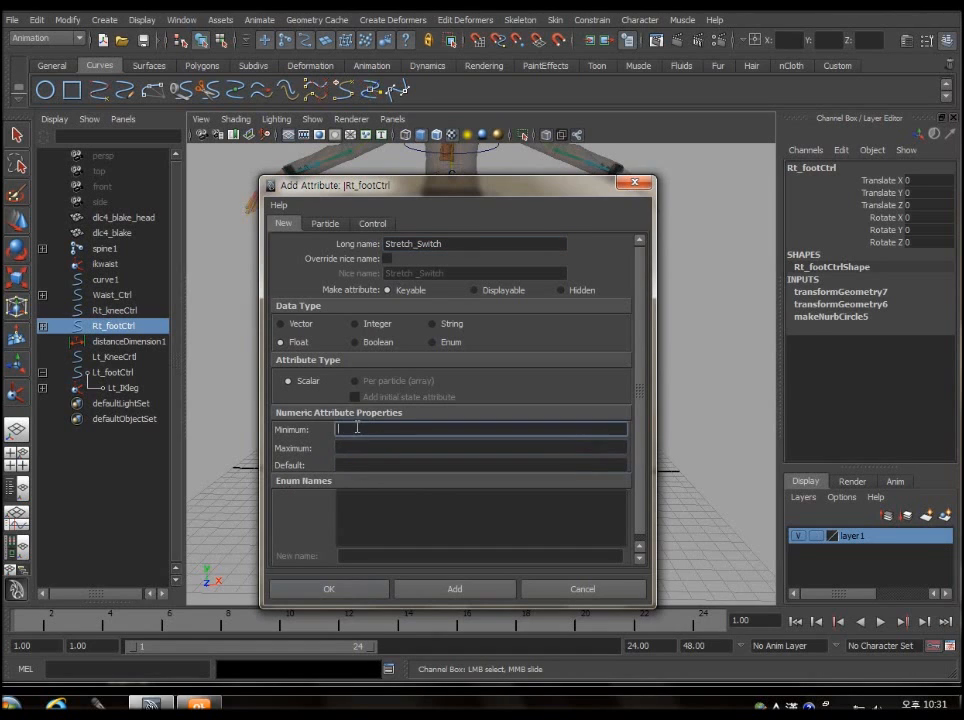
{"action": "left_click", "coordinate": [373, 447]}
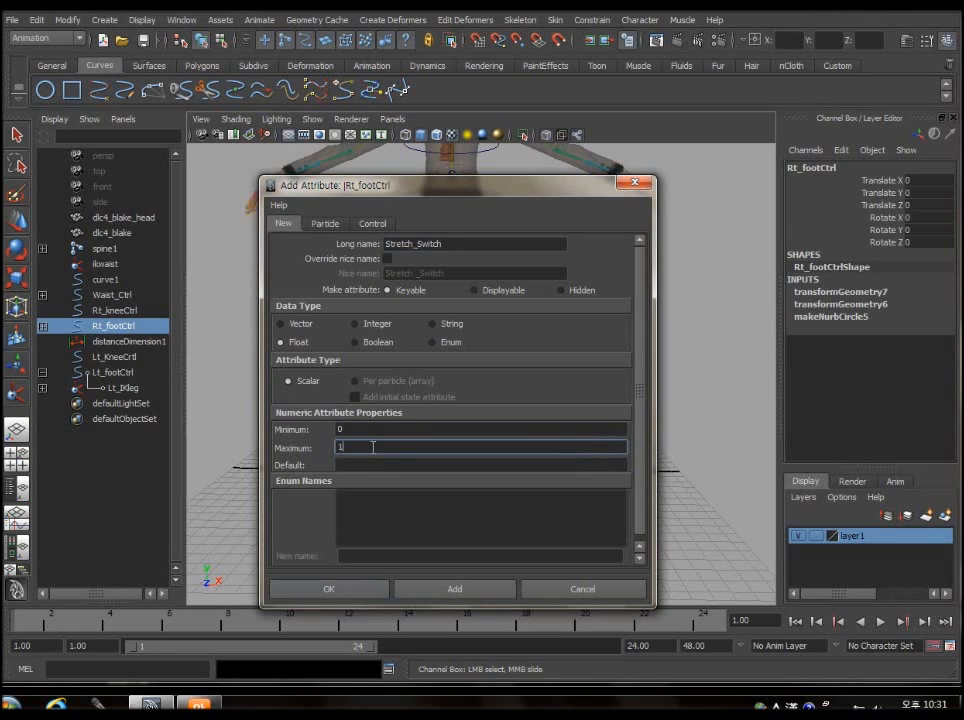
{"action": "left_click", "coordinate": [362, 465]}
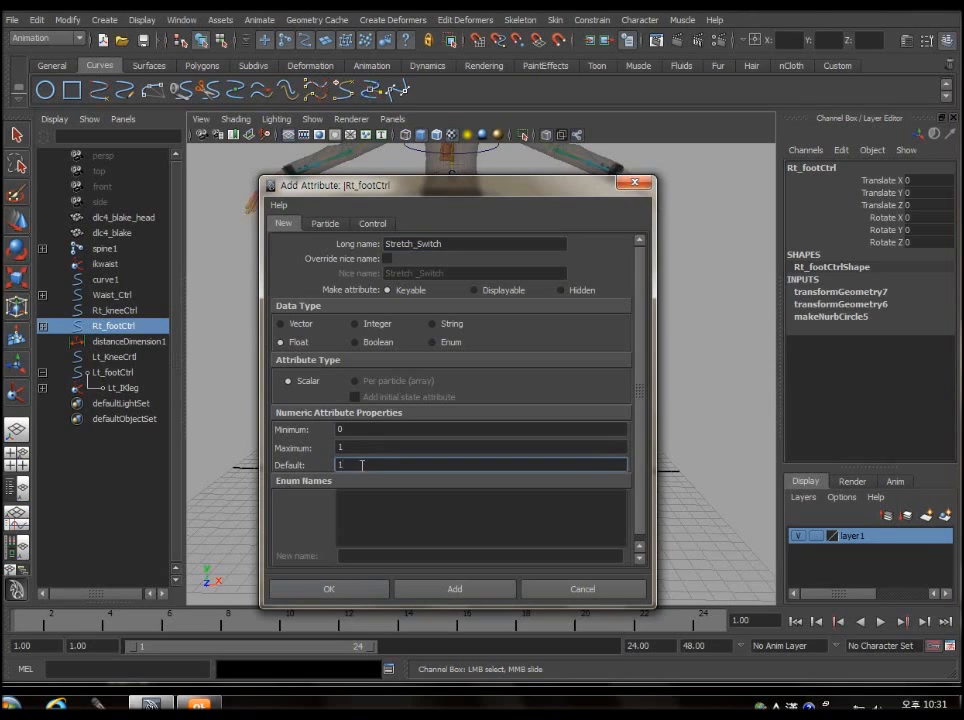
Review the new attribute's minimum, maximum and default values and add it to Rt_footCtrl
{"action": "left_click", "coordinate": [358, 430]}
{"action": "key", "text": "Tab"}
{"action": "left_click", "coordinate": [359, 431]}
{"action": "left_click", "coordinate": [359, 446]}
{"action": "left_click", "coordinate": [361, 432]}
{"action": "left_click", "coordinate": [364, 449]}
{"action": "left_click", "coordinate": [358, 465]}
{"action": "double_click", "coordinate": [357, 446]}
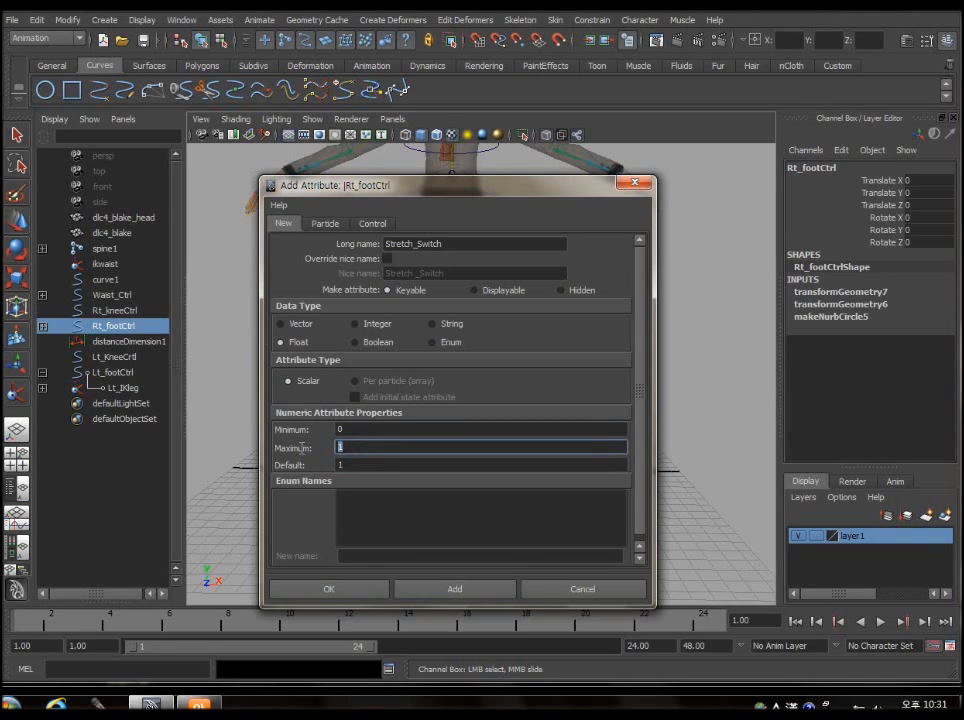
{"action": "left_click", "coordinate": [346, 429]}
{"action": "left_click", "coordinate": [363, 465]}
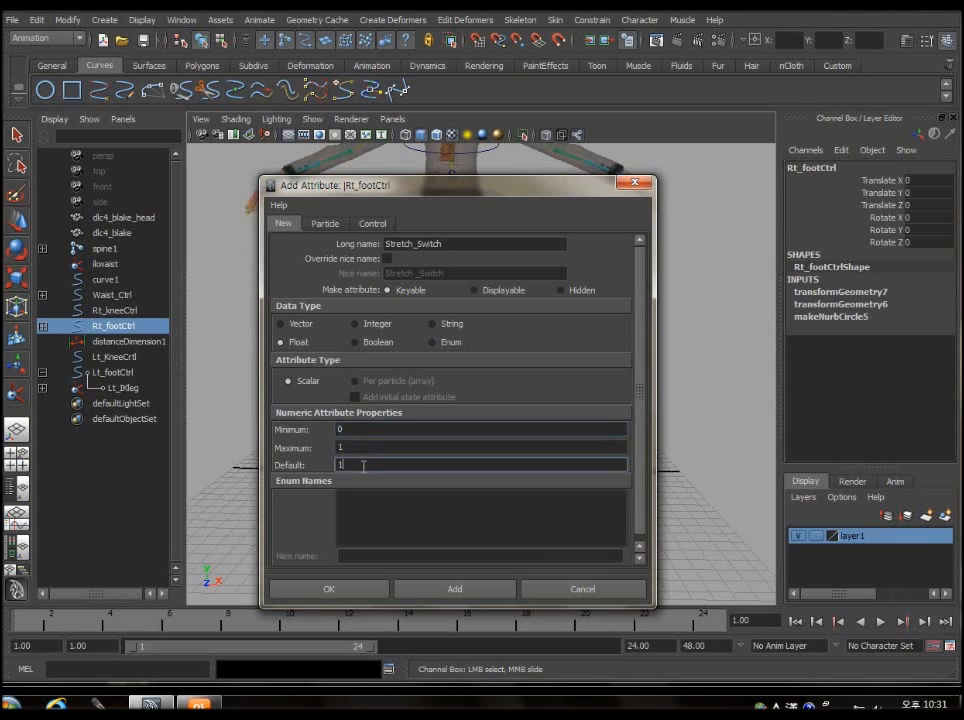
{"action": "left_click", "coordinate": [342, 597]}
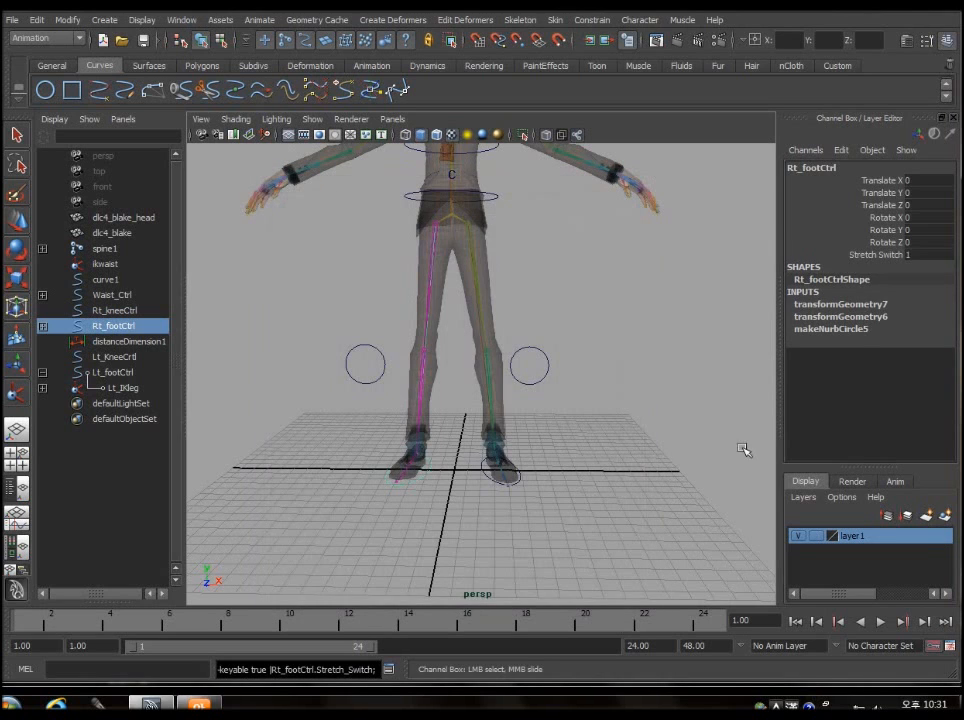
{"action": "left_click", "coordinate": [872, 254]}
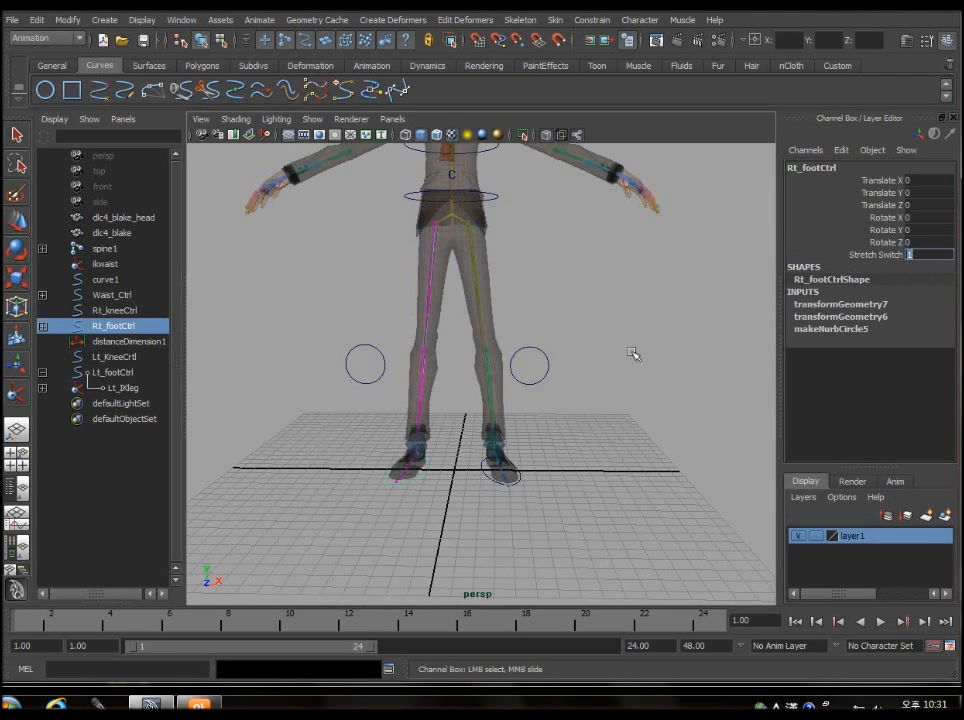
{"action": "left_click", "coordinate": [613, 382]}
{"action": "scroll", "coordinate": [613, 382], "scroll_direction": "up", "scroll_amount": 5}
{"action": "scroll", "coordinate": [562, 491], "scroll_direction": "down", "scroll_amount": 7}
{"action": "scroll", "coordinate": [443, 493], "scroll_direction": "up", "scroll_amount": 2}
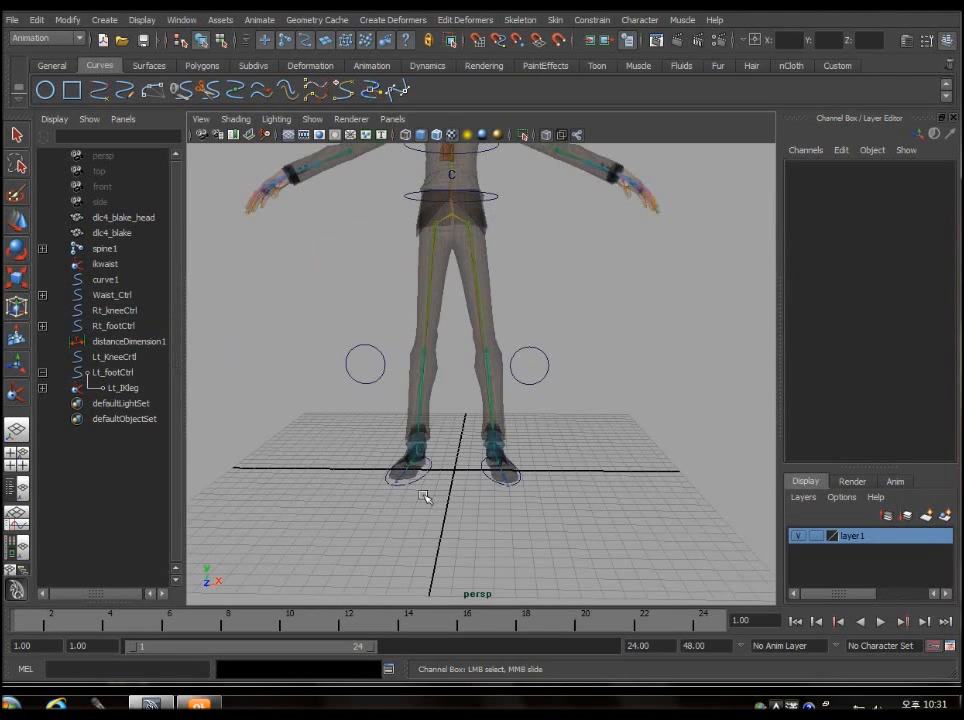
{"action": "left_click", "coordinate": [419, 476]}
{"action": "scroll", "coordinate": [469, 479], "scroll_direction": "down", "scroll_amount": 4}
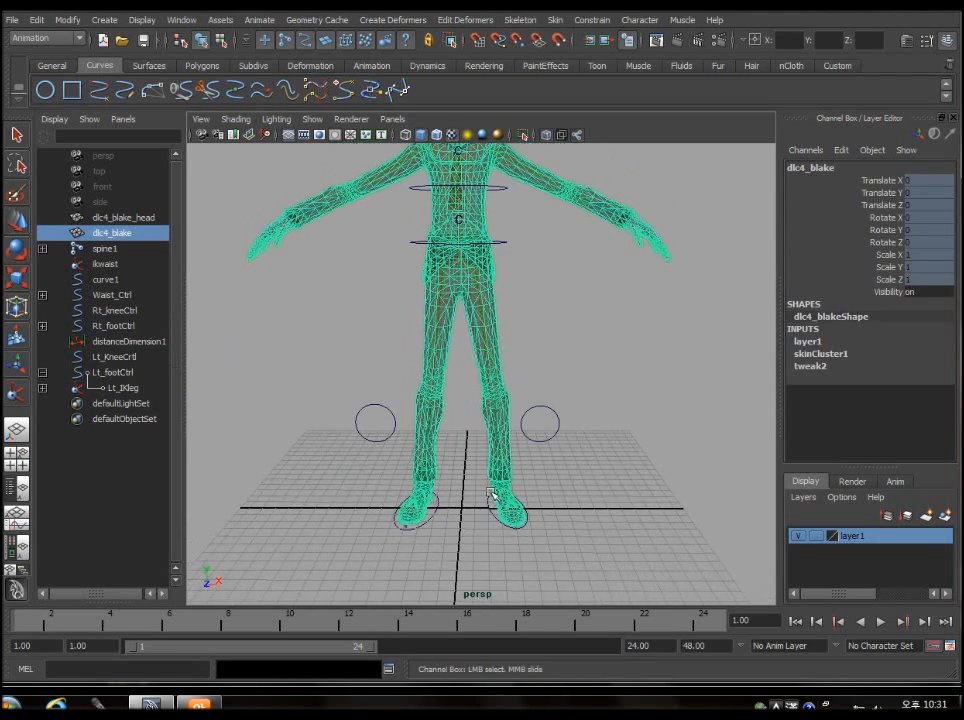
{"action": "left_click", "coordinate": [466, 497]}
Open the Hypershade and place the condition1 and multiplyDivide1 utility nodes in its work area
{"action": "left_click", "coordinate": [181, 19]}
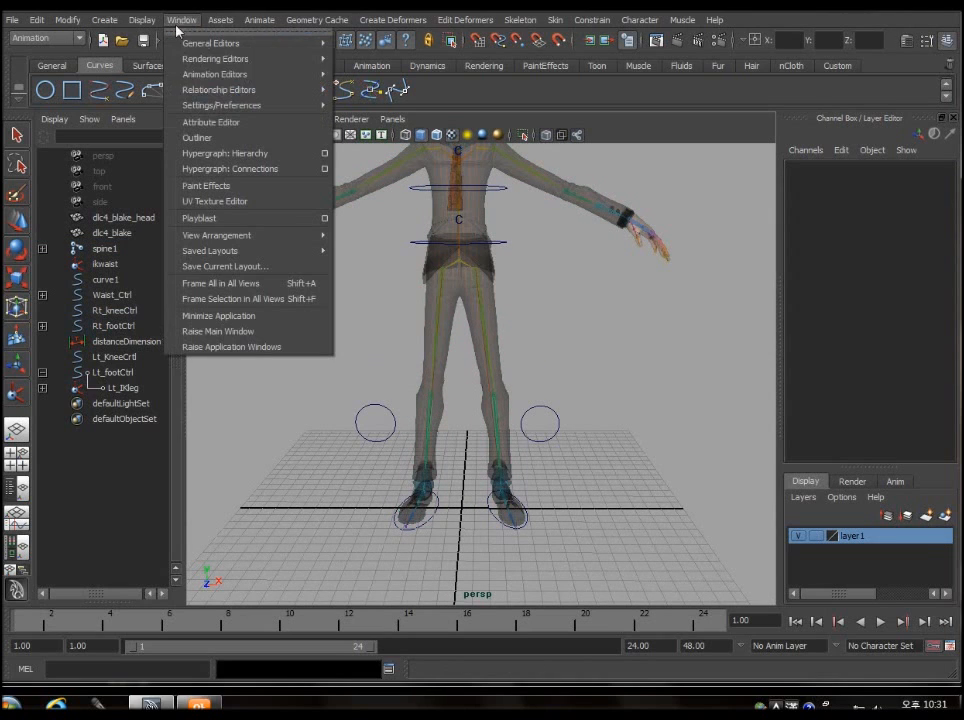
{"action": "mouse_move", "coordinate": [270, 74]}
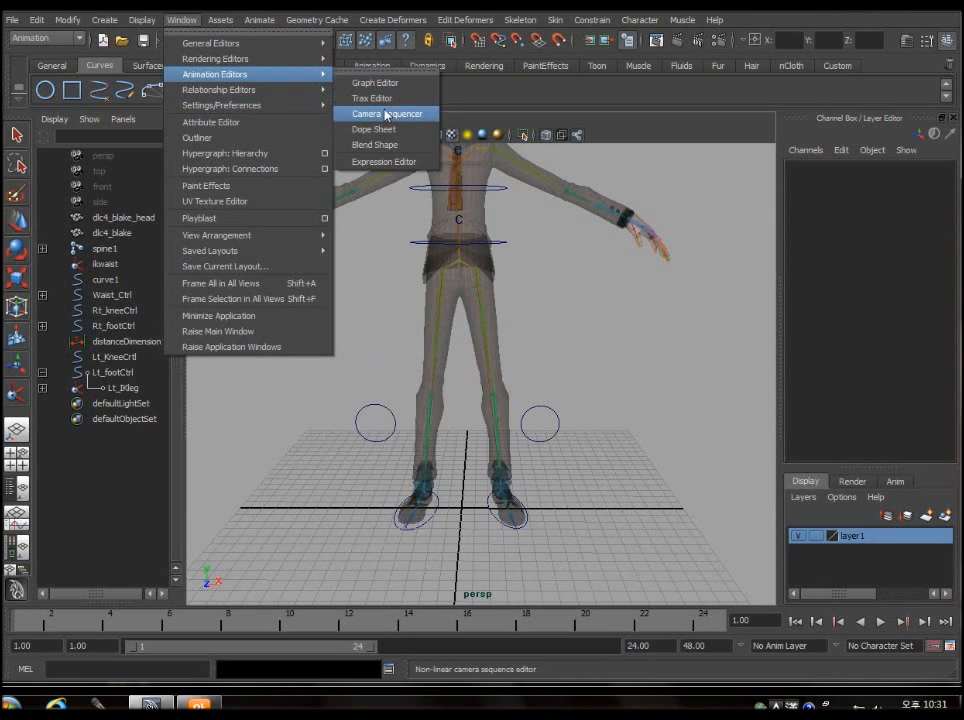
{"action": "mouse_move", "coordinate": [250, 58]}
{"action": "left_click", "coordinate": [392, 100]}
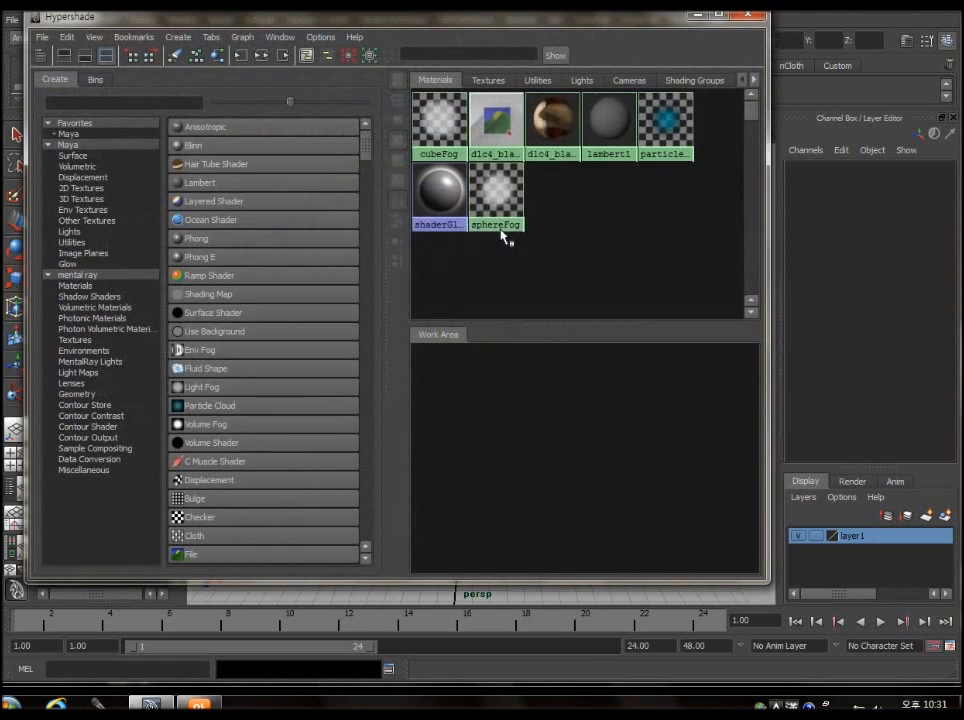
{"action": "left_click", "coordinate": [537, 80]}
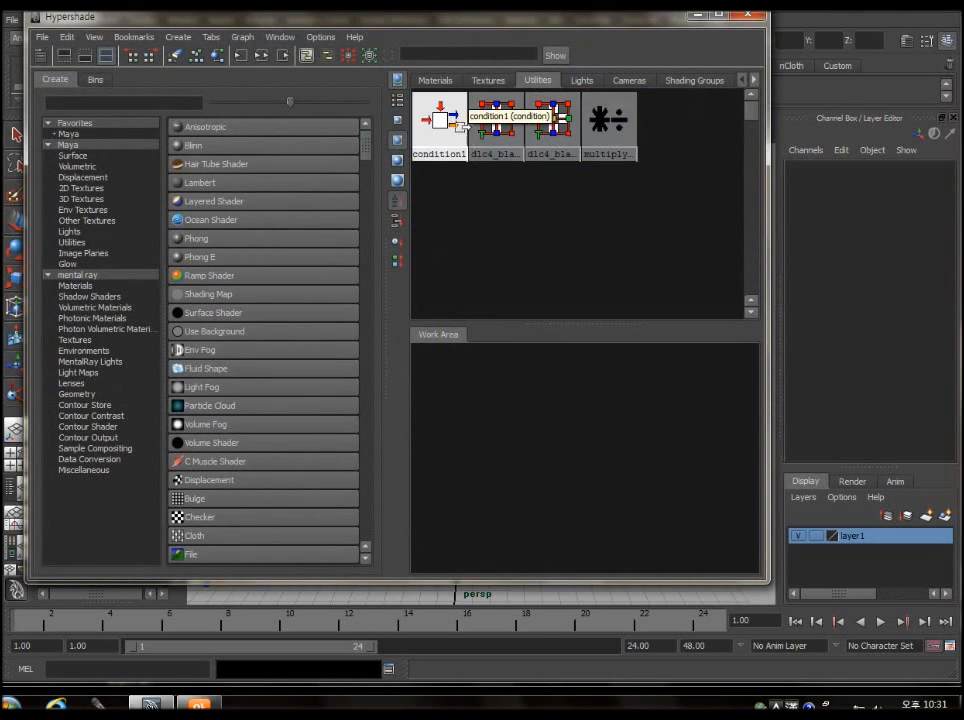
{"action": "middle_click_drag", "start_coordinate": [449, 117], "coordinate": [497, 400]}
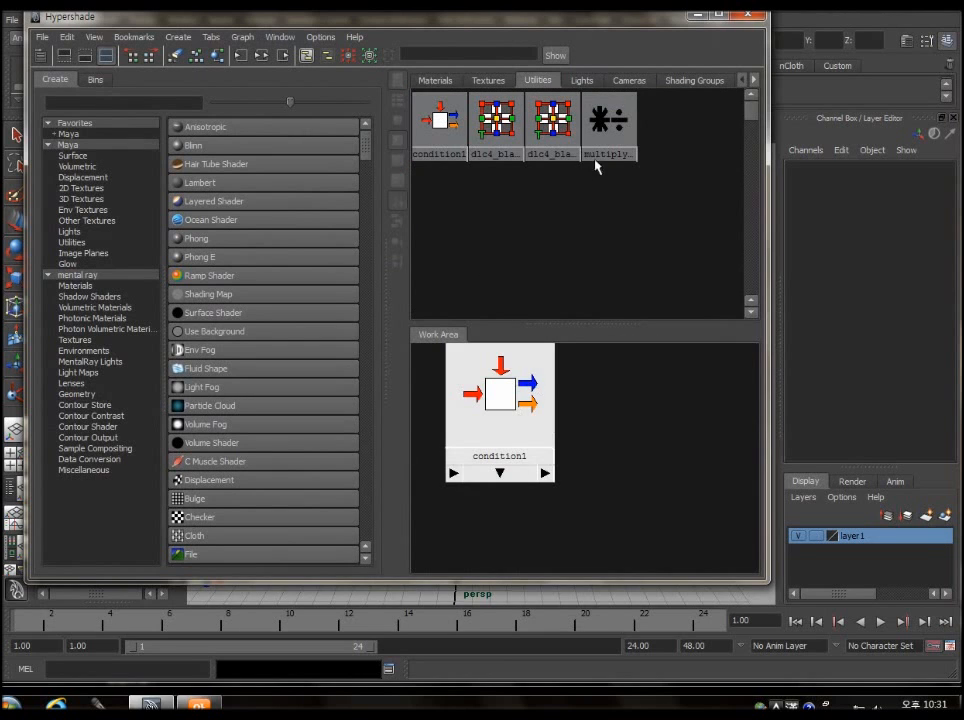
{"action": "middle_click_drag", "start_coordinate": [611, 130], "coordinate": [660, 430]}
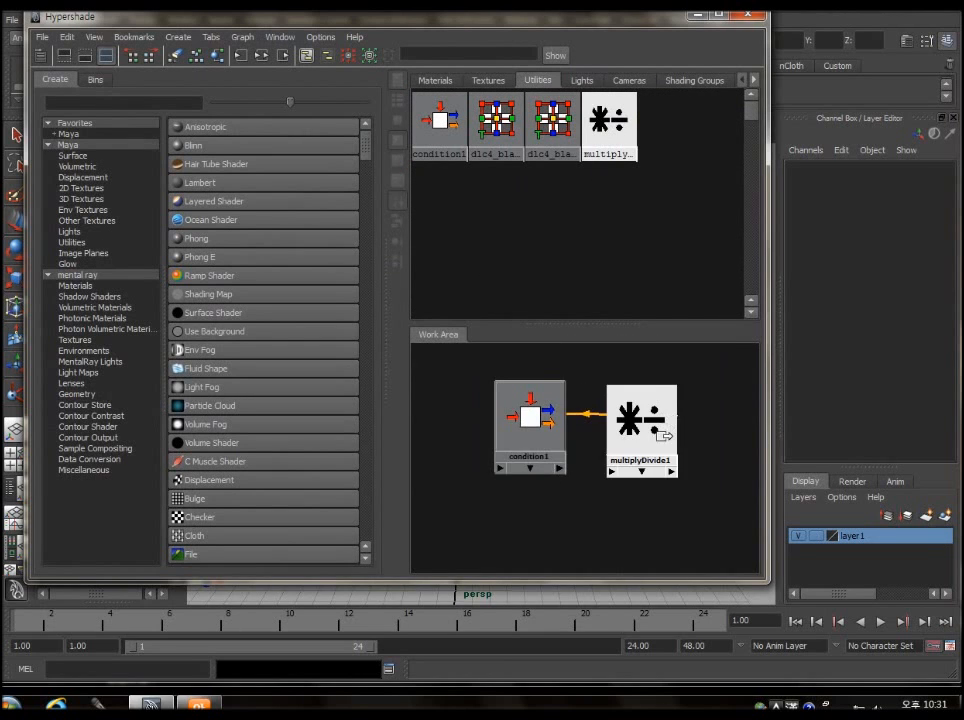
Select distanceDimension1 and display its shape node's attributes beside the Hypershade work area
{"action": "left_click_drag", "start_coordinate": [405, 22], "coordinate": [530, 566]}
{"action": "left_click", "coordinate": [110, 341]}
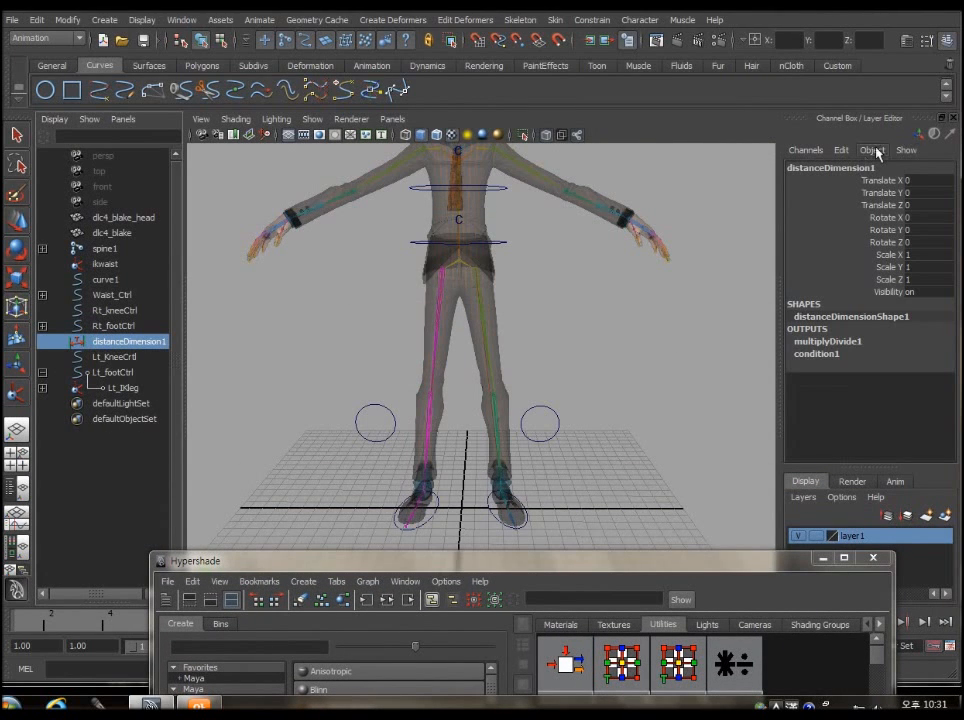
{"action": "left_click", "coordinate": [908, 43]}
{"action": "left_click", "coordinate": [790, 203]}
{"action": "left_click_drag", "start_coordinate": [640, 566], "coordinate": [314, 145]}
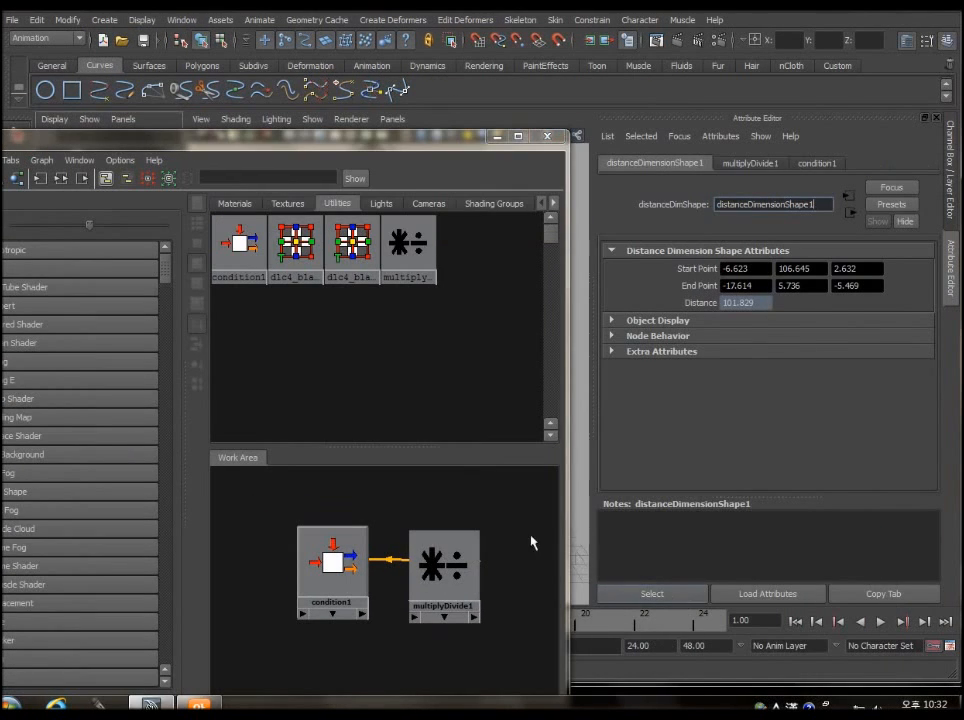
Add distanceDimensionShape1 to the Hypershade graph and place its node beside multiplyDivide1
{"action": "left_click", "coordinate": [41, 160]}
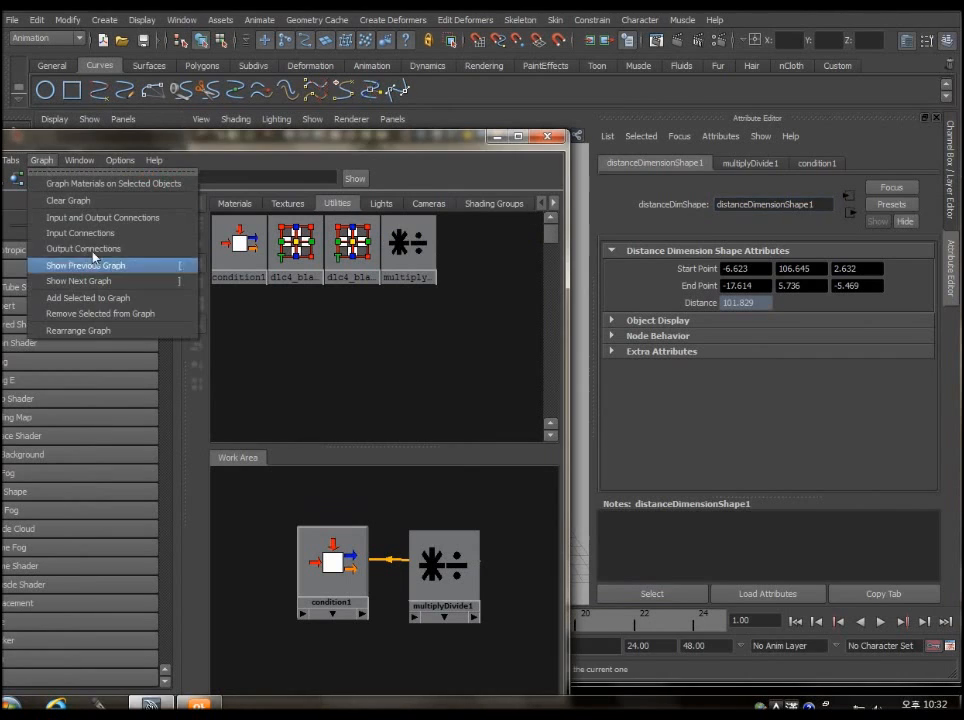
{"action": "left_click", "coordinate": [117, 299]}
{"action": "middle_click_drag", "start_coordinate": [493, 558], "coordinate": [487, 532], "text": "alt"}
{"action": "scroll", "coordinate": [476, 566], "scroll_direction": "down", "scroll_amount": 2}
{"action": "left_click_drag", "start_coordinate": [292, 520], "coordinate": [475, 551]}
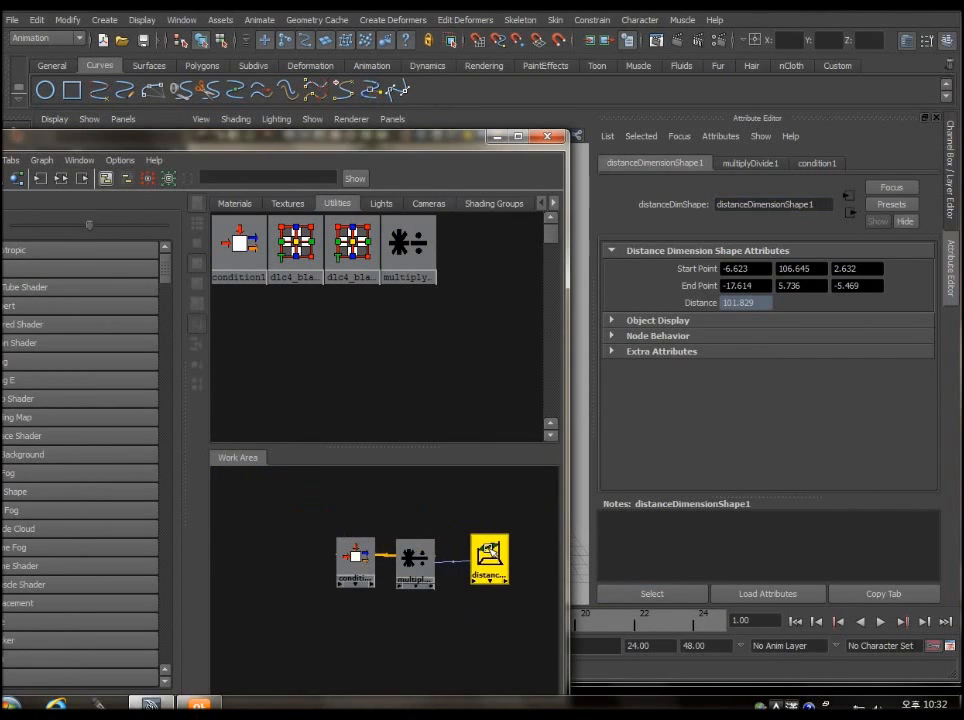
{"action": "scroll", "coordinate": [441, 613], "scroll_direction": "up", "scroll_amount": 2}
Select the Rt_thigh and Rt_calf joints in the perspective view and add them to the Hypershade graph
{"action": "left_click_drag", "start_coordinate": [340, 140], "coordinate": [936, 112]}
{"action": "scroll", "coordinate": [285, 448], "scroll_direction": "up", "scroll_amount": 7}
{"action": "scroll", "coordinate": [260, 357], "scroll_direction": "down", "scroll_amount": 7}
{"action": "scroll", "coordinate": [312, 344], "scroll_direction": "up", "scroll_amount": 3}
{"action": "left_click", "coordinate": [338, 305]}
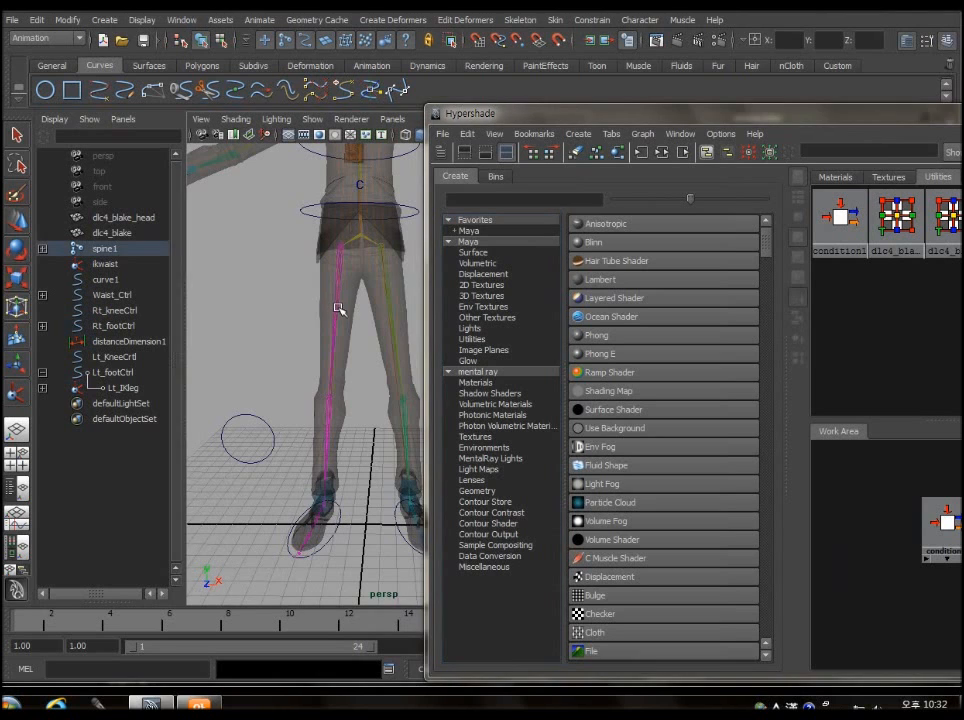
{"action": "left_click", "coordinate": [330, 415], "text": "shift"}
{"action": "left_click_drag", "start_coordinate": [562, 110], "coordinate": [90, 5]}
{"action": "left_click", "coordinate": [170, 29]}
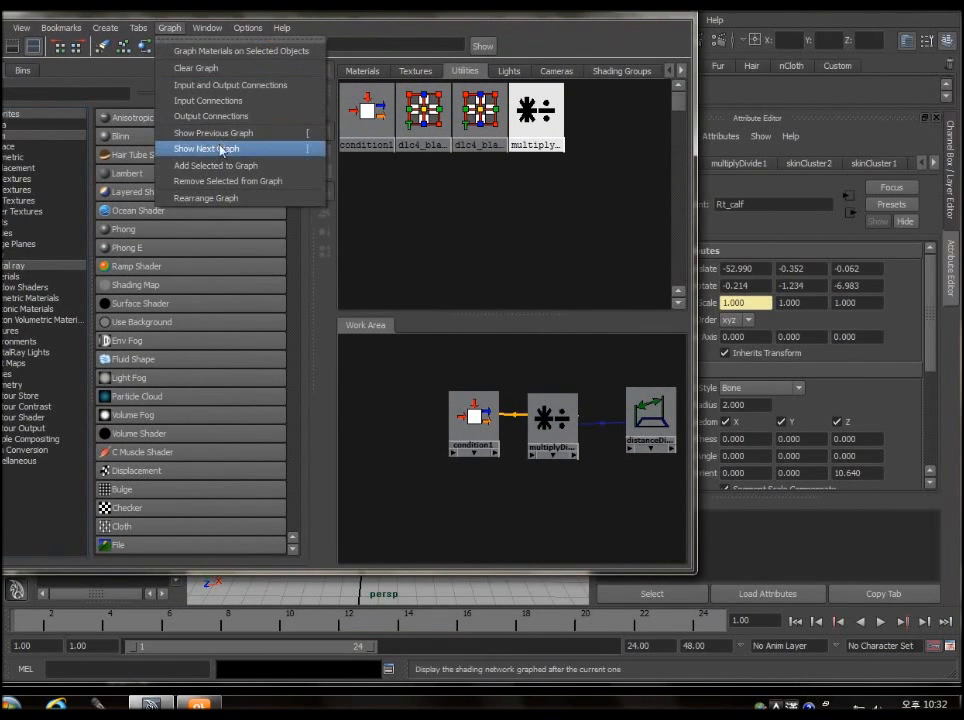
{"action": "left_click", "coordinate": [205, 164]}
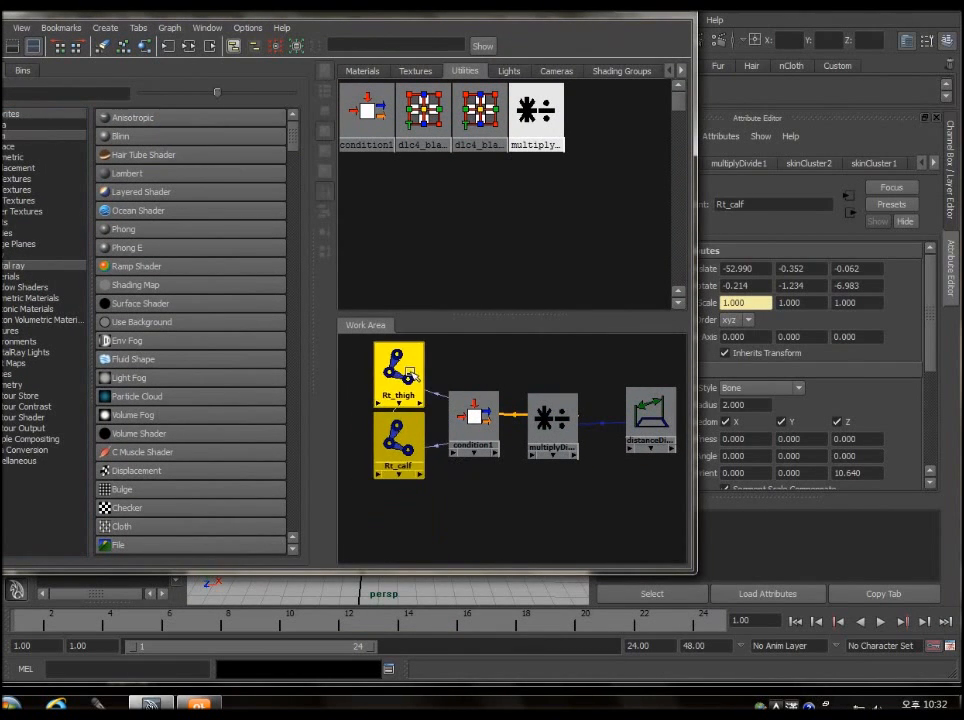
{"action": "left_click", "coordinate": [594, 509]}
Enlarge the Hypershade window and spread out the joint, condition1, multiplyDivide1 and distance nodes into a readable layout
{"action": "left_click_drag", "start_coordinate": [692, 572], "coordinate": [797, 672]}
{"action": "middle_click_drag", "start_coordinate": [600, 578], "coordinate": [609, 549], "text": "alt"}
{"action": "scroll", "coordinate": [609, 549], "scroll_direction": "up", "scroll_amount": 2}
{"action": "scroll", "coordinate": [543, 508], "scroll_direction": "up", "scroll_amount": 1}
{"action": "middle_click_drag", "start_coordinate": [544, 503], "coordinate": [576, 571], "text": "alt"}
{"action": "left_click_drag", "start_coordinate": [693, 523], "coordinate": [672, 525]}
{"action": "scroll", "coordinate": [585, 620], "scroll_direction": "up", "scroll_amount": 1}
{"action": "left_click", "coordinate": [585, 620]}
{"action": "left_click_drag", "start_coordinate": [430, 553], "coordinate": [424, 581]}
{"action": "left_click", "coordinate": [589, 609]}
{"action": "scroll", "coordinate": [589, 609], "scroll_direction": "up", "scroll_amount": 1}
{"action": "scroll", "coordinate": [589, 609], "scroll_direction": "down", "scroll_amount": 2}
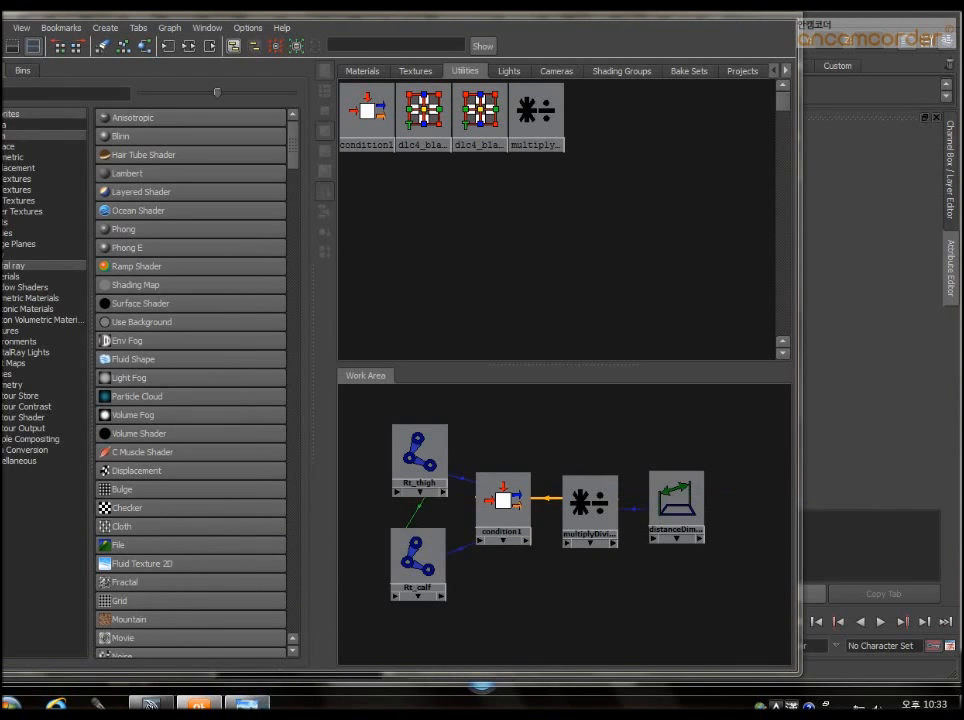
Switch to the image viewer to examine the stretch IK node diagram
{"action": "left_click", "coordinate": [245, 703]}
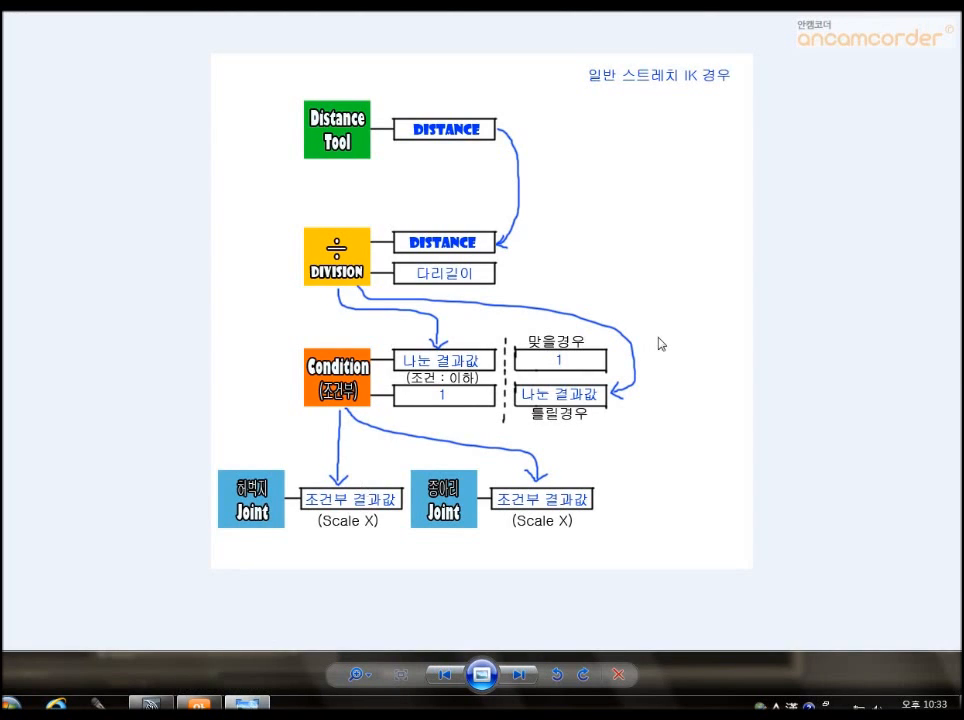
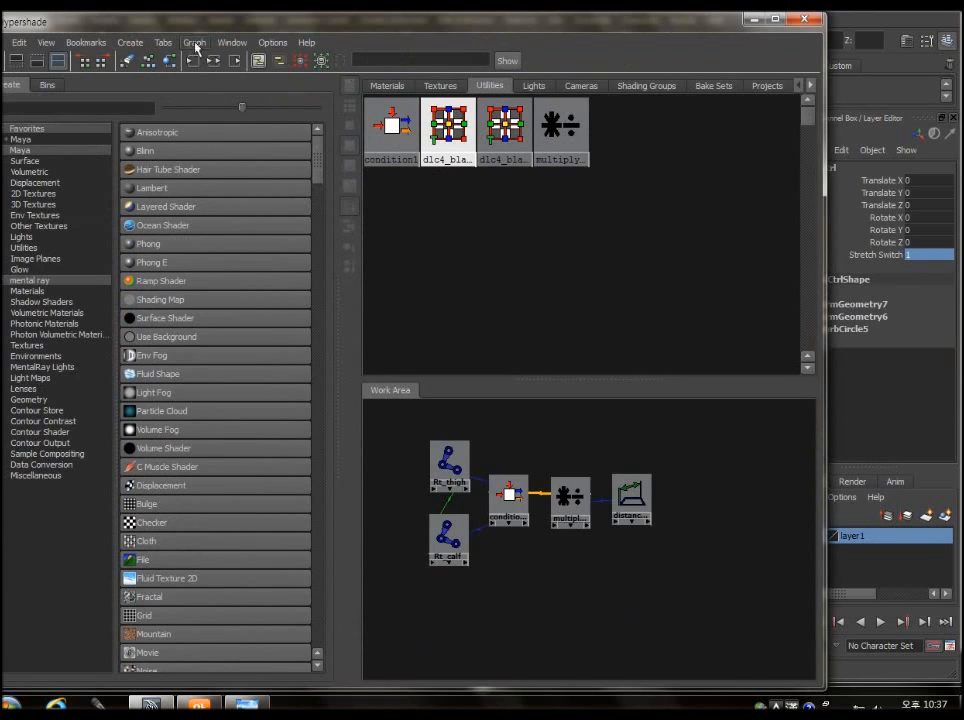
Add Rt_footCtrl to the Hypershade graph and place its node below the existing network
{"action": "left_click", "coordinate": [194, 42]}
{"action": "left_click", "coordinate": [220, 180]}
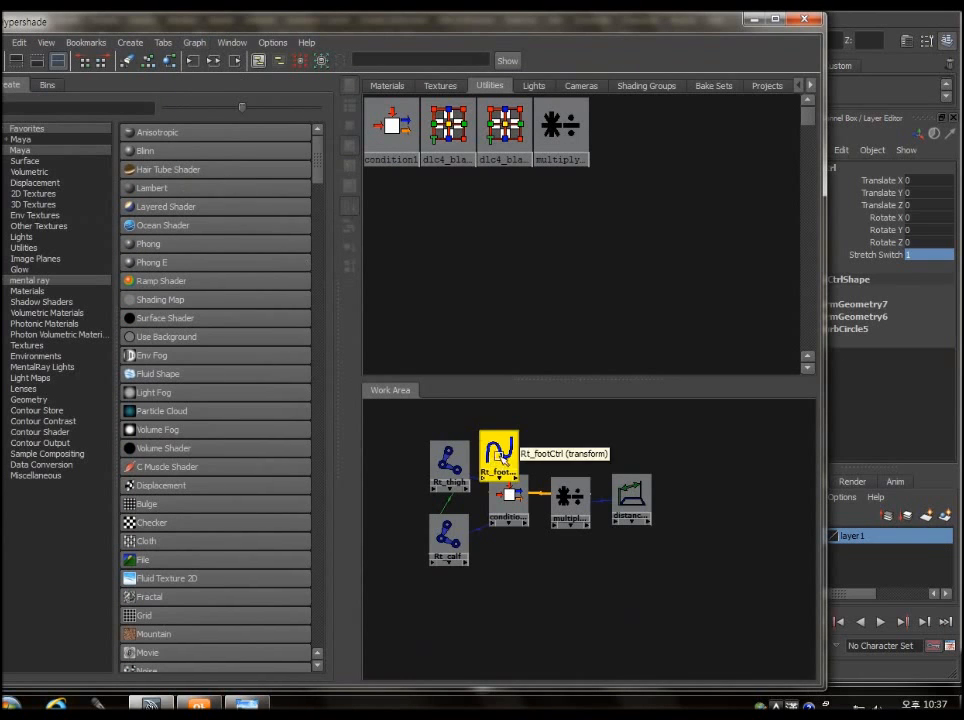
{"action": "left_click_drag", "start_coordinate": [508, 452], "coordinate": [583, 598]}
{"action": "left_click", "coordinate": [458, 515]}
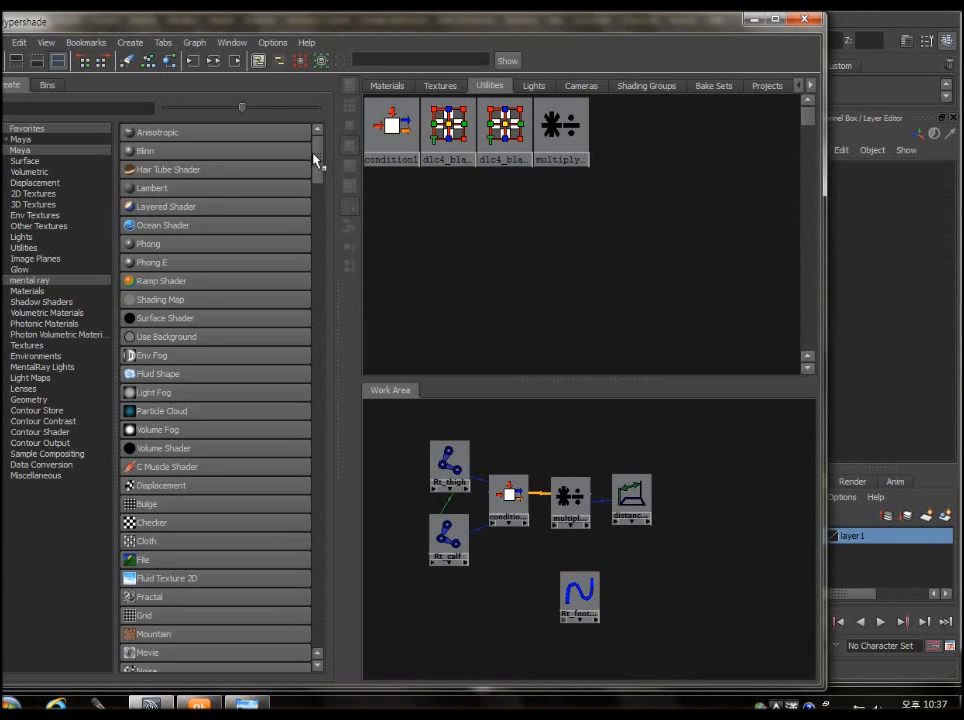
Create a second Condition utility node and place it beside the Rt_footCtrl node
{"action": "left_click_drag", "start_coordinate": [313, 155], "coordinate": [316, 183]}
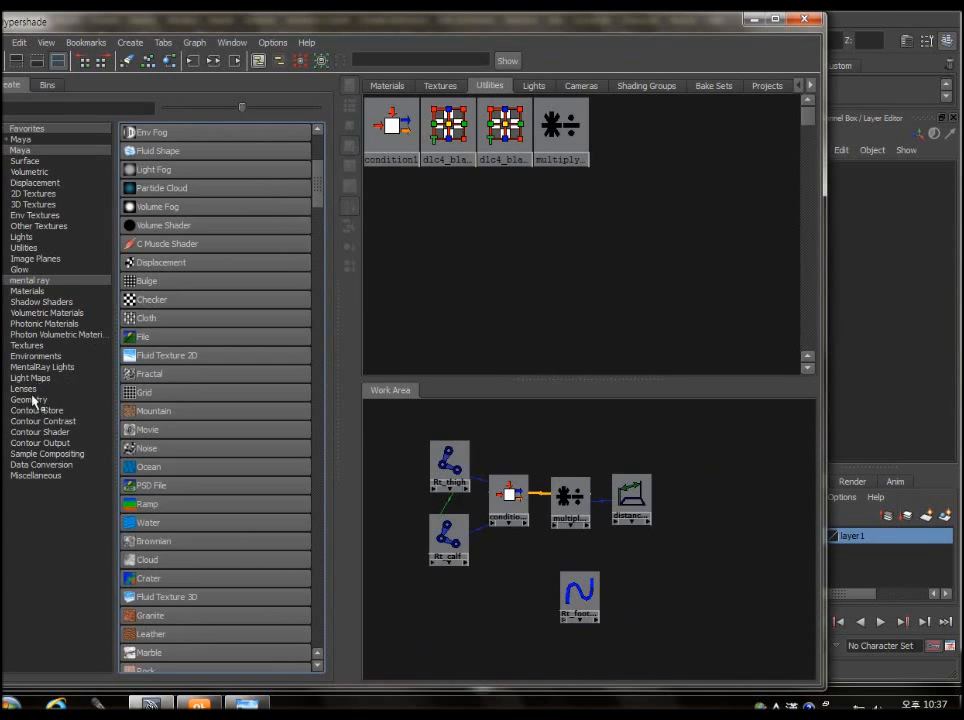
{"action": "left_click", "coordinate": [30, 248]}
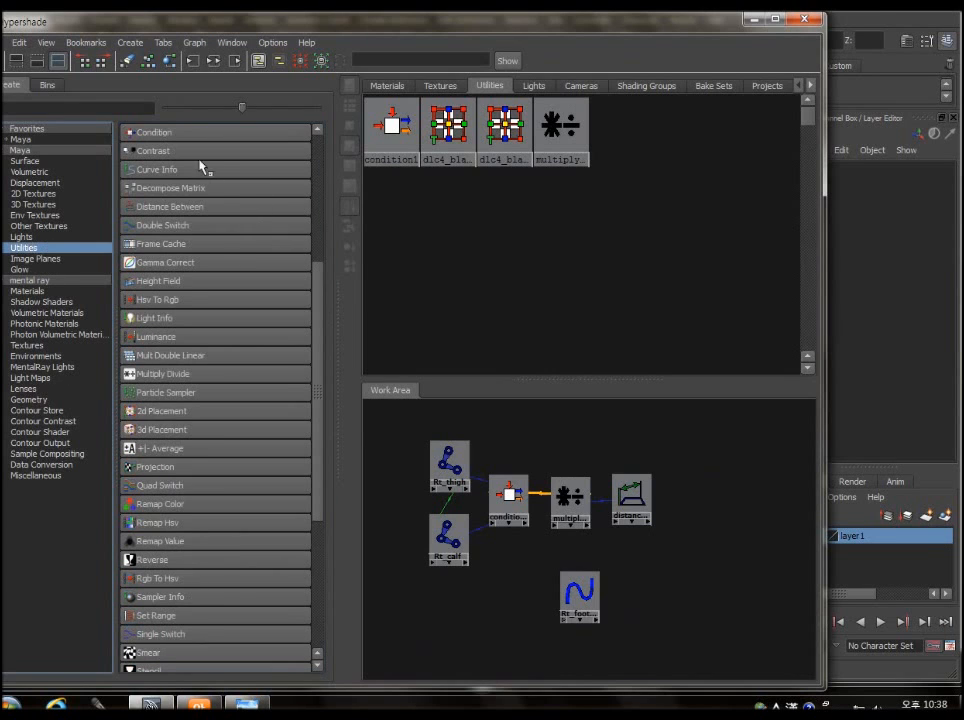
{"action": "left_click", "coordinate": [183, 138]}
{"action": "left_click_drag", "start_coordinate": [538, 490], "coordinate": [520, 598]}
{"action": "left_click", "coordinate": [620, 623]}
Connect Rt_footCtrl's Stretch_Switch output to condition2's firstTerm input through the Connection Editor
{"action": "left_click", "coordinate": [577, 600]}
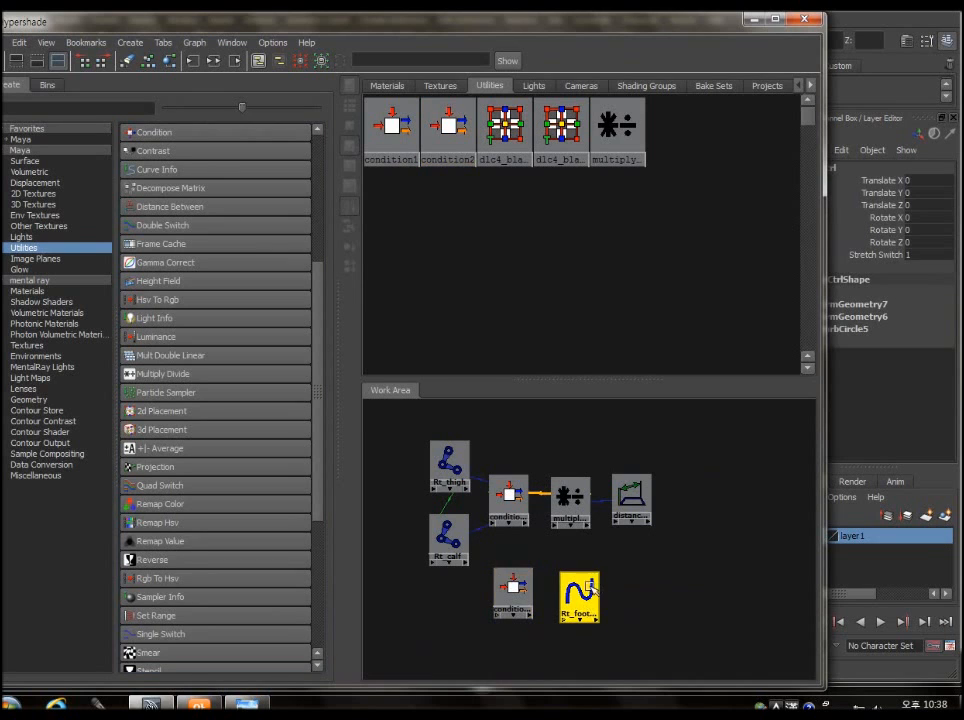
{"action": "middle_click_drag", "start_coordinate": [541, 587], "coordinate": [512, 584]}
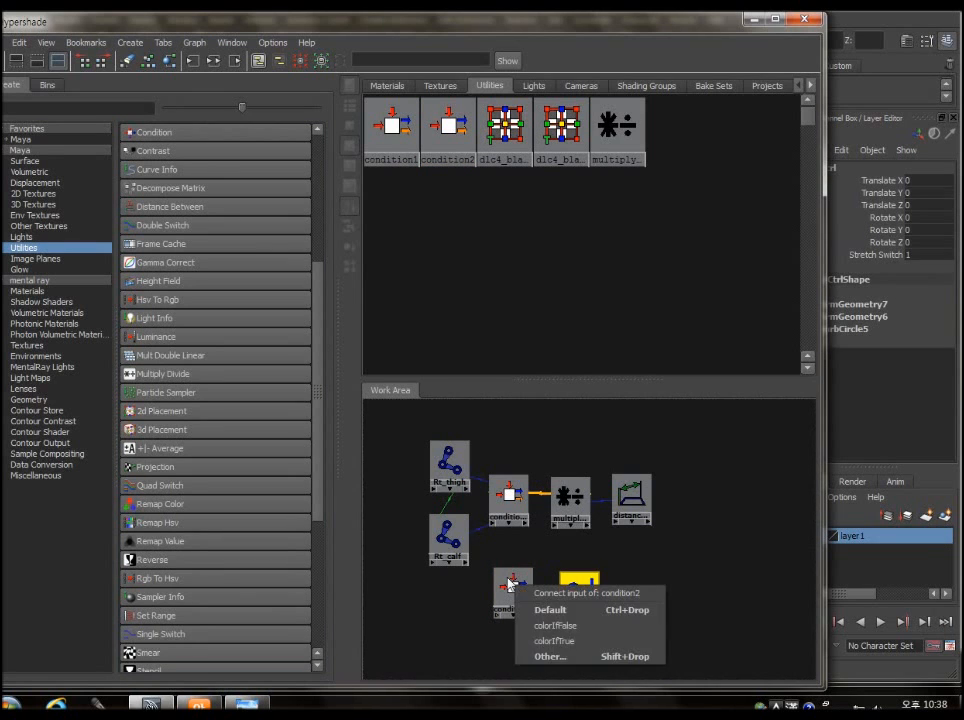
{"action": "left_click", "coordinate": [545, 655]}
{"action": "left_click_drag", "start_coordinate": [275, 252], "coordinate": [271, 478]}
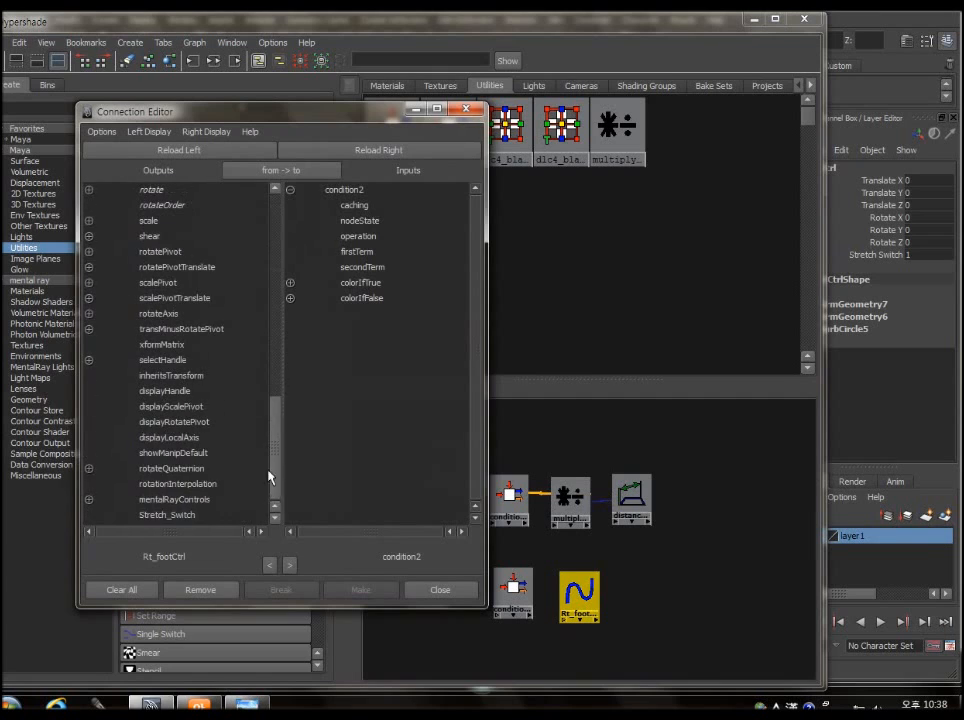
{"action": "left_click", "coordinate": [196, 516]}
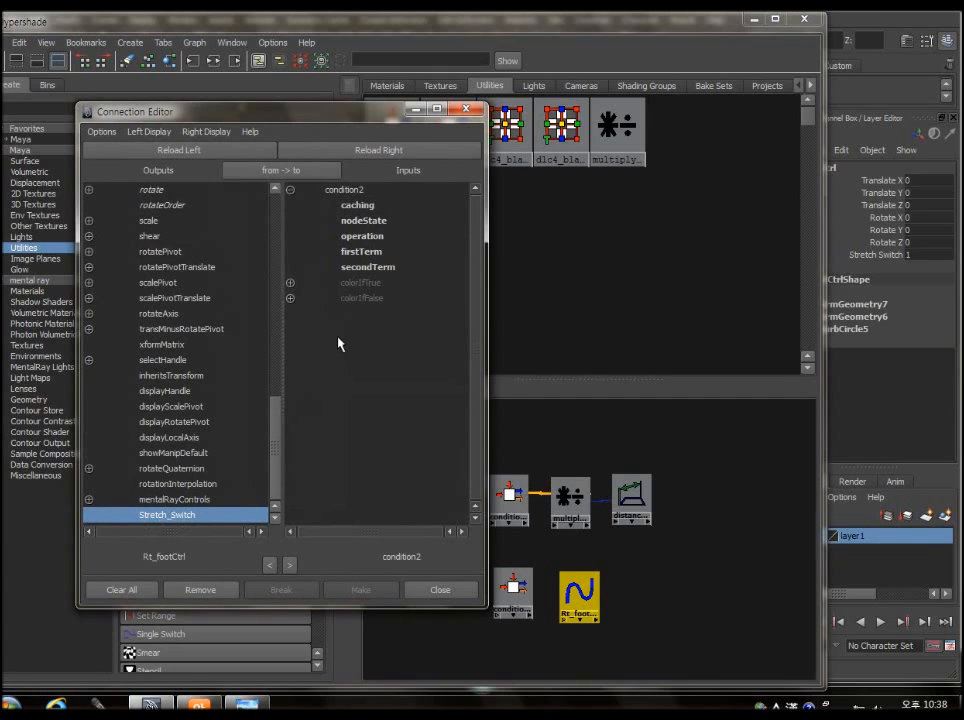
{"action": "left_click", "coordinate": [362, 252]}
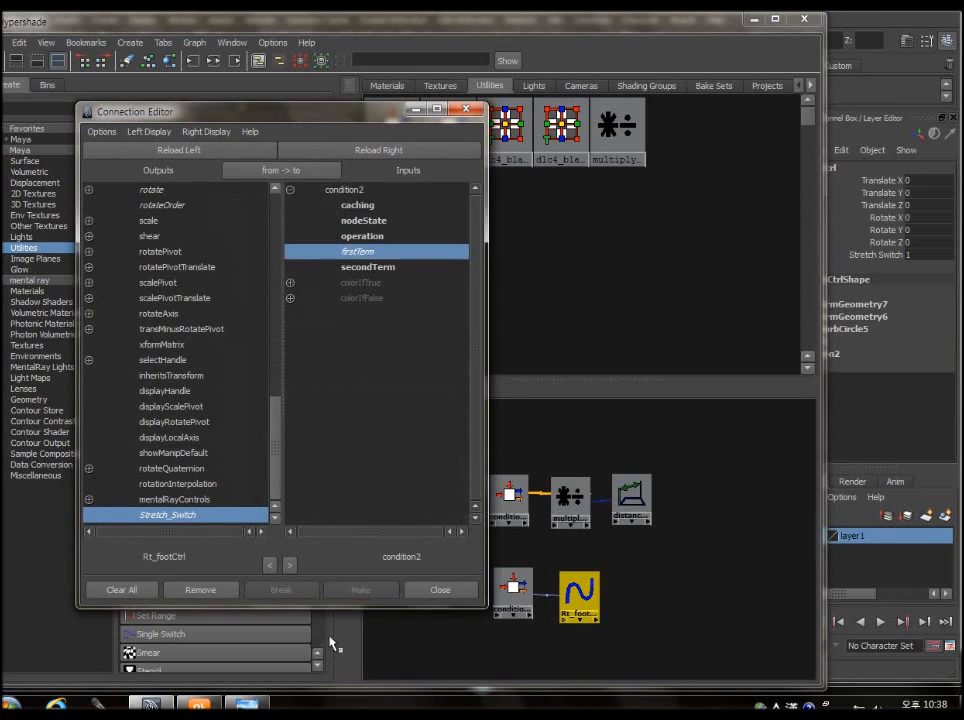
{"action": "left_click", "coordinate": [436, 593]}
Set Rt_footCtrl's Stretch Switch to 0 and check condition2's First Term to test the connection
{"action": "left_click", "coordinate": [516, 588]}
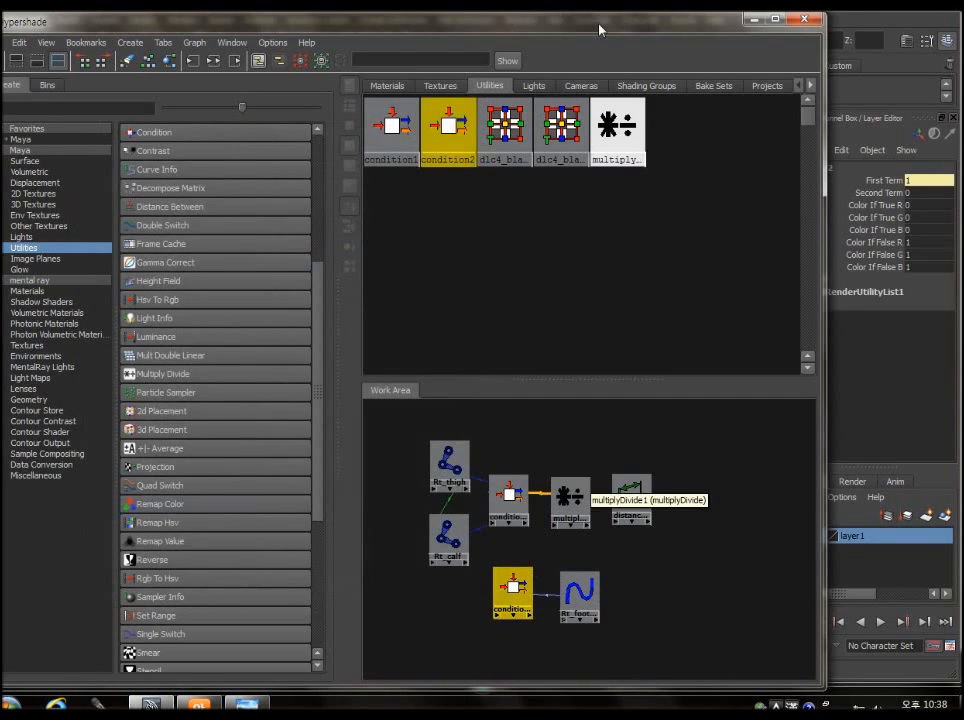
{"action": "left_click_drag", "start_coordinate": [456, 20], "coordinate": [373, 8]}
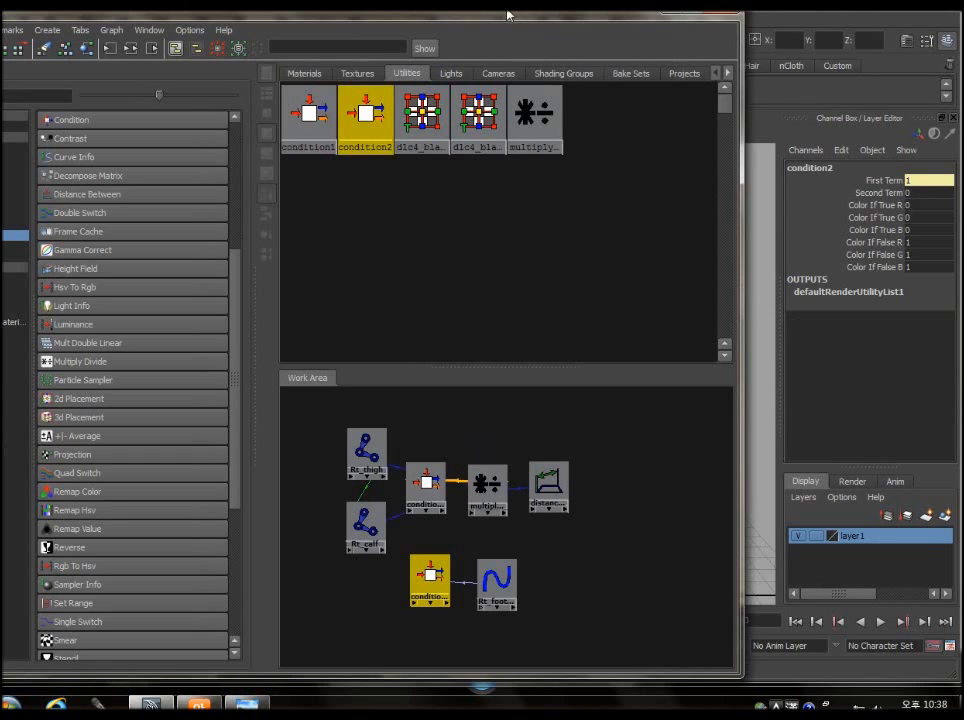
{"action": "left_click_drag", "start_coordinate": [508, 11], "coordinate": [125, 31]}
{"action": "left_click", "coordinate": [411, 592]}
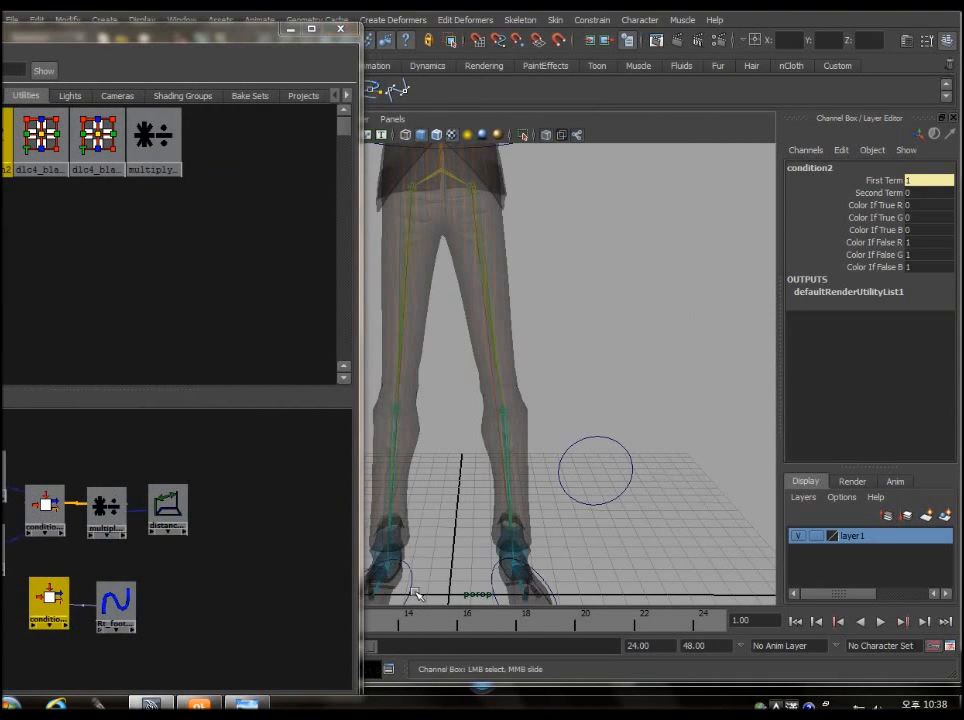
{"action": "left_click", "coordinate": [873, 257]}
{"action": "middle_click_drag", "start_coordinate": [663, 269], "coordinate": [90, 312]}
{"action": "left_click", "coordinate": [48, 600]}
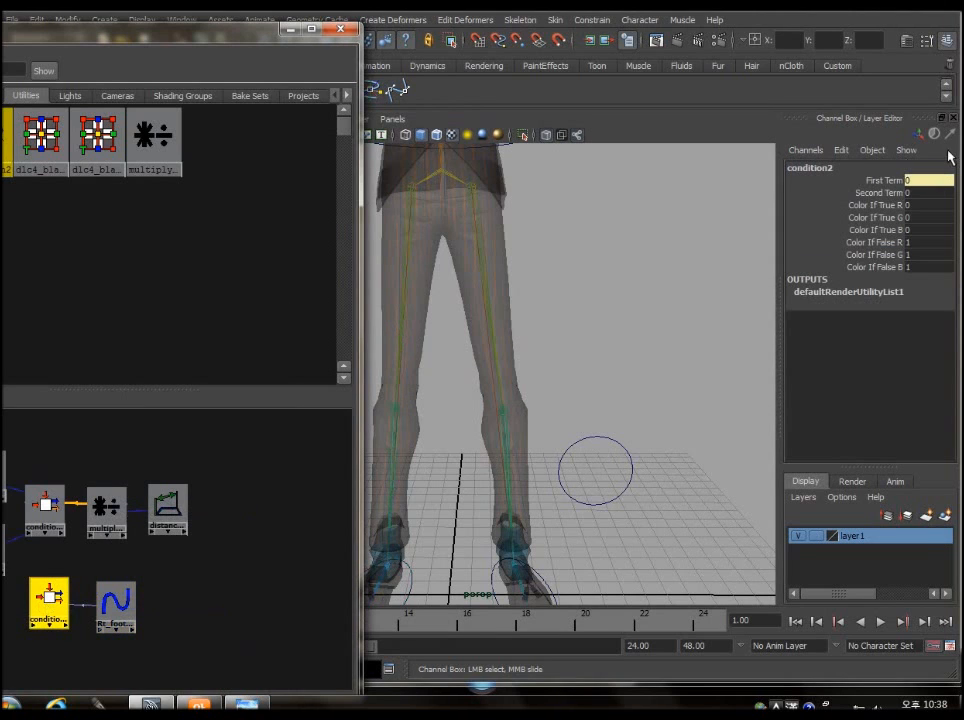
Return Rt_footCtrl's Stretch Switch to 1 and check condition2's First Term again
{"action": "left_click", "coordinate": [410, 595]}
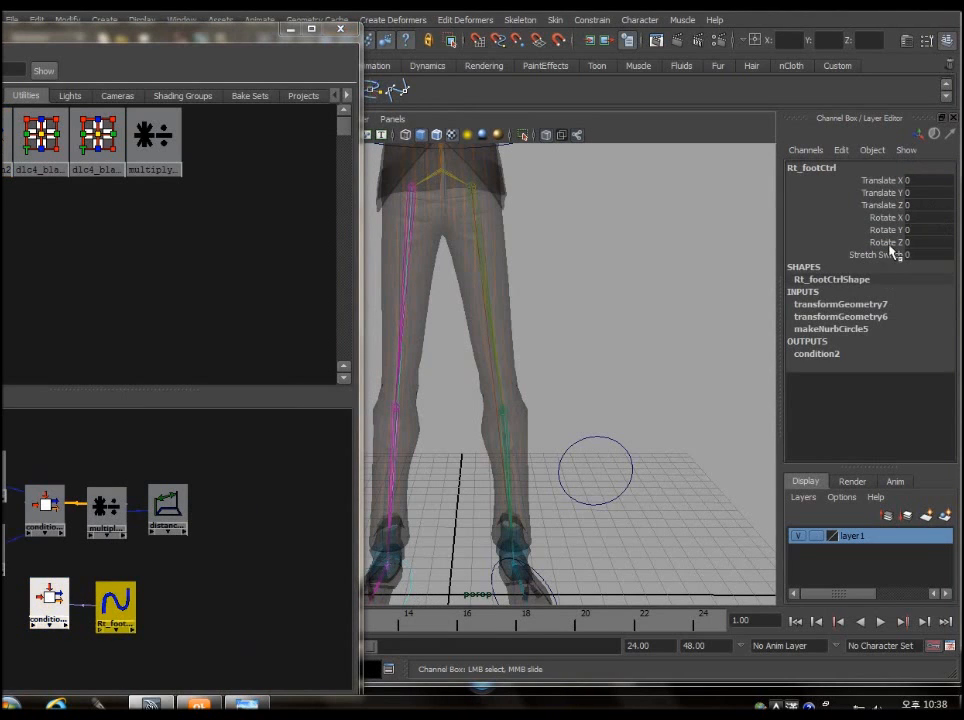
{"action": "left_click", "coordinate": [884, 255]}
{"action": "middle_click_drag", "start_coordinate": [564, 291], "coordinate": [680, 291]}
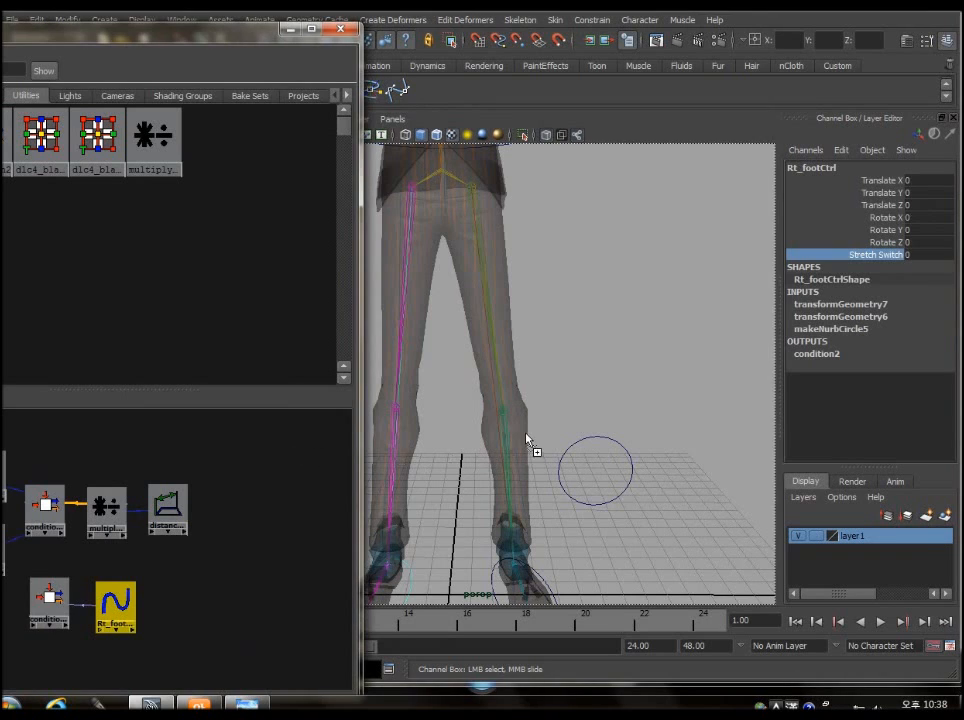
{"action": "left_click", "coordinate": [415, 597]}
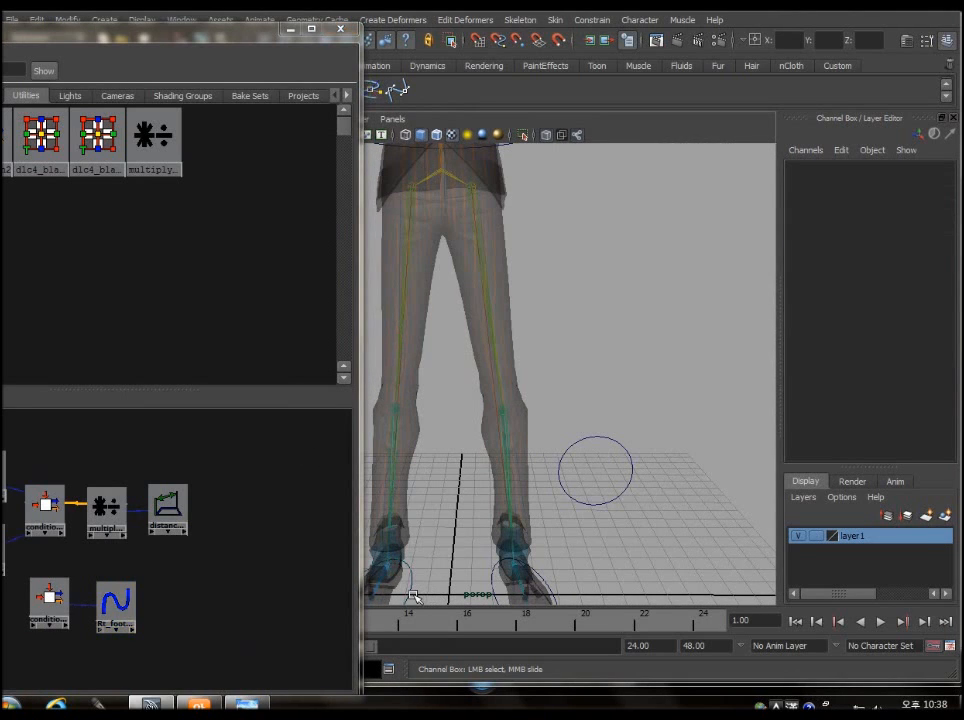
{"action": "left_click", "coordinate": [417, 596]}
{"action": "left_click", "coordinate": [876, 255]}
{"action": "middle_click_drag", "start_coordinate": [509, 344], "coordinate": [540, 344]}
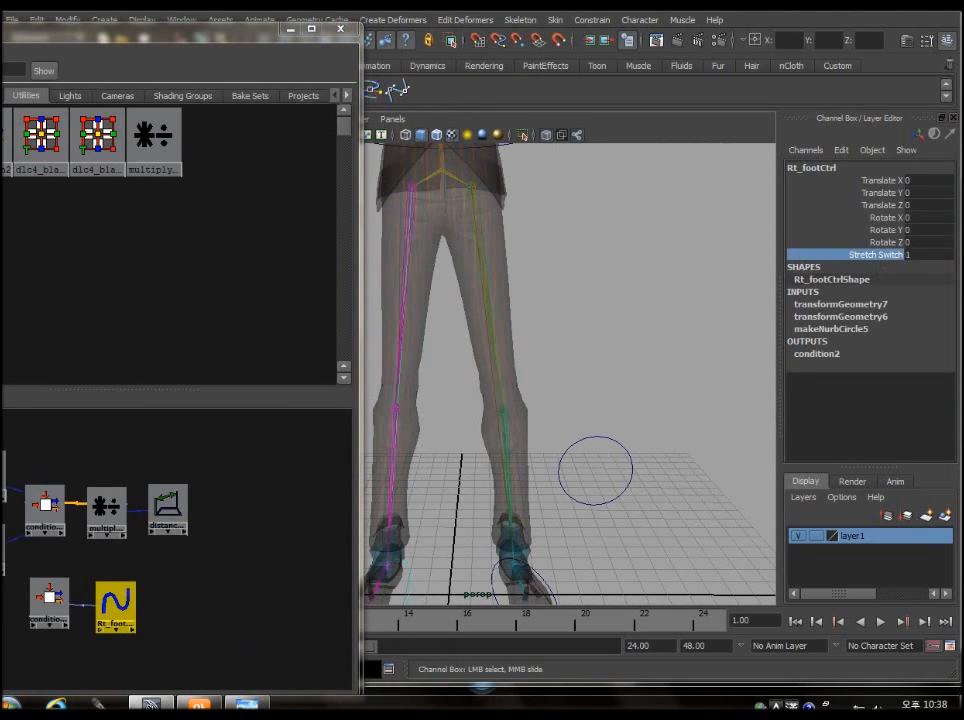
{"action": "left_click", "coordinate": [48, 598]}
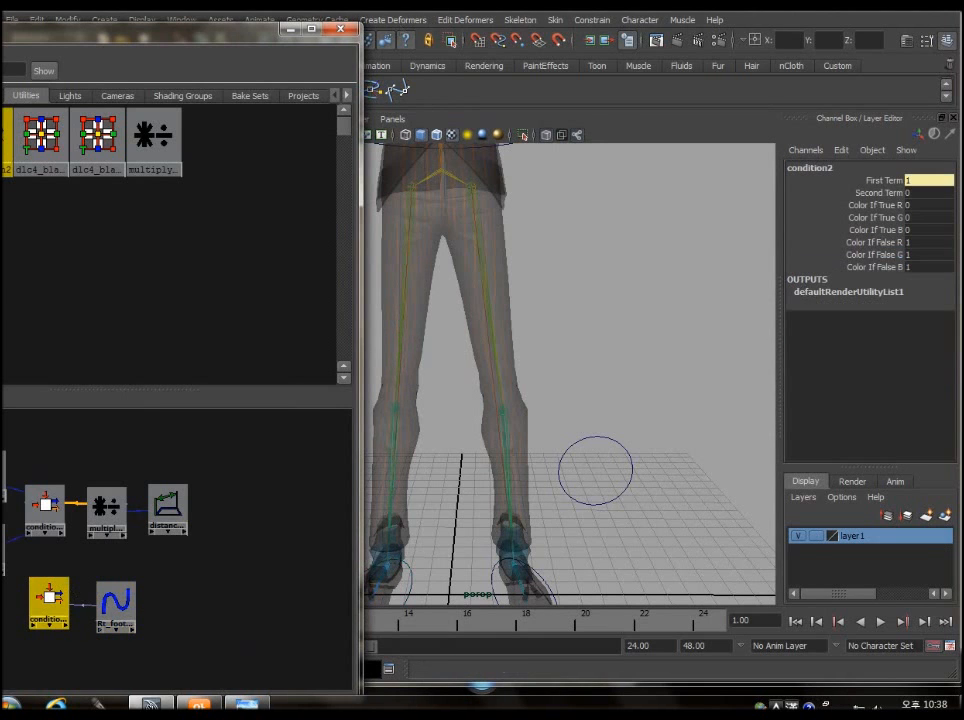
Bring the node network back into view, reposition condition2 slightly and set its Second Term to 1
{"action": "left_click_drag", "start_coordinate": [305, 33], "coordinate": [678, 0]}
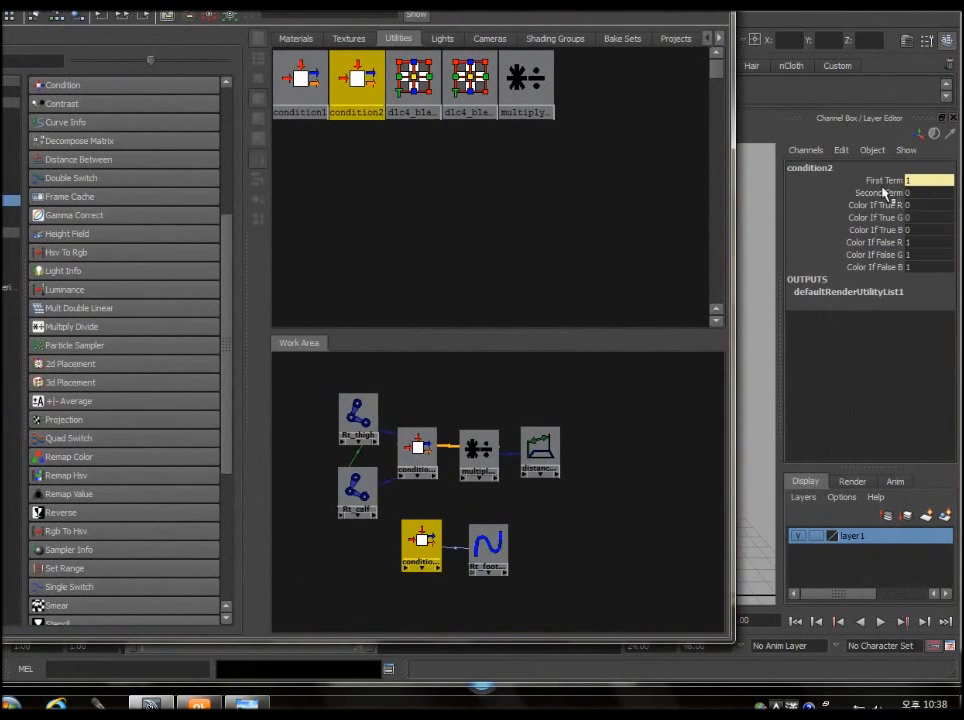
{"action": "middle_click_drag", "start_coordinate": [540, 570], "coordinate": [568, 556], "text": "alt"}
{"action": "scroll", "coordinate": [568, 557], "scroll_direction": "up", "scroll_amount": 2}
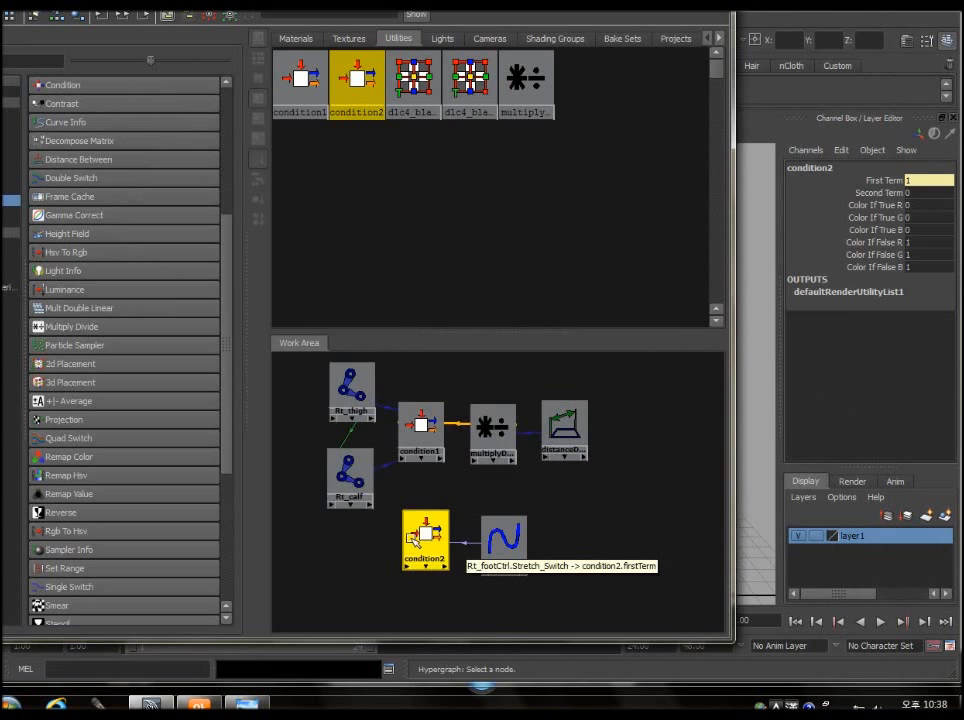
{"action": "left_click_drag", "start_coordinate": [418, 545], "coordinate": [422, 540]}
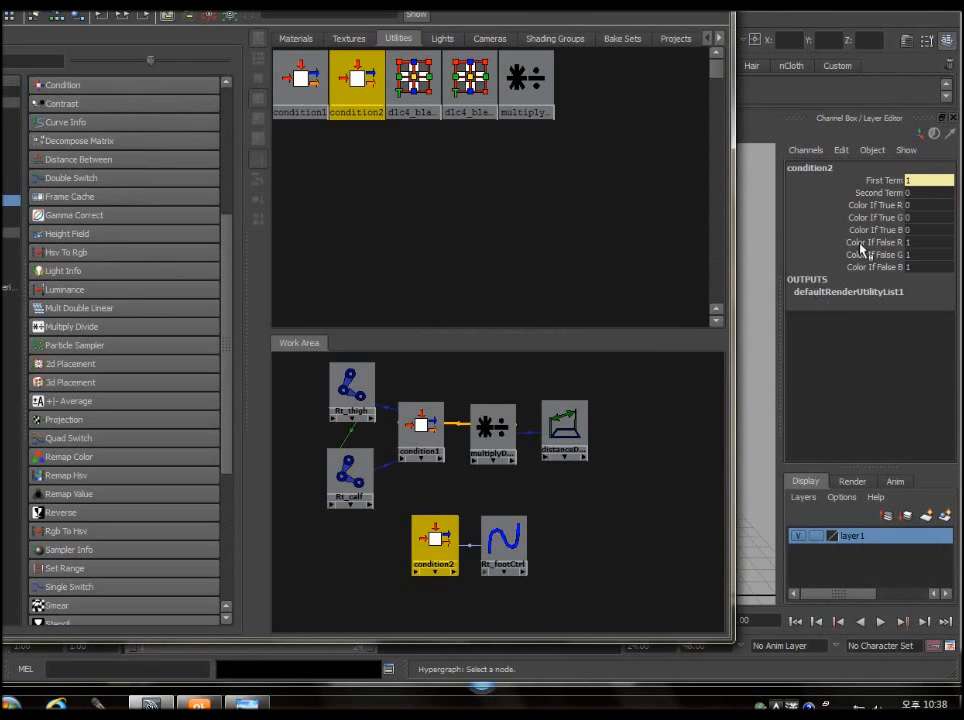
{"action": "left_click", "coordinate": [935, 193]}
{"action": "type", "text": "1"}
{"action": "left_click", "coordinate": [570, 588]}
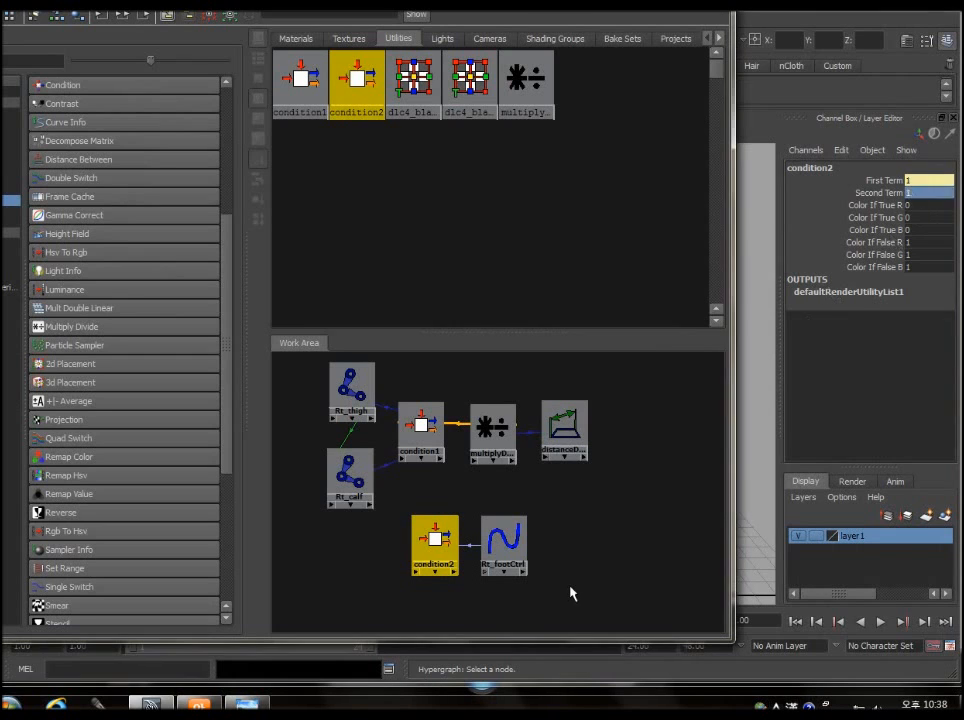
Display condition2 in the Attribute Editor and choose Equal as its Operation
{"action": "left_click", "coordinate": [437, 543]}
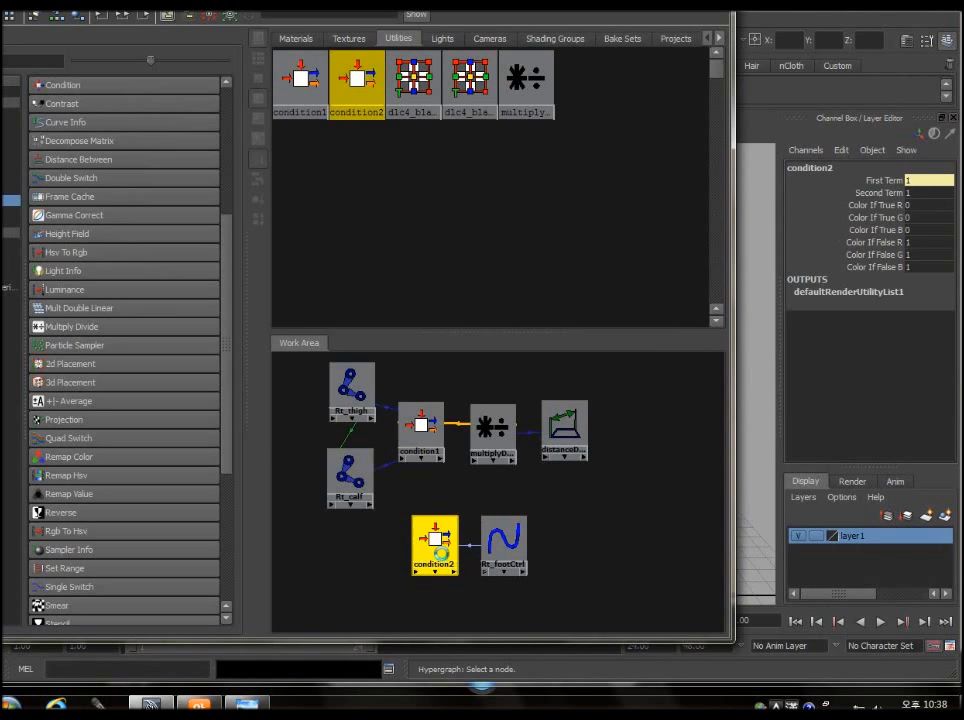
{"action": "left_click", "coordinate": [905, 40]}
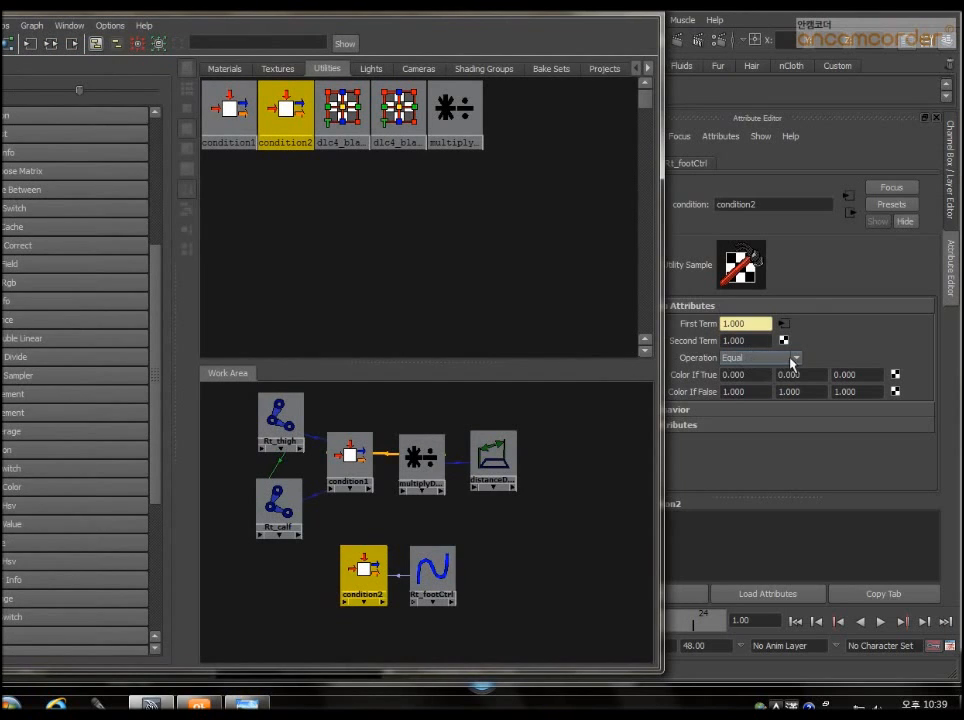
{"action": "left_click", "coordinate": [788, 358]}
{"action": "left_click", "coordinate": [778, 370]}
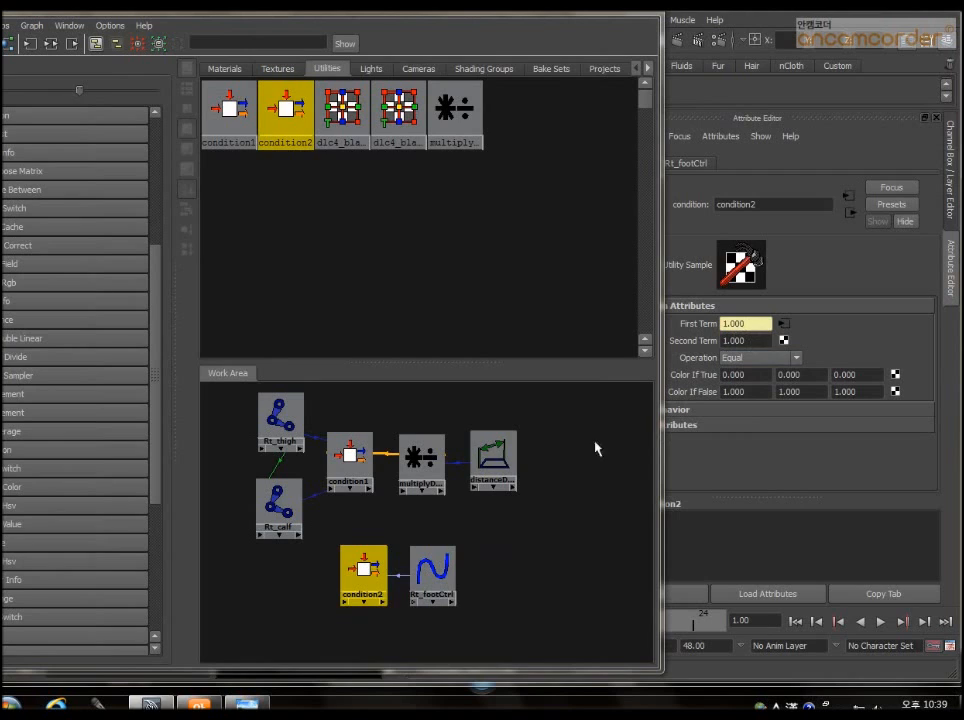
Check condition1's Second Term for comparison and set the first Color If True value of condition2 to 1
{"action": "left_click", "coordinate": [766, 375]}
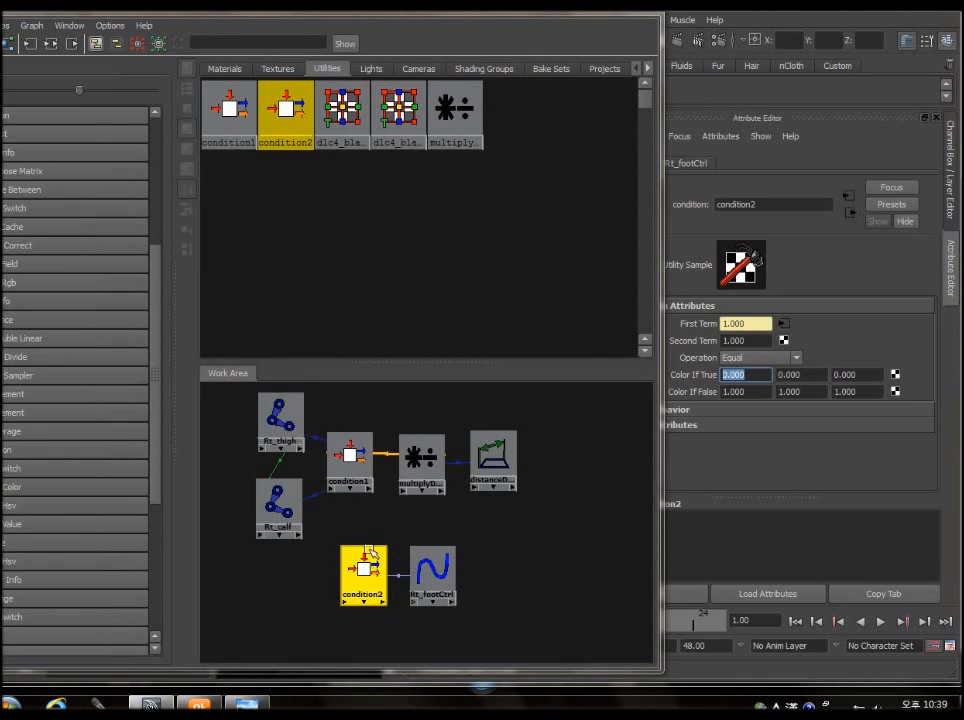
{"action": "left_click", "coordinate": [362, 459]}
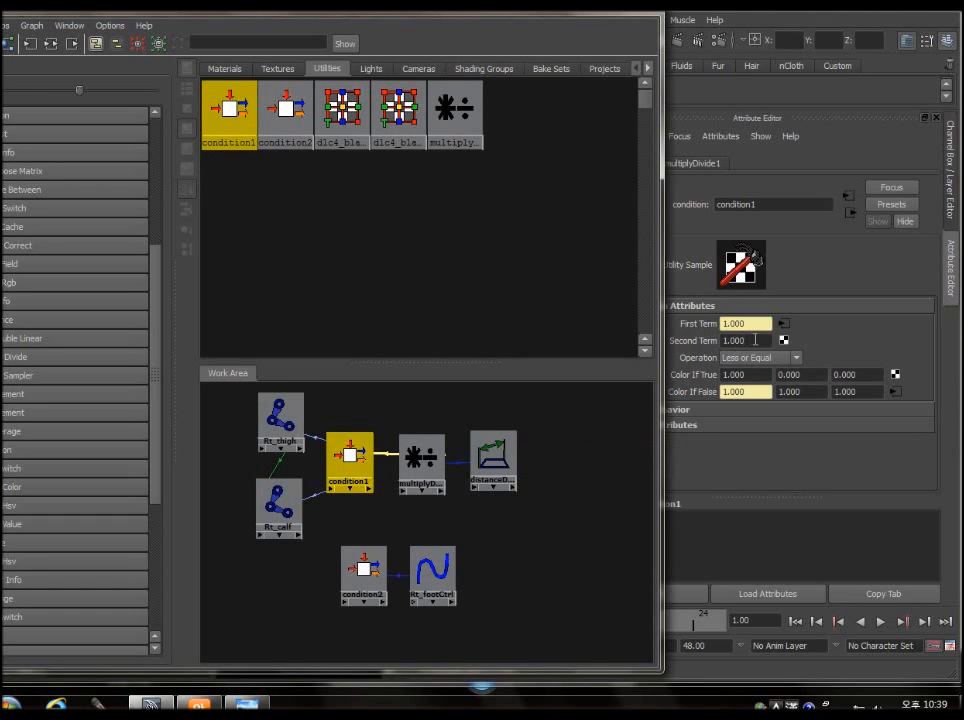
{"action": "left_click_drag", "start_coordinate": [759, 341], "coordinate": [707, 341]}
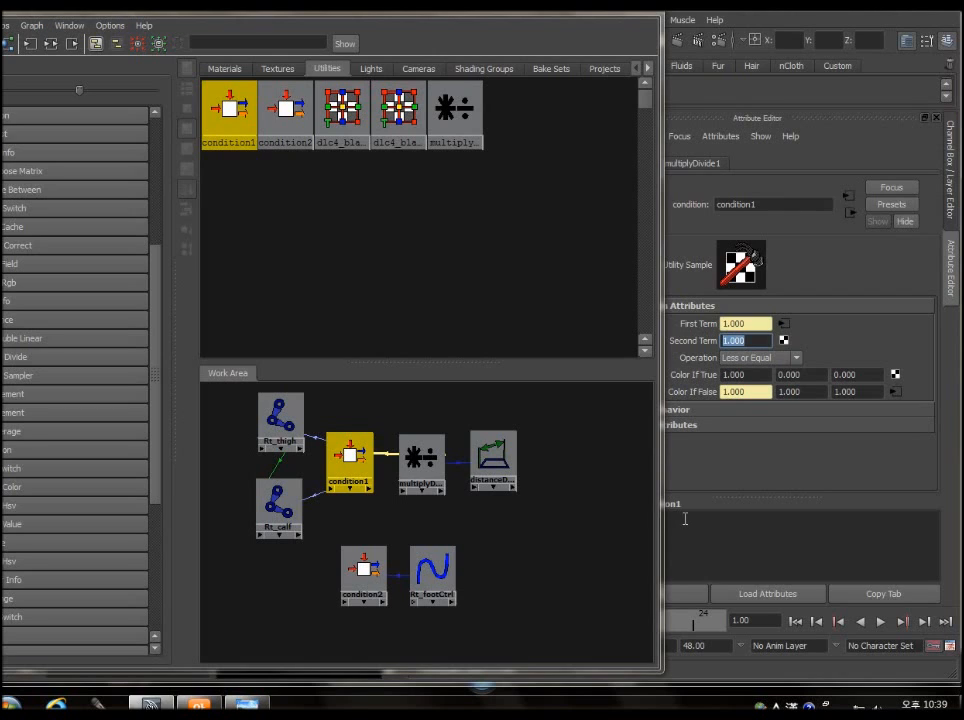
{"action": "left_click", "coordinate": [363, 570]}
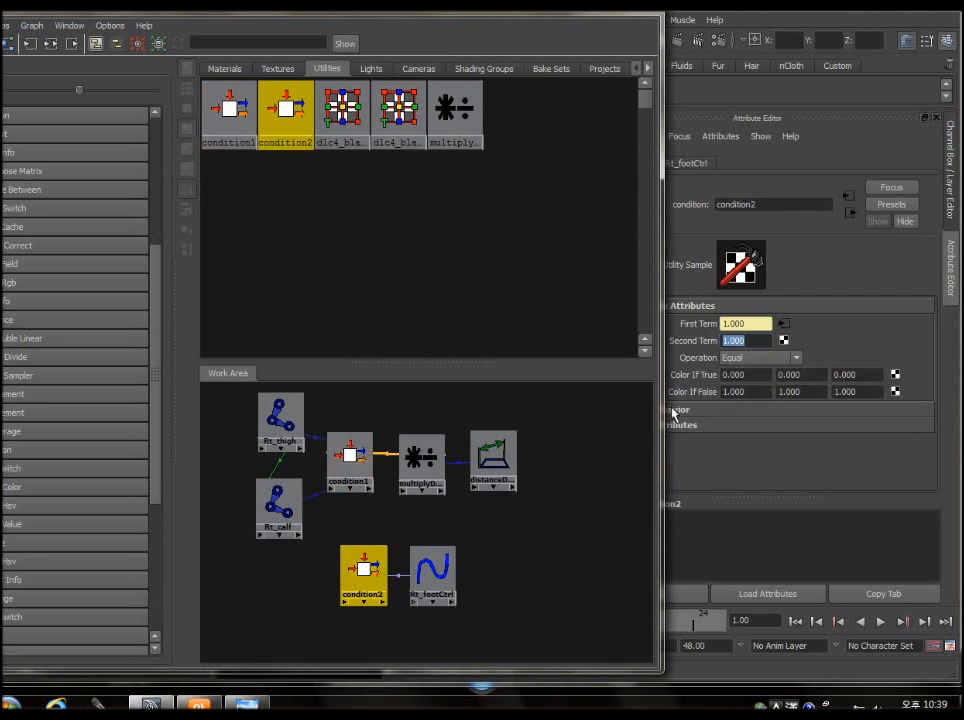
{"action": "double_click", "coordinate": [745, 374]}
{"action": "type", "text": "1"}
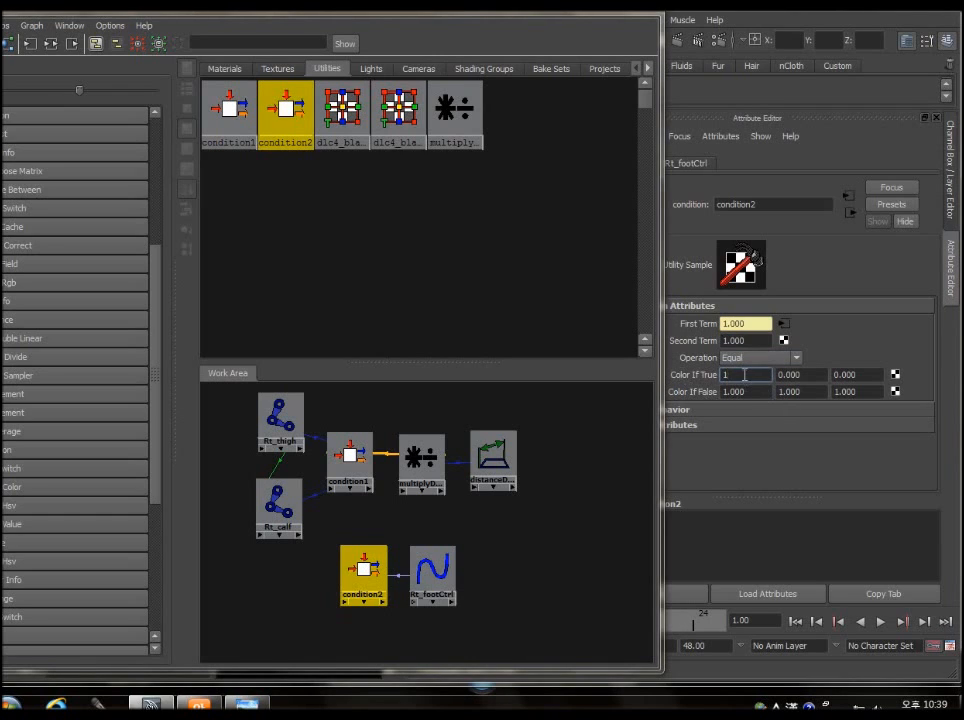
{"action": "key", "text": "Return"}
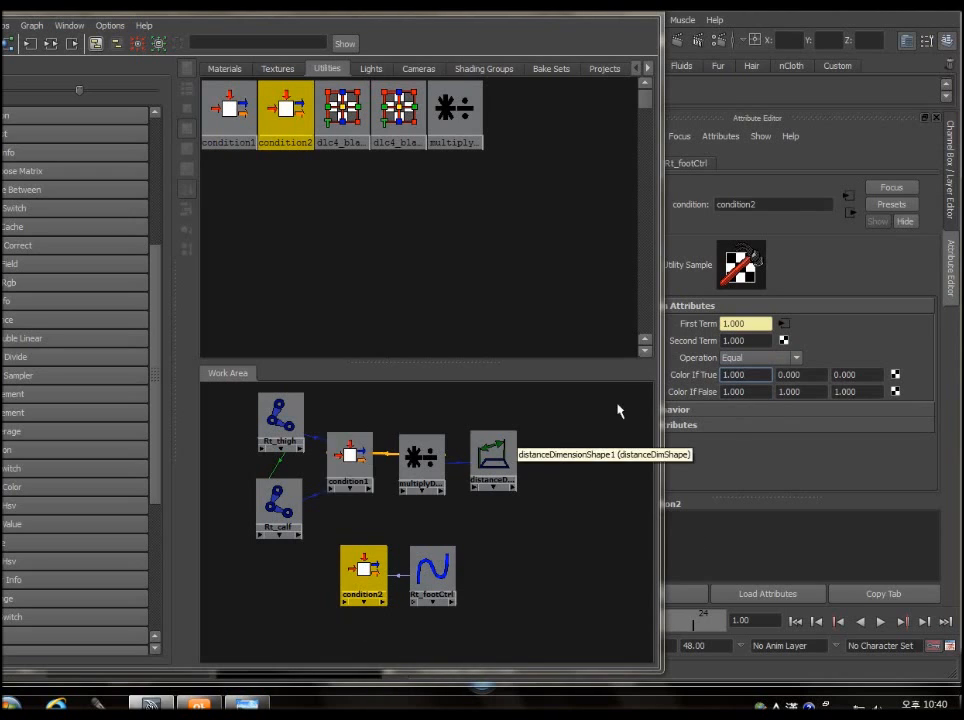
Compare the terms, operations and color values of condition1 and condition2, and inspect multiplyDivide1's operation and inputs
{"action": "left_click_drag", "start_coordinate": [770, 390], "coordinate": [698, 392]}
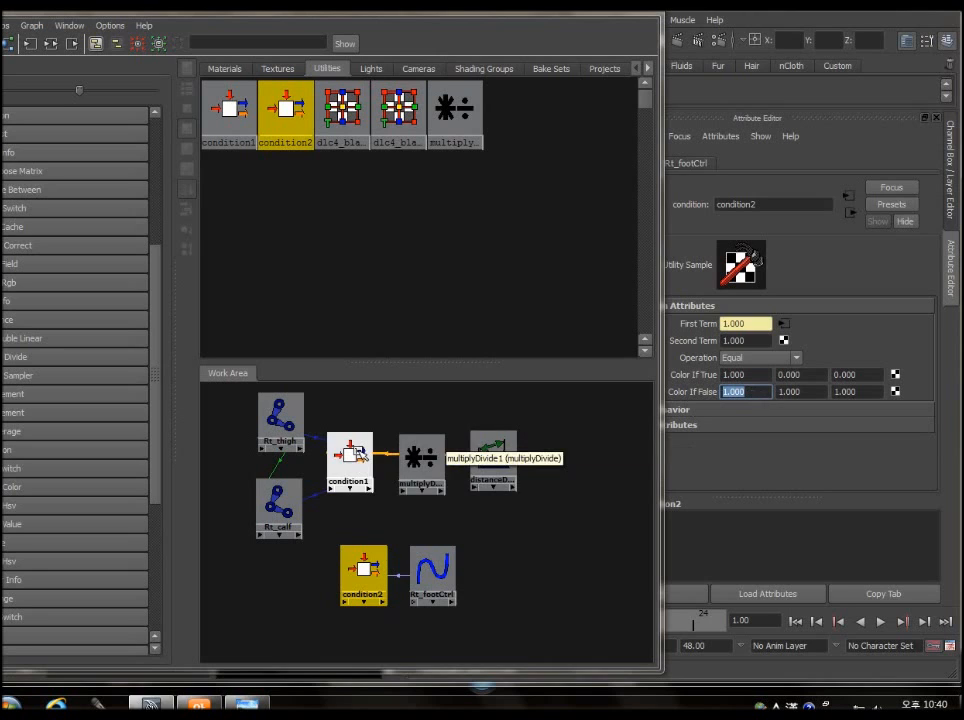
{"action": "left_click", "coordinate": [358, 454]}
{"action": "left_click", "coordinate": [549, 516]}
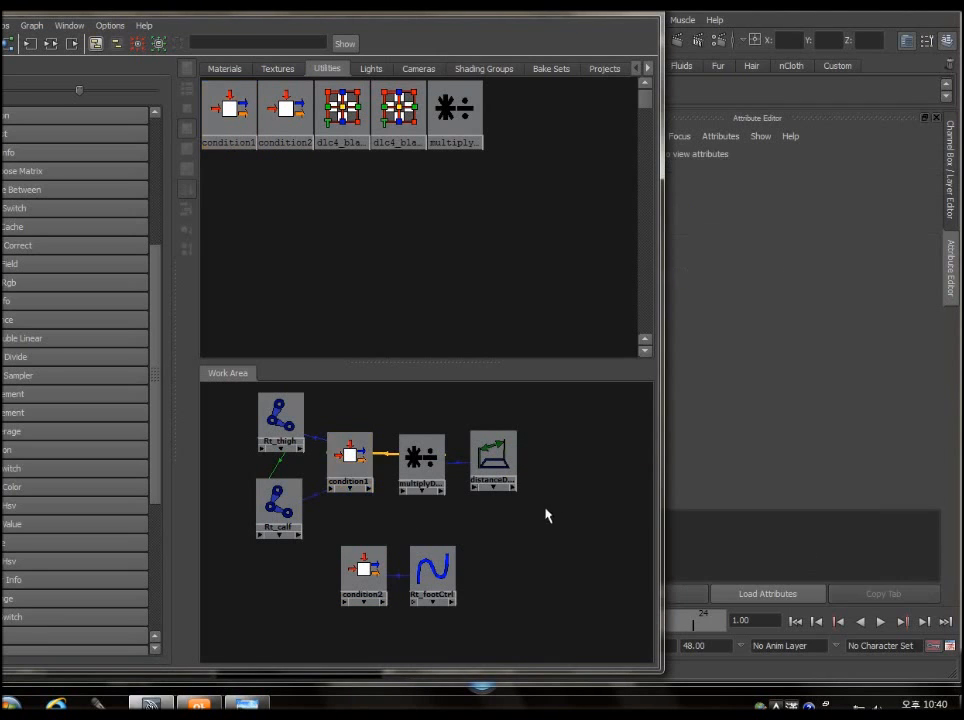
{"action": "left_click", "coordinate": [344, 466]}
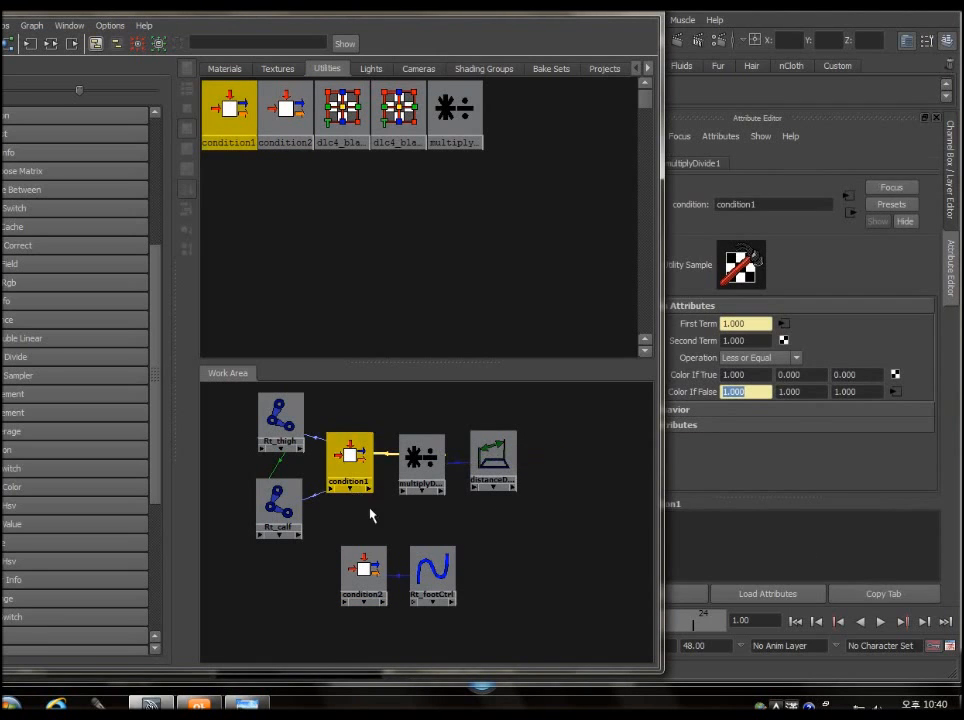
{"action": "left_click", "coordinate": [363, 570]}
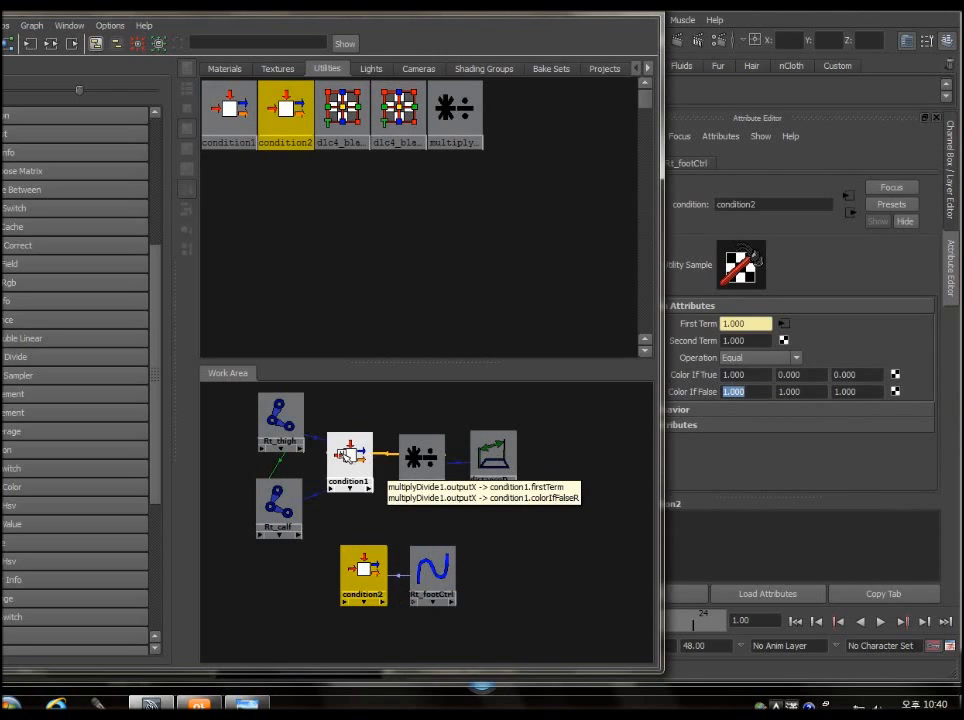
{"action": "left_click", "coordinate": [343, 458]}
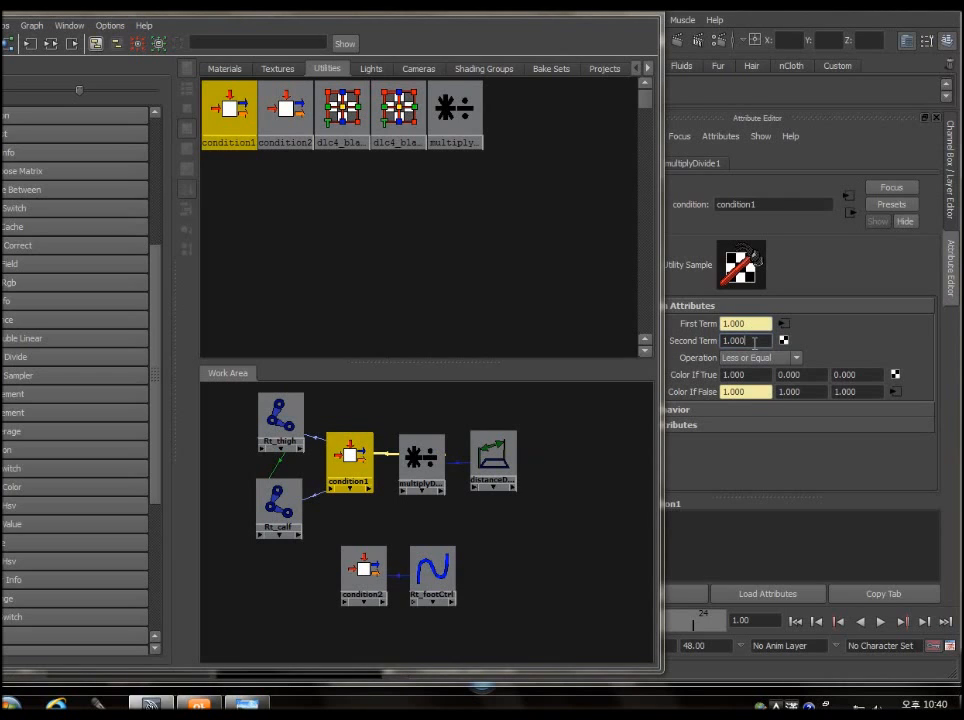
{"action": "left_click", "coordinate": [749, 325]}
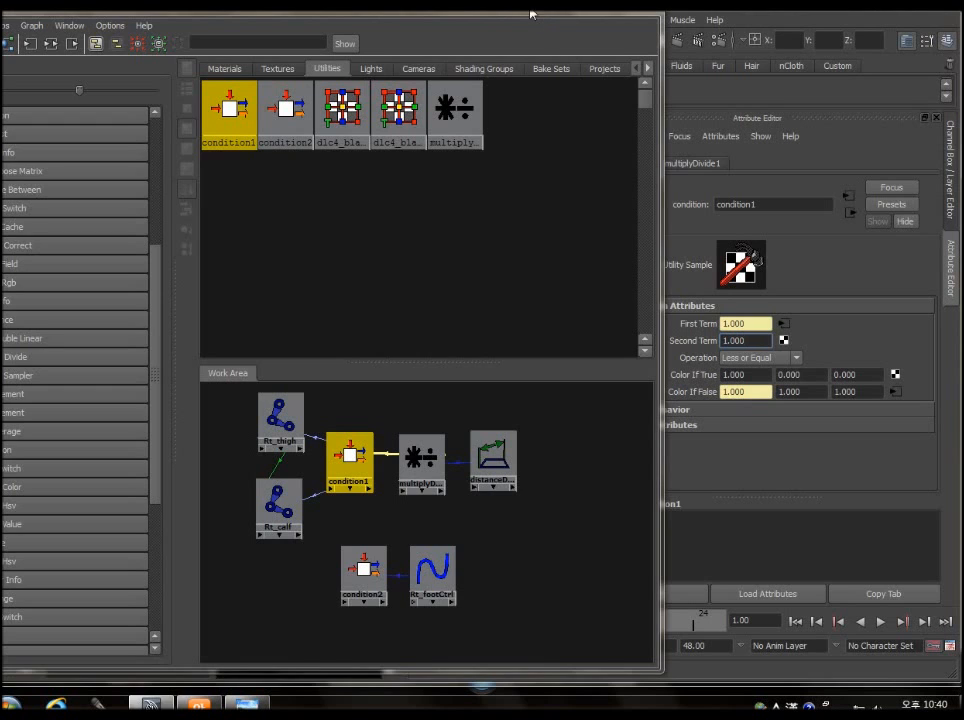
{"action": "left_click_drag", "start_coordinate": [531, 14], "coordinate": [486, 14]}
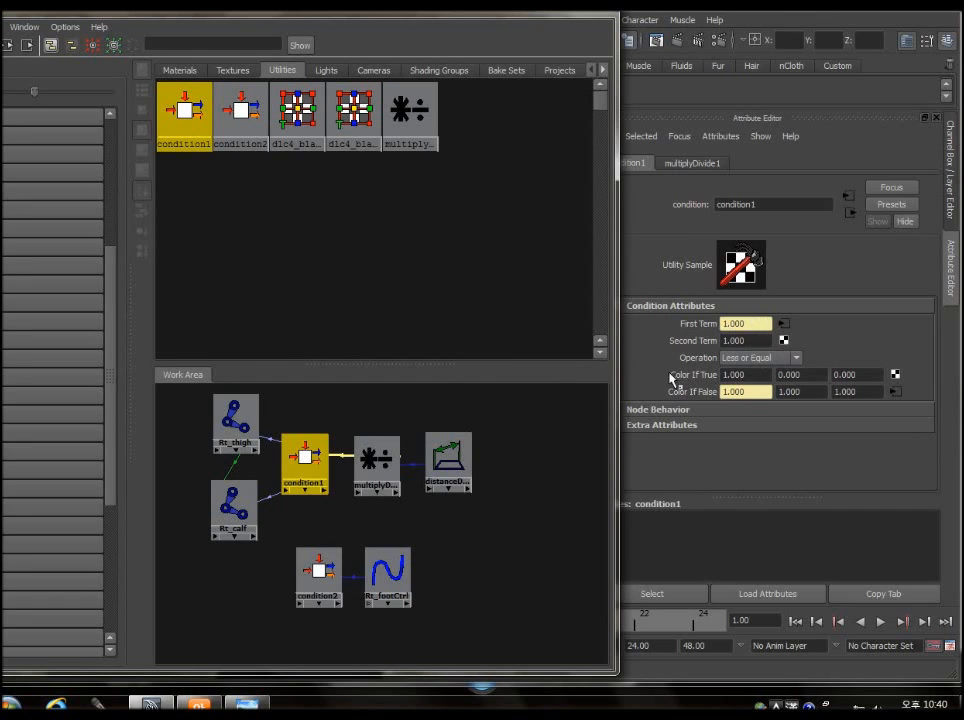
{"action": "middle_click_drag", "start_coordinate": [670, 374], "coordinate": [805, 373]}
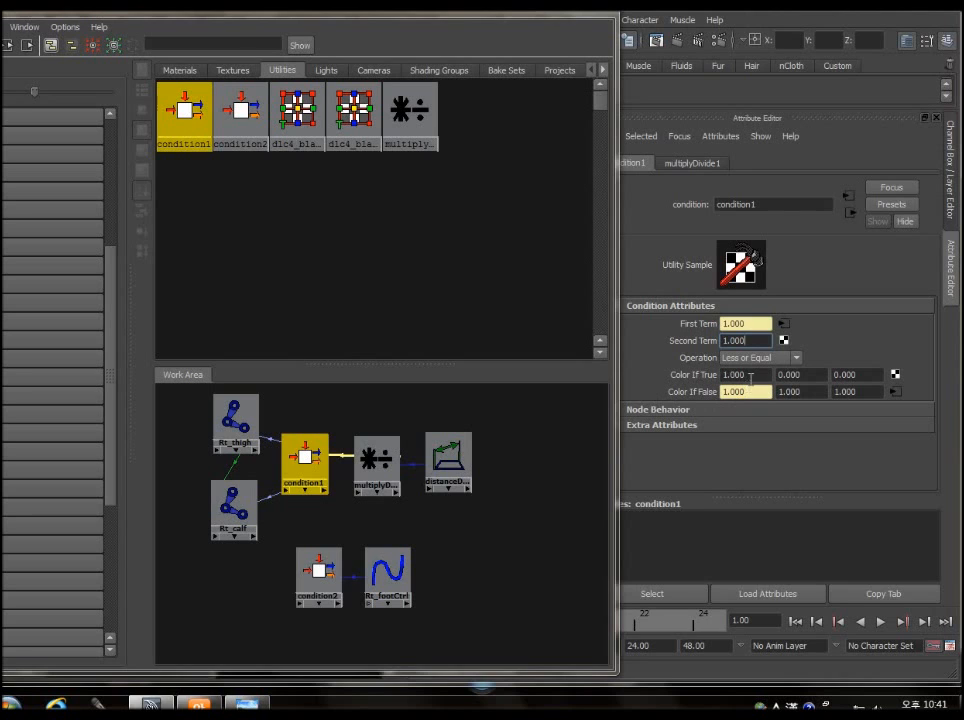
{"action": "left_click", "coordinate": [318, 570]}
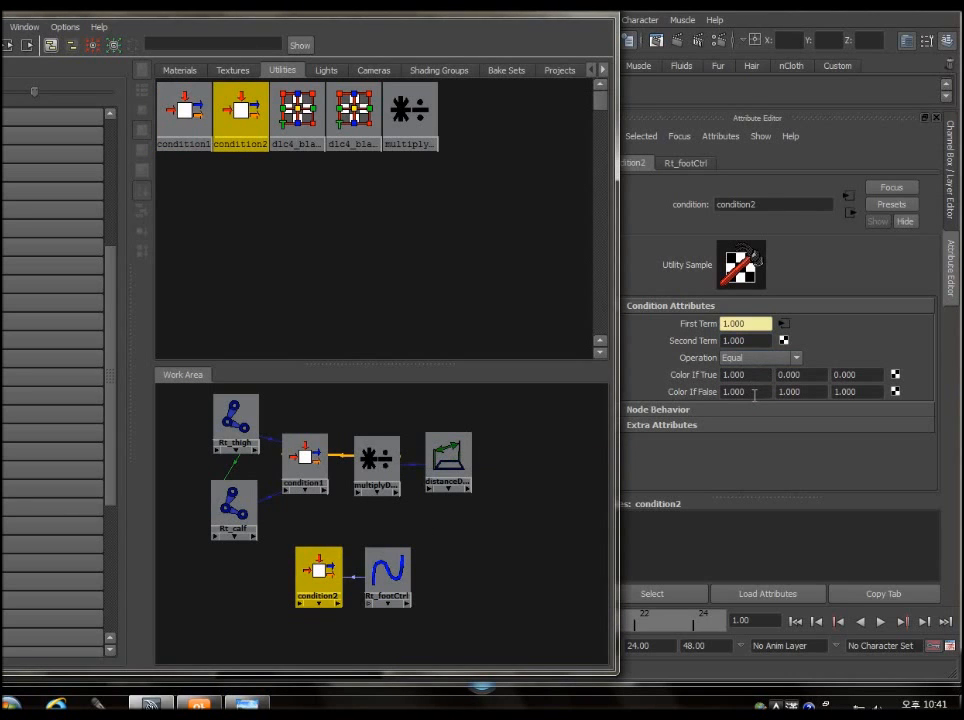
{"action": "left_click", "coordinate": [304, 458]}
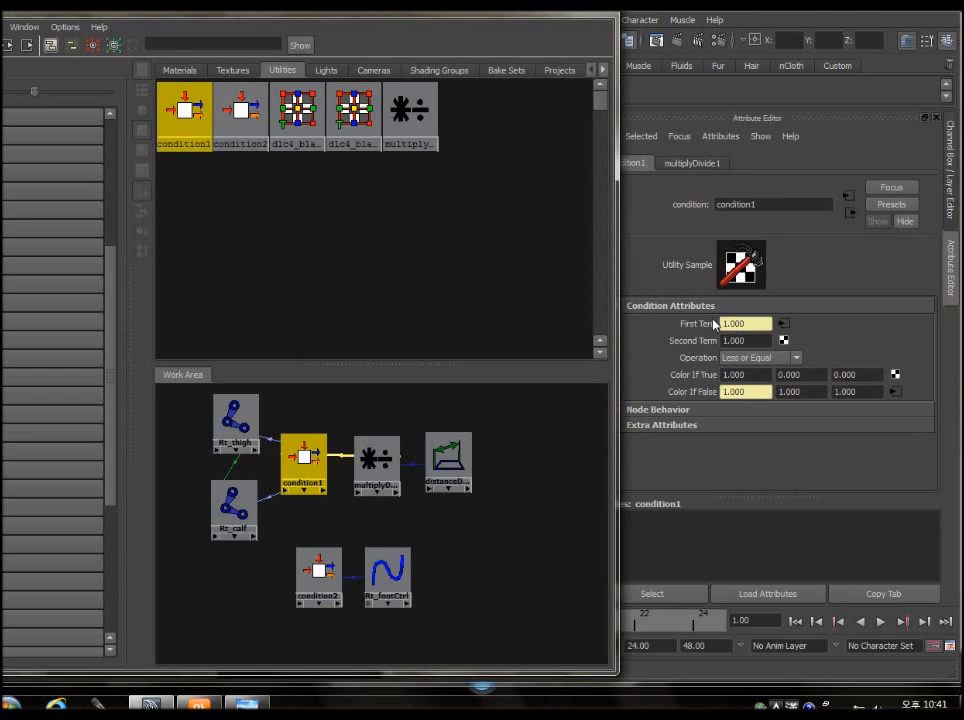
{"action": "left_click", "coordinate": [378, 465]}
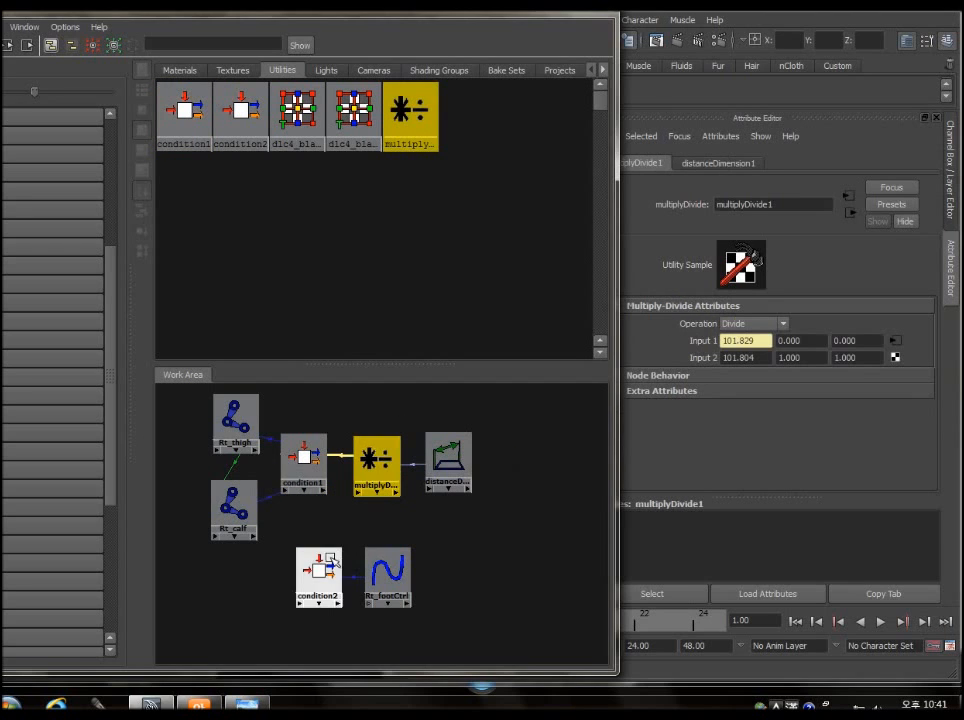
Load multiplyDivide1 as the source and condition2 as the target in the Connection Editor
{"action": "left_click", "coordinate": [318, 572]}
{"action": "middle_click_drag", "start_coordinate": [383, 484], "coordinate": [316, 570]}
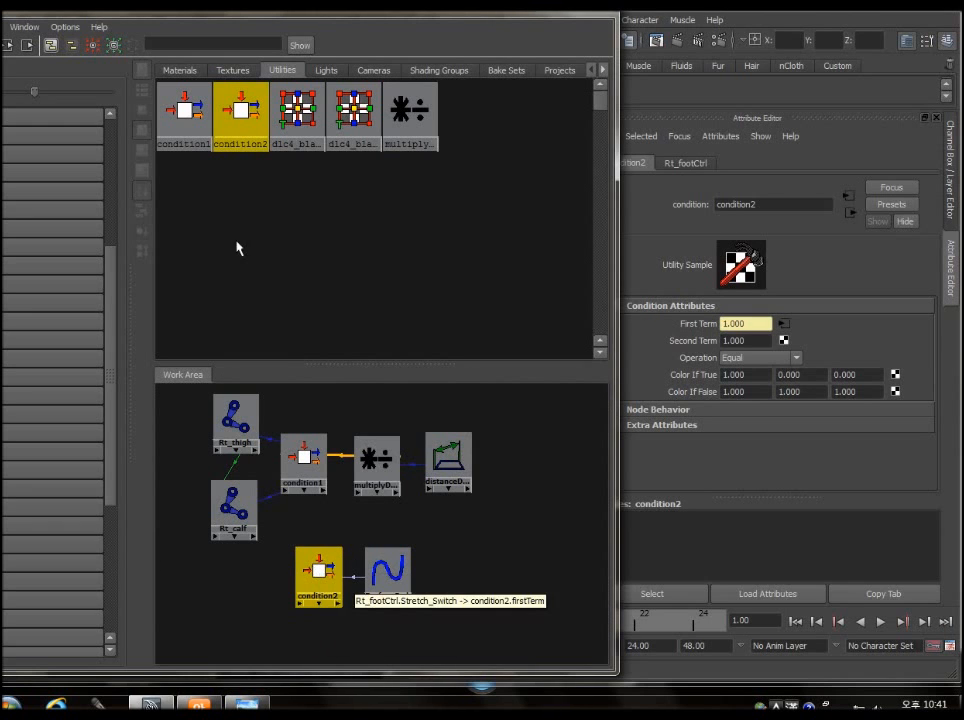
{"action": "left_click_drag", "start_coordinate": [307, 12], "coordinate": [481, 2]}
{"action": "middle_click_drag", "start_coordinate": [557, 440], "coordinate": [497, 550]}
{"action": "left_click", "coordinate": [516, 622]}
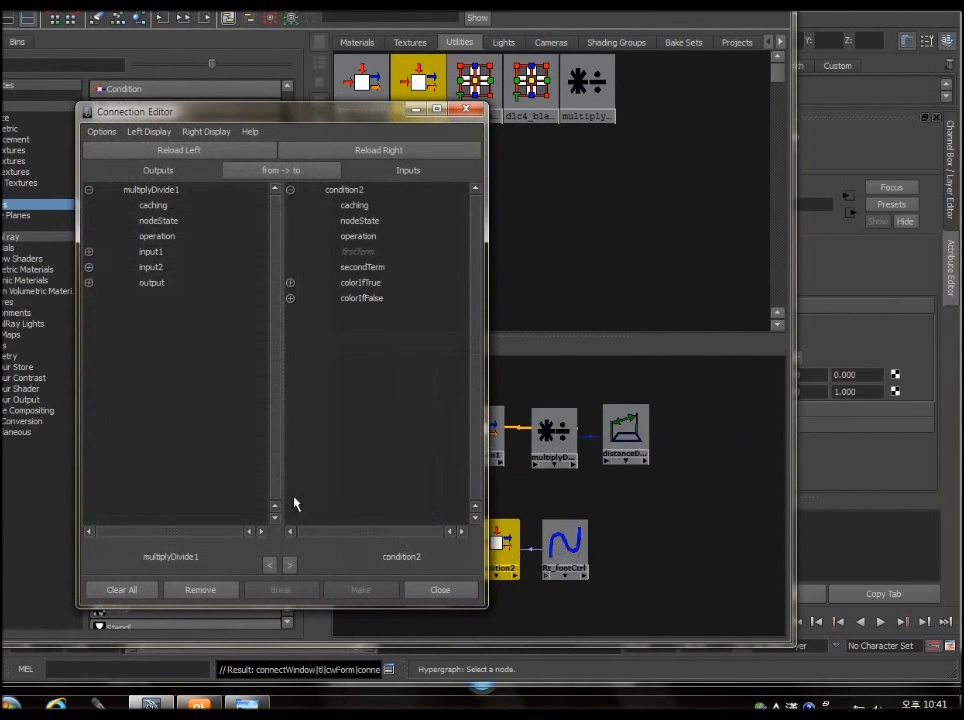
Connect multiplyDivide1's outputX to condition2's colorIfFalseR, removing the mistaken link to secondTerm
{"action": "left_click", "coordinate": [89, 282]}
{"action": "left_click", "coordinate": [240, 299]}
{"action": "left_click", "coordinate": [364, 268]}
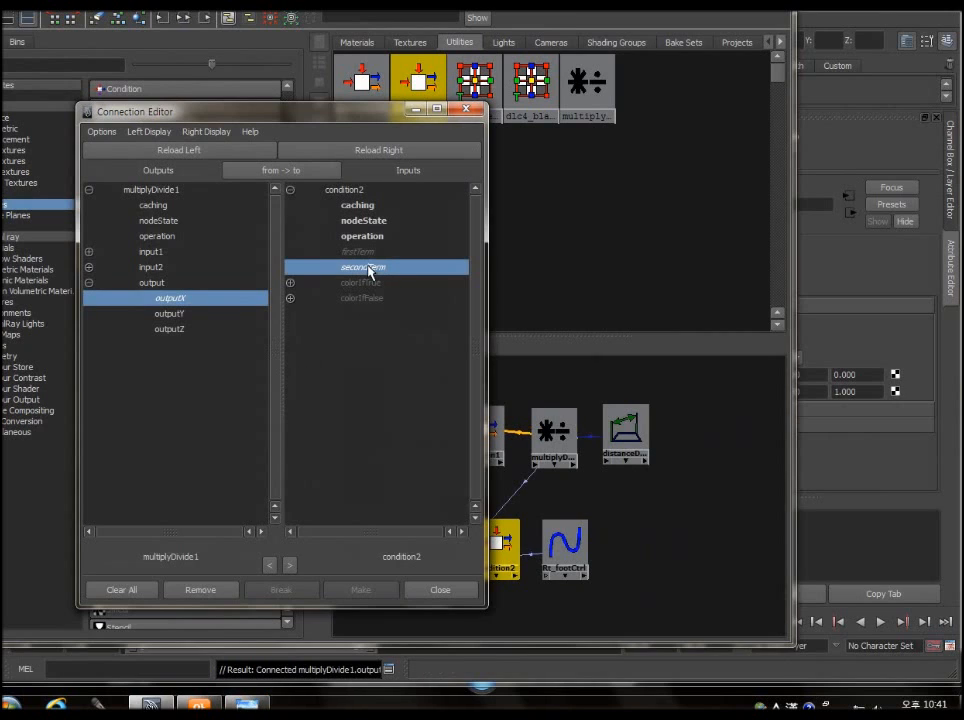
{"action": "left_click", "coordinate": [364, 267]}
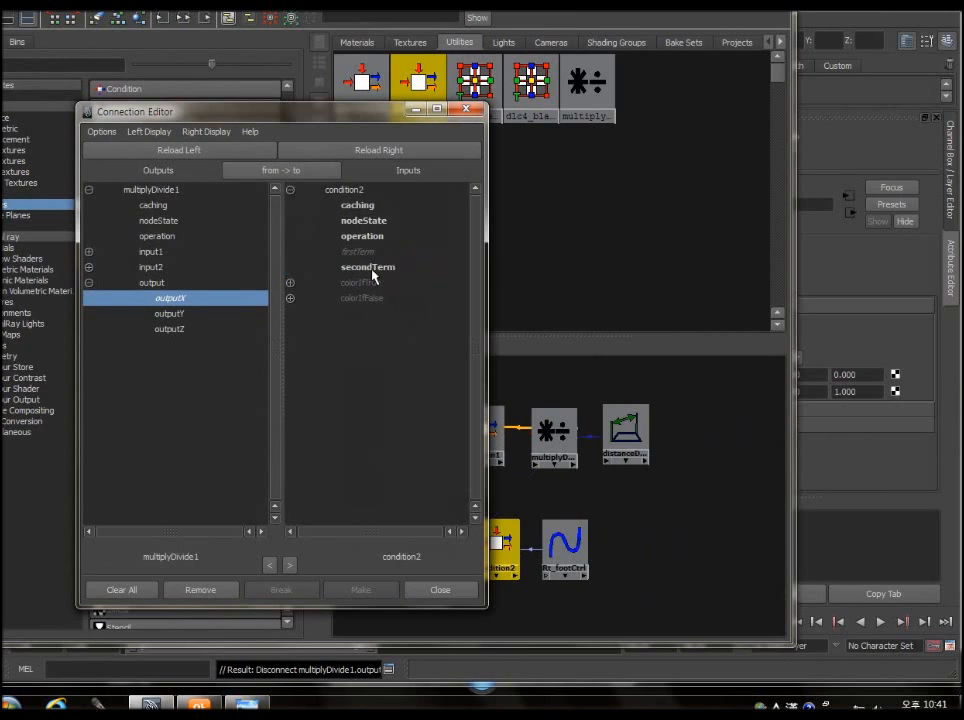
{"action": "left_click", "coordinate": [290, 298]}
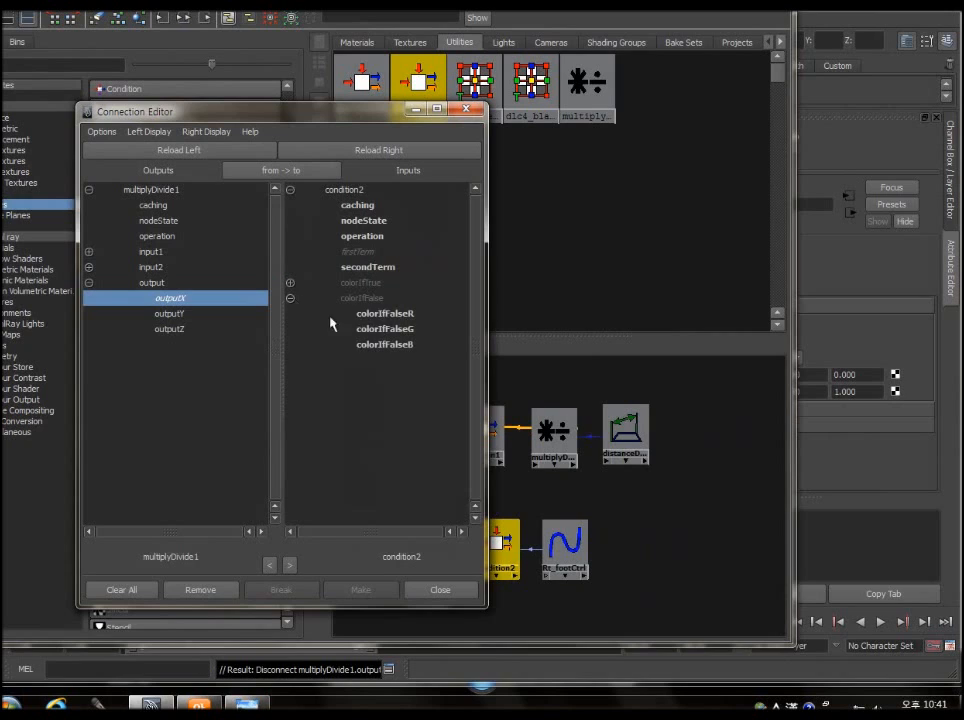
{"action": "left_click", "coordinate": [385, 314]}
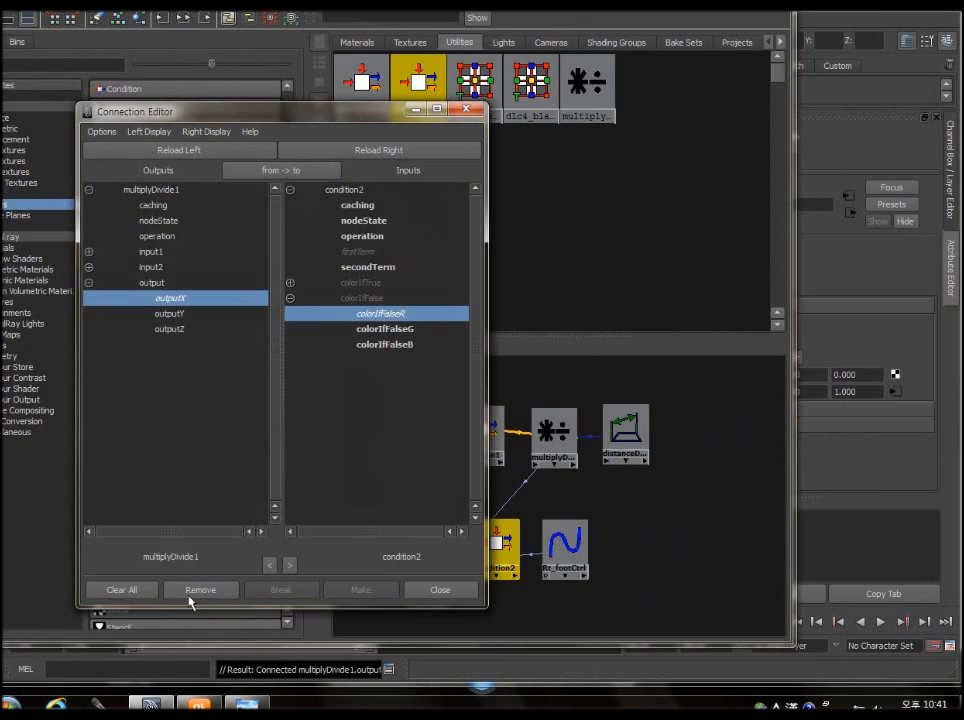
{"action": "left_click", "coordinate": [440, 590]}
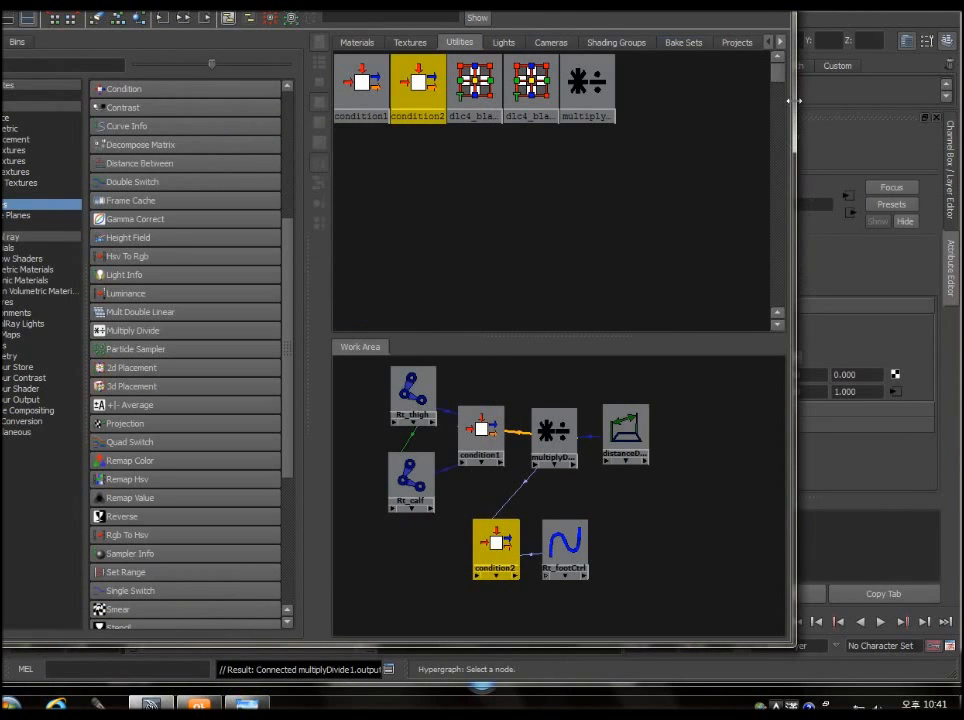
Connect condition2's outColorR to condition1's secondTerm through the Connection Editor
{"action": "left_click_drag", "start_coordinate": [794, 100], "coordinate": [652, 100]}
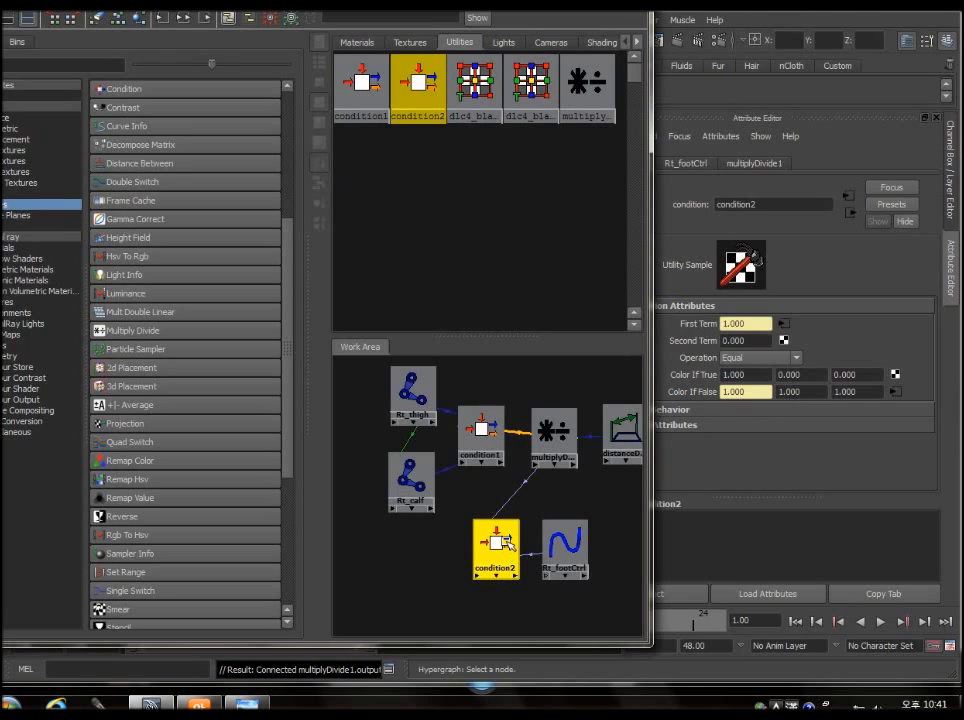
{"action": "middle_click_drag", "start_coordinate": [509, 543], "coordinate": [481, 436]}
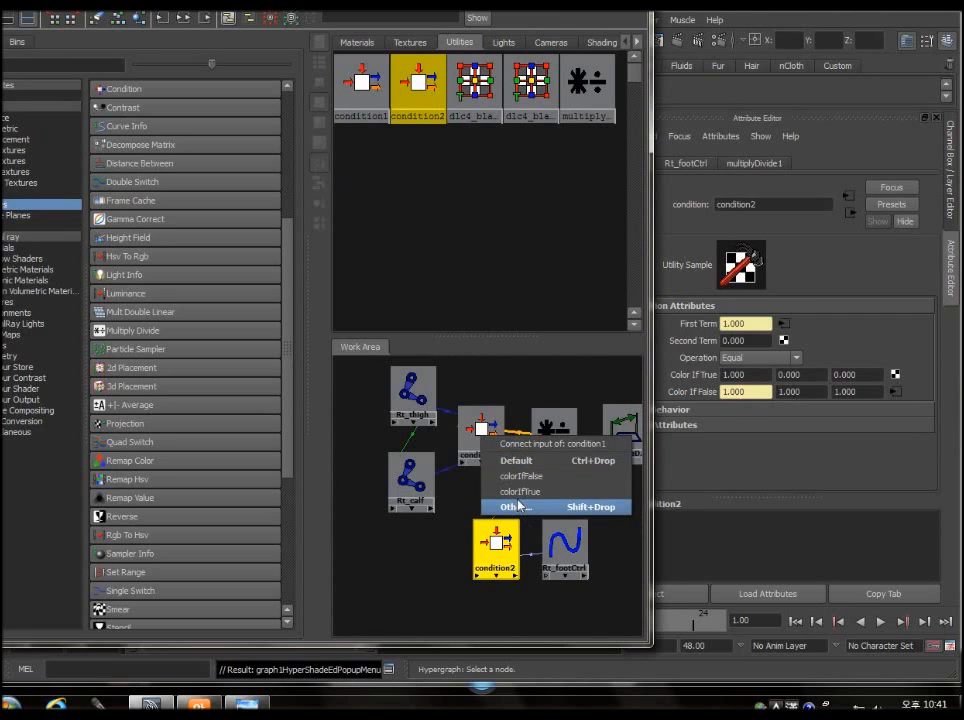
{"action": "left_click", "coordinate": [515, 507]}
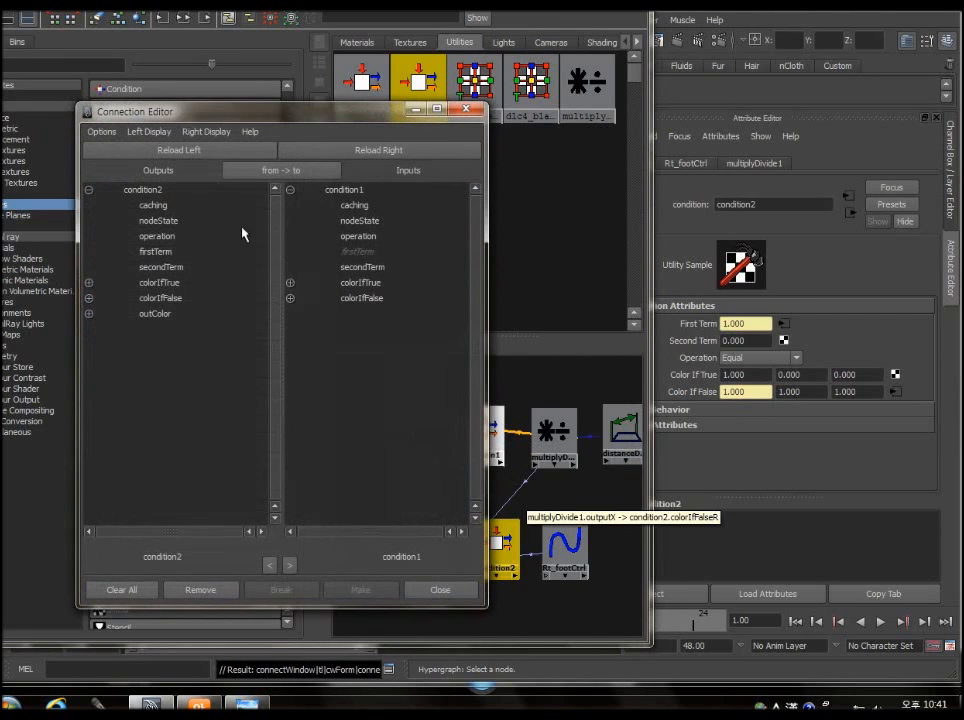
{"action": "left_click", "coordinate": [89, 314]}
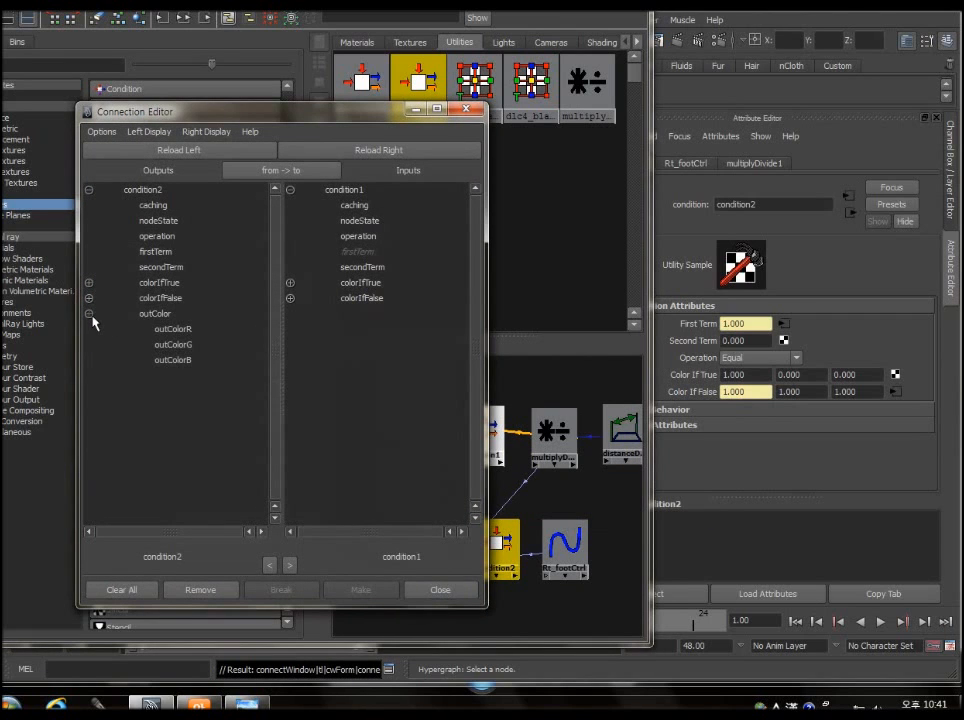
{"action": "left_click", "coordinate": [174, 329]}
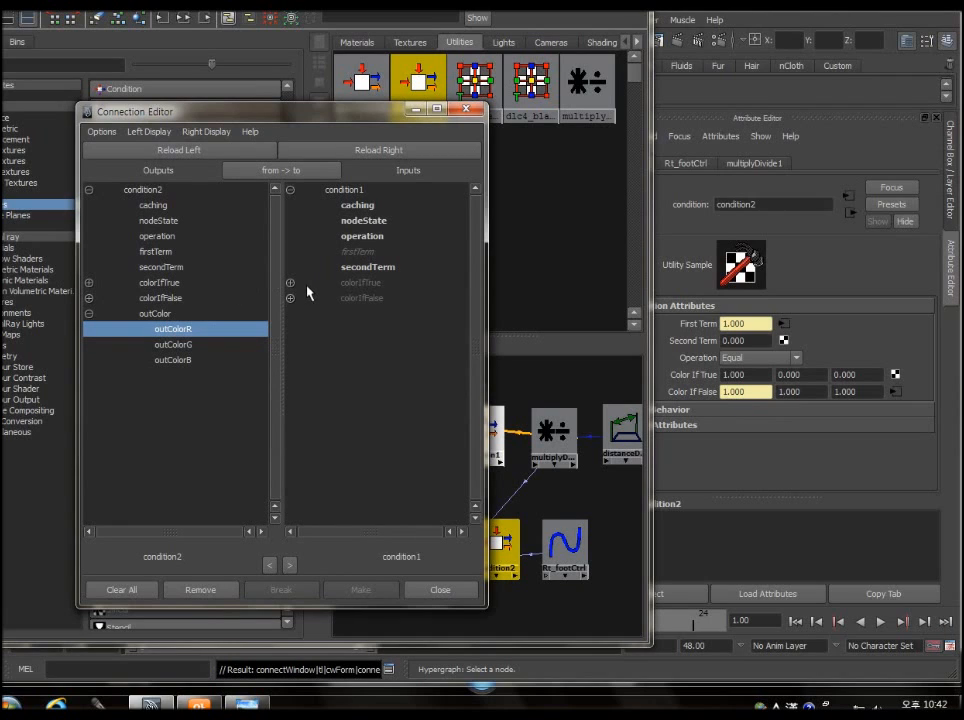
{"action": "left_click", "coordinate": [352, 267]}
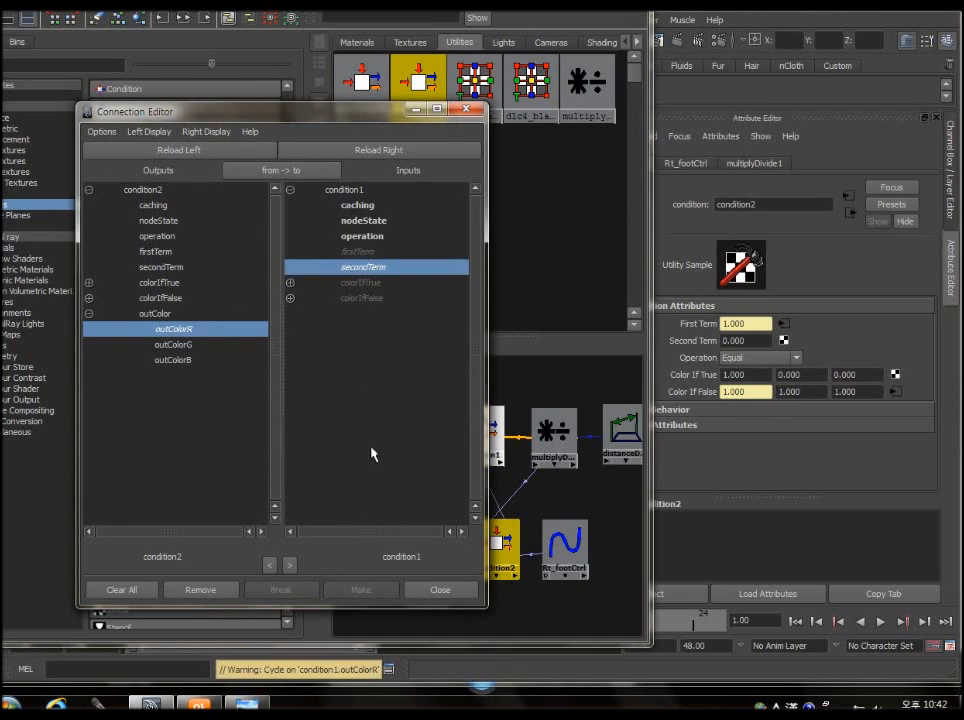
{"action": "left_click", "coordinate": [432, 594]}
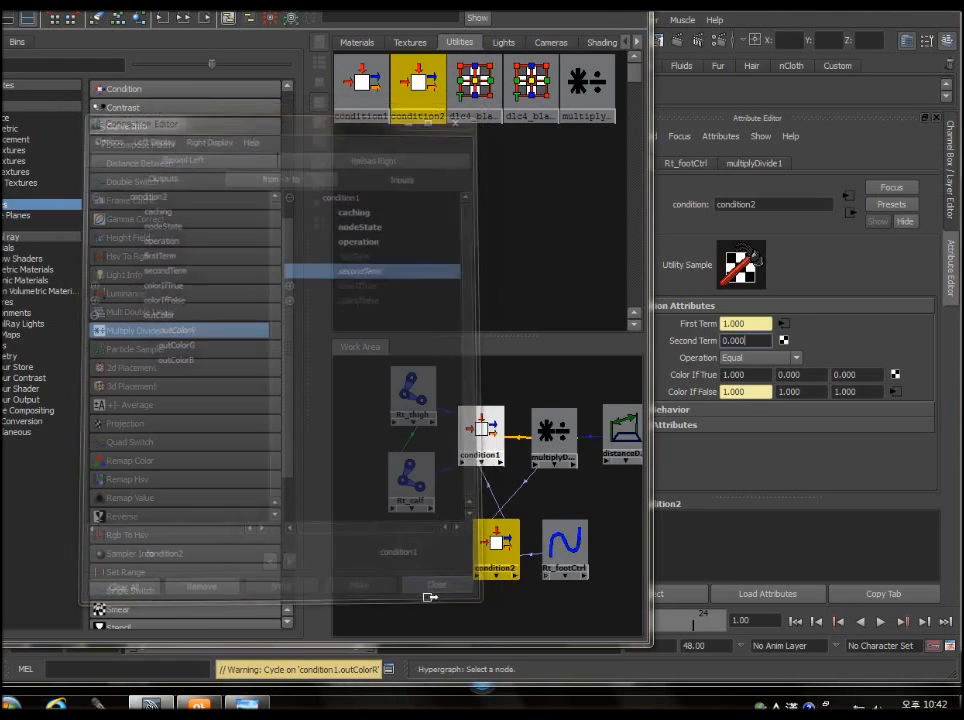
{"action": "left_click", "coordinate": [490, 432]}
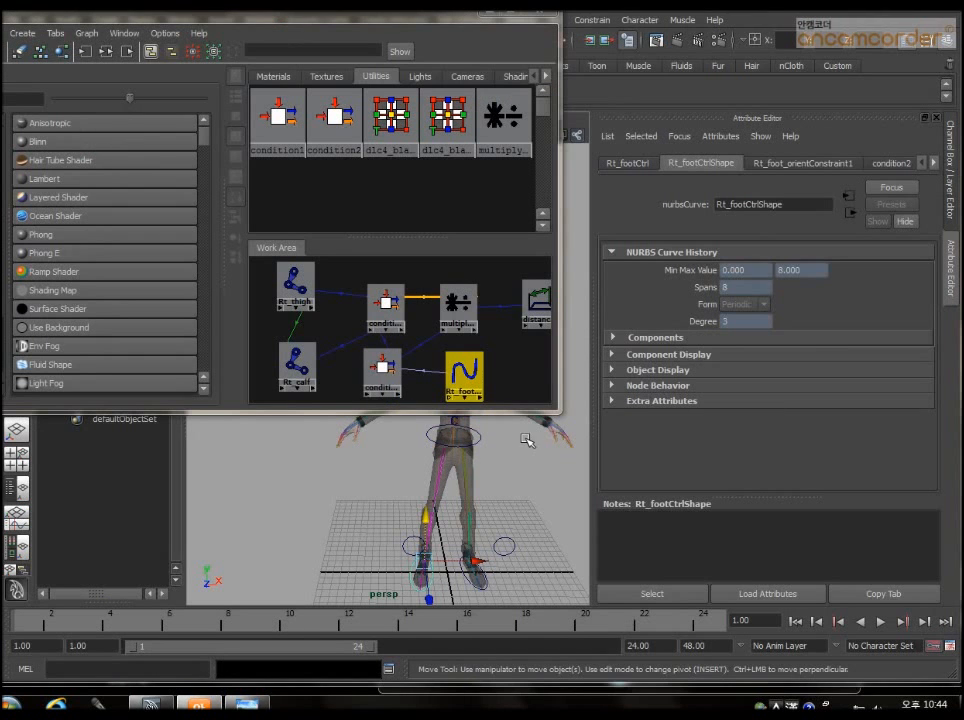
Show the Channel Box in place of the Attribute Editor and clear the selection of the character mesh
{"action": "middle_click_drag", "start_coordinate": [560, 506], "coordinate": [480, 496], "text": "alt"}
{"action": "scroll", "coordinate": [460, 501], "scroll_direction": "up", "scroll_amount": 7}
{"action": "middle_click_drag", "start_coordinate": [523, 366], "coordinate": [470, 350], "text": "alt"}
{"action": "scroll", "coordinate": [522, 492], "scroll_direction": "down", "scroll_amount": 8}
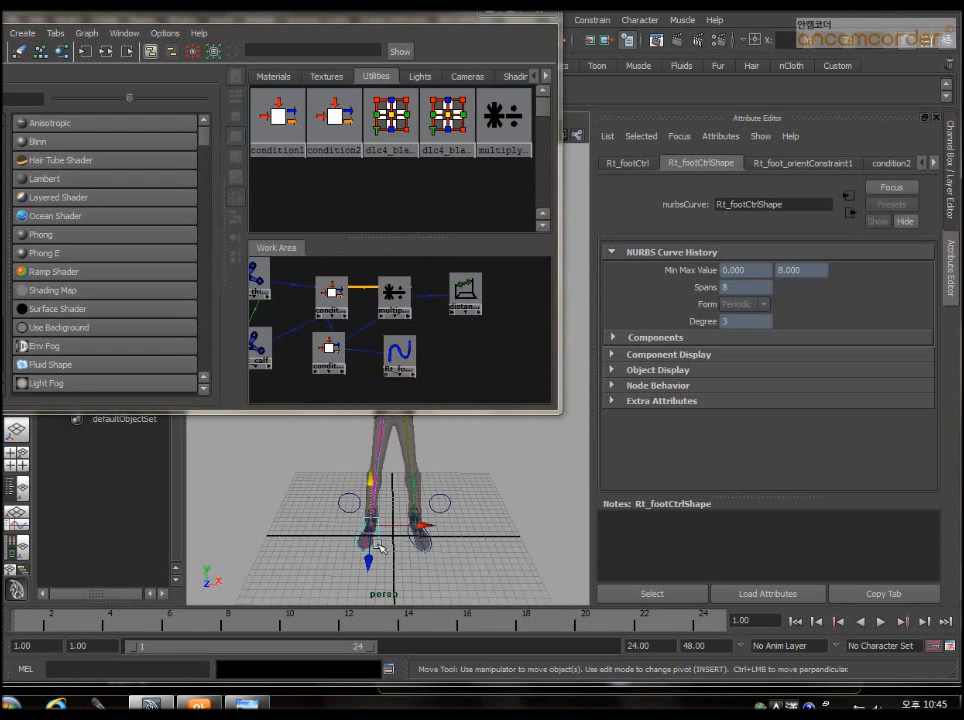
{"action": "left_click", "coordinate": [420, 530]}
{"action": "left_click", "coordinate": [935, 116]}
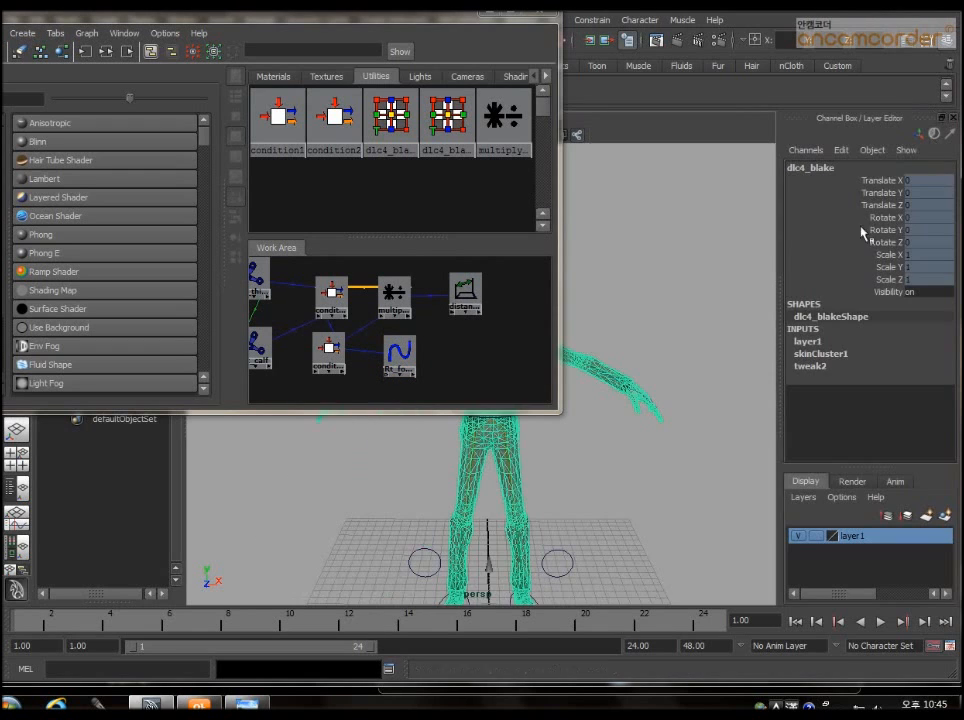
{"action": "middle_click_drag", "start_coordinate": [490, 583], "coordinate": [494, 553], "text": "alt"}
{"action": "left_click", "coordinate": [465, 594]}
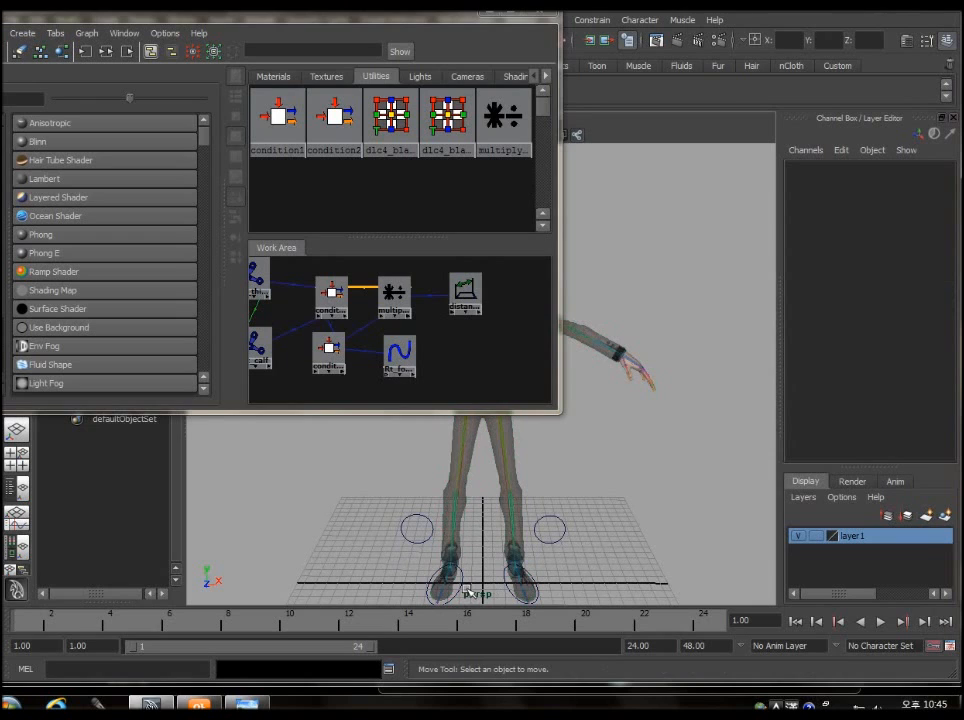
Select Rt_footCtrl and check its Stretch Switch value
{"action": "left_click", "coordinate": [463, 586]}
{"action": "left_click", "coordinate": [863, 256]}
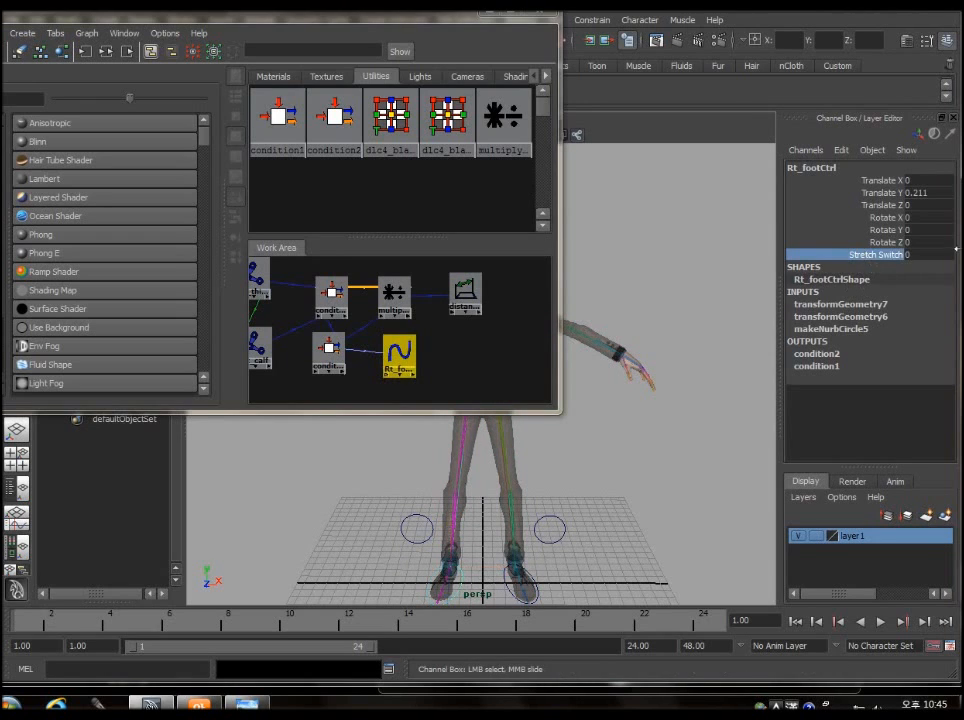
{"action": "left_click", "coordinate": [928, 255]}
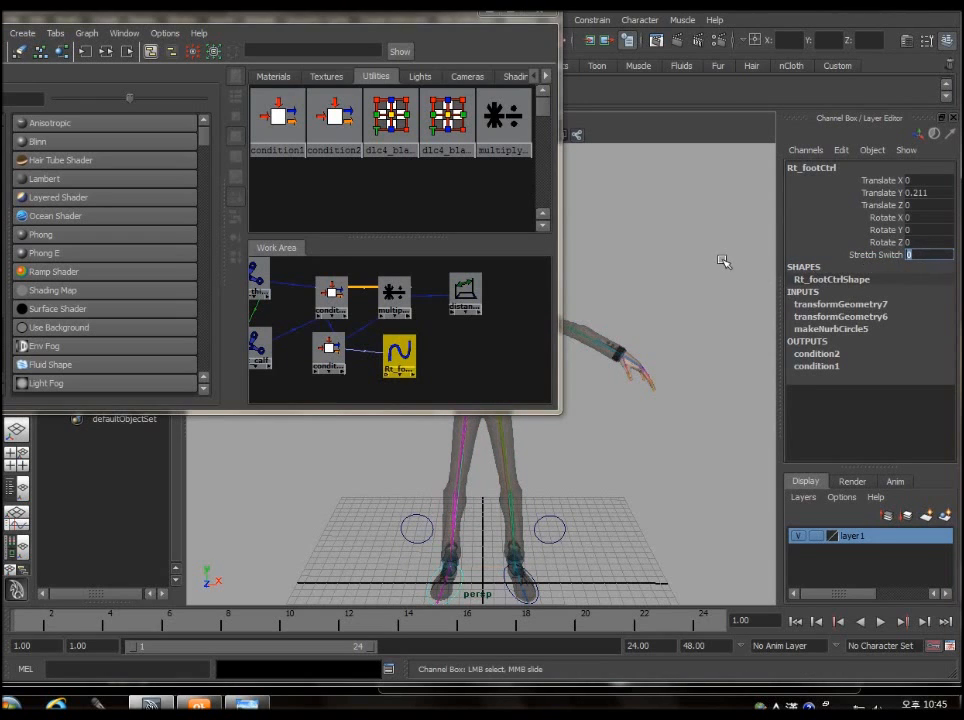
{"action": "left_click", "coordinate": [661, 279]}
Review the terms, operation and true/false colour values of condition2 and condition1
{"action": "left_click", "coordinate": [329, 349]}
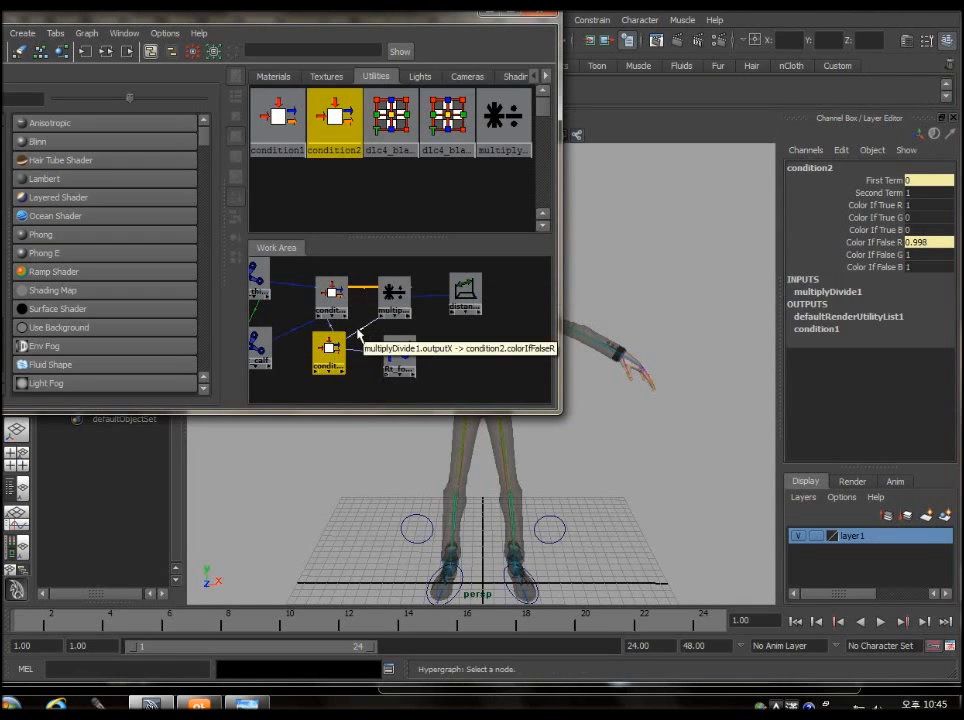
{"action": "double_click", "coordinate": [319, 362]}
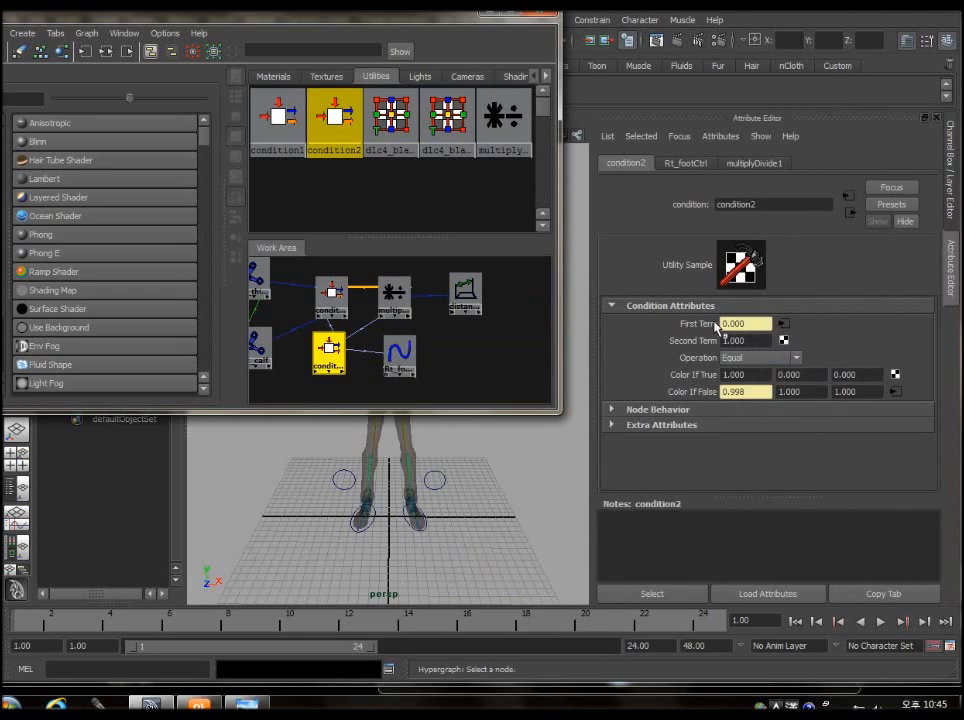
{"action": "double_click", "coordinate": [756, 391]}
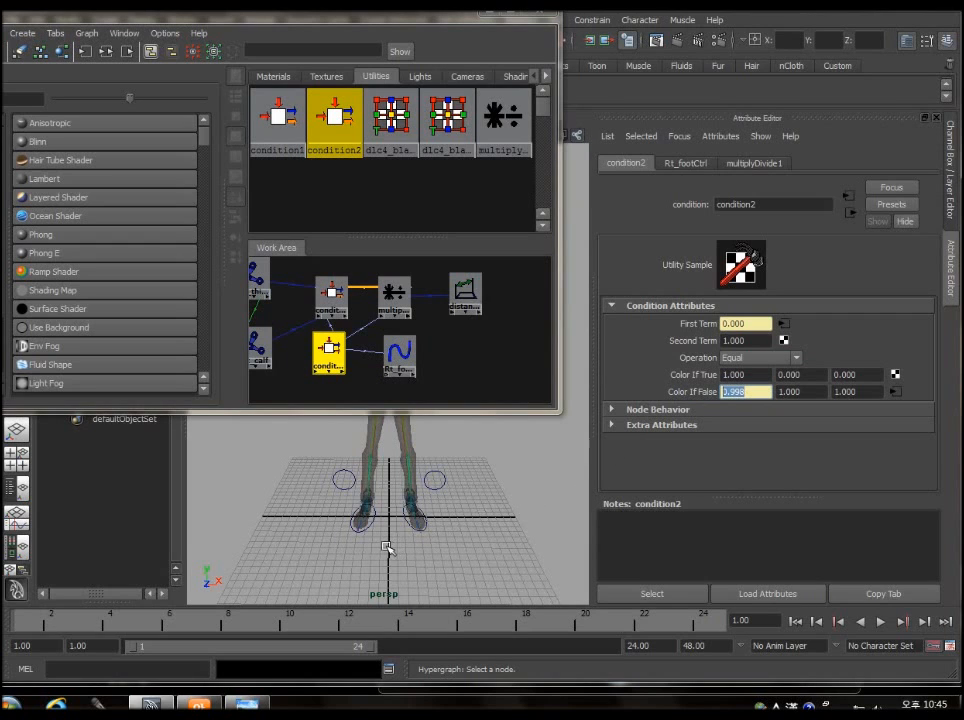
{"action": "middle_click_drag", "start_coordinate": [397, 512], "coordinate": [407, 502], "text": "alt"}
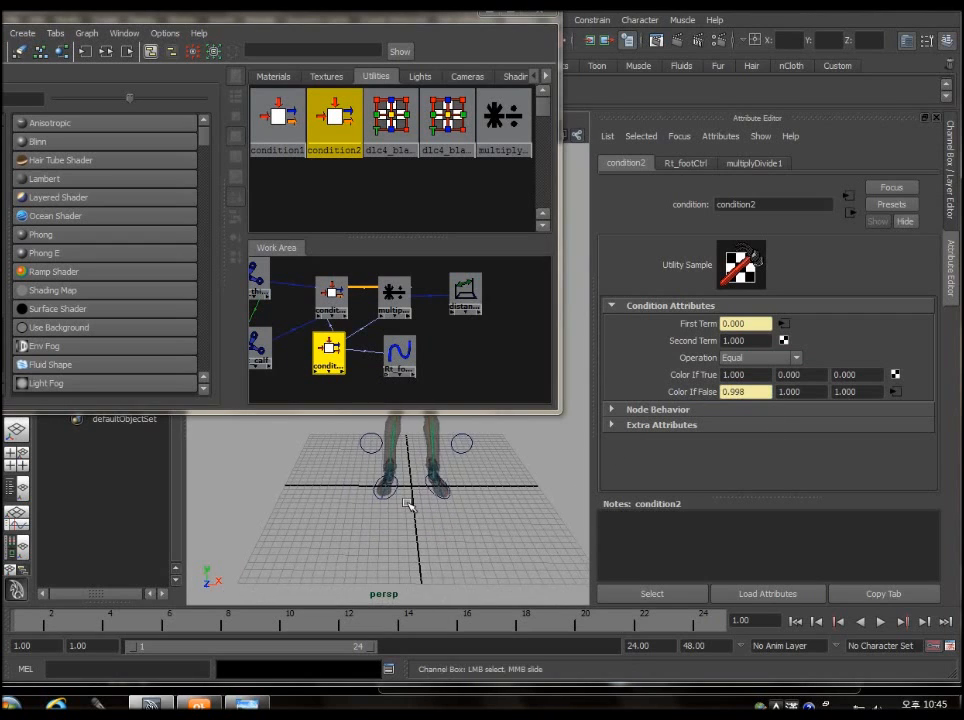
{"action": "scroll", "coordinate": [404, 503], "scroll_direction": "up", "scroll_amount": 3}
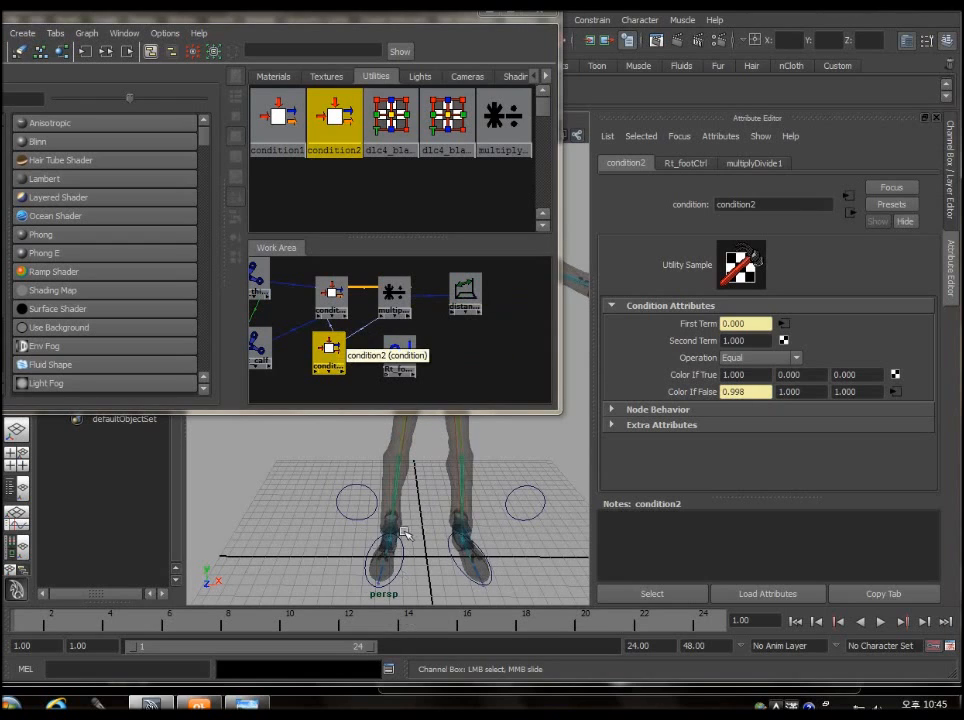
{"action": "left_click", "coordinate": [333, 293]}
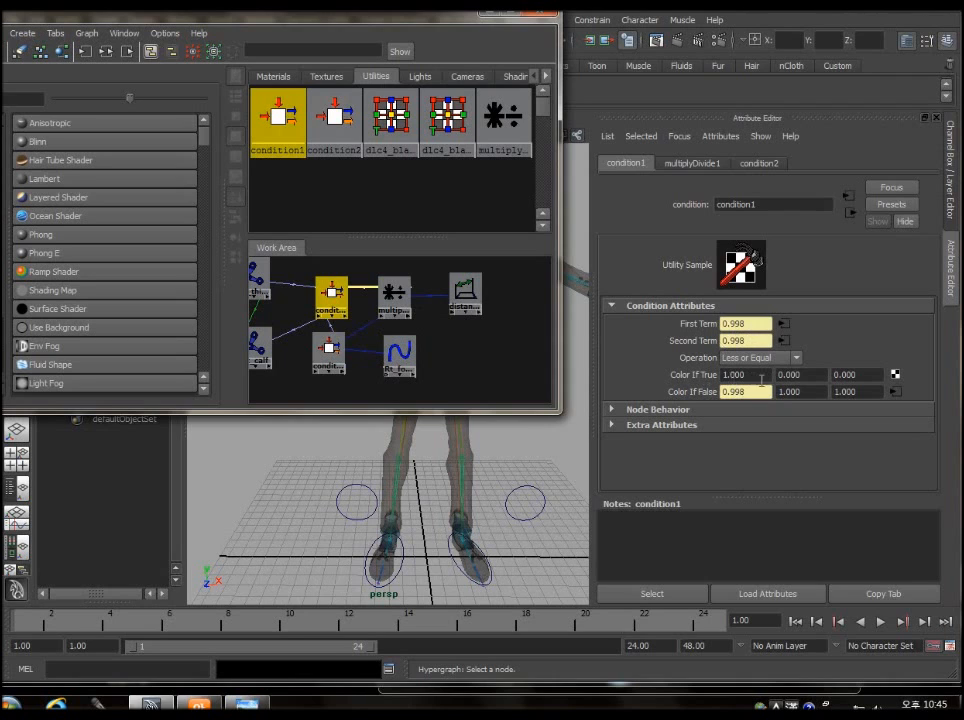
Move Rt_footCtrl far below the grid, to about -140 in Translate Y, to test the right leg with the stretch switch at 0
{"action": "left_click", "coordinate": [393, 526]}
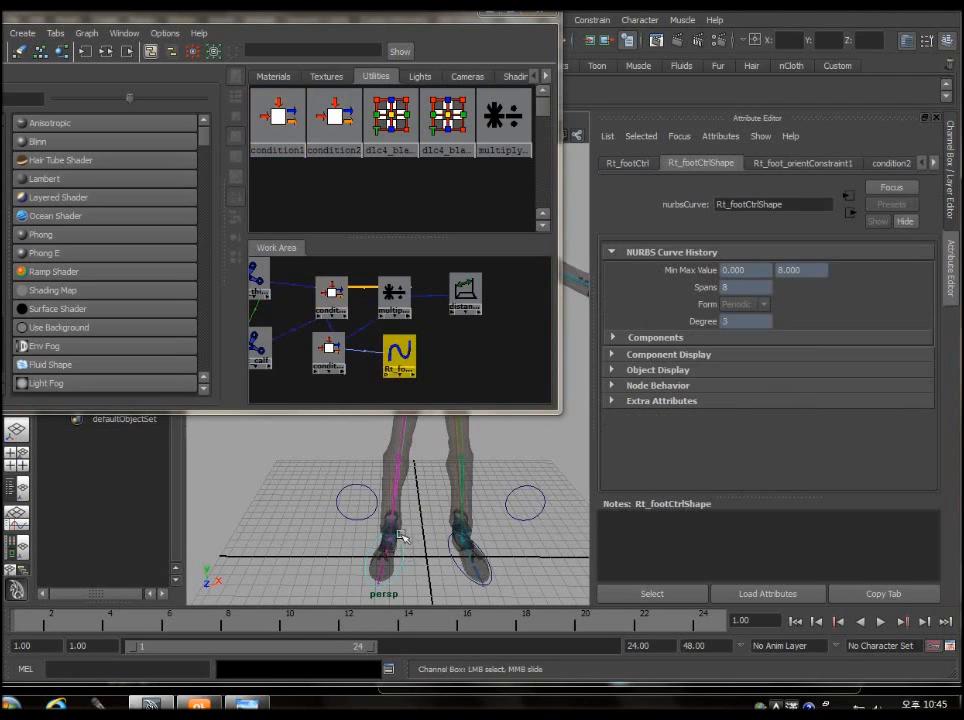
{"action": "left_click_drag", "start_coordinate": [389, 509], "coordinate": [391, 710]}
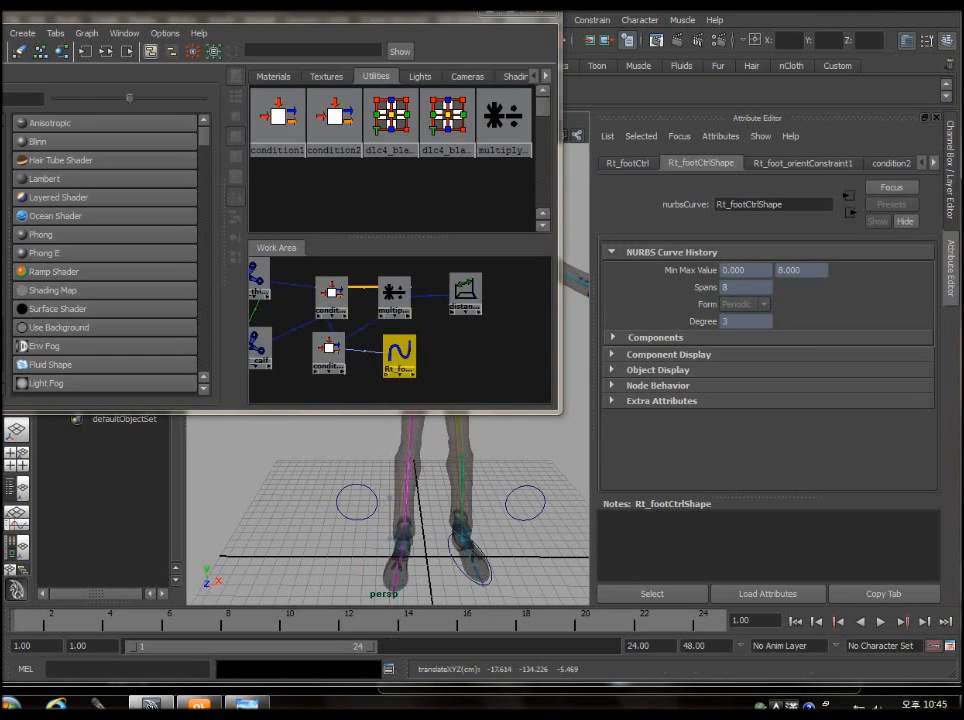
{"action": "middle_click_drag", "start_coordinate": [442, 571], "coordinate": [448, 495], "text": "alt"}
{"action": "scroll", "coordinate": [446, 495], "scroll_direction": "down", "scroll_amount": 5}
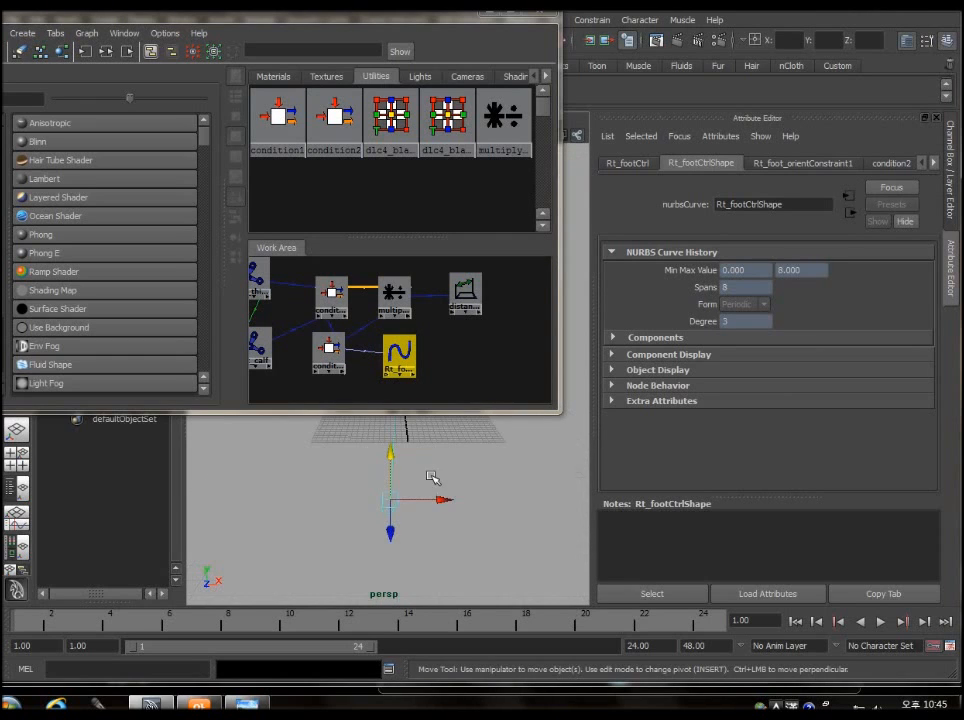
{"action": "scroll", "coordinate": [433, 478], "scroll_direction": "up", "scroll_amount": 3}
Examine condition1's terms and Color If True value with the foot control pulled down
{"action": "left_click", "coordinate": [331, 293]}
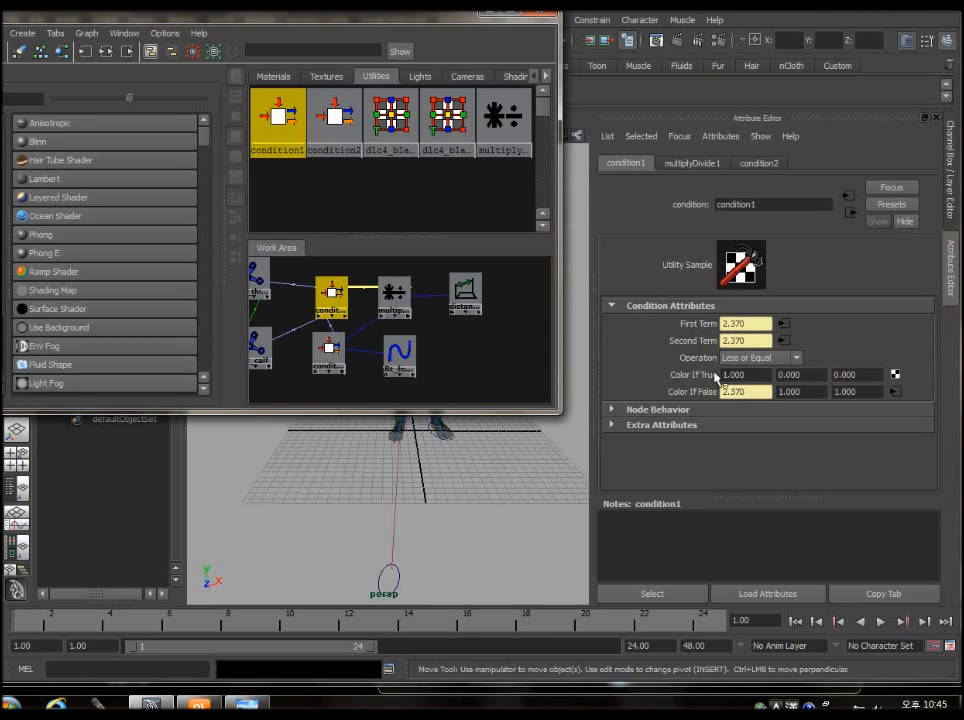
{"action": "left_click_drag", "start_coordinate": [771, 376], "coordinate": [696, 378]}
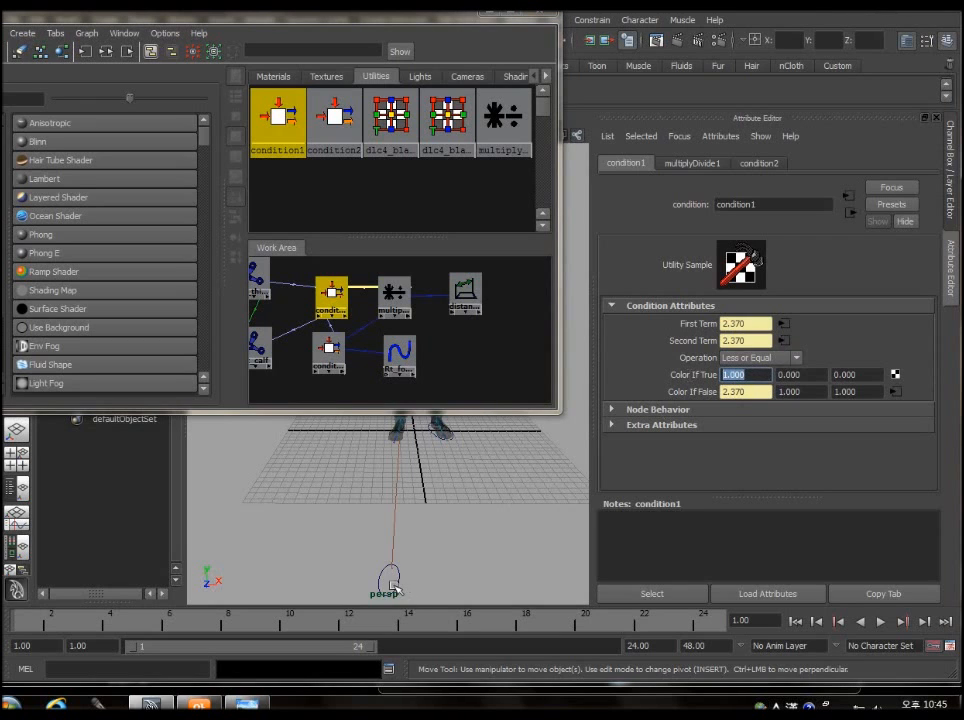
{"action": "middle_click_drag", "start_coordinate": [472, 527], "coordinate": [469, 501], "text": "alt"}
Set Rt_footCtrl's Stretch Switch to 1 in the Channel Box
{"action": "key", "text": "w"}
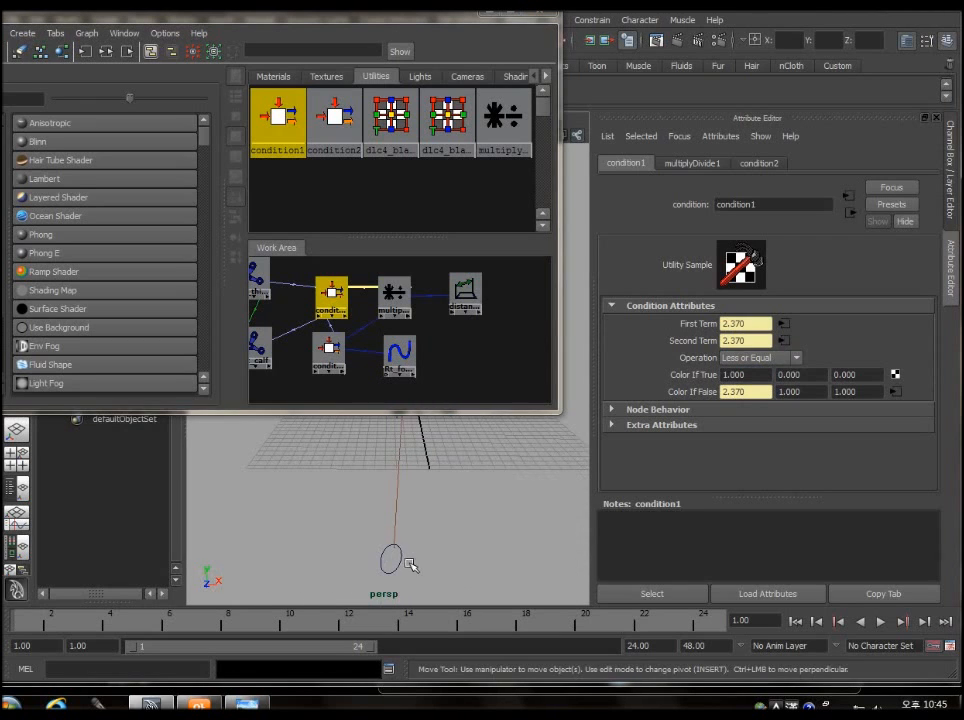
{"action": "left_click", "coordinate": [400, 565]}
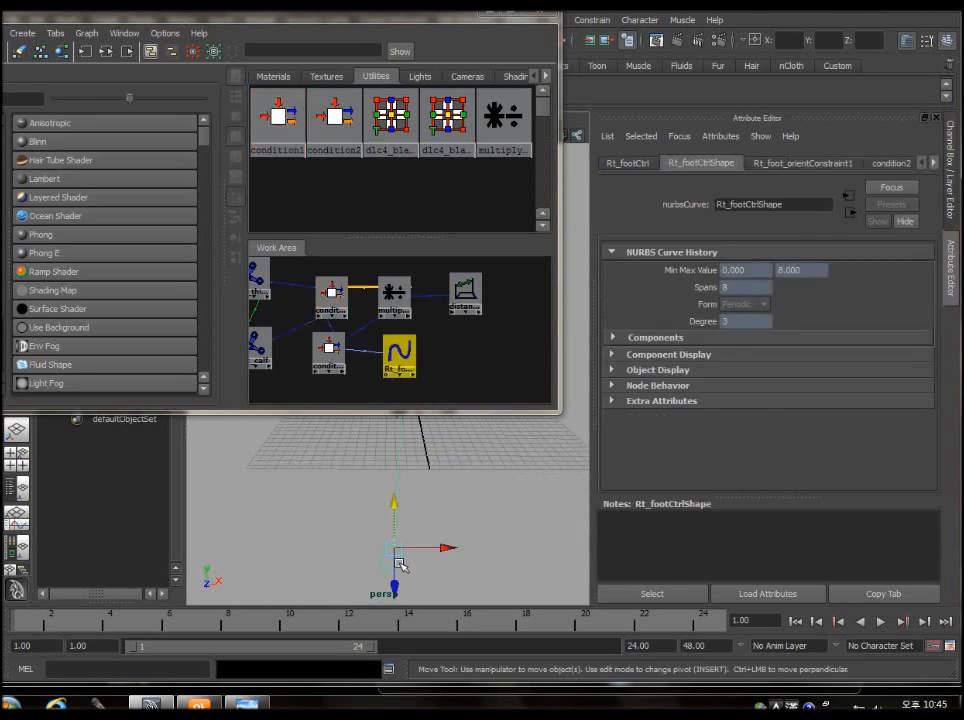
{"action": "left_click", "coordinate": [929, 118]}
{"action": "left_click", "coordinate": [906, 254]}
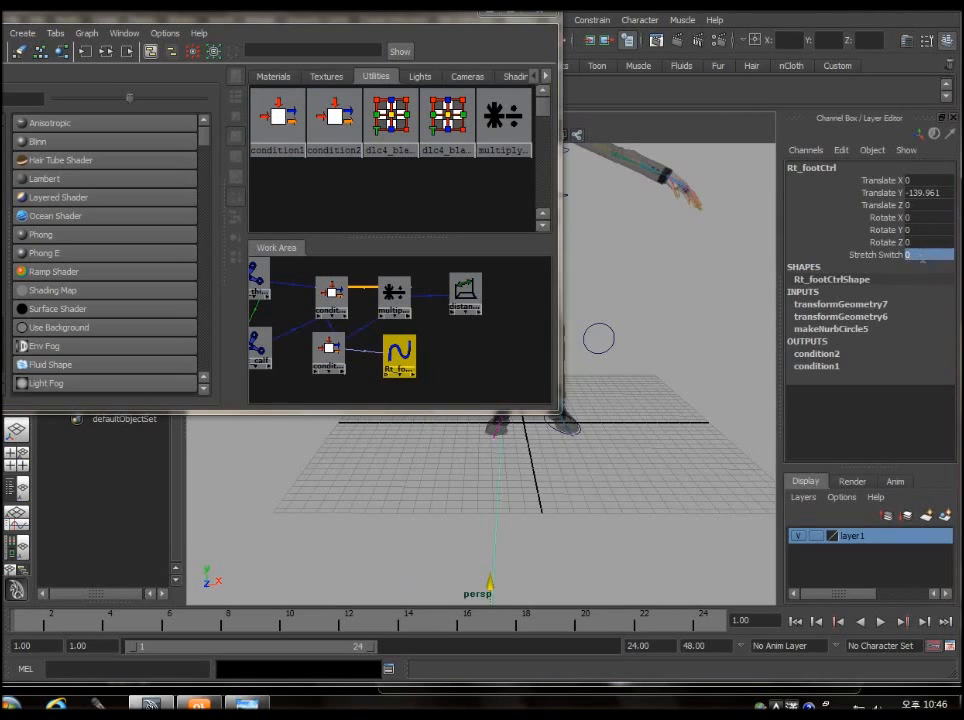
{"action": "left_click", "coordinate": [590, 488]}
{"action": "middle_click_drag", "start_coordinate": [624, 510], "coordinate": [640, 415], "text": "alt"}
{"action": "left_click", "coordinate": [509, 566]}
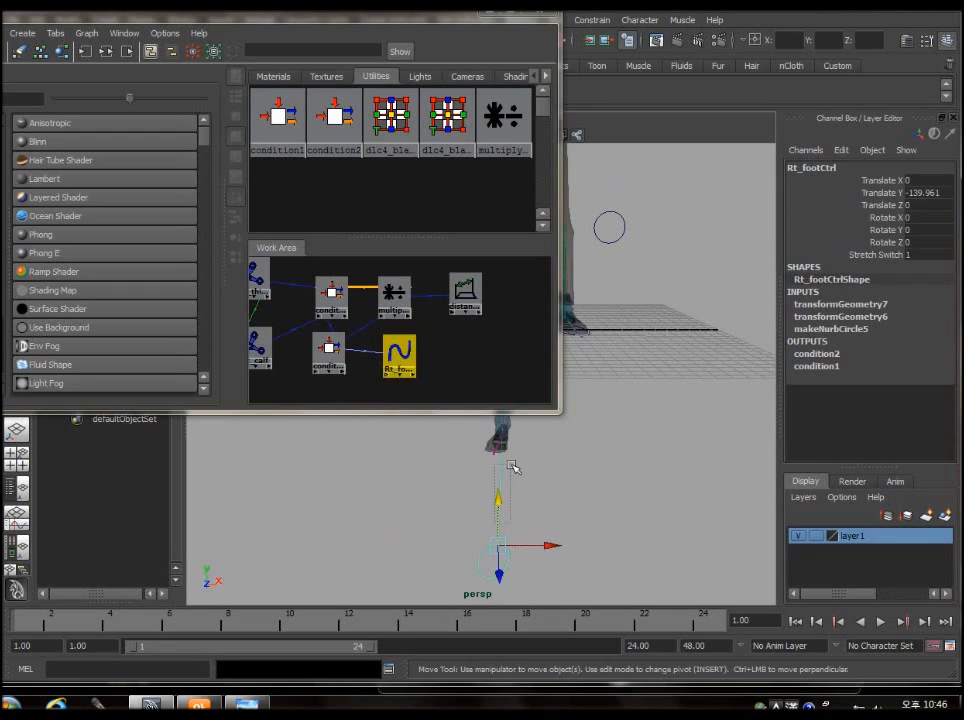
Move Rt_footCtrl slightly upward to test the leg stretch with the switch on
{"action": "left_click", "coordinate": [508, 520]}
{"action": "key", "text": "z"}
{"action": "left_click_drag", "start_coordinate": [504, 521], "coordinate": [512, 477]}
{"action": "mouse_move", "coordinate": [631, 497]}
{"action": "middle_mouse_down", "text": "alt"}
{"action": "mouse_move", "coordinate": [680, 600]}
{"action": "mouse_move", "coordinate": [629, 522]}
{"action": "middle_mouse_up", "text": "alt"}
Compare condition1's and condition2's first term, second term and Color If False values with the stretch switch on
{"action": "left_click", "coordinate": [333, 291]}
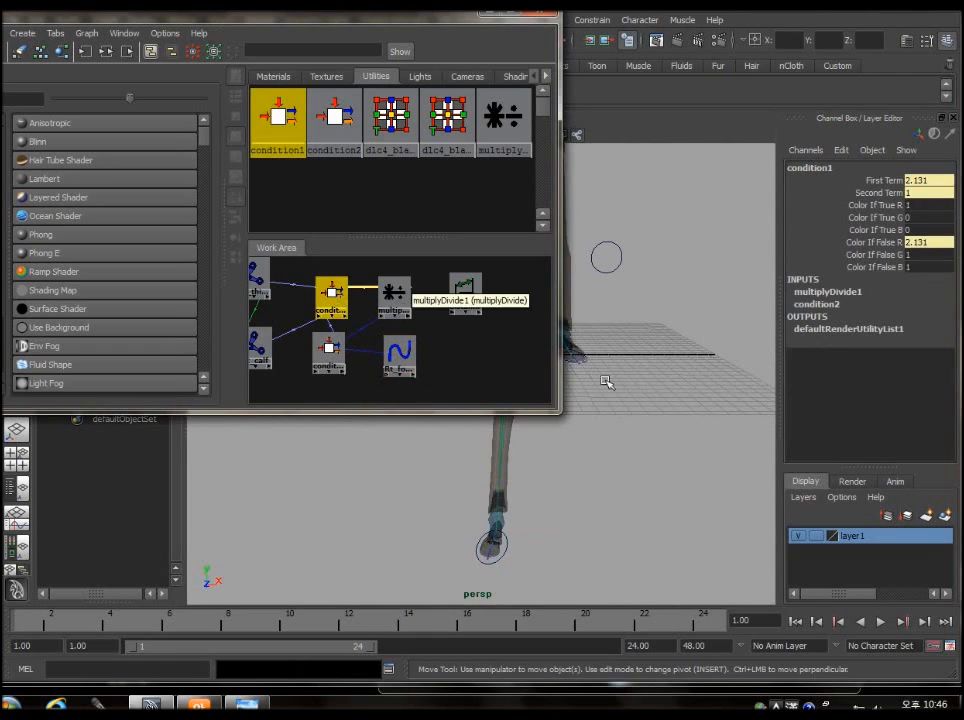
{"action": "double_click", "coordinate": [333, 292]}
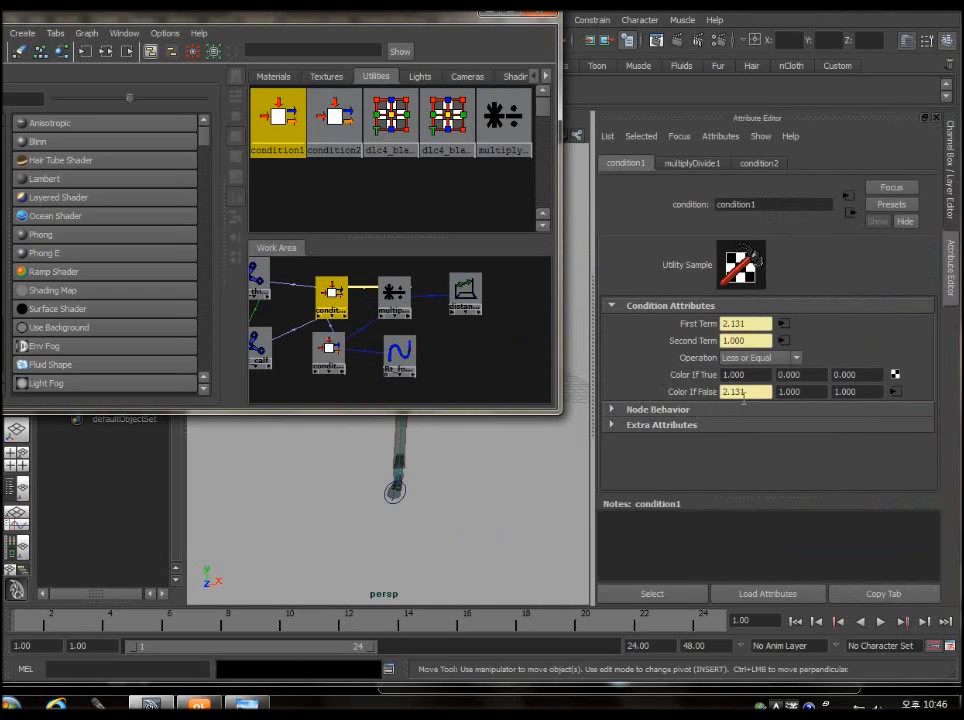
{"action": "left_click", "coordinate": [334, 352]}
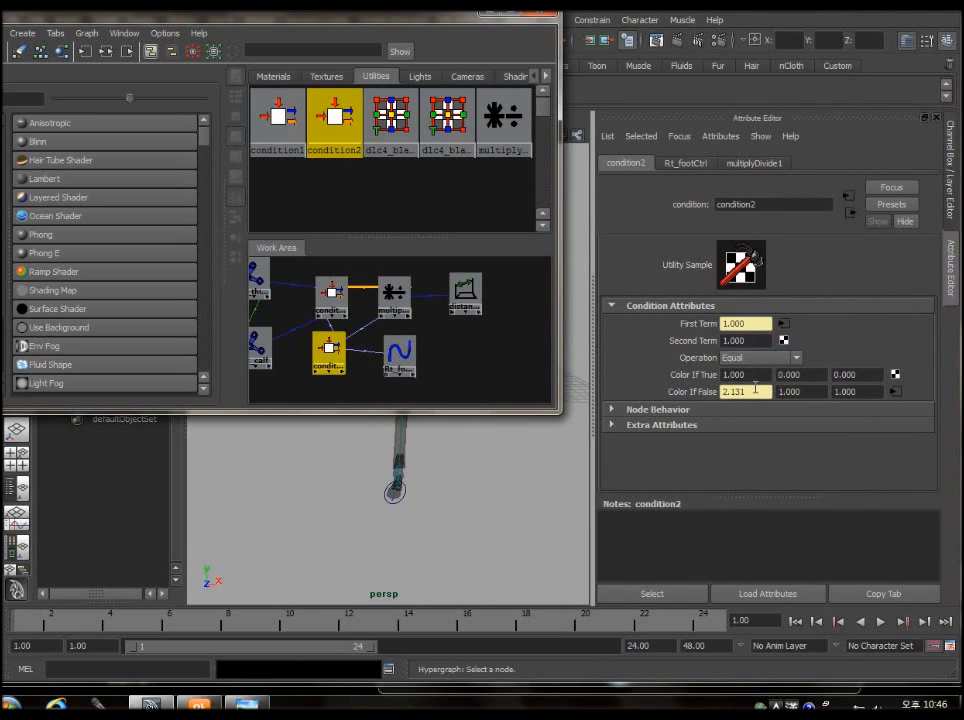
{"action": "left_click", "coordinate": [332, 290]}
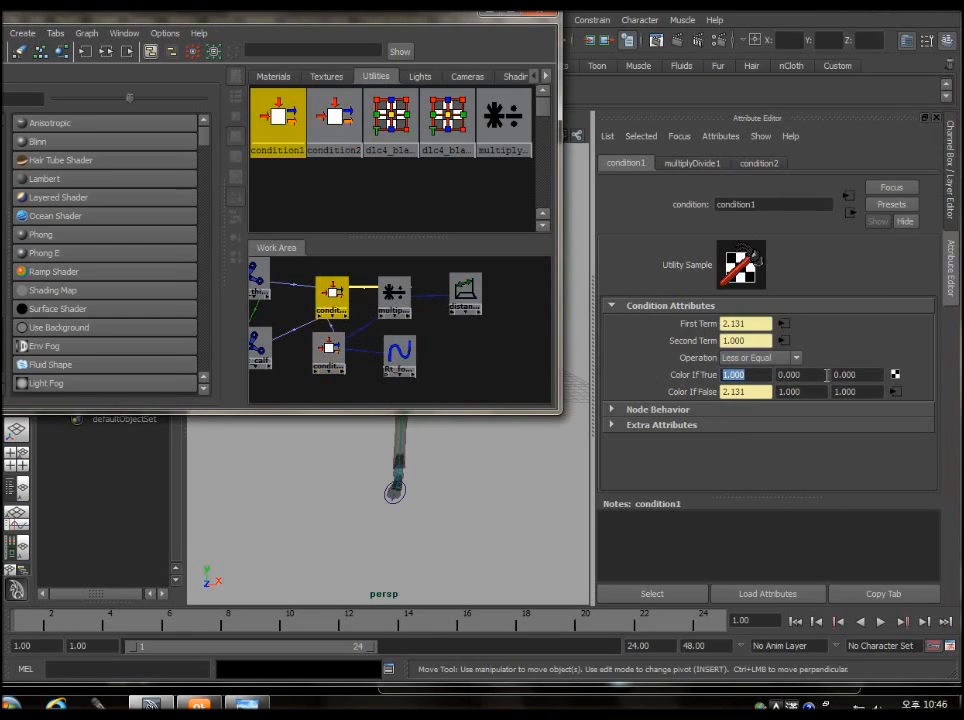
{"action": "left_click", "coordinate": [742, 334]}
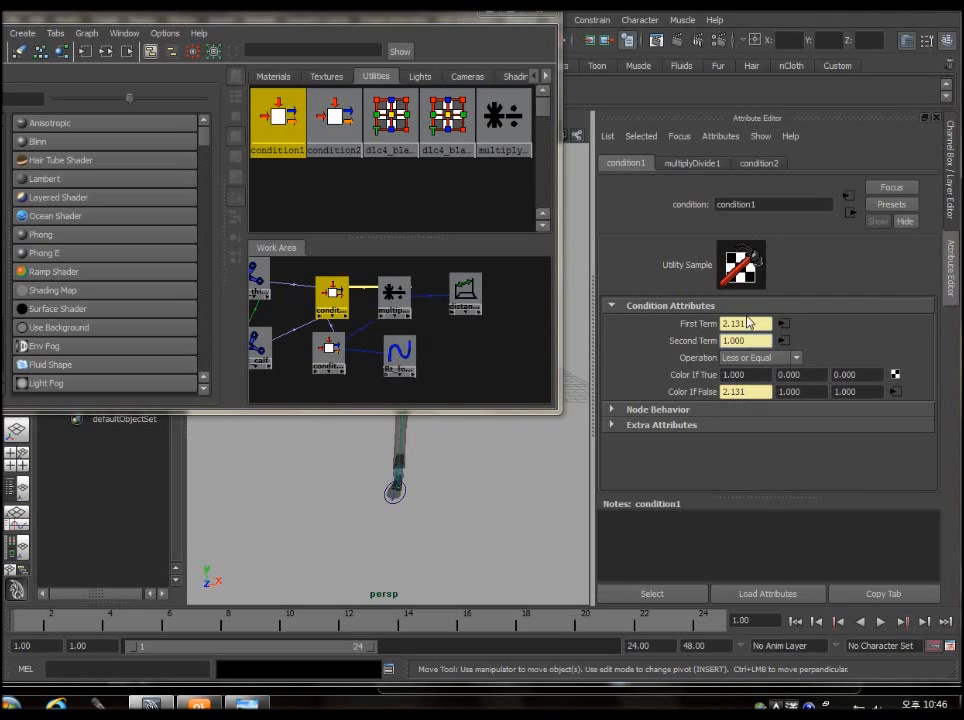
{"action": "left_click_drag", "start_coordinate": [747, 322], "coordinate": [699, 320]}
{"action": "left_click_drag", "start_coordinate": [760, 391], "coordinate": [712, 391]}
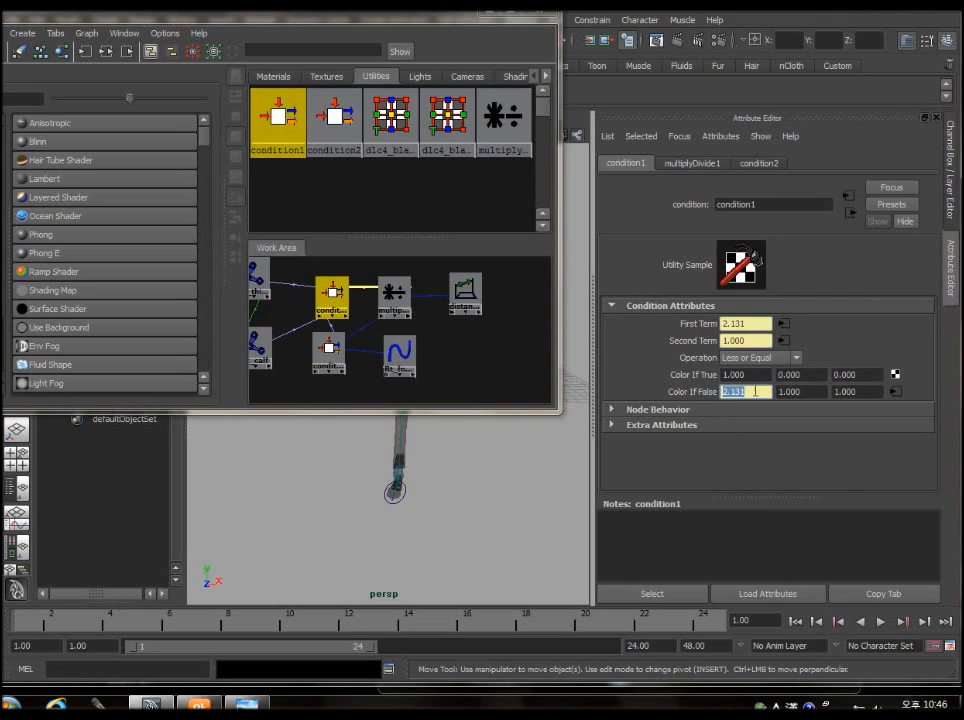
{"action": "left_click", "coordinate": [756, 391]}
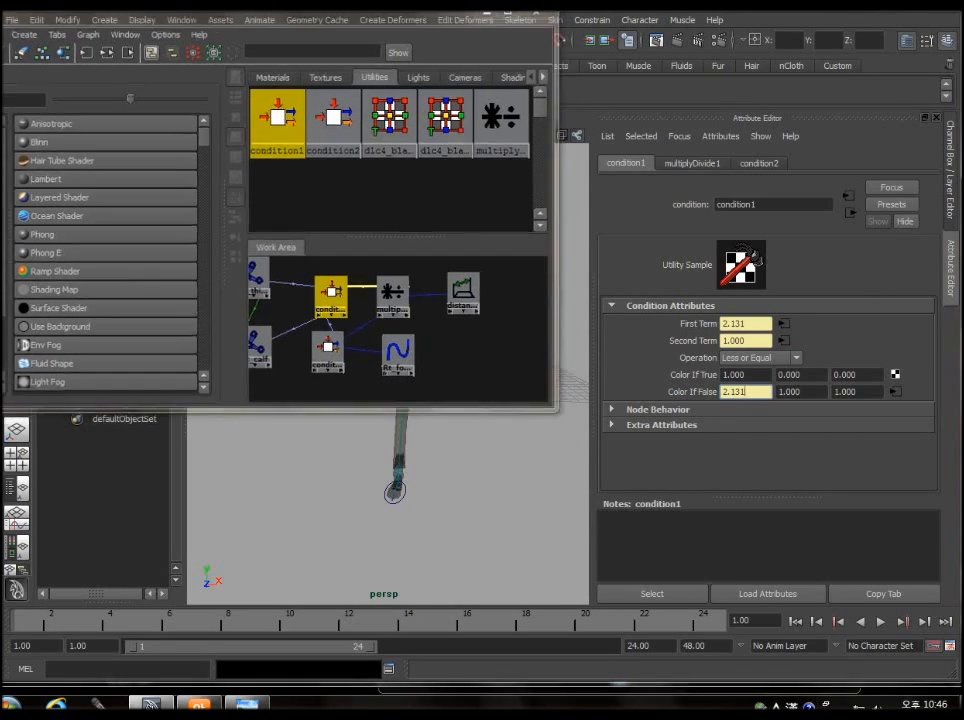
Switch to the Windows photo viewer and enlarge the stretch IK node diagram to full size
{"action": "left_click", "coordinate": [248, 703]}
{"action": "left_click", "coordinate": [252, 703]}
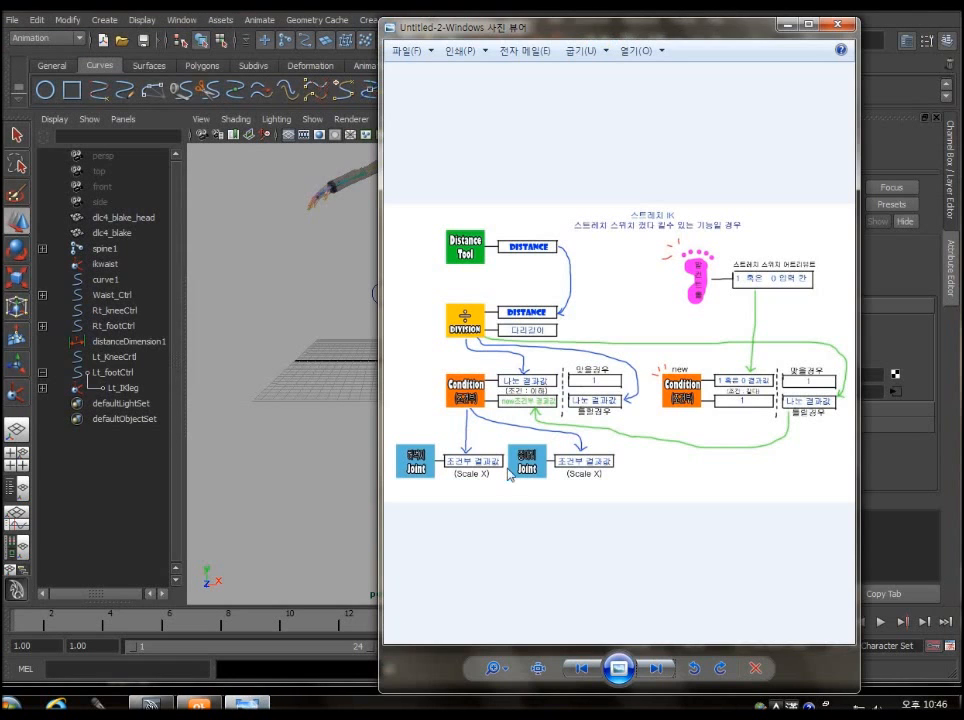
{"action": "double_click", "coordinate": [680, 30]}
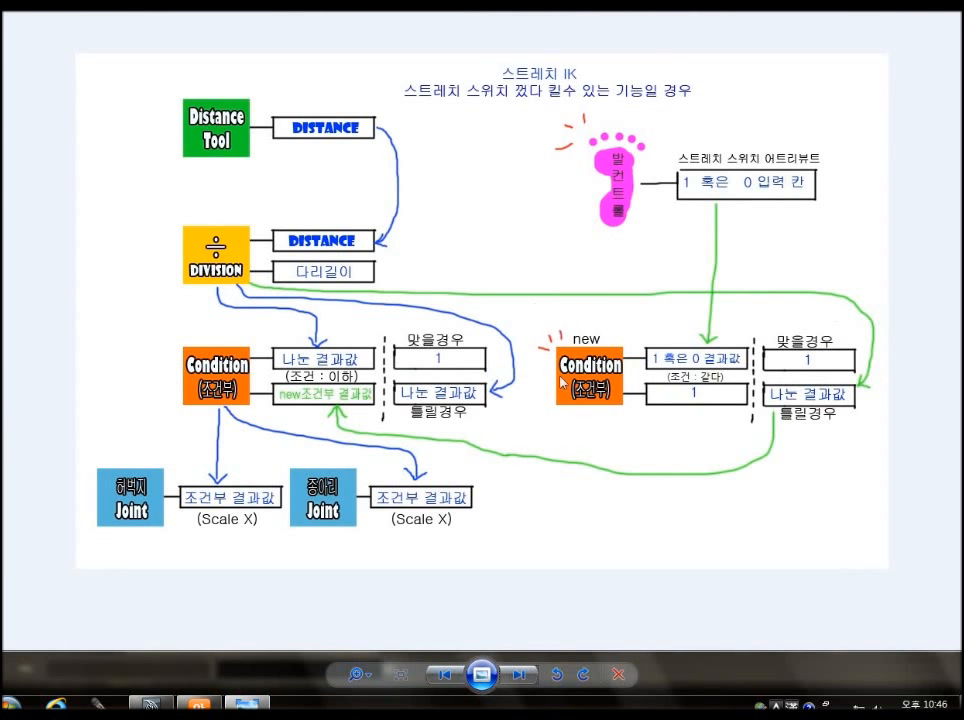
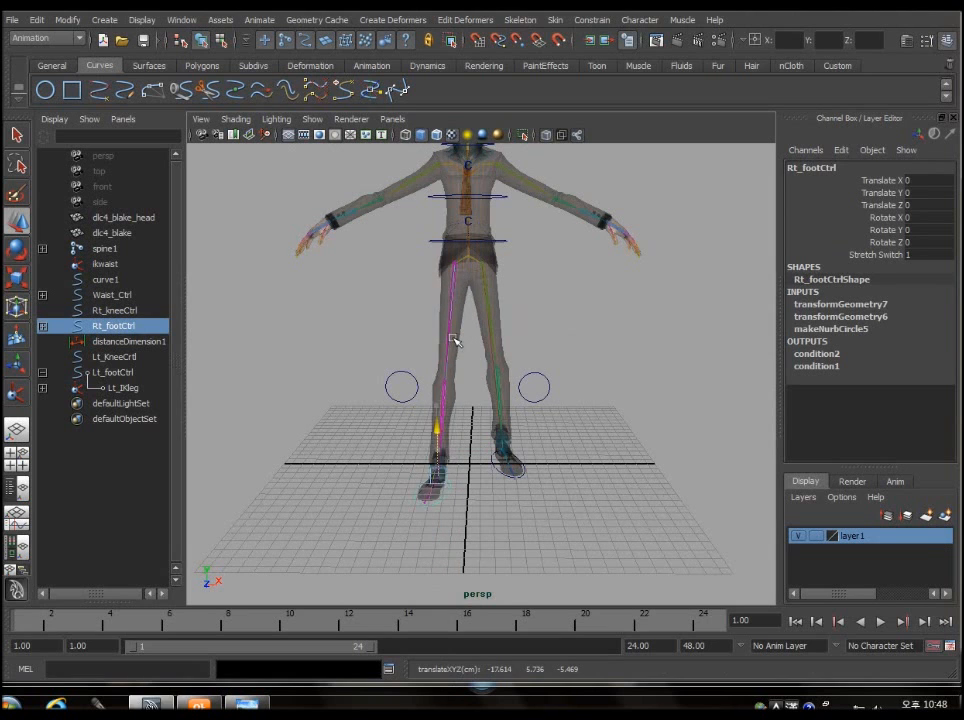
Undo the last Rt_footCtrl move and check its Stretch Switch value
{"action": "key", "text": "ctrl+z"}
{"action": "left_click_drag", "start_coordinate": [608, 471], "coordinate": [580, 440], "text": "alt"}
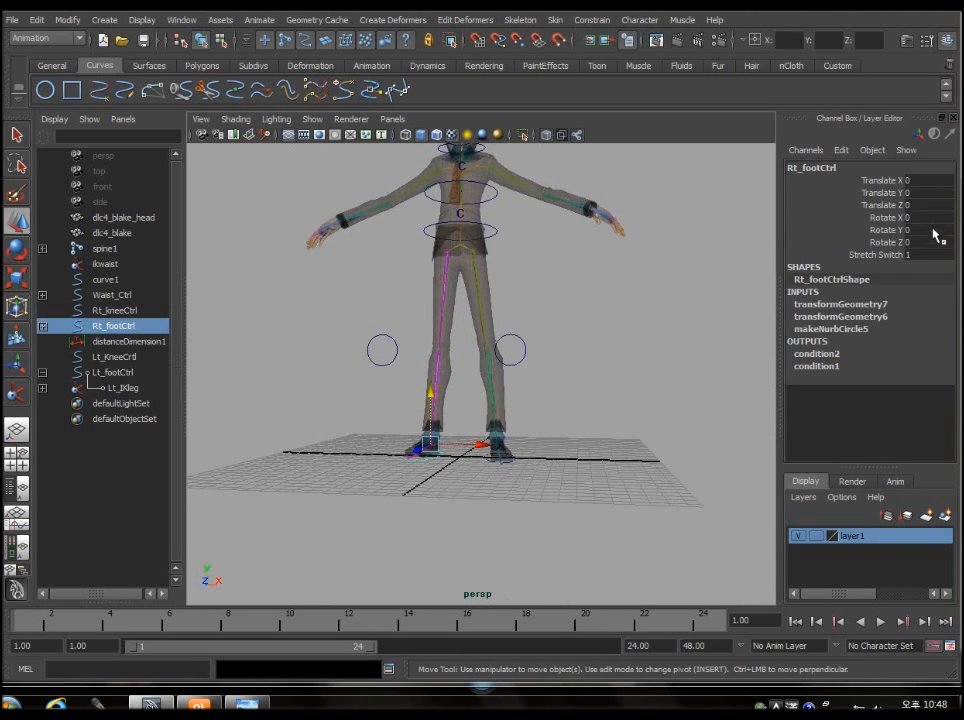
{"action": "left_click_drag", "start_coordinate": [441, 489], "coordinate": [505, 482], "text": "alt"}
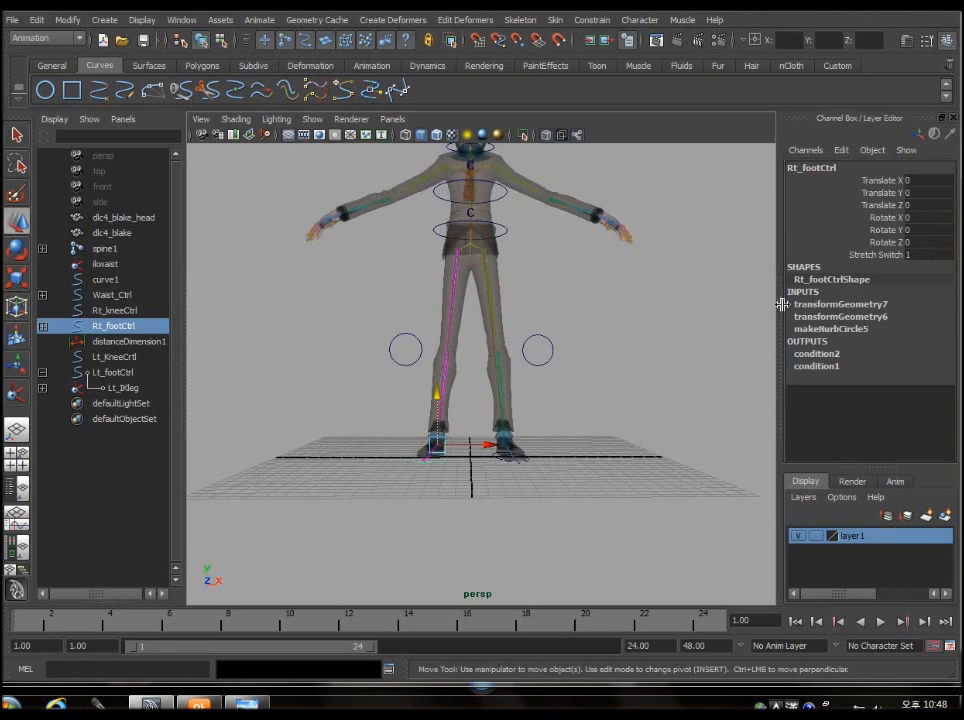
{"action": "left_click", "coordinate": [910, 256]}
{"action": "left_click", "coordinate": [538, 540]}
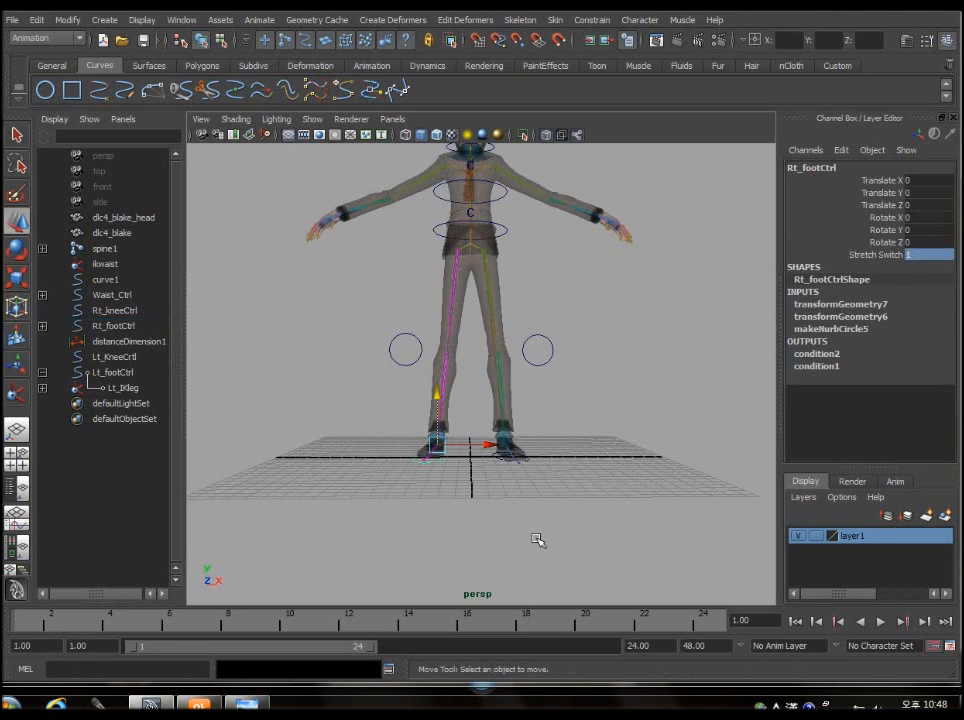
Test-move Rt_footCtrl with the stretch switch on, undo the move and clear the selection
{"action": "left_click", "coordinate": [442, 463]}
{"action": "left_click_drag", "start_coordinate": [504, 470], "coordinate": [505, 506], "text": "alt"}
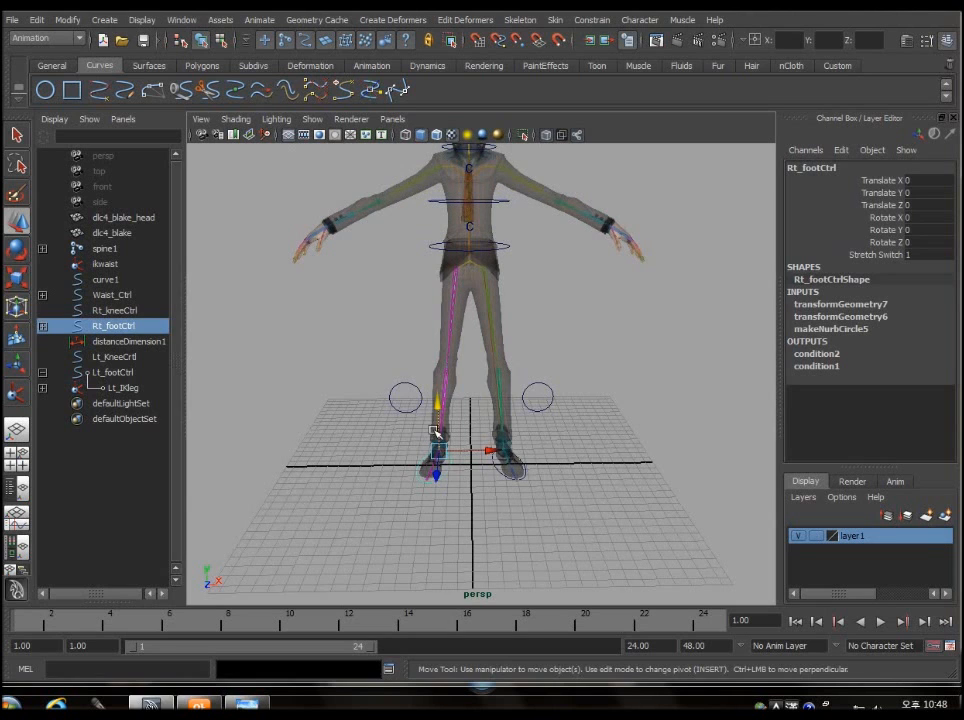
{"action": "left_click_drag", "start_coordinate": [440, 434], "coordinate": [534, 404]}
{"action": "key", "text": "ctrl+z"}
{"action": "left_click", "coordinate": [597, 487]}
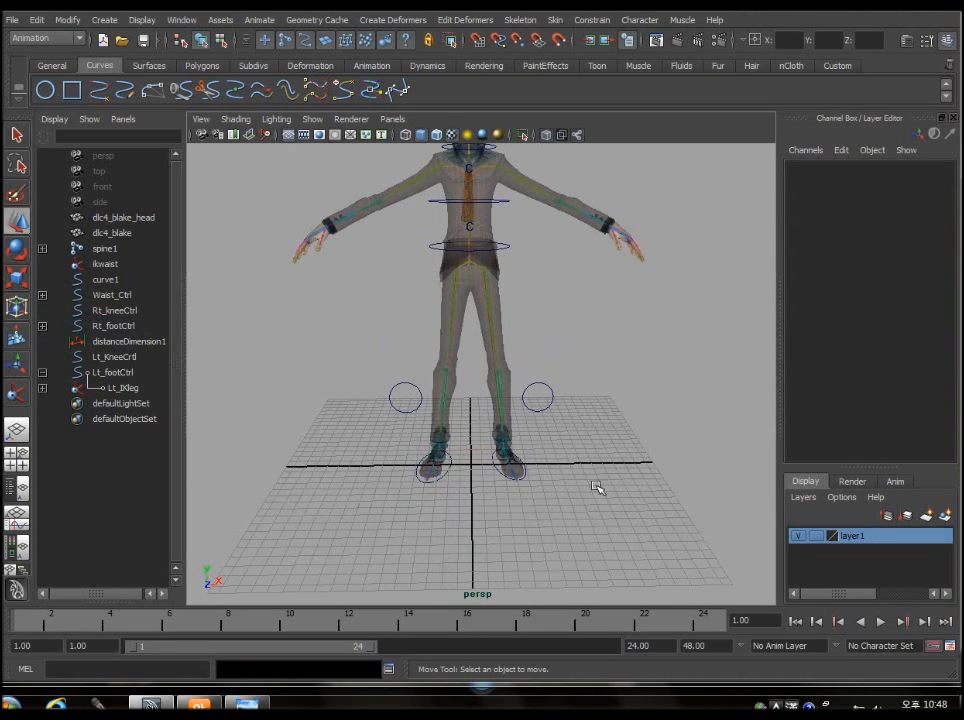
Select the Rt_tou joint in the right foot and examine the foot and its control from the side
{"action": "scroll", "coordinate": [597, 487], "scroll_direction": "up", "scroll_amount": 6}
{"action": "left_click_drag", "start_coordinate": [597, 487], "coordinate": [616, 426], "text": "alt"}
{"action": "scroll", "coordinate": [600, 467], "scroll_direction": "down", "scroll_amount": 8}
{"action": "middle_click_drag", "start_coordinate": [619, 429], "coordinate": [622, 431], "text": "alt"}
{"action": "scroll", "coordinate": [618, 473], "scroll_direction": "up", "scroll_amount": 5}
{"action": "left_click_drag", "start_coordinate": [605, 471], "coordinate": [544, 495], "text": "alt"}
{"action": "scroll", "coordinate": [594, 351], "scroll_direction": "up", "scroll_amount": 8}
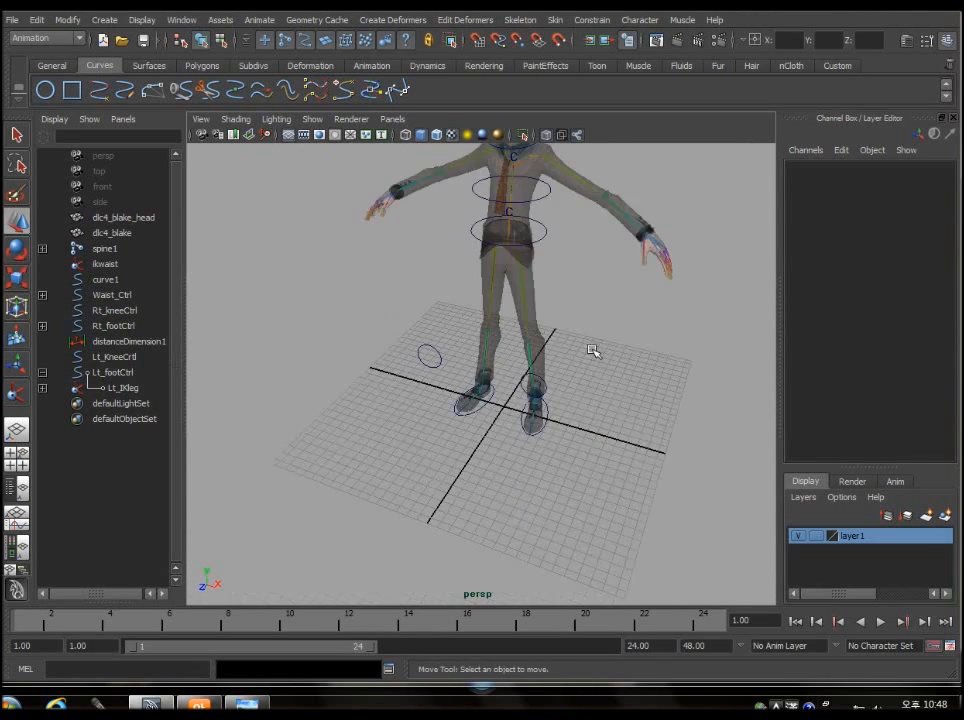
{"action": "left_click", "coordinate": [446, 476]}
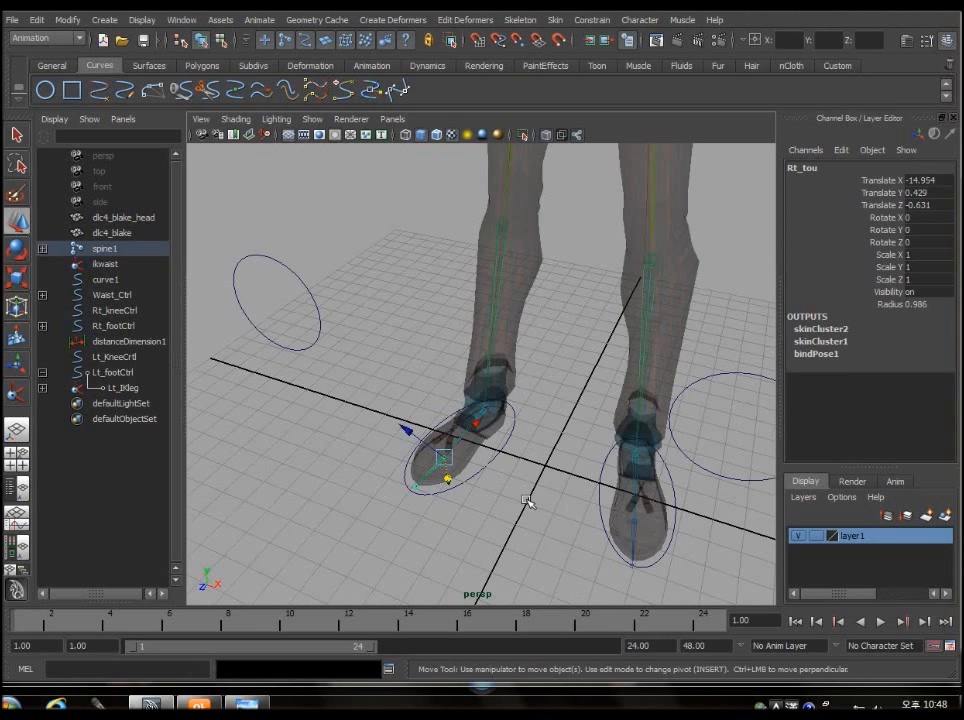
{"action": "key", "text": "f"}
{"action": "left_click_drag", "start_coordinate": [527, 503], "coordinate": [413, 454], "text": "alt"}
{"action": "scroll", "coordinate": [508, 458], "scroll_direction": "down", "scroll_amount": 6}
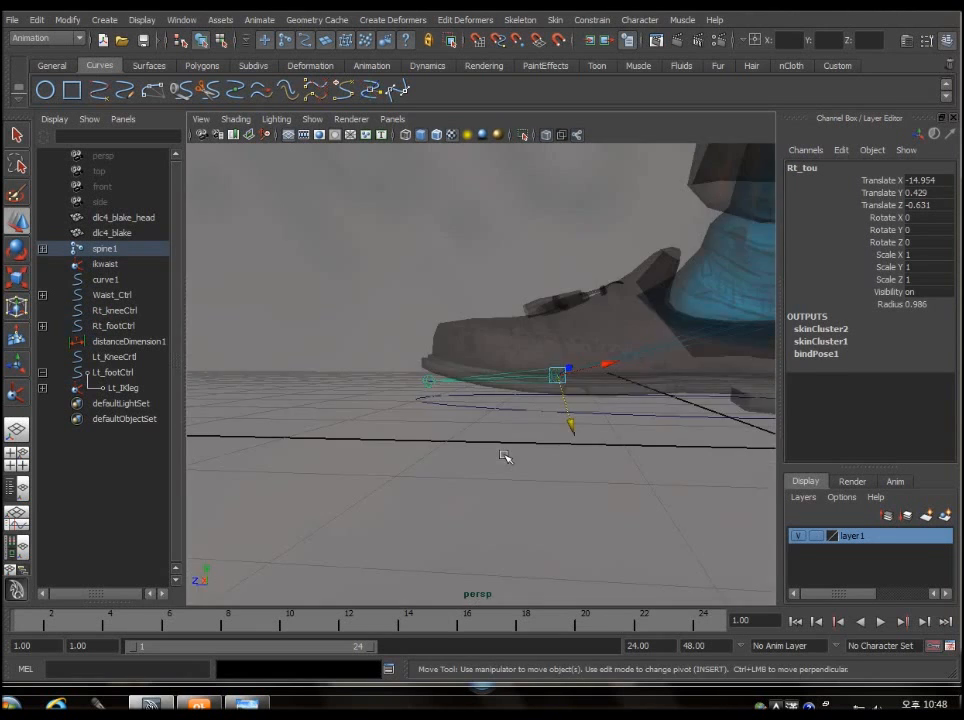
Clear the selection and examine the whole right foot and its control ring from the side
{"action": "middle_click_drag", "start_coordinate": [555, 442], "coordinate": [557, 440], "text": "alt"}
{"action": "left_click_drag", "start_coordinate": [557, 440], "coordinate": [577, 503], "text": "alt"}
{"action": "scroll", "coordinate": [543, 472], "scroll_direction": "down", "scroll_amount": 5}
{"action": "scroll", "coordinate": [598, 493], "scroll_direction": "up", "scroll_amount": 3}
{"action": "left_click", "coordinate": [599, 546]}
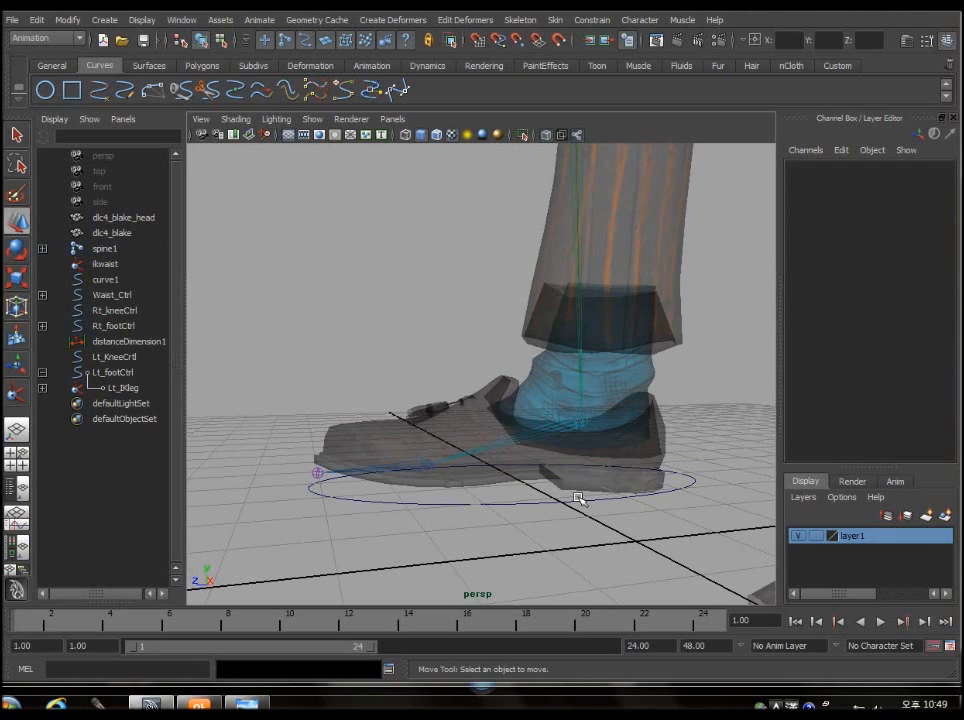
{"action": "left_click_drag", "start_coordinate": [575, 443], "coordinate": [536, 440], "text": "alt"}
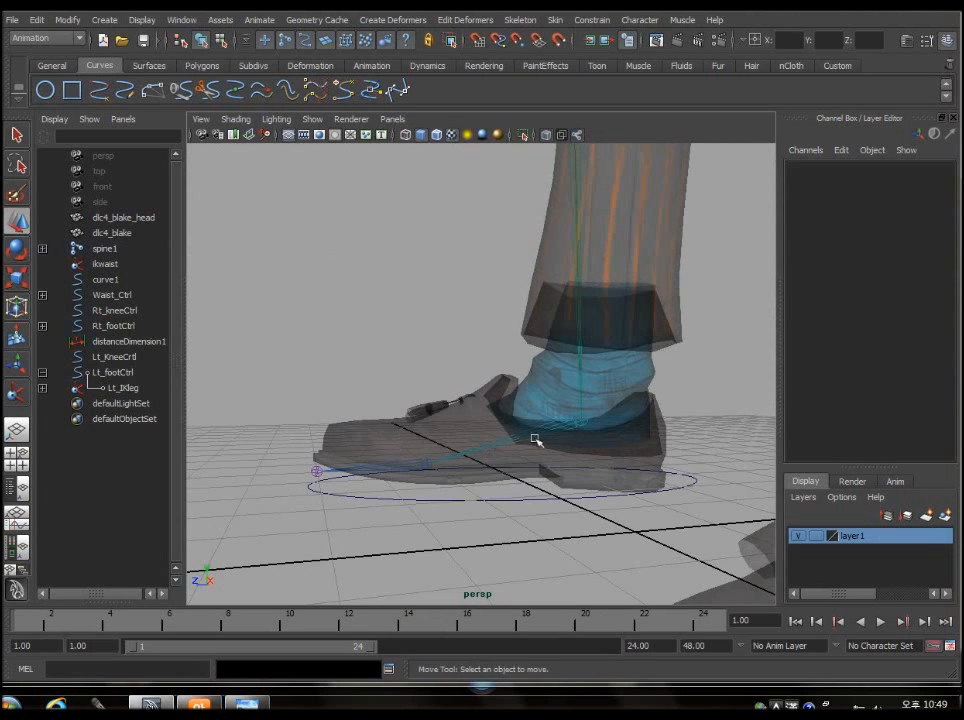
Open Notepad, start a numbered list with "1." and place the note beside the foot
{"action": "left_click", "coordinate": [12, 704]}
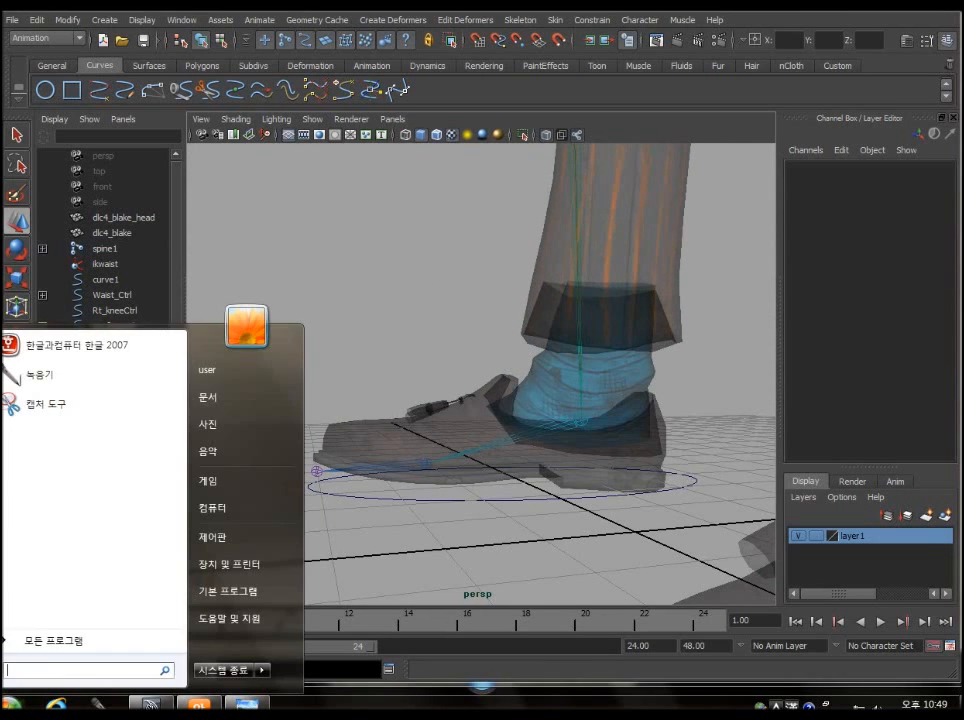
{"action": "left_click", "coordinate": [30, 640]}
{"action": "scroll", "coordinate": [90, 560], "scroll_direction": "down", "scroll_amount": 7}
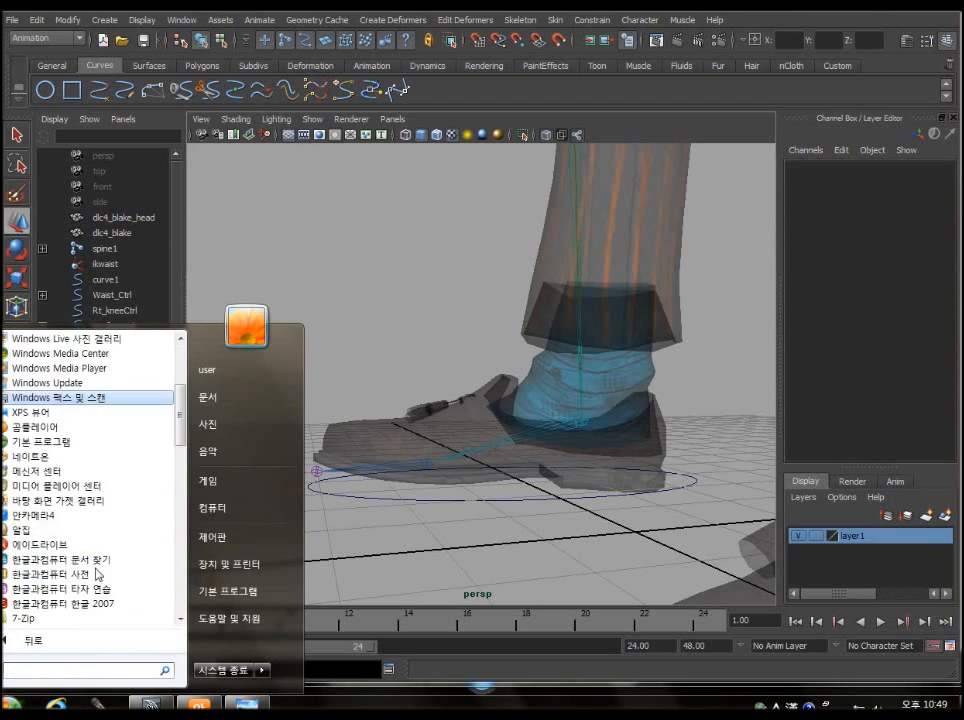
{"action": "scroll", "coordinate": [98, 574], "scroll_direction": "down", "scroll_amount": 4}
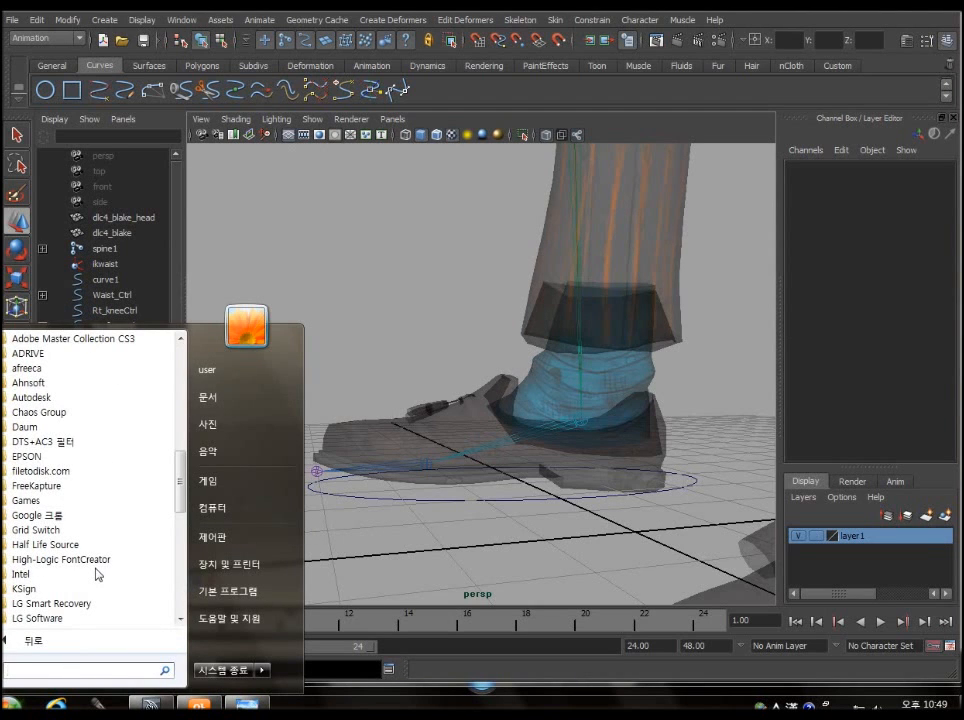
{"action": "scroll", "coordinate": [176, 503], "scroll_direction": "down", "scroll_amount": 8}
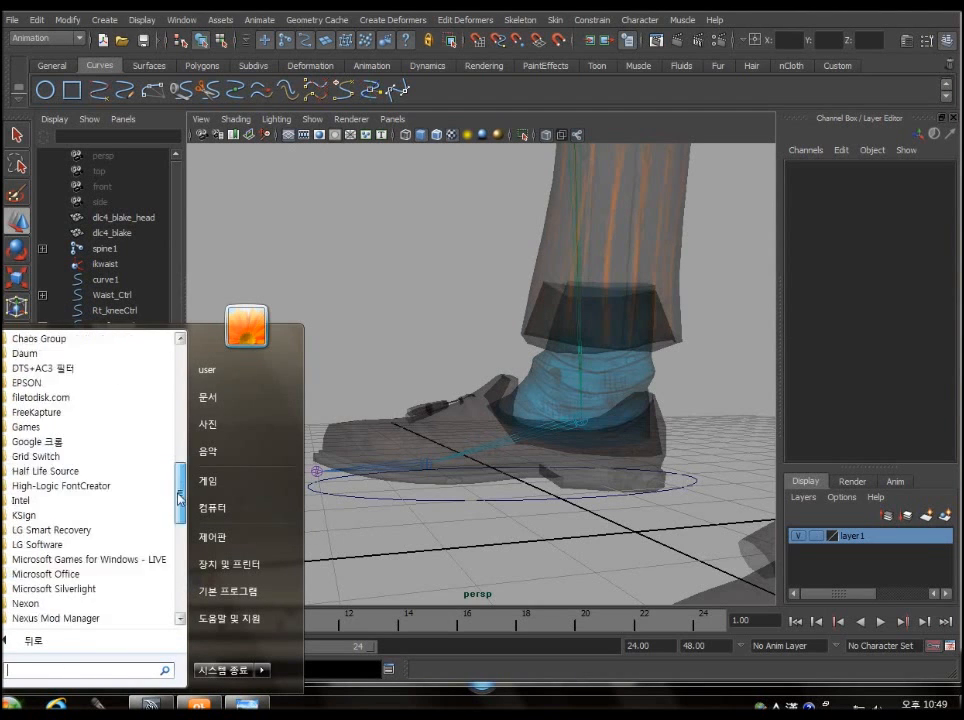
{"action": "left_click", "coordinate": [131, 545]}
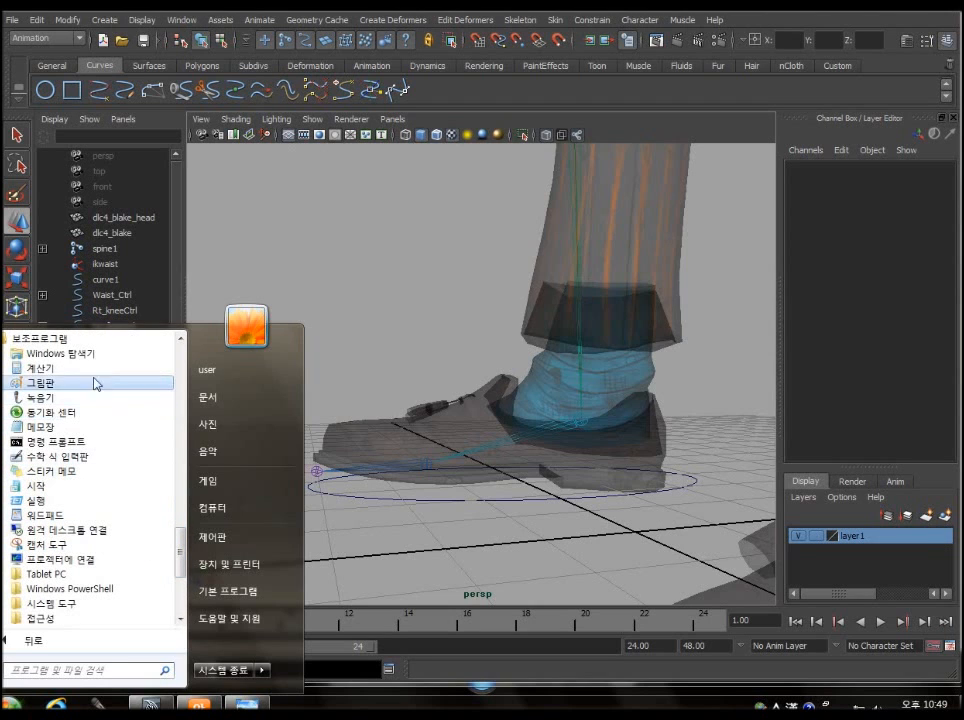
{"action": "left_click", "coordinate": [95, 427]}
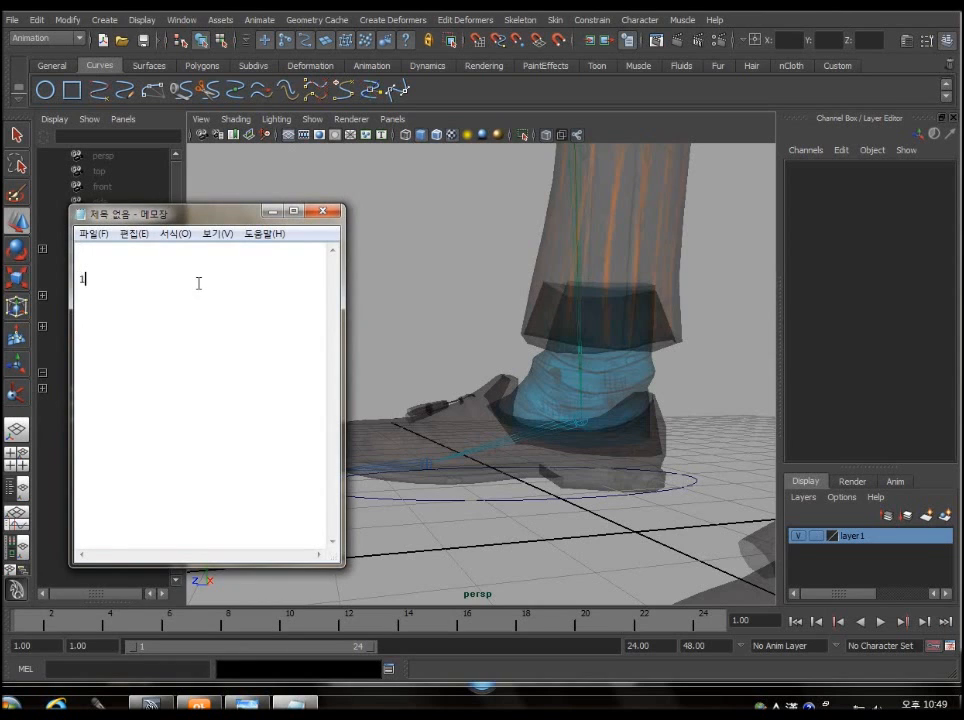
{"action": "left_click_drag", "start_coordinate": [200, 213], "coordinate": [155, 196]}
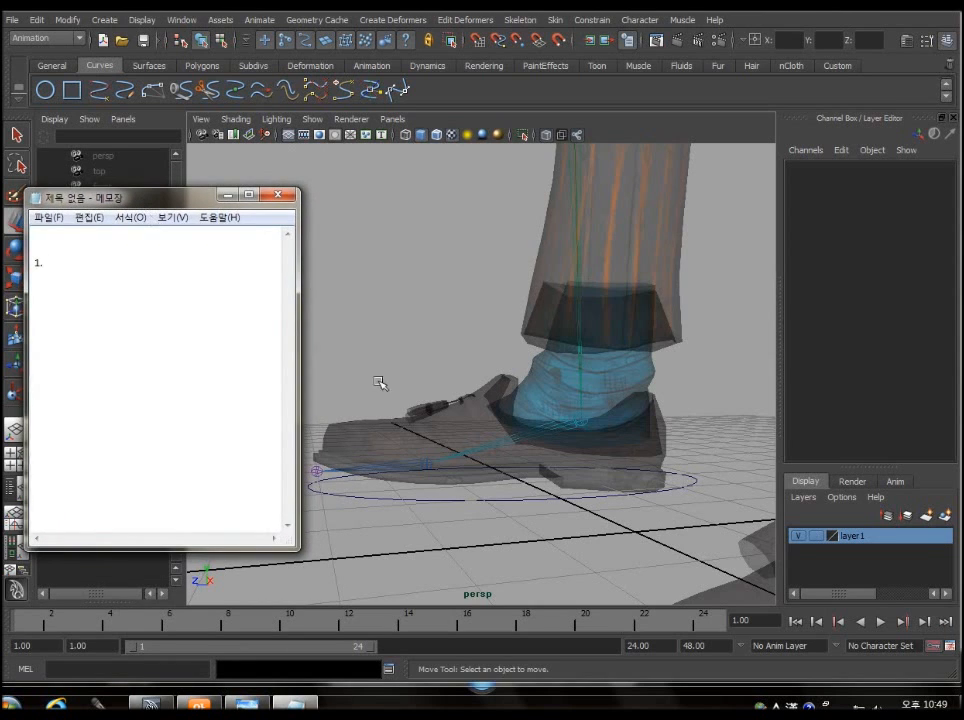
Test-rotate the Rt_tou joint to try the toe motion, and undo the rotation
{"action": "left_click", "coordinate": [404, 472]}
{"action": "key", "text": "e"}
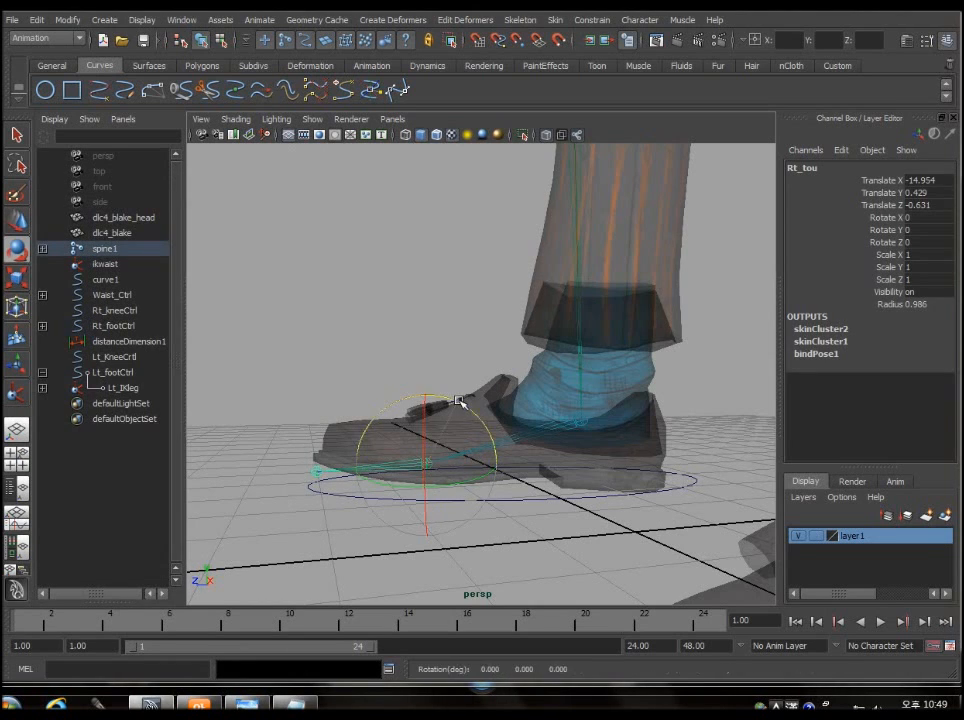
{"action": "left_click_drag", "start_coordinate": [350, 305], "coordinate": [530, 464]}
{"action": "key", "text": "ctrl+z"}
{"action": "key", "text": "ctrl+z"}
Write "Toe roll" as item 1 of the Notepad list of foot motions
{"action": "left_click", "coordinate": [298, 705]}
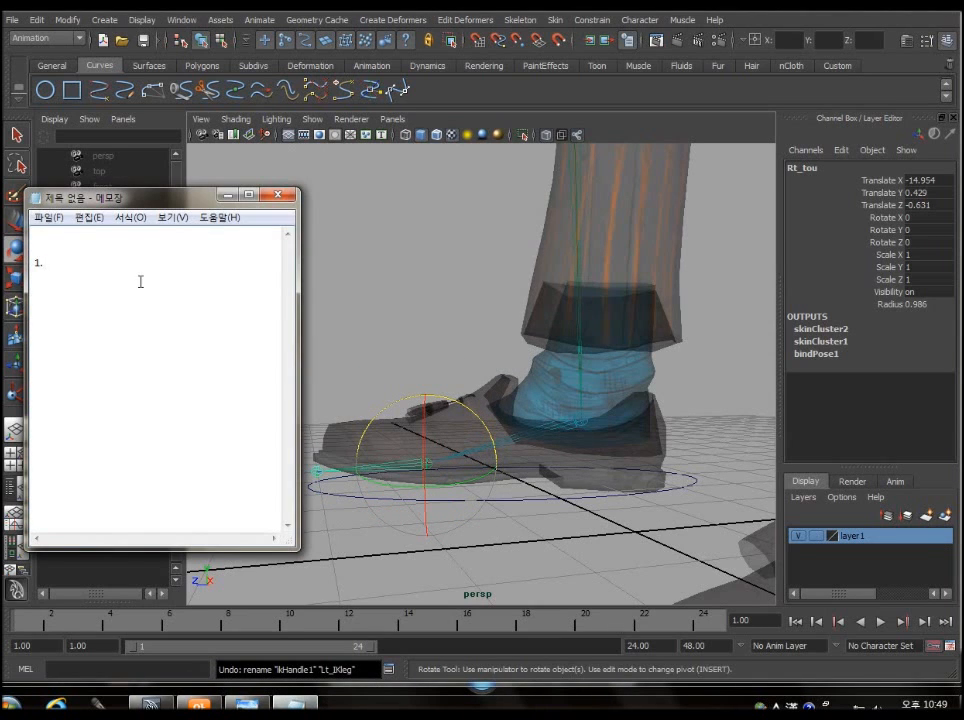
{"action": "type", "text": "qk"}
{"action": "key", "text": "BackSpace"}
{"action": "key", "text": "BackSpace"}
{"action": "key", "text": "Hangul"}
{"action": "type", "text": "발가락"}
{"action": "key", "text": "BackSpace"}
{"action": "key", "text": "BackSpace"}
{"action": "key", "text": "BackSpace"}
{"action": "type", "text": "Toe"}
{"action": "key", "text": "Hangul"}
{"action": "type", "text": "ㅕㅔ"}
{"action": "key", "text": "BackSpace"}
{"action": "key", "text": "BackSpace"}
{"action": "key", "text": "Hangul"}
{"action": "type", "text": "yup"}
Try rotating the Rt_foot joint at the ankle and reselect the Rt_tou joint
{"action": "left_click", "coordinate": [537, 436]}
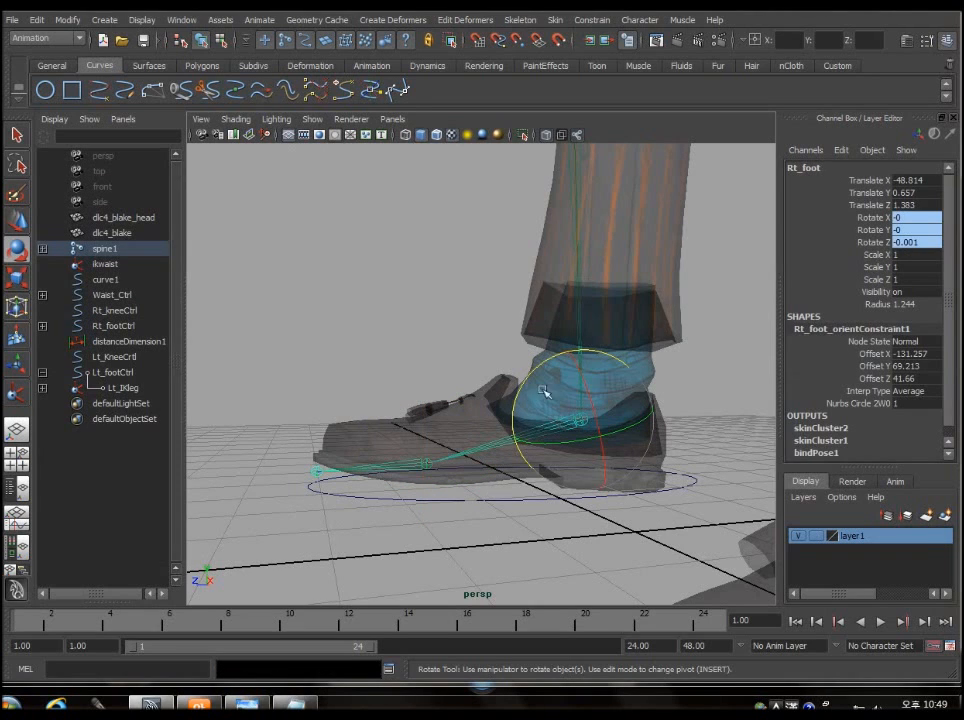
{"action": "left_click_drag", "start_coordinate": [534, 369], "coordinate": [511, 367]}
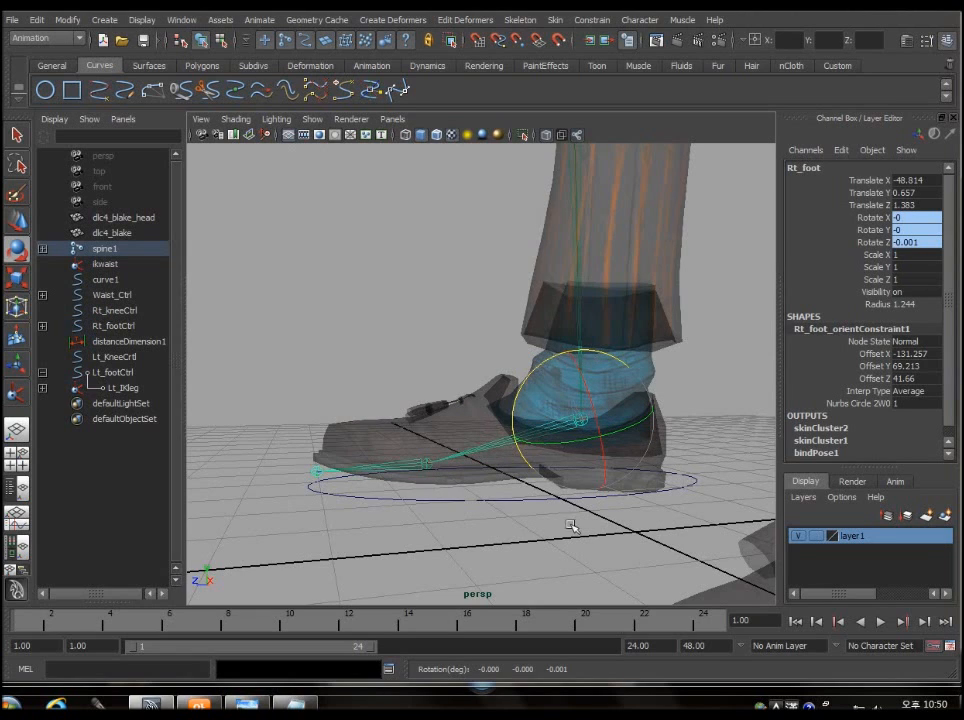
{"action": "left_click", "coordinate": [428, 482]}
{"action": "left_click", "coordinate": [424, 468]}
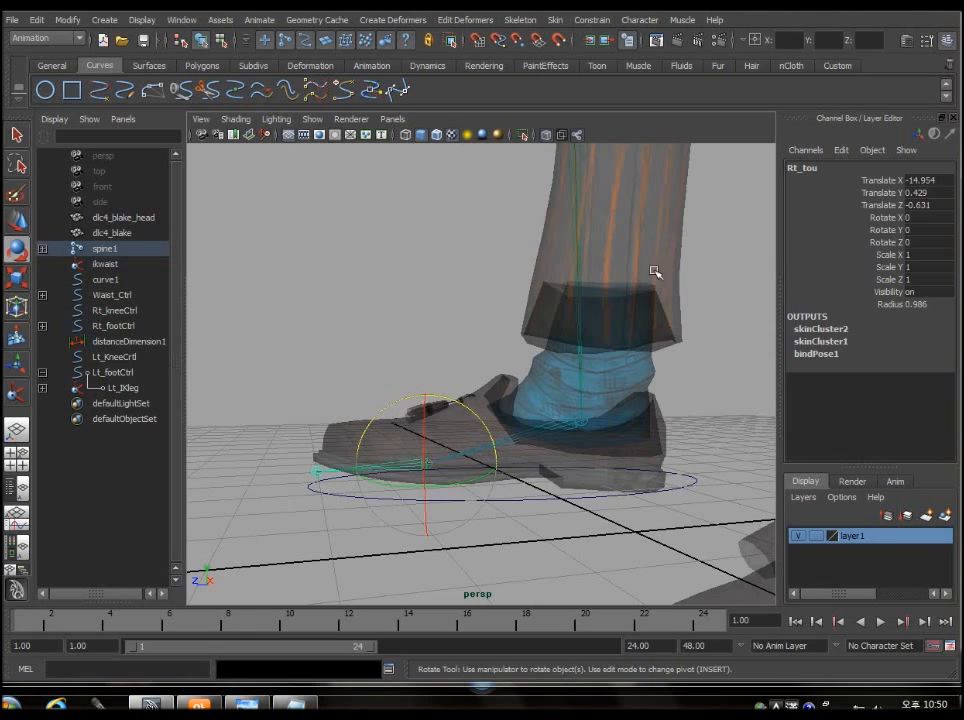
Add "2. heel up" to the Notepad list and change item 1 to "Toe up"
{"action": "left_click", "coordinate": [295, 704]}
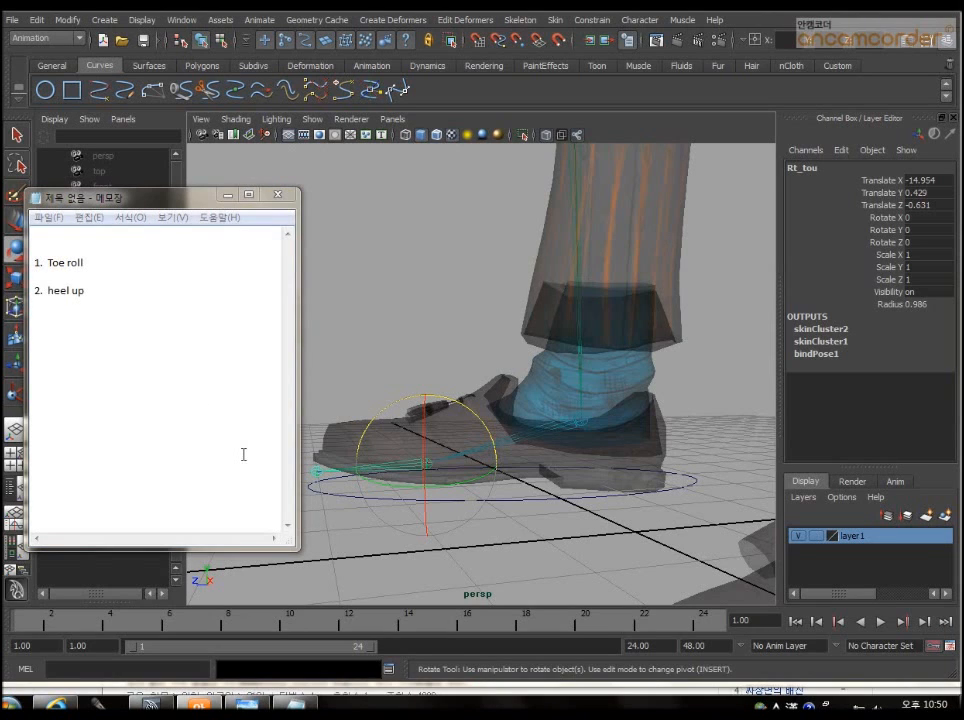
{"action": "left_click", "coordinate": [113, 266]}
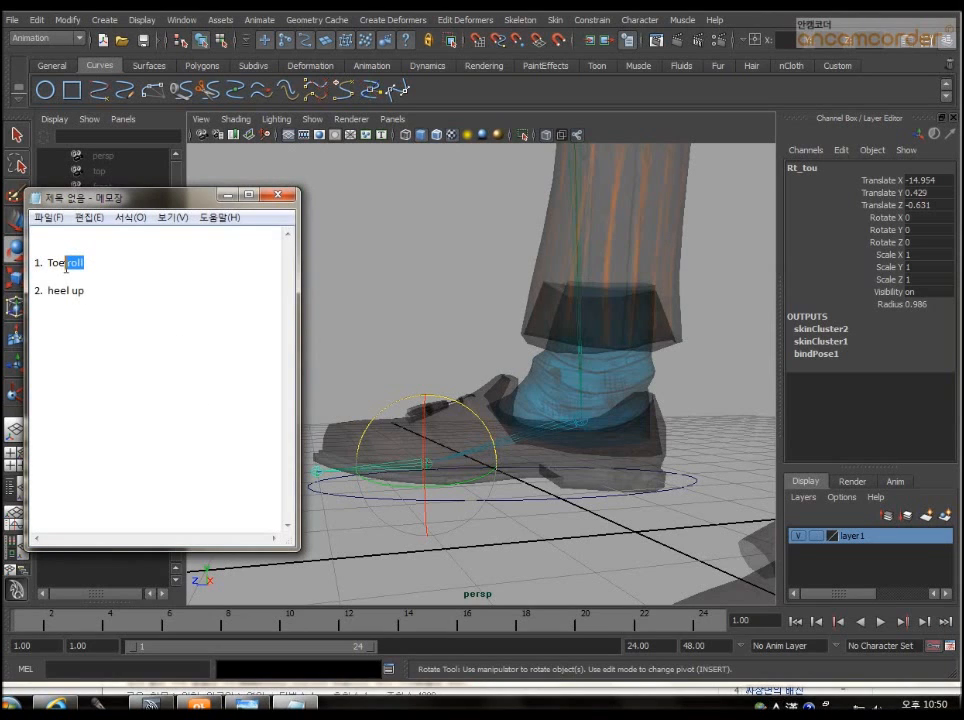
{"action": "type", "text": "up"}
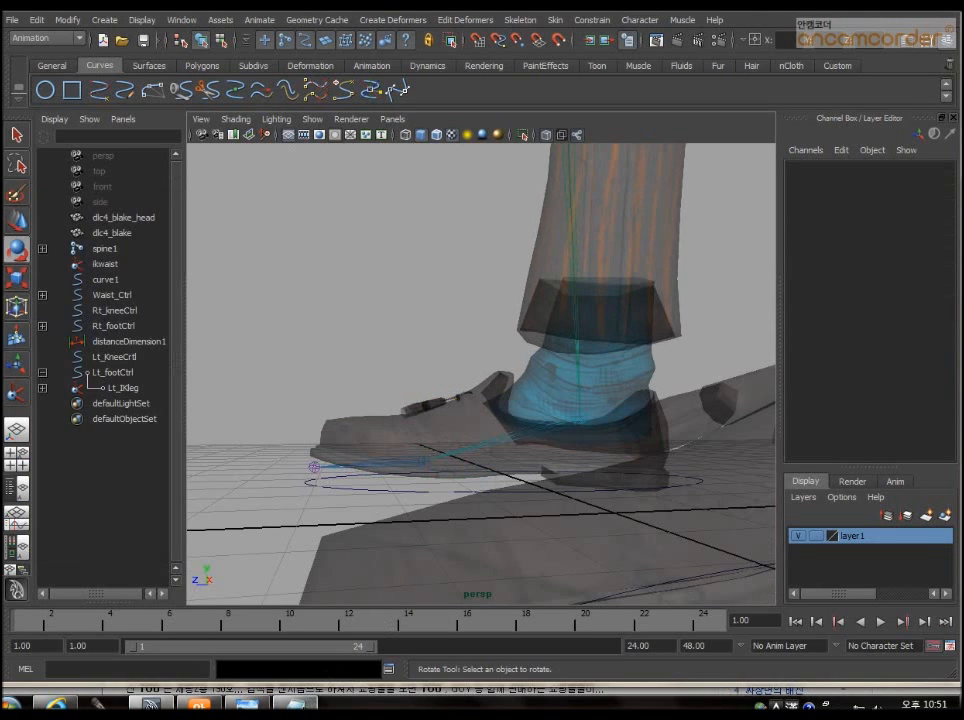
{"action": "left_click", "coordinate": [298, 705]}
Test-rotate Rt_footCtrl about 44 degrees in X, raise it about 8.3 in Y, and undo both changes
{"action": "left_click", "coordinate": [449, 447]}
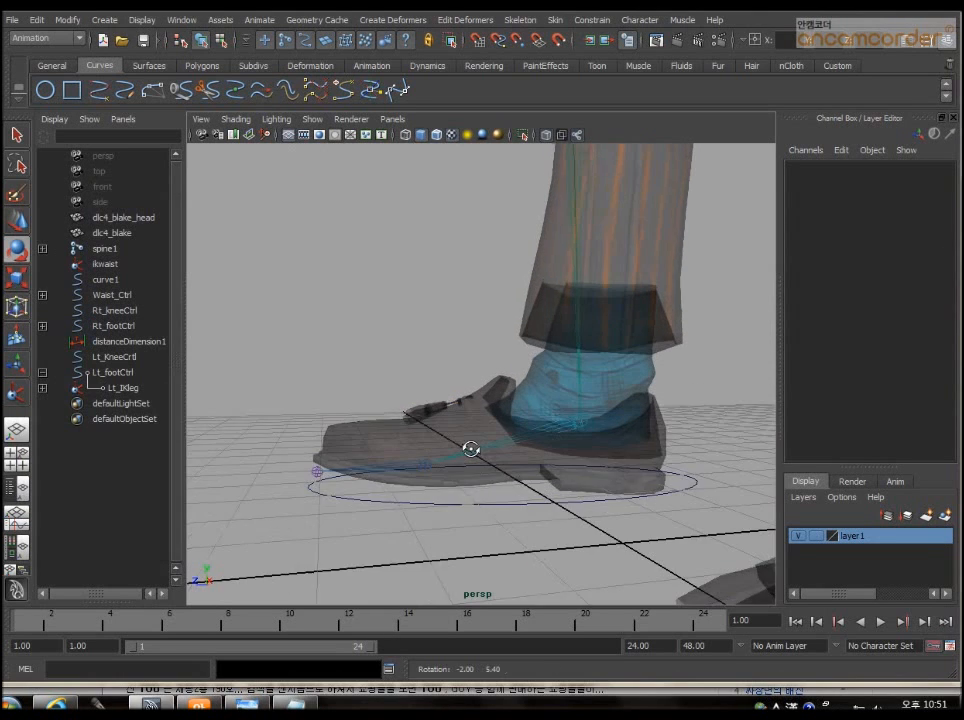
{"action": "left_click", "coordinate": [318, 471]}
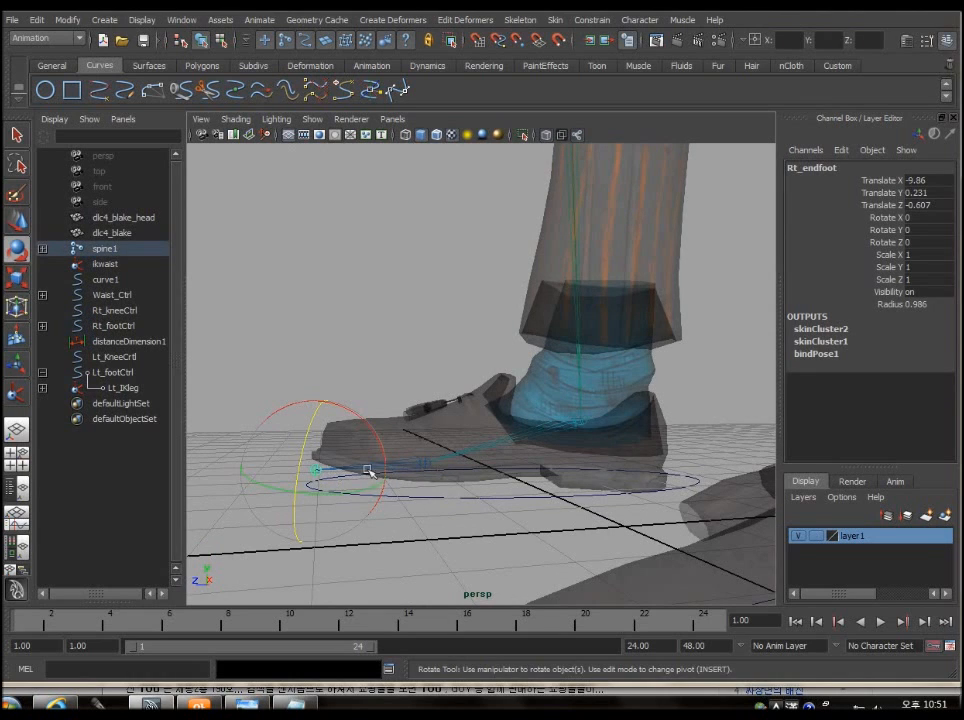
{"action": "left_click", "coordinate": [484, 495]}
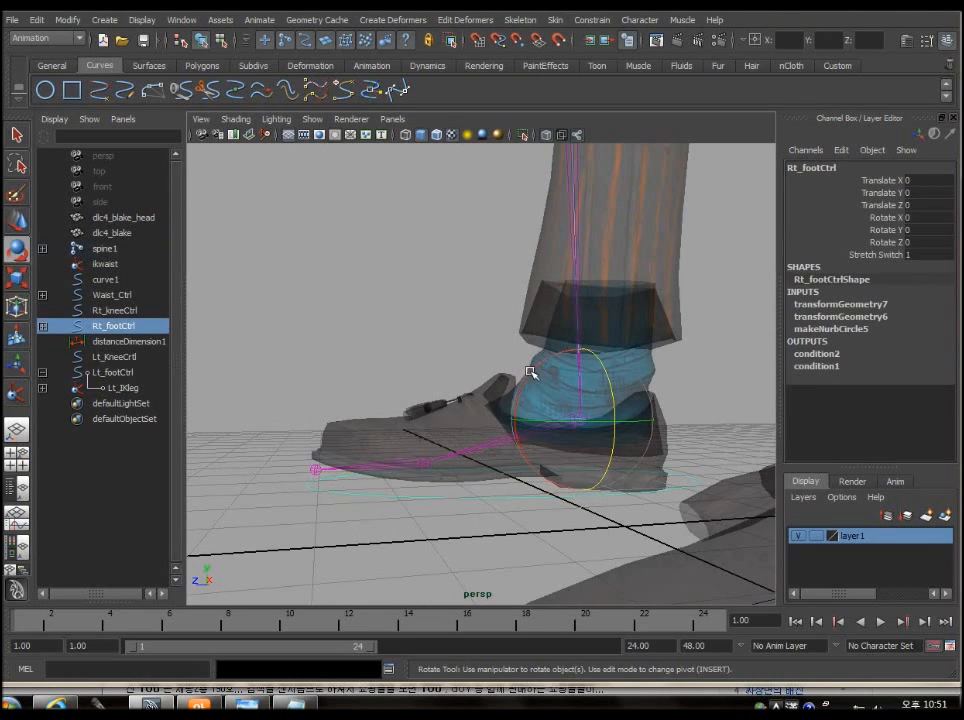
{"action": "left_click_drag", "start_coordinate": [531, 372], "coordinate": [580, 336]}
{"action": "key", "text": "w"}
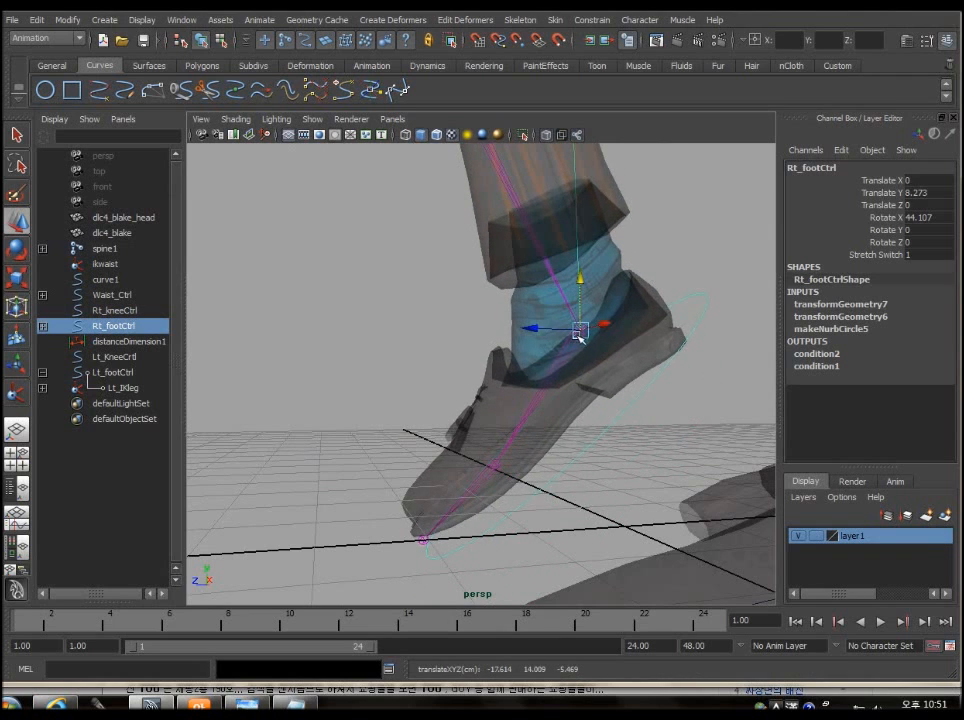
{"action": "key", "text": "ctrl+z"}
{"action": "key", "text": "ctrl+z"}
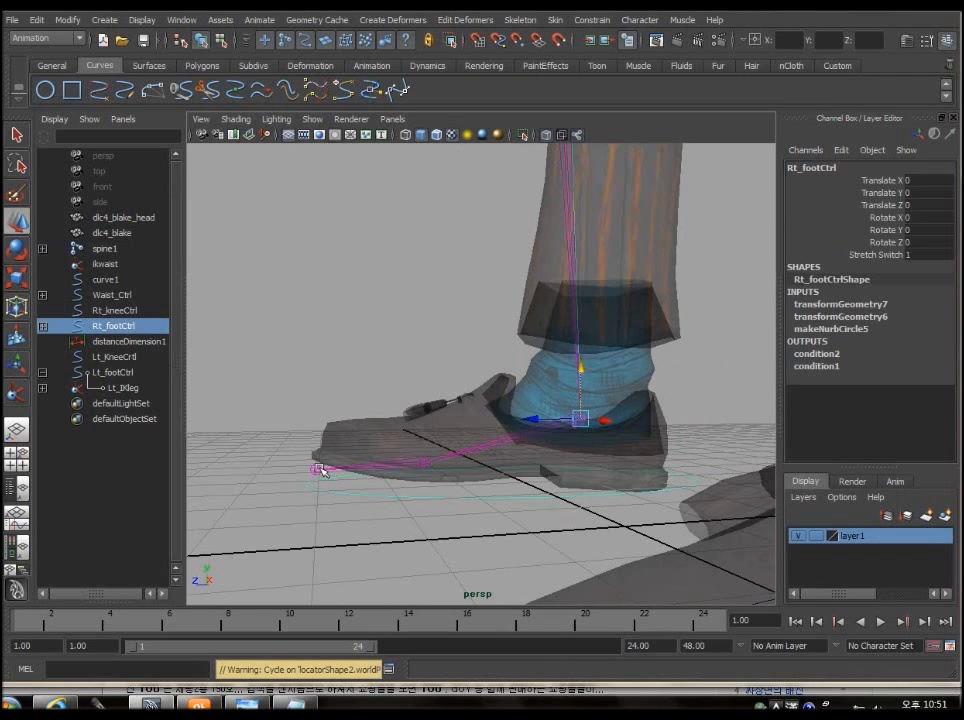
Test-tilt Rt_footCtrl both ways around X, up to about -31 degrees with the toe raised, undoing each rotation
{"action": "key", "text": "e"}
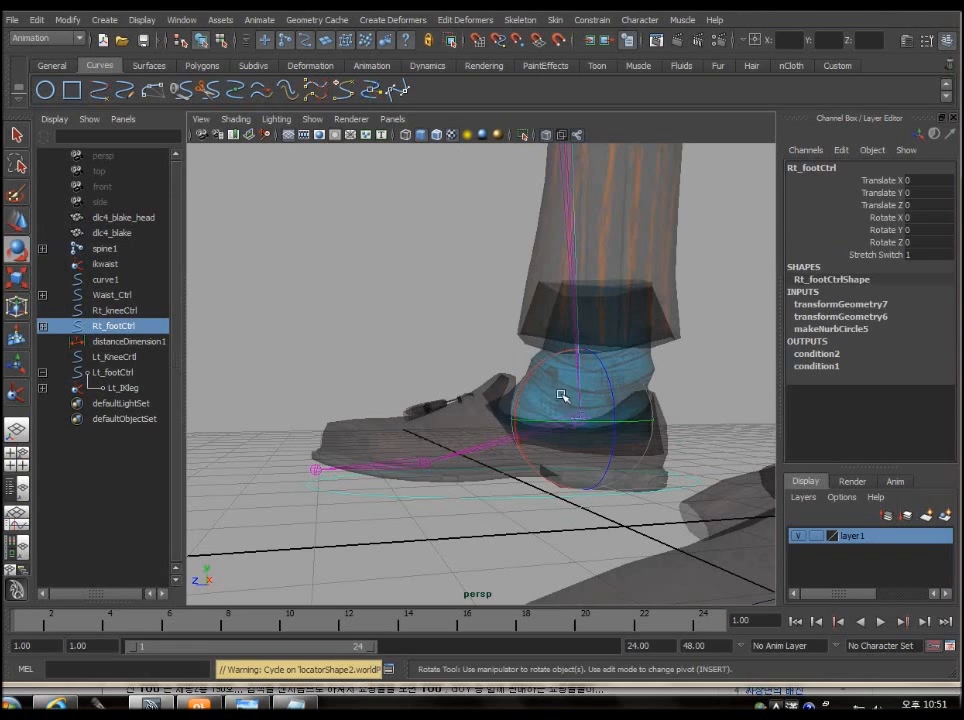
{"action": "left_click_drag", "start_coordinate": [522, 382], "coordinate": [533, 427]}
{"action": "key", "text": "ctrl+z"}
{"action": "left_click_drag", "start_coordinate": [527, 380], "coordinate": [549, 333]}
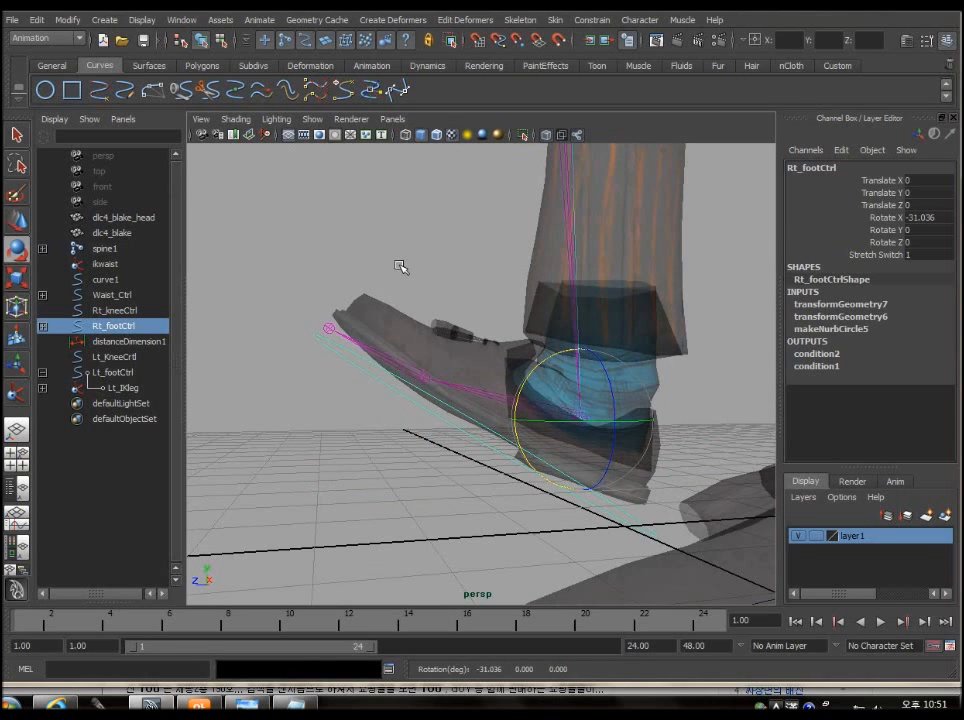
{"action": "key", "text": "ctrl+z"}
Add "3. Toe roll" and "4. heel roll" to the Notepad list and shift the note away from the foot
{"action": "left_click", "coordinate": [298, 705]}
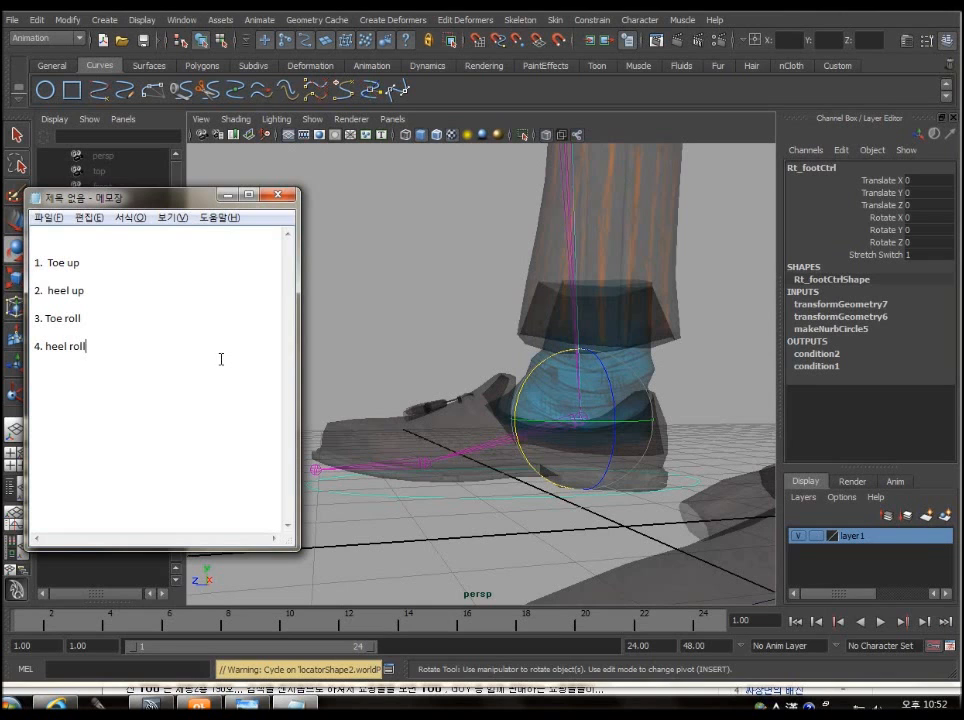
{"action": "left_click_drag", "start_coordinate": [189, 355], "coordinate": [148, 347]}
{"action": "left_click_drag", "start_coordinate": [155, 202], "coordinate": [127, 194]}
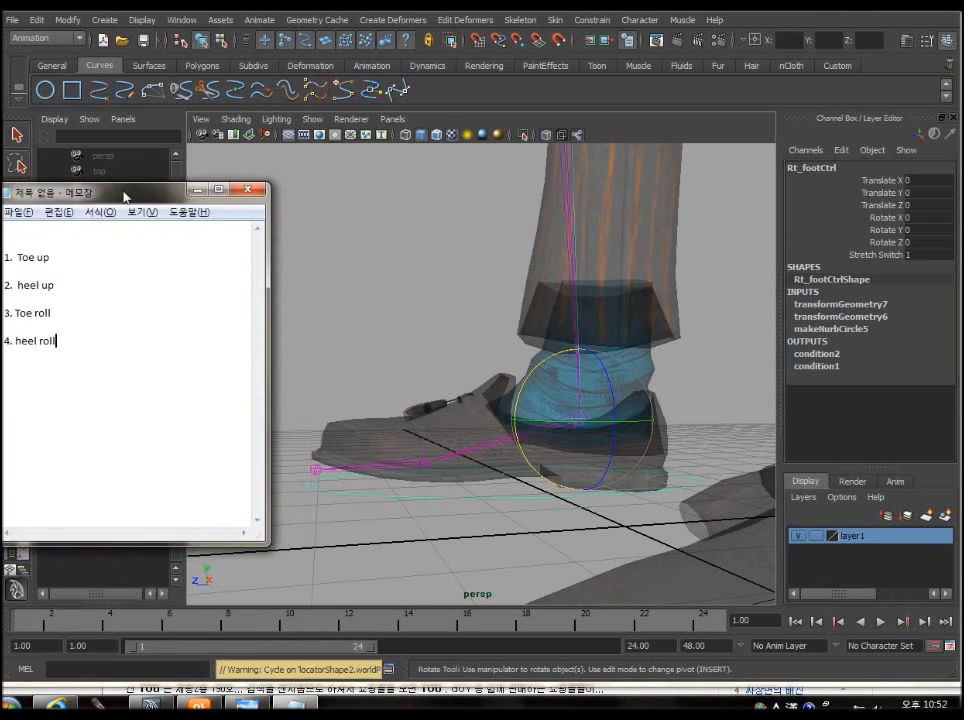
Return to Maya and examine the right shoe, its joints and the Rt_footCtrl ring up close
{"action": "left_click", "coordinate": [480, 347]}
{"action": "left_click_drag", "start_coordinate": [482, 344], "coordinate": [556, 403], "text": "alt"}
{"action": "scroll", "coordinate": [505, 362], "scroll_direction": "up", "scroll_amount": 3}
{"action": "scroll", "coordinate": [584, 404], "scroll_direction": "down", "scroll_amount": 2}
{"action": "scroll", "coordinate": [584, 405], "scroll_direction": "up", "scroll_amount": 2}
{"action": "middle_click_drag", "start_coordinate": [556, 403], "coordinate": [519, 357], "text": "alt"}
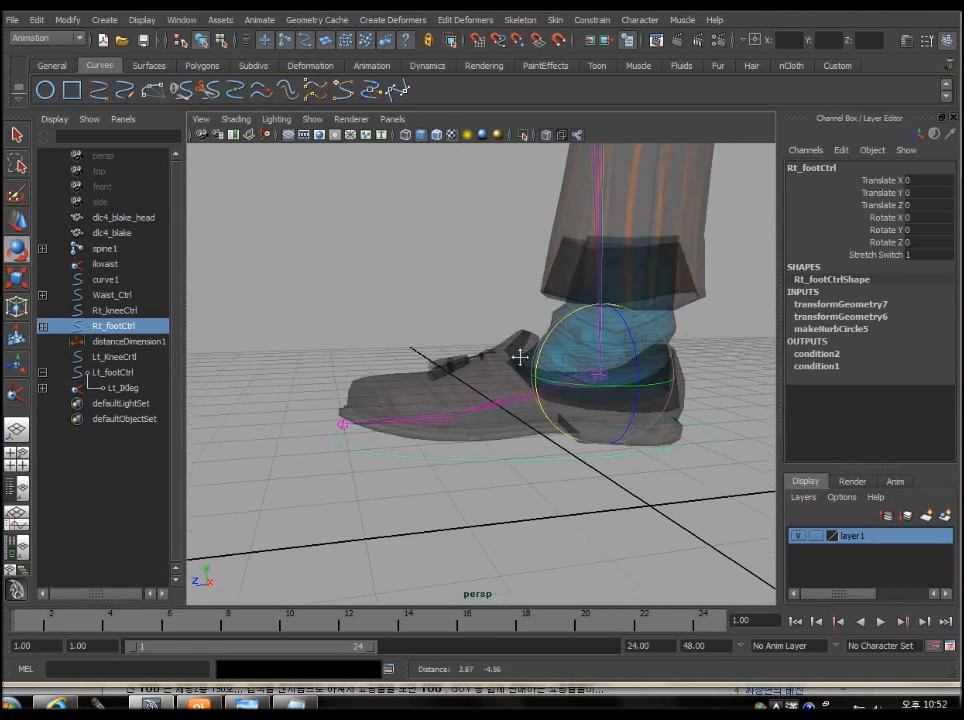
{"action": "scroll", "coordinate": [519, 357], "scroll_direction": "up", "scroll_amount": 3}
{"action": "left_click", "coordinate": [462, 305]}
{"action": "left_click_drag", "start_coordinate": [562, 411], "coordinate": [565, 512], "text": "alt"}
{"action": "left_click", "coordinate": [565, 512]}
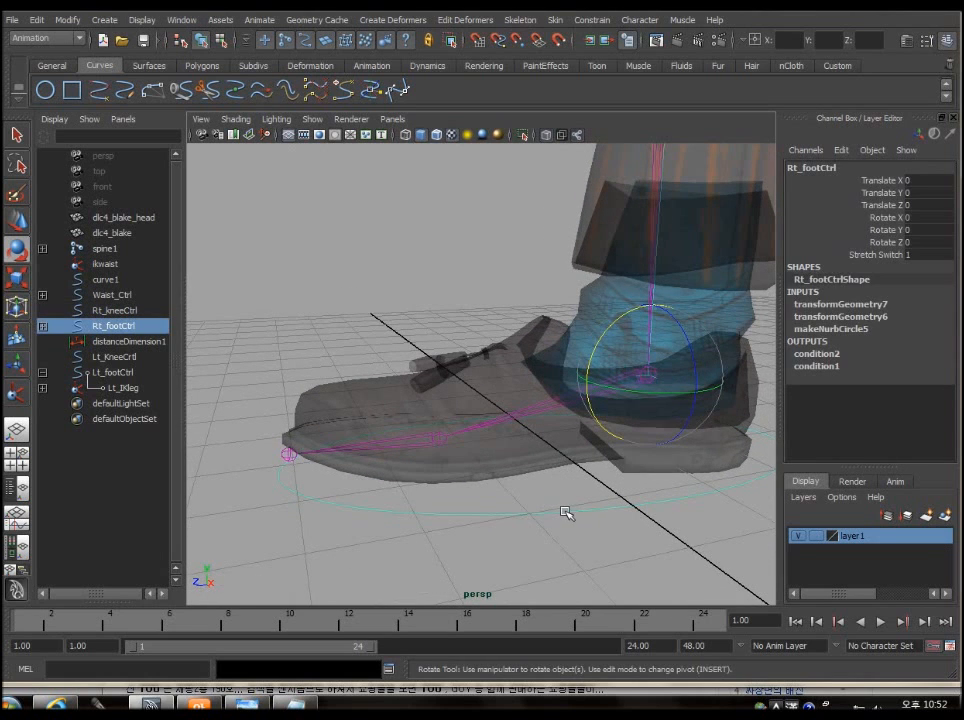
Add a keyable float attribute named toe_up to Rt_footCtrl
{"action": "left_click", "coordinate": [880, 230]}
{"action": "right_click", "coordinate": [880, 230]}
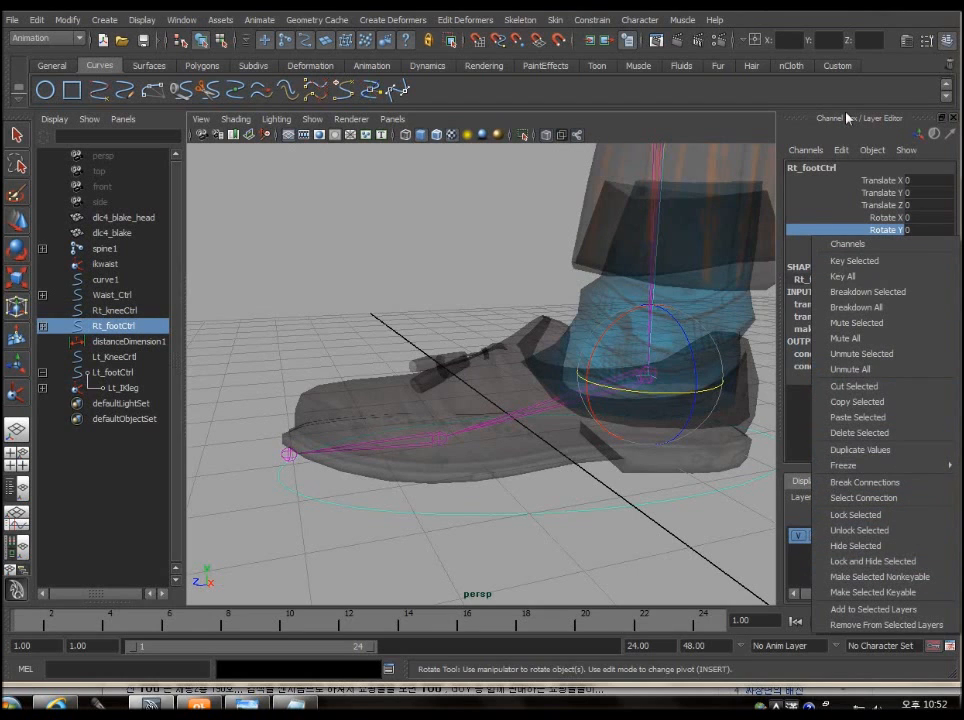
{"action": "left_click", "coordinate": [841, 150]}
{"action": "left_click", "coordinate": [878, 275]}
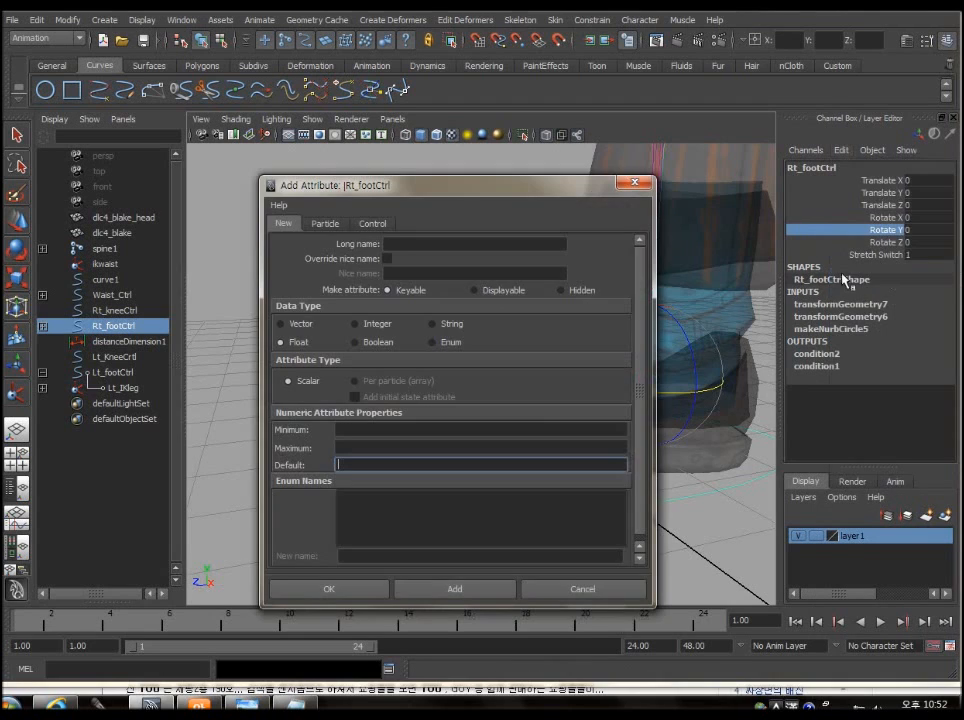
{"action": "left_click", "coordinate": [423, 247]}
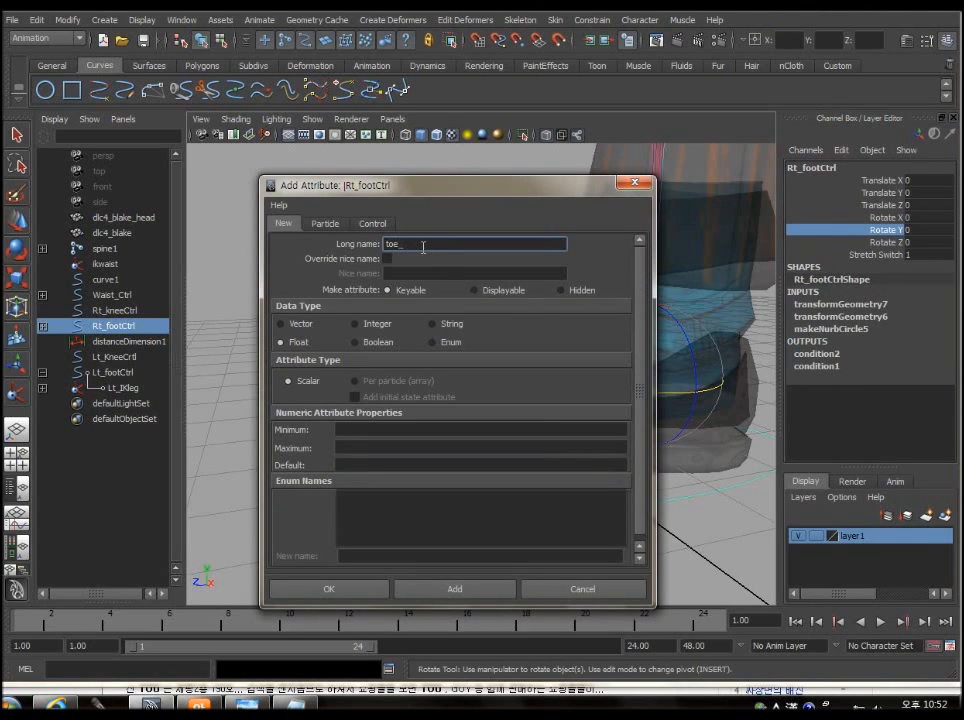
{"action": "left_click", "coordinate": [368, 592]}
Add a keyable float attribute named toe_roll to Rt_footCtrl, keeping the Add Attribute dialog open
{"action": "right_click", "coordinate": [797, 258]}
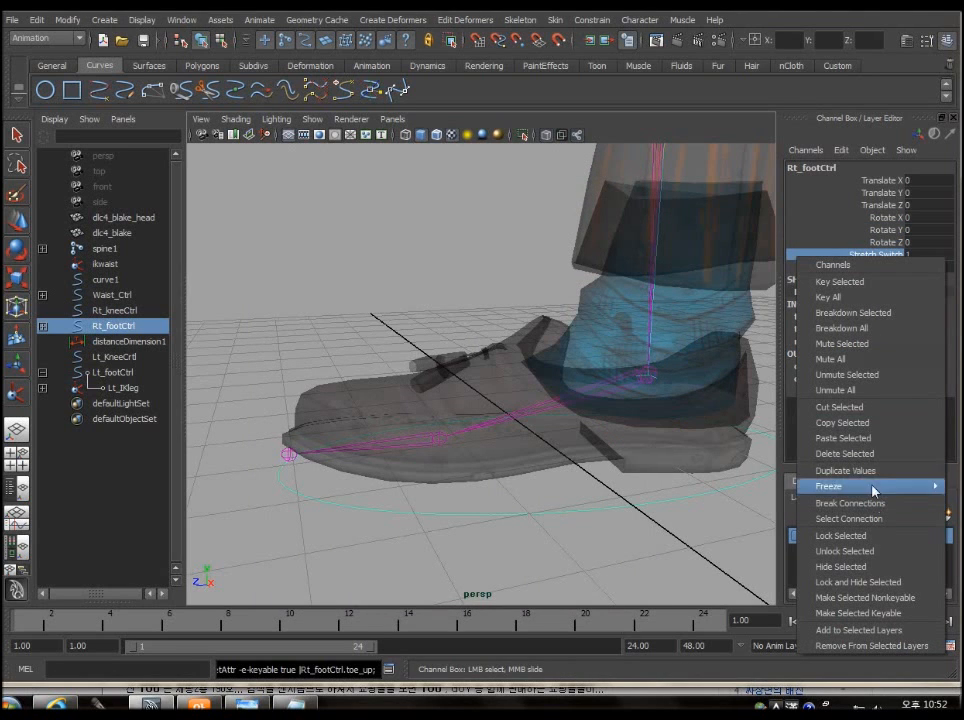
{"action": "left_click", "coordinate": [841, 149]}
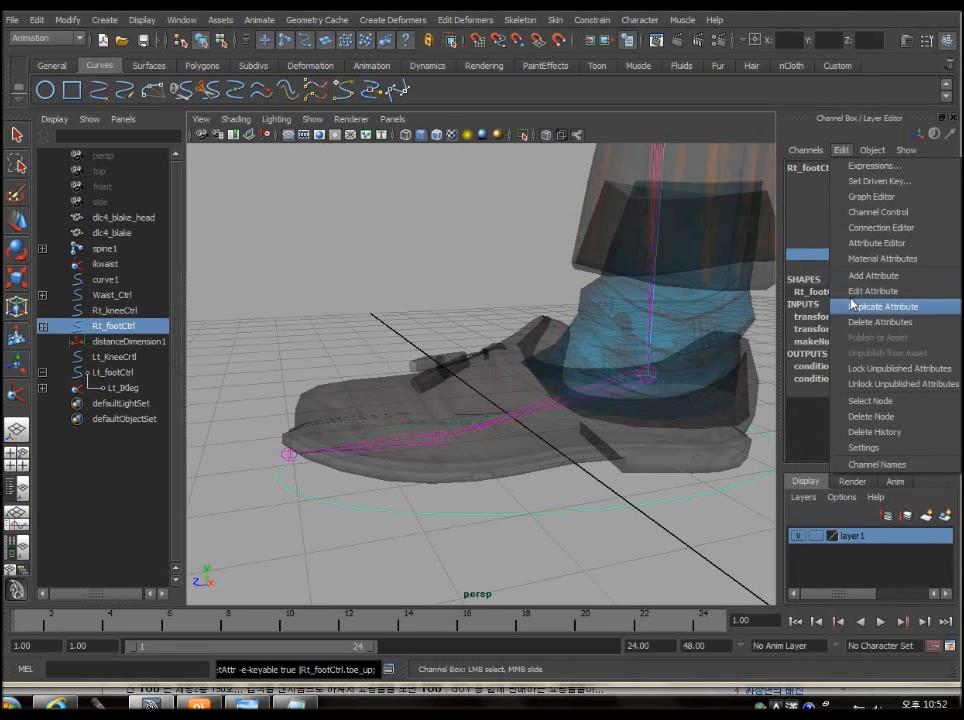
{"action": "left_click", "coordinate": [839, 275]}
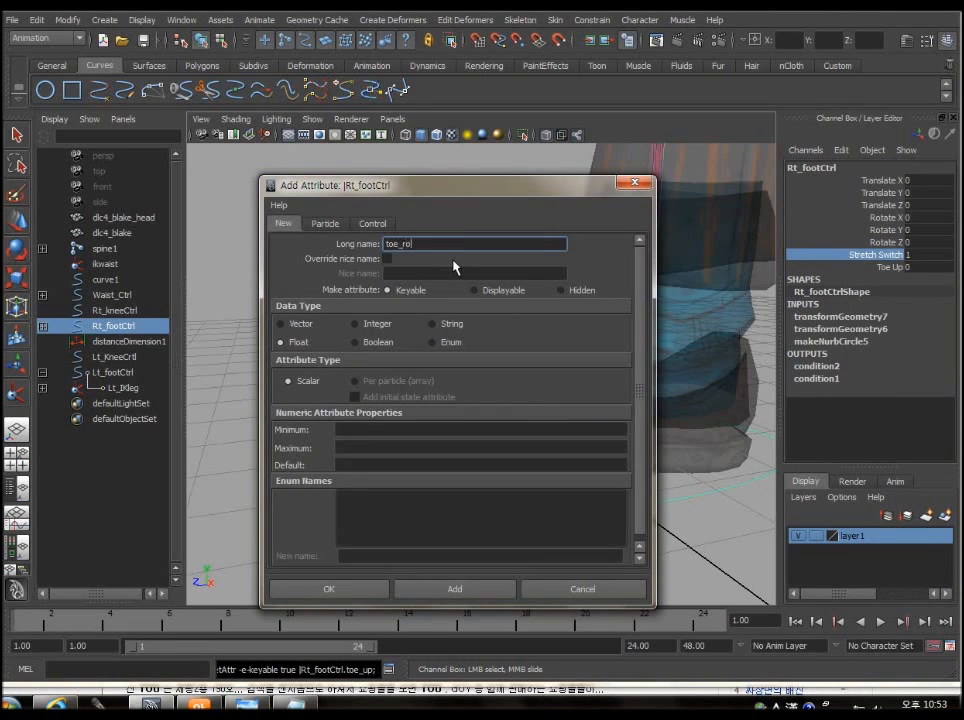
{"action": "left_click", "coordinate": [418, 591]}
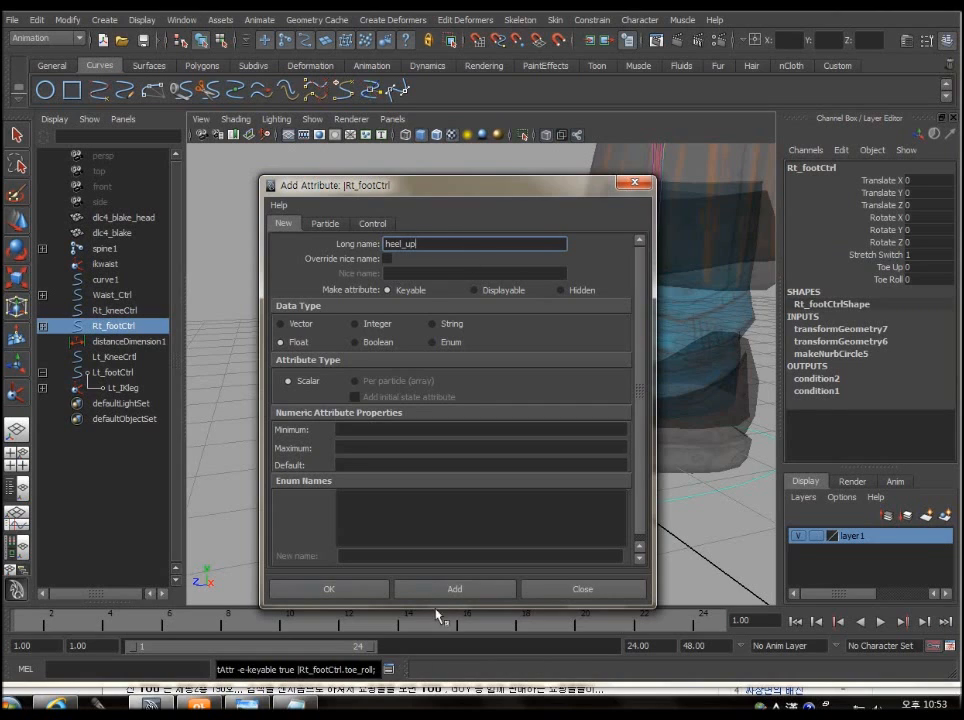
Add keyable float attributes heel_up and Heel_roll to Rt_footCtrl and close the Add Attribute dialog
{"action": "left_click", "coordinate": [454, 588]}
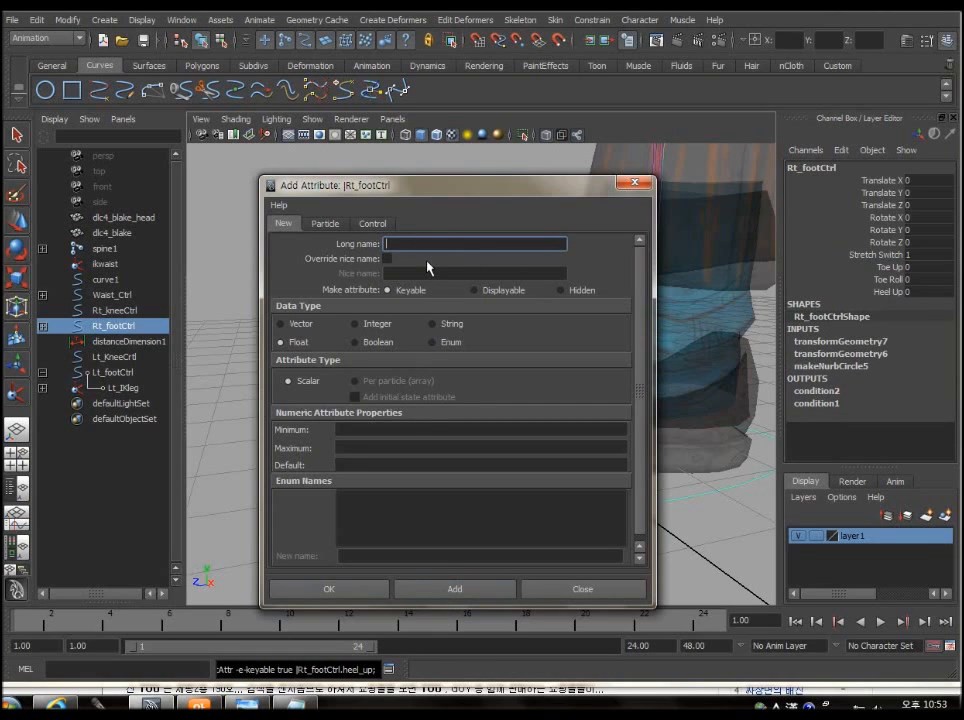
{"action": "type", "text": "Hepp"}
{"action": "left_click", "coordinate": [470, 590]}
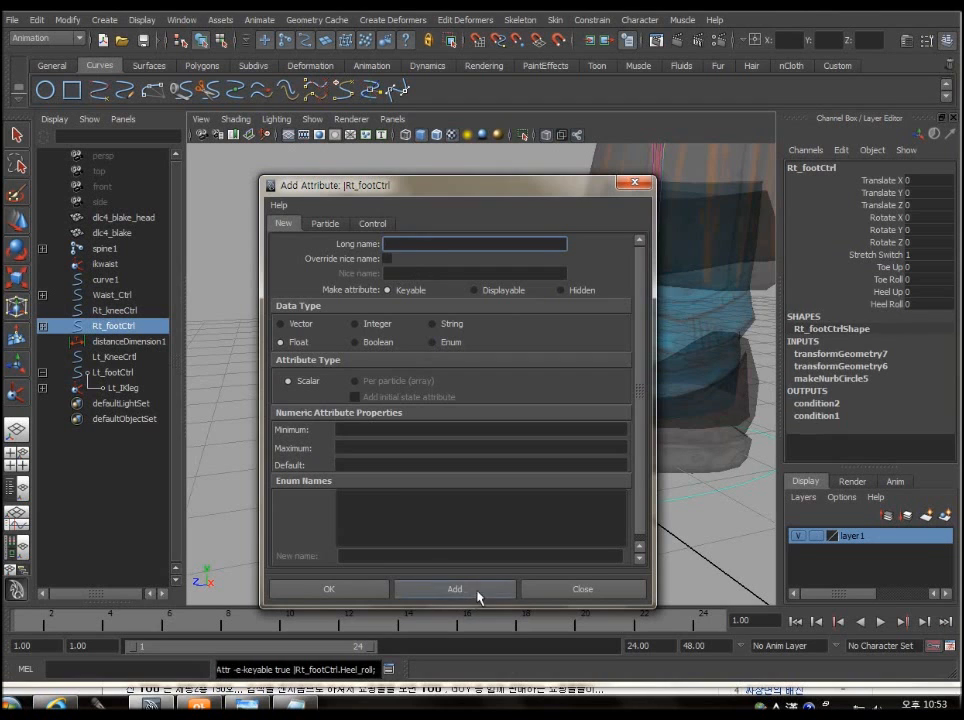
{"action": "left_click", "coordinate": [580, 588]}
Examine the right shoe and its ankle, ball and toe-tip joints from the side
{"action": "mouse_move", "coordinate": [621, 457]}
{"action": "left_mouse_down", "text": "alt"}
{"action": "mouse_move", "coordinate": [619, 488]}
{"action": "mouse_move", "coordinate": [613, 478]}
{"action": "left_mouse_up", "text": "alt"}
{"action": "scroll", "coordinate": [613, 478], "scroll_direction": "down", "scroll_amount": 5}
{"action": "scroll", "coordinate": [613, 480], "scroll_direction": "up", "scroll_amount": 4}
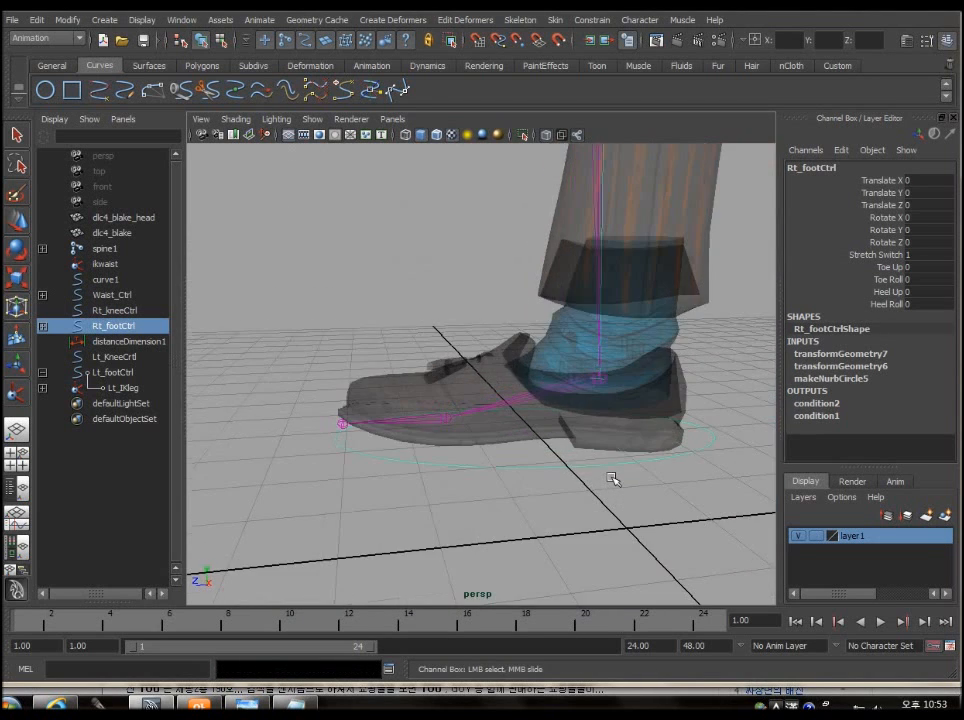
{"action": "left_click_drag", "start_coordinate": [616, 357], "coordinate": [590, 386], "text": "alt"}
{"action": "scroll", "coordinate": [516, 434], "scroll_direction": "up", "scroll_amount": 4}
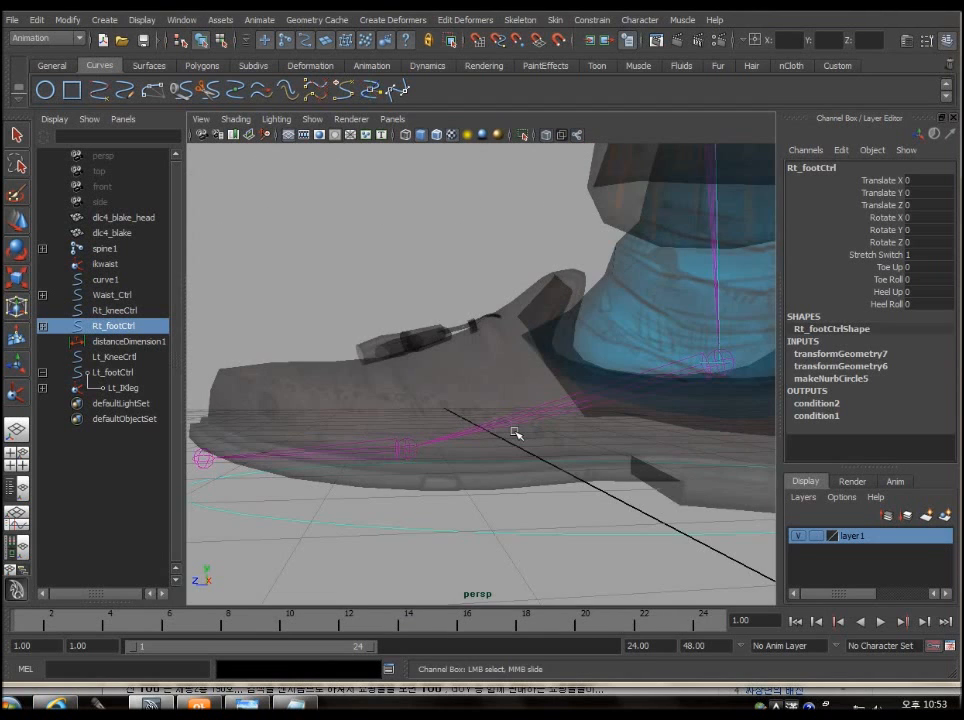
{"action": "left_click_drag", "start_coordinate": [516, 434], "coordinate": [448, 447], "text": "alt"}
{"action": "scroll", "coordinate": [524, 464], "scroll_direction": "down", "scroll_amount": 4}
{"action": "scroll", "coordinate": [524, 466], "scroll_direction": "up", "scroll_amount": 2}
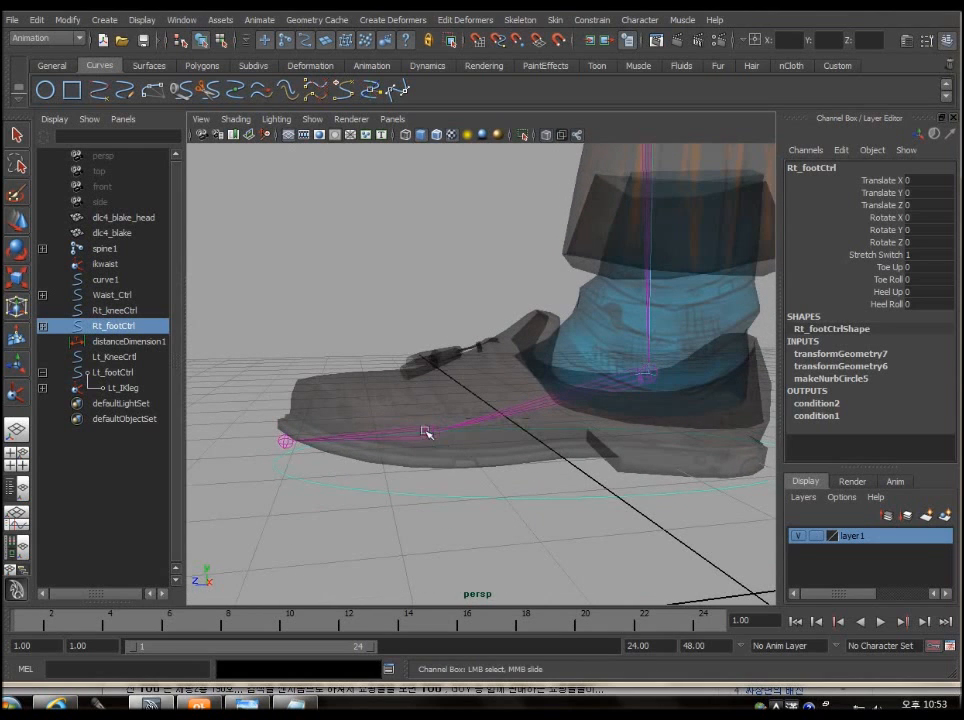
Try rotating the right foot's ball joint, undo the rotation, and clear the selection after checking the ankle joint
{"action": "left_click", "coordinate": [426, 432]}
{"action": "key", "text": "e"}
{"action": "left_click_drag", "start_coordinate": [490, 394], "coordinate": [542, 450]}
{"action": "key", "text": "ctrl+z"}
{"action": "left_click", "coordinate": [638, 380]}
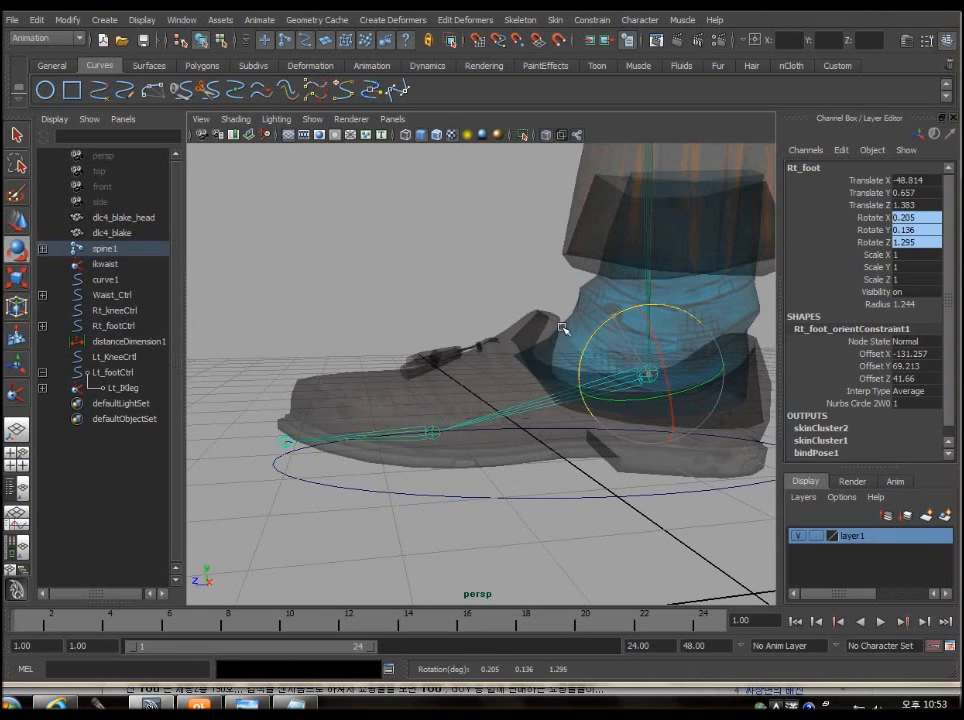
{"action": "left_click", "coordinate": [538, 290]}
Create an IK handle with the ikRPsolver from the right ankle joint to the ball joint of the foot
{"action": "middle_click_drag", "start_coordinate": [470, 252], "coordinate": [493, 245], "text": "alt"}
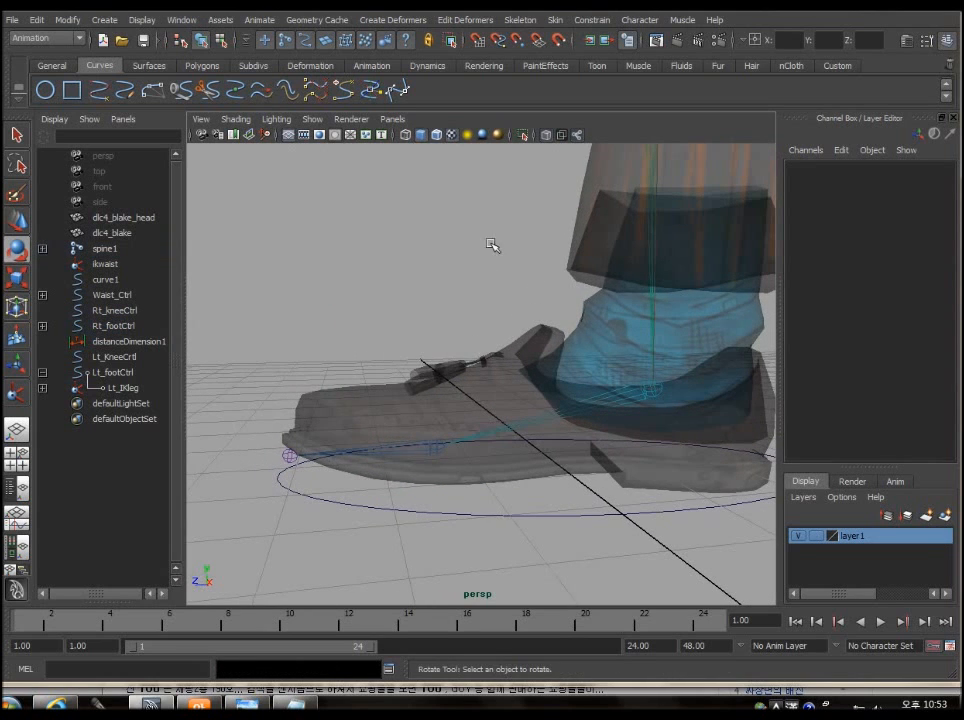
{"action": "key", "text": "space"}
{"action": "left_click", "coordinate": [618, 290]}
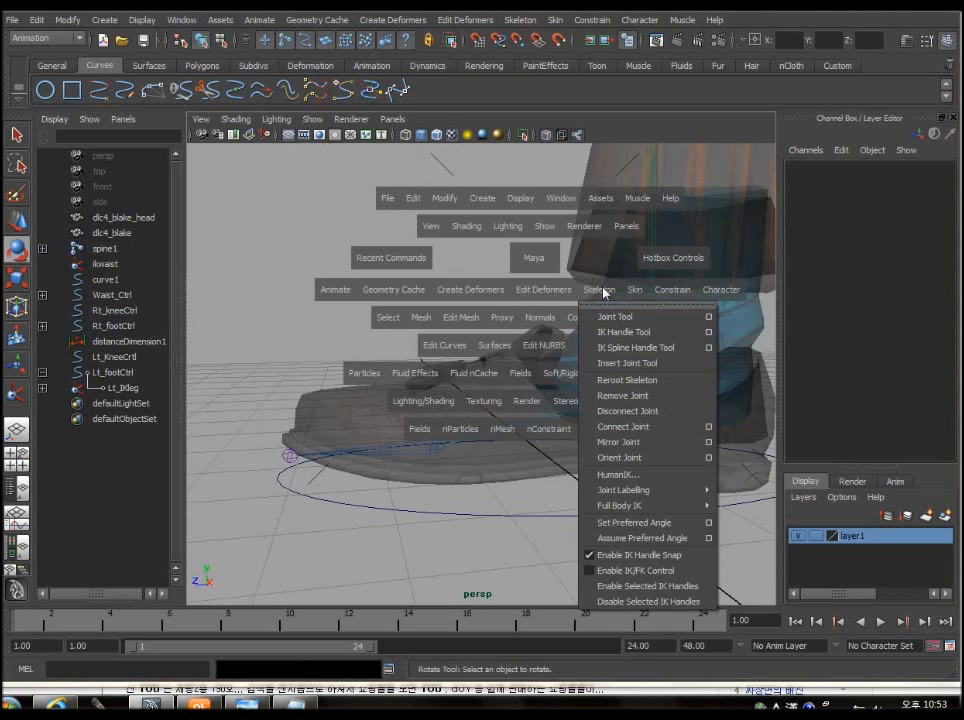
{"action": "left_click", "coordinate": [707, 332]}
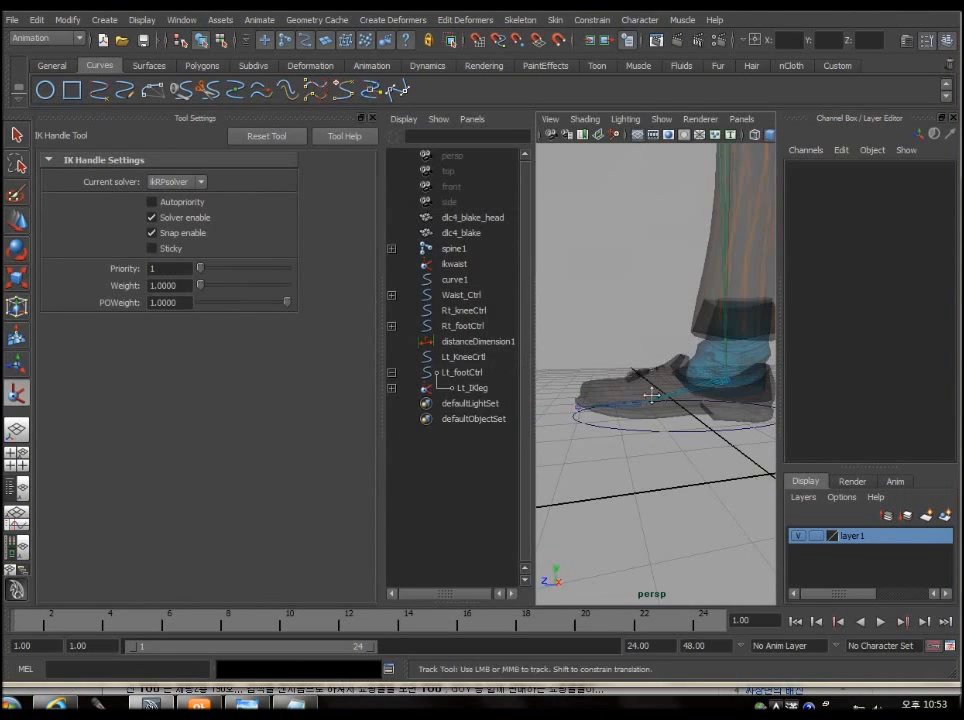
{"action": "middle_click_drag", "start_coordinate": [614, 395], "coordinate": [616, 370], "text": "alt"}
{"action": "scroll", "coordinate": [638, 385], "scroll_direction": "up", "scroll_amount": 3}
{"action": "scroll", "coordinate": [638, 387], "scroll_direction": "down", "scroll_amount": 3}
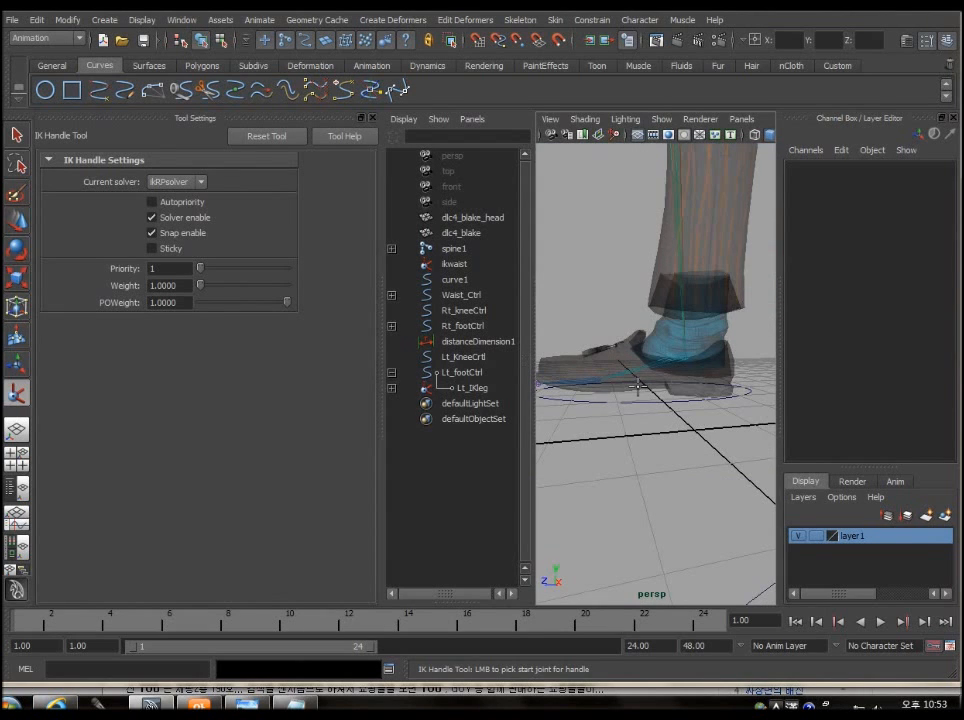
{"action": "left_click", "coordinate": [690, 360]}
{"action": "left_click", "coordinate": [604, 385]}
{"action": "key", "text": "e"}
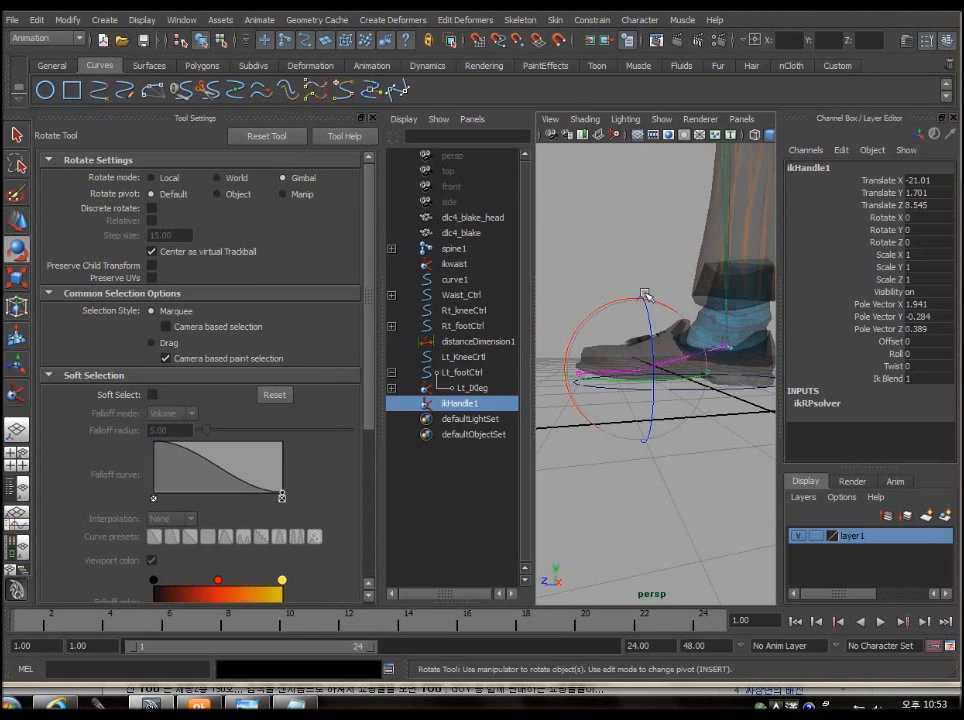
Close the Tool Settings to give the perspective view its full width back
{"action": "key", "text": "ctrl+a"}
{"action": "left_click", "coordinate": [630, 184]}
{"action": "key", "text": "space"}
{"action": "left_click", "coordinate": [373, 118]}
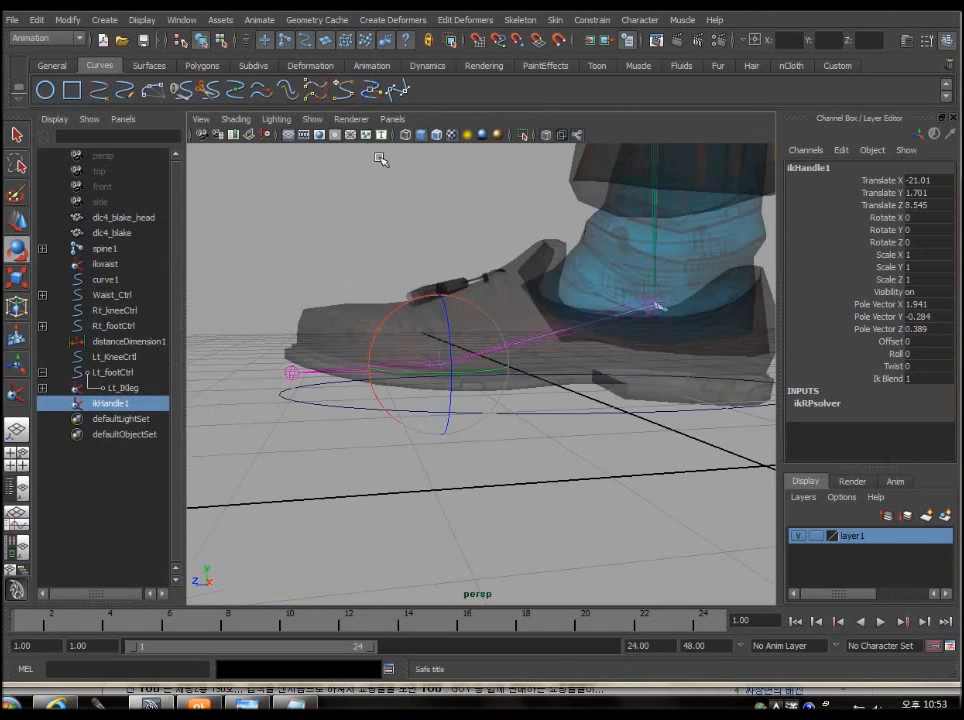
Create a second IK handle from the Rt_toe joint to the toe-tip joint
{"action": "key", "text": "space"}
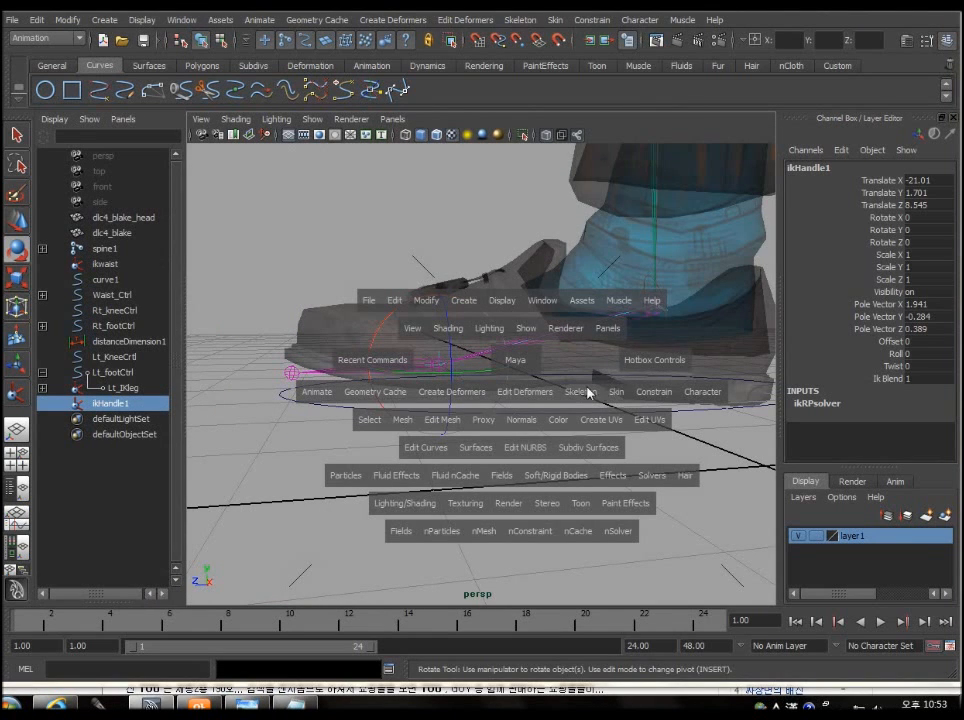
{"action": "left_click", "coordinate": [587, 392]}
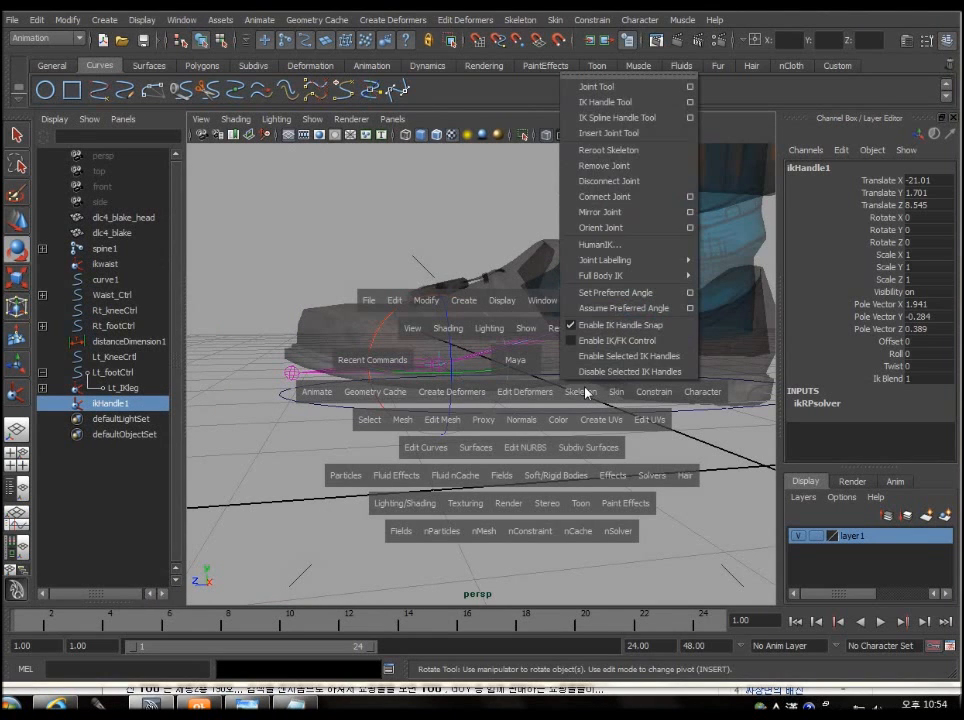
{"action": "left_click", "coordinate": [630, 103]}
{"action": "left_click", "coordinate": [437, 364]}
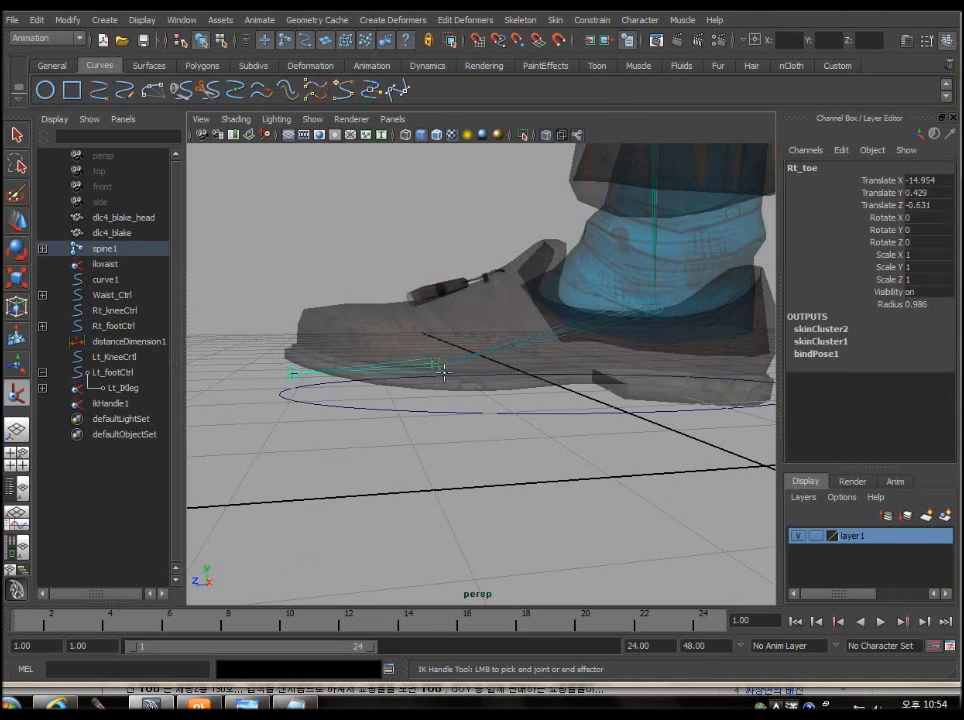
{"action": "left_click", "coordinate": [296, 379]}
Try moving the toe-tip IK handle and the handle at the ball joint, undoing each move
{"action": "key", "text": "e"}
{"action": "key", "text": "w"}
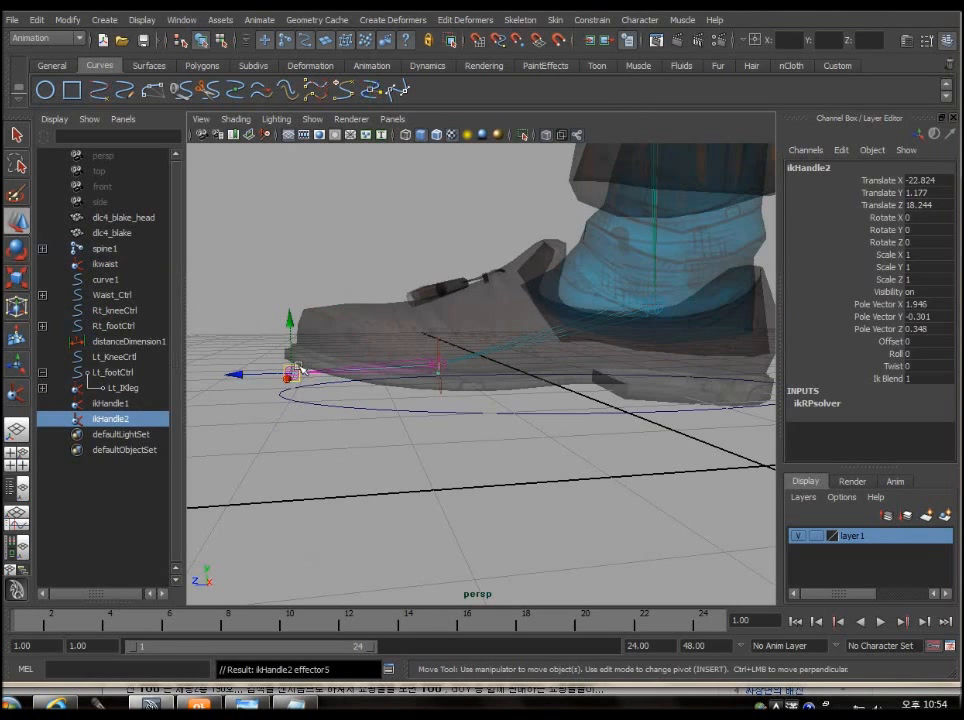
{"action": "left_click_drag", "start_coordinate": [293, 374], "coordinate": [320, 377]}
{"action": "key", "text": "ctrl+z"}
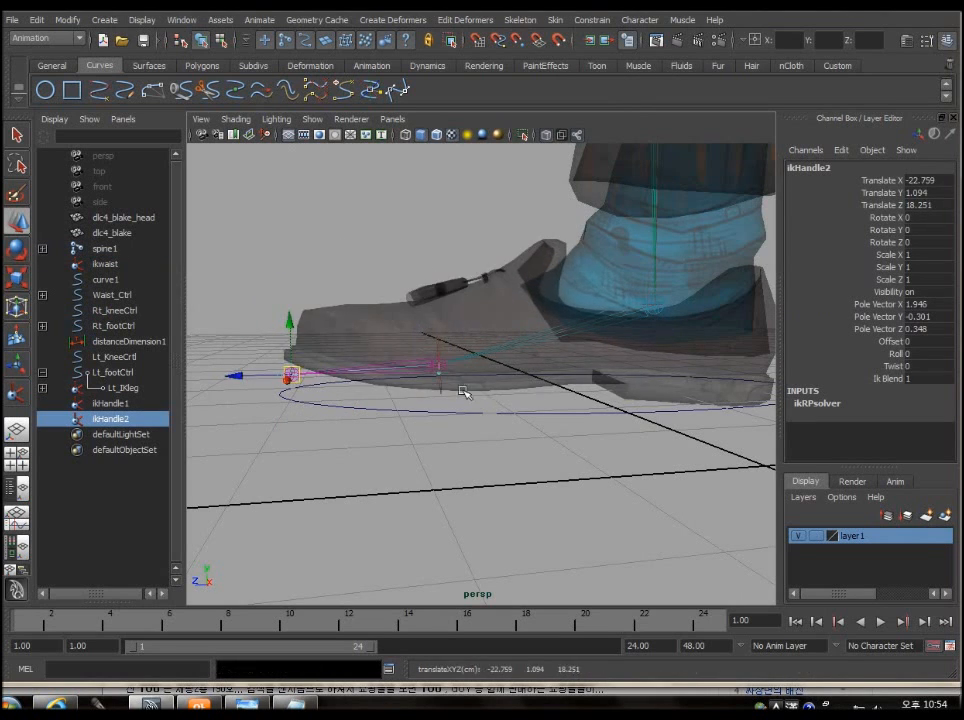
{"action": "left_click", "coordinate": [441, 363]}
{"action": "left_click_drag", "start_coordinate": [444, 362], "coordinate": [440, 256]}
{"action": "key", "text": "ctrl+z"}
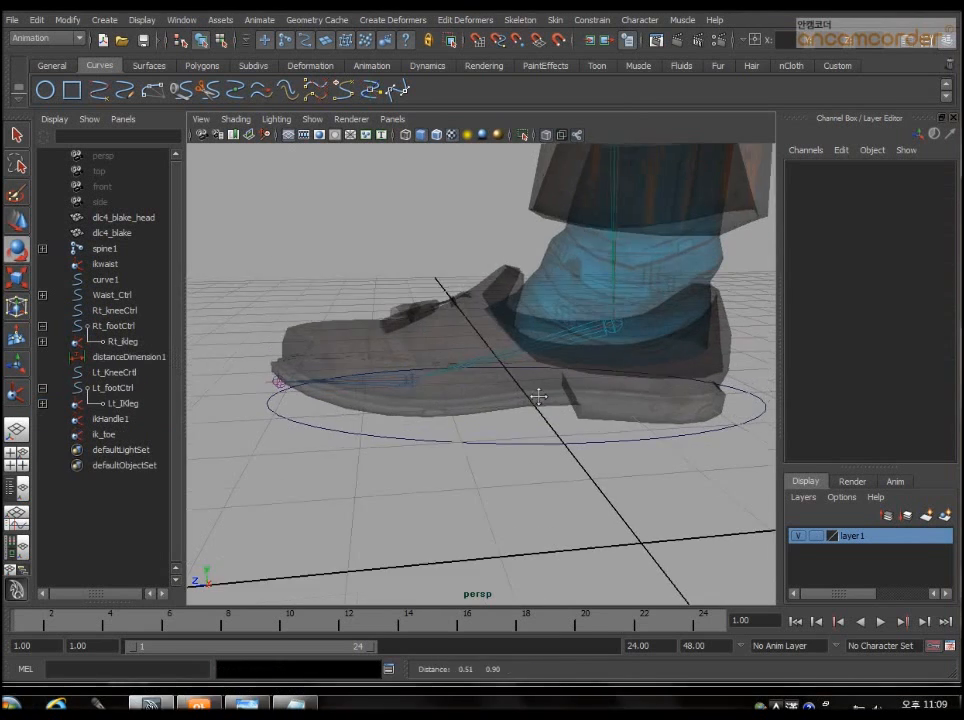
Examine the right shoe's joints and recheck the list of planned foot motions in Notepad, returning to Maya
{"action": "scroll", "coordinate": [538, 394], "scroll_direction": "up", "scroll_amount": 5}
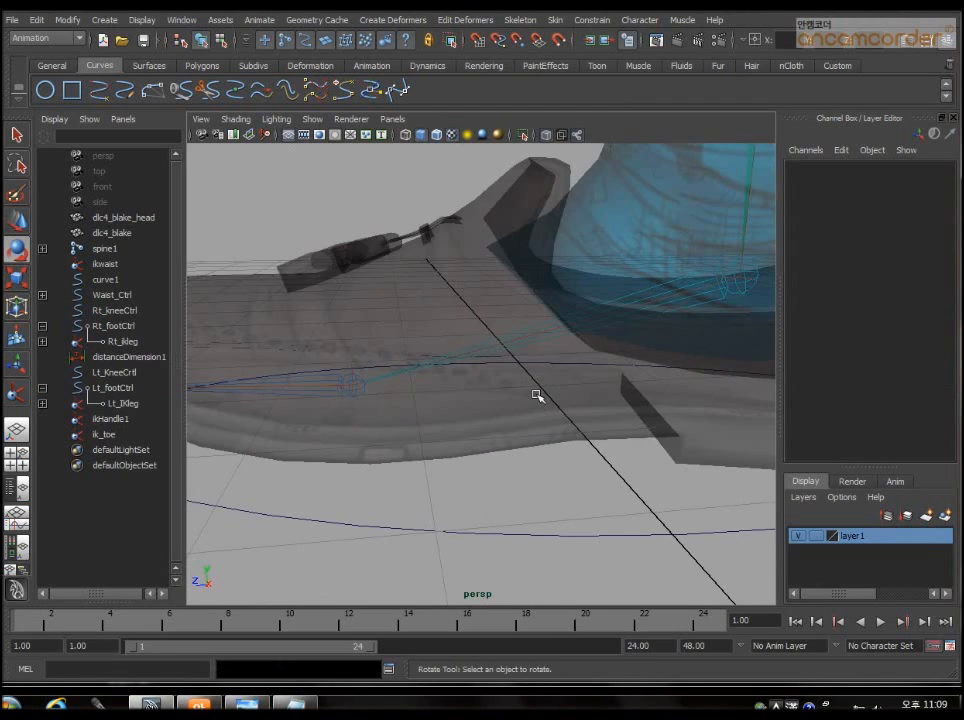
{"action": "scroll", "coordinate": [538, 394], "scroll_direction": "down", "scroll_amount": 3}
{"action": "mouse_move", "coordinate": [570, 441]}
{"action": "left_mouse_down", "text": "alt"}
{"action": "mouse_move", "coordinate": [547, 420]}
{"action": "mouse_move", "coordinate": [585, 447]}
{"action": "left_mouse_up", "text": "alt"}
{"action": "left_click", "coordinate": [245, 704]}
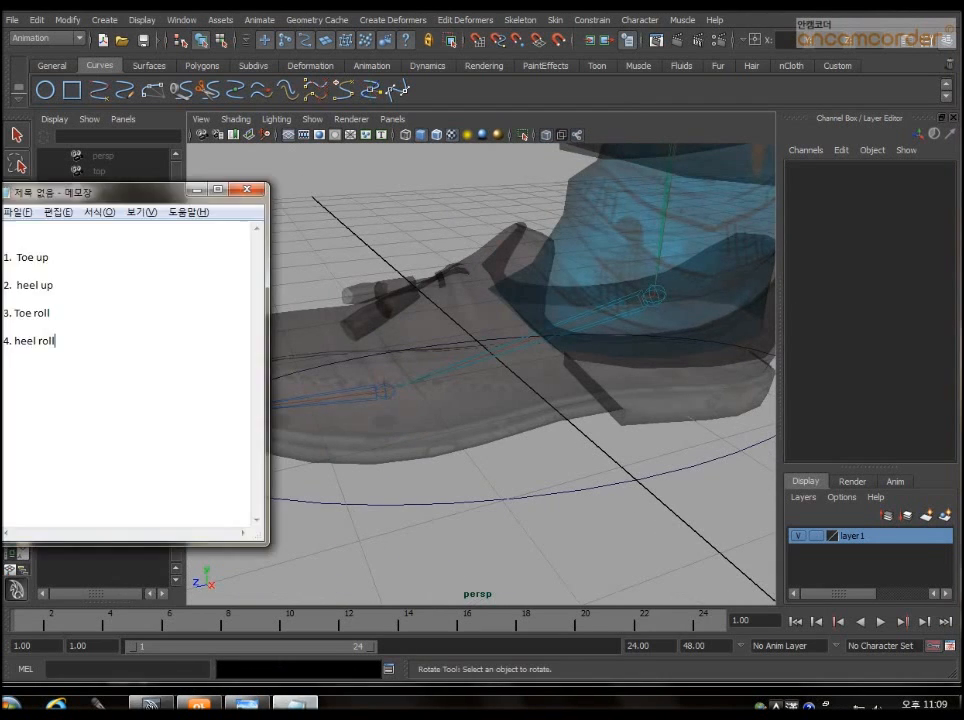
{"action": "left_click", "coordinate": [296, 704]}
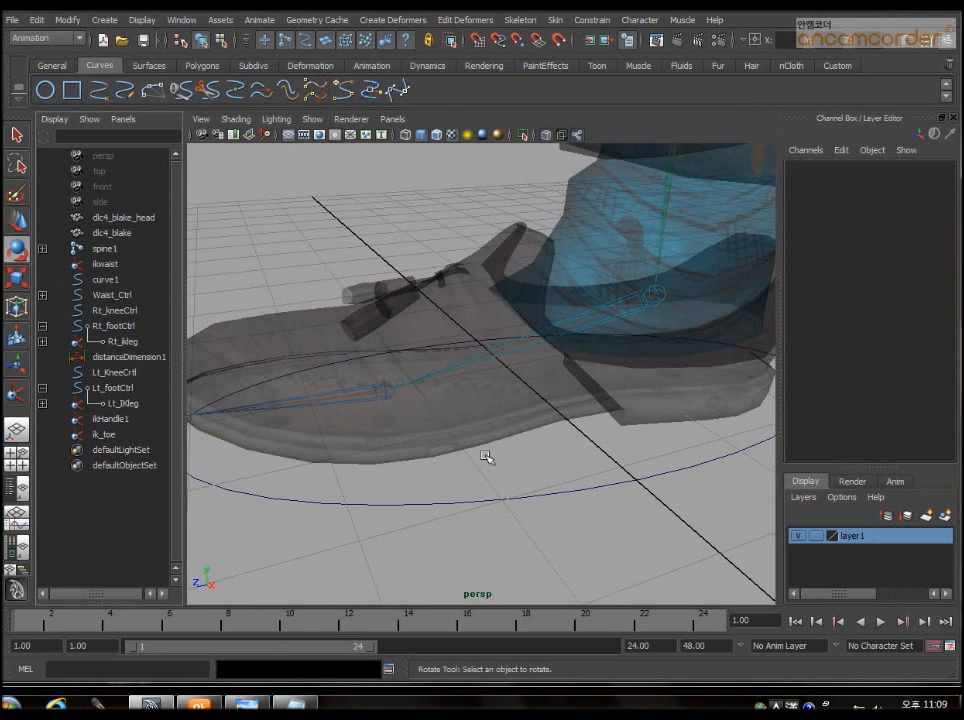
{"action": "left_click_drag", "start_coordinate": [518, 484], "coordinate": [565, 525]}
{"action": "left_click", "coordinate": [622, 514]}
{"action": "left_click_drag", "start_coordinate": [547, 469], "coordinate": [594, 540]}
{"action": "left_click_drag", "start_coordinate": [642, 554], "coordinate": [604, 535], "text": "alt"}
Create four separate empty groups at the top level of the scene
{"action": "left_click", "coordinate": [150, 535]}
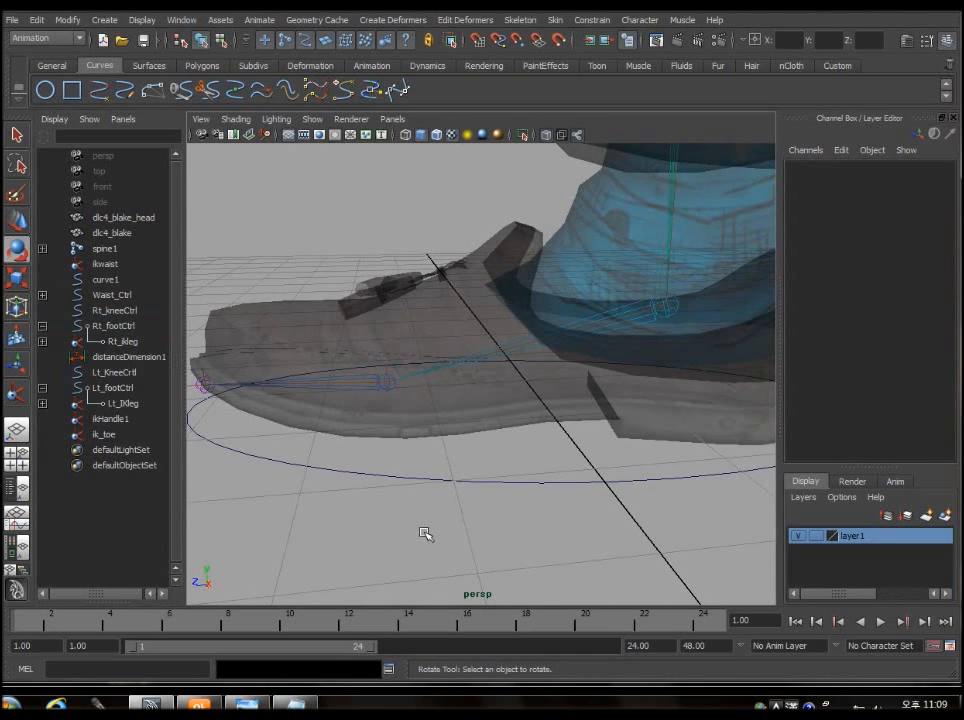
{"action": "key", "text": "ctrl+g"}
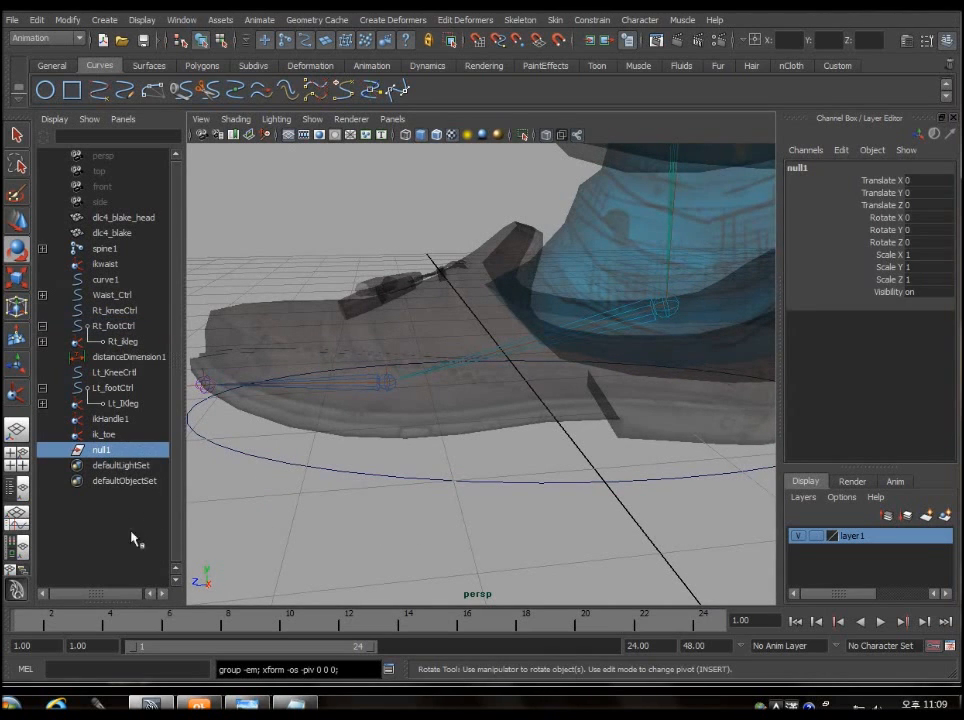
{"action": "left_click", "coordinate": [144, 527]}
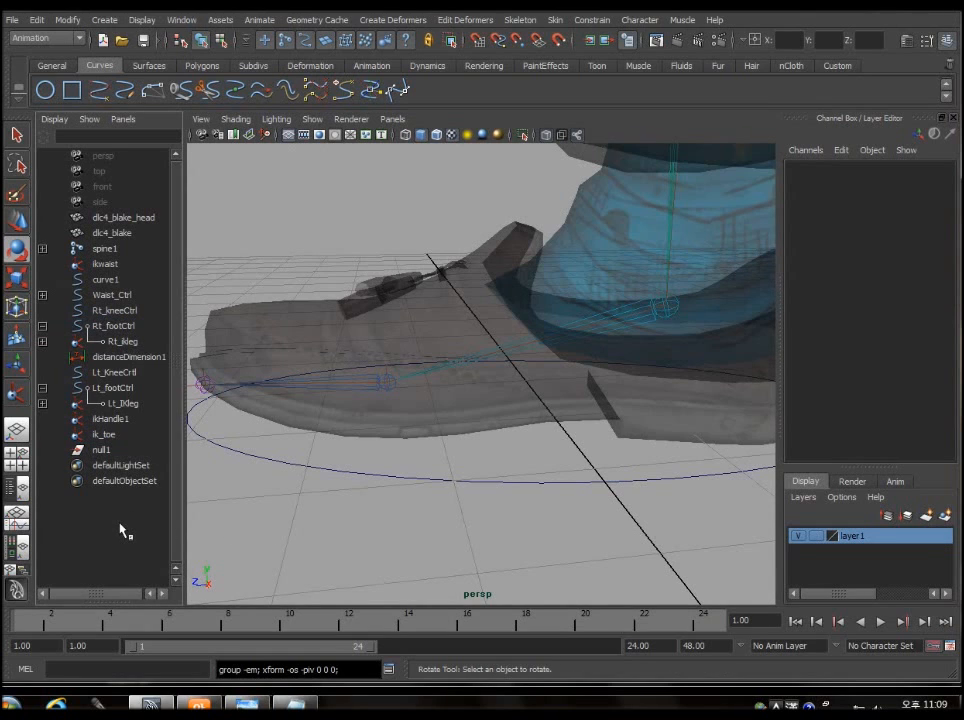
{"action": "key", "text": "ctrl+g"}
{"action": "key", "text": "ctrl+g"}
{"action": "left_click", "coordinate": [123, 567]}
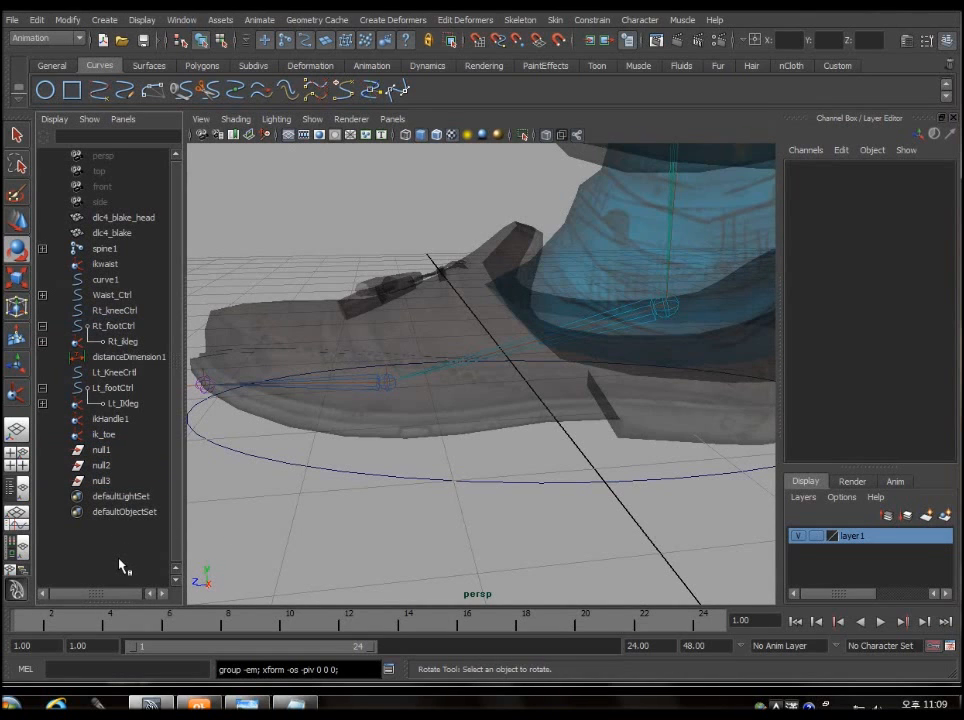
{"action": "key", "text": "ctrl+g"}
{"action": "left_click", "coordinate": [123, 567]}
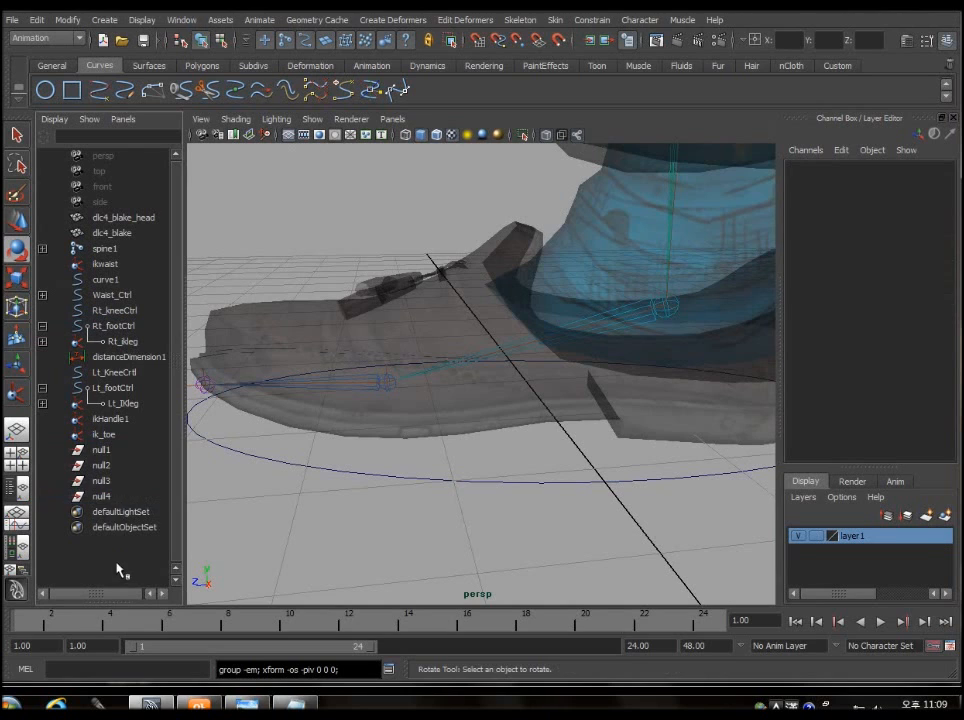
Rename the four empty groups toe_up, heel_up, toe_roll and heel_roll
{"action": "left_click", "coordinate": [115, 451]}
{"action": "double_click", "coordinate": [123, 452]}
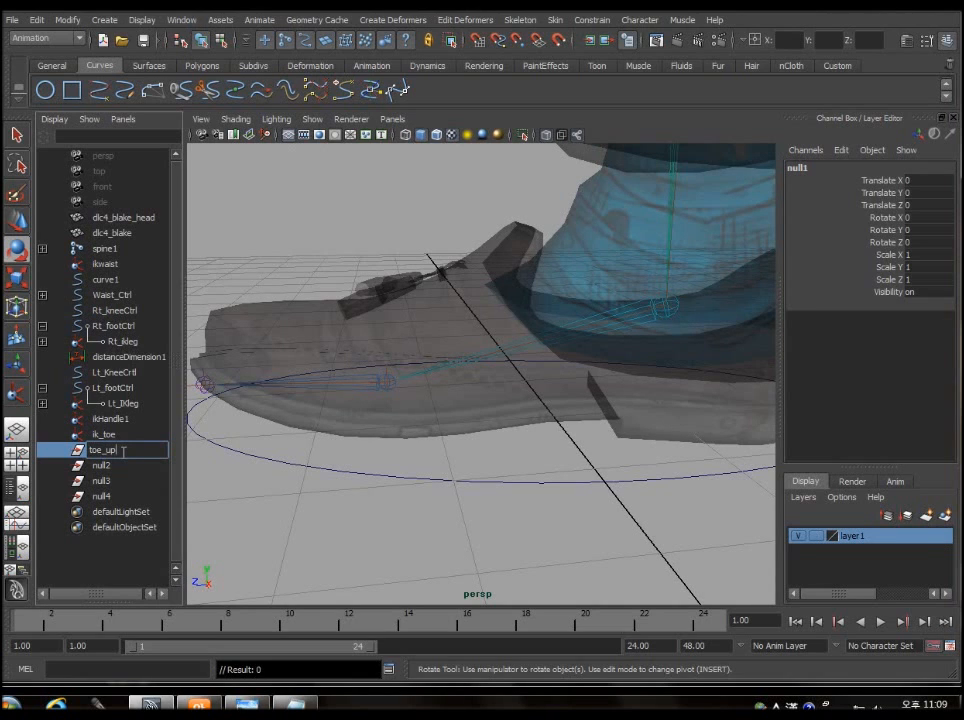
{"action": "double_click", "coordinate": [122, 466]}
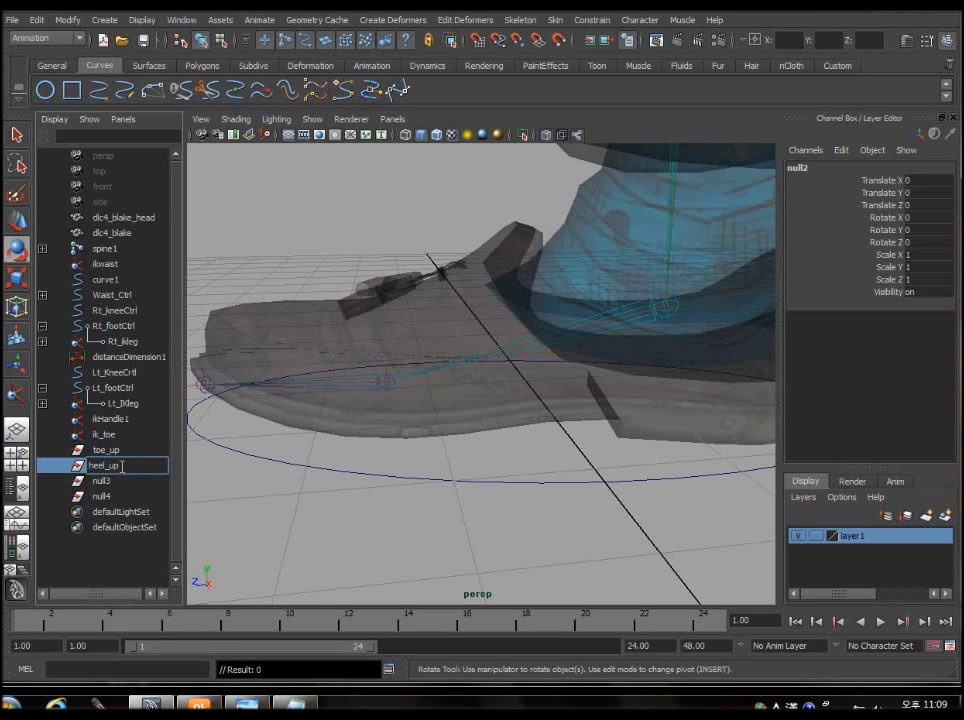
{"action": "double_click", "coordinate": [116, 483]}
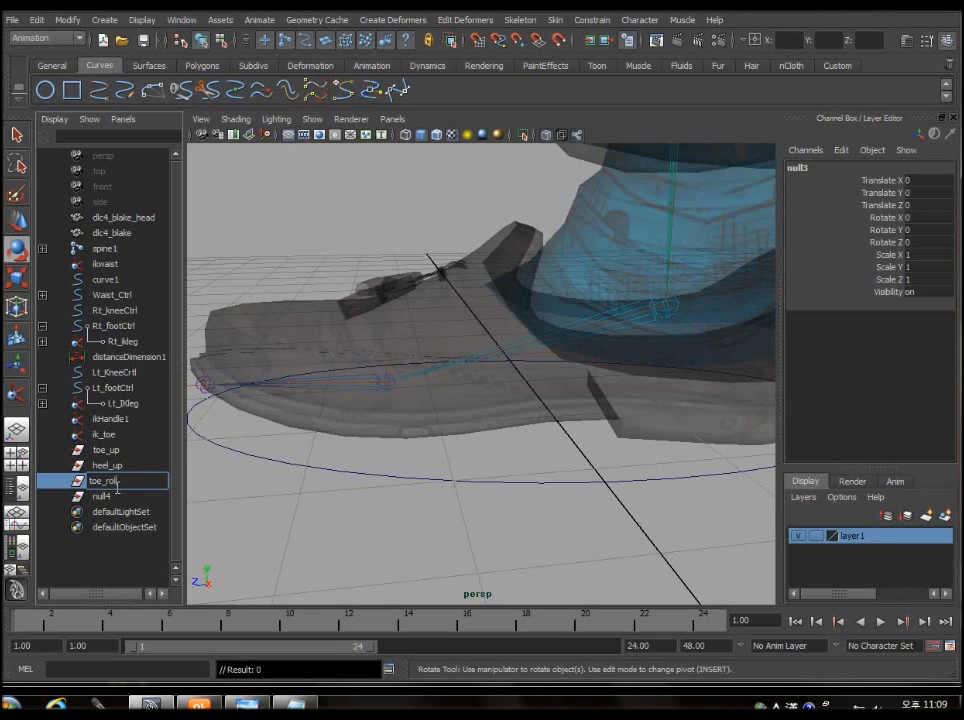
{"action": "double_click", "coordinate": [114, 496]}
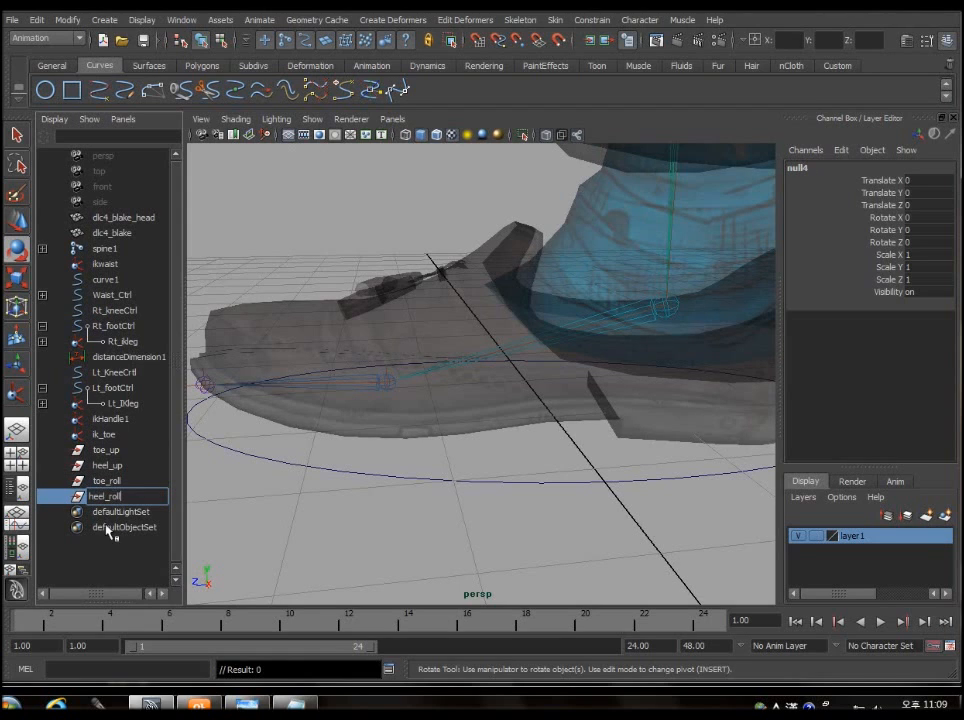
{"action": "left_click", "coordinate": [112, 530]}
Check the toe_up, heel_up, toe_roll and heel_roll groups one after another
{"action": "left_click", "coordinate": [390, 510]}
{"action": "left_click_drag", "start_coordinate": [390, 510], "coordinate": [458, 536], "text": "alt"}
{"action": "left_click", "coordinate": [108, 450]}
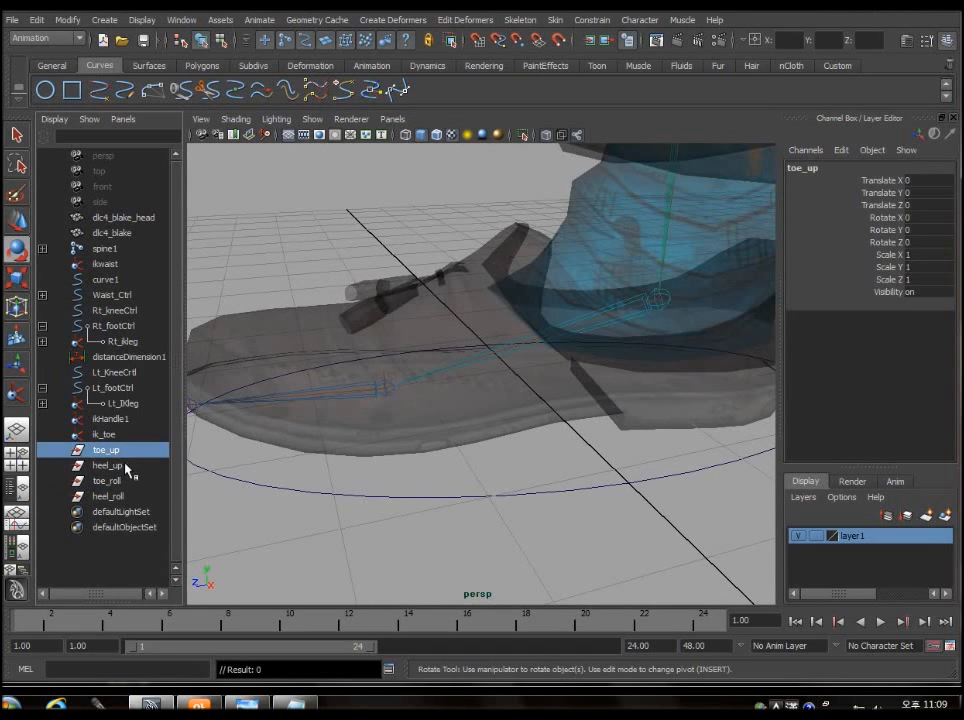
{"action": "left_click", "coordinate": [110, 466]}
{"action": "left_click", "coordinate": [108, 481]}
{"action": "left_click", "coordinate": [108, 496]}
Snap the toe_up group's pivot to the ball joint of the right foot
{"action": "left_click", "coordinate": [106, 450]}
{"action": "left_click_drag", "start_coordinate": [283, 505], "coordinate": [370, 481], "text": "alt"}
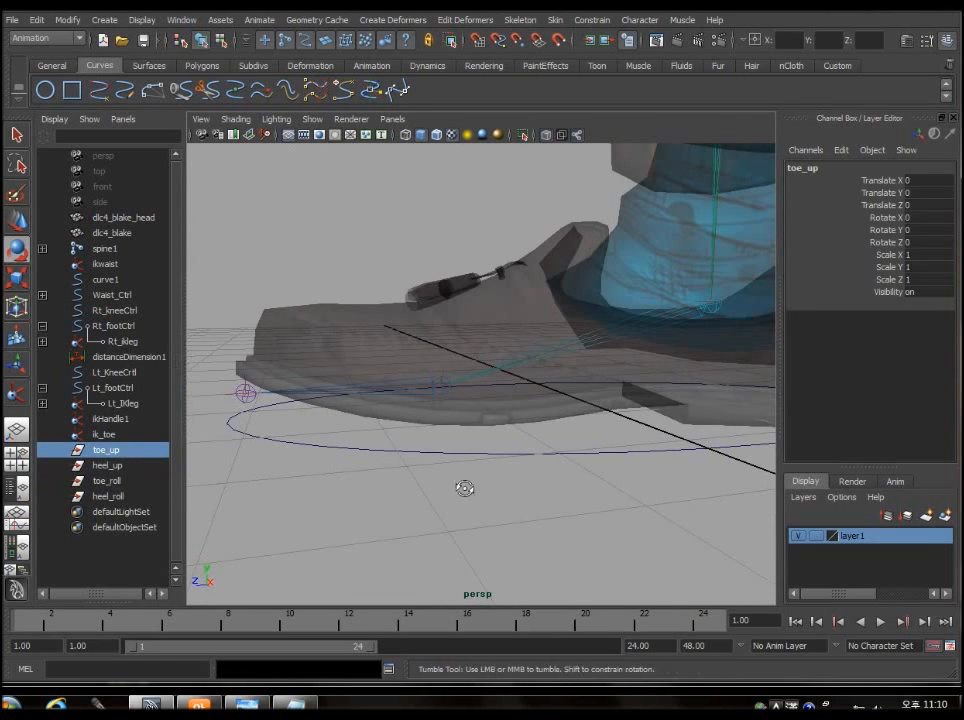
{"action": "left_click_drag", "start_coordinate": [464, 488], "coordinate": [456, 488], "text": "alt"}
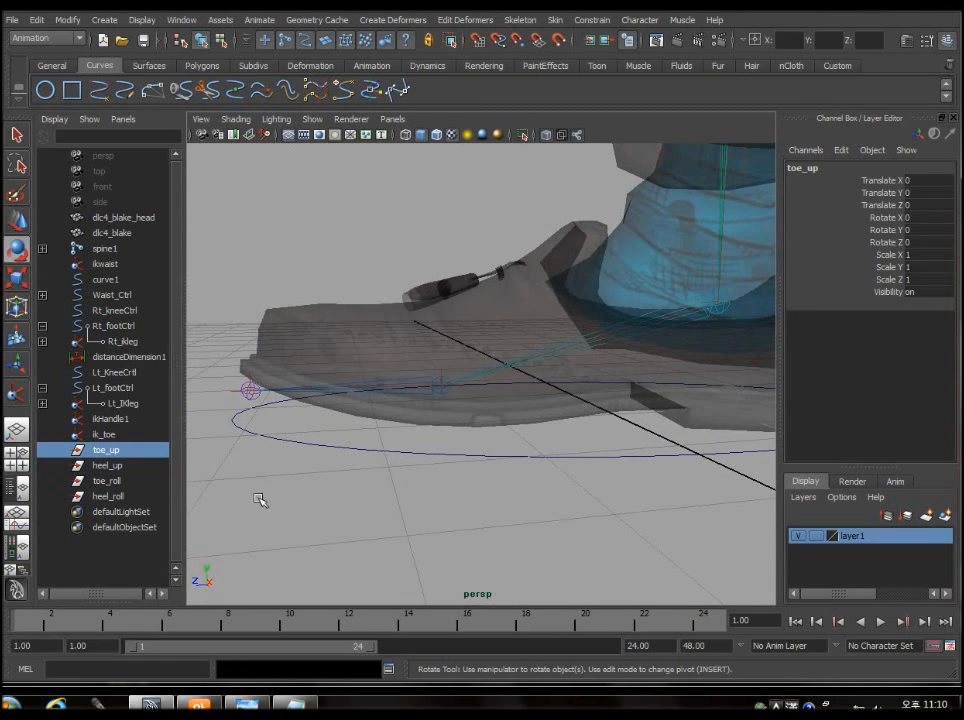
{"action": "left_click_drag", "start_coordinate": [270, 477], "coordinate": [549, 507], "text": "alt"}
{"action": "key", "text": "w"}
{"action": "key", "text": "Insert"}
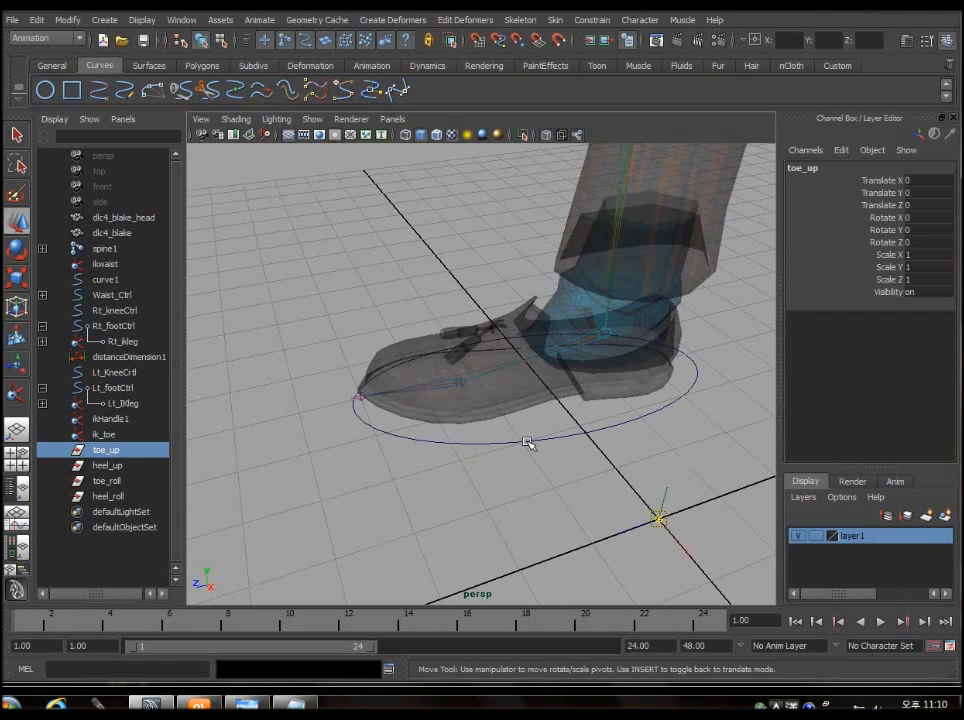
{"action": "left_click_drag", "start_coordinate": [527, 443], "coordinate": [554, 455], "text": "alt"}
{"action": "middle_click_drag", "start_coordinate": [569, 502], "coordinate": [524, 488], "text": "alt"}
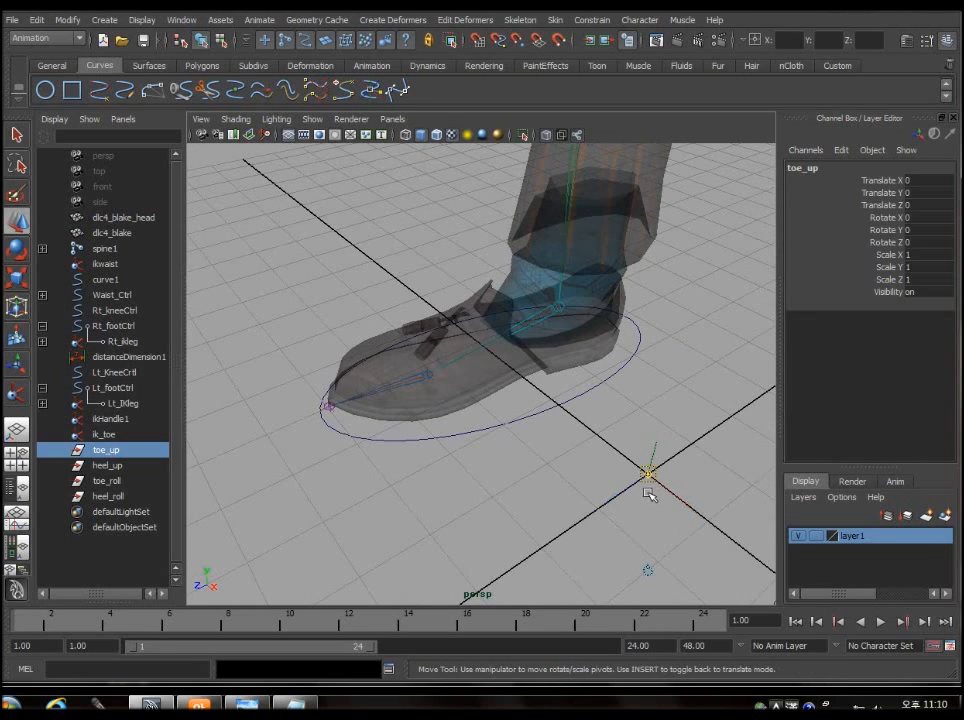
{"action": "left_click_drag", "start_coordinate": [646, 475], "coordinate": [430, 374]}
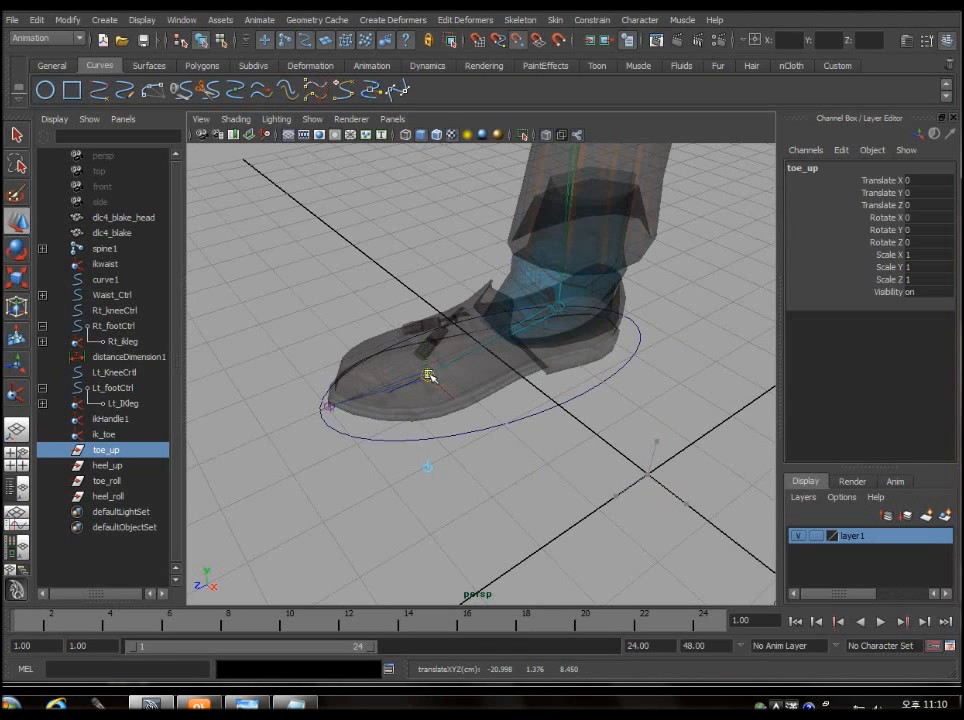
{"action": "left_click_drag", "start_coordinate": [512, 420], "coordinate": [340, 450], "text": "alt"}
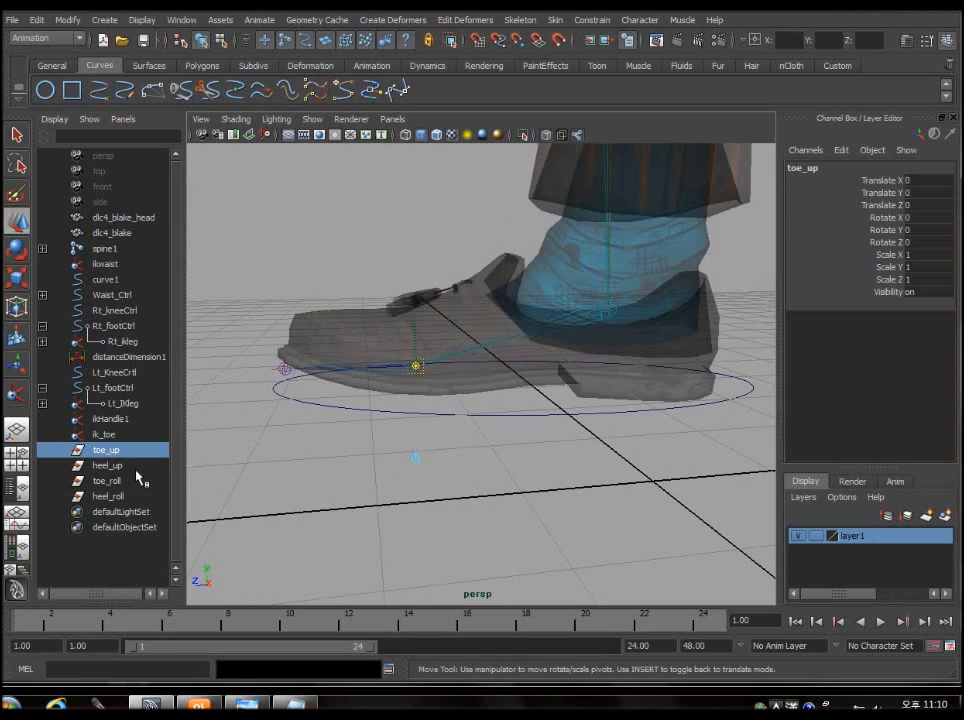
Snap the heel_up group's pivot to the right foot's ball joint
{"action": "left_click", "coordinate": [136, 466]}
{"action": "left_click_drag", "start_coordinate": [510, 469], "coordinate": [521, 493], "text": "alt"}
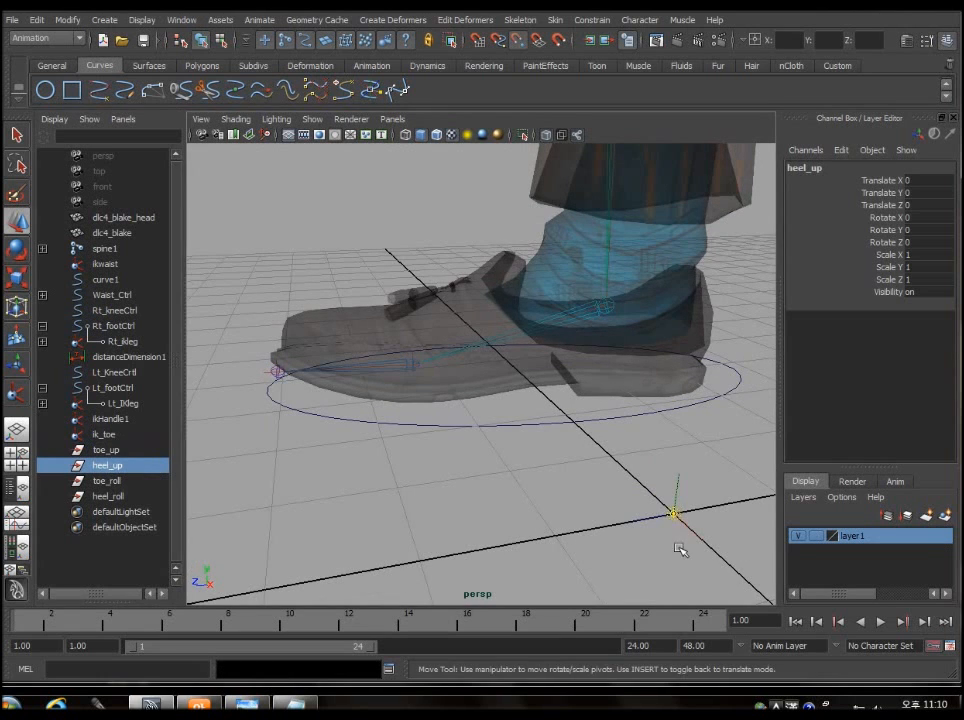
{"action": "left_click_drag", "start_coordinate": [674, 513], "coordinate": [413, 364]}
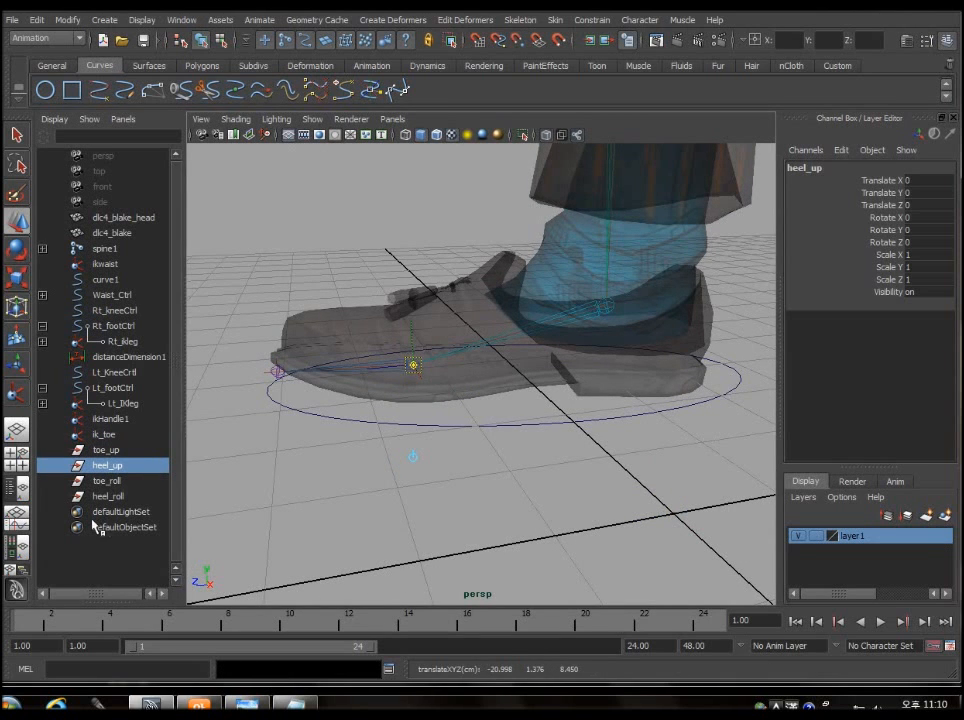
Snap the toe_roll group's pivot to the toe-tip joint at the front of the right shoe
{"action": "left_click", "coordinate": [112, 481]}
{"action": "left_click_drag", "start_coordinate": [398, 469], "coordinate": [394, 456], "text": "alt"}
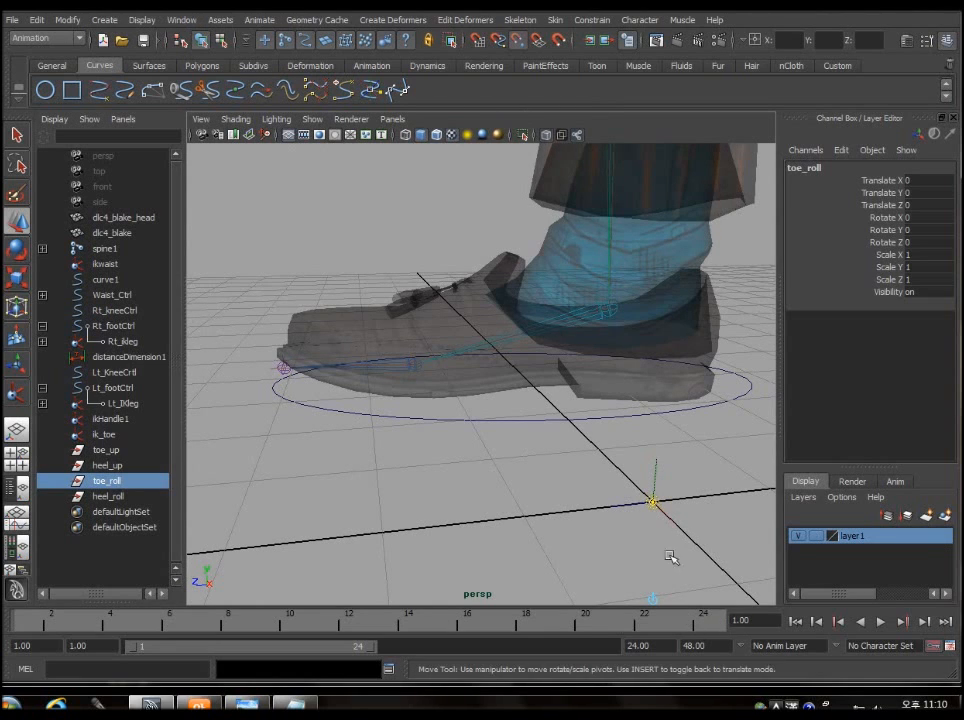
{"action": "left_click_drag", "start_coordinate": [653, 503], "coordinate": [280, 375]}
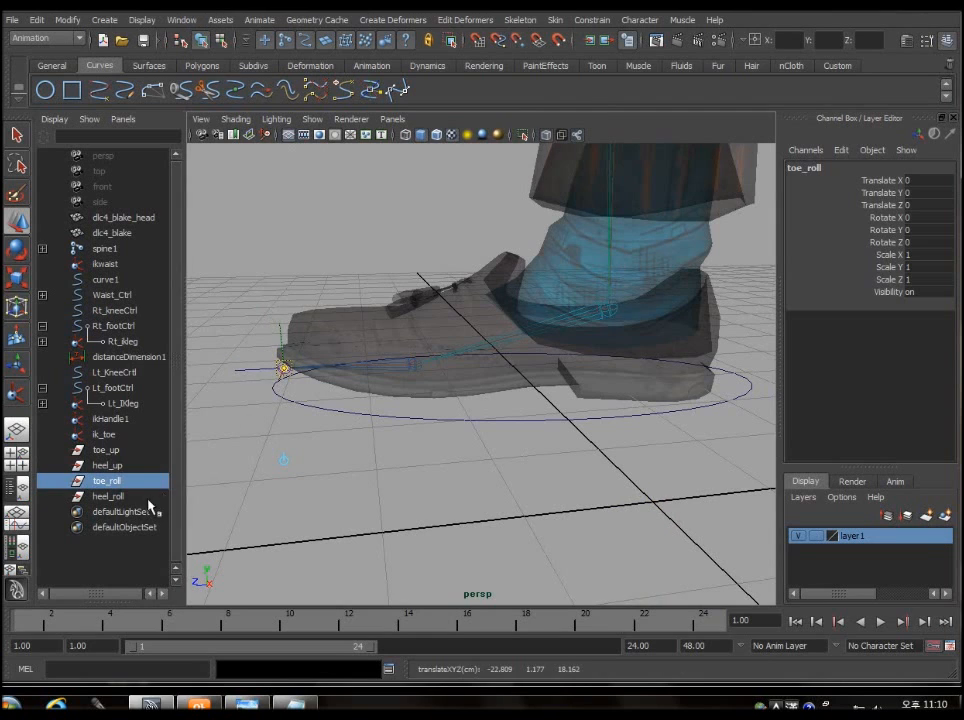
Snap the heel_roll group's pivot to the right ankle joint
{"action": "left_click", "coordinate": [120, 511]}
{"action": "left_click", "coordinate": [108, 496]}
{"action": "key", "text": "v"}
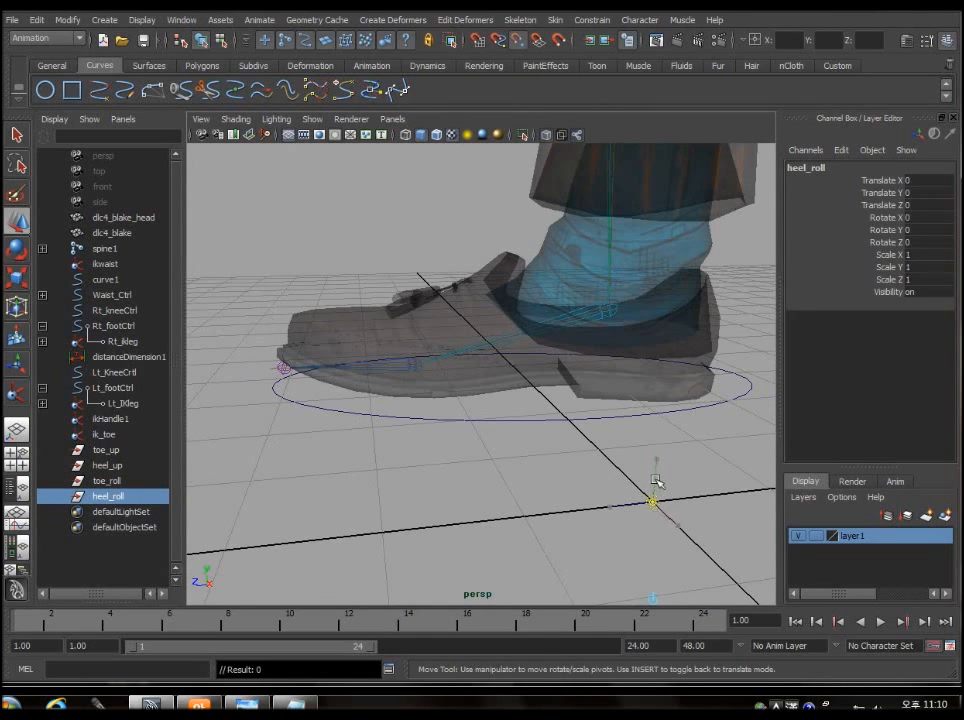
{"action": "left_click_drag", "start_coordinate": [657, 482], "coordinate": [610, 310]}
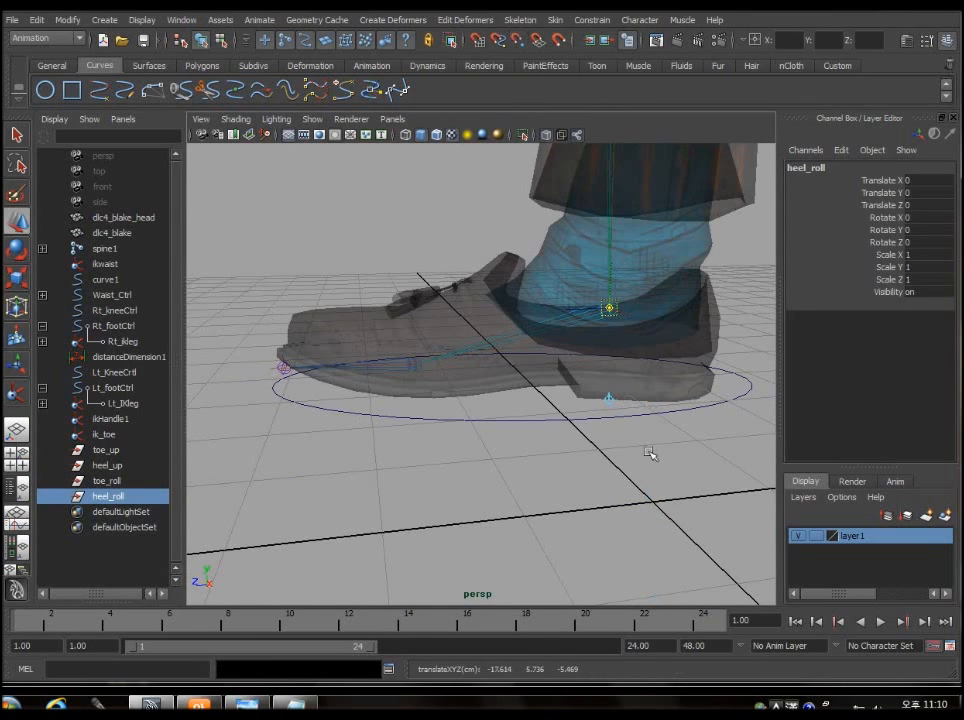
Move the heel_roll pivot from the ankle to the lower rear corner of the shoe's heel
{"action": "left_click_drag", "start_coordinate": [649, 453], "coordinate": [656, 469], "text": "alt"}
{"action": "middle_click_drag", "start_coordinate": [658, 470], "coordinate": [605, 497], "text": "alt"}
{"action": "scroll", "coordinate": [605, 497], "scroll_direction": "up", "scroll_amount": 3}
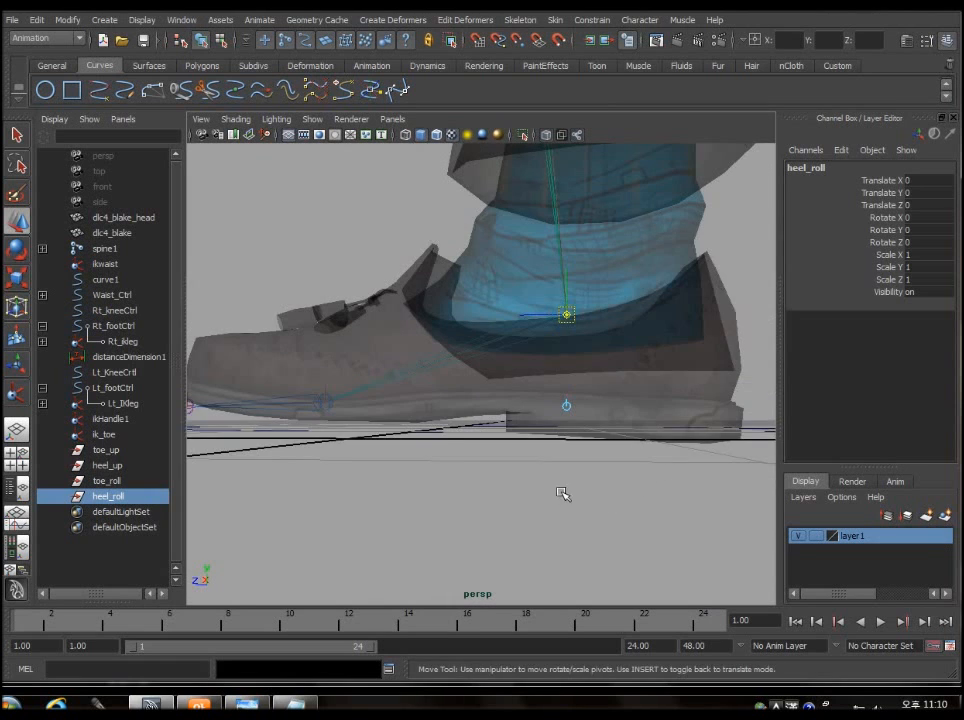
{"action": "left_click_drag", "start_coordinate": [561, 493], "coordinate": [605, 363], "text": "alt"}
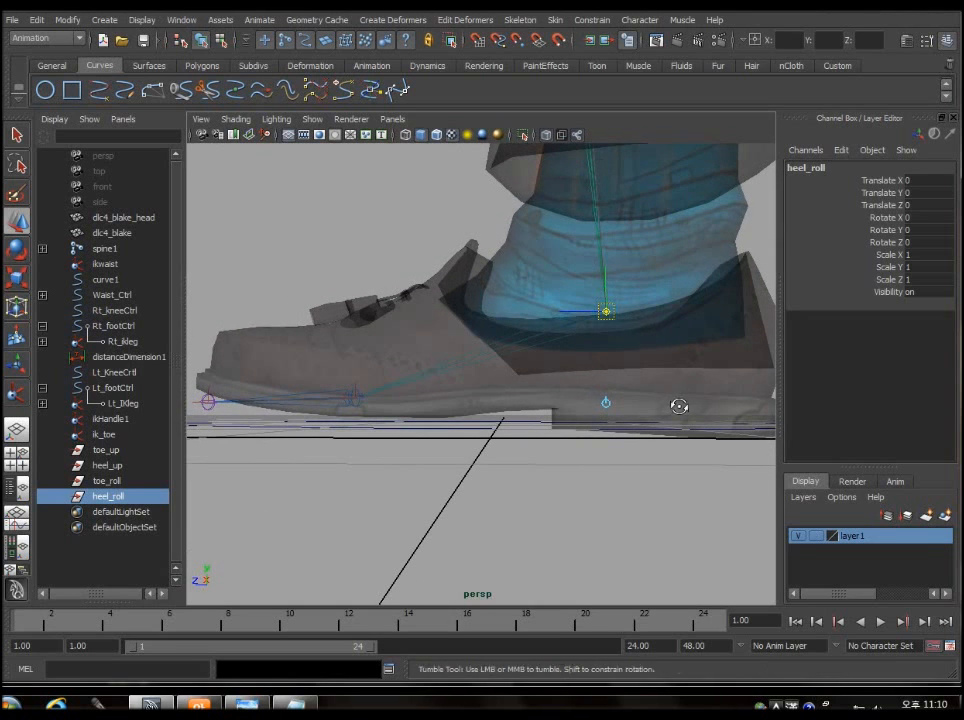
{"action": "mouse_move", "coordinate": [680, 404]}
{"action": "left_mouse_down", "text": "alt"}
{"action": "mouse_move", "coordinate": [680, 422]}
{"action": "mouse_move", "coordinate": [670, 412]}
{"action": "left_mouse_up", "text": "alt"}
{"action": "scroll", "coordinate": [673, 405], "scroll_direction": "down", "scroll_amount": 3}
{"action": "scroll", "coordinate": [675, 406], "scroll_direction": "up", "scroll_amount": 3}
{"action": "middle_click_drag", "start_coordinate": [670, 412], "coordinate": [625, 400], "text": "alt"}
{"action": "scroll", "coordinate": [627, 400], "scroll_direction": "up", "scroll_amount": 2}
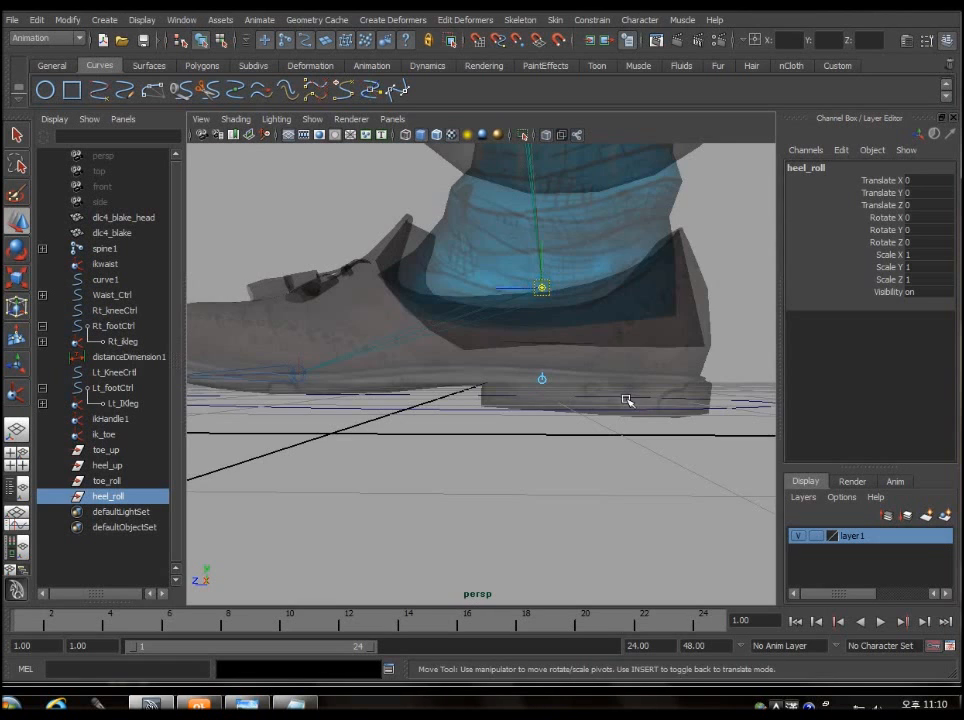
{"action": "left_click_drag", "start_coordinate": [629, 400], "coordinate": [471, 458], "text": "alt"}
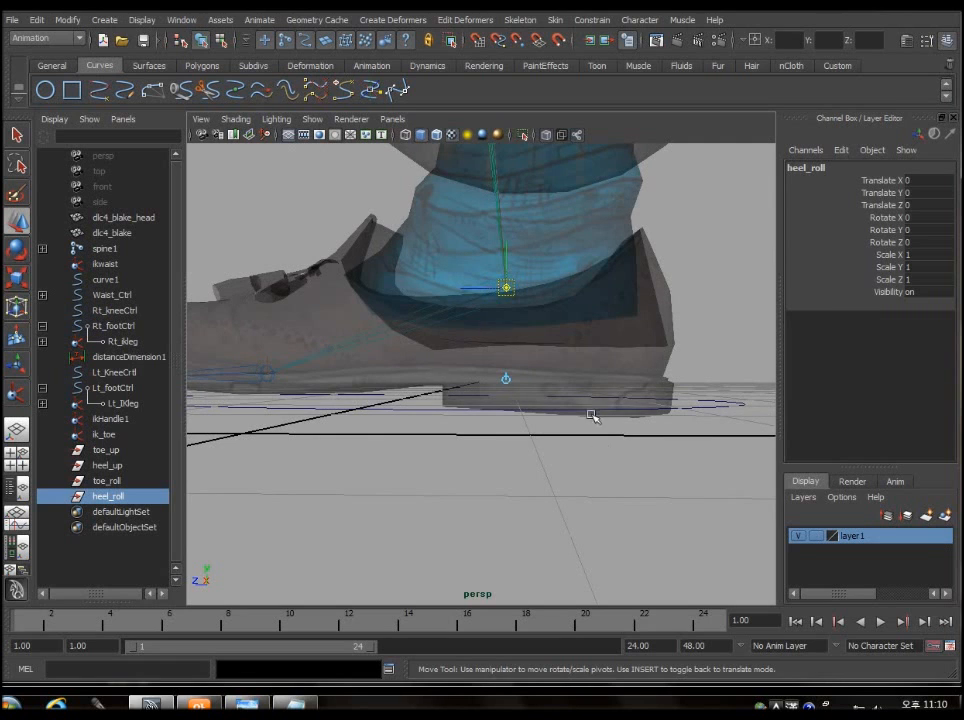
{"action": "left_click_drag", "start_coordinate": [508, 289], "coordinate": [671, 411]}
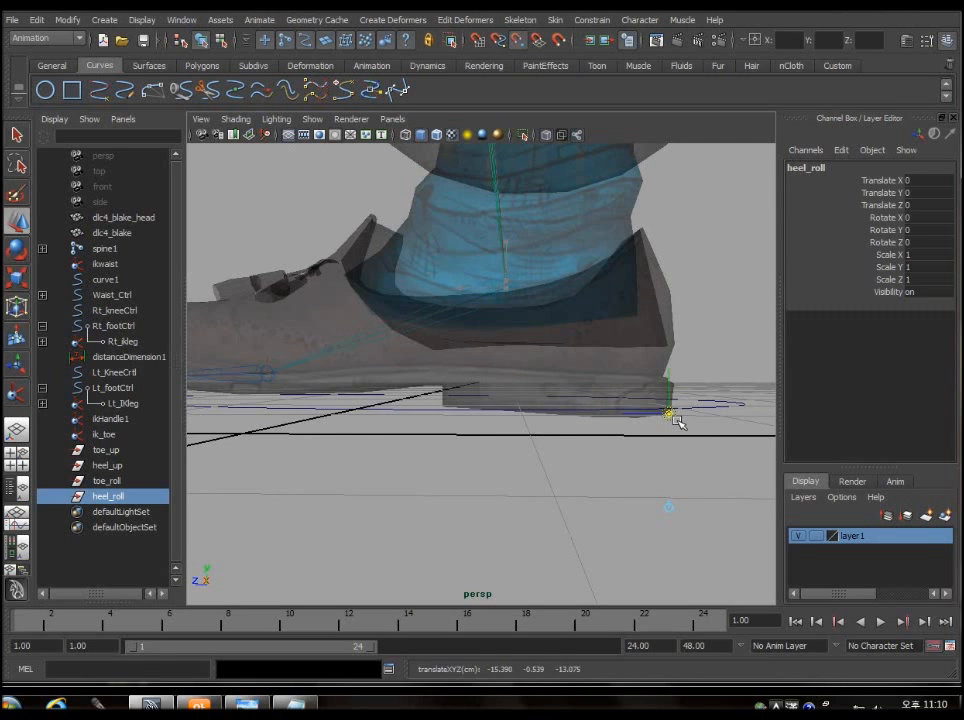
Adjust the height of the toe_roll pivot slightly at the tip of the shoe, and clear the selection
{"action": "left_click_drag", "start_coordinate": [702, 476], "coordinate": [678, 357], "text": "alt"}
{"action": "left_click_drag", "start_coordinate": [641, 400], "coordinate": [264, 475], "text": "alt"}
{"action": "left_click_drag", "start_coordinate": [370, 468], "coordinate": [255, 376], "text": "alt"}
{"action": "left_click_drag", "start_coordinate": [441, 397], "coordinate": [307, 379], "text": "alt"}
{"action": "key", "text": "w"}
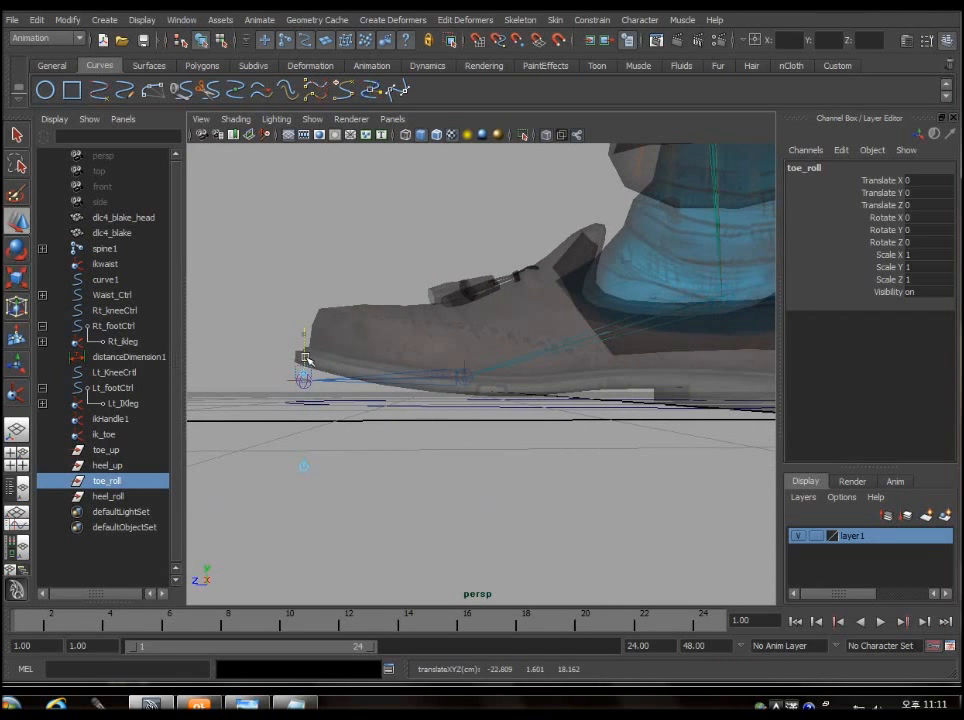
{"action": "left_click_drag", "start_coordinate": [409, 408], "coordinate": [503, 465], "text": "alt"}
{"action": "left_click", "coordinate": [505, 494]}
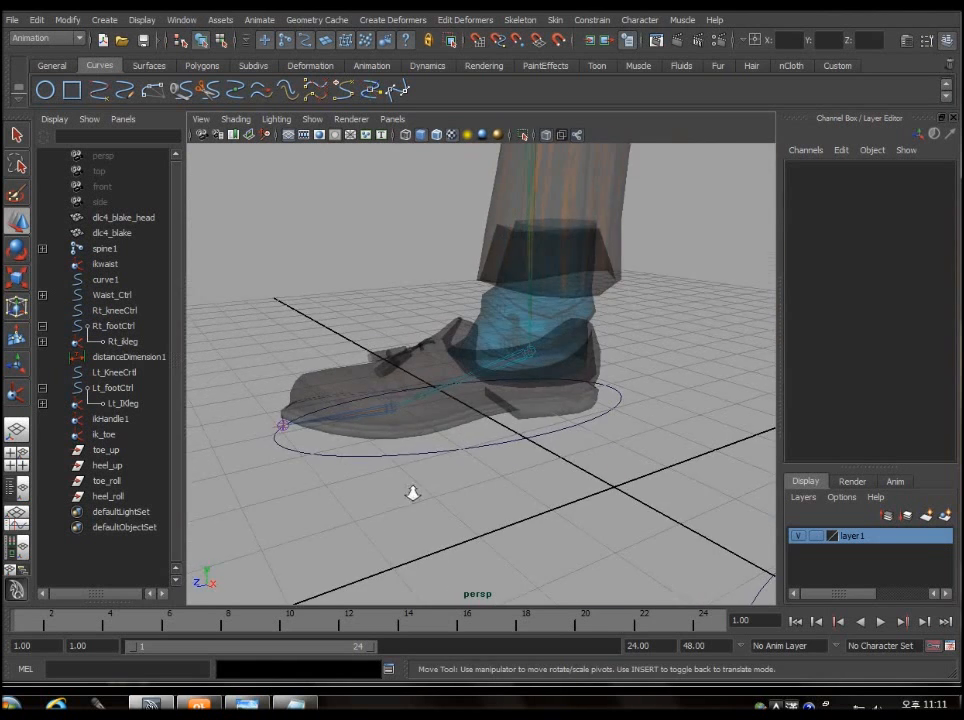
Check where the pivots of toe_up, heel_up, toe_roll and heel_roll sit around the right shoe
{"action": "scroll", "coordinate": [413, 493], "scroll_direction": "up", "scroll_amount": 3}
{"action": "mouse_move", "coordinate": [447, 489]}
{"action": "left_mouse_down", "text": "alt"}
{"action": "mouse_move", "coordinate": [526, 490]}
{"action": "mouse_move", "coordinate": [456, 497]}
{"action": "left_mouse_up", "text": "alt"}
{"action": "left_click", "coordinate": [120, 465]}
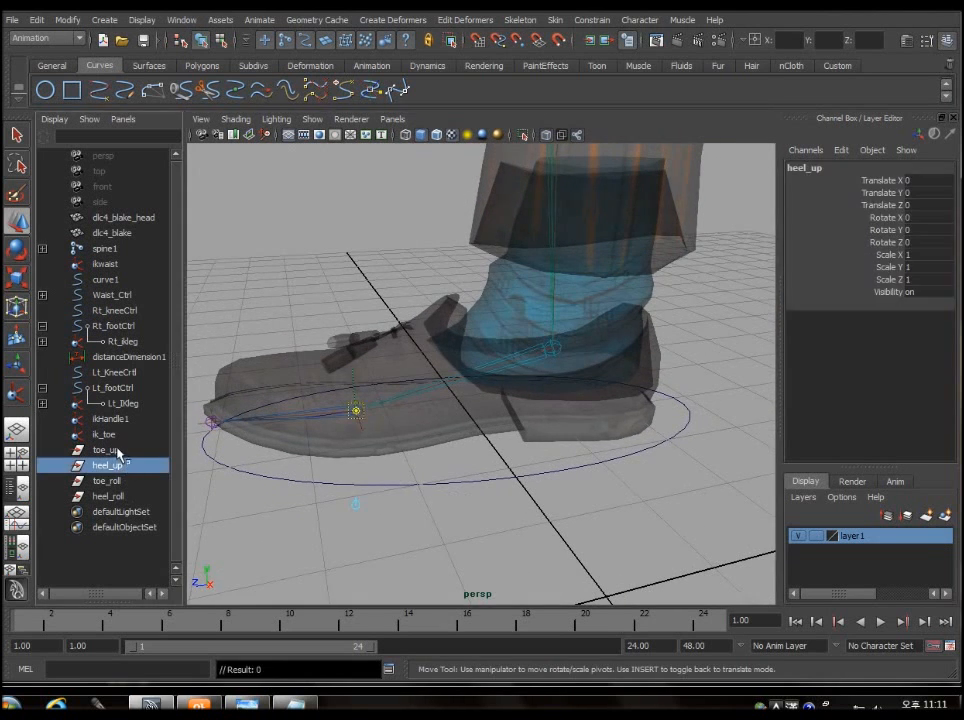
{"action": "left_click", "coordinate": [112, 450]}
{"action": "left_click", "coordinate": [118, 465]}
{"action": "left_click", "coordinate": [120, 481]}
{"action": "left_click", "coordinate": [122, 495]}
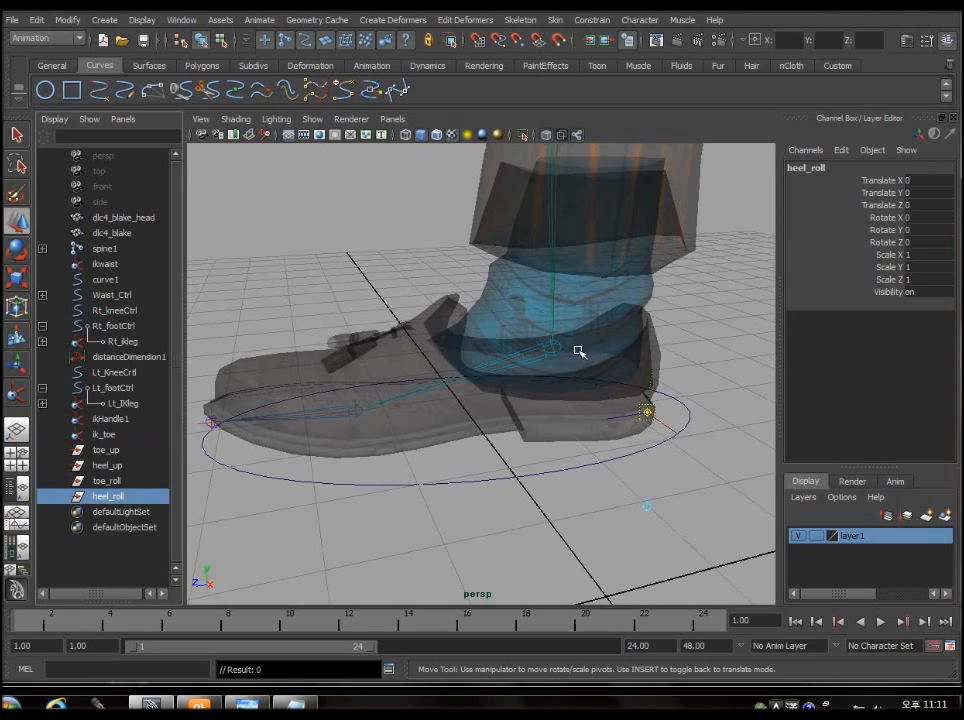
Take Rt_ikleg out of Rt_footCtrl, placing it at the top level below the heel_roll group
{"action": "left_click", "coordinate": [104, 434]}
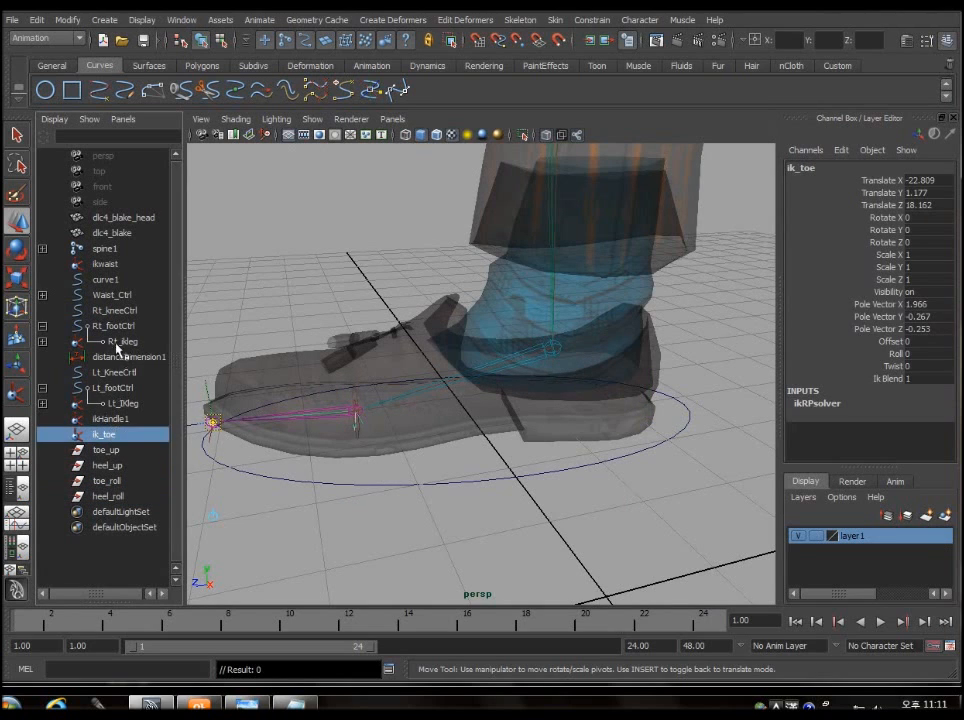
{"action": "middle_click_drag", "start_coordinate": [104, 434], "coordinate": [128, 333]}
{"action": "left_click", "coordinate": [127, 332]}
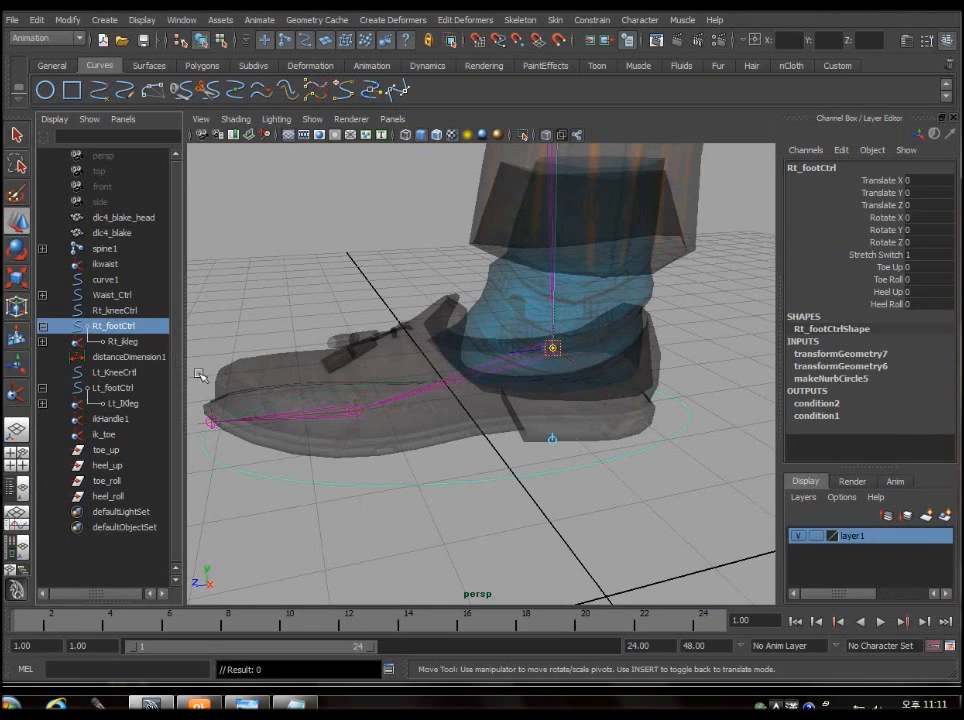
{"action": "left_click", "coordinate": [116, 342]}
{"action": "middle_click_drag", "start_coordinate": [114, 339], "coordinate": [110, 553]}
{"action": "left_click_drag", "start_coordinate": [107, 496], "coordinate": [119, 417]}
{"action": "left_click", "coordinate": [106, 496]}
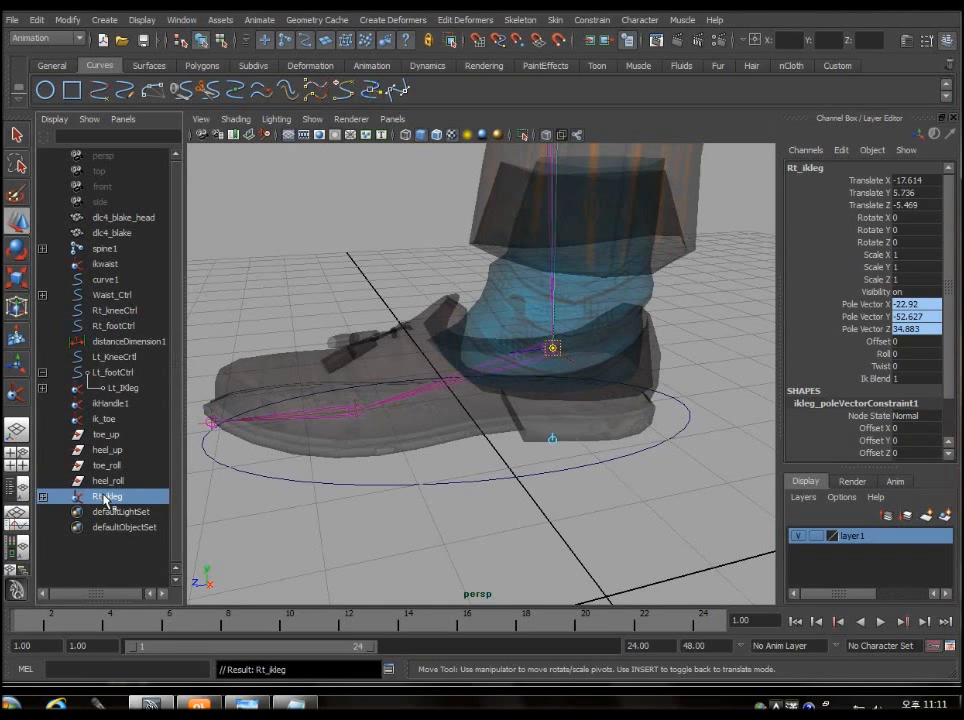
Rename the ik_toe handle as Rt_ik_toe and ikHandle1 as Rt_Ikball
{"action": "double_click", "coordinate": [102, 418]}
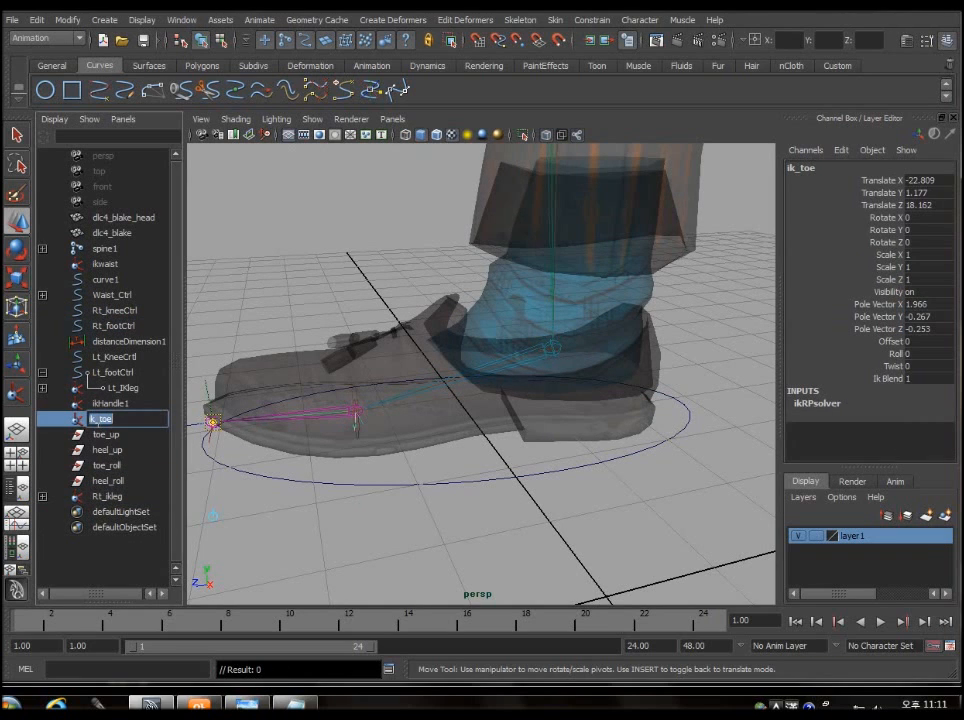
{"action": "left_click", "coordinate": [129, 418]}
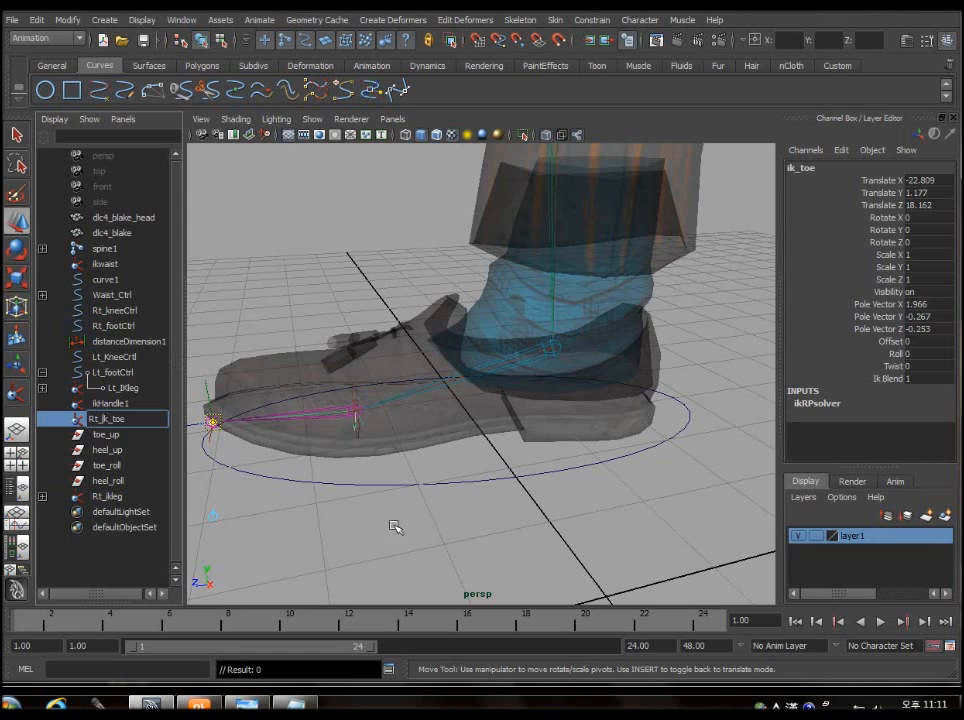
{"action": "left_click", "coordinate": [125, 403]}
{"action": "double_click", "coordinate": [127, 403]}
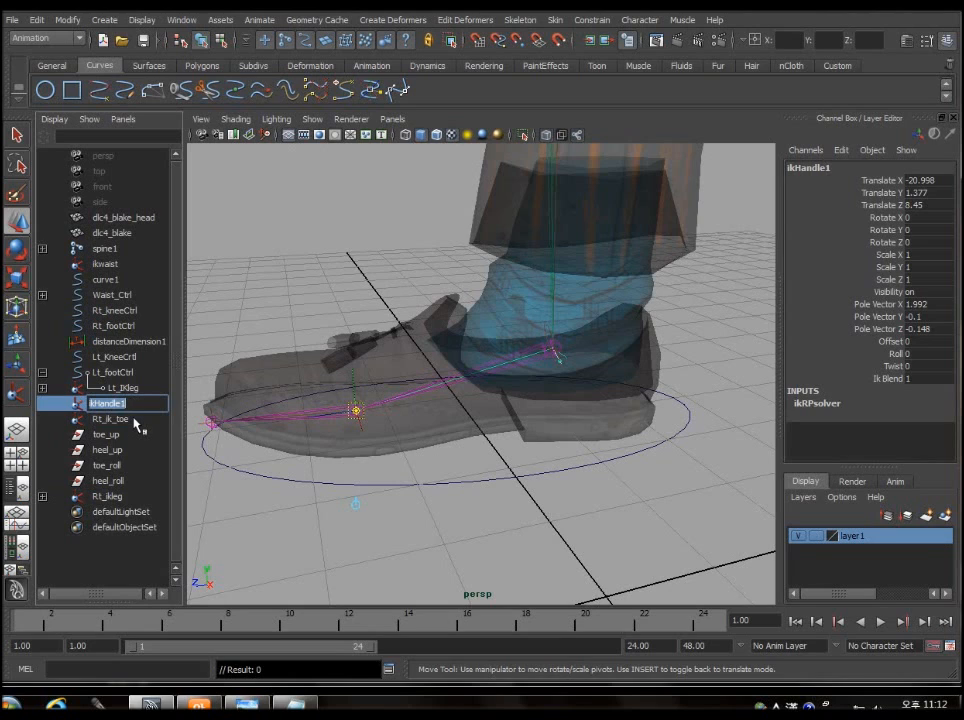
{"action": "type", "text": "Rt_Ikball"}
{"action": "key", "text": "Return"}
{"action": "left_click", "coordinate": [495, 525]}
{"action": "left_click_drag", "start_coordinate": [495, 525], "coordinate": [400, 530], "text": "alt"}
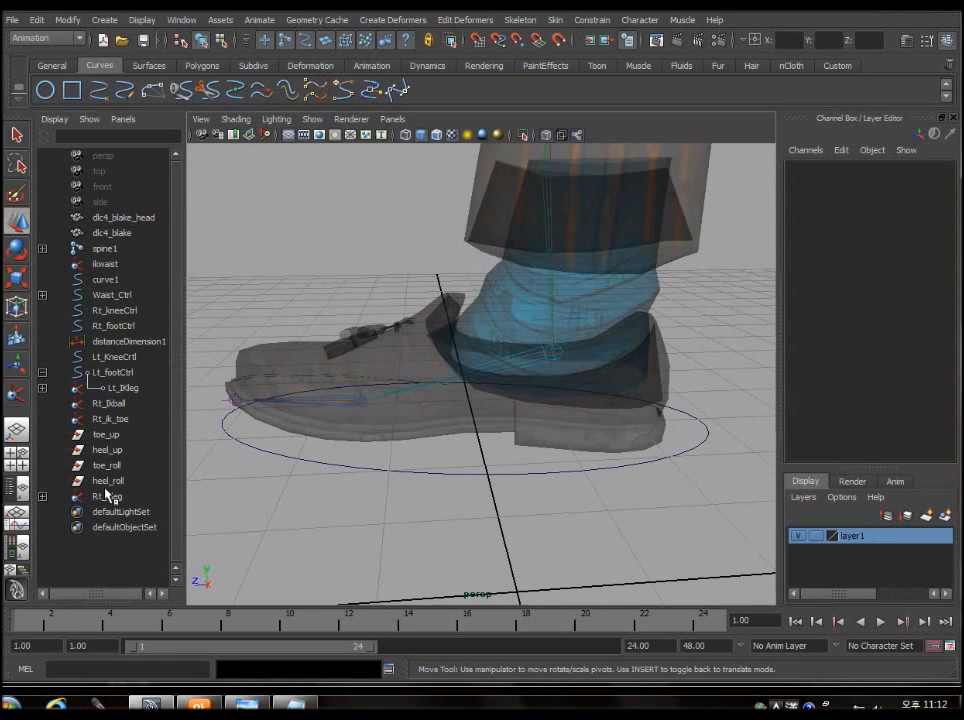
Review Rt_ikleg and the four pivot groups in turn, looking closely at heel_up near the ball of the foot
{"action": "left_click", "coordinate": [108, 494]}
{"action": "left_click", "coordinate": [108, 434]}
{"action": "left_click", "coordinate": [110, 450]}
{"action": "left_click", "coordinate": [110, 465]}
{"action": "left_click", "coordinate": [118, 481]}
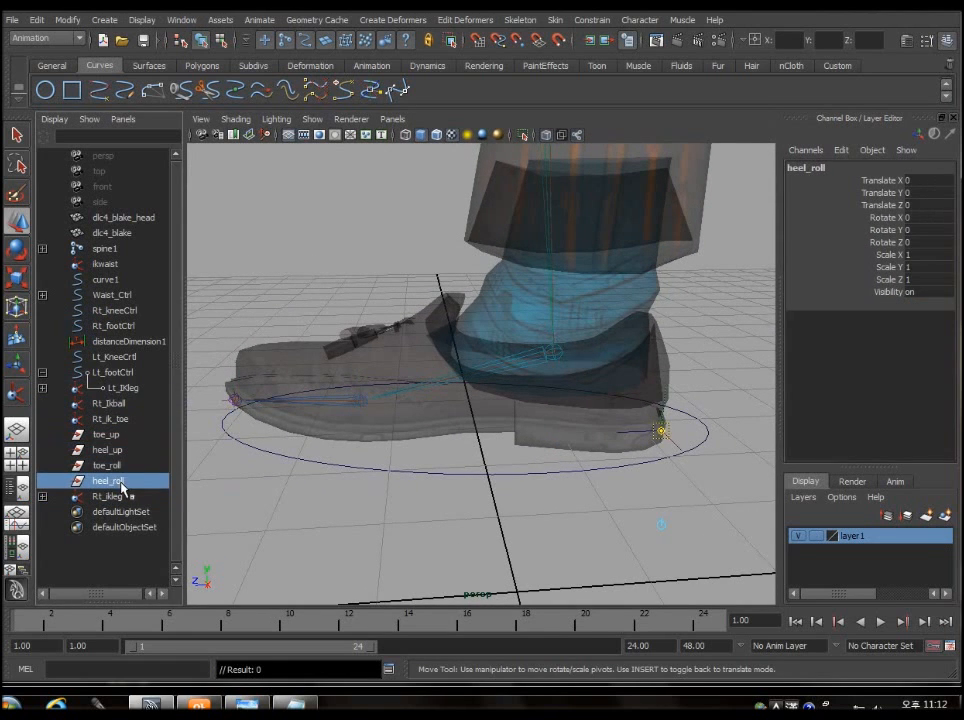
{"action": "left_click", "coordinate": [125, 449]}
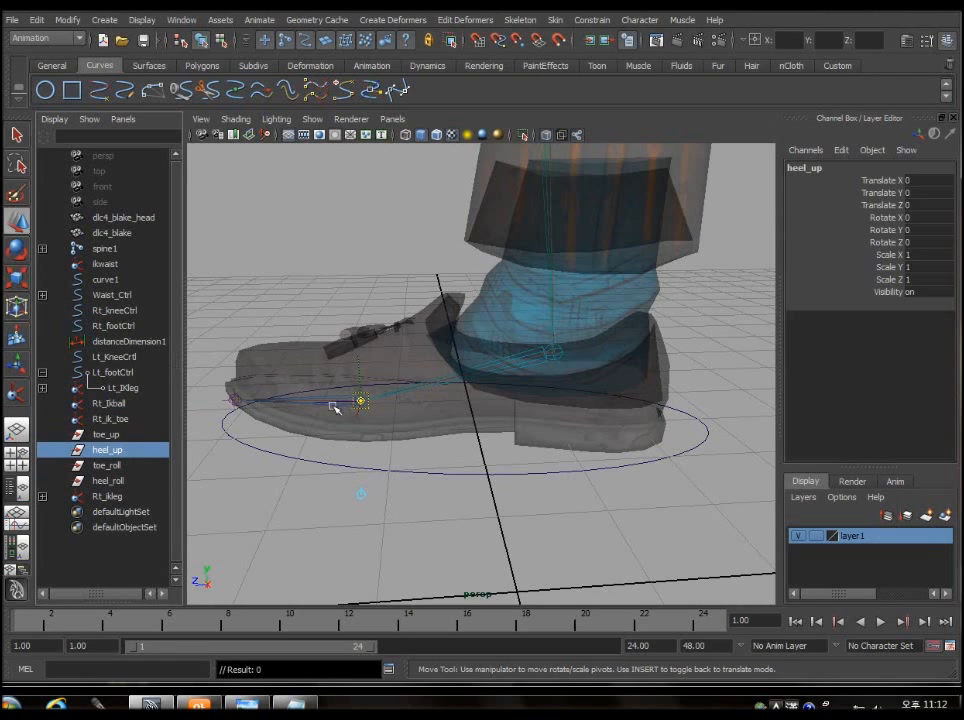
{"action": "scroll", "coordinate": [420, 470], "scroll_direction": "up", "scroll_amount": 4}
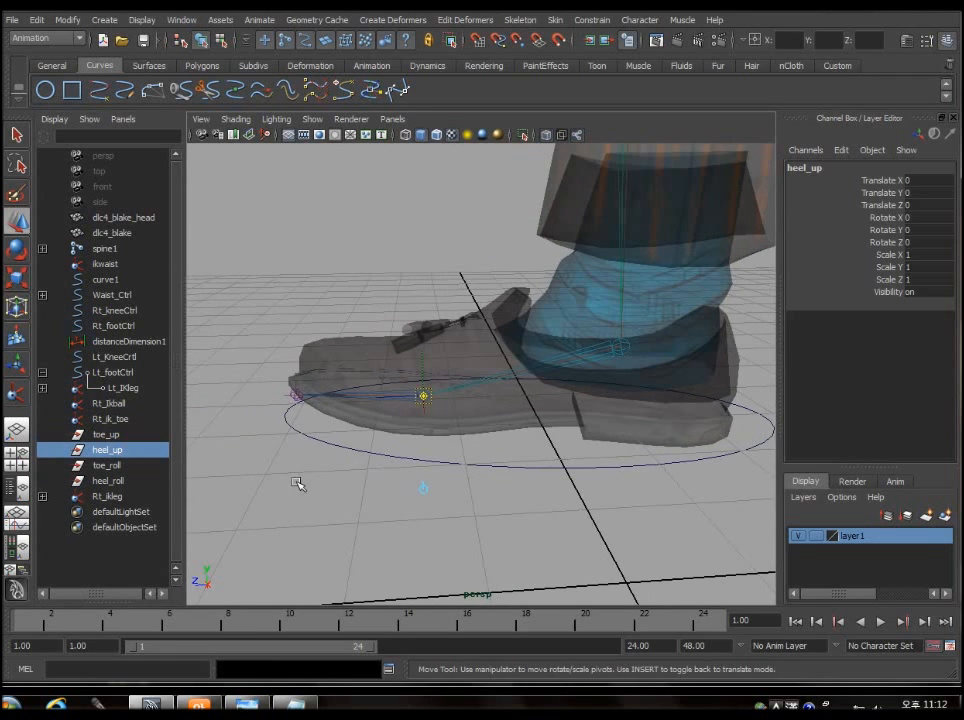
{"action": "scroll", "coordinate": [370, 465], "scroll_direction": "down", "scroll_amount": 3}
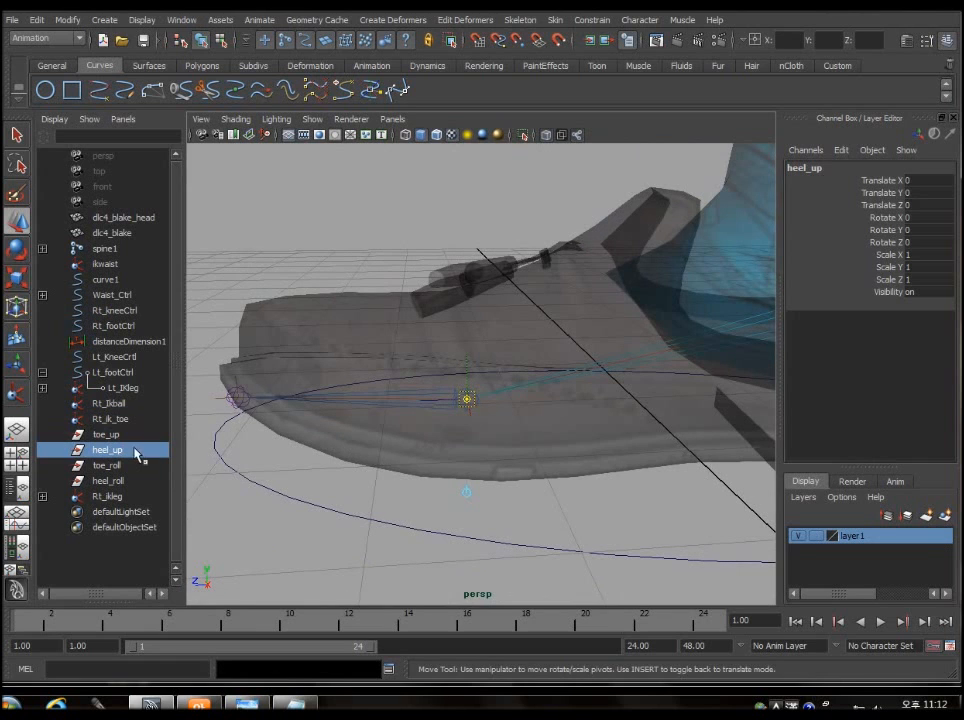
Try moving the Rt_Ikball handle upward after leaving pivot editing, and undo the move
{"action": "left_click", "coordinate": [108, 403]}
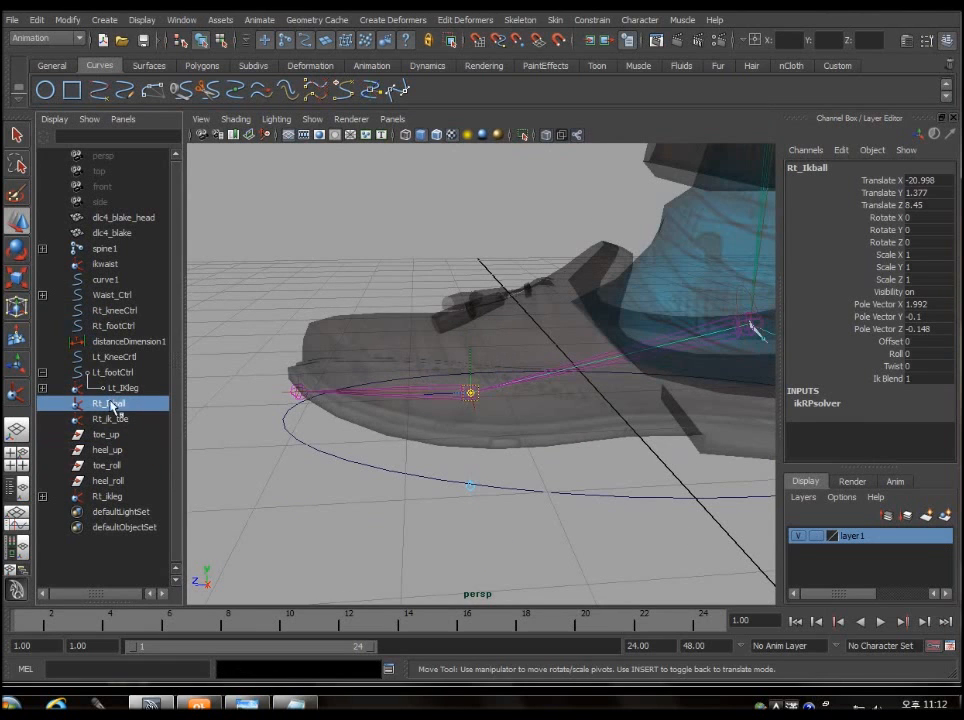
{"action": "left_click", "coordinate": [105, 419]}
{"action": "left_click", "coordinate": [114, 405]}
{"action": "key", "text": "Insert"}
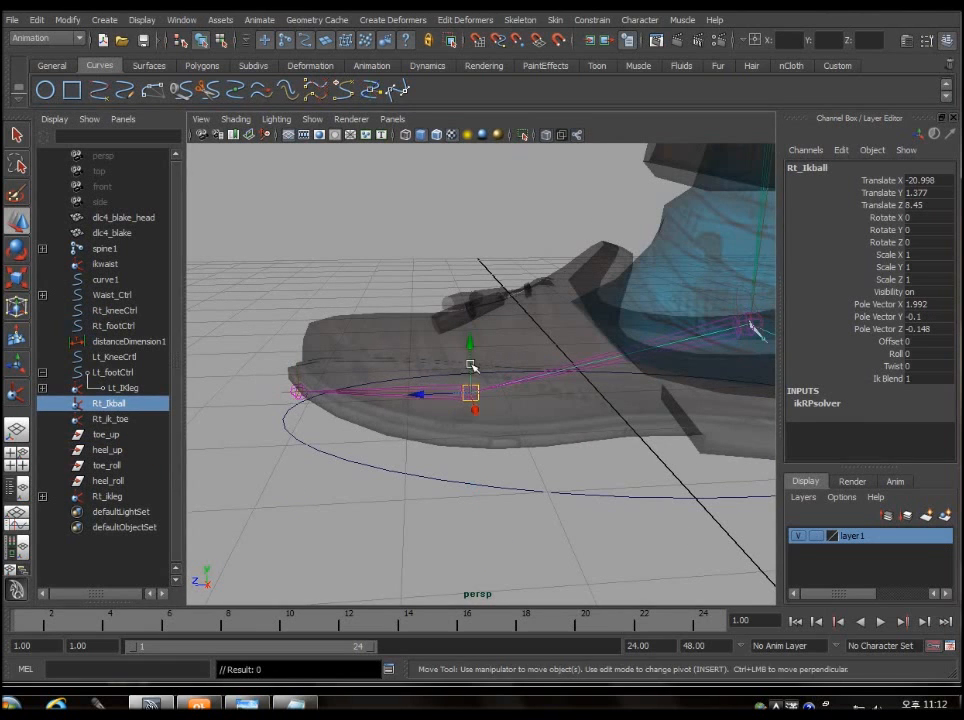
{"action": "mouse_move", "coordinate": [471, 366]}
{"action": "left_mouse_down"}
{"action": "mouse_move", "coordinate": [486, 269]}
{"action": "mouse_move", "coordinate": [480, 340]}
{"action": "left_mouse_up"}
{"action": "key", "text": "ctrl+z"}
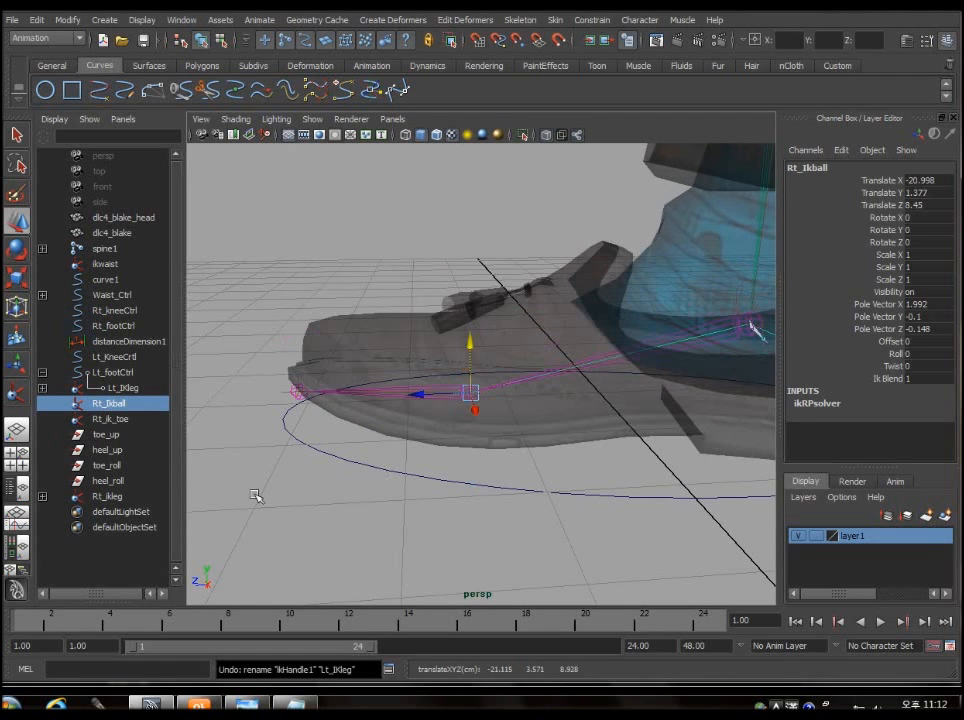
Try moving the Rt_ik_toe handle upward from the tip of the shoe, and undo the move
{"action": "left_click", "coordinate": [110, 419]}
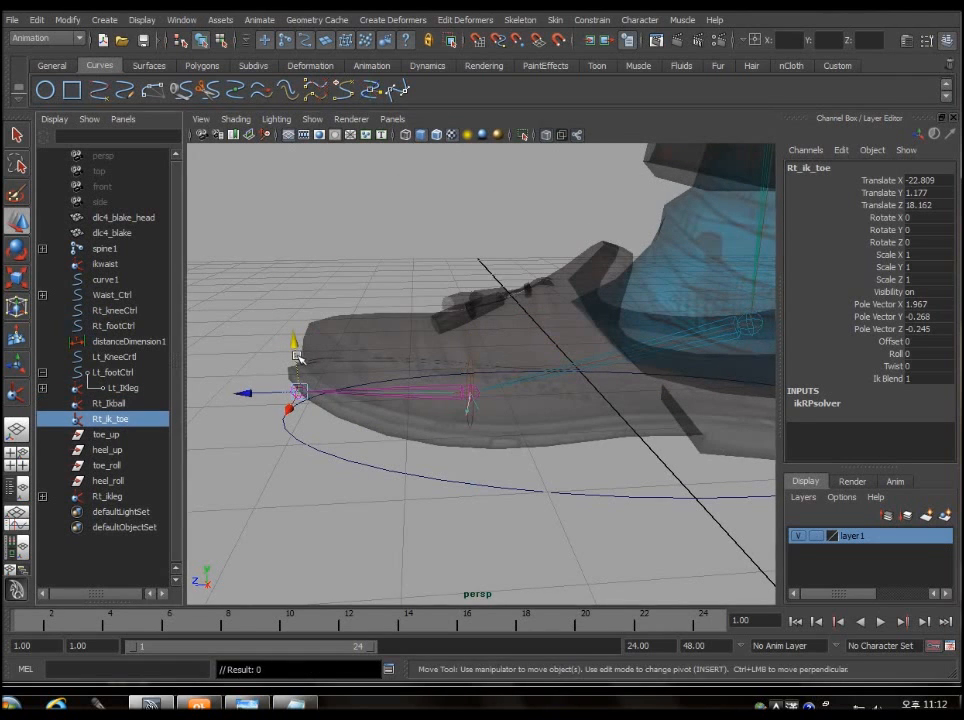
{"action": "left_click_drag", "start_coordinate": [297, 356], "coordinate": [344, 297]}
{"action": "key", "text": "ctrl+z"}
Try raising the Rt_ikleg handle at the ankle to a Translate Y of 10.765, and undo the move
{"action": "left_click", "coordinate": [108, 496]}
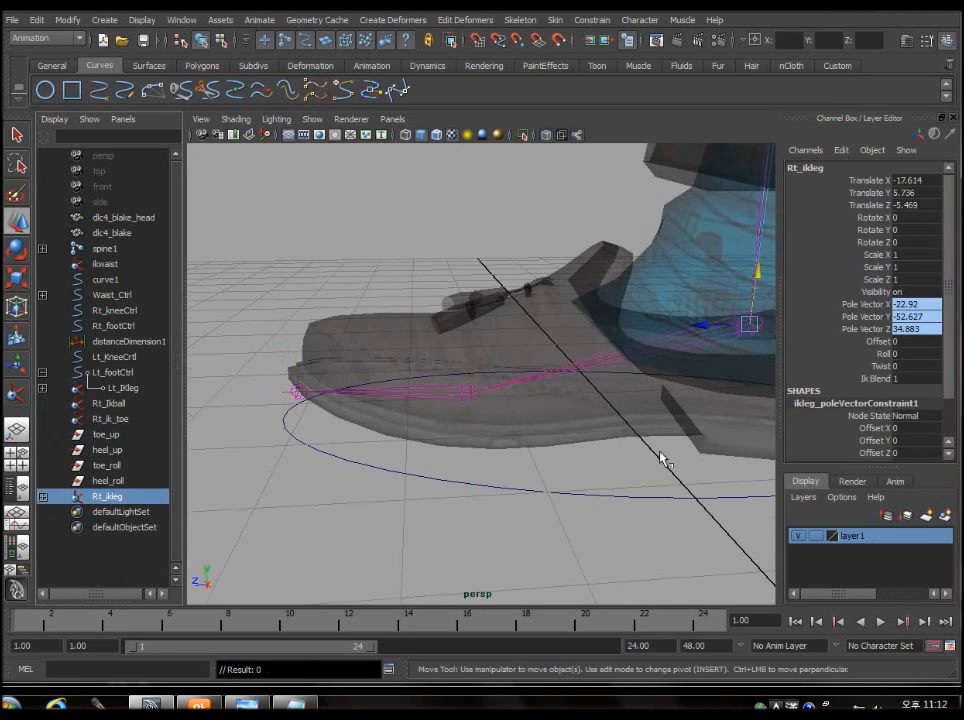
{"action": "middle_click_drag", "start_coordinate": [660, 452], "coordinate": [546, 424], "text": "alt"}
{"action": "left_click", "coordinate": [645, 225]}
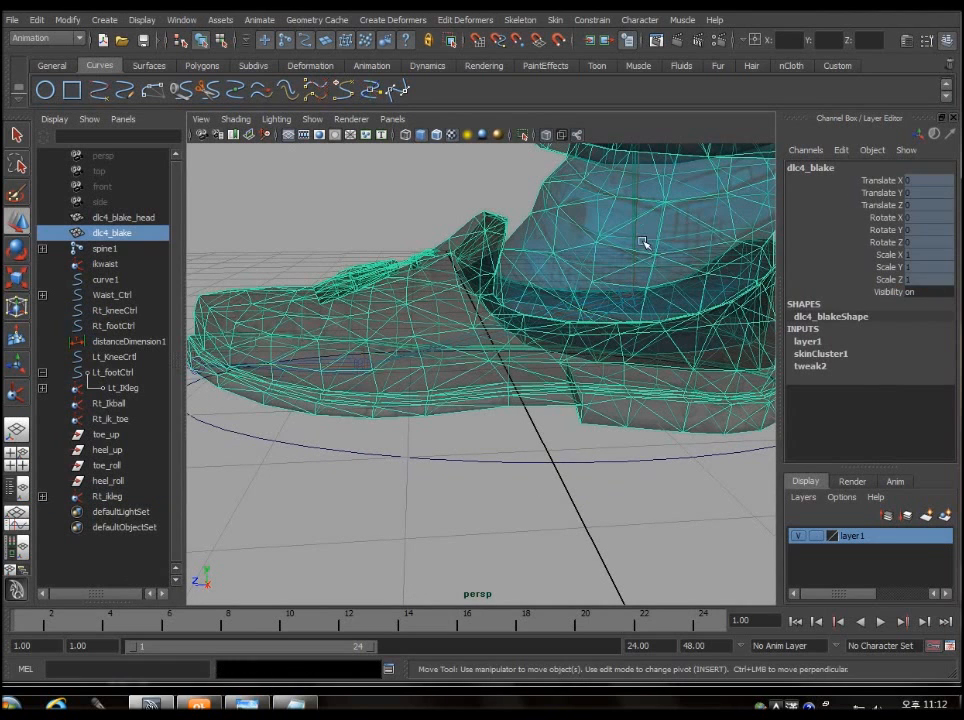
{"action": "key", "text": "ctrl+z"}
{"action": "left_click", "coordinate": [637, 261]}
{"action": "left_click", "coordinate": [95, 494]}
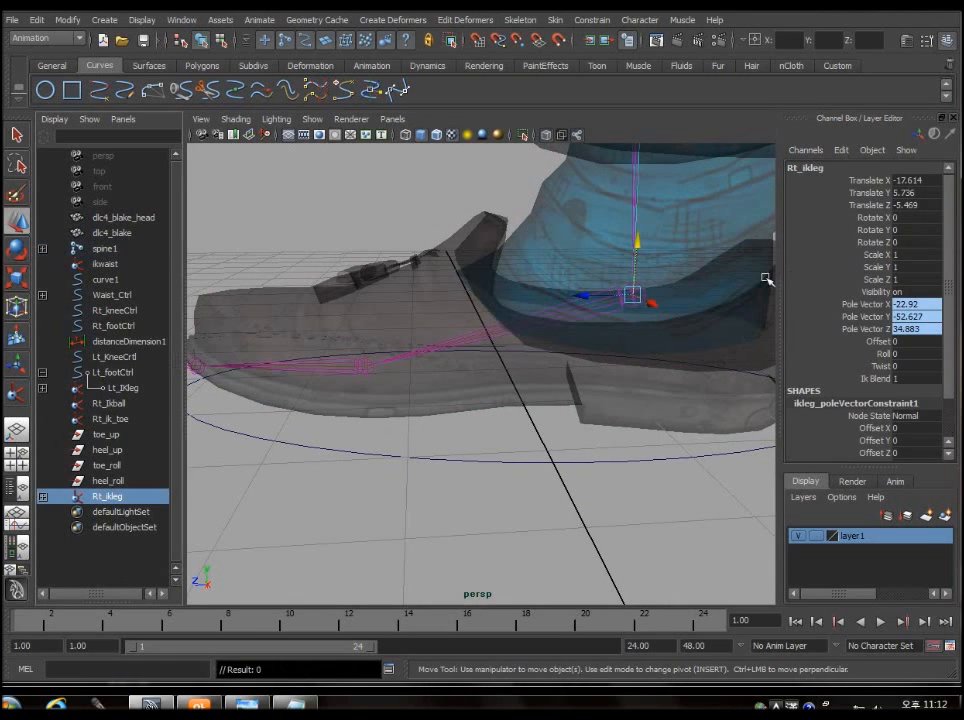
{"action": "mouse_move", "coordinate": [636, 242]}
{"action": "left_mouse_down"}
{"action": "mouse_move", "coordinate": [628, 215]}
{"action": "mouse_move", "coordinate": [626, 238]}
{"action": "left_mouse_up"}
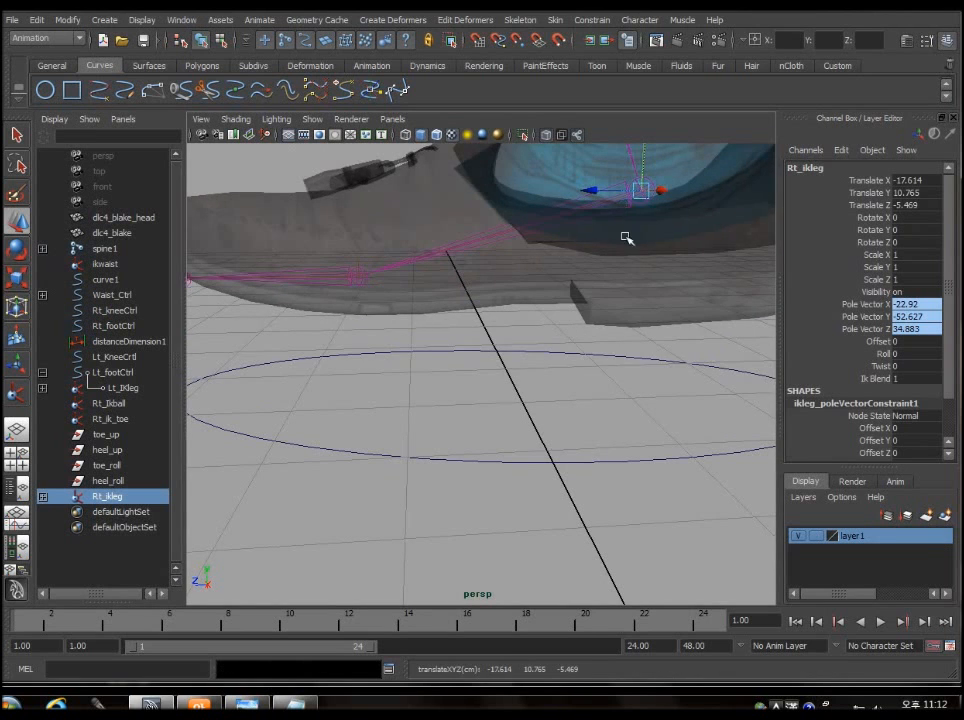
{"action": "key", "text": "ctrl+z"}
Examine the pivot positions of the toe_up and heel_up groups relative to the ball of the right foot
{"action": "left_click_drag", "start_coordinate": [581, 430], "coordinate": [626, 441], "text": "alt"}
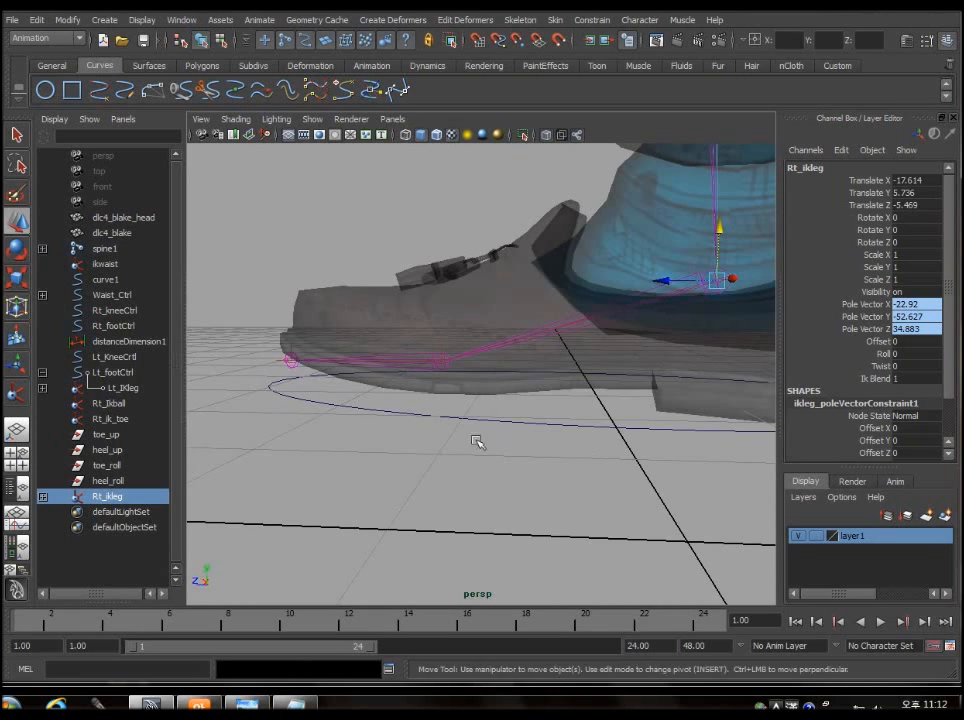
{"action": "left_click", "coordinate": [145, 437]}
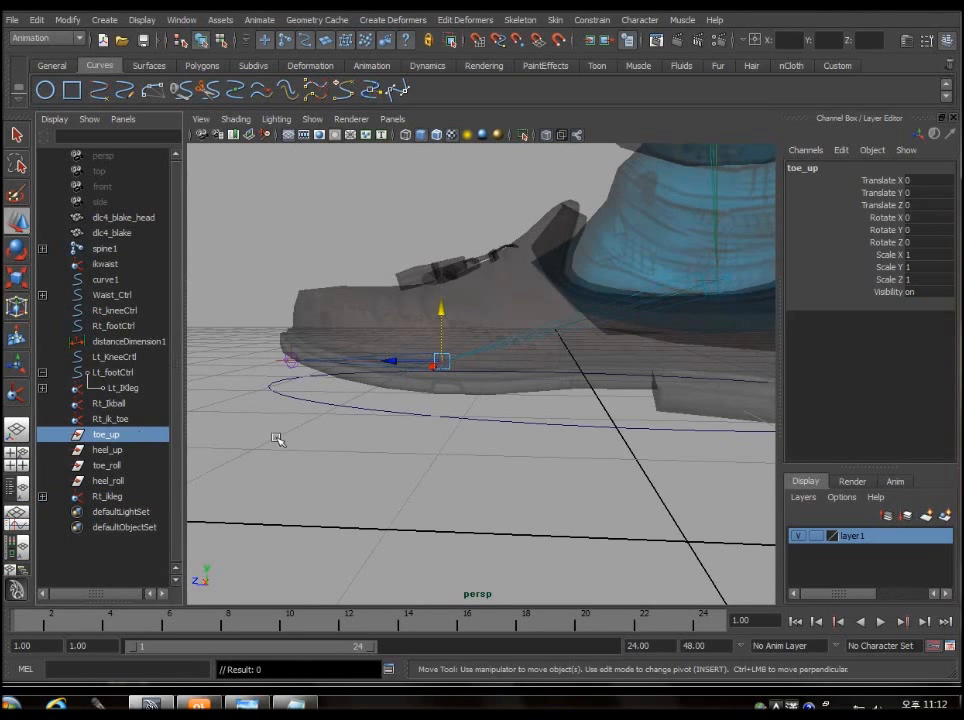
{"action": "left_click_drag", "start_coordinate": [699, 436], "coordinate": [245, 387], "text": "alt"}
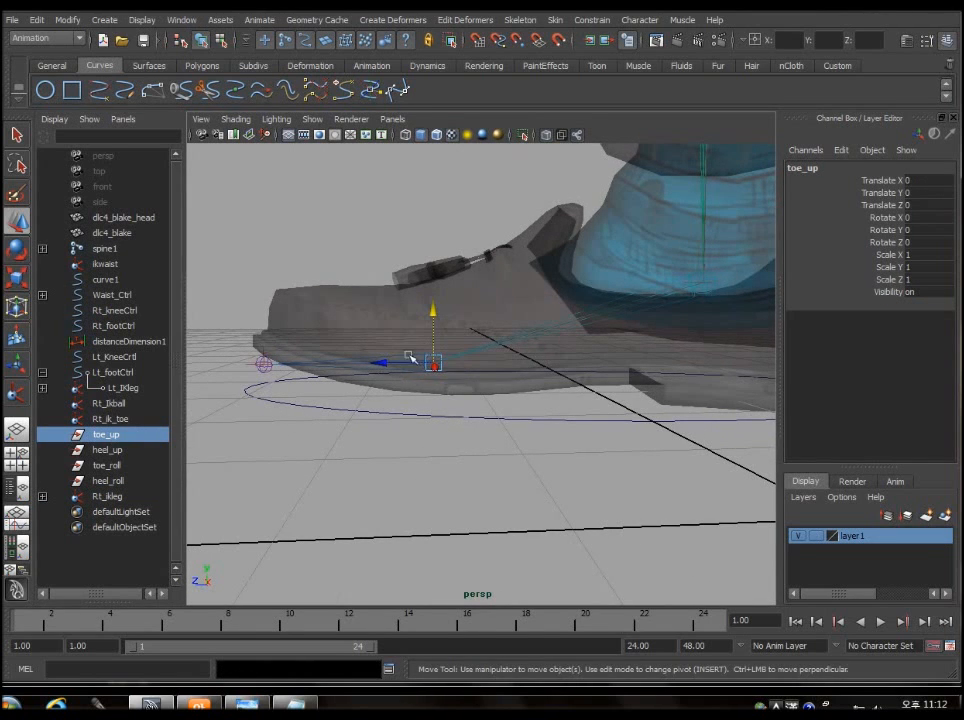
{"action": "left_click", "coordinate": [138, 452]}
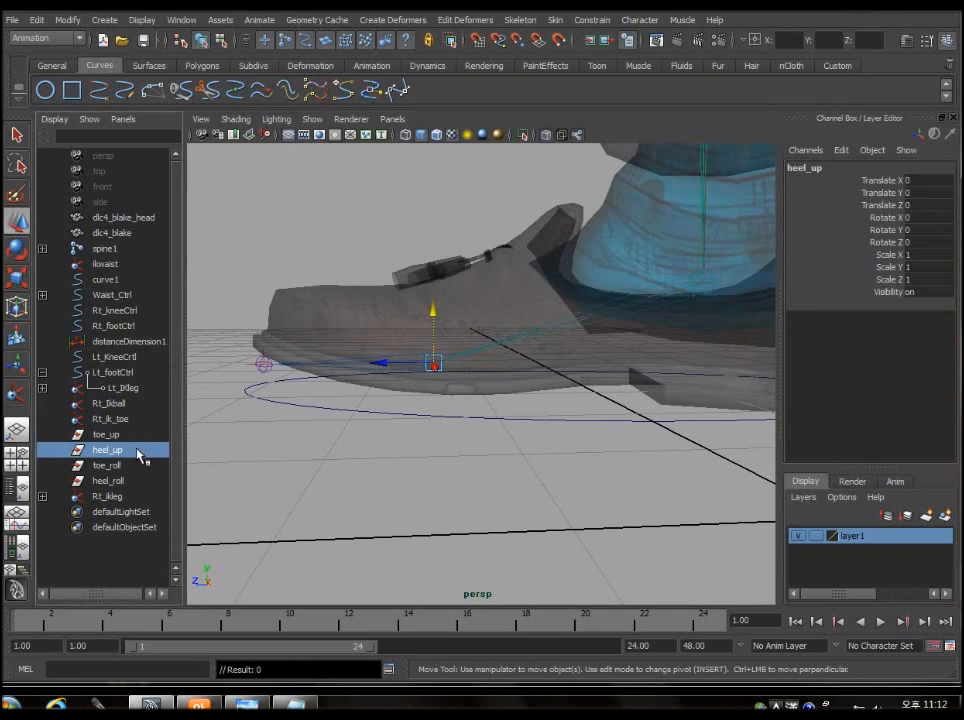
{"action": "middle_click_drag", "start_coordinate": [482, 427], "coordinate": [462, 425], "text": "alt"}
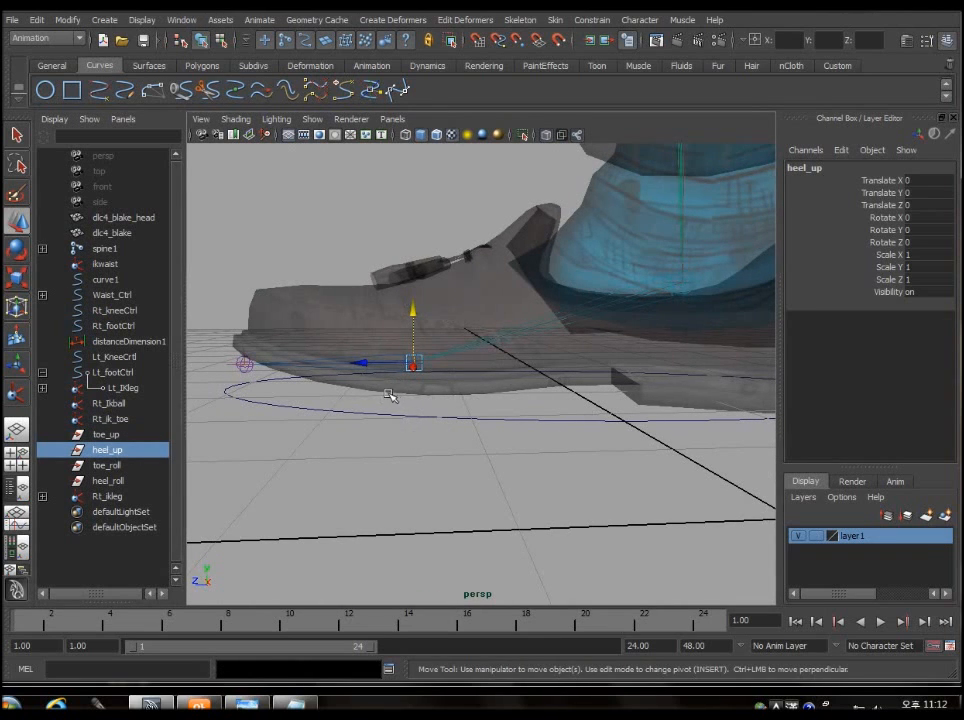
{"action": "left_click", "coordinate": [114, 436]}
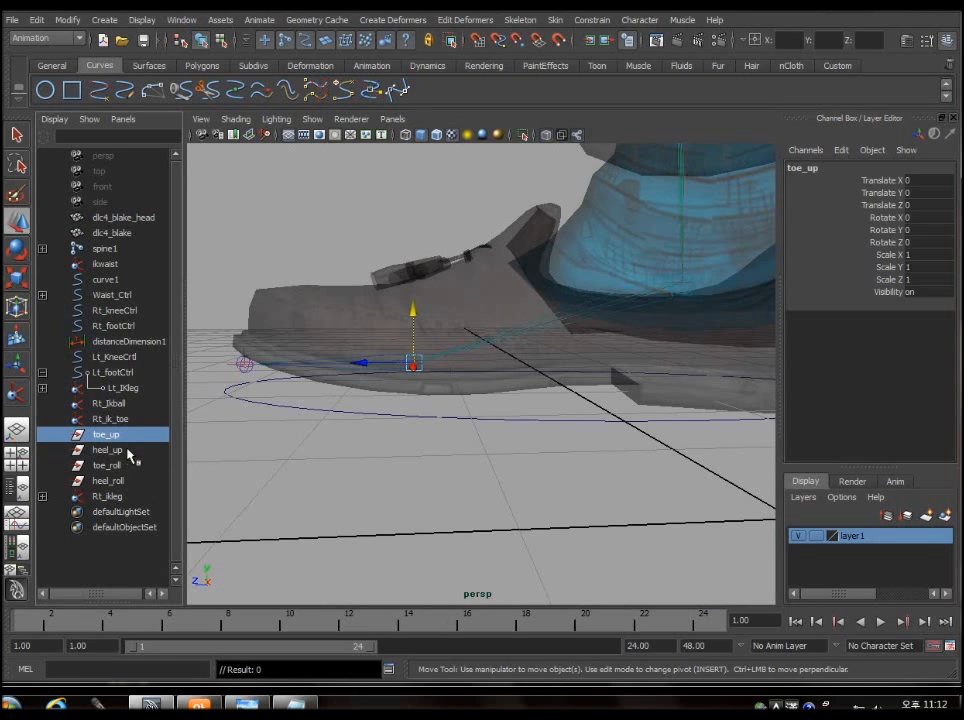
{"action": "left_click", "coordinate": [128, 451]}
{"action": "left_click_drag", "start_coordinate": [344, 472], "coordinate": [445, 446], "text": "alt"}
Examine the toe_roll and heel_roll pivots at the two ends of the right foot, and return to toe_up
{"action": "left_click", "coordinate": [120, 470]}
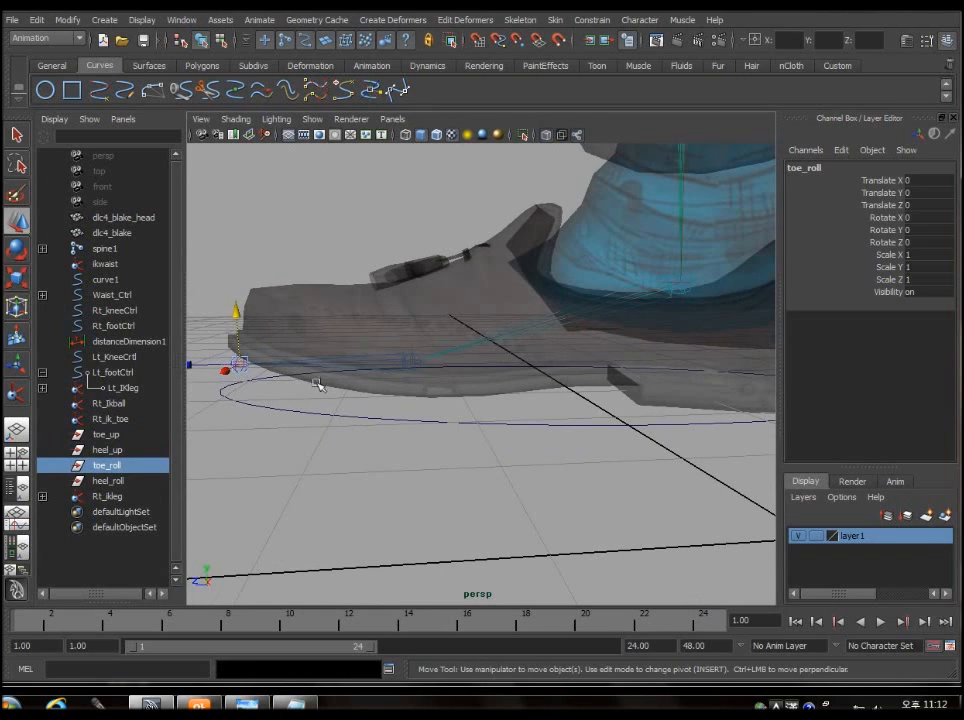
{"action": "left_click", "coordinate": [104, 481]}
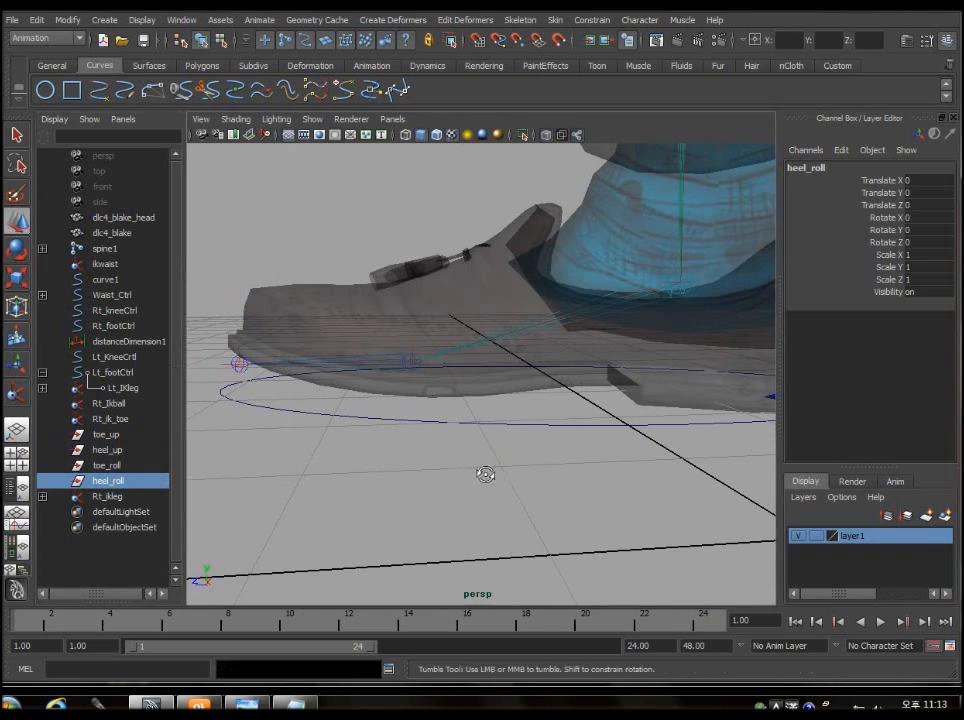
{"action": "left_click_drag", "start_coordinate": [487, 475], "coordinate": [484, 474], "text": "alt"}
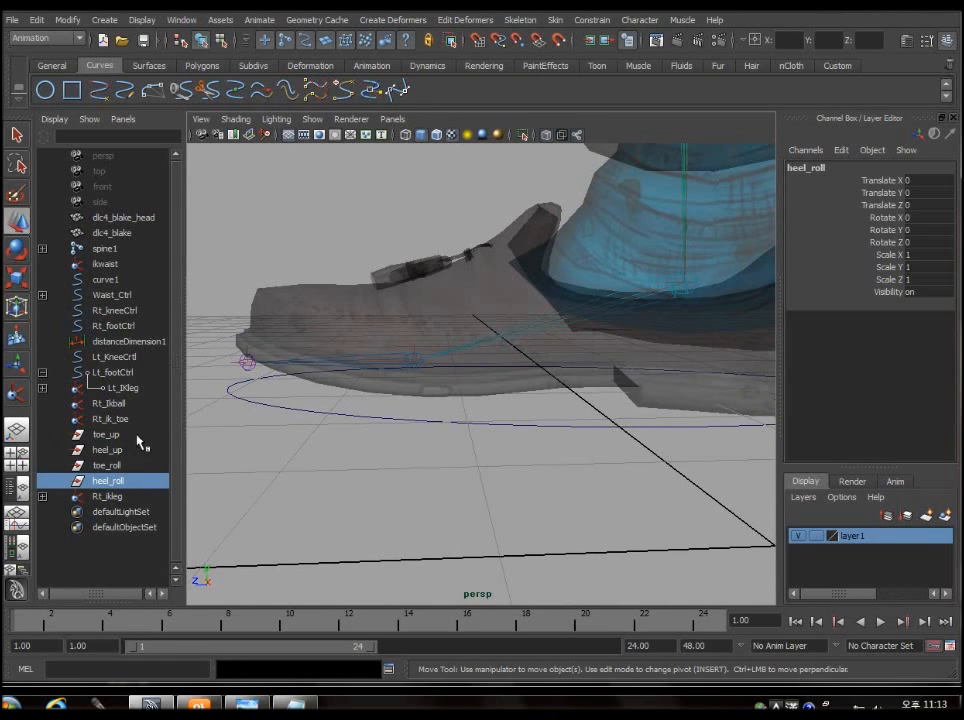
{"action": "left_click_drag", "start_coordinate": [495, 467], "coordinate": [527, 453], "text": "alt"}
{"action": "scroll", "coordinate": [507, 466], "scroll_direction": "up", "scroll_amount": 4}
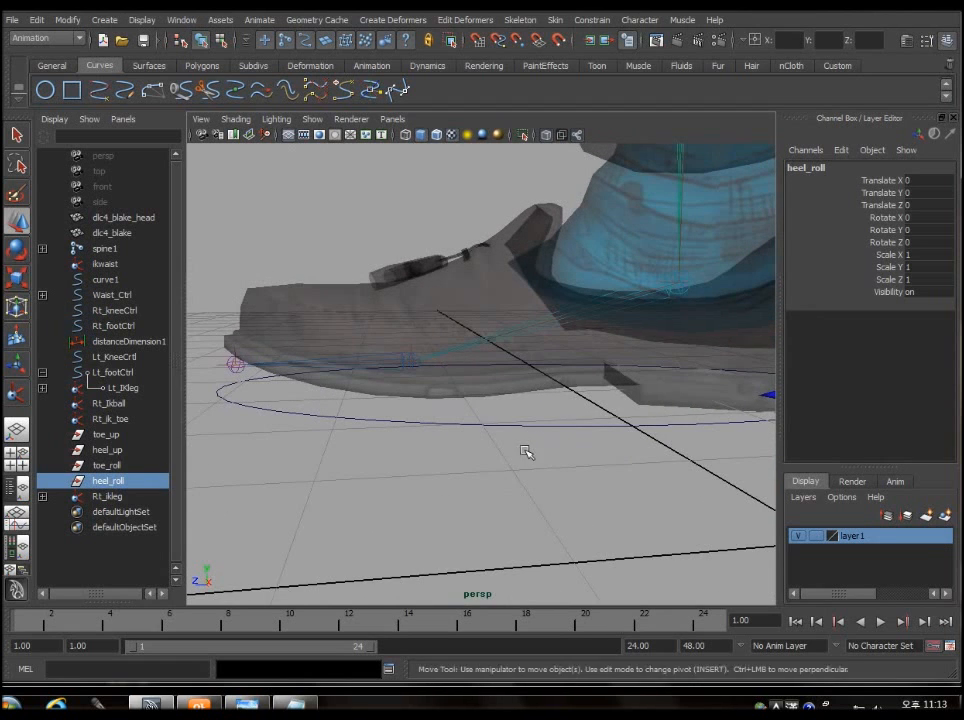
{"action": "middle_click_drag", "start_coordinate": [527, 454], "coordinate": [508, 453], "text": "alt"}
{"action": "left_click_drag", "start_coordinate": [505, 458], "coordinate": [494, 463], "text": "alt"}
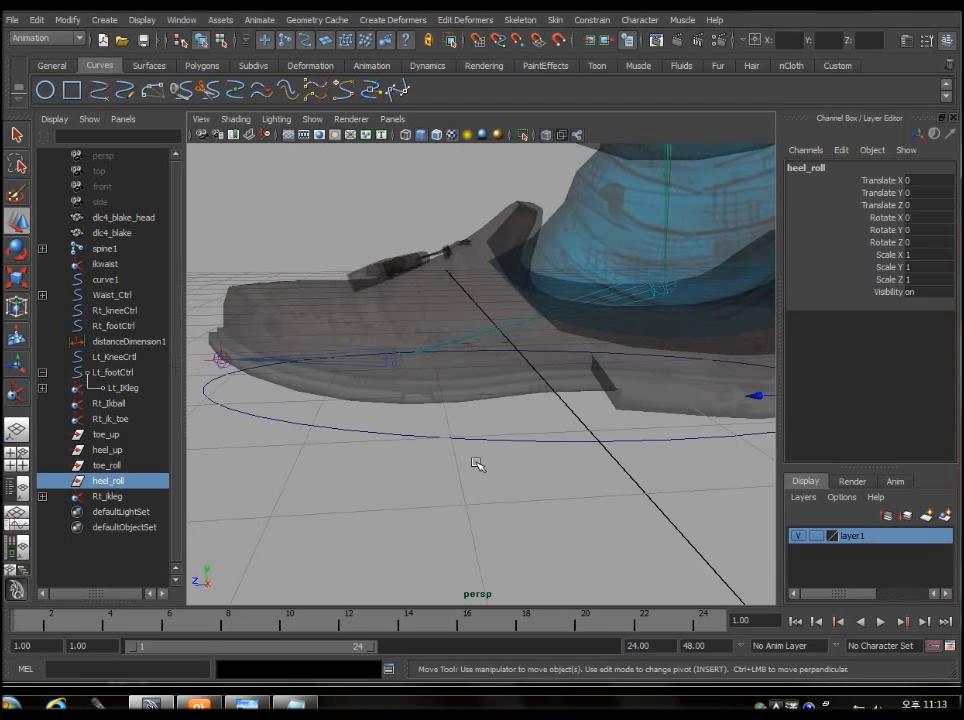
{"action": "left_click", "coordinate": [126, 438]}
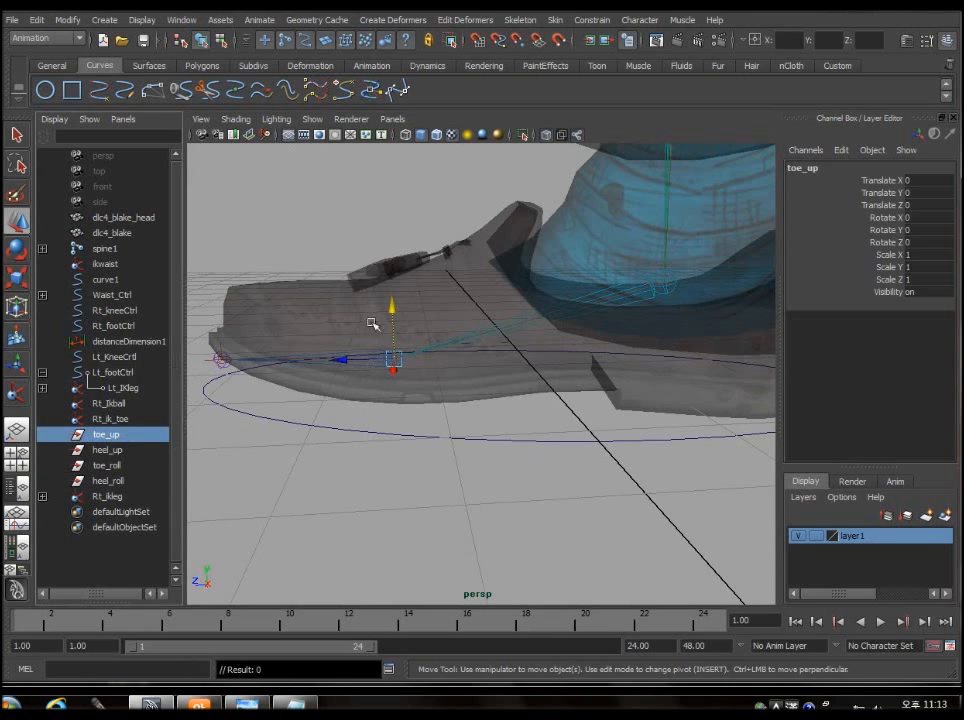
Switch to the Notepad list and append 2 to the Toe up and heel up lines and 3 to the Toe roll and heel roll lines
{"action": "left_click", "coordinate": [302, 704]}
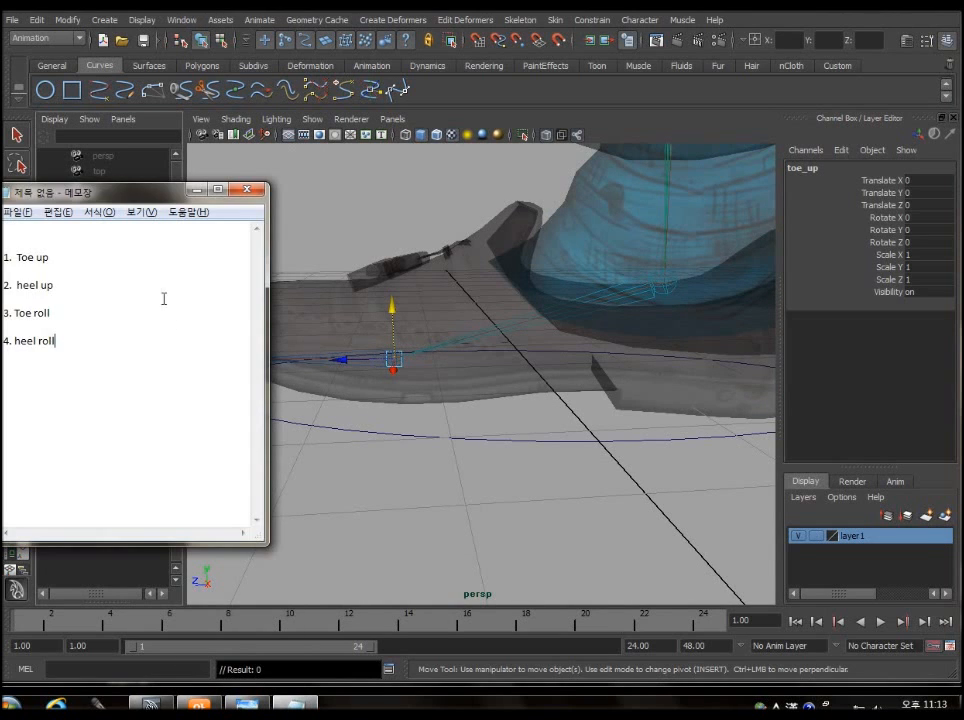
{"action": "left_click_drag", "start_coordinate": [110, 188], "coordinate": [698, 216]}
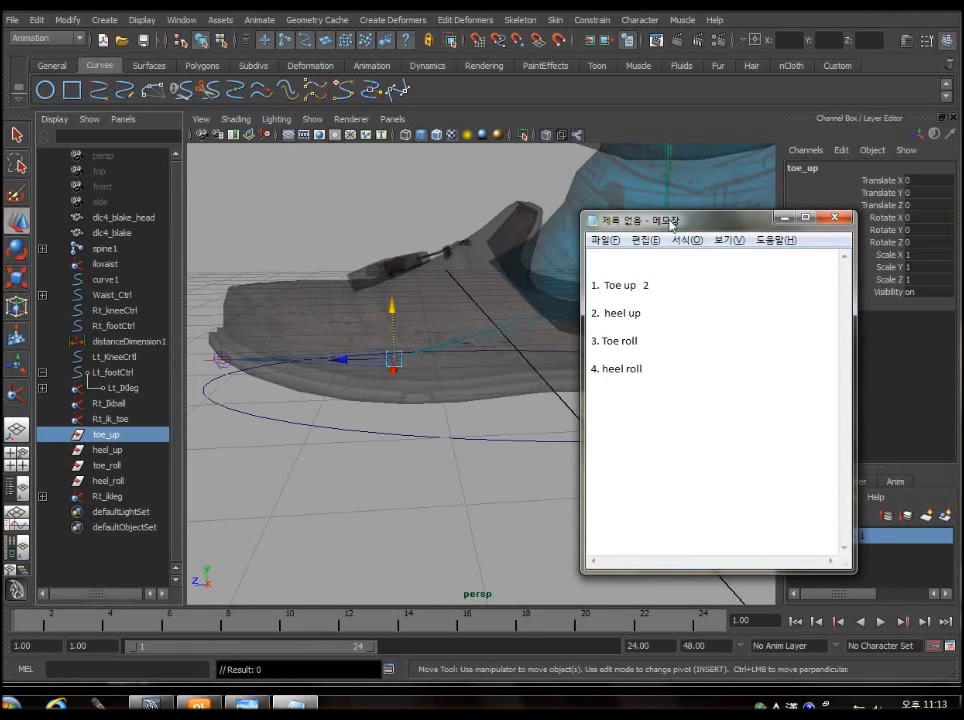
{"action": "left_click_drag", "start_coordinate": [672, 224], "coordinate": [178, 406]}
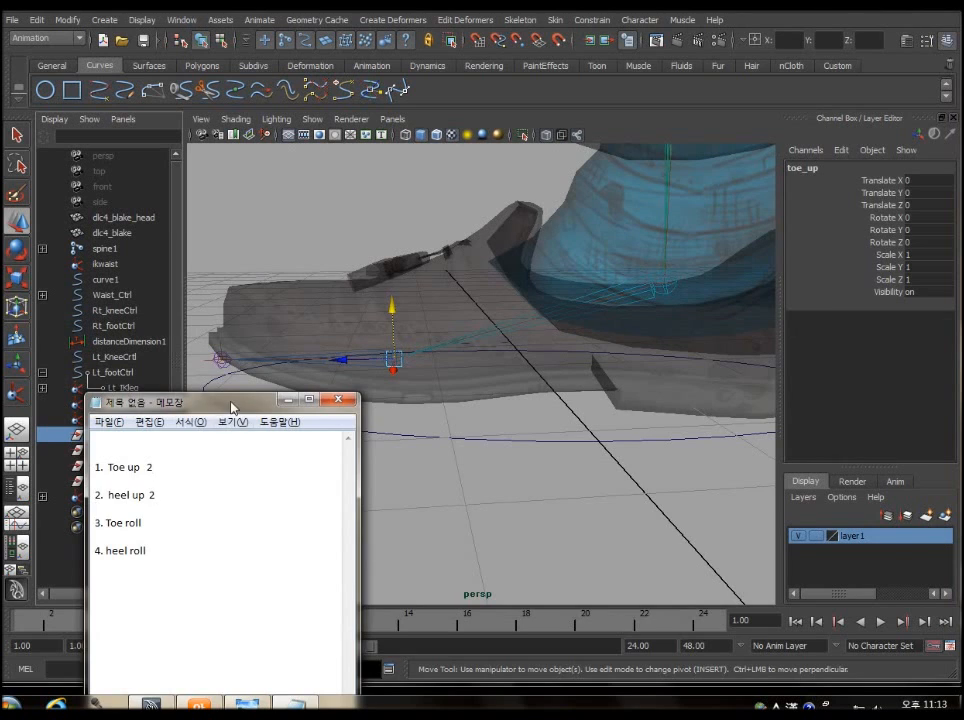
{"action": "left_click_drag", "start_coordinate": [232, 407], "coordinate": [624, 463]}
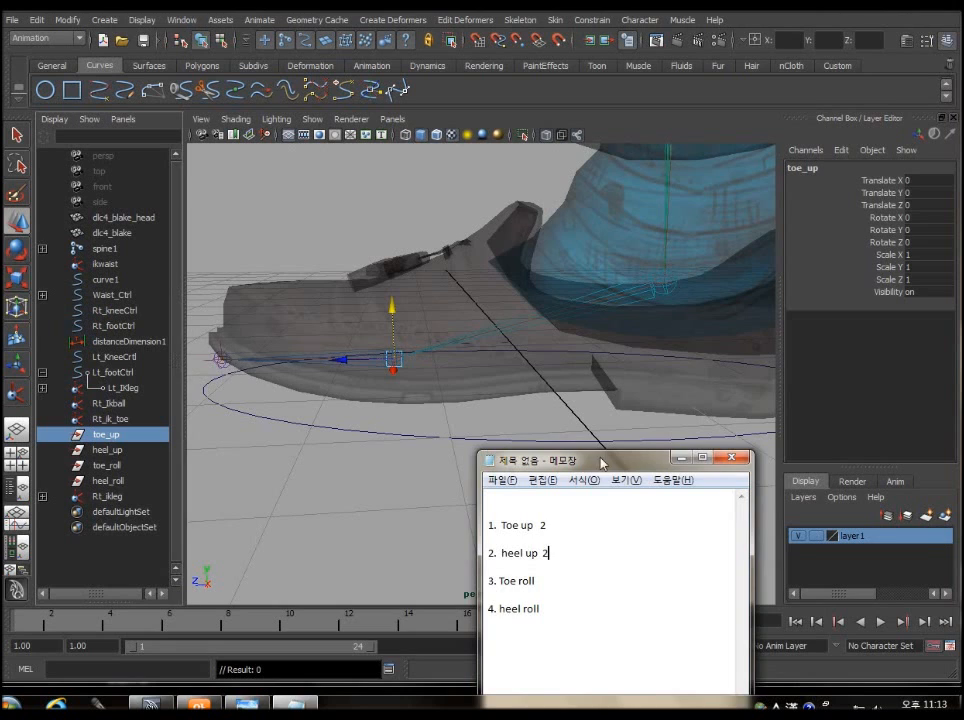
{"action": "left_click_drag", "start_coordinate": [605, 458], "coordinate": [372, 485]}
{"action": "type", "text": "3"}
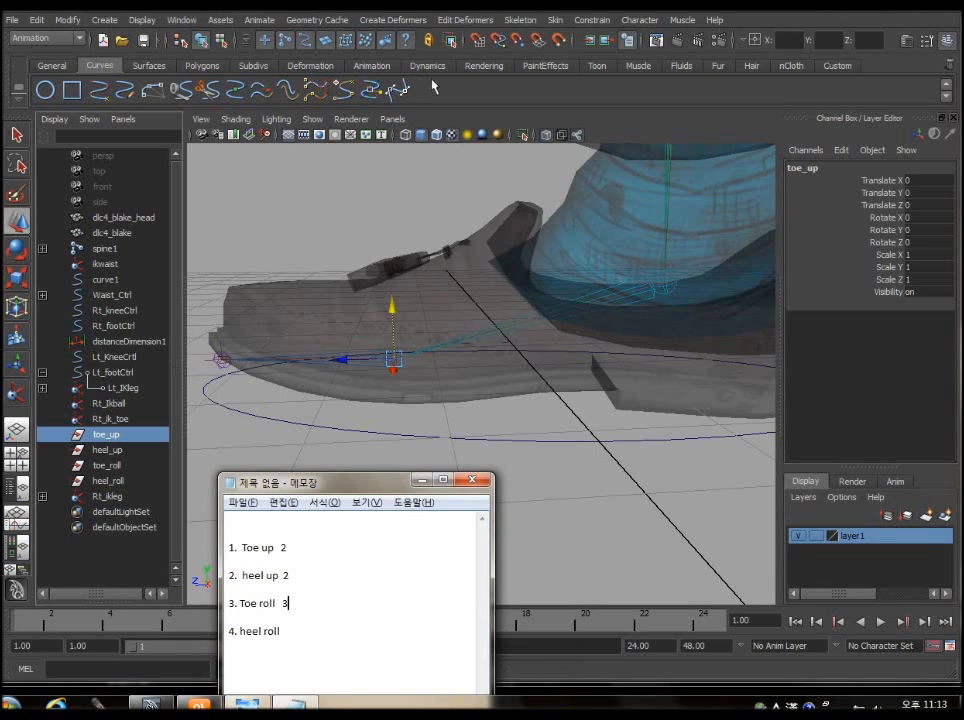
{"action": "left_click_drag", "start_coordinate": [300, 481], "coordinate": [376, 242]}
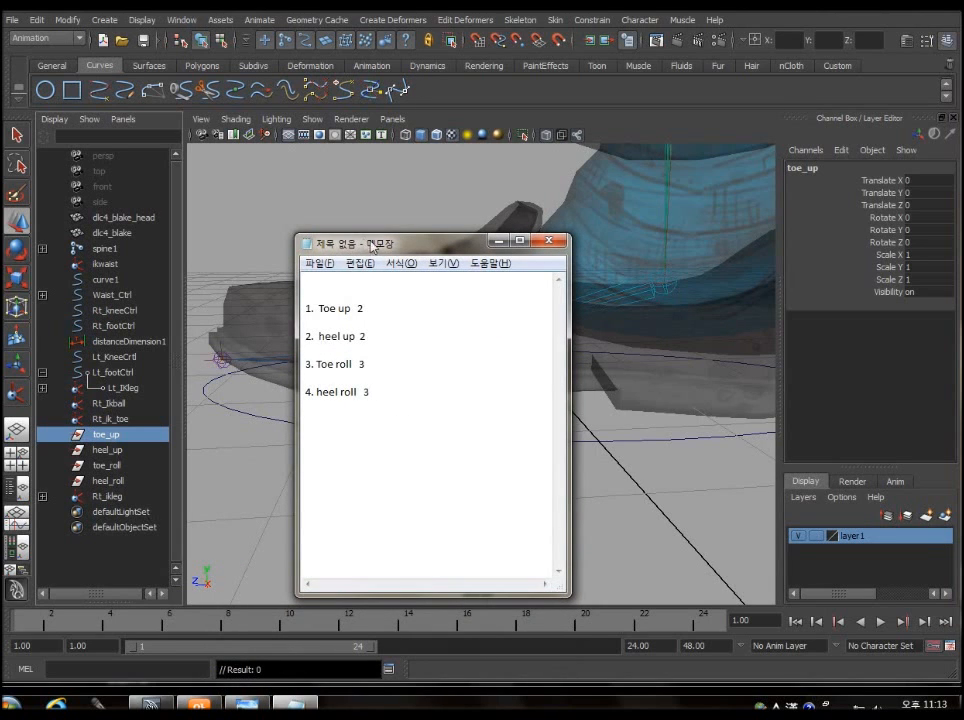
{"action": "left_click_drag", "start_coordinate": [372, 245], "coordinate": [318, 209]}
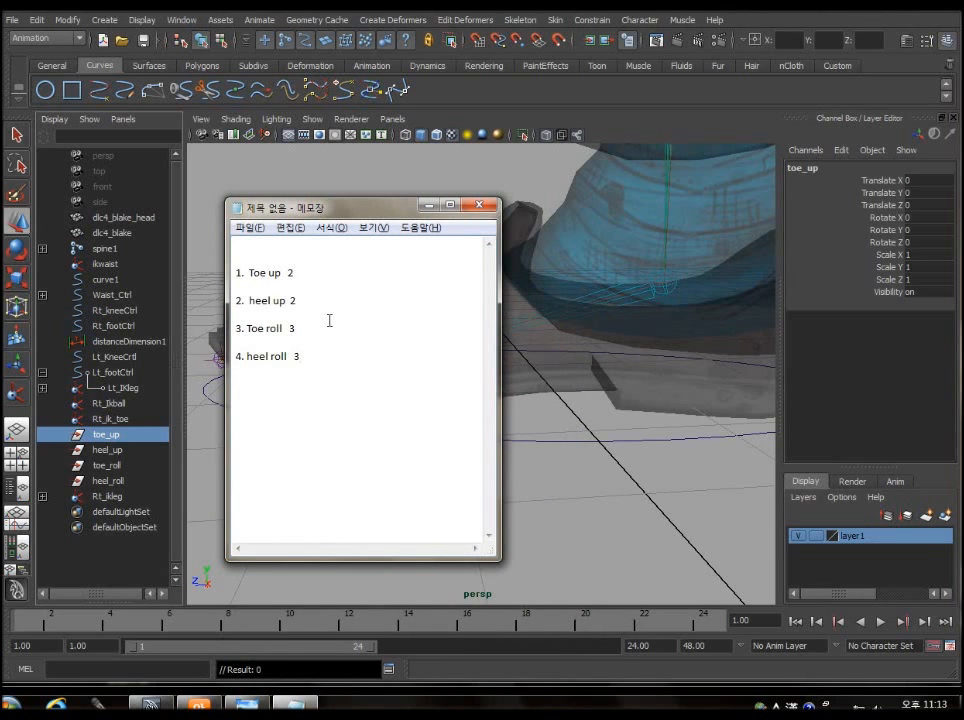
Insert four blank lines between the heel up and Toe roll entries to separate the list into two pairs
{"action": "left_click_drag", "start_coordinate": [335, 363], "coordinate": [184, 205]}
{"action": "left_click_drag", "start_coordinate": [358, 205], "coordinate": [396, 224]}
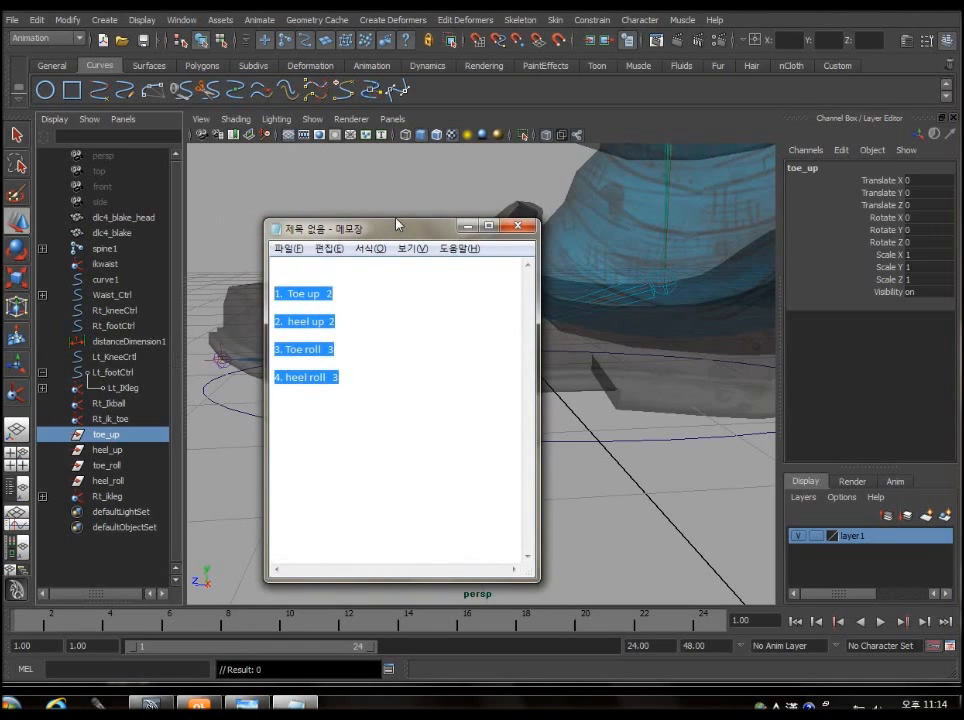
{"action": "left_click", "coordinate": [413, 389]}
{"action": "left_click_drag", "start_coordinate": [413, 389], "coordinate": [364, 369]}
{"action": "left_click", "coordinate": [368, 339]}
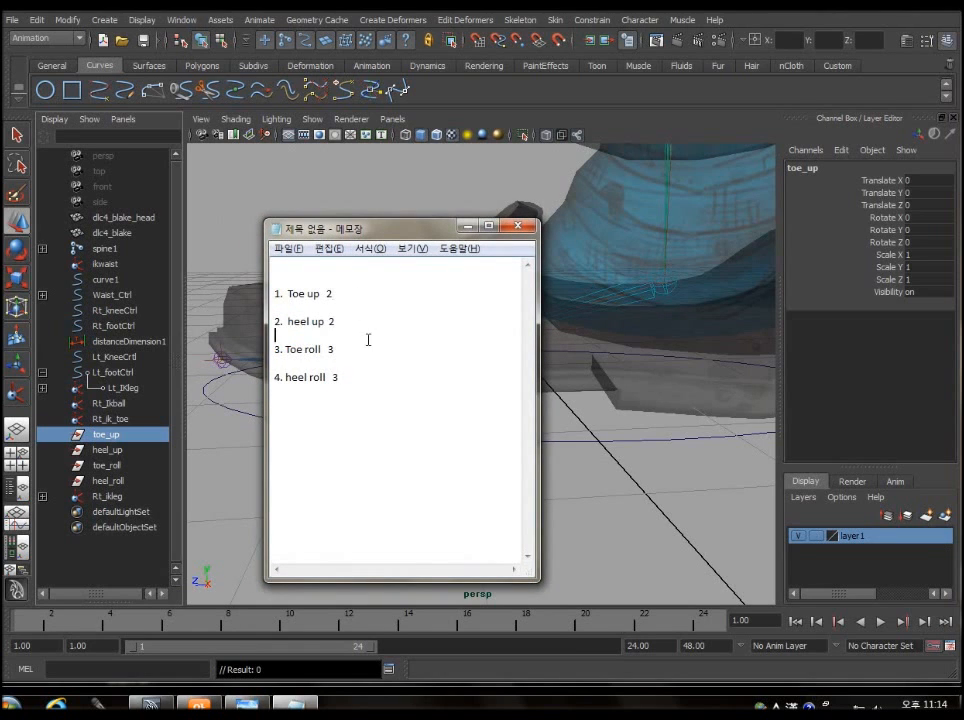
{"action": "key", "text": "Return"}
{"action": "key", "text": "Return"}
{"action": "key", "text": "Return"}
{"action": "key", "text": "Return"}
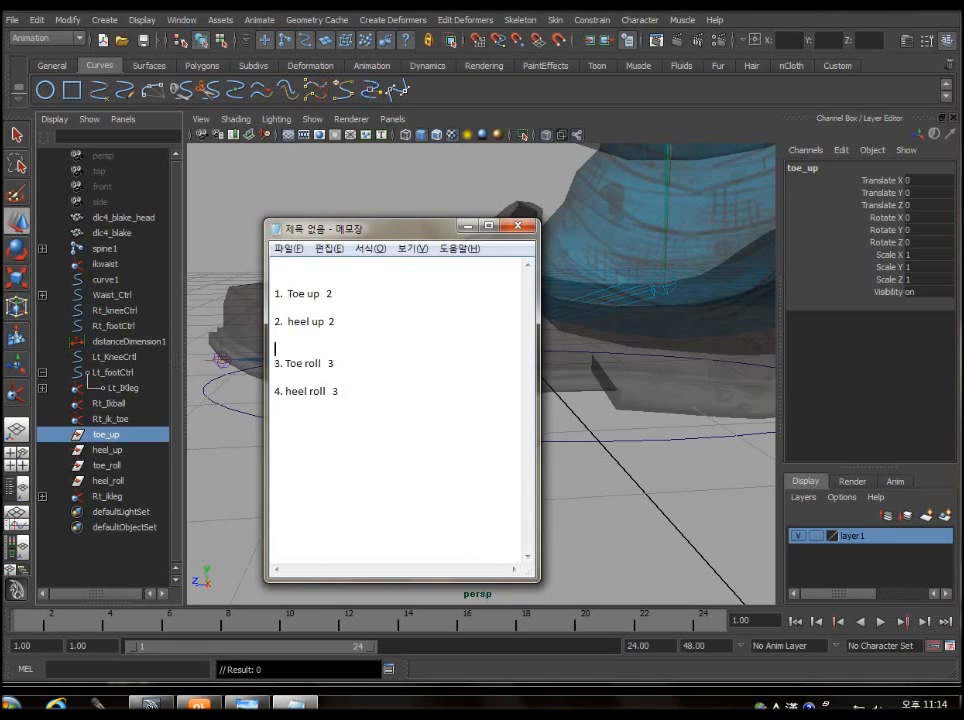
Add the note "같은 레벨" on the line directly below the heel up entry
{"action": "left_click_drag", "start_coordinate": [362, 321], "coordinate": [245, 289]}
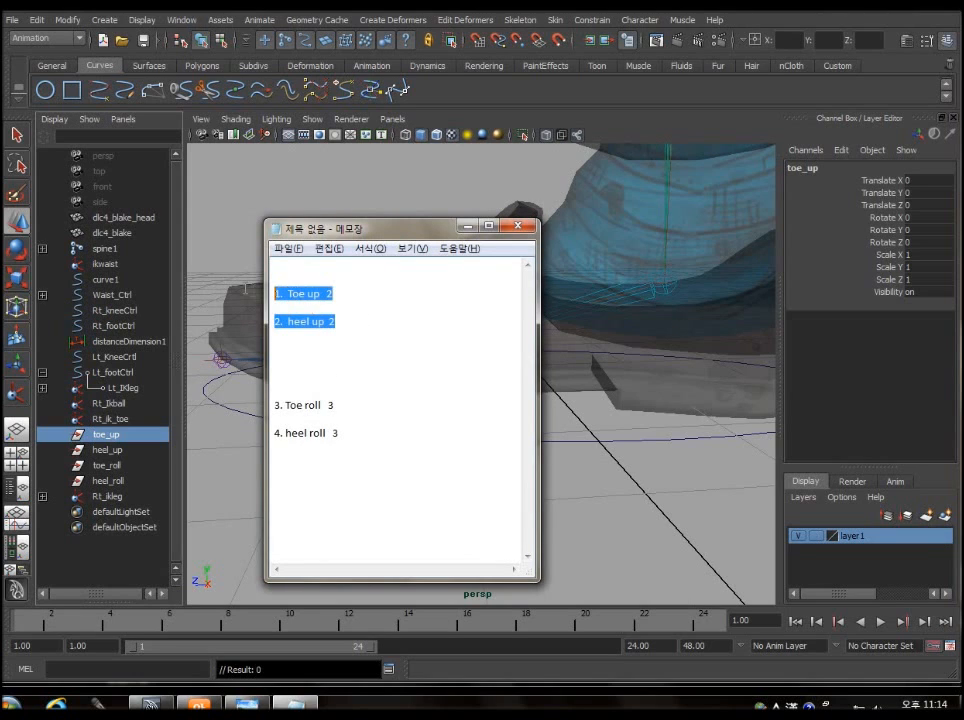
{"action": "left_click", "coordinate": [363, 309]}
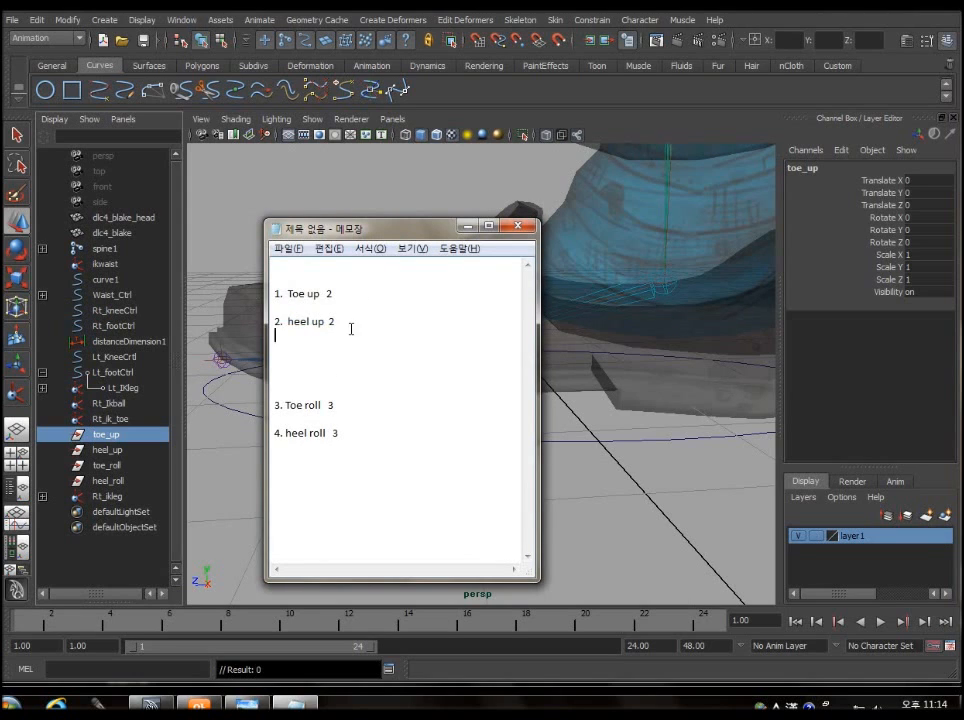
{"action": "key", "text": "BackSpace"}
{"action": "key", "text": "Hangul"}
{"action": "type", "text": "ㅔ"}
{"action": "type", "text": "은"}
{"action": "type", "text": "ㅔㄹ"}
Set the Notepad font size to 18, and move and enlarge the window to fit the text
{"action": "left_click_drag", "start_coordinate": [396, 434], "coordinate": [276, 292]}
{"action": "left_click", "coordinate": [370, 248]}
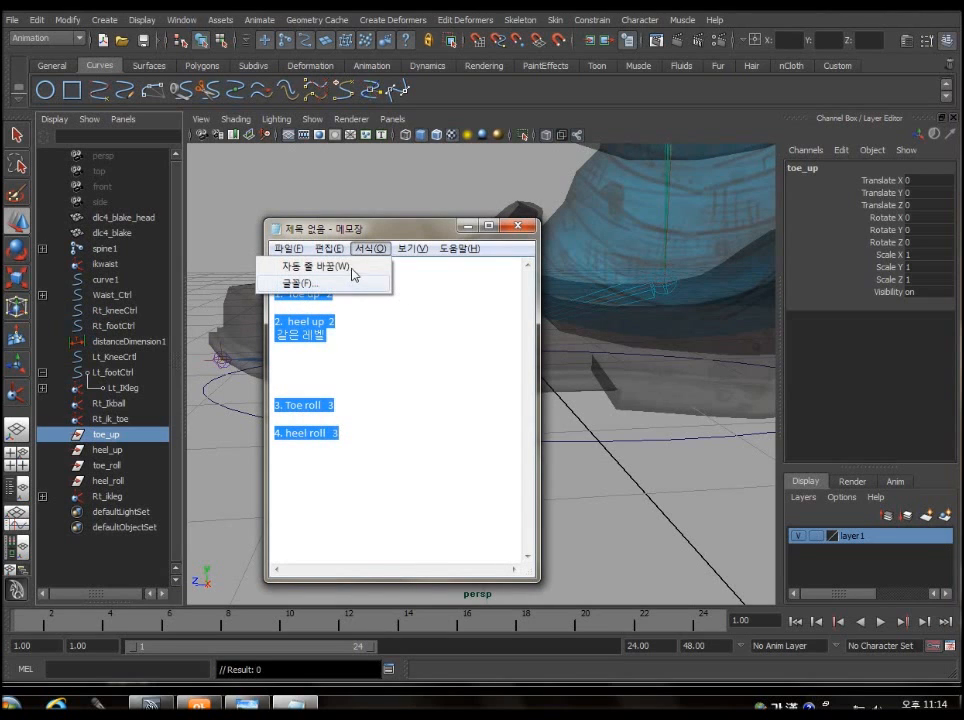
{"action": "left_click", "coordinate": [361, 284]}
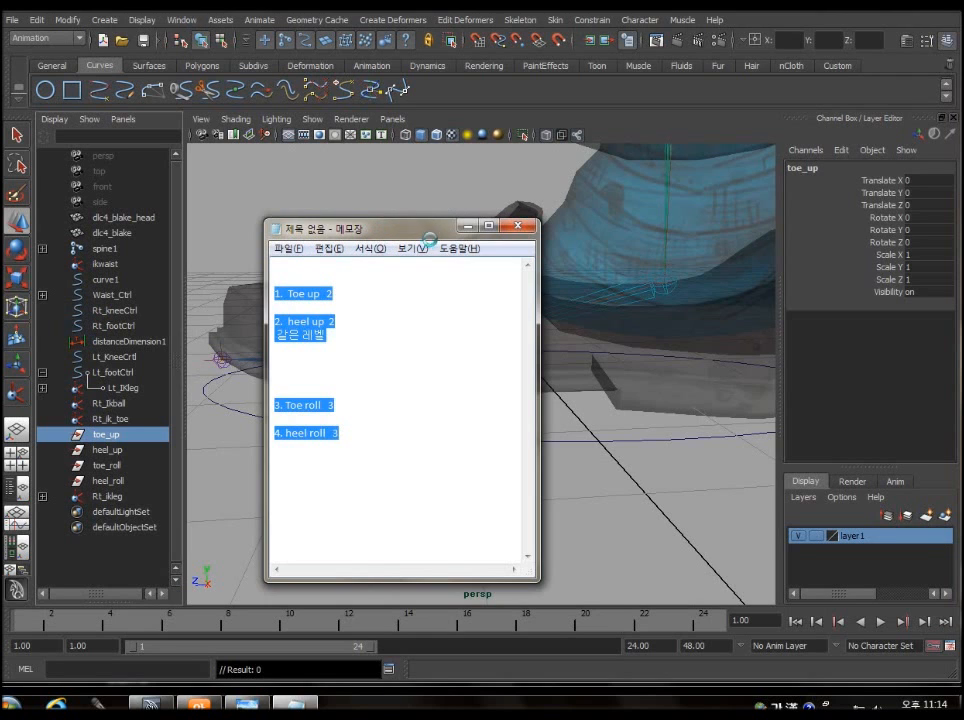
{"action": "left_click", "coordinate": [569, 439]}
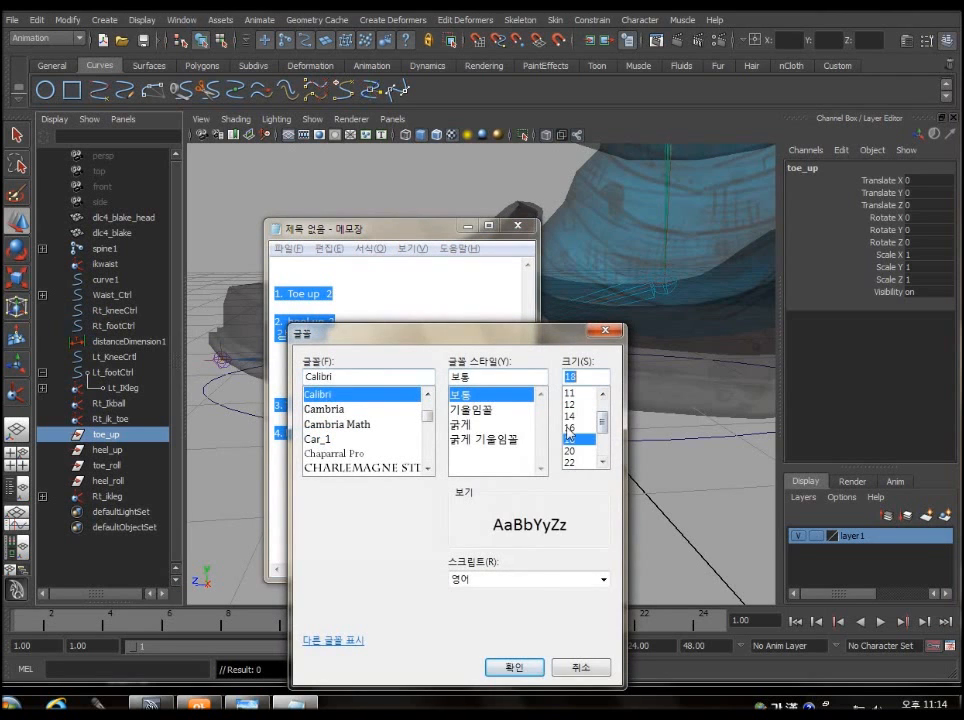
{"action": "left_click", "coordinate": [511, 666]}
{"action": "left_click_drag", "start_coordinate": [456, 235], "coordinate": [444, 152]}
{"action": "left_click_drag", "start_coordinate": [522, 494], "coordinate": [561, 575]}
Add the note "같은 레벨" on the line directly below the heel roll entry
{"action": "left_click", "coordinate": [405, 492]}
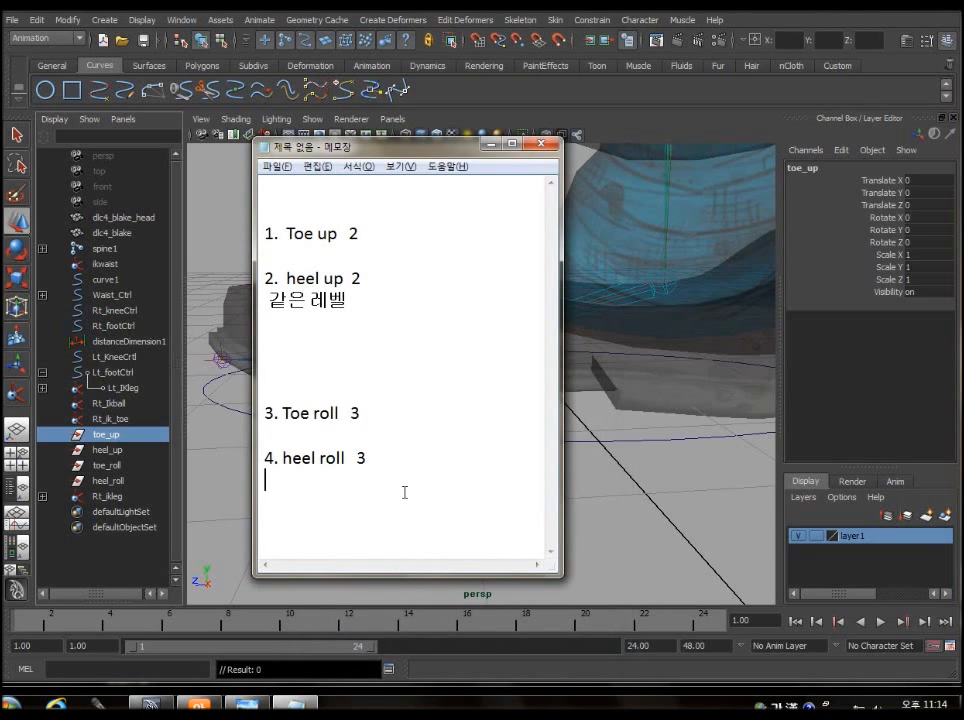
{"action": "key", "text": "Return"}
{"action": "type", "text": "같은레벨"}
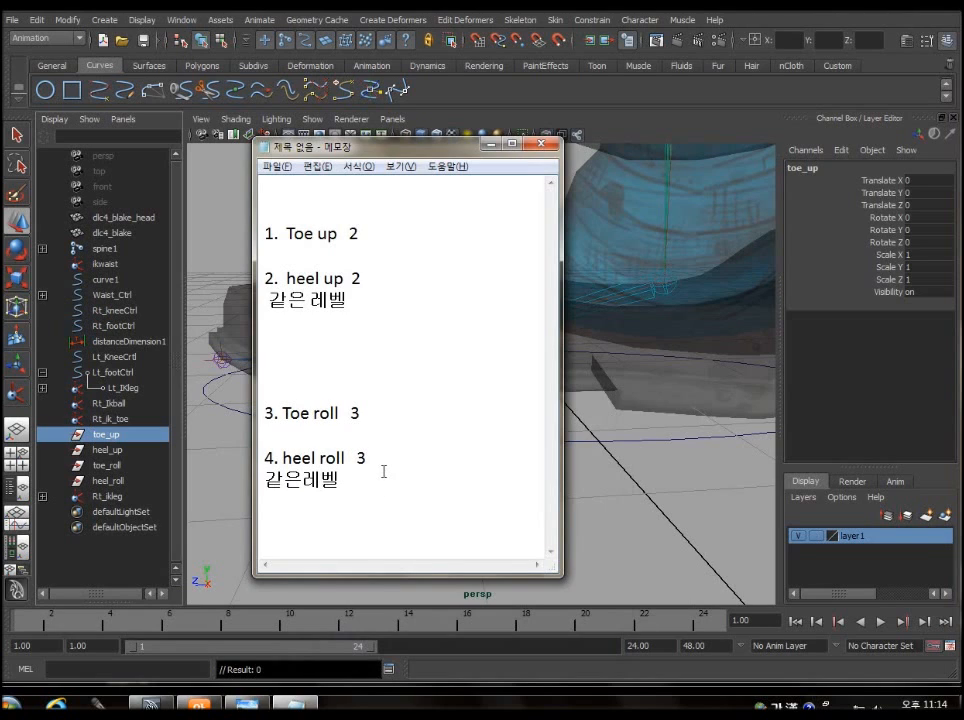
{"action": "left_click", "coordinate": [302, 477]}
{"action": "left_click", "coordinate": [401, 494]}
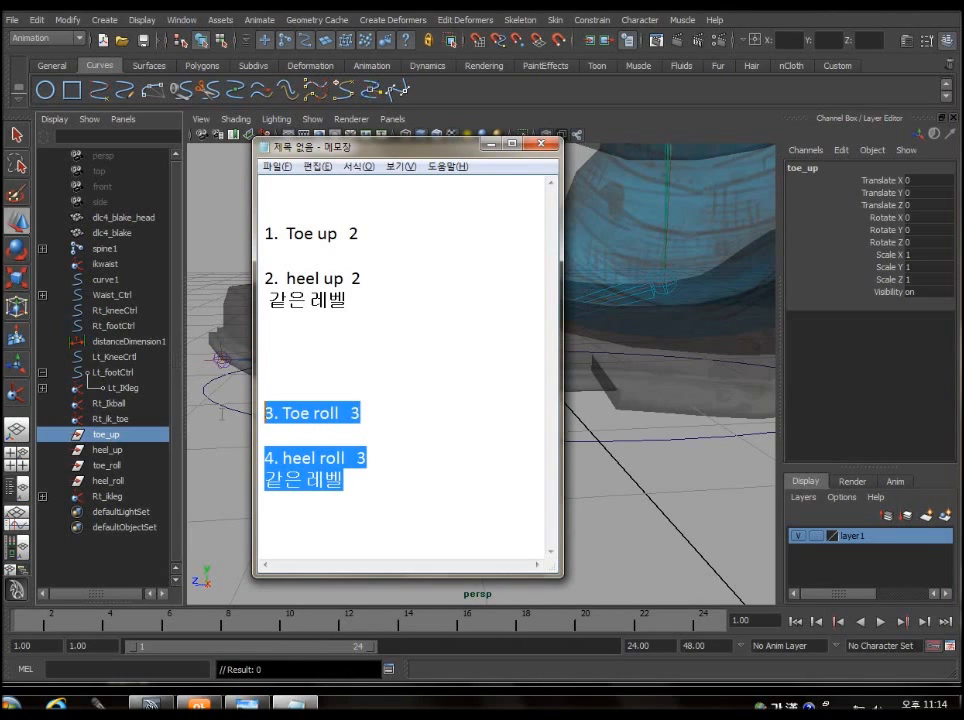
{"action": "left_click_drag", "start_coordinate": [394, 485], "coordinate": [264, 408]}
{"action": "left_click", "coordinate": [390, 312]}
{"action": "left_click_drag", "start_coordinate": [402, 299], "coordinate": [227, 236]}
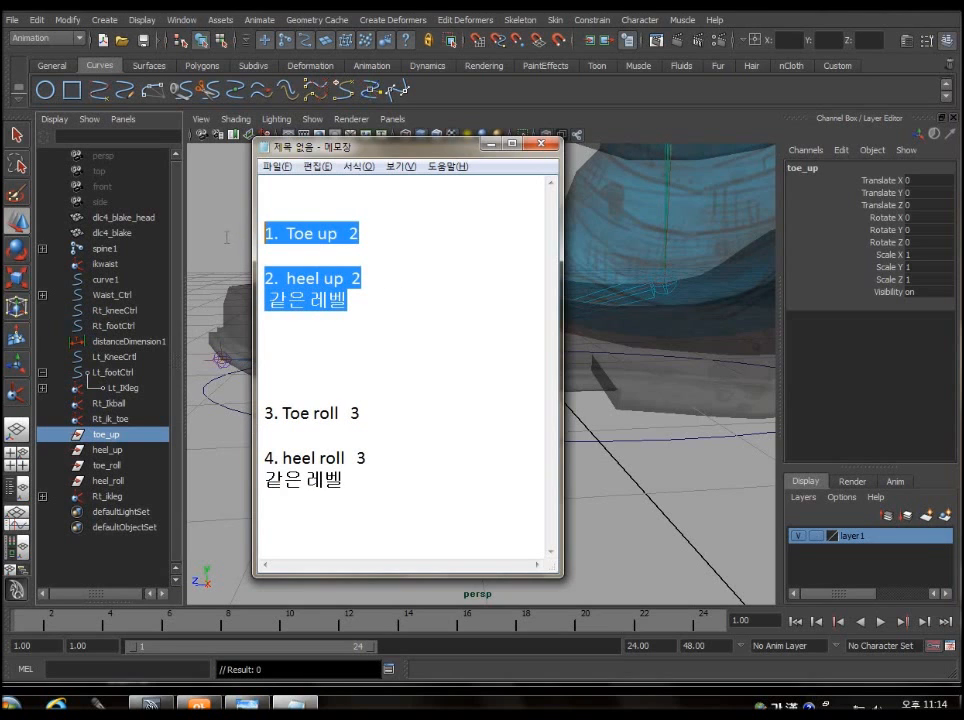
{"action": "left_click", "coordinate": [417, 297]}
{"action": "key", "text": "Down"}
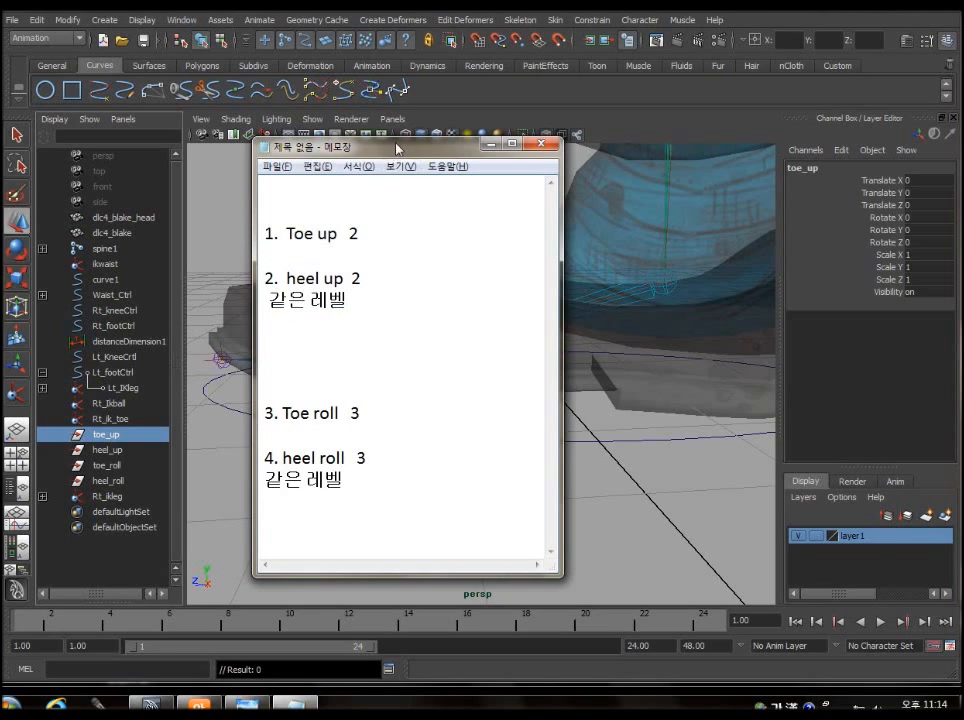
Move the Notepad window clear of the foot model and change the note below the heel up entry to "하위 레벨"
{"action": "left_click_drag", "start_coordinate": [398, 147], "coordinate": [730, 216]}
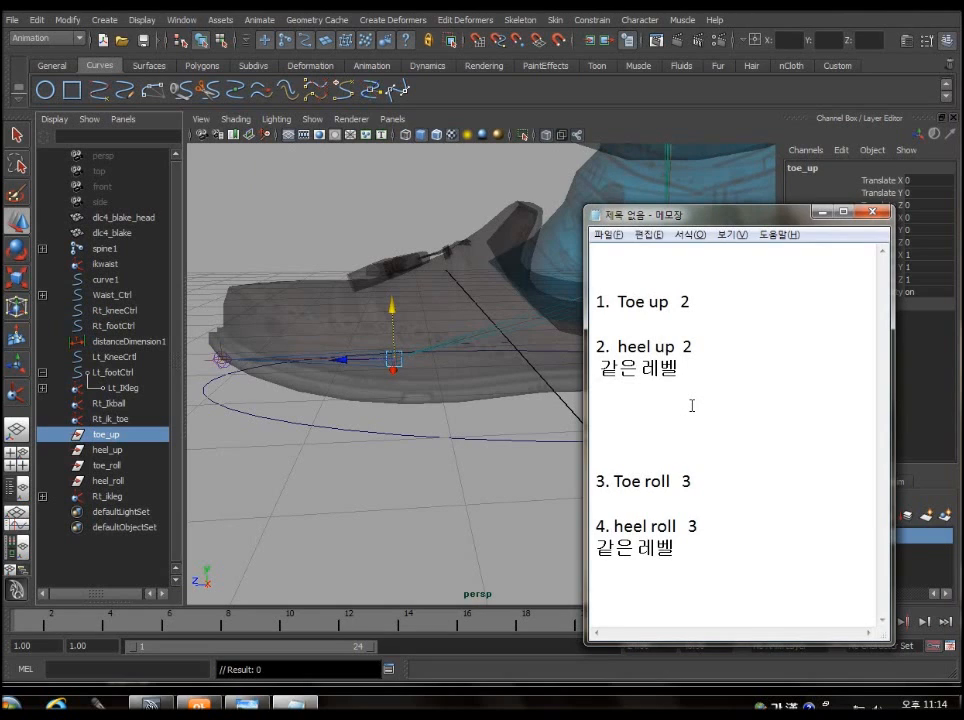
{"action": "double_click", "coordinate": [635, 368]}
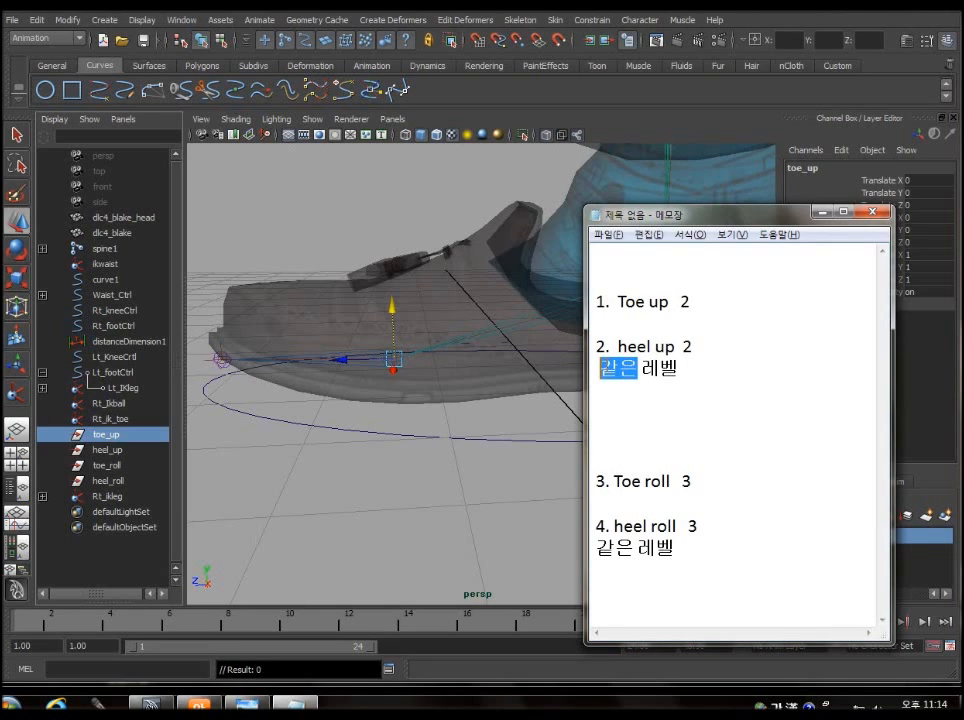
{"action": "type", "text": "행"}
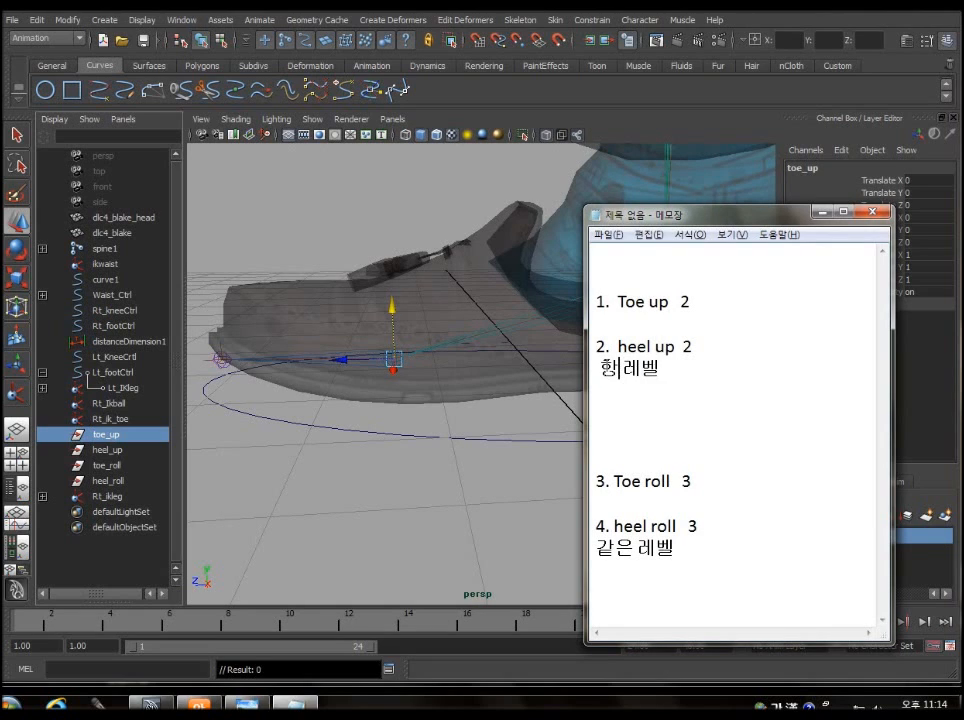
{"action": "key", "text": "BackSpace"}
{"action": "type", "text": "하위"}
Change the note below the heel roll entry to "상위 레벨"
{"action": "key", "text": "Down"}
{"action": "key", "text": "Down"}
{"action": "key", "text": "Down"}
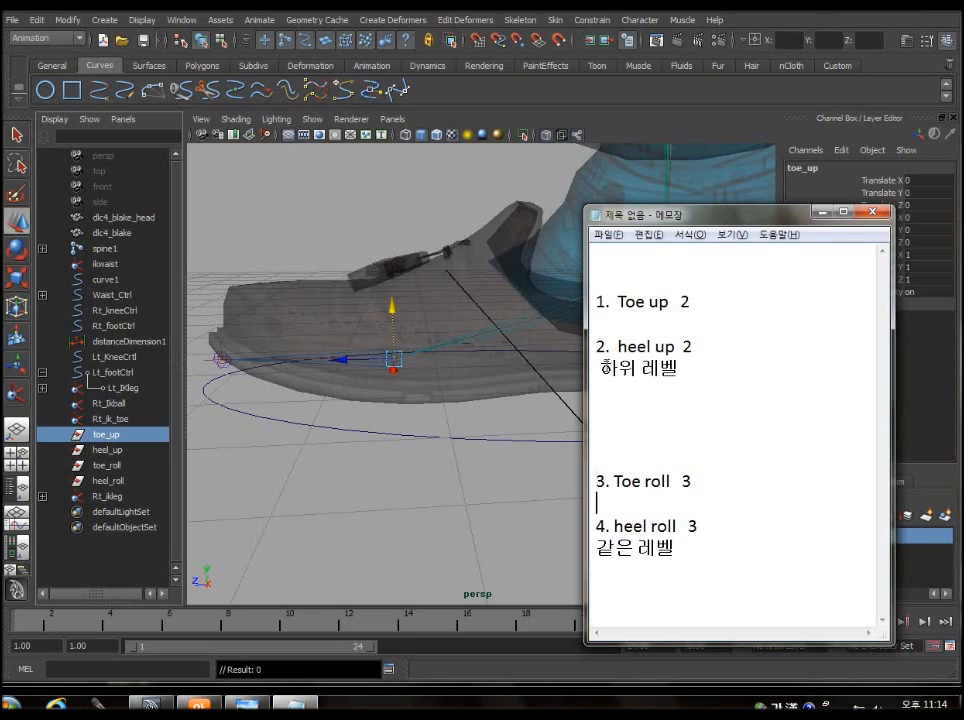
{"action": "key", "text": "Delete"}
{"action": "key", "text": "Delete"}
{"action": "type", "text": "상우"}
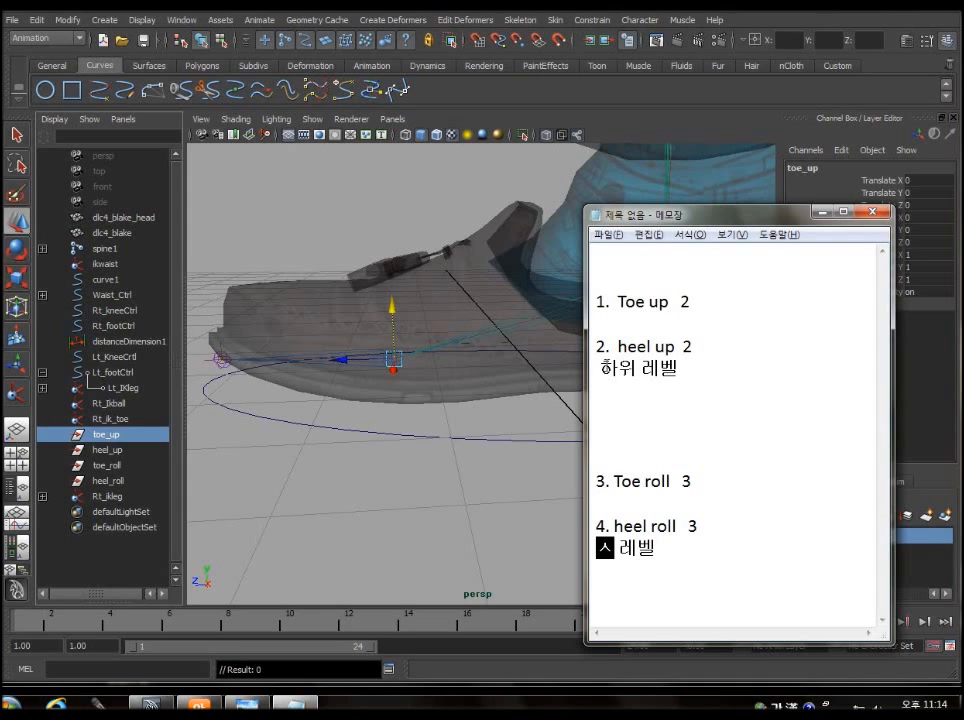
{"action": "type", "text": "ㅣ"}
{"action": "left_click", "coordinate": [714, 534]}
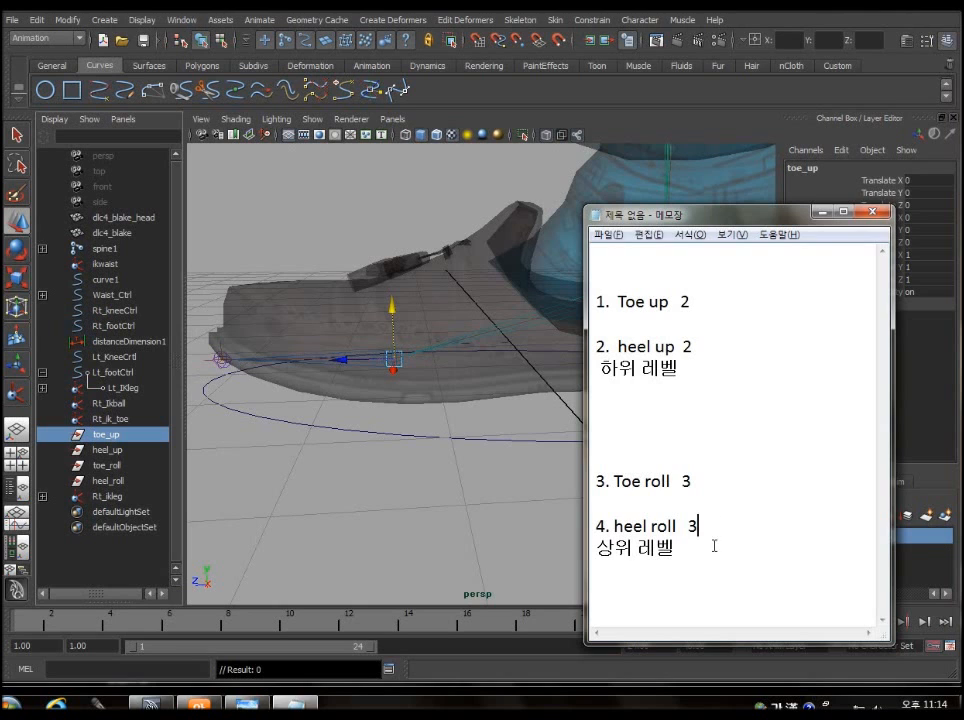
Review the level notes, comparing the Toe up and heel up pair with the Toe roll and heel roll pair
{"action": "left_click_drag", "start_coordinate": [733, 212], "coordinate": [769, 289]}
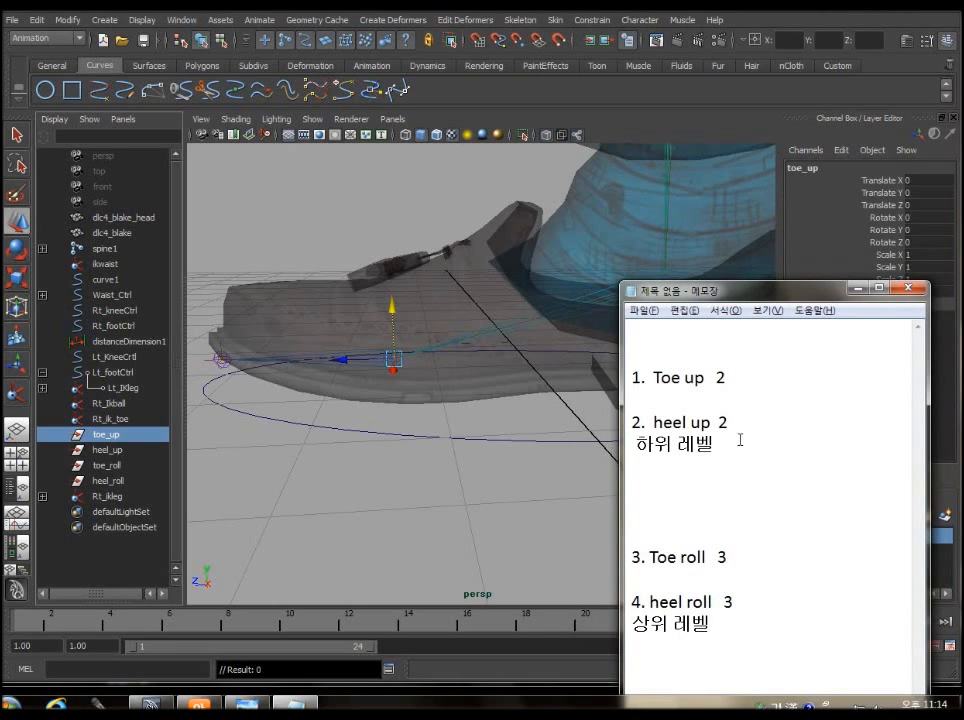
{"action": "left_click_drag", "start_coordinate": [740, 440], "coordinate": [628, 381]}
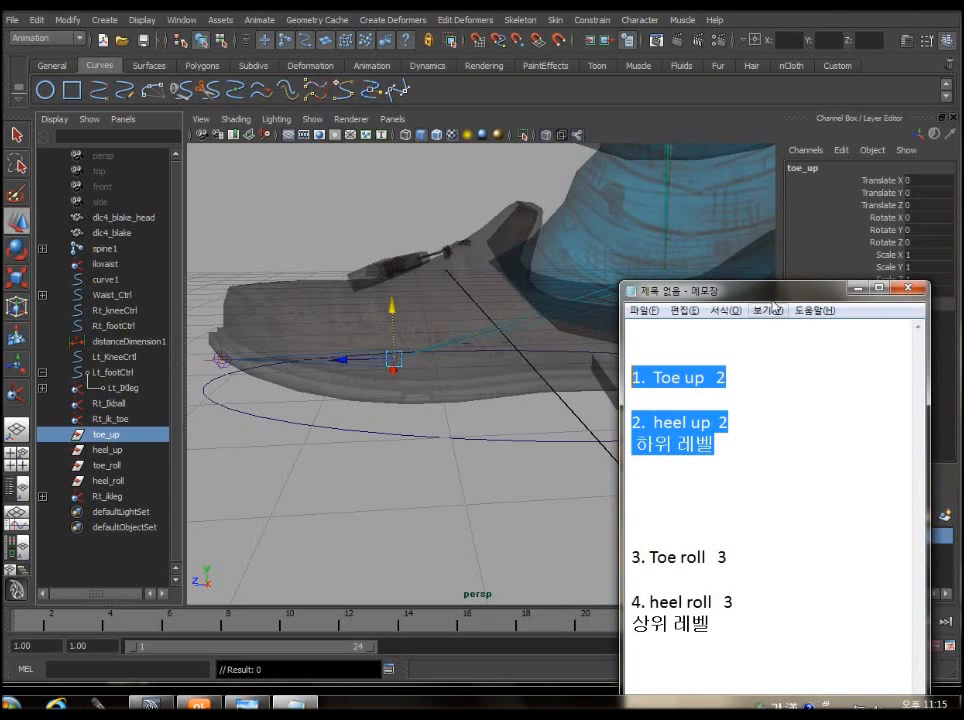
{"action": "left_click_drag", "start_coordinate": [782, 287], "coordinate": [726, 124]}
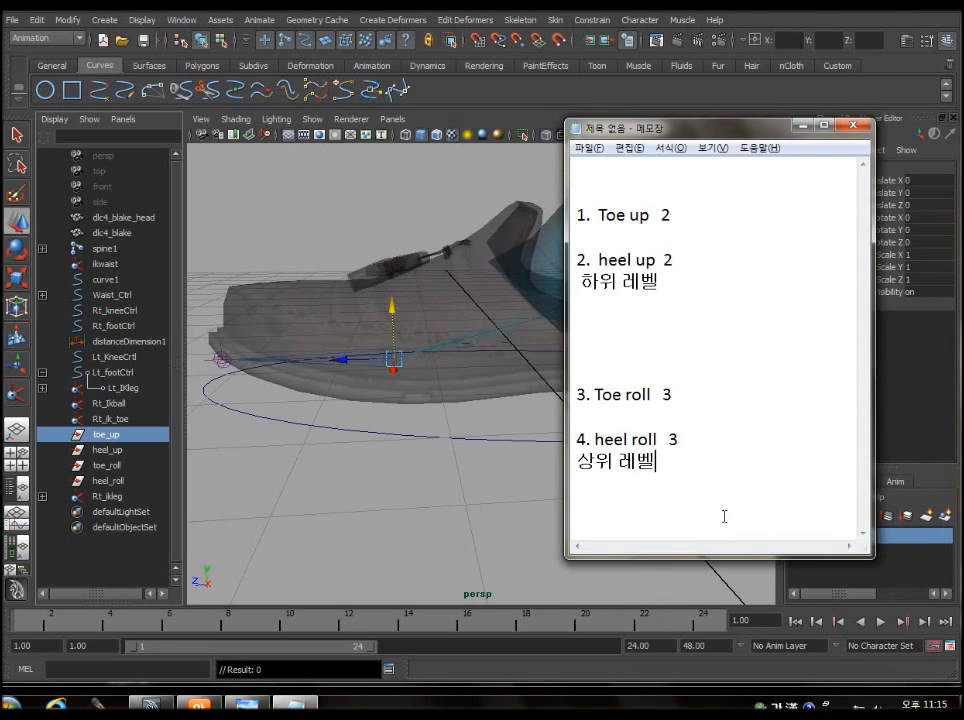
{"action": "left_click_drag", "start_coordinate": [723, 516], "coordinate": [573, 396]}
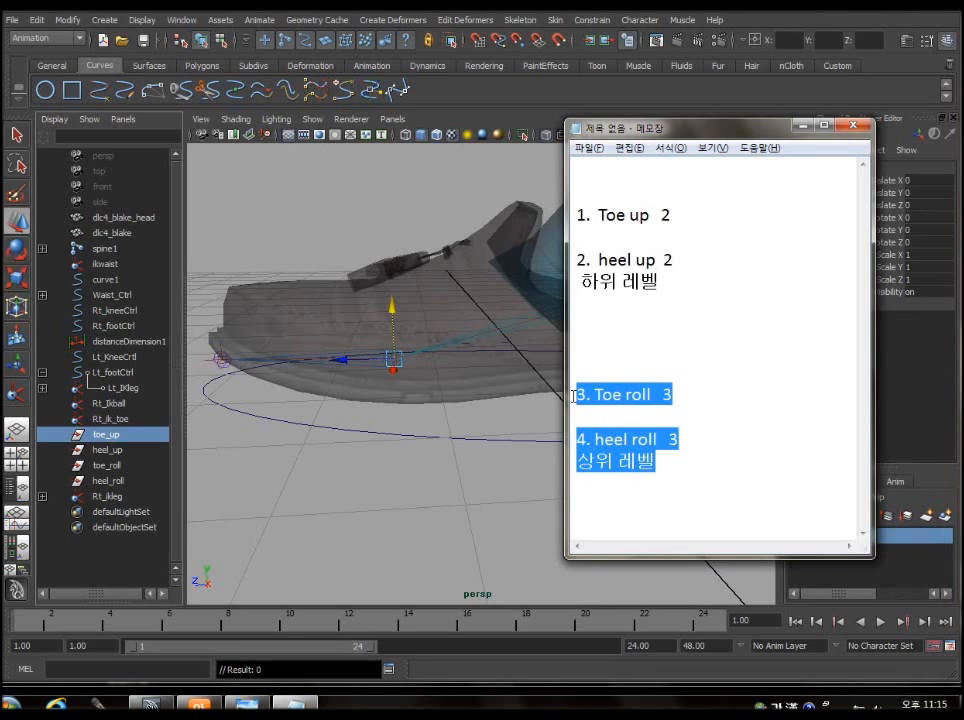
{"action": "left_click_drag", "start_coordinate": [698, 463], "coordinate": [572, 403]}
{"action": "left_click_drag", "start_coordinate": [716, 470], "coordinate": [572, 394]}
{"action": "left_click", "coordinate": [750, 440]}
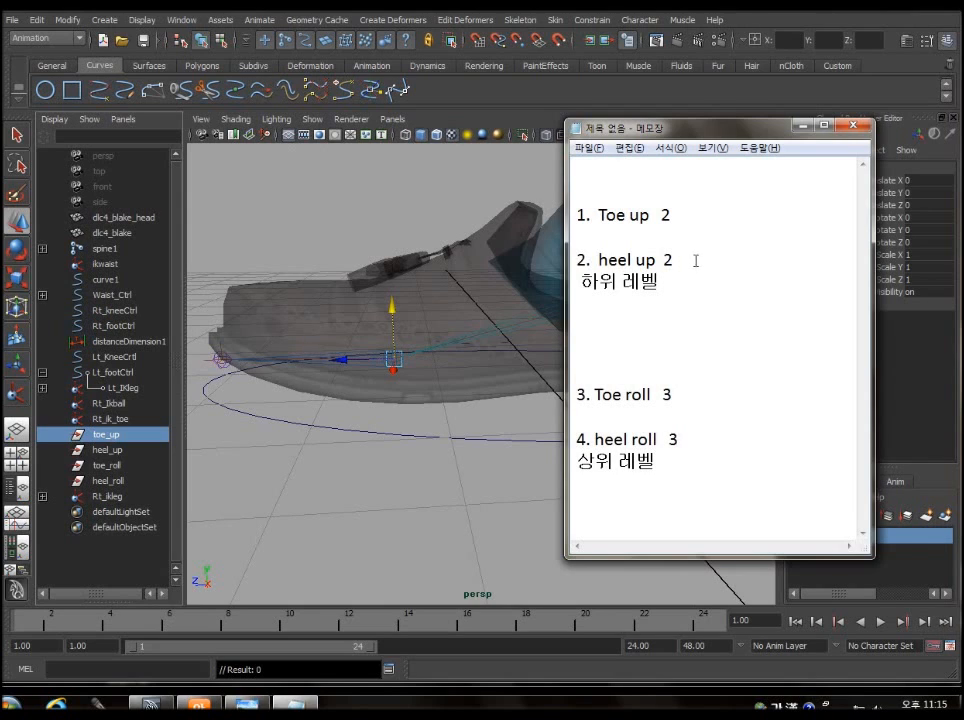
{"action": "left_click_drag", "start_coordinate": [696, 257], "coordinate": [576, 255]}
{"action": "left_click_drag", "start_coordinate": [706, 212], "coordinate": [563, 213]}
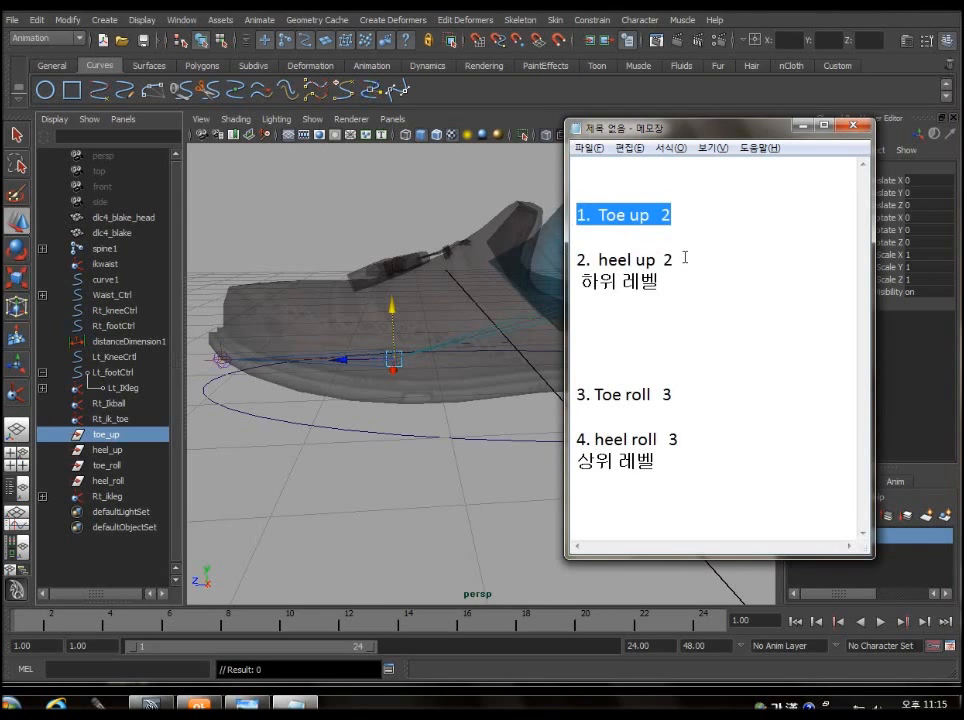
{"action": "left_click_drag", "start_coordinate": [685, 257], "coordinate": [576, 257]}
{"action": "left_click_drag", "start_coordinate": [686, 213], "coordinate": [573, 213]}
{"action": "left_click_drag", "start_coordinate": [684, 257], "coordinate": [573, 262]}
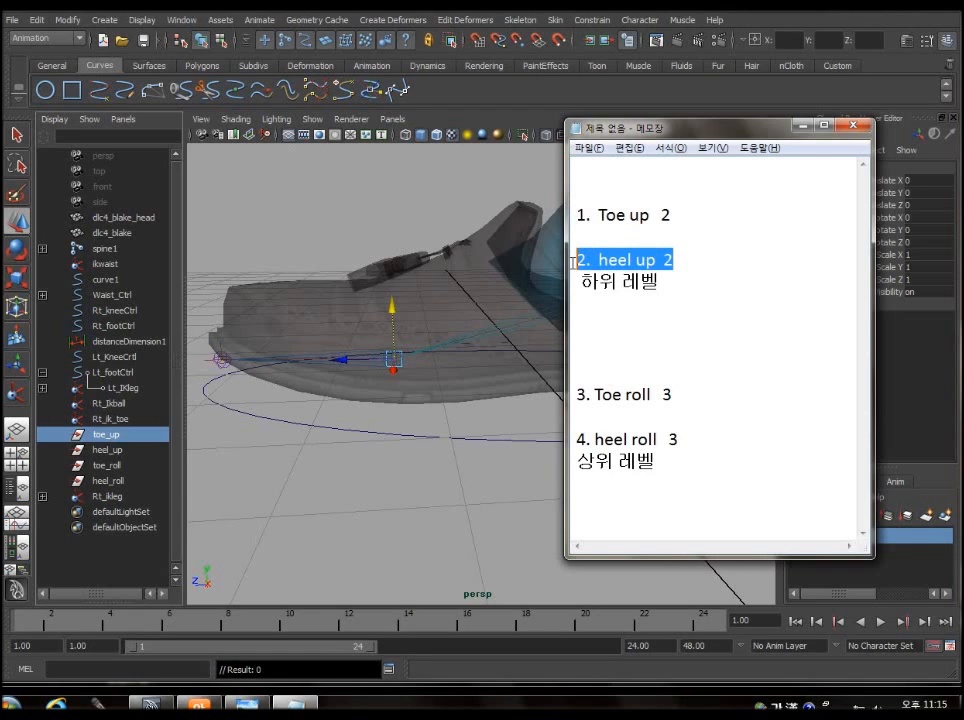
{"action": "left_click_drag", "start_coordinate": [672, 214], "coordinate": [574, 214]}
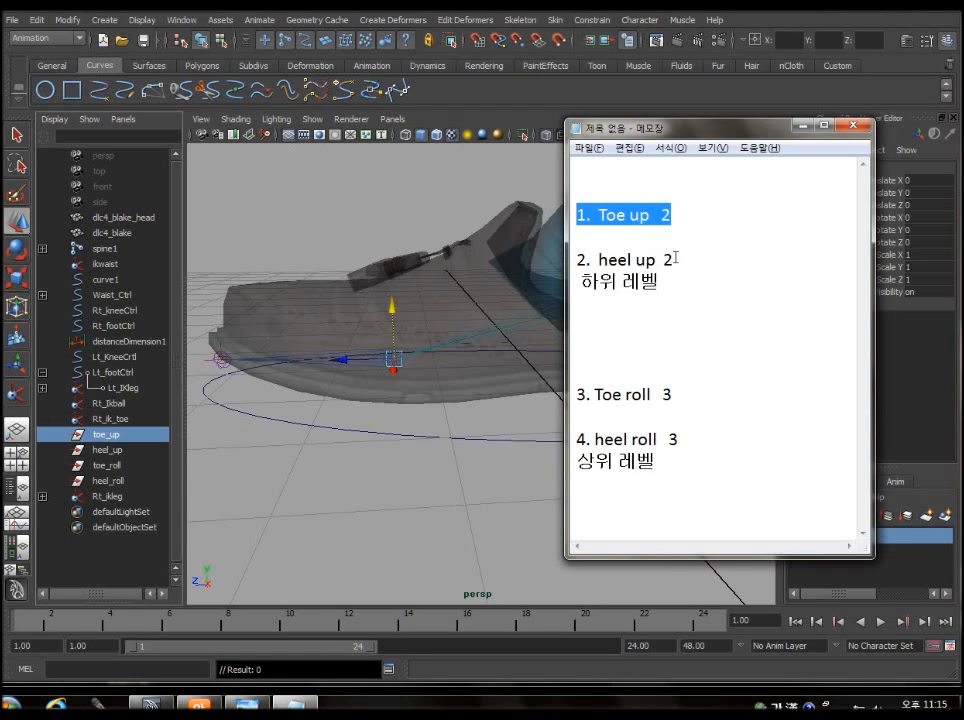
{"action": "left_click_drag", "start_coordinate": [676, 257], "coordinate": [572, 256]}
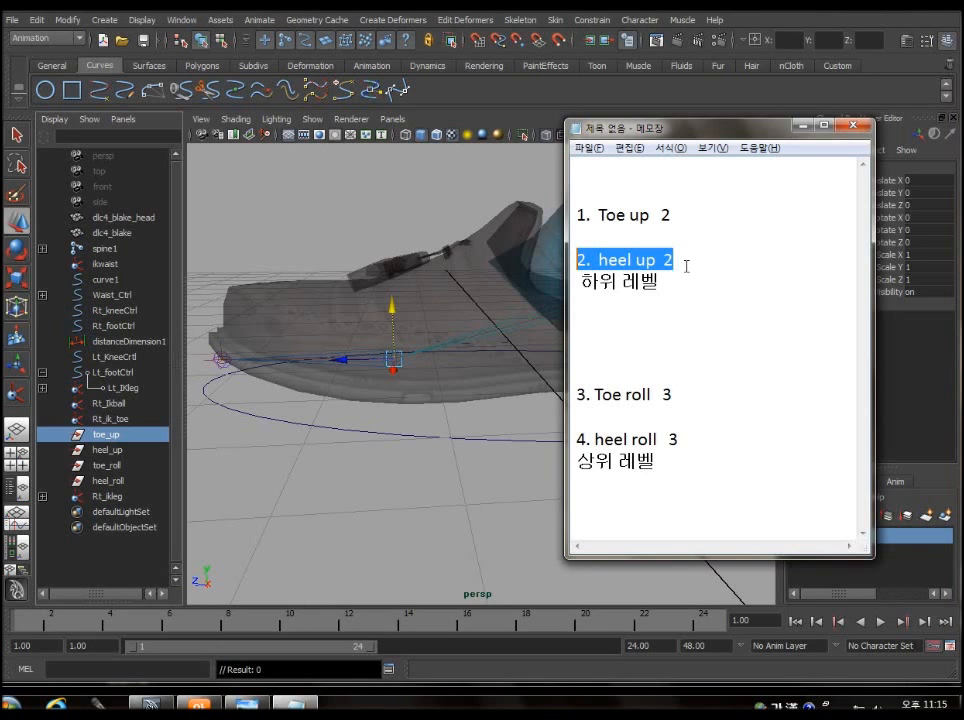
{"action": "left_click_drag", "start_coordinate": [651, 128], "coordinate": [700, 254]}
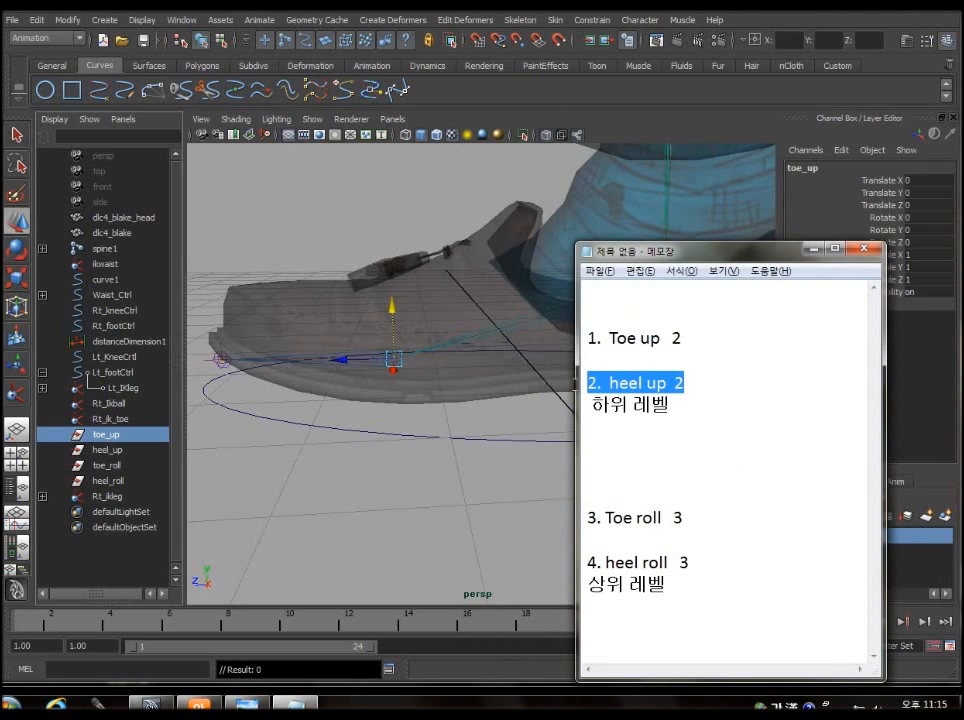
{"action": "left_click_drag", "start_coordinate": [699, 338], "coordinate": [564, 338]}
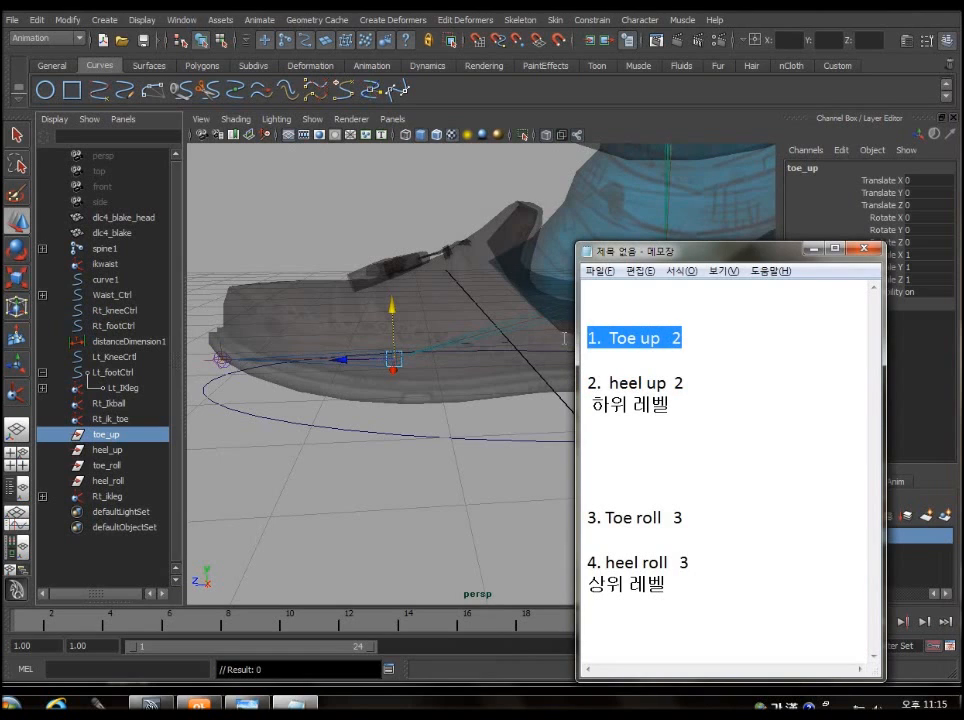
{"action": "left_click_drag", "start_coordinate": [705, 380], "coordinate": [580, 387]}
{"action": "left_click", "coordinate": [754, 407]}
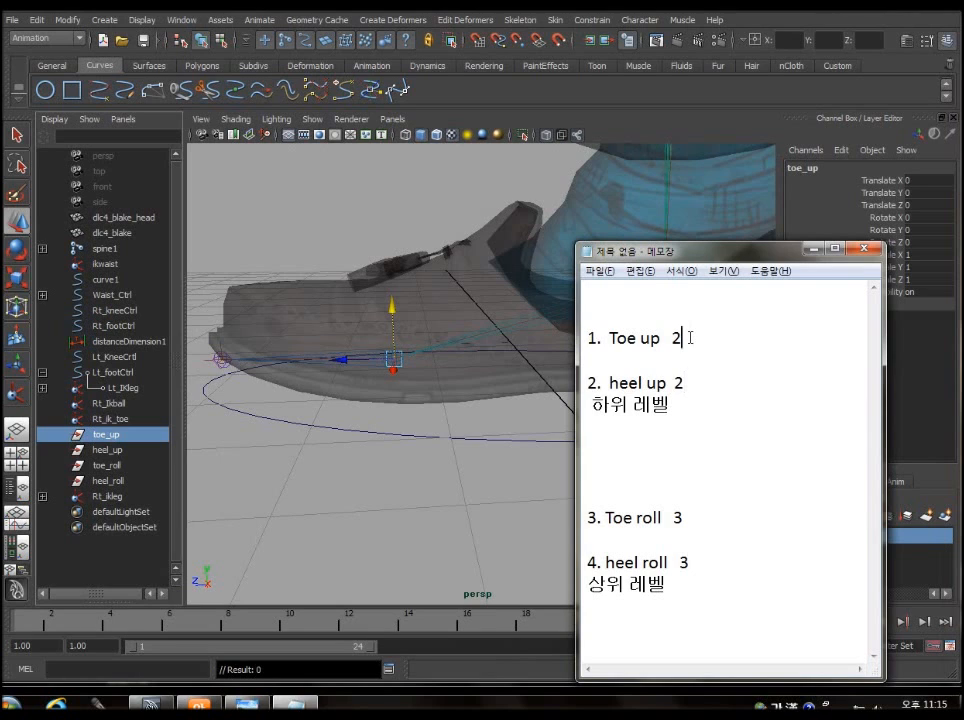
Review the Notepad notes on the toe up, heel up and roll group levels, and minimize the notes to return to Maya
{"action": "left_click", "coordinate": [692, 381]}
{"action": "left_click", "coordinate": [699, 343]}
{"action": "left_click", "coordinate": [700, 364]}
{"action": "left_click_drag", "start_coordinate": [696, 372], "coordinate": [533, 331]}
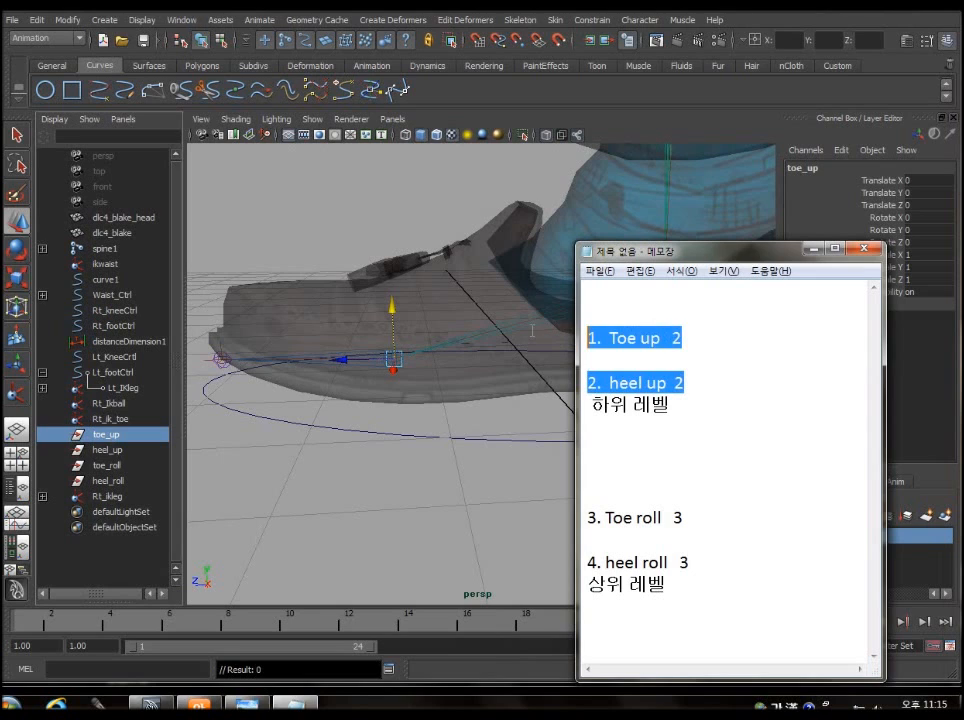
{"action": "left_click", "coordinate": [739, 400]}
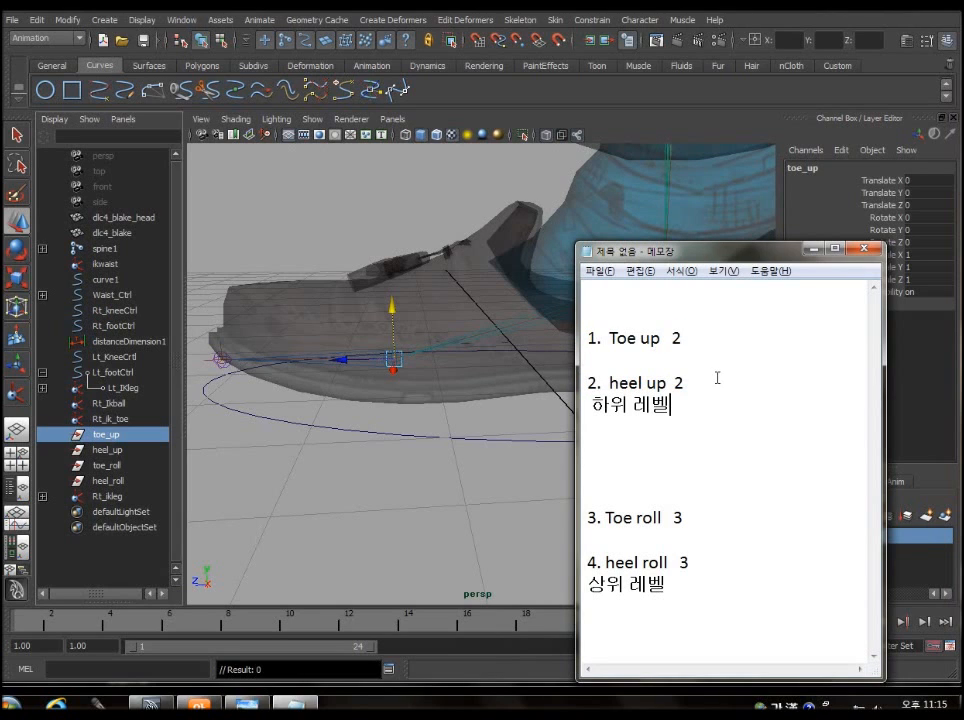
{"action": "left_click_drag", "start_coordinate": [715, 380], "coordinate": [578, 337]}
{"action": "left_click", "coordinate": [725, 395]}
{"action": "left_click_drag", "start_coordinate": [737, 250], "coordinate": [640, 212]}
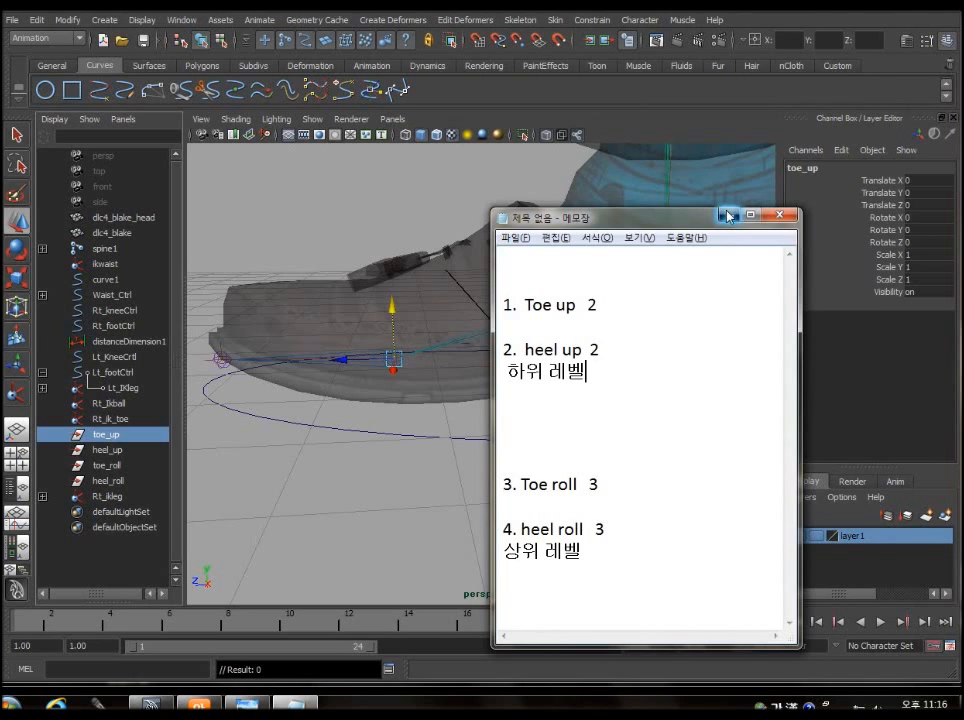
{"action": "left_click", "coordinate": [727, 216]}
{"action": "left_click", "coordinate": [109, 449]}
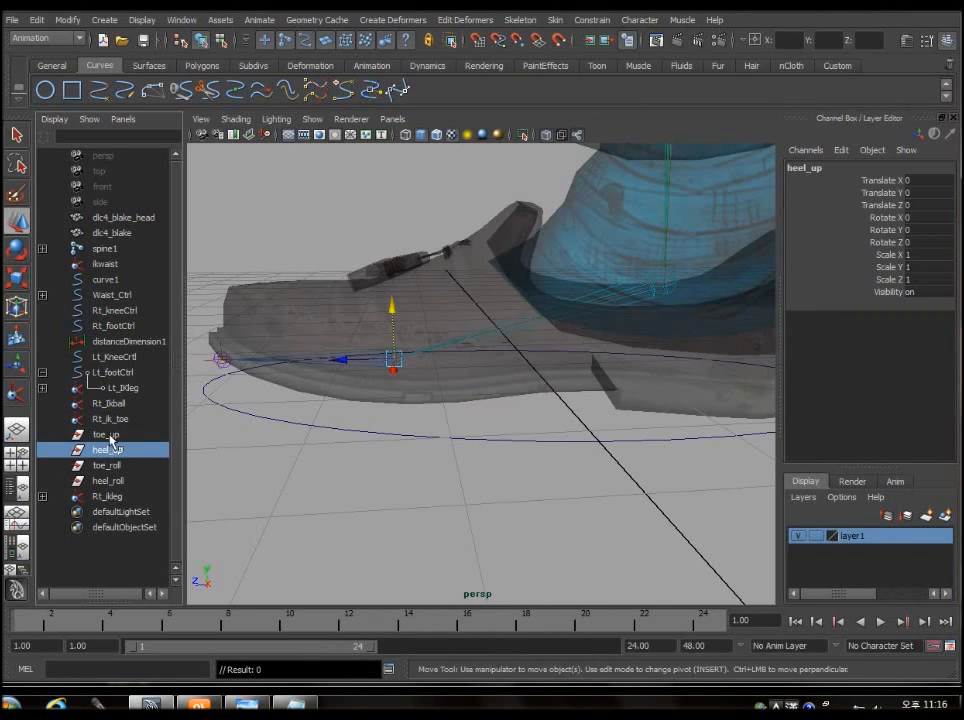
{"action": "left_click", "coordinate": [113, 437]}
{"action": "left_click", "coordinate": [114, 464]}
{"action": "left_click", "coordinate": [116, 450]}
{"action": "left_click", "coordinate": [118, 437]}
{"action": "left_click", "coordinate": [118, 449]}
{"action": "left_click", "coordinate": [118, 437]}
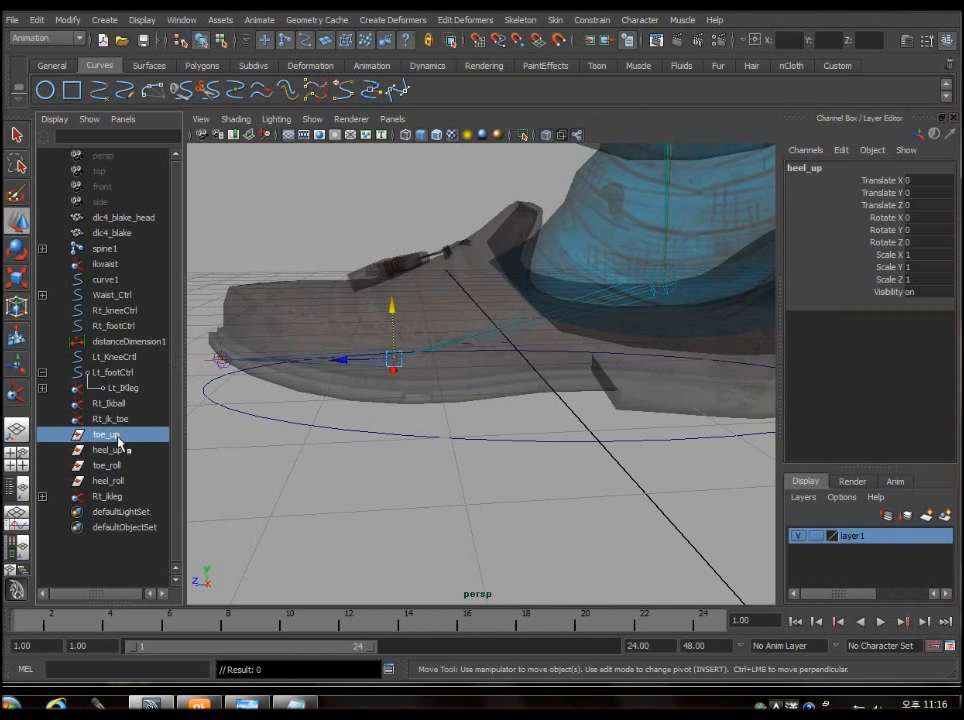
{"action": "left_click", "coordinate": [121, 451]}
{"action": "left_click", "coordinate": [118, 437]}
{"action": "left_click", "coordinate": [120, 451]}
{"action": "left_click", "coordinate": [118, 437]}
{"action": "left_click", "coordinate": [118, 464]}
{"action": "left_click", "coordinate": [121, 438]}
{"action": "left_click", "coordinate": [118, 450]}
{"action": "left_click", "coordinate": [118, 437]}
{"action": "left_click", "coordinate": [118, 450]}
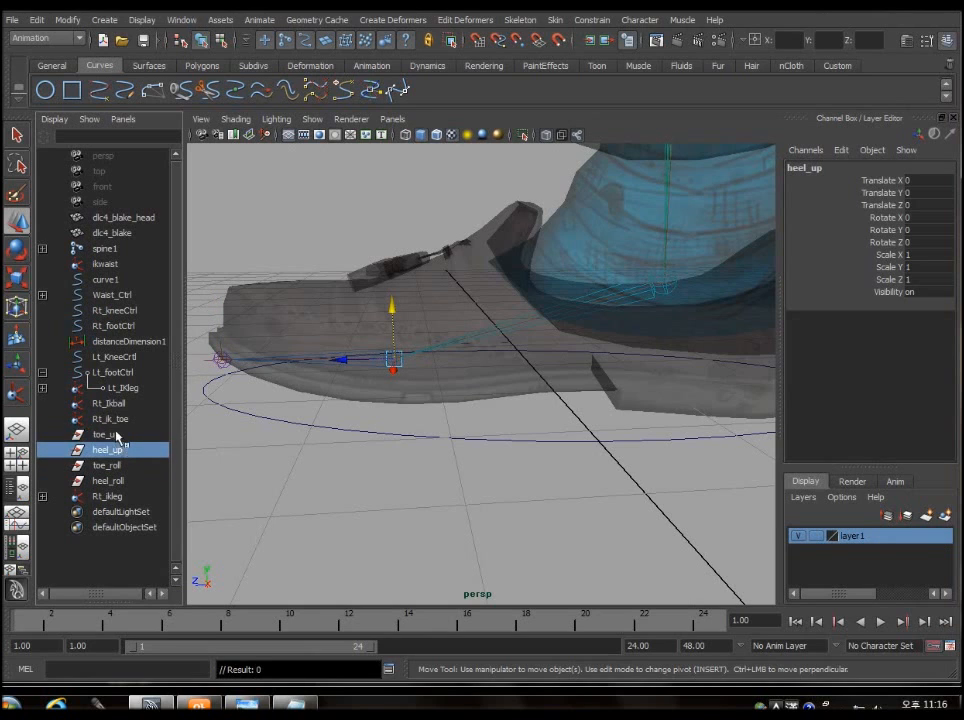
{"action": "left_click", "coordinate": [120, 437]}
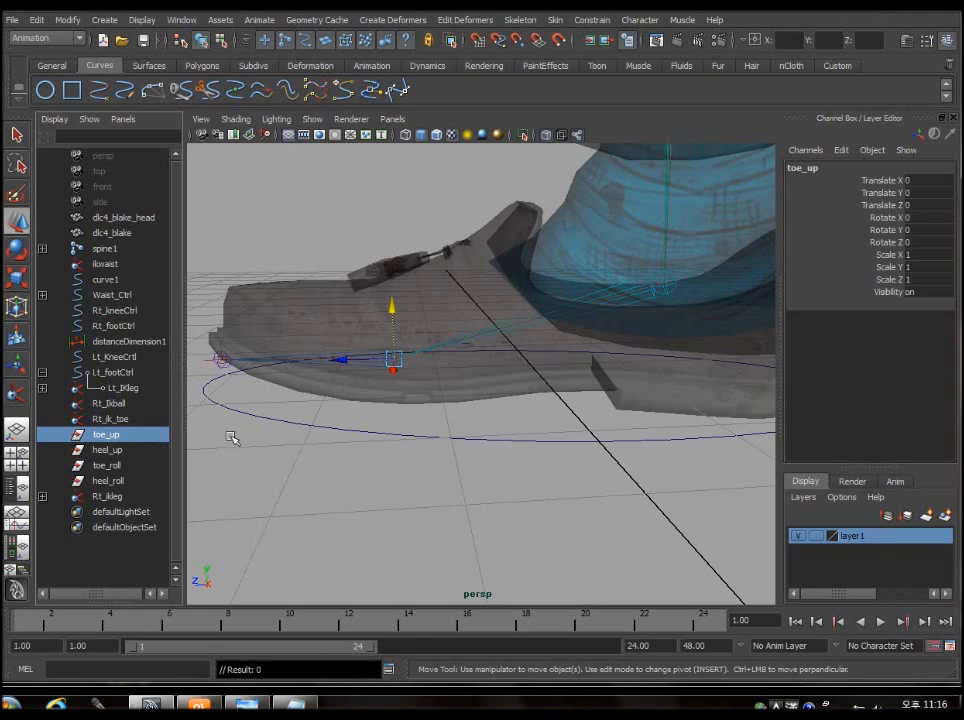
Parent the Rt_ik_toe handle under the toe_up group
{"action": "left_click", "coordinate": [121, 389]}
{"action": "left_click", "coordinate": [122, 452]}
{"action": "left_click", "coordinate": [125, 435]}
{"action": "left_click", "coordinate": [127, 404]}
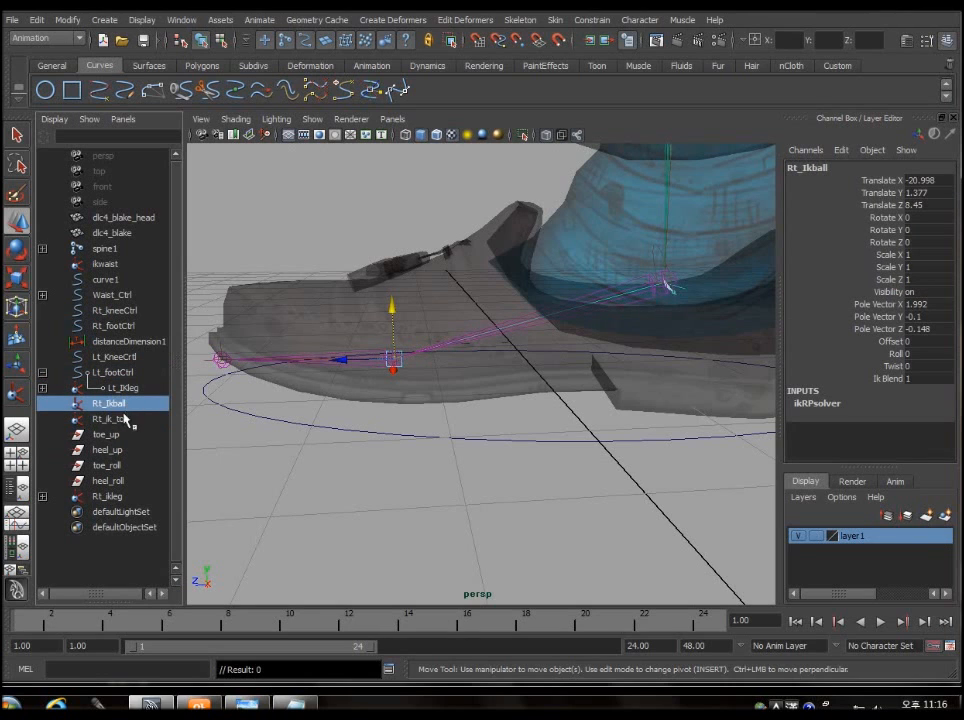
{"action": "left_click", "coordinate": [130, 419]}
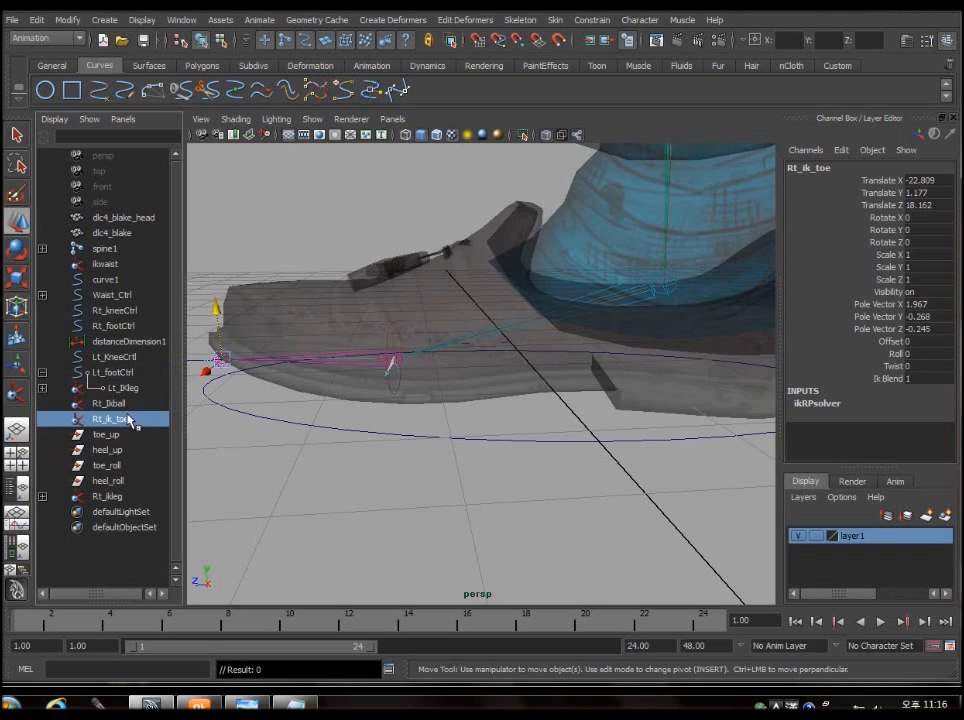
{"action": "middle_click_drag", "start_coordinate": [126, 417], "coordinate": [123, 435]}
{"action": "left_click", "coordinate": [125, 420]}
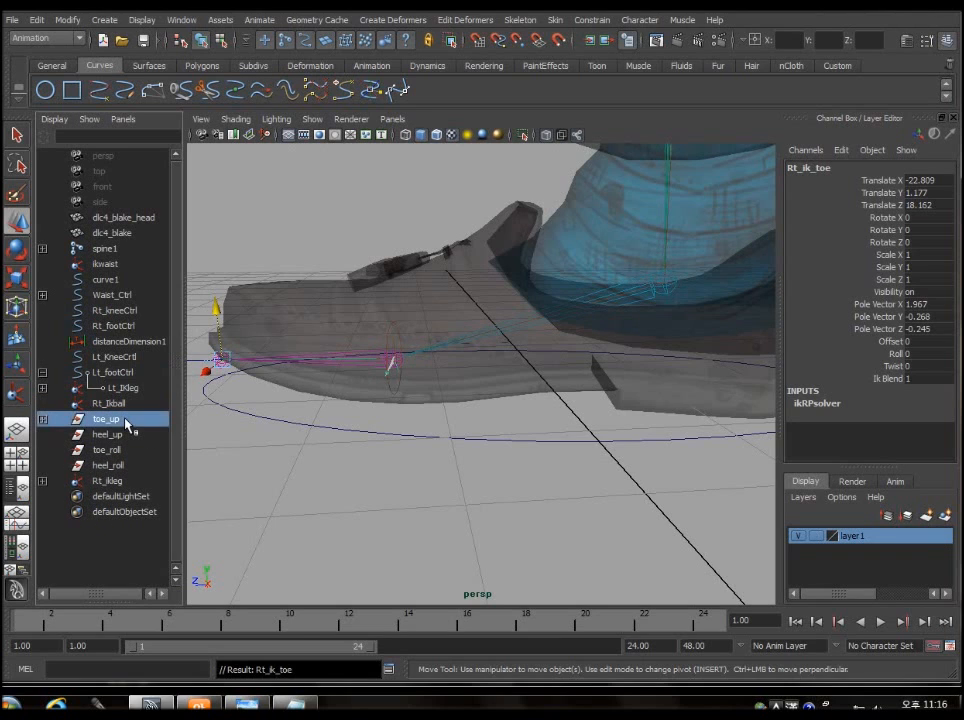
Parent the Rt_ikleg handle under the heel_up group
{"action": "left_click", "coordinate": [118, 481]}
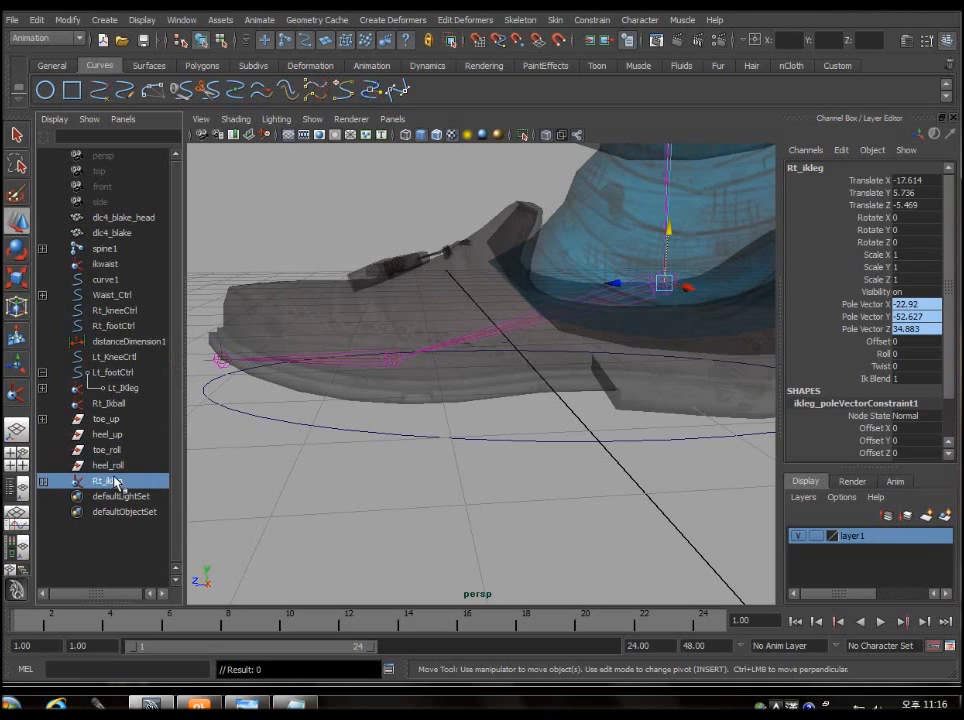
{"action": "middle_click_drag", "start_coordinate": [115, 483], "coordinate": [130, 405]}
{"action": "left_click", "coordinate": [122, 419]}
{"action": "left_click", "coordinate": [130, 405]}
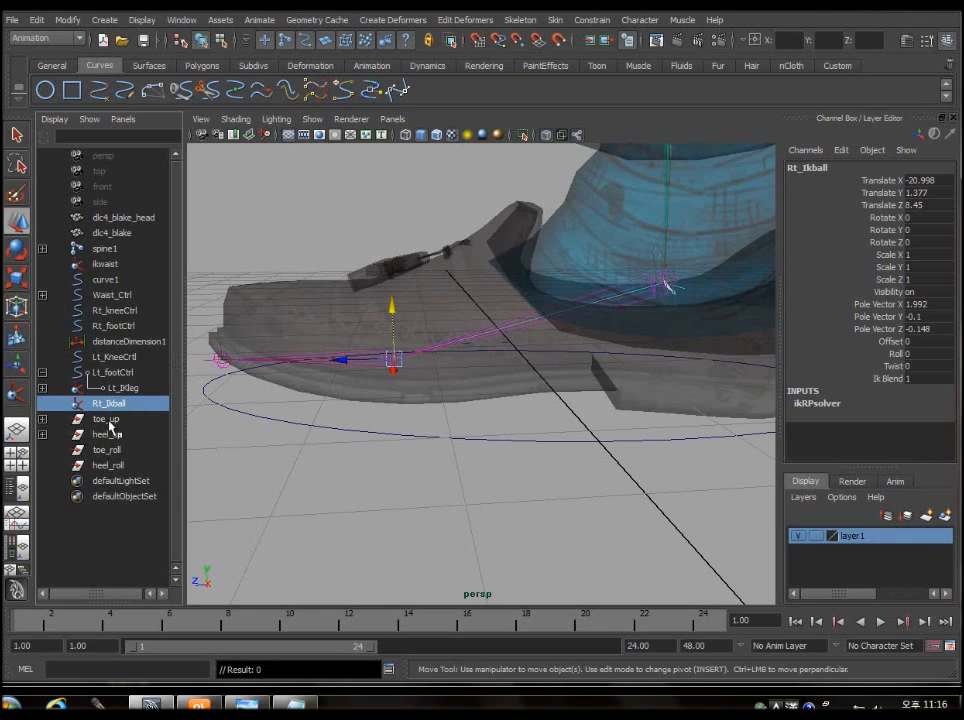
Test the toe_up group by rotating it about -84 degrees around X, and undo the rotation
{"action": "left_click", "coordinate": [110, 421]}
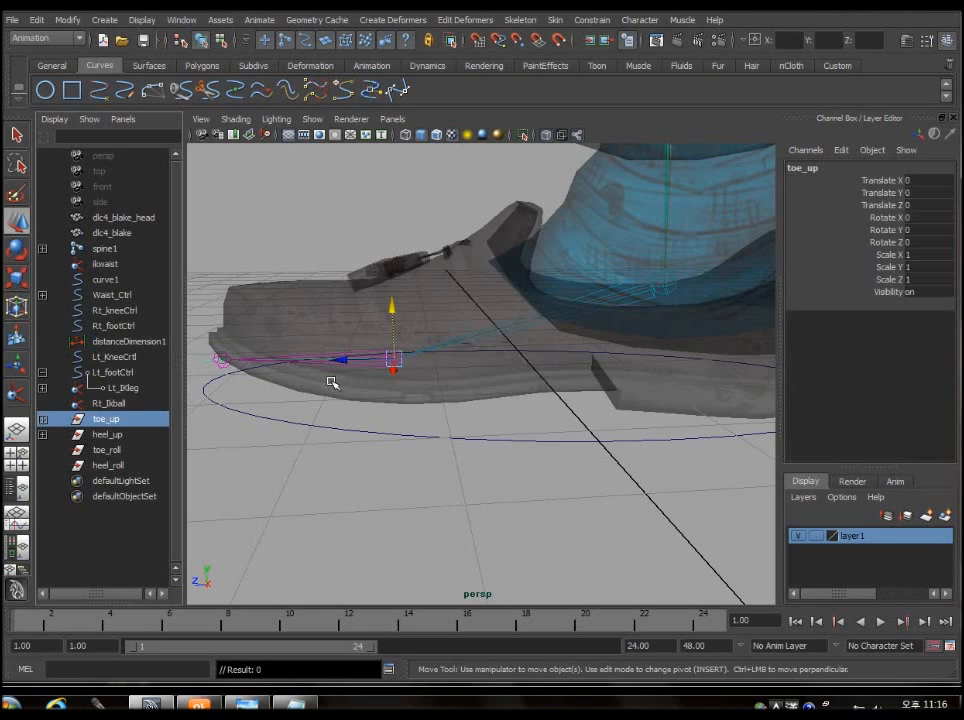
{"action": "key", "text": "e"}
{"action": "left_click_drag", "start_coordinate": [437, 301], "coordinate": [510, 425]}
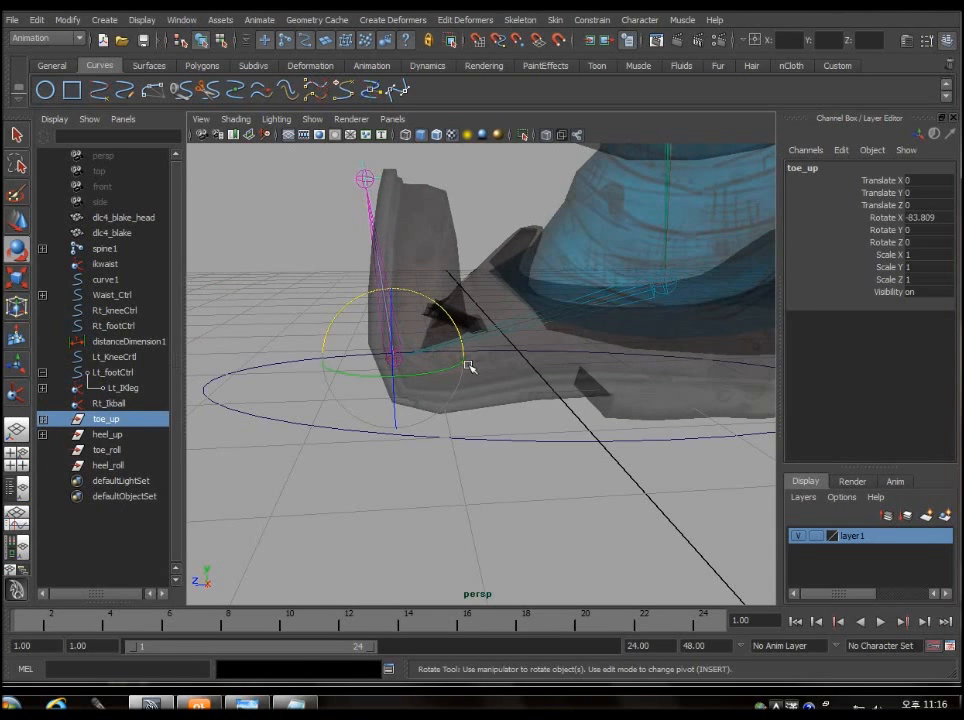
{"action": "key", "text": "ctrl+z"}
Test the heel_up group by rotating it about 22.7 degrees around X, and undo the rotation
{"action": "left_click", "coordinate": [140, 435]}
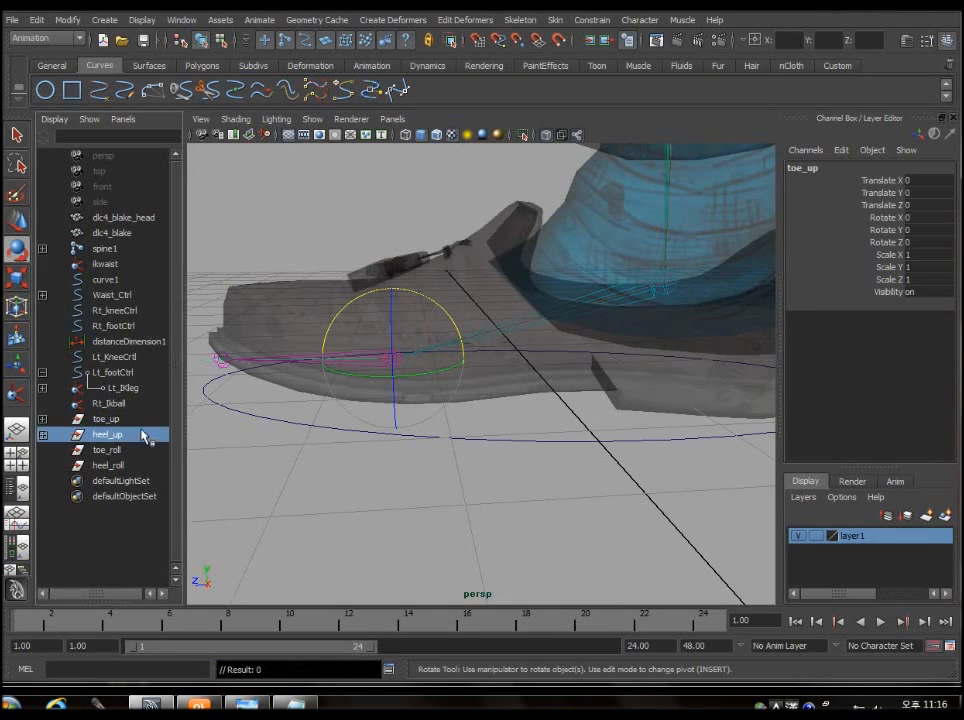
{"action": "left_click_drag", "start_coordinate": [443, 316], "coordinate": [434, 261]}
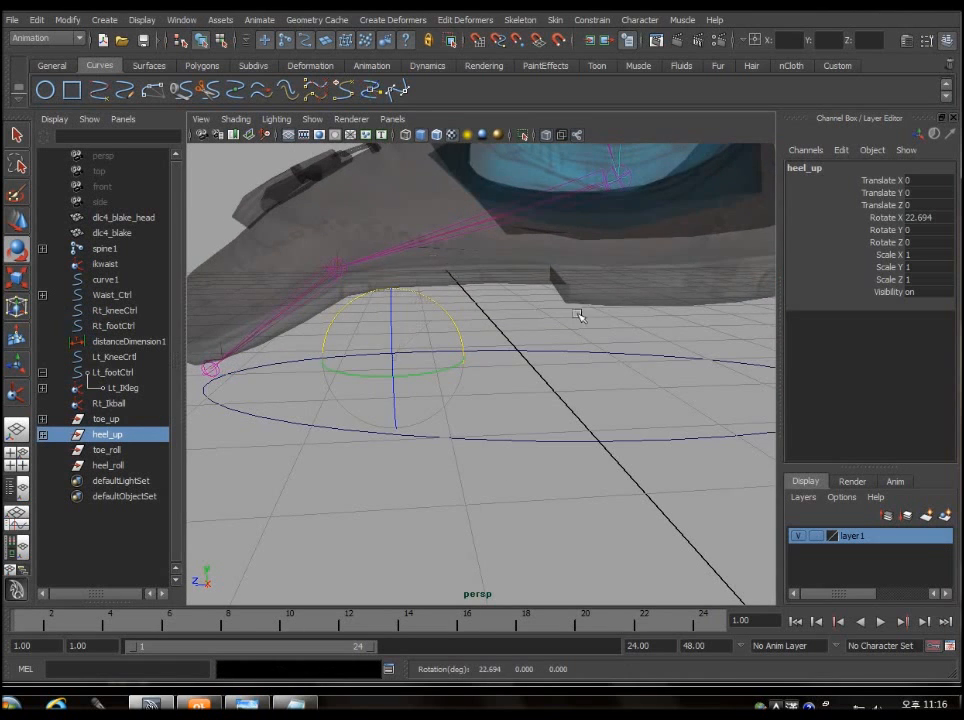
{"action": "middle_click_drag", "start_coordinate": [643, 347], "coordinate": [633, 385], "text": "alt"}
{"action": "scroll", "coordinate": [633, 385], "scroll_direction": "down", "scroll_amount": 3}
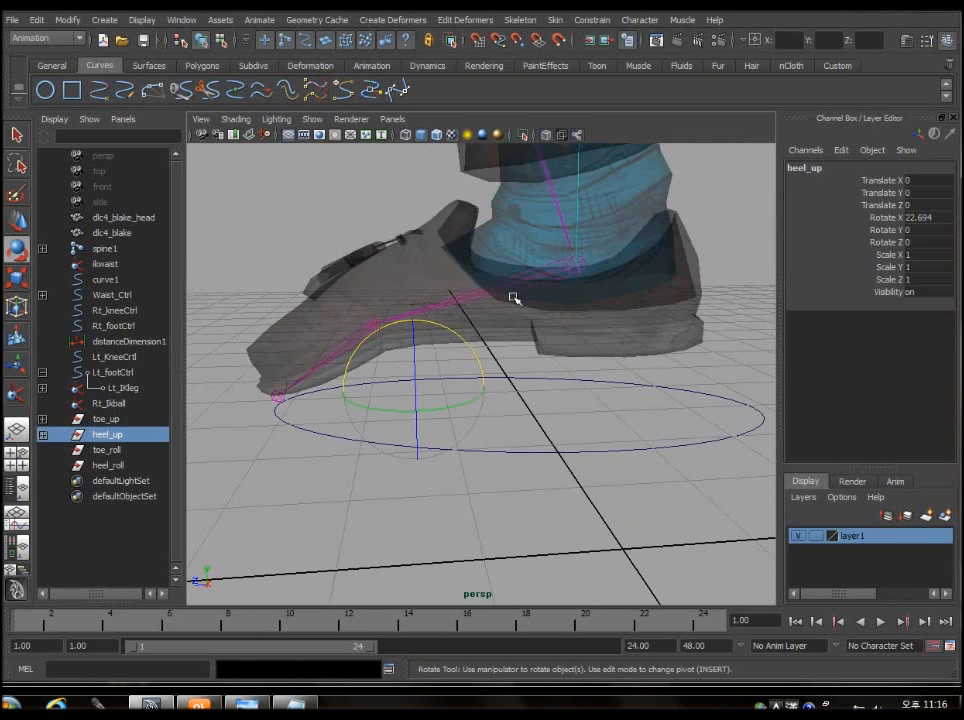
{"action": "key", "text": "ctrl+z"}
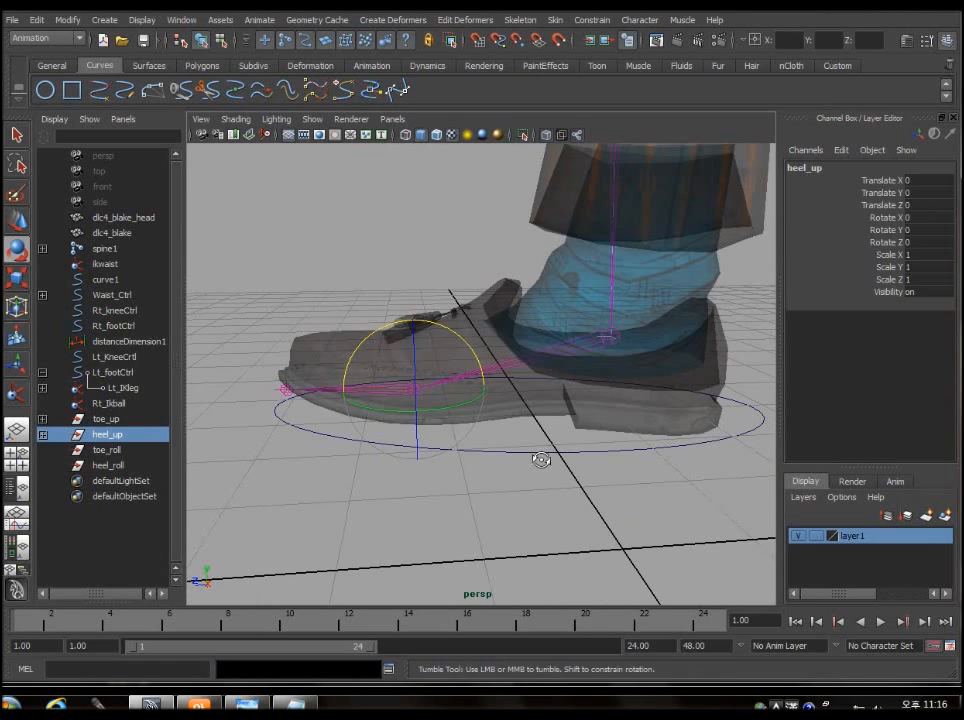
Try to parent Rt_Ikball under heel_up with a test rotation, and undo both the rotation and the parenting
{"action": "left_click_drag", "start_coordinate": [542, 456], "coordinate": [570, 523], "text": "alt"}
{"action": "left_click", "coordinate": [115, 403]}
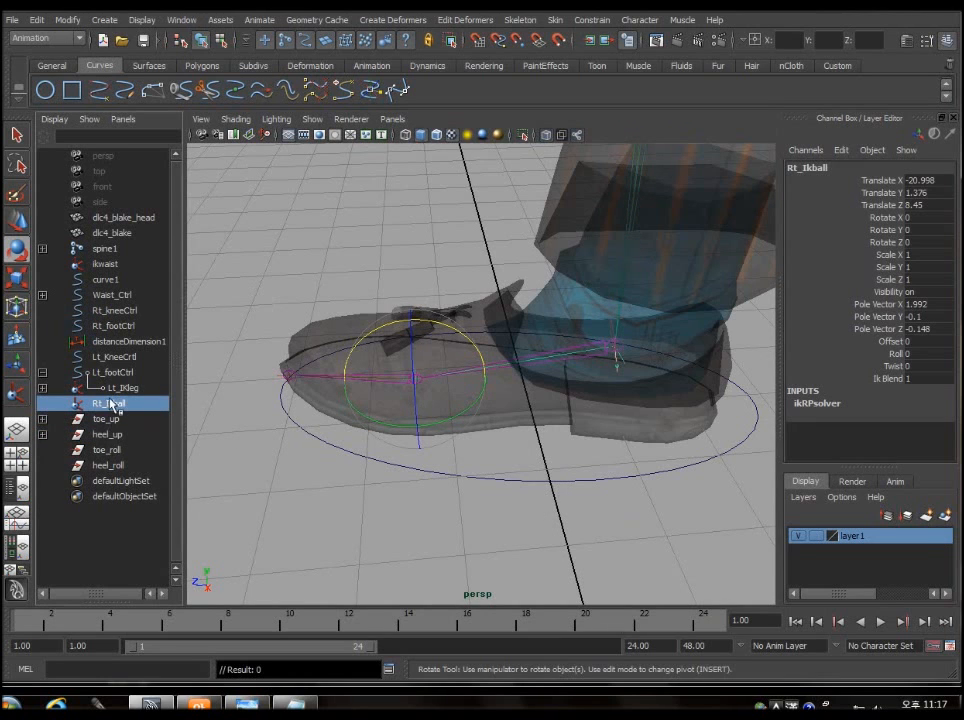
{"action": "middle_click_drag", "start_coordinate": [115, 403], "coordinate": [123, 436]}
{"action": "left_click_drag", "start_coordinate": [466, 381], "coordinate": [405, 305]}
{"action": "left_click_drag", "start_coordinate": [595, 424], "coordinate": [548, 420], "text": "alt"}
{"action": "key", "text": "ctrl+z"}
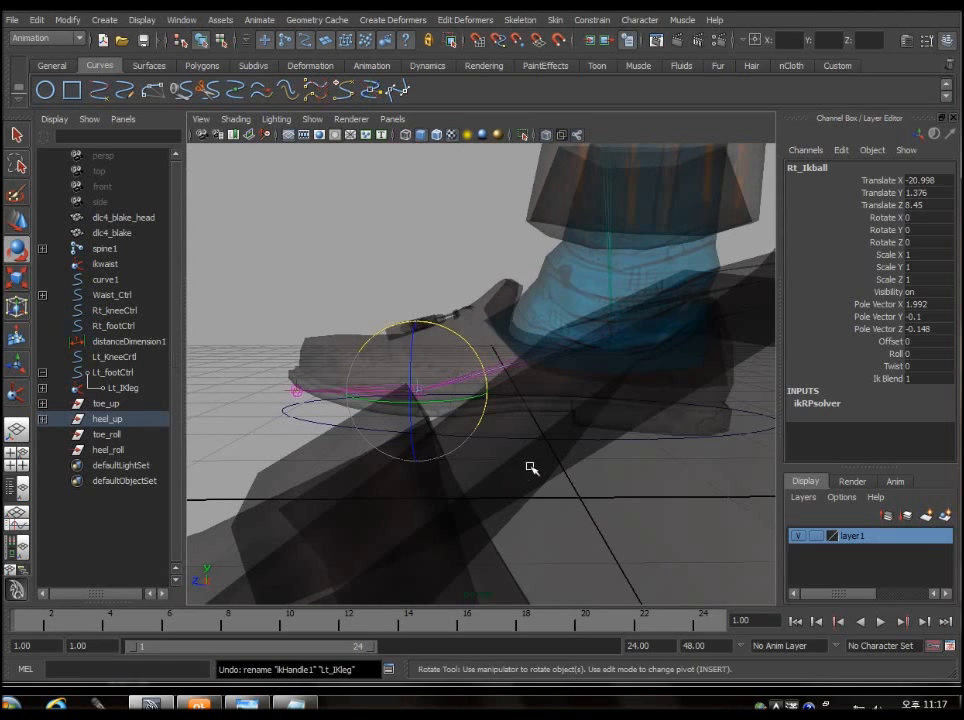
{"action": "key", "text": "ctrl+z"}
{"action": "left_click", "coordinate": [613, 465]}
{"action": "left_click_drag", "start_coordinate": [613, 465], "coordinate": [621, 496], "text": "alt"}
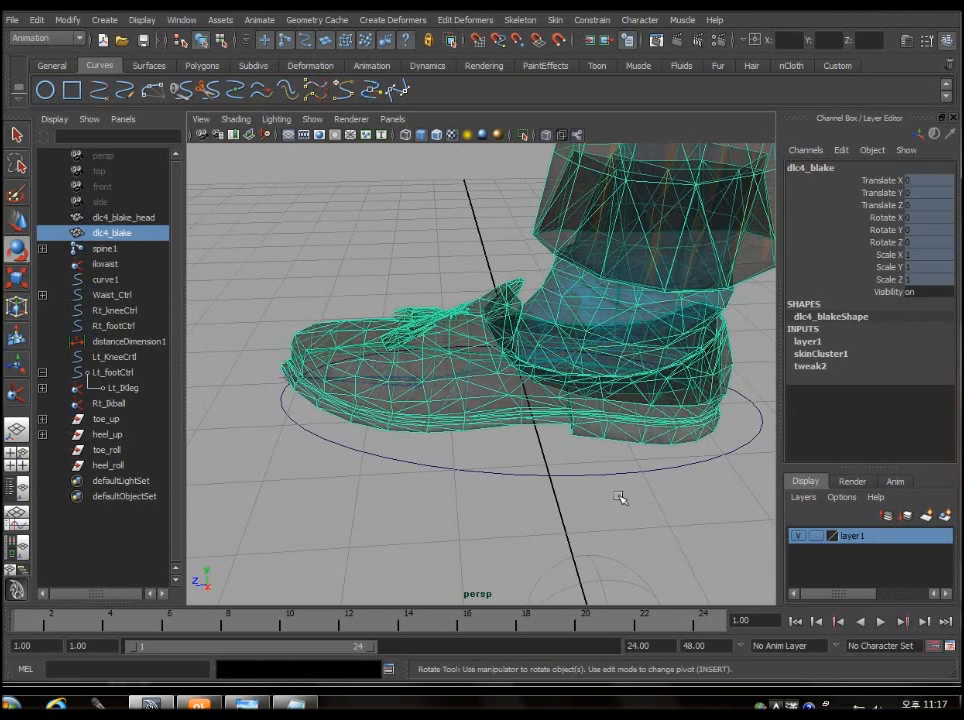
Break the connections on the Rotate X, Rotate Y and Rotate Z channels of the Rt_foot joint
{"action": "left_click", "coordinate": [558, 517]}
{"action": "left_click", "coordinate": [517, 371]}
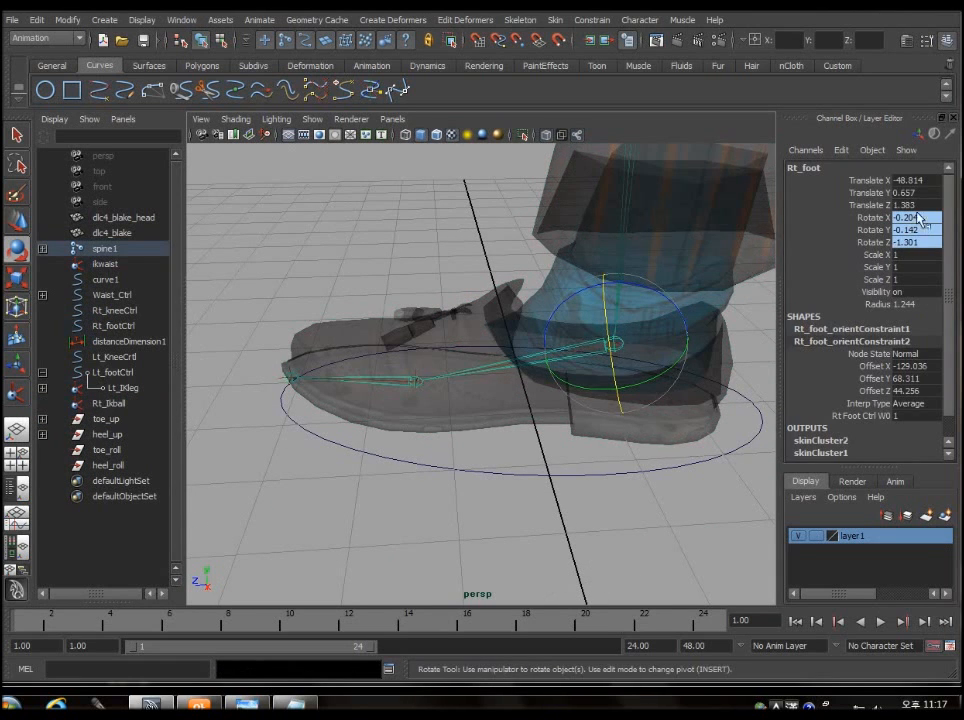
{"action": "left_click_drag", "start_coordinate": [884, 218], "coordinate": [872, 242]}
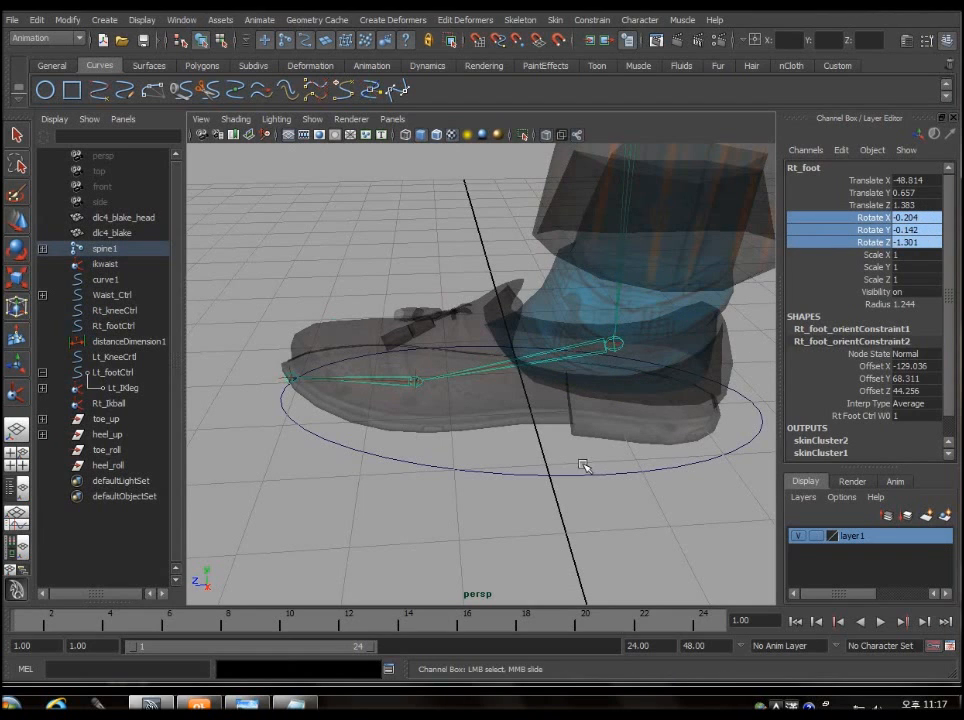
{"action": "left_click_drag", "start_coordinate": [583, 463], "coordinate": [613, 505]}
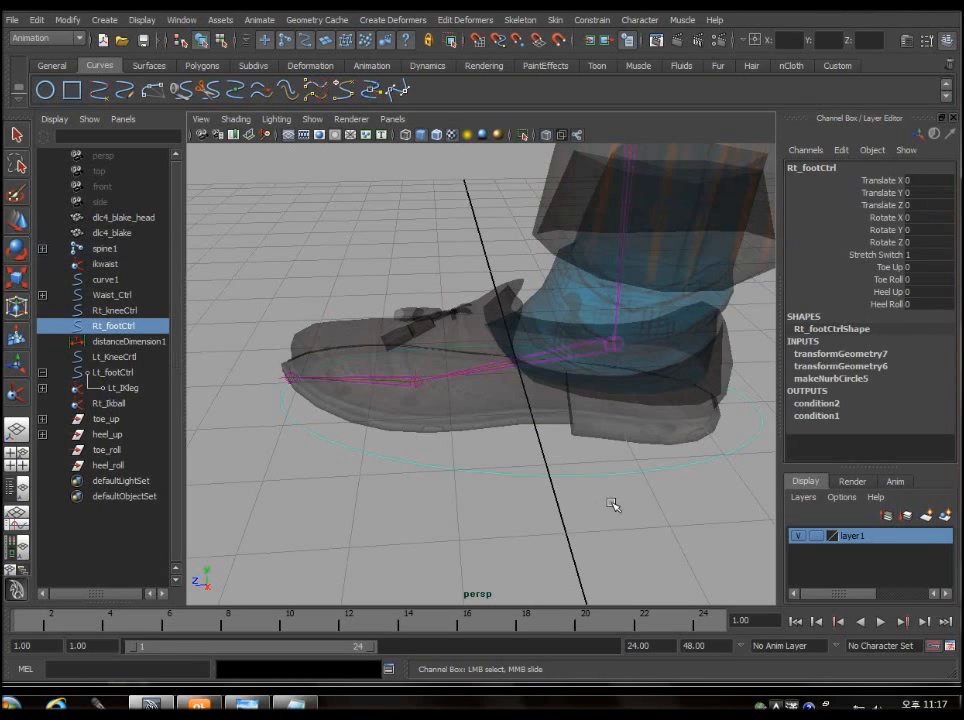
{"action": "left_click", "coordinate": [519, 372]}
{"action": "left_click", "coordinate": [533, 370]}
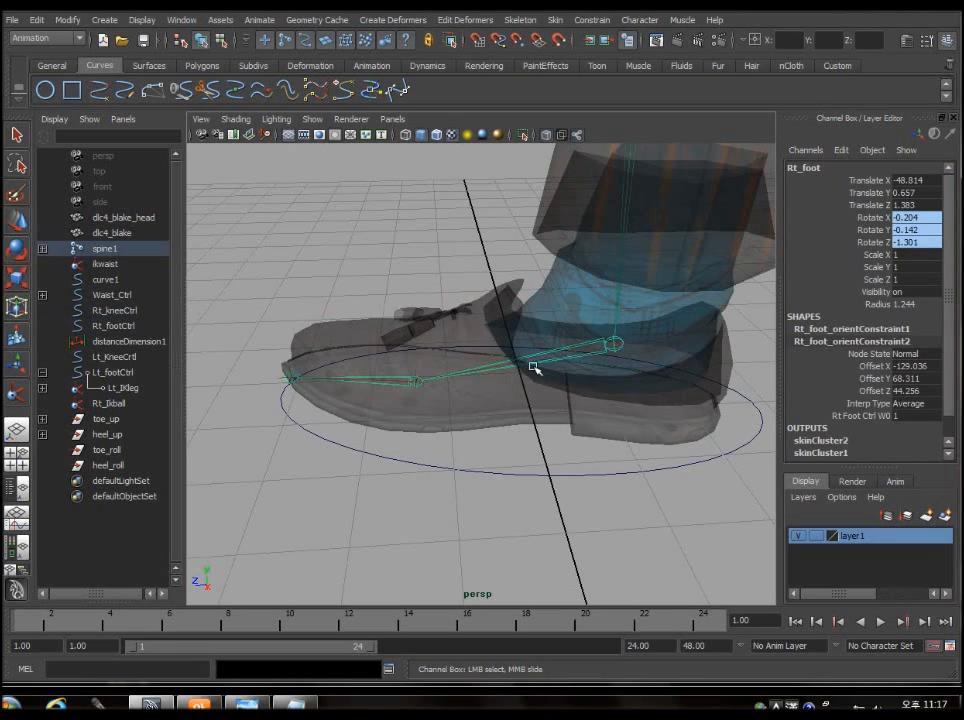
{"action": "left_click_drag", "start_coordinate": [884, 219], "coordinate": [880, 242]}
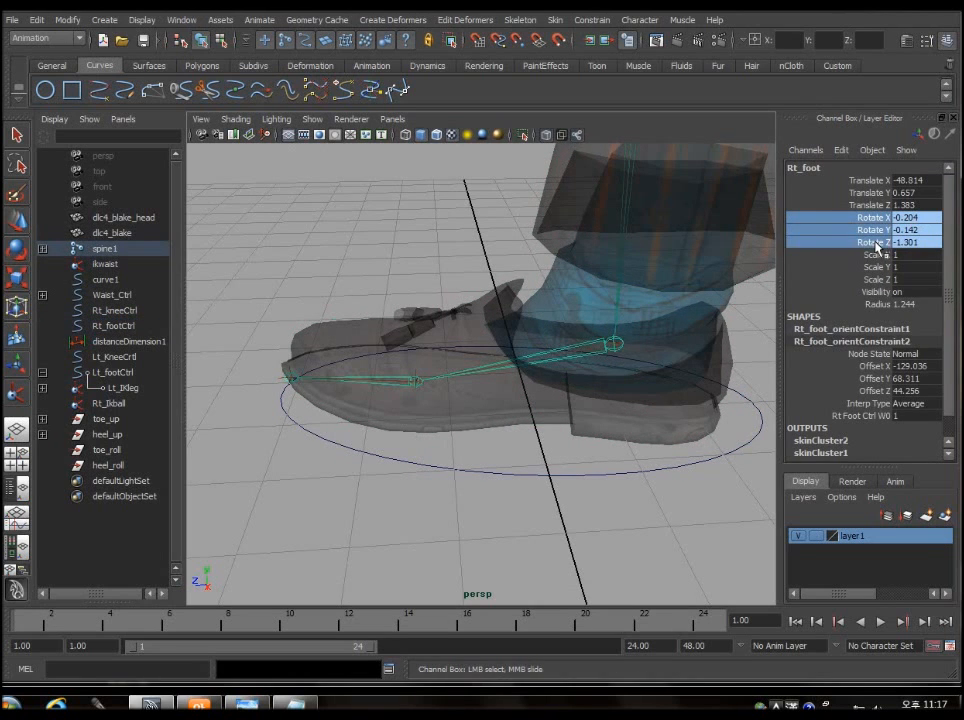
{"action": "right_click", "coordinate": [880, 243]}
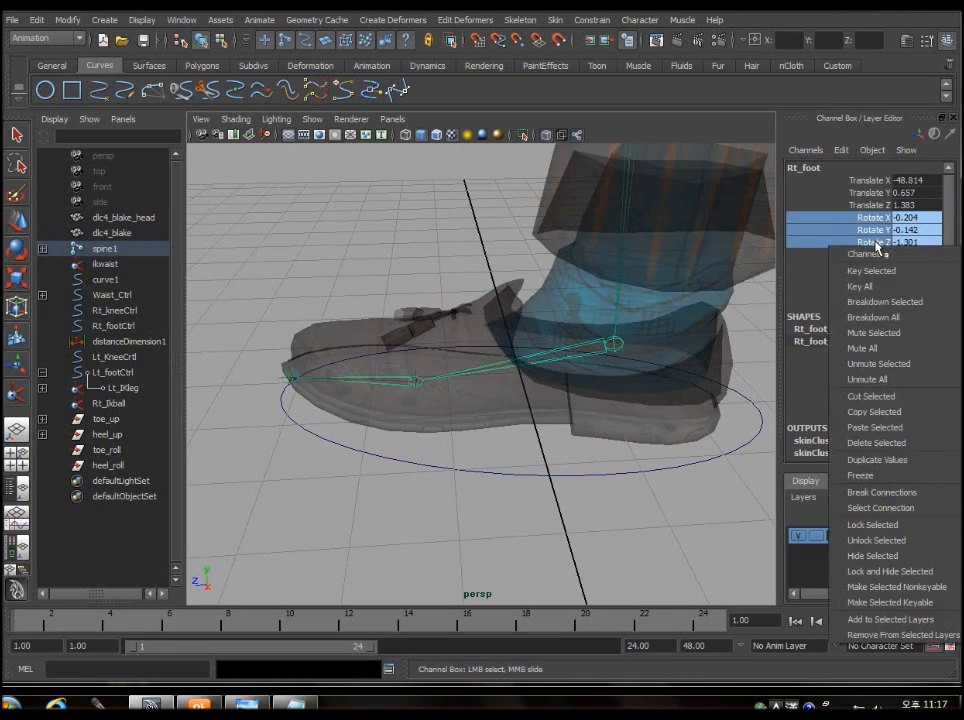
{"action": "left_click", "coordinate": [880, 492]}
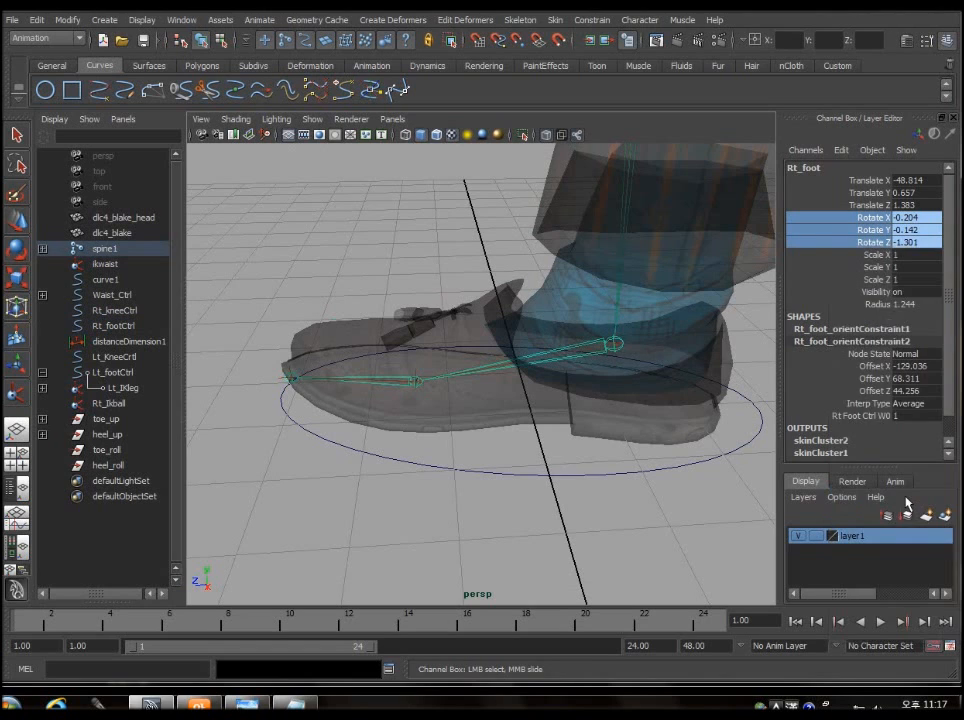
Test-rotate the heel_up and toe_up groups around the ball of the foot, and undo the rotations
{"action": "left_click", "coordinate": [521, 485]}
{"action": "left_click", "coordinate": [100, 434]}
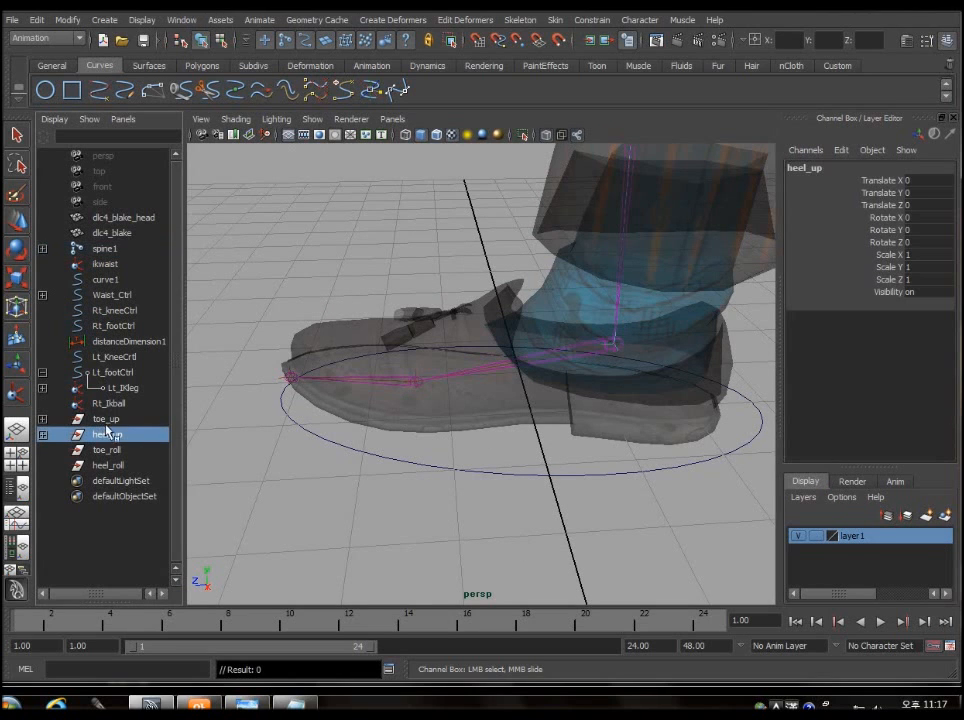
{"action": "left_click_drag", "start_coordinate": [568, 420], "coordinate": [570, 387], "text": "alt"}
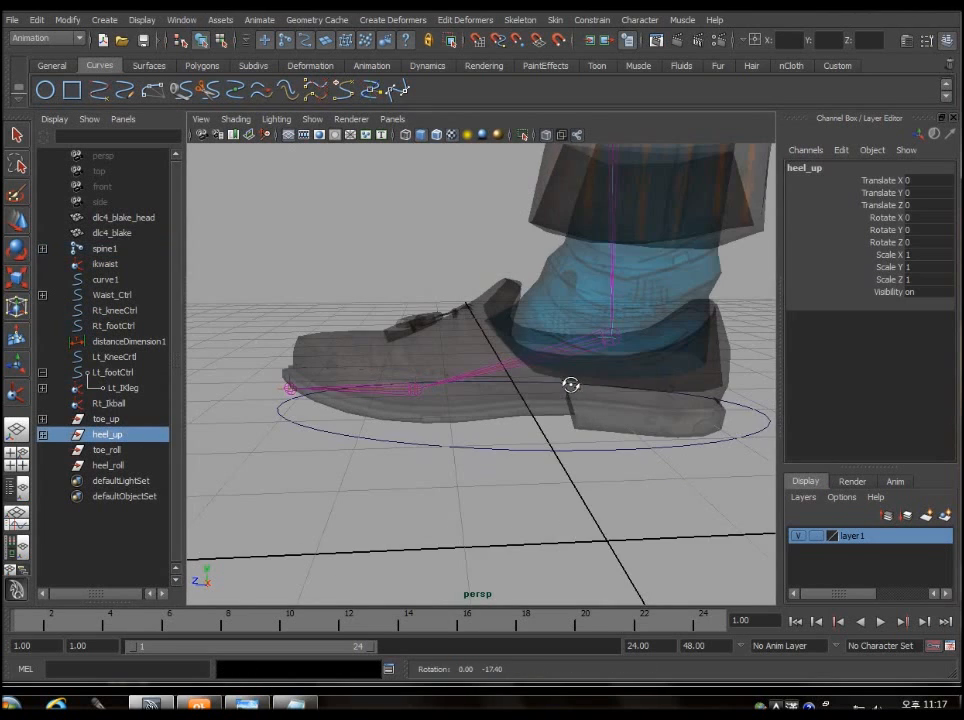
{"action": "key", "text": "e"}
{"action": "left_click_drag", "start_coordinate": [469, 344], "coordinate": [538, 437]}
{"action": "key", "text": "ctrl+z"}
{"action": "left_click", "coordinate": [112, 419]}
{"action": "key", "text": "ctrl+z"}
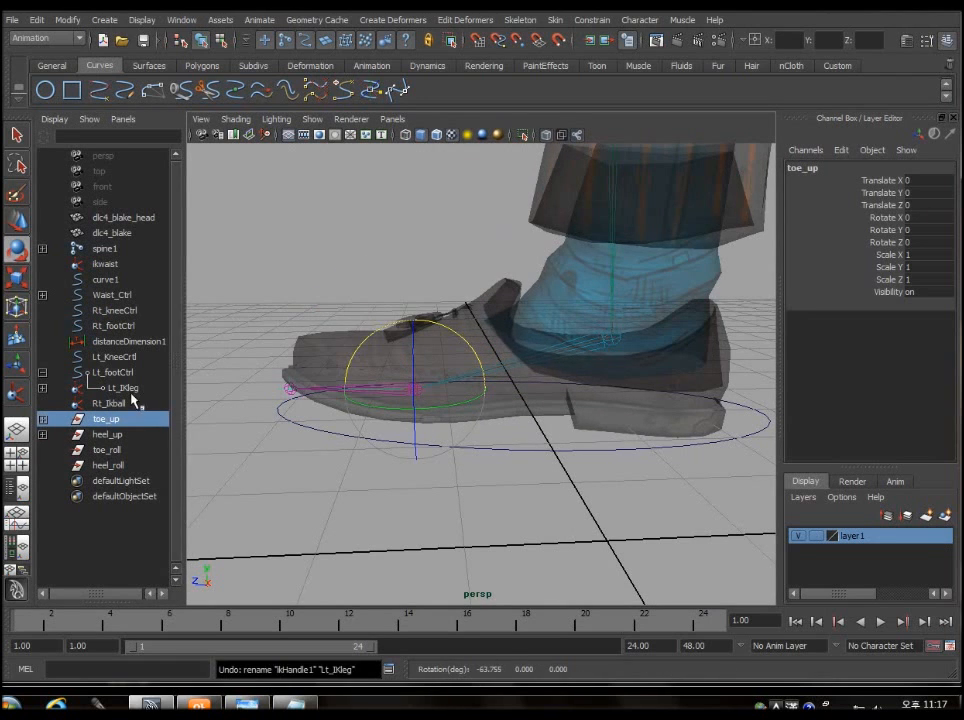
Parent the Rt_Ikball handle under heel_up, test-rotate the toe_up group and undo that rotation
{"action": "left_click", "coordinate": [117, 403]}
{"action": "middle_click_drag", "start_coordinate": [129, 406], "coordinate": [133, 436]}
{"action": "left_click", "coordinate": [105, 420]}
{"action": "left_click_drag", "start_coordinate": [469, 342], "coordinate": [438, 310]}
{"action": "key", "text": "ctrl+z"}
{"action": "left_click", "coordinate": [562, 493]}
{"action": "left_click_drag", "start_coordinate": [562, 493], "coordinate": [520, 480], "text": "alt"}
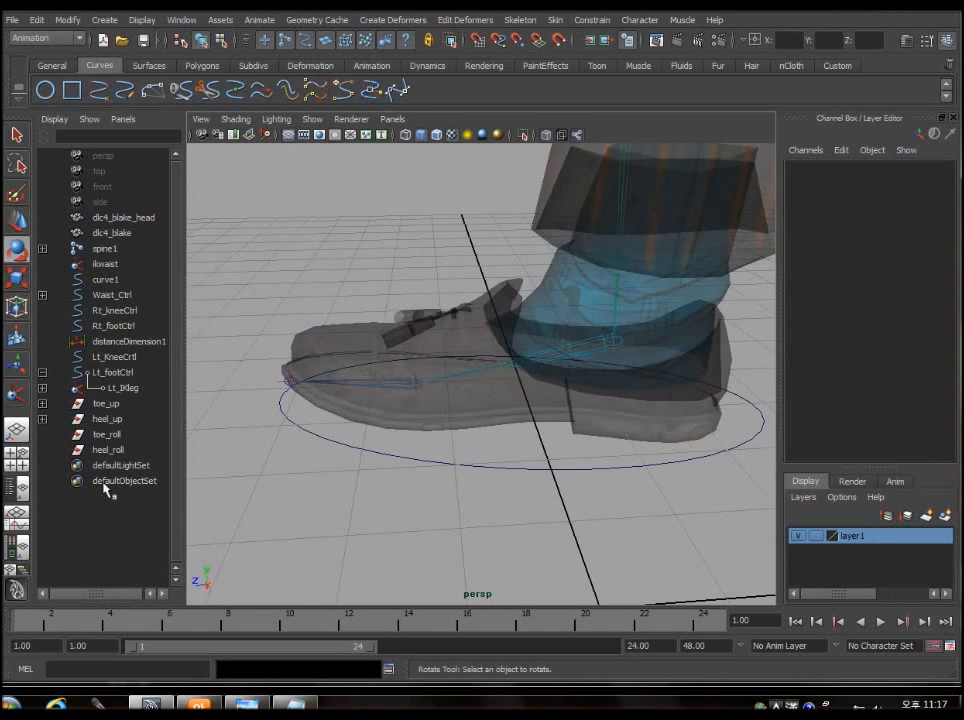
Select the toe_up and heel_up groups in turn to examine which foot joints and handles each one drives
{"action": "left_click", "coordinate": [105, 402]}
{"action": "left_click", "coordinate": [108, 417]}
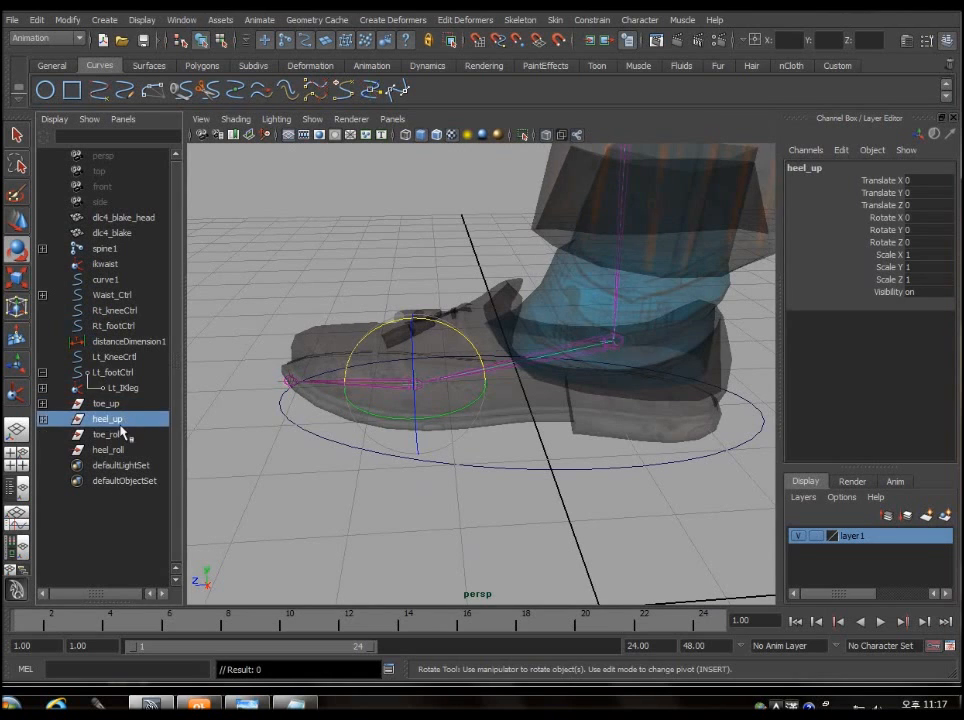
{"action": "left_click", "coordinate": [121, 433]}
{"action": "left_click", "coordinate": [121, 404]}
{"action": "left_click", "coordinate": [121, 419]}
{"action": "left_click", "coordinate": [120, 404]}
{"action": "left_click", "coordinate": [121, 433]}
{"action": "left_click", "coordinate": [120, 404]}
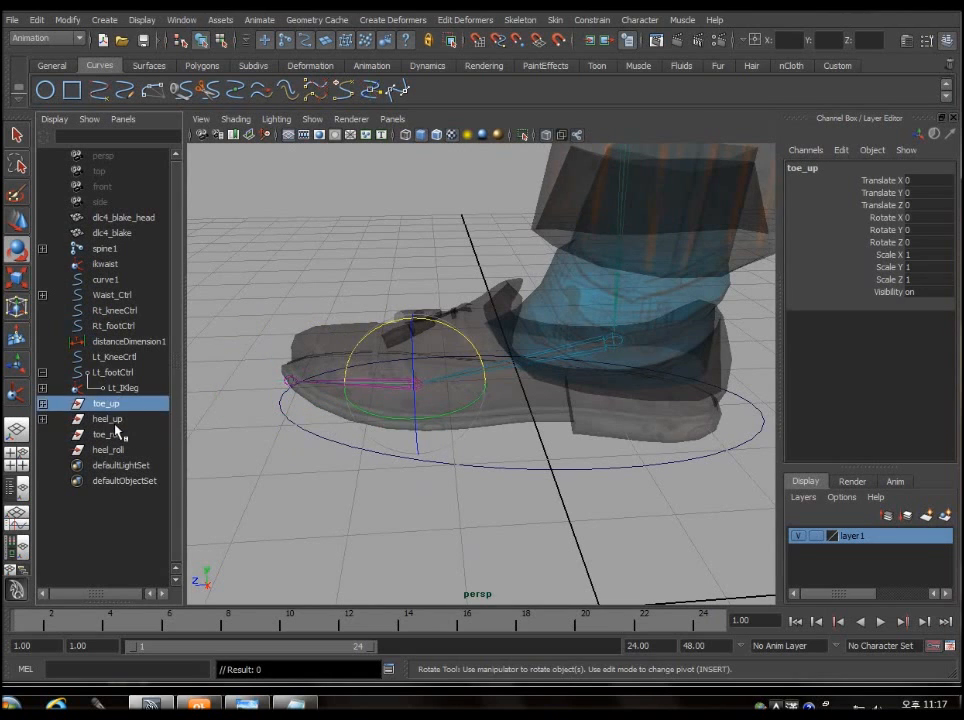
{"action": "left_click", "coordinate": [117, 433]}
{"action": "left_click", "coordinate": [119, 404]}
{"action": "left_click", "coordinate": [118, 418]}
{"action": "left_click", "coordinate": [118, 418]}
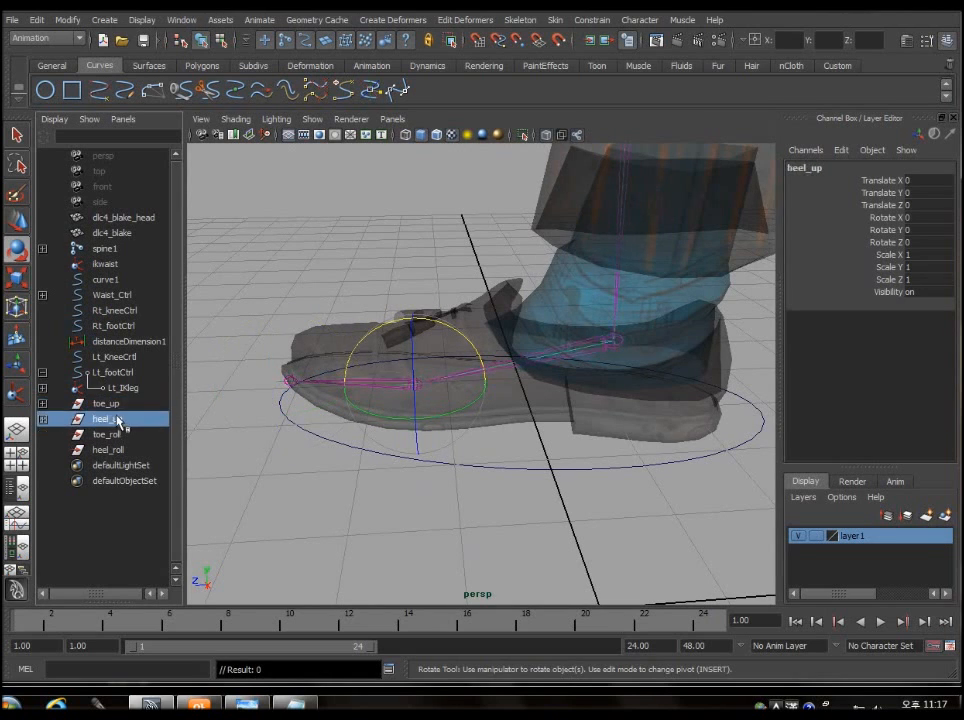
Alternate between the toe_up and heel_up groups to compare the parts of the foot each one drives
{"action": "left_click", "coordinate": [115, 406]}
{"action": "left_click", "coordinate": [119, 419]}
{"action": "left_click", "coordinate": [119, 405]}
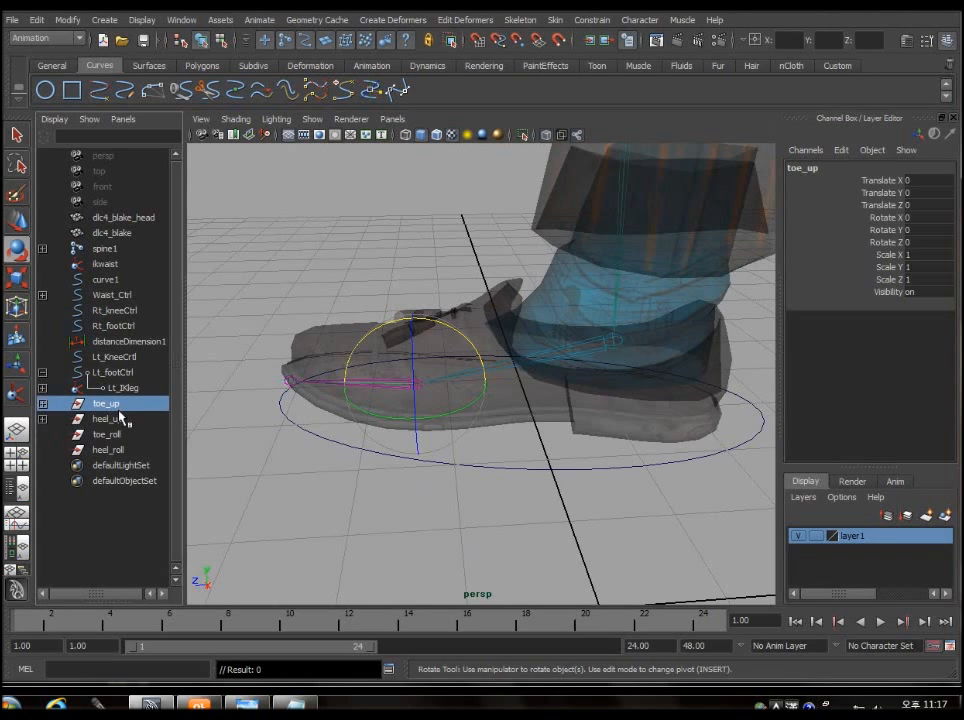
{"action": "left_click", "coordinate": [118, 420]}
{"action": "left_click", "coordinate": [110, 406]}
{"action": "left_click", "coordinate": [109, 417]}
{"action": "left_click", "coordinate": [110, 404]}
{"action": "left_click", "coordinate": [111, 417]}
{"action": "left_click", "coordinate": [110, 404]}
{"action": "left_click", "coordinate": [111, 417]}
{"action": "left_click", "coordinate": [110, 405]}
{"action": "left_click", "coordinate": [111, 418]}
{"action": "left_click", "coordinate": [110, 404]}
{"action": "left_click", "coordinate": [111, 418]}
Try parenting toe_up under heel_up, test-rotate heel_up about X, and undo both the rotation and the parenting
{"action": "left_click", "coordinate": [110, 404]}
{"action": "middle_click_drag", "start_coordinate": [111, 405], "coordinate": [112, 417]}
{"action": "left_click", "coordinate": [107, 405]}
{"action": "left_click_drag", "start_coordinate": [463, 340], "coordinate": [353, 481]}
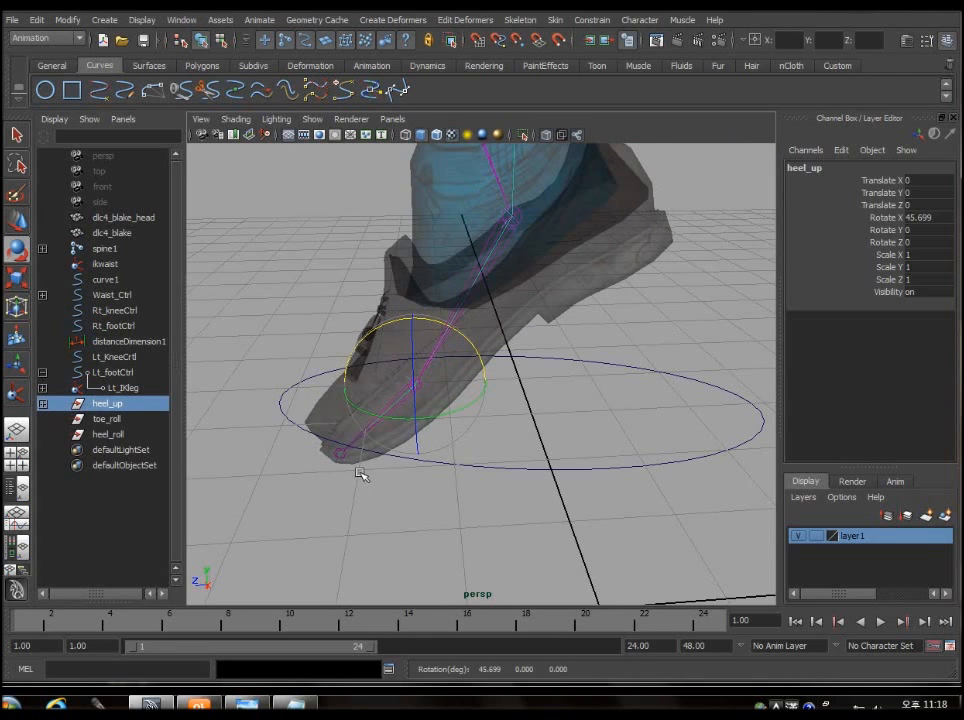
{"action": "key", "text": "ctrl+z"}
{"action": "key", "text": "ctrl+z"}
{"action": "key", "text": "ctrl+z"}
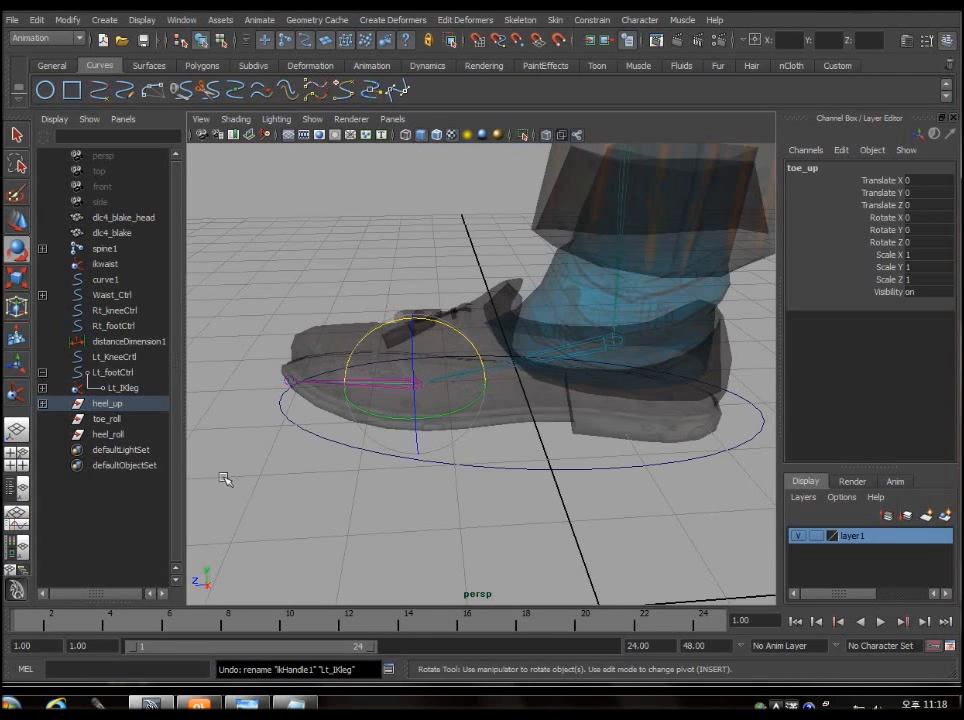
Check the toe_up, heel_up and toe_roll groups against the planned foot hierarchy in the Notepad notes
{"action": "left_click", "coordinate": [123, 419]}
{"action": "left_click", "coordinate": [110, 403]}
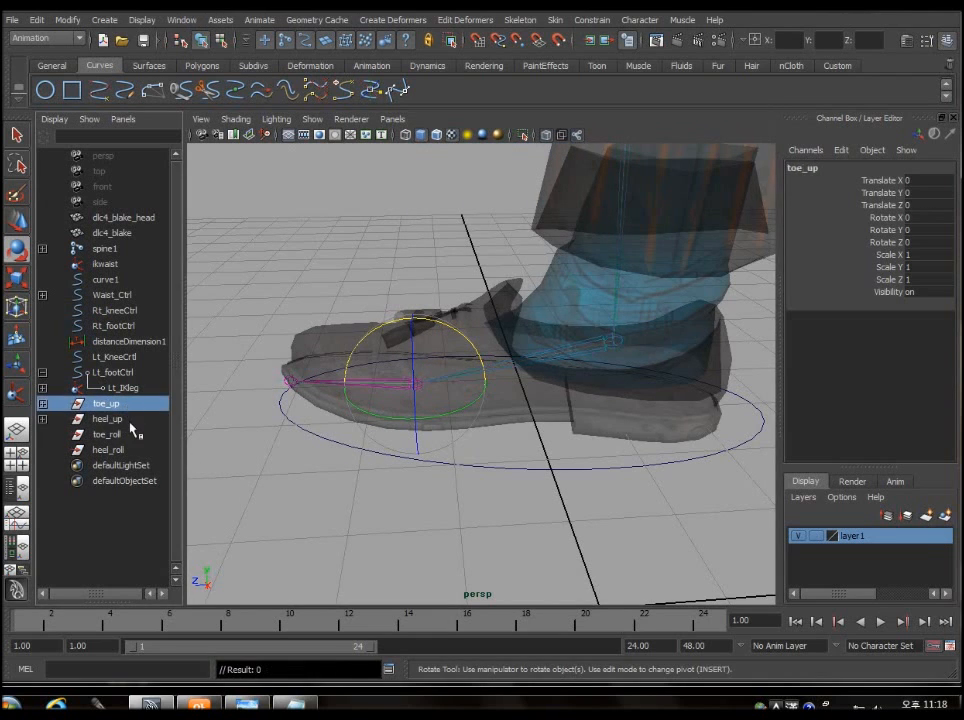
{"action": "left_click", "coordinate": [110, 434]}
{"action": "left_click", "coordinate": [127, 420]}
{"action": "left_click", "coordinate": [124, 404]}
{"action": "left_click", "coordinate": [125, 421]}
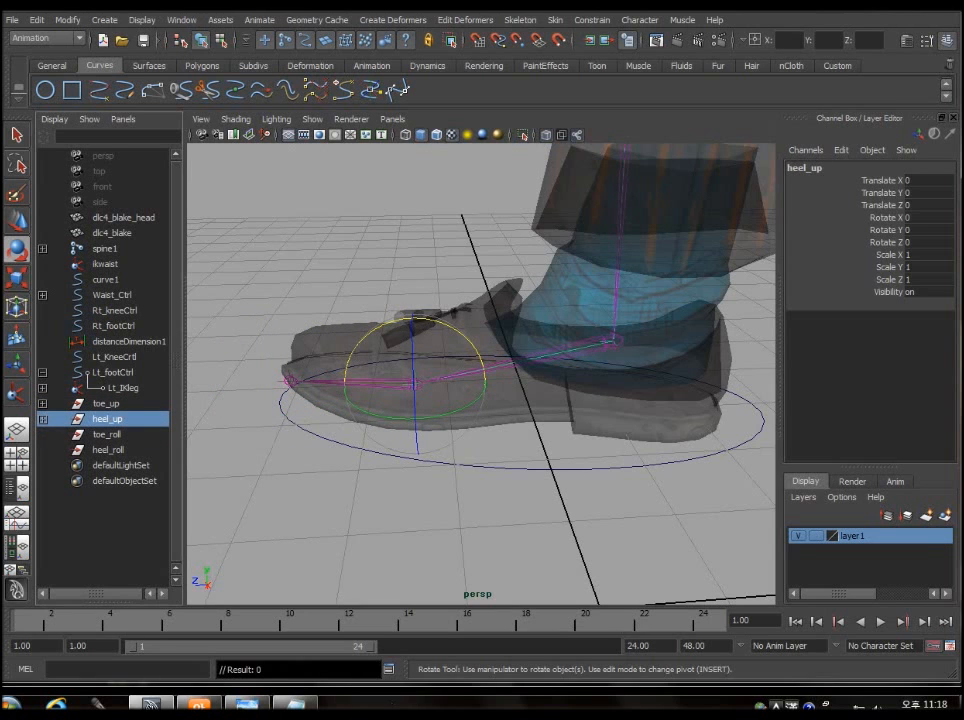
{"action": "left_click", "coordinate": [297, 704]}
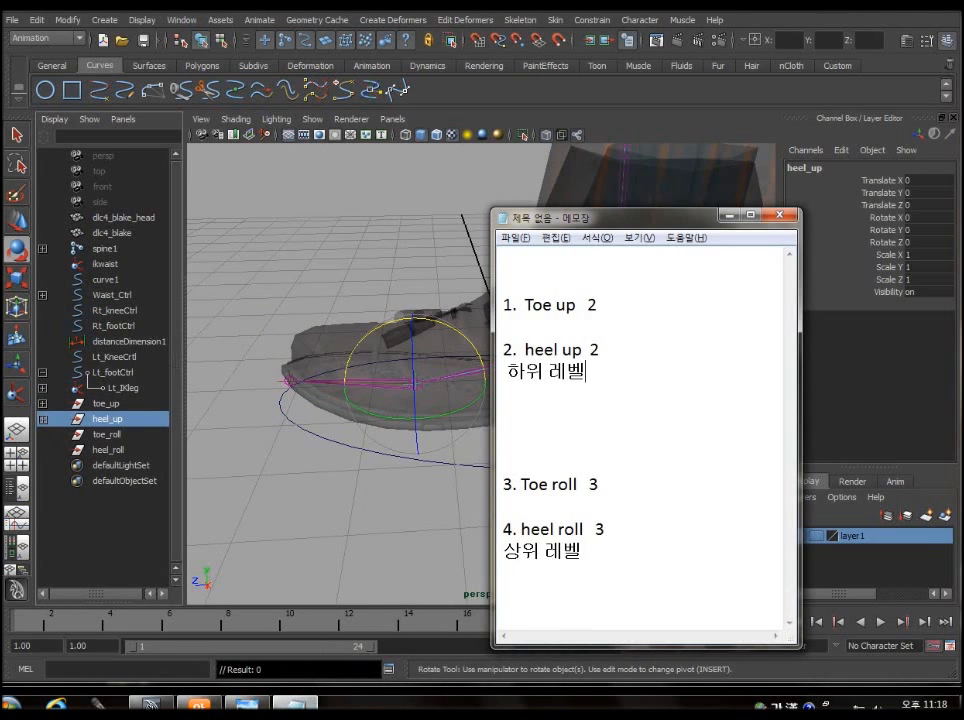
{"action": "left_click", "coordinate": [297, 705]}
{"action": "mouse_move", "coordinate": [242, 706]}
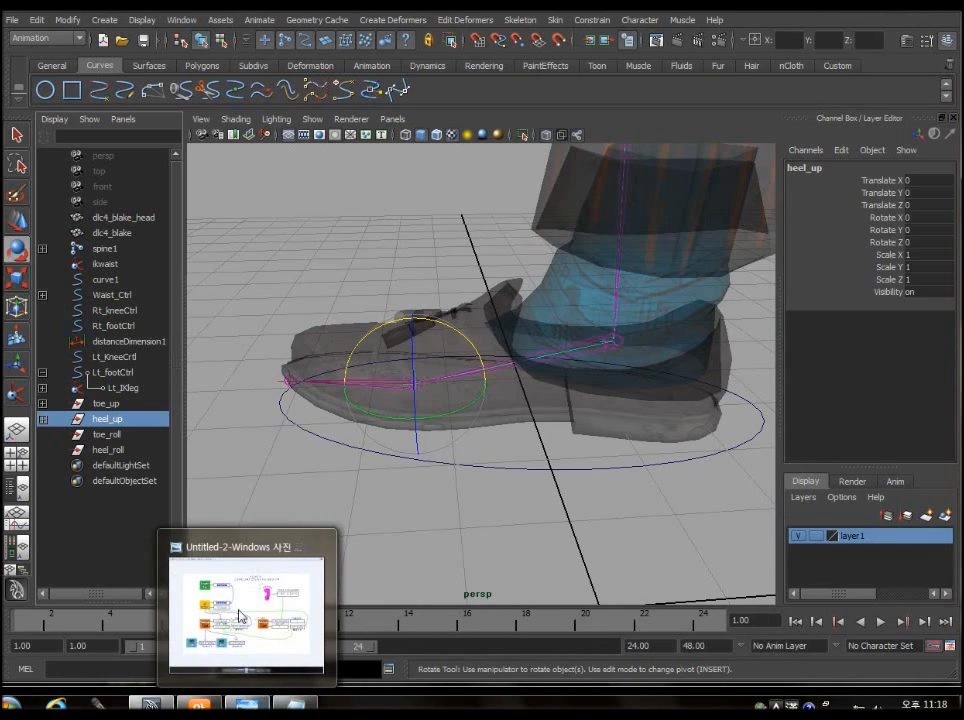
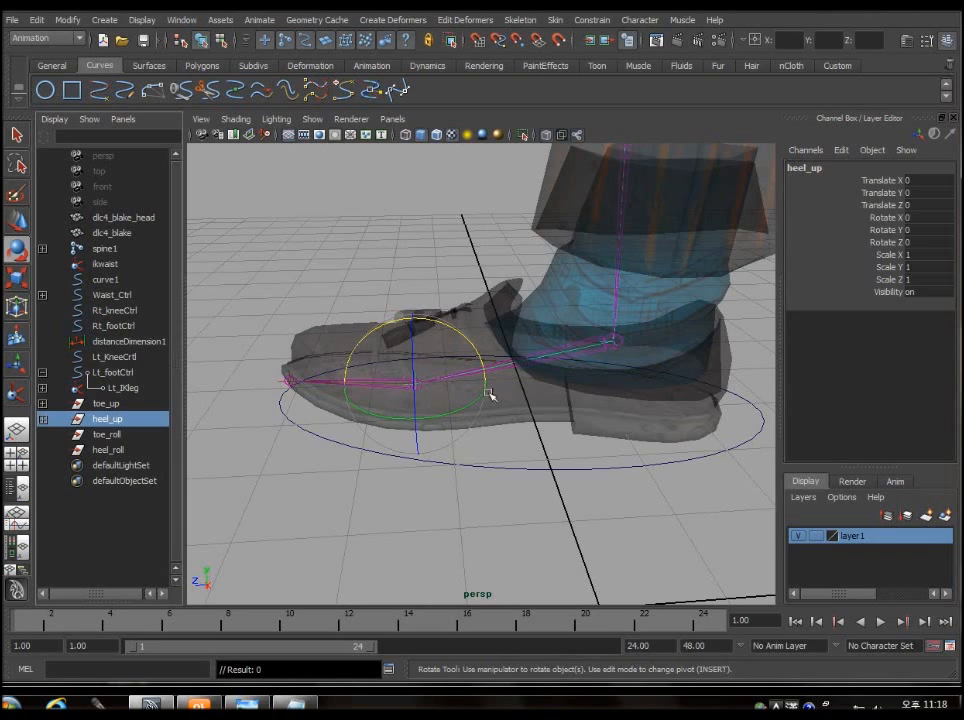
Compare the pivots and driven joints of the heel_up and toe_roll groups at the ball and toe tip
{"action": "scroll", "coordinate": [330, 490], "scroll_direction": "up", "scroll_amount": 3}
{"action": "scroll", "coordinate": [320, 490], "scroll_direction": "down", "scroll_amount": 2}
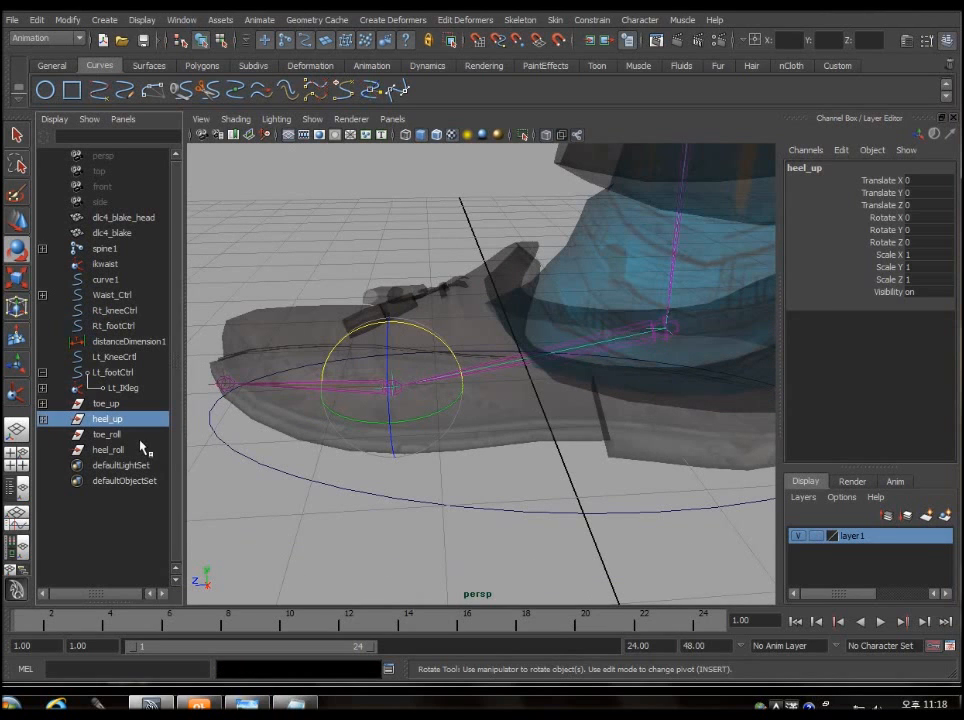
{"action": "left_click", "coordinate": [108, 434]}
{"action": "left_click", "coordinate": [122, 419]}
{"action": "left_click", "coordinate": [132, 448]}
{"action": "left_click", "coordinate": [131, 433]}
{"action": "left_click", "coordinate": [128, 420]}
{"action": "left_click", "coordinate": [128, 432]}
{"action": "left_click", "coordinate": [128, 418]}
{"action": "left_click", "coordinate": [129, 432]}
{"action": "left_click", "coordinate": [122, 420]}
{"action": "left_click", "coordinate": [124, 435]}
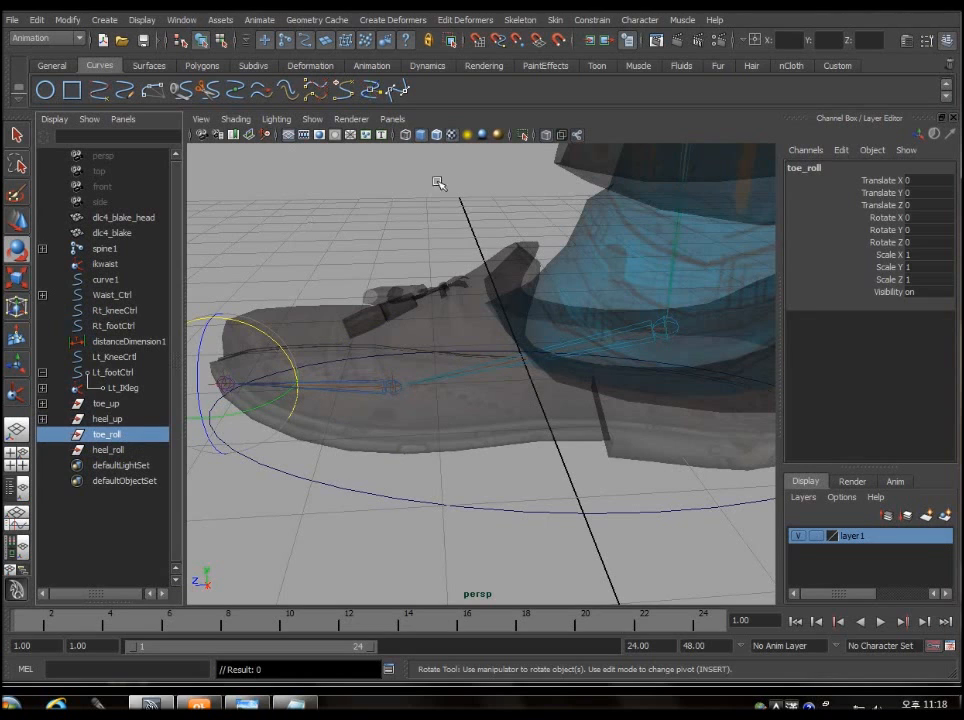
{"action": "left_click", "coordinate": [111, 420]}
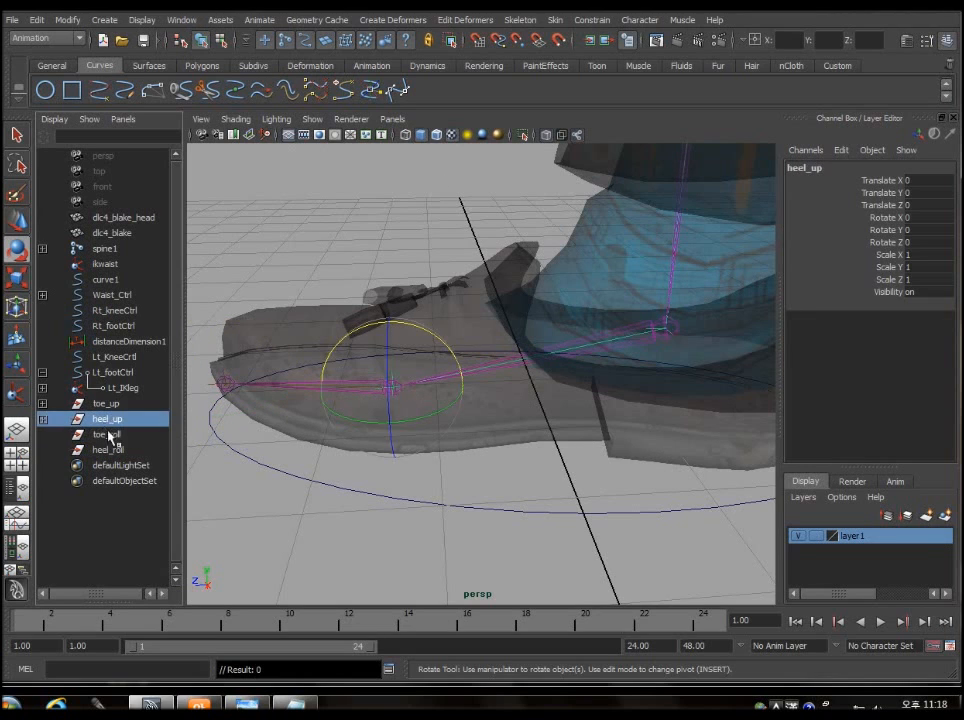
{"action": "left_click", "coordinate": [109, 434]}
{"action": "left_click", "coordinate": [118, 420]}
{"action": "left_click", "coordinate": [131, 436]}
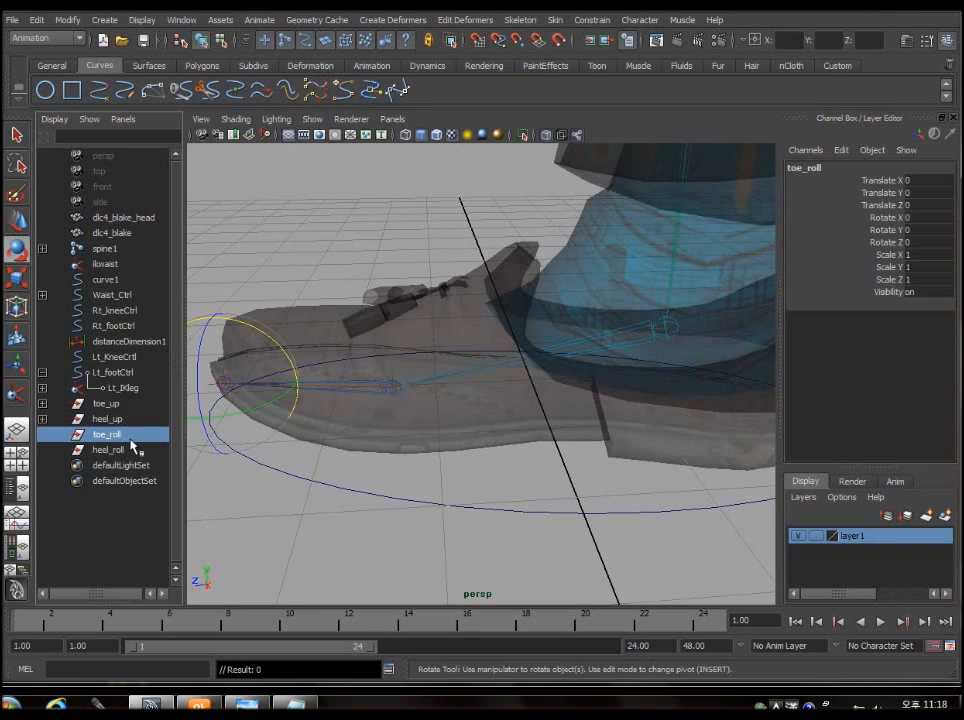
Highlight the Toe roll and heel roll entries and their level label in the Notepad notes
{"action": "left_click", "coordinate": [296, 705]}
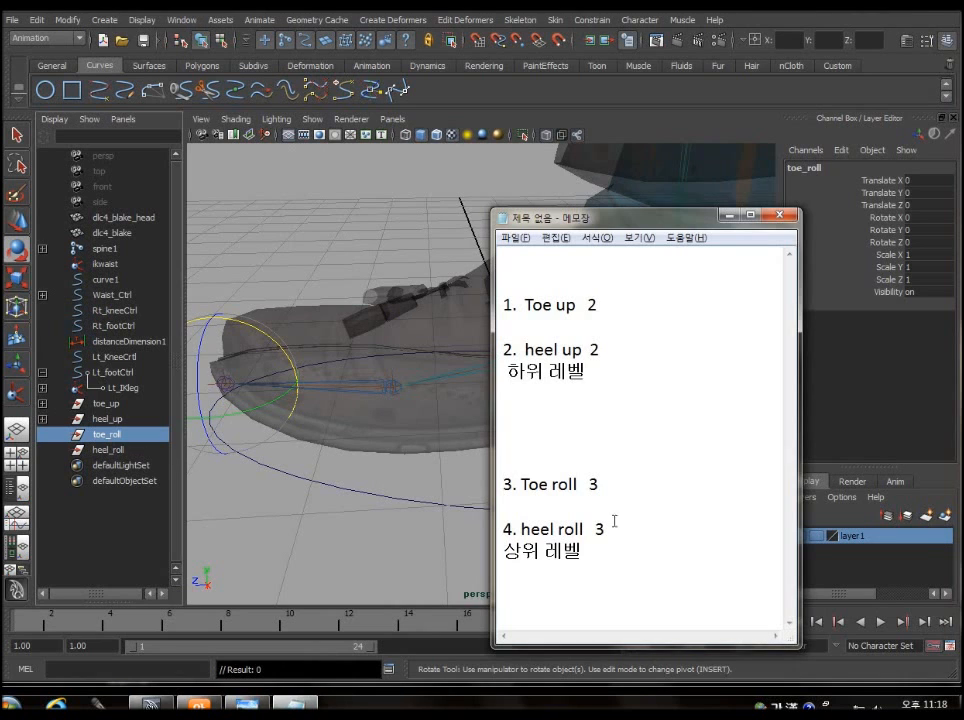
{"action": "left_click_drag", "start_coordinate": [620, 486], "coordinate": [502, 486]}
{"action": "left_click_drag", "start_coordinate": [636, 545], "coordinate": [502, 549]}
Alternate between the toe_roll and heel_roll groups to compare their pivots at the toe tip and heel
{"action": "left_click", "coordinate": [113, 449]}
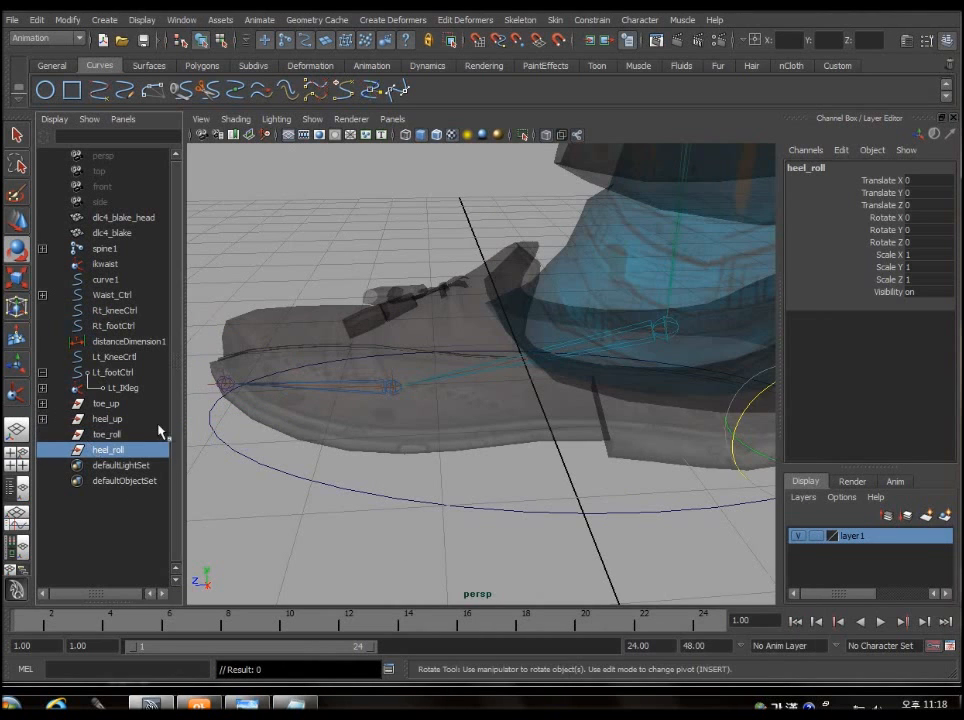
{"action": "left_click", "coordinate": [155, 434]}
{"action": "left_click", "coordinate": [150, 450]}
{"action": "left_click", "coordinate": [152, 432]}
{"action": "left_click", "coordinate": [152, 449]}
{"action": "left_click", "coordinate": [152, 435]}
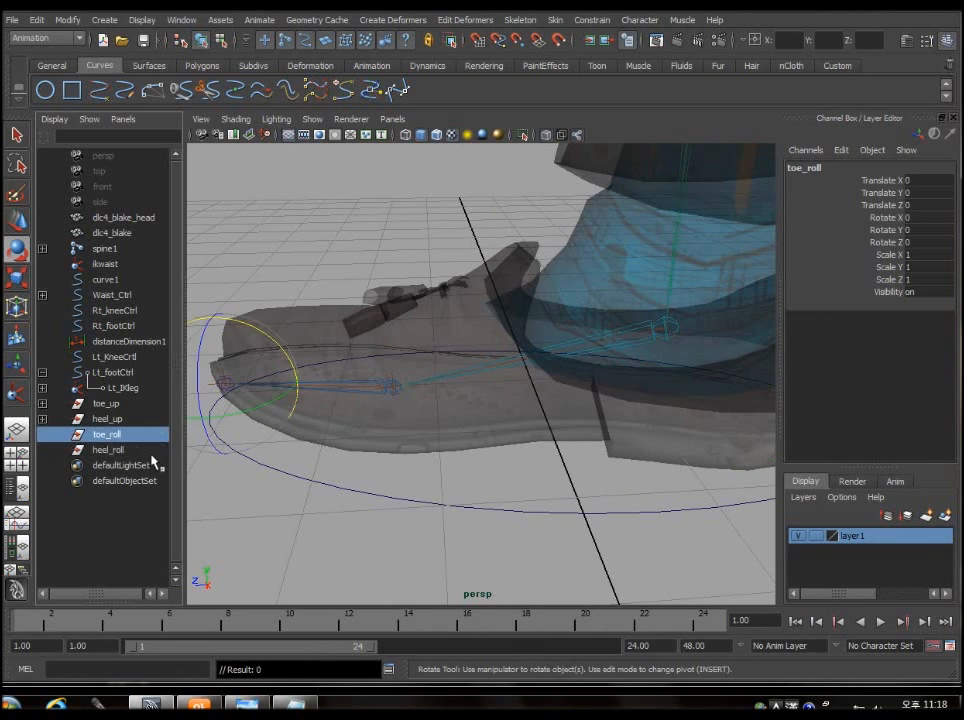
{"action": "left_click", "coordinate": [152, 462]}
{"action": "left_click", "coordinate": [149, 436]}
{"action": "left_click", "coordinate": [142, 450]}
{"action": "left_click", "coordinate": [142, 436]}
{"action": "left_click", "coordinate": [143, 452]}
{"action": "left_click", "coordinate": [140, 436]}
{"action": "left_click_drag", "start_coordinate": [452, 501], "coordinate": [389, 476], "text": "alt"}
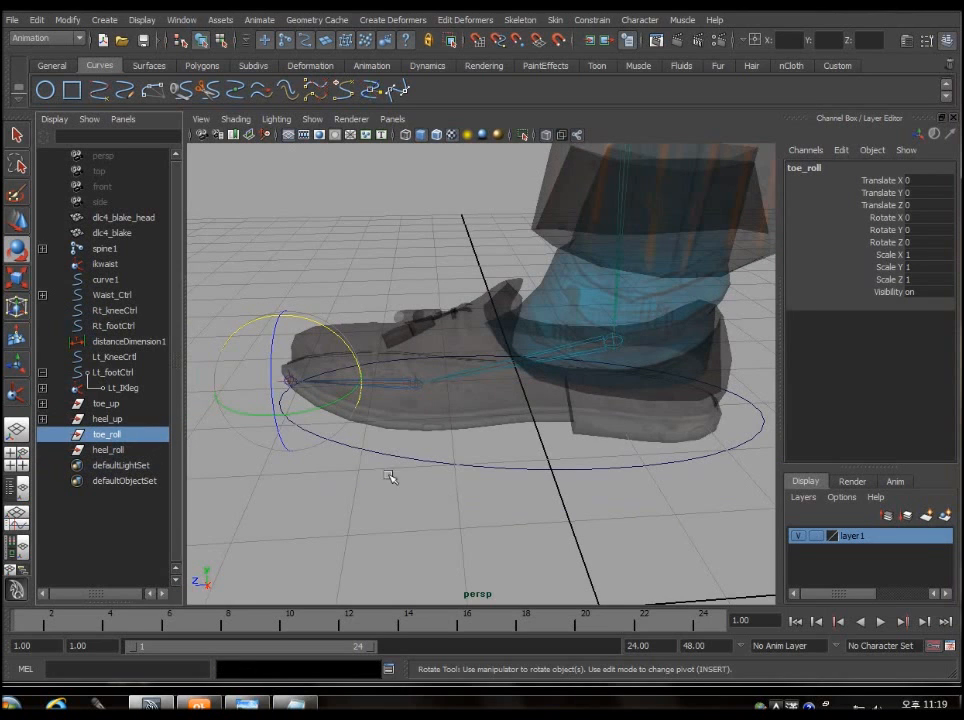
{"action": "left_click", "coordinate": [120, 451]}
{"action": "left_click", "coordinate": [128, 437]}
{"action": "left_click", "coordinate": [135, 450]}
{"action": "left_click", "coordinate": [141, 435]}
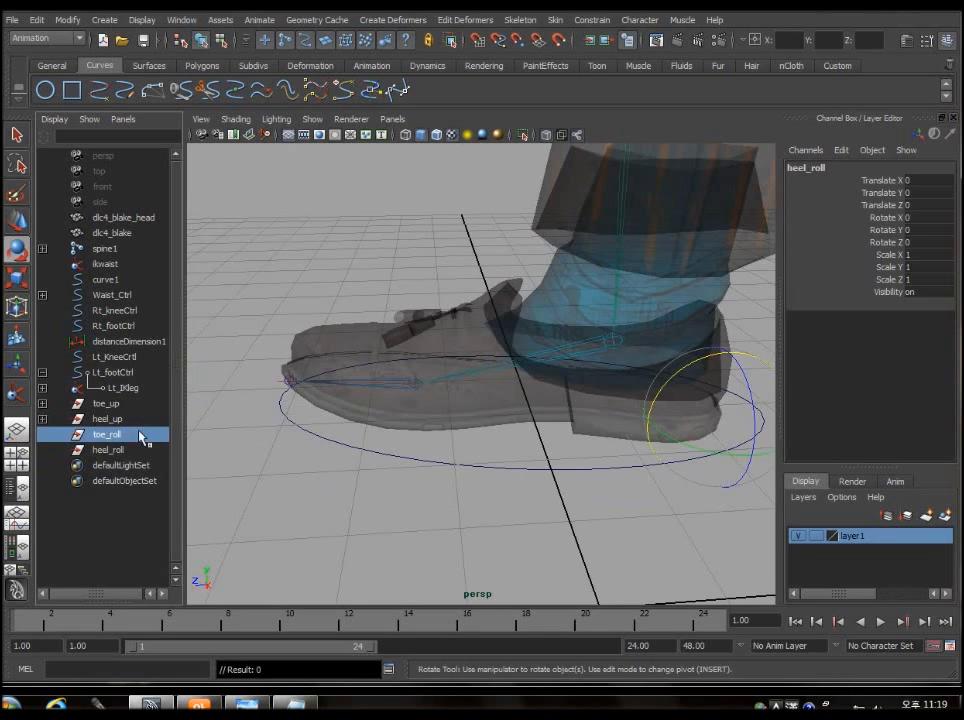
{"action": "left_click", "coordinate": [142, 449]}
{"action": "left_click", "coordinate": [142, 436]}
{"action": "left_click", "coordinate": [140, 450]}
{"action": "left_click", "coordinate": [137, 436]}
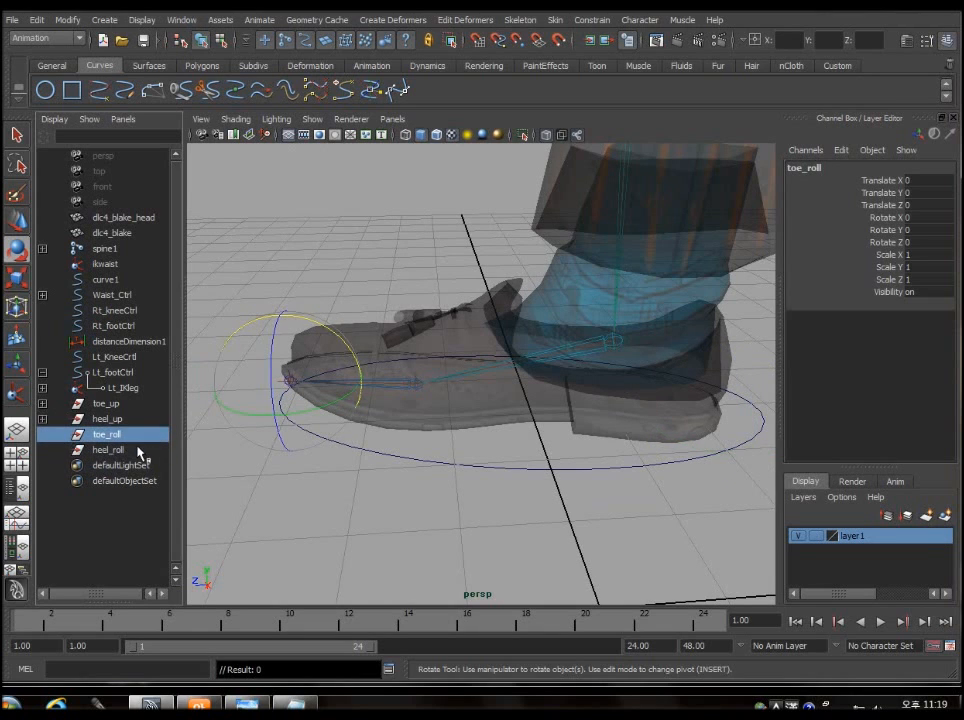
{"action": "left_click", "coordinate": [137, 450]}
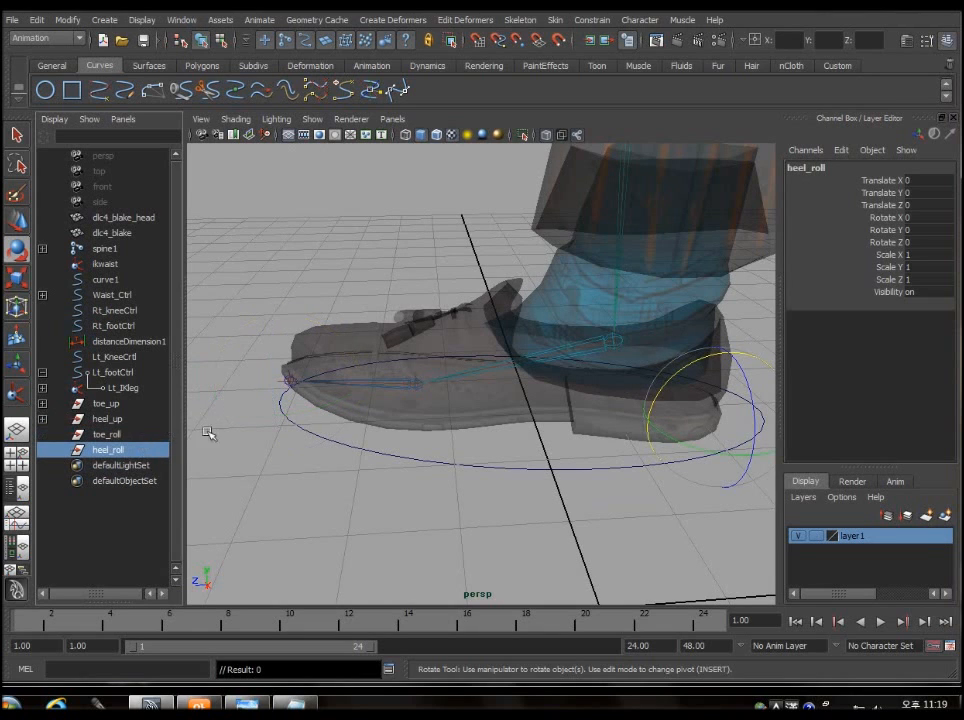
{"action": "left_click", "coordinate": [140, 436]}
{"action": "left_click", "coordinate": [141, 451]}
{"action": "left_click", "coordinate": [140, 436]}
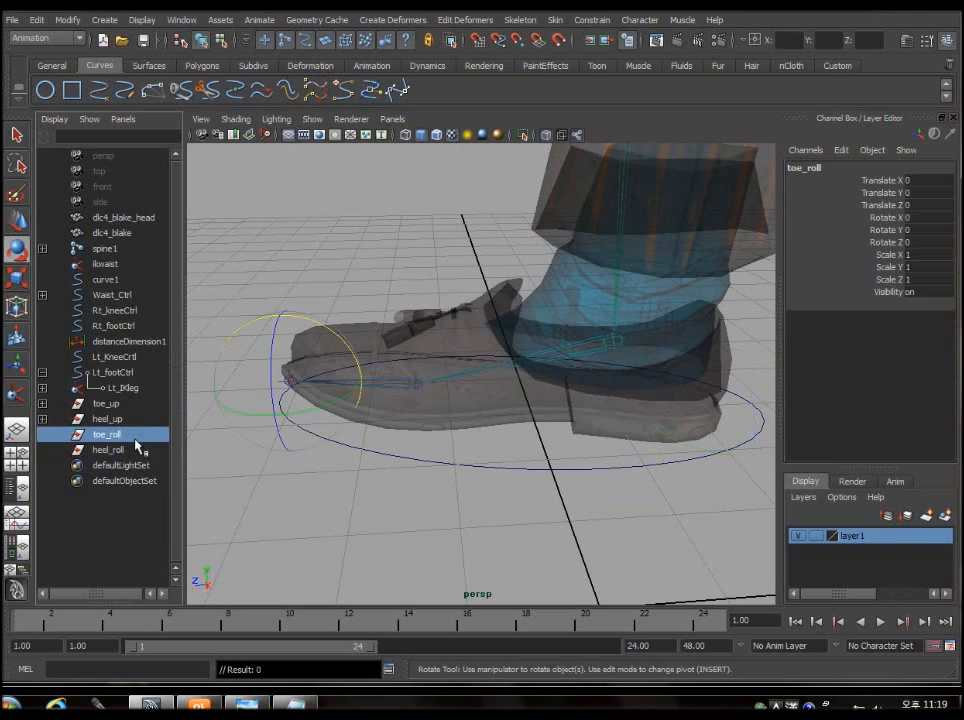
{"action": "left_click", "coordinate": [140, 450]}
{"action": "left_click", "coordinate": [143, 436]}
{"action": "left_click", "coordinate": [141, 450]}
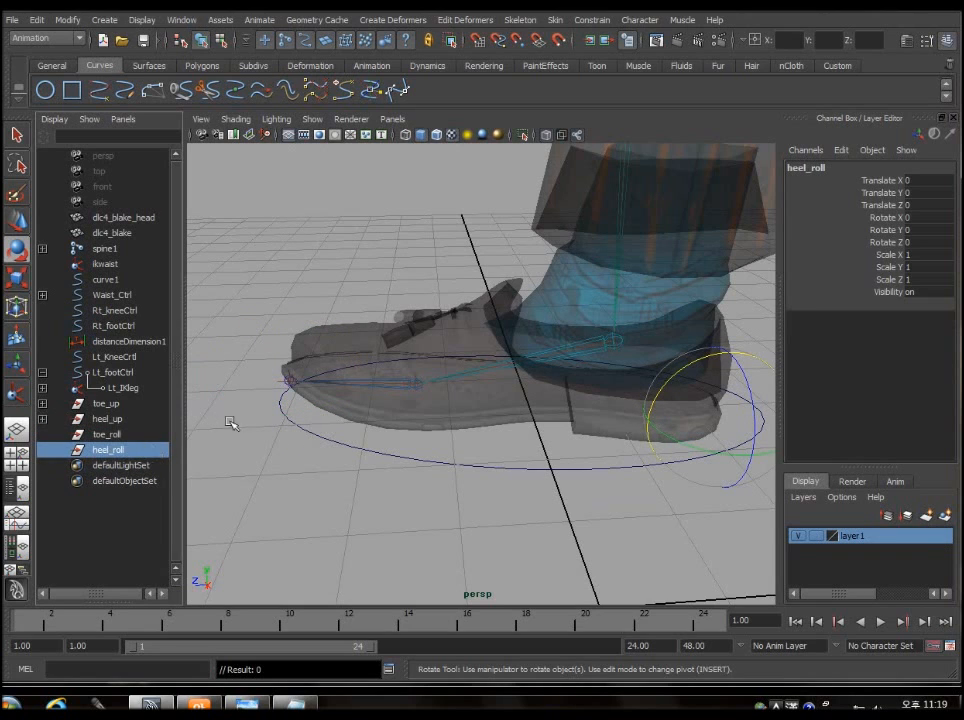
{"action": "left_click", "coordinate": [136, 434]}
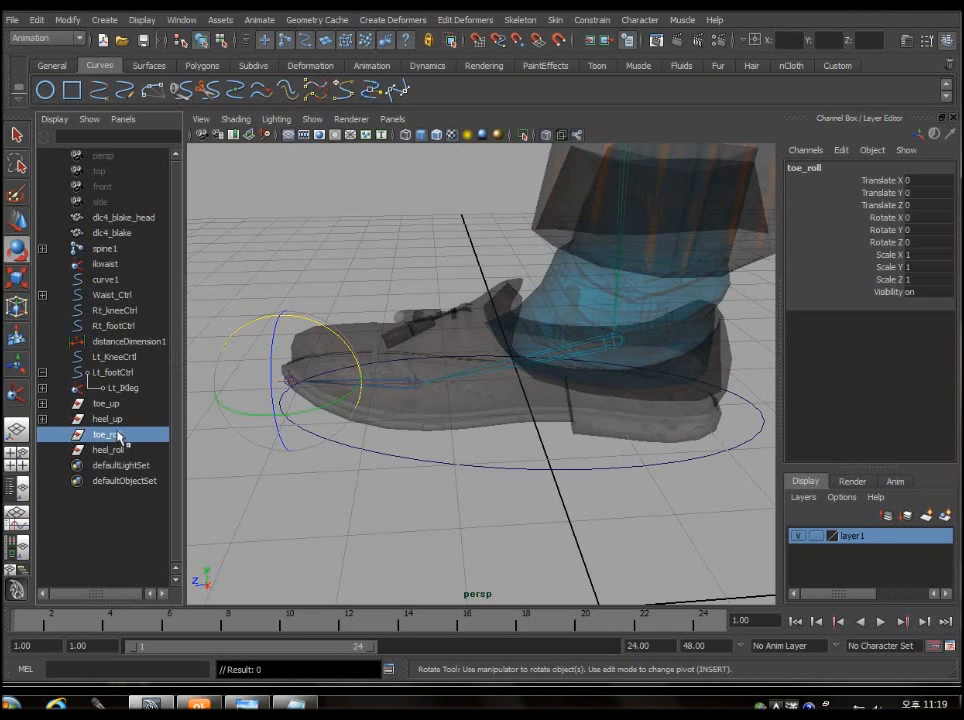
Select heel_up, toe_roll and heel_roll in turn to examine how the up group relates to the roll groups
{"action": "left_click", "coordinate": [120, 419]}
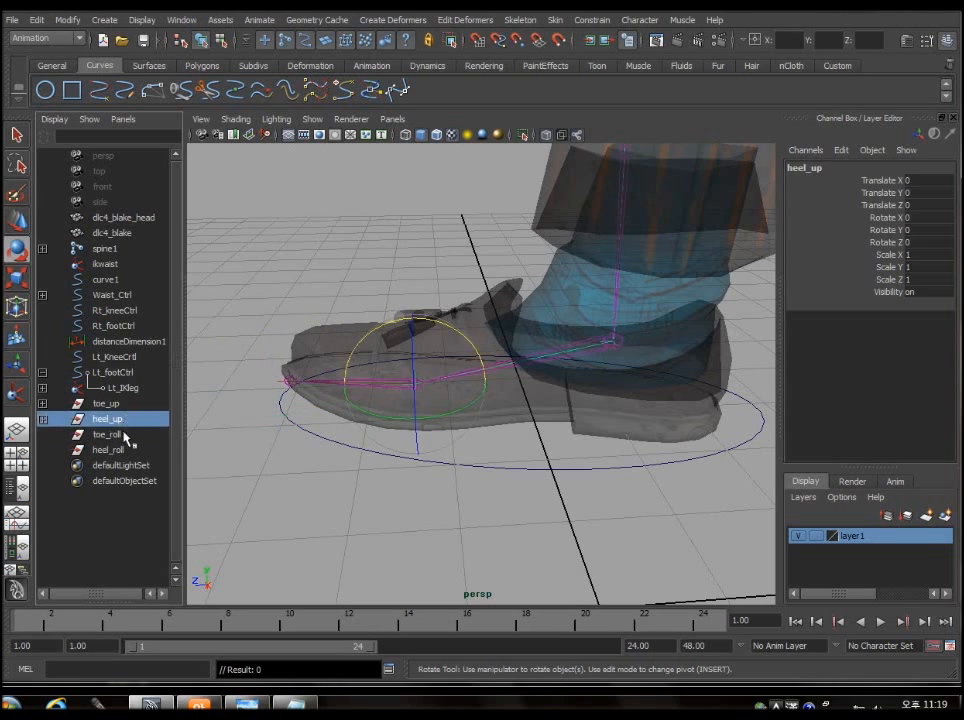
{"action": "left_click", "coordinate": [123, 433]}
{"action": "left_click", "coordinate": [123, 421]}
{"action": "left_click", "coordinate": [123, 448]}
{"action": "left_click", "coordinate": [124, 435]}
{"action": "left_click", "coordinate": [124, 422]}
{"action": "left_click", "coordinate": [124, 432]}
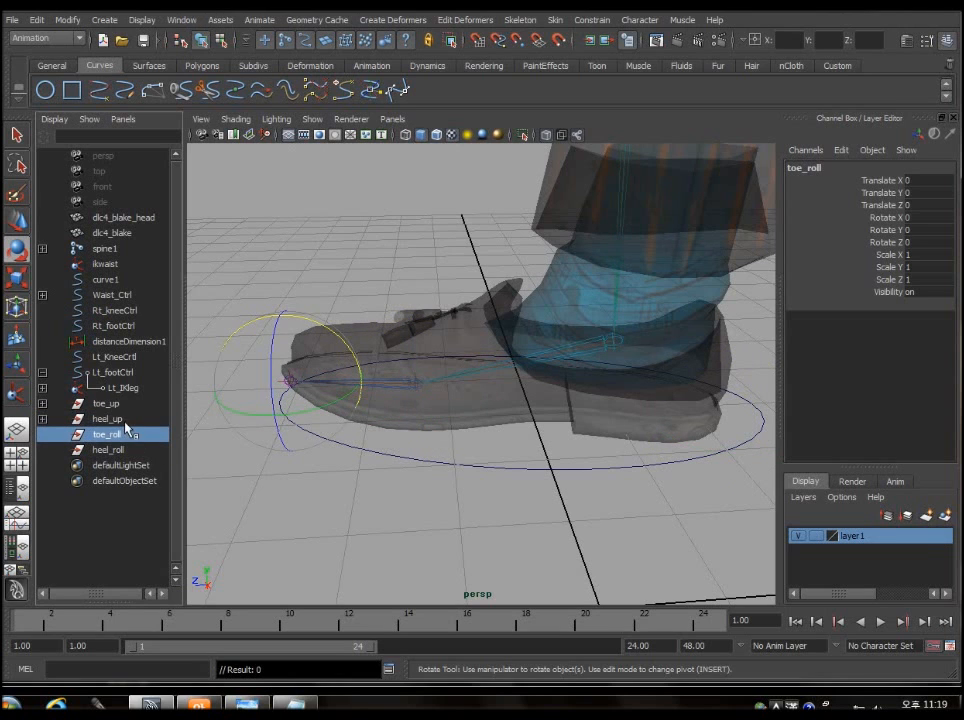
{"action": "left_click", "coordinate": [124, 420]}
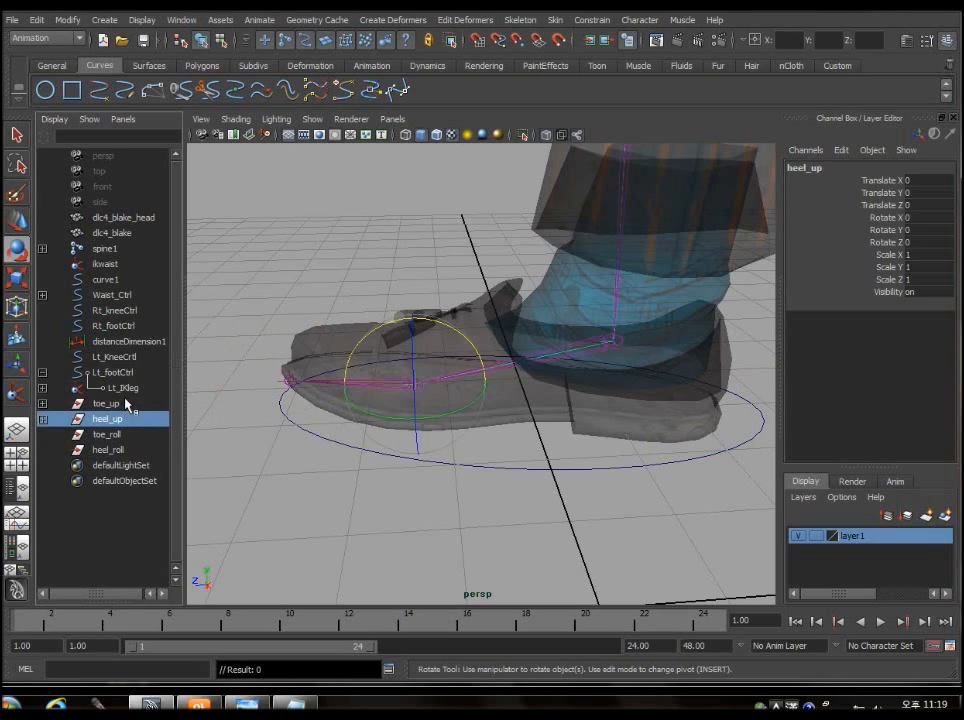
Examine the shared ball pivot and the highlighted joints of the toe_up and heel_up groups
{"action": "left_click", "coordinate": [125, 401]}
{"action": "left_click", "coordinate": [126, 413]}
{"action": "left_click", "coordinate": [127, 406]}
{"action": "left_click", "coordinate": [129, 416]}
{"action": "left_click", "coordinate": [129, 406]}
{"action": "left_click", "coordinate": [131, 420]}
{"action": "left_click", "coordinate": [128, 404]}
{"action": "left_click", "coordinate": [130, 418]}
{"action": "left_click", "coordinate": [129, 404]}
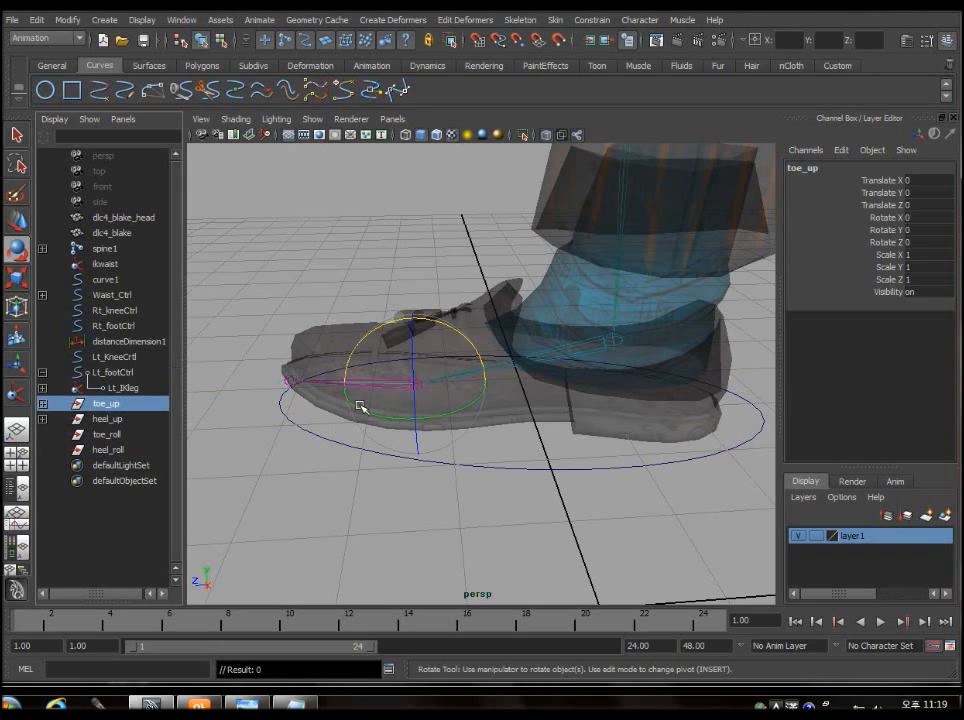
{"action": "left_click", "coordinate": [117, 418]}
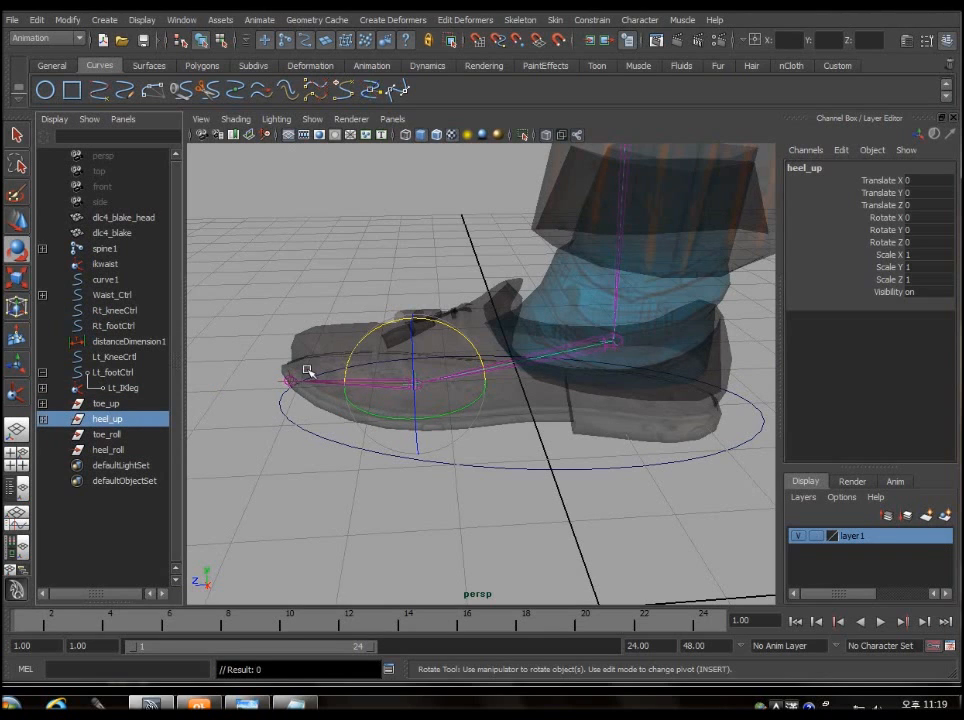
{"action": "left_click", "coordinate": [149, 404]}
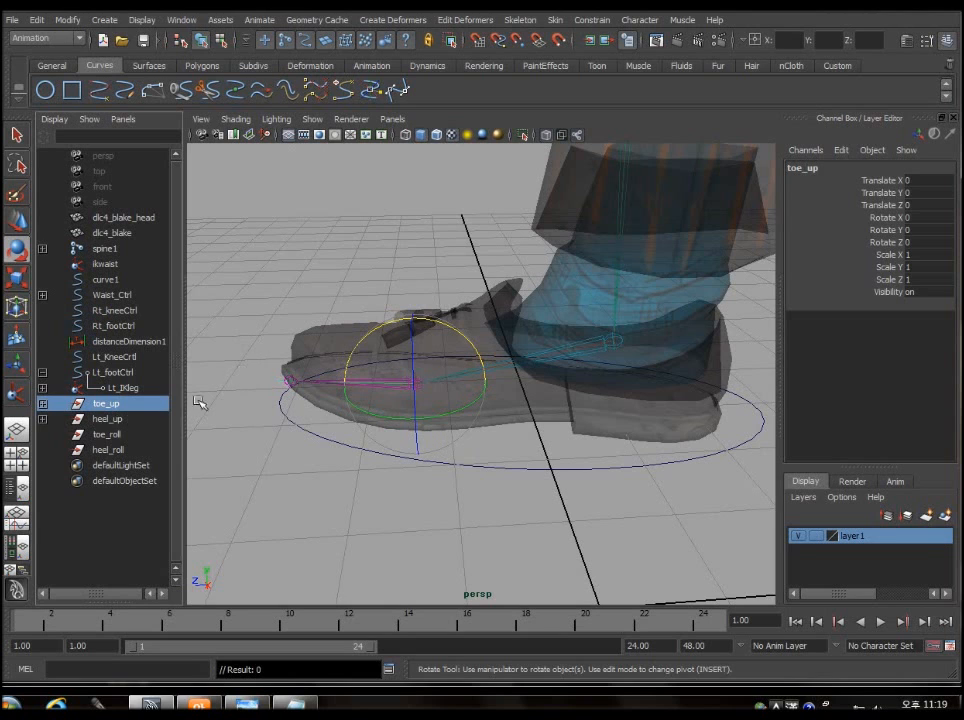
{"action": "left_click", "coordinate": [148, 420]}
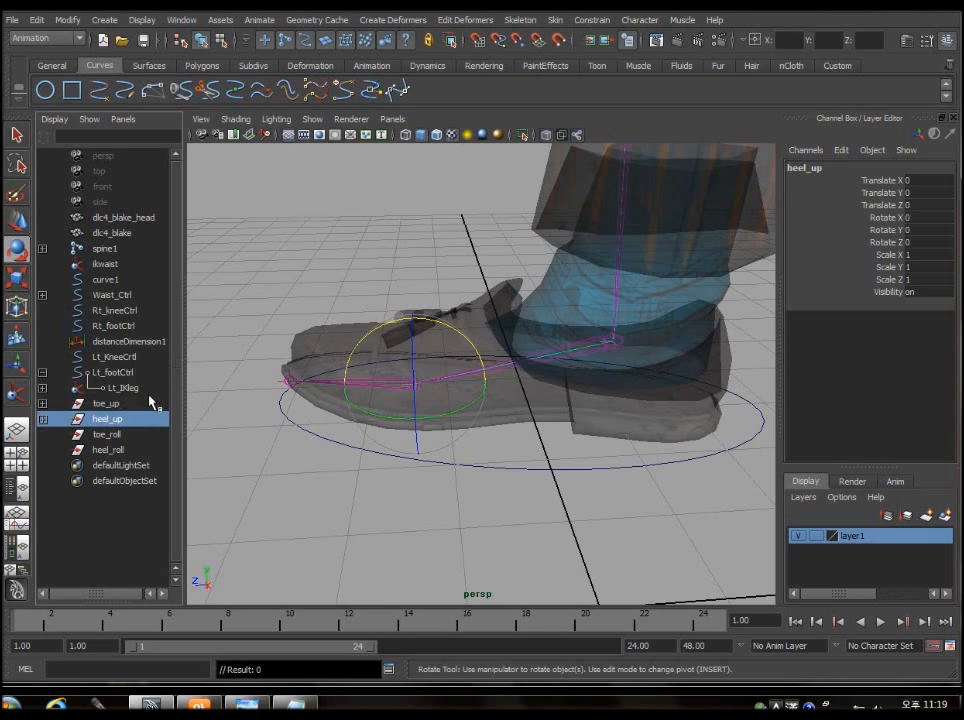
Parent the toe_up and heel_up groups together under the toe_roll group
{"action": "left_click_drag", "start_coordinate": [259, 442], "coordinate": [385, 477], "text": "alt"}
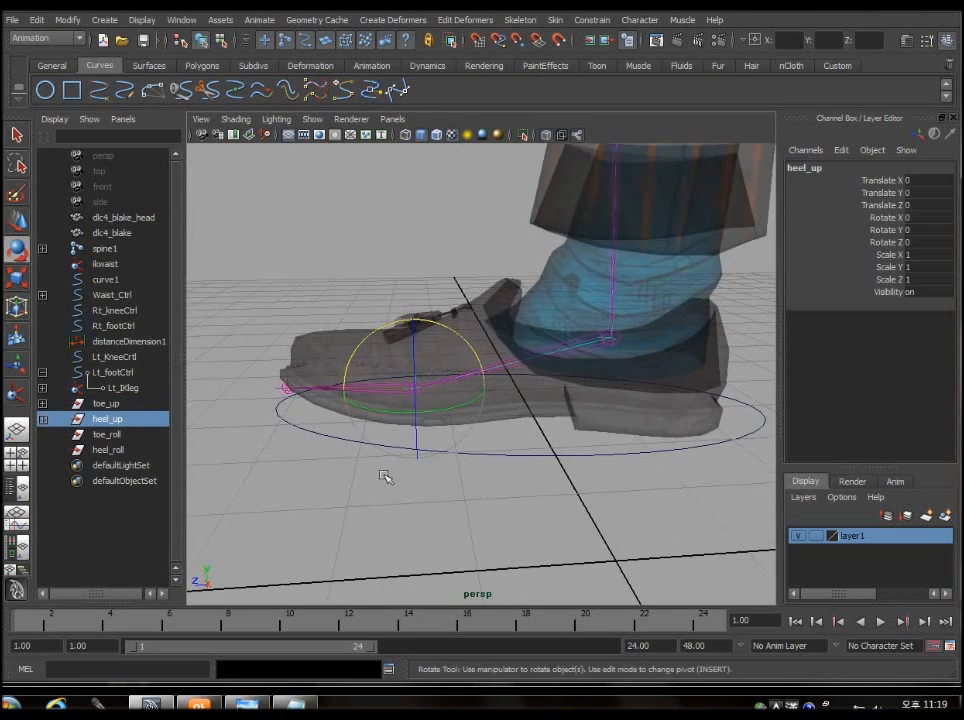
{"action": "left_click", "coordinate": [118, 405]}
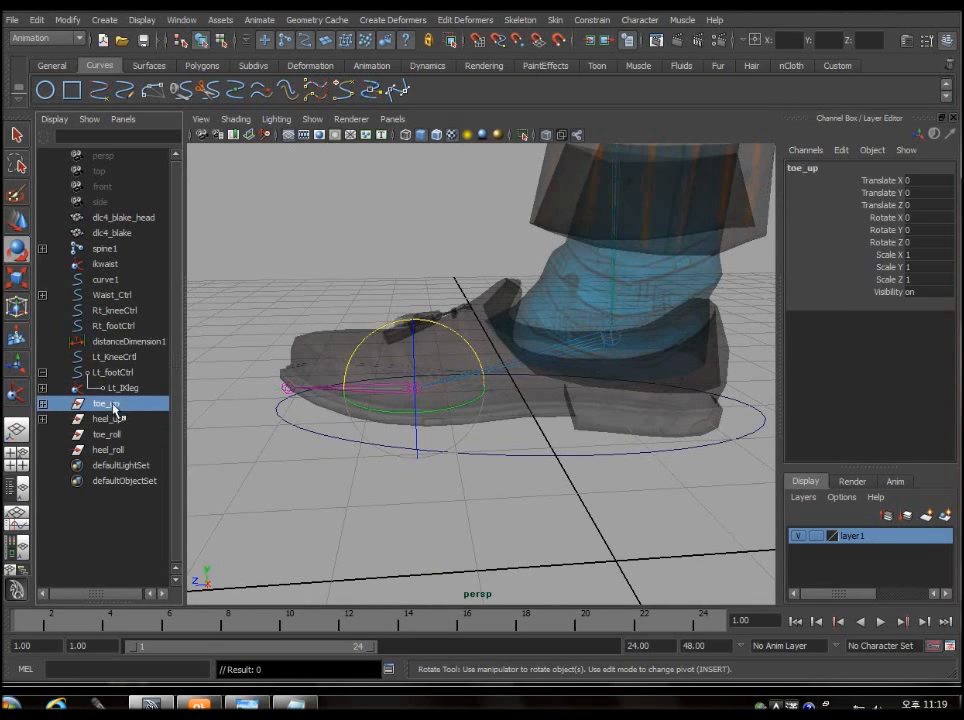
{"action": "left_click", "coordinate": [116, 420], "text": "ctrl"}
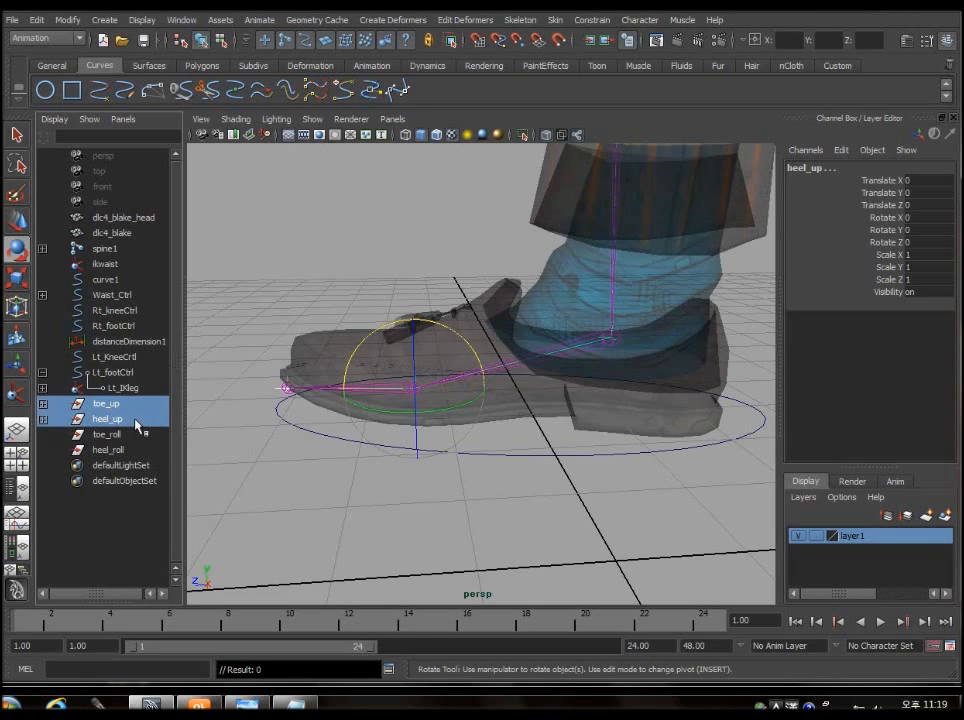
{"action": "mouse_move", "coordinate": [137, 425]}
{"action": "middle_mouse_down"}
{"action": "mouse_move", "coordinate": [139, 445]}
{"action": "mouse_move", "coordinate": [138, 434]}
{"action": "middle_mouse_up"}
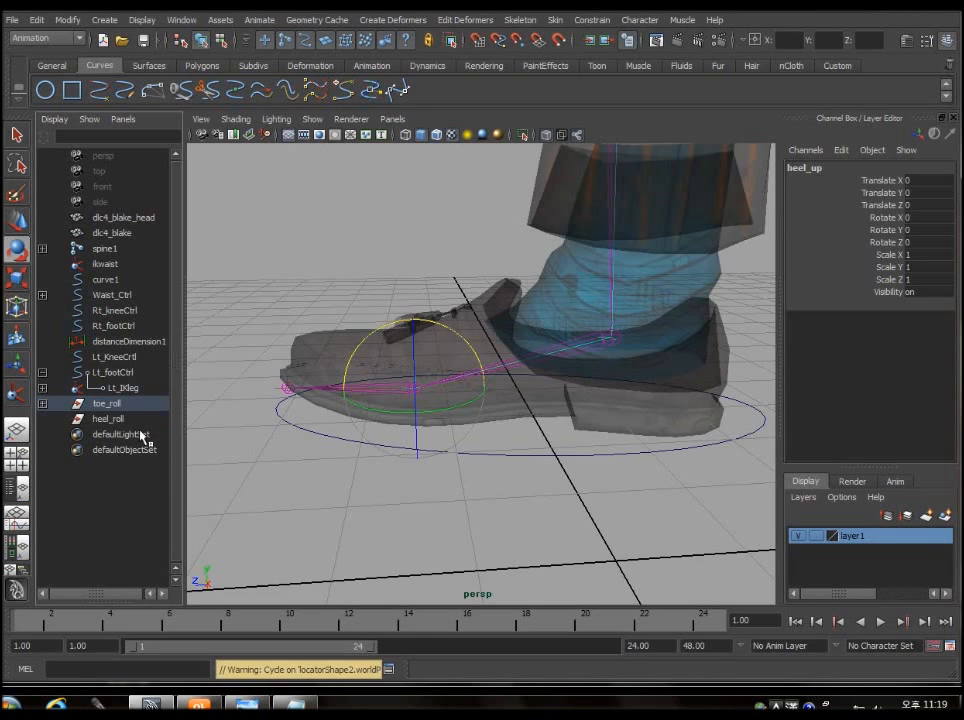
Test-rotate the toe_roll group around the toe tip about X and undo the rotation
{"action": "left_click", "coordinate": [133, 404]}
{"action": "left_click_drag", "start_coordinate": [348, 348], "coordinate": [322, 408]}
{"action": "key", "text": "ctrl+z"}
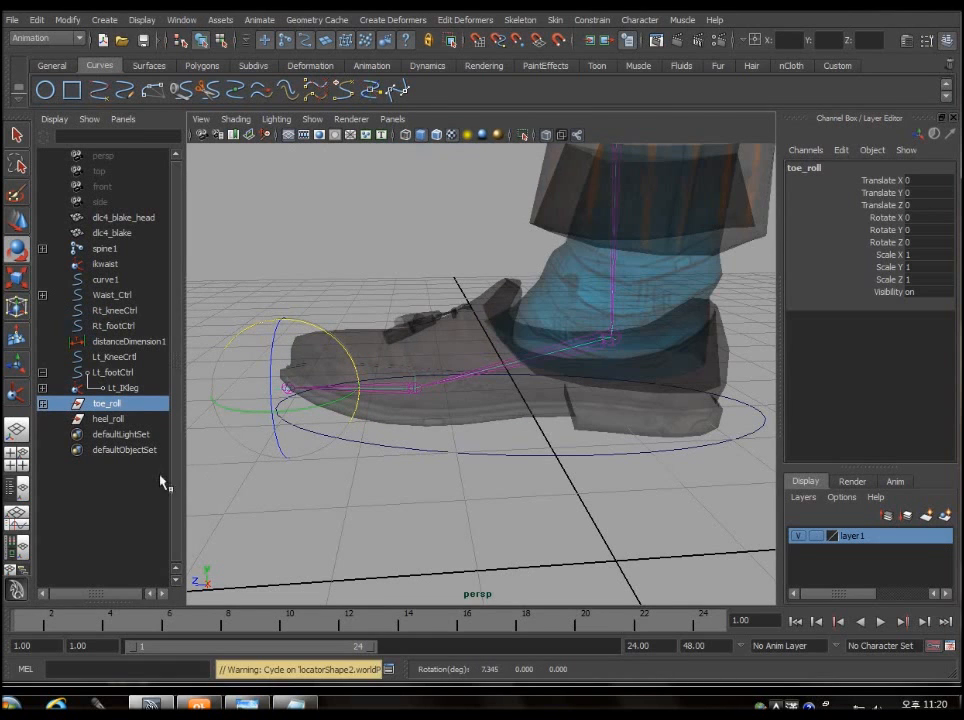
{"action": "left_click", "coordinate": [118, 419]}
{"action": "left_click", "coordinate": [122, 404]}
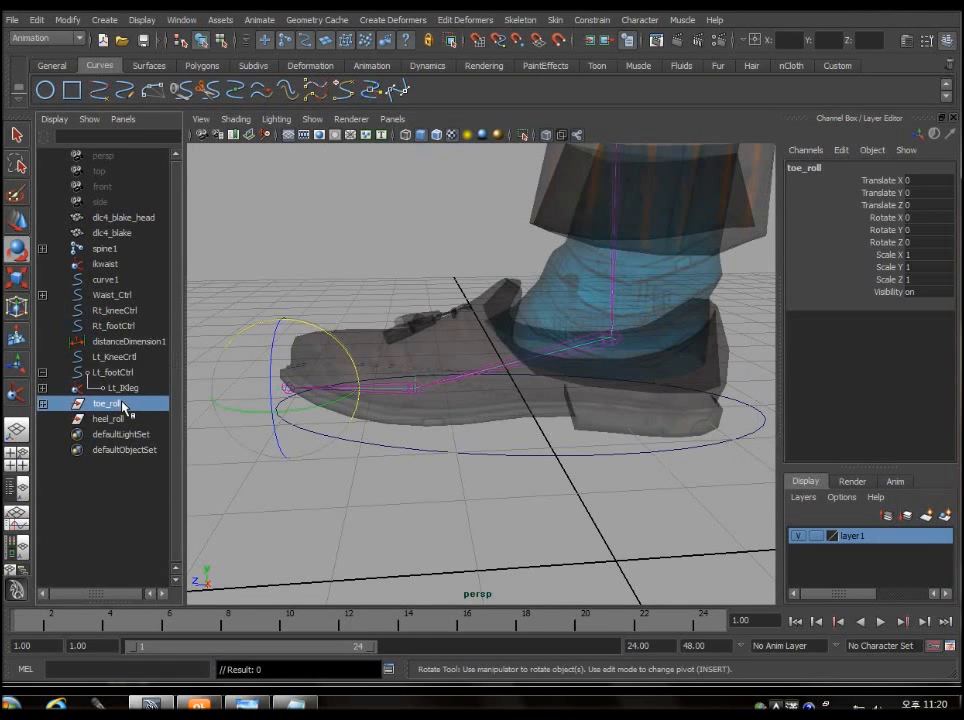
Parent the toe_roll group under the heel_roll group and select heel_roll
{"action": "middle_click_drag", "start_coordinate": [120, 405], "coordinate": [124, 421]}
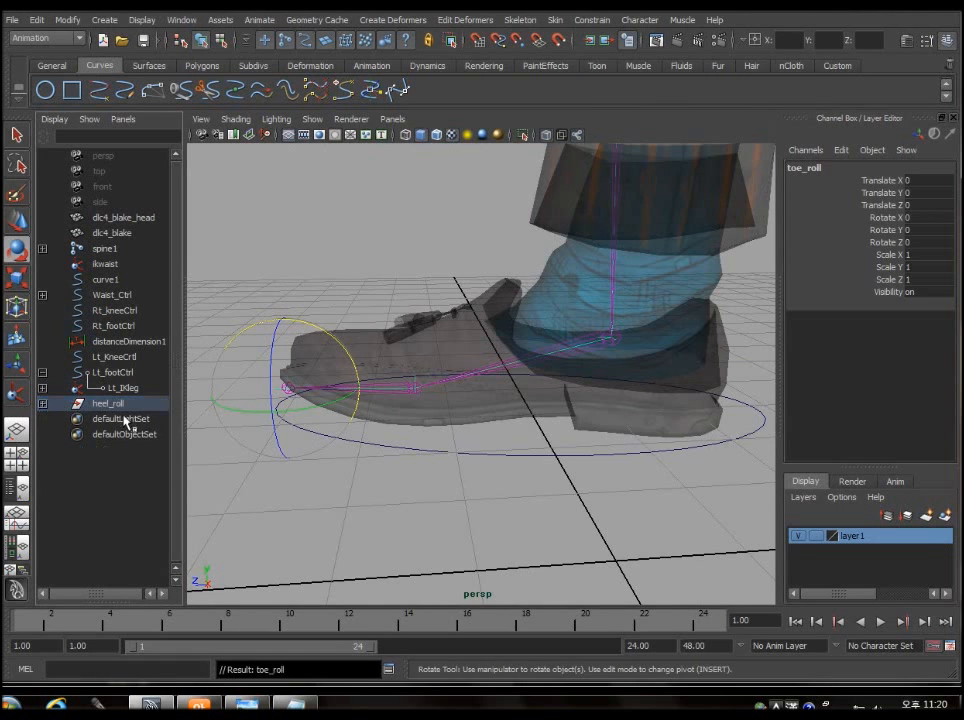
{"action": "left_click", "coordinate": [118, 403]}
Test-rotate the heel_roll group about X to check how the foot pivots on the heel, and undo the rotation
{"action": "scroll", "coordinate": [583, 445], "scroll_direction": "down", "scroll_amount": 5}
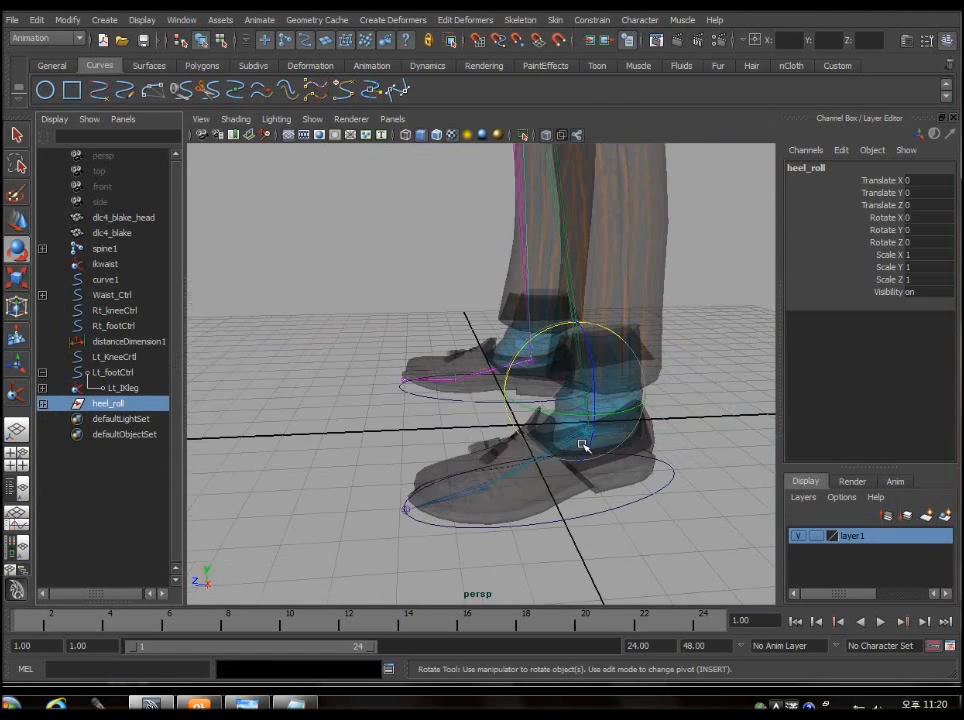
{"action": "scroll", "coordinate": [583, 446], "scroll_direction": "up", "scroll_amount": 2}
{"action": "middle_click_drag", "start_coordinate": [587, 516], "coordinate": [594, 448], "text": "alt"}
{"action": "mouse_move", "coordinate": [594, 448]}
{"action": "left_mouse_down", "text": "alt"}
{"action": "mouse_move", "coordinate": [577, 454]}
{"action": "mouse_move", "coordinate": [582, 462]}
{"action": "left_mouse_up", "text": "alt"}
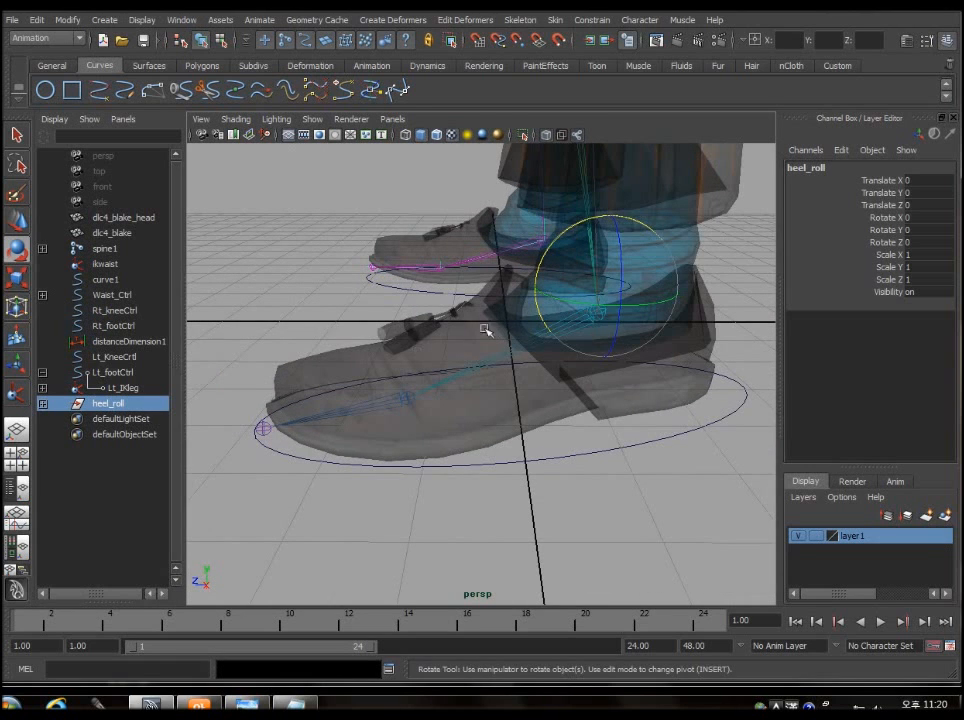
{"action": "left_click_drag", "start_coordinate": [555, 243], "coordinate": [610, 216]}
{"action": "key", "text": "ctrl+z"}
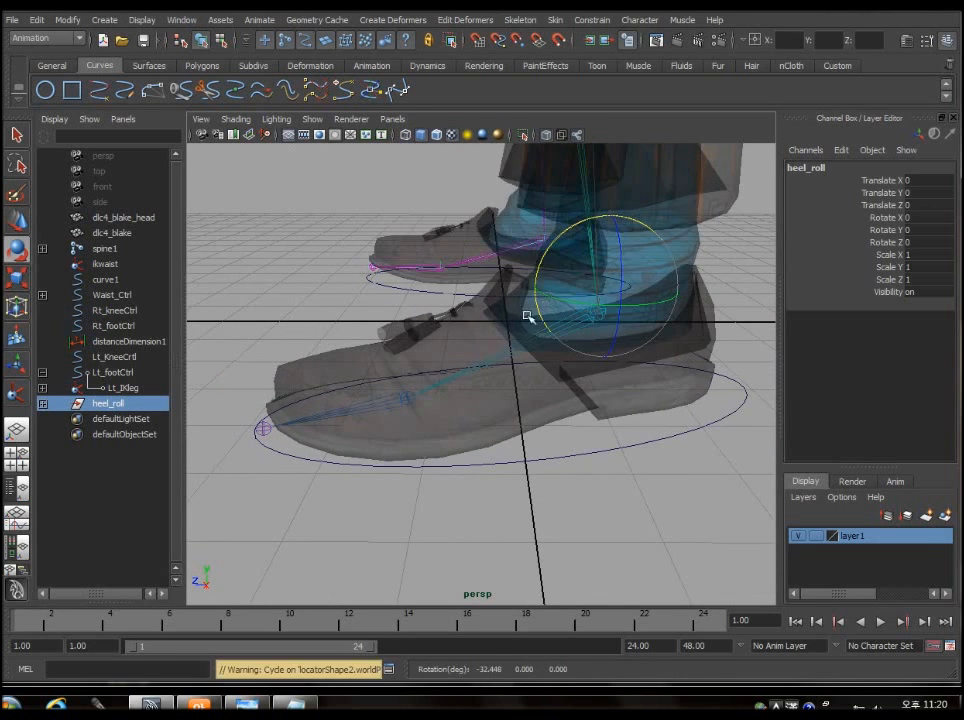
{"action": "left_click_drag", "start_coordinate": [497, 336], "coordinate": [606, 328], "text": "alt"}
{"action": "scroll", "coordinate": [607, 334], "scroll_direction": "up", "scroll_amount": 5}
{"action": "middle_click_drag", "start_coordinate": [662, 328], "coordinate": [528, 361], "text": "alt"}
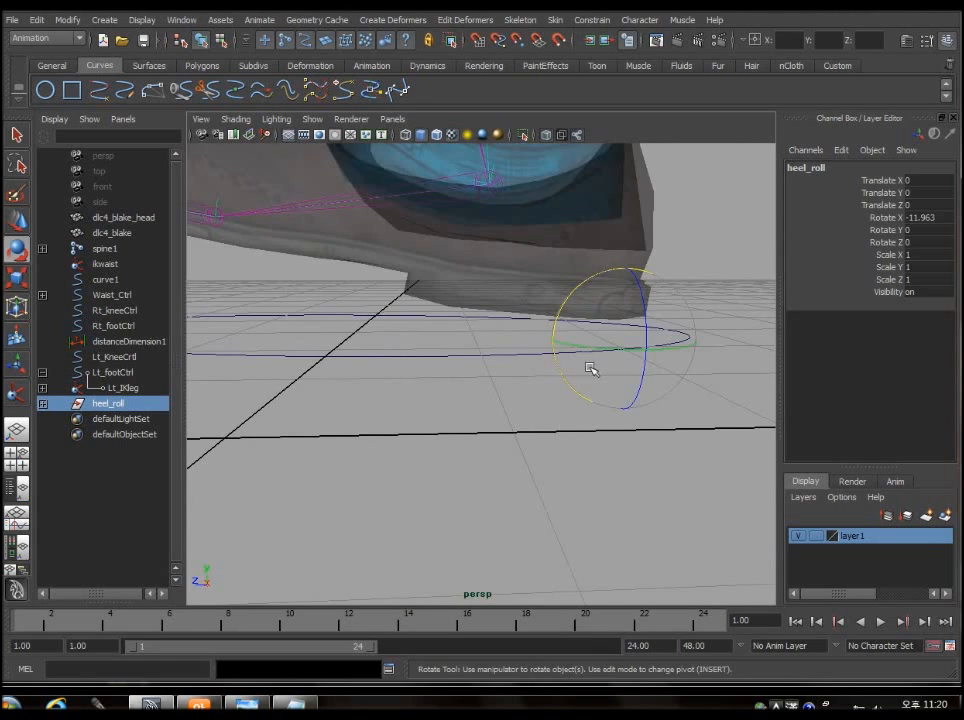
{"action": "key", "text": "ctrl+z"}
Repeat the X rotation of heel_roll close up at the back of the shoe and undo each attempt
{"action": "left_click_drag", "start_coordinate": [622, 400], "coordinate": [582, 391], "text": "alt"}
{"action": "left_click_drag", "start_coordinate": [652, 273], "coordinate": [669, 329], "text": "alt"}
{"action": "scroll", "coordinate": [549, 370], "scroll_direction": "down", "scroll_amount": 4}
{"action": "left_click_drag", "start_coordinate": [568, 338], "coordinate": [598, 394], "text": "alt"}
{"action": "scroll", "coordinate": [597, 400], "scroll_direction": "up", "scroll_amount": 2}
{"action": "middle_click_drag", "start_coordinate": [597, 392], "coordinate": [530, 421], "text": "alt"}
{"action": "key", "text": "ctrl+z"}
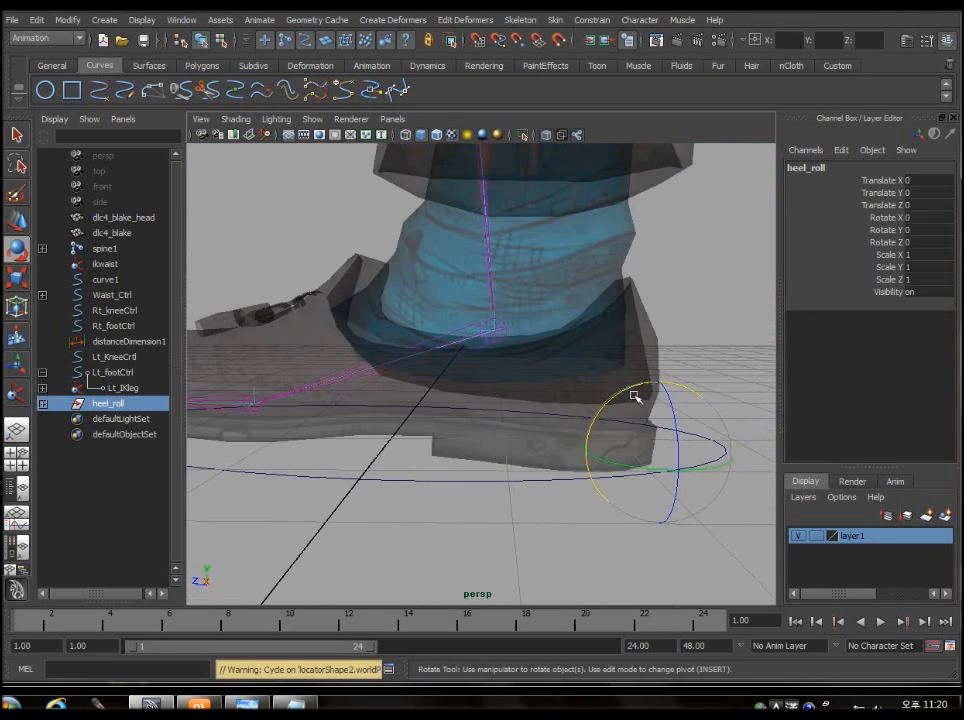
{"action": "middle_click_drag", "start_coordinate": [678, 466], "coordinate": [615, 436], "text": "alt"}
{"action": "left_click_drag", "start_coordinate": [615, 436], "coordinate": [671, 372], "text": "alt"}
{"action": "key", "text": "ctrl+z"}
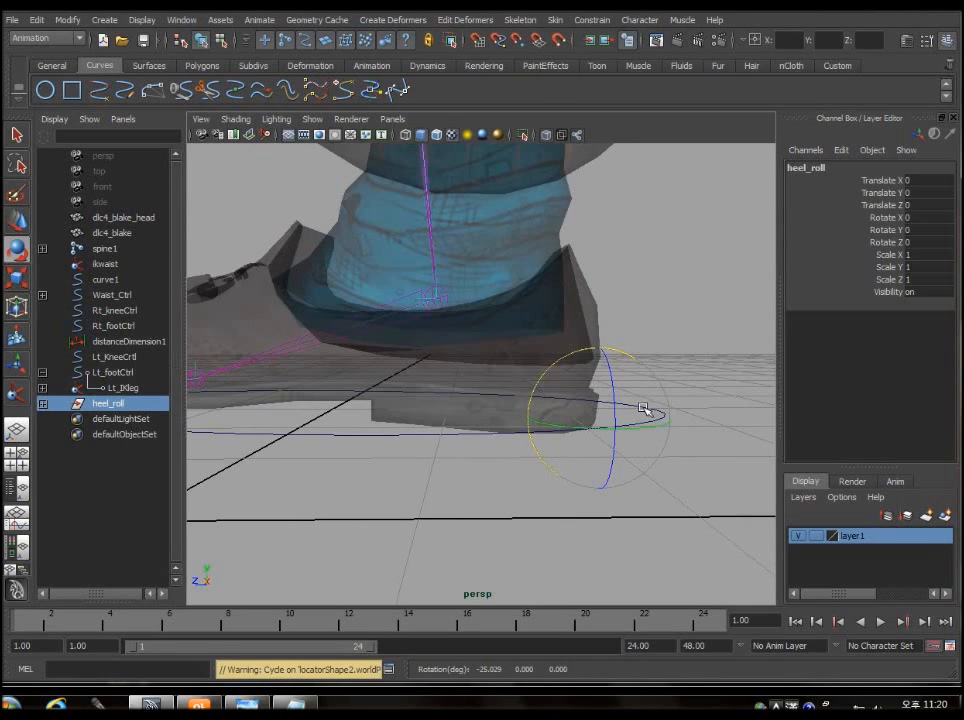
Move the heel_roll pivot forward from the back edge of the heel into the heel block
{"action": "key", "text": "Insert"}
{"action": "key", "text": "w"}
{"action": "left_click_drag", "start_coordinate": [588, 424], "coordinate": [531, 420]}
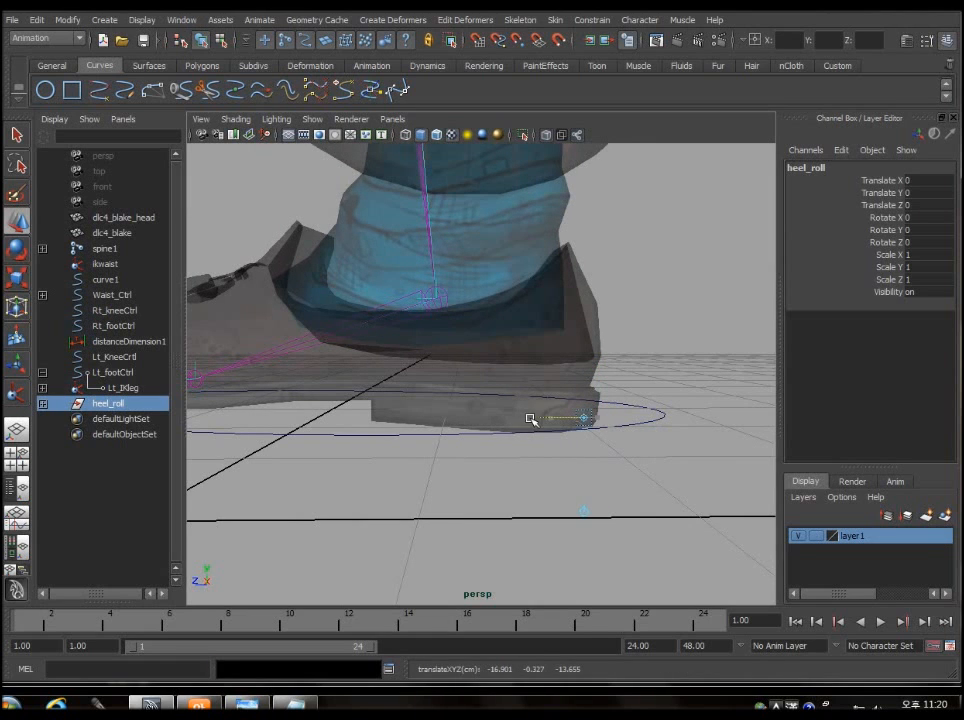
Test-rotate heel_roll about X around its moved pivot and undo the rotation
{"action": "key", "text": "e"}
{"action": "left_click_drag", "start_coordinate": [600, 366], "coordinate": [637, 417]}
{"action": "key", "text": "ctrl+z"}
{"action": "key", "text": "ctrl+z"}
{"action": "key", "text": "ctrl+z"}
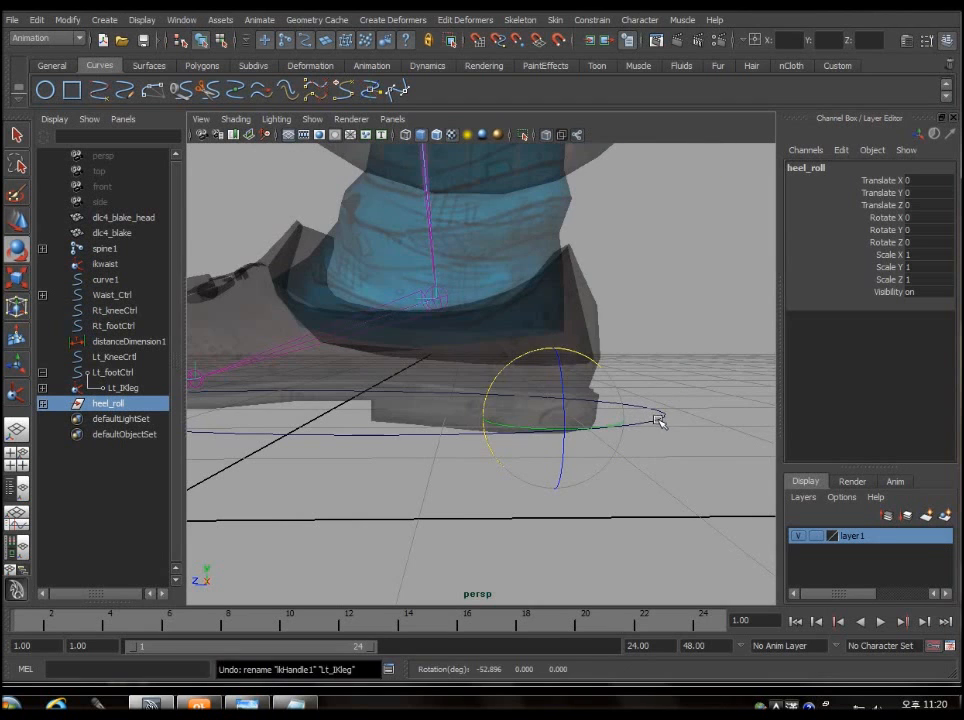
Examine the shape of the shoe's heel from several angles with the rig groups deselected
{"action": "left_click", "coordinate": [640, 310]}
{"action": "scroll", "coordinate": [634, 300], "scroll_direction": "down", "scroll_amount": 3}
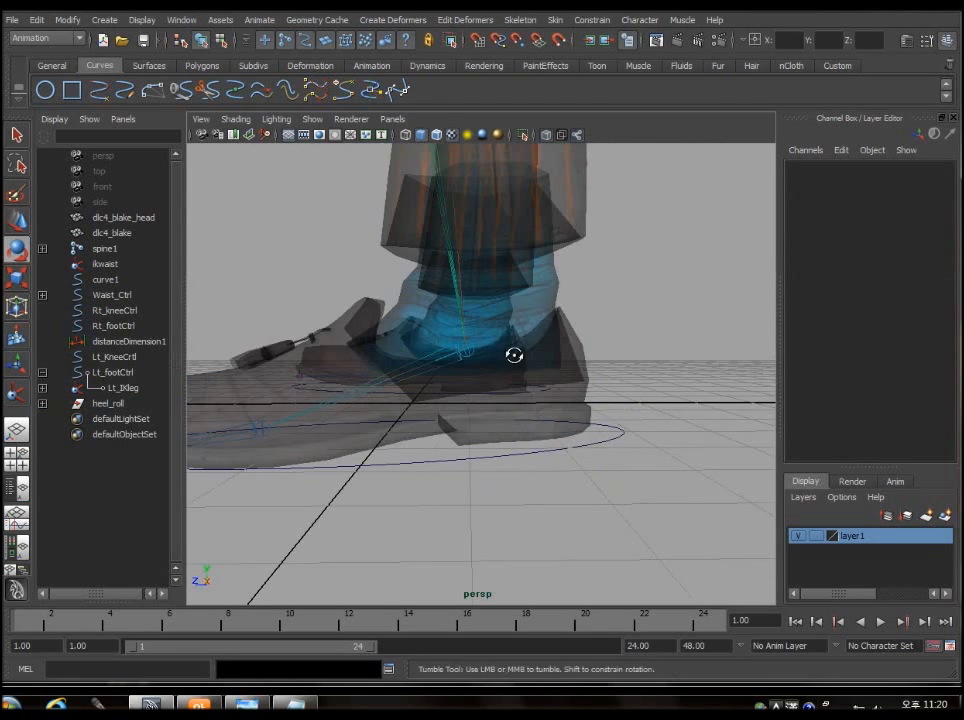
{"action": "left_click_drag", "start_coordinate": [514, 355], "coordinate": [486, 346], "text": "alt"}
{"action": "scroll", "coordinate": [540, 348], "scroll_direction": "up", "scroll_amount": 5}
{"action": "left_click", "coordinate": [564, 349]}
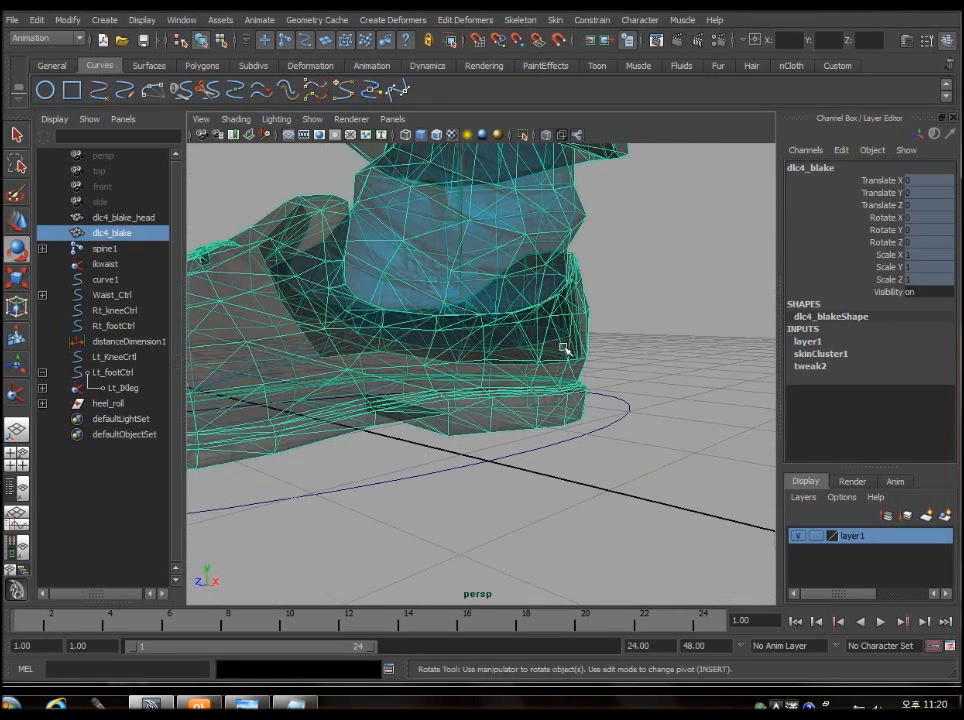
{"action": "left_click_drag", "start_coordinate": [564, 349], "coordinate": [692, 438], "text": "alt"}
{"action": "left_click", "coordinate": [692, 438]}
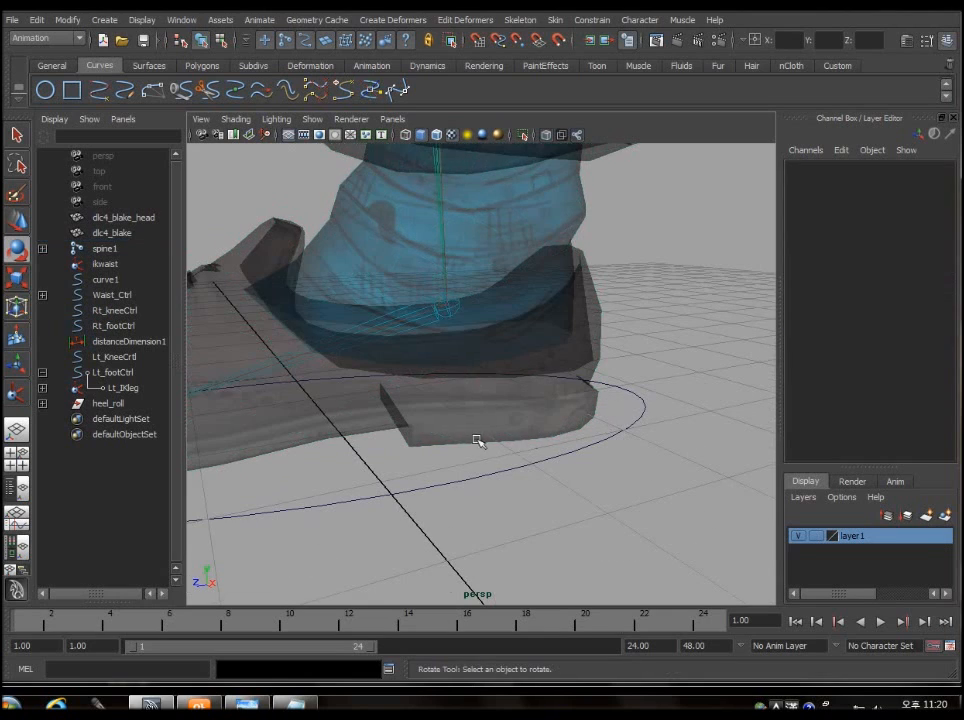
Reselect heel_roll, rotate it about X to about -50 degrees and undo the rotation
{"action": "left_click", "coordinate": [101, 406]}
{"action": "middle_click_drag", "start_coordinate": [512, 389], "coordinate": [684, 409], "text": "alt"}
{"action": "scroll", "coordinate": [684, 409], "scroll_direction": "down", "scroll_amount": 4}
{"action": "left_click_drag", "start_coordinate": [560, 383], "coordinate": [630, 419], "text": "alt"}
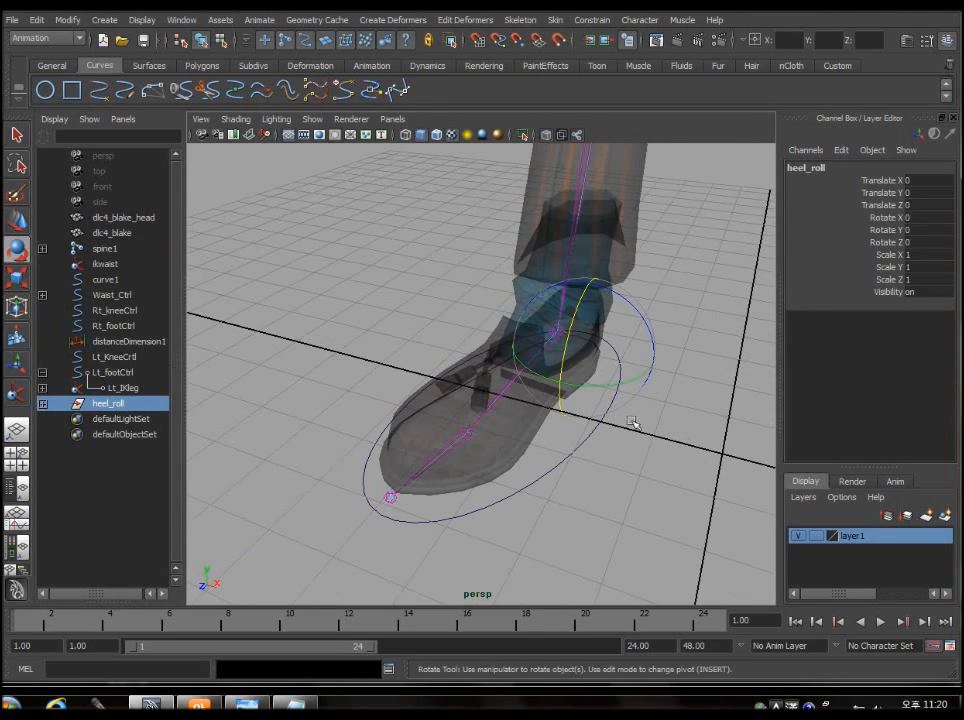
{"action": "left_click_drag", "start_coordinate": [568, 345], "coordinate": [590, 306]}
{"action": "left_click_drag", "start_coordinate": [626, 376], "coordinate": [538, 354], "text": "alt"}
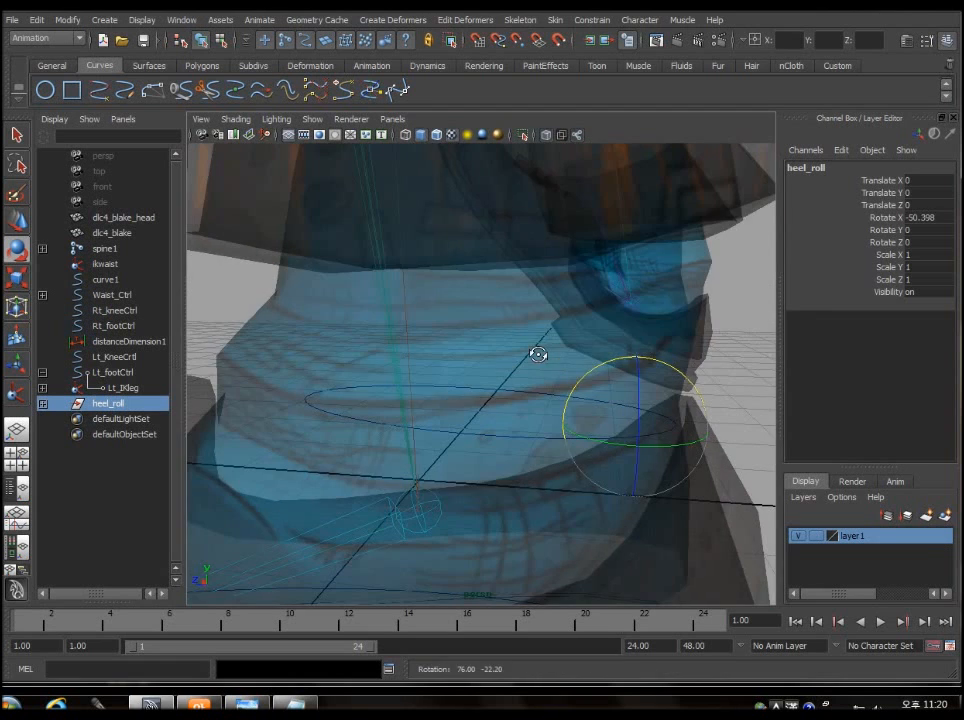
{"action": "key", "text": "ctrl+z"}
Expand the heel_roll and toe_roll groups to show the nested hierarchy down to toe_up and heel_up
{"action": "scroll", "coordinate": [523, 400], "scroll_direction": "down", "scroll_amount": 5}
{"action": "left_click_drag", "start_coordinate": [523, 400], "coordinate": [596, 456], "text": "alt"}
{"action": "scroll", "coordinate": [632, 428], "scroll_direction": "up", "scroll_amount": 4}
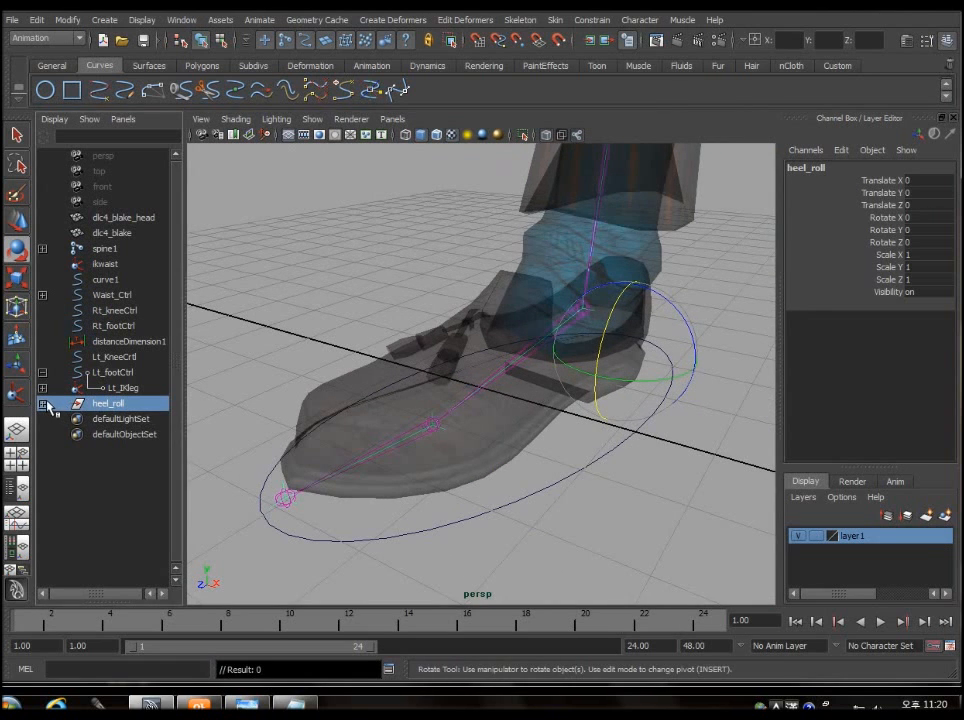
{"action": "left_click", "coordinate": [42, 403]}
{"action": "left_click", "coordinate": [42, 418]}
{"action": "left_click", "coordinate": [42, 418]}
{"action": "left_click", "coordinate": [42, 418]}
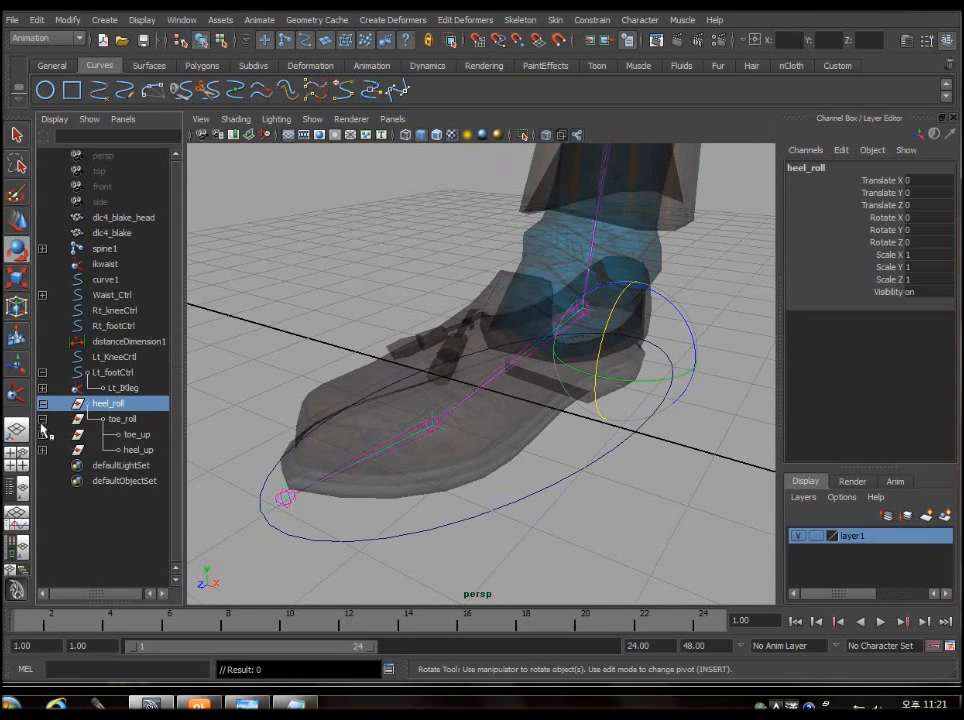
Select heel_up, toe_up, toe_roll and heel_roll in turn to examine each group's pivot on the foot
{"action": "left_click", "coordinate": [137, 450]}
{"action": "left_click", "coordinate": [140, 435]}
{"action": "left_click", "coordinate": [142, 420]}
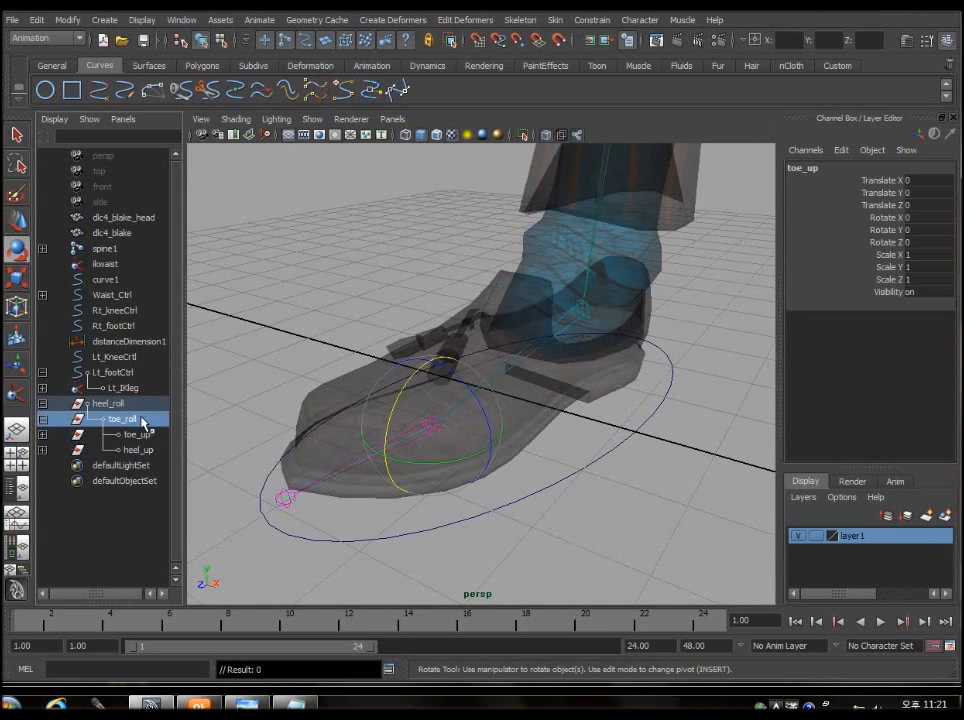
{"action": "left_click", "coordinate": [142, 405]}
{"action": "left_click", "coordinate": [142, 420]}
{"action": "left_click", "coordinate": [145, 436]}
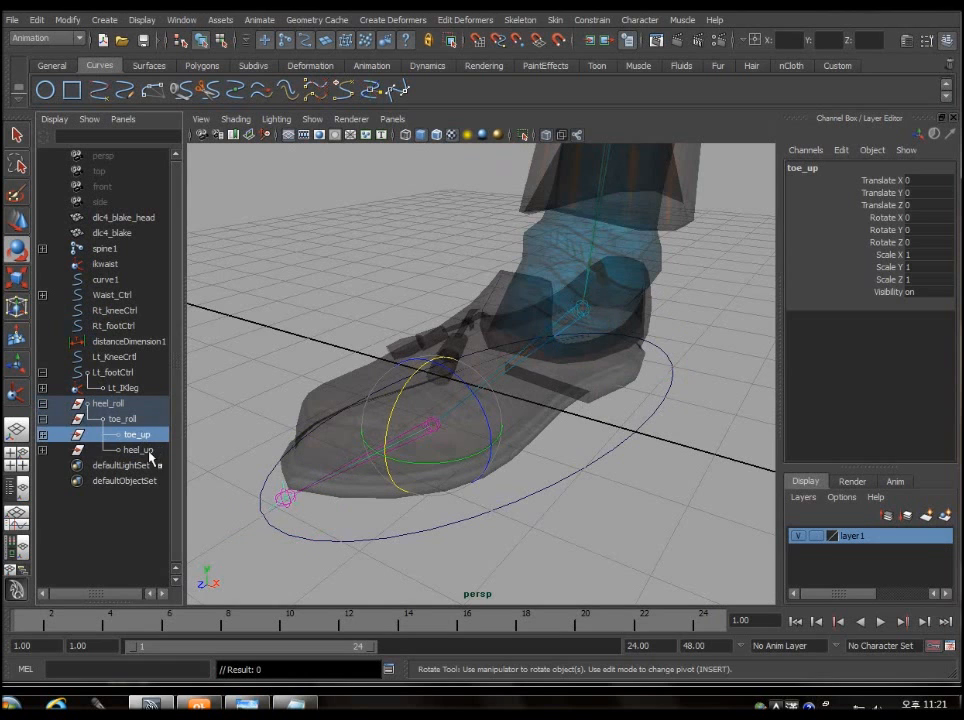
{"action": "left_click", "coordinate": [138, 450]}
{"action": "left_click_drag", "start_coordinate": [561, 486], "coordinate": [286, 486], "text": "alt"}
{"action": "left_click_drag", "start_coordinate": [454, 497], "coordinate": [257, 453], "text": "alt"}
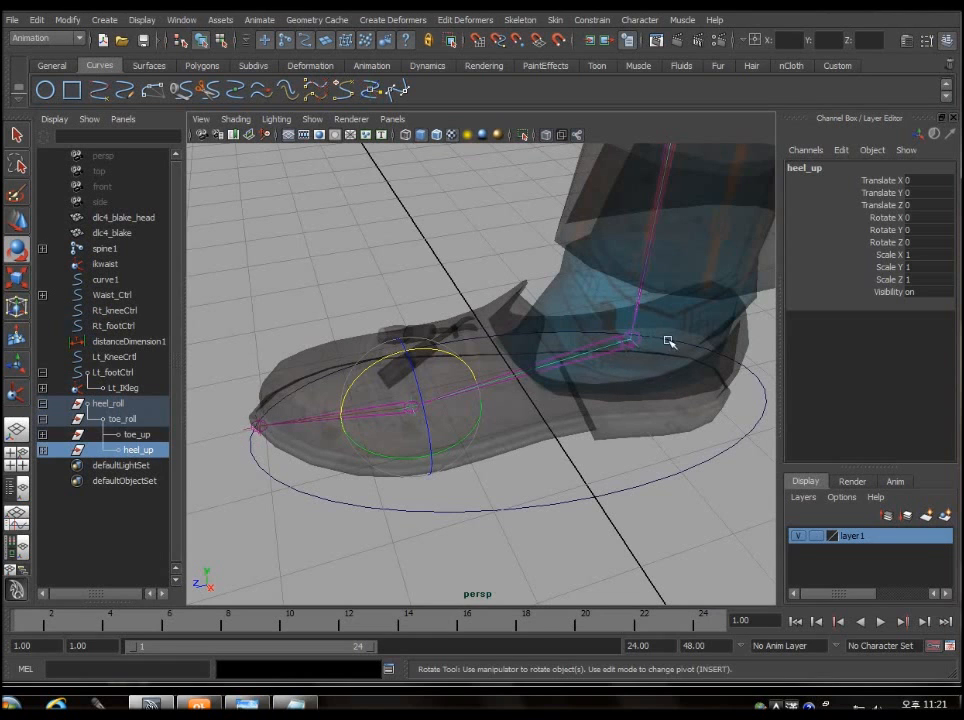
{"action": "left_click_drag", "start_coordinate": [668, 342], "coordinate": [520, 440], "text": "alt"}
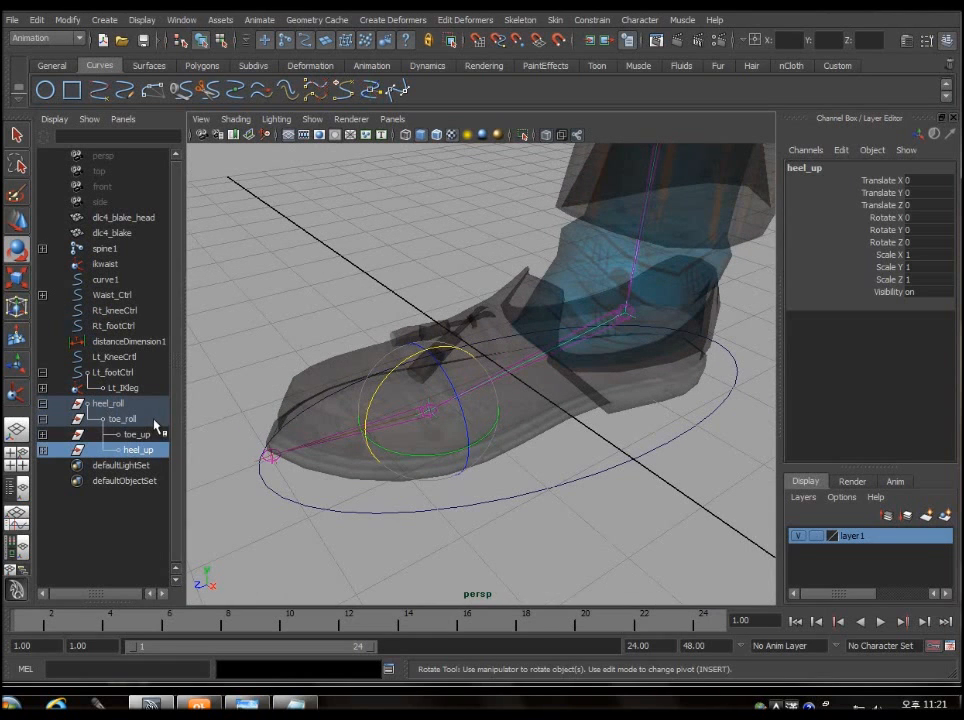
Alternate between toe_roll and toe_up to compare the toe-tip and ball pivots
{"action": "left_click", "coordinate": [154, 421]}
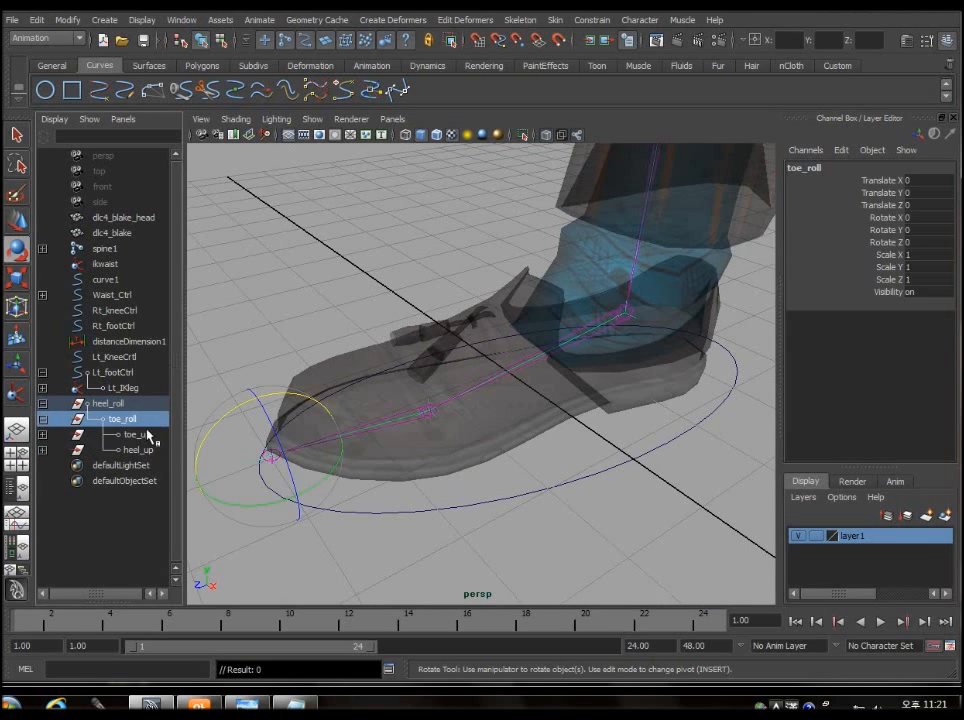
{"action": "left_click", "coordinate": [149, 434]}
{"action": "left_click", "coordinate": [152, 436]}
{"action": "left_click", "coordinate": [150, 420]}
{"action": "left_click", "coordinate": [125, 432]}
{"action": "left_click", "coordinate": [125, 421]}
{"action": "left_click", "coordinate": [128, 433]}
{"action": "left_click", "coordinate": [129, 418]}
Alternate between heel_roll and toe_roll to compare their pivots and their parent-child order
{"action": "left_click", "coordinate": [132, 404]}
{"action": "left_click", "coordinate": [132, 420]}
{"action": "left_click", "coordinate": [135, 404]}
{"action": "left_click", "coordinate": [138, 418]}
{"action": "left_click", "coordinate": [137, 404]}
{"action": "left_click", "coordinate": [138, 419]}
{"action": "left_click", "coordinate": [130, 406]}
{"action": "left_click", "coordinate": [128, 419]}
{"action": "left_click", "coordinate": [132, 405]}
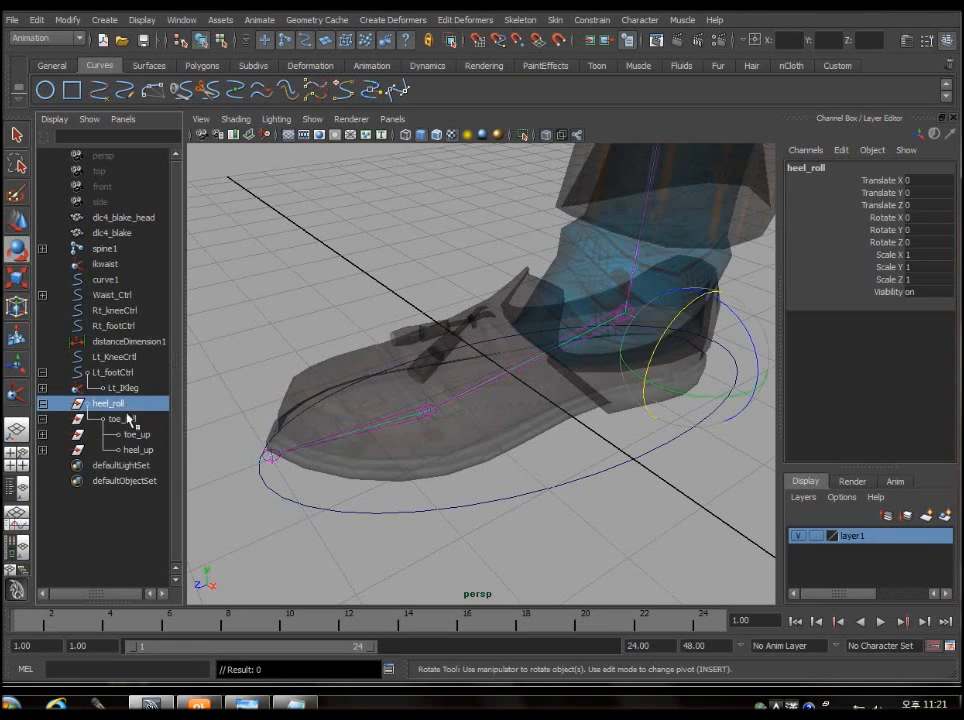
{"action": "left_click", "coordinate": [130, 419]}
{"action": "left_click", "coordinate": [130, 405]}
{"action": "left_click", "coordinate": [127, 420]}
{"action": "left_click", "coordinate": [130, 405]}
{"action": "left_click", "coordinate": [129, 419]}
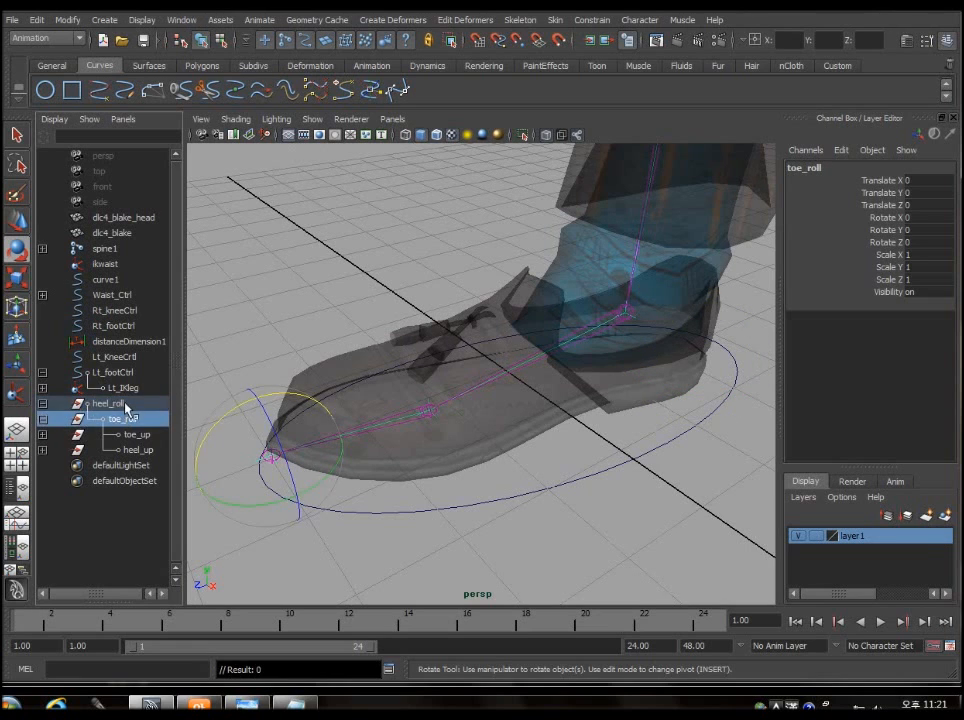
{"action": "left_click", "coordinate": [130, 405]}
{"action": "left_click", "coordinate": [128, 420]}
{"action": "left_click", "coordinate": [127, 405]}
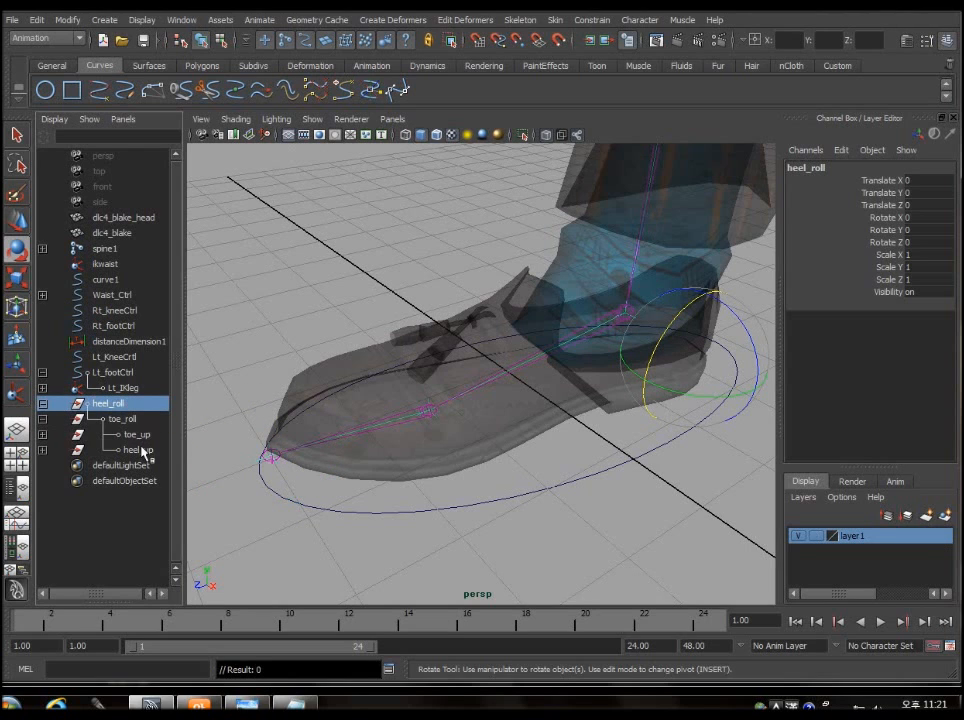
{"action": "left_click", "coordinate": [128, 419]}
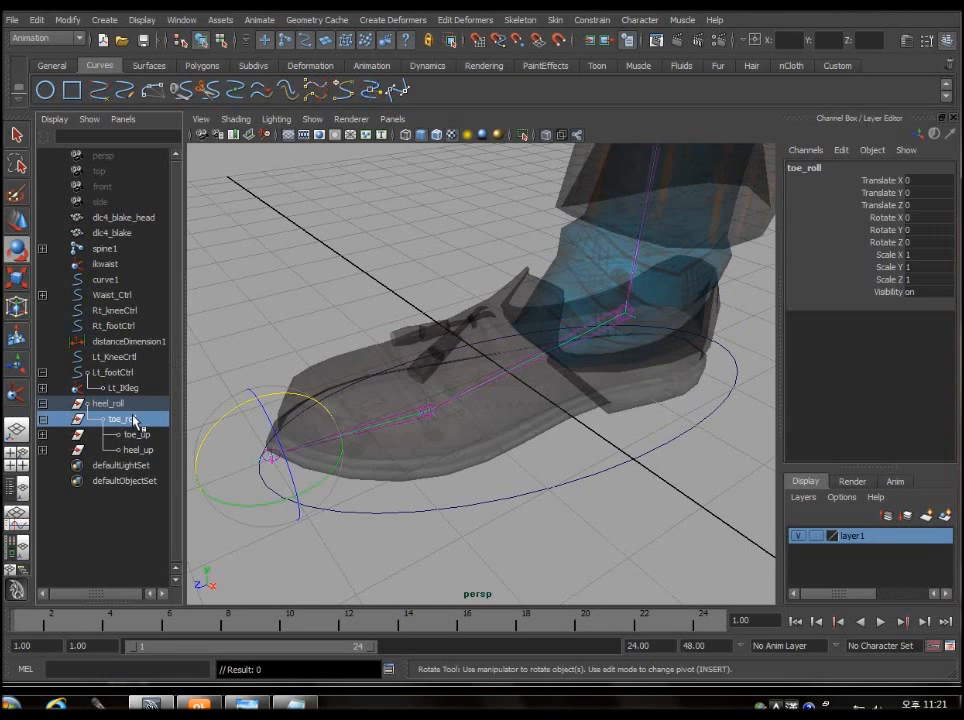
{"action": "left_click", "coordinate": [127, 404]}
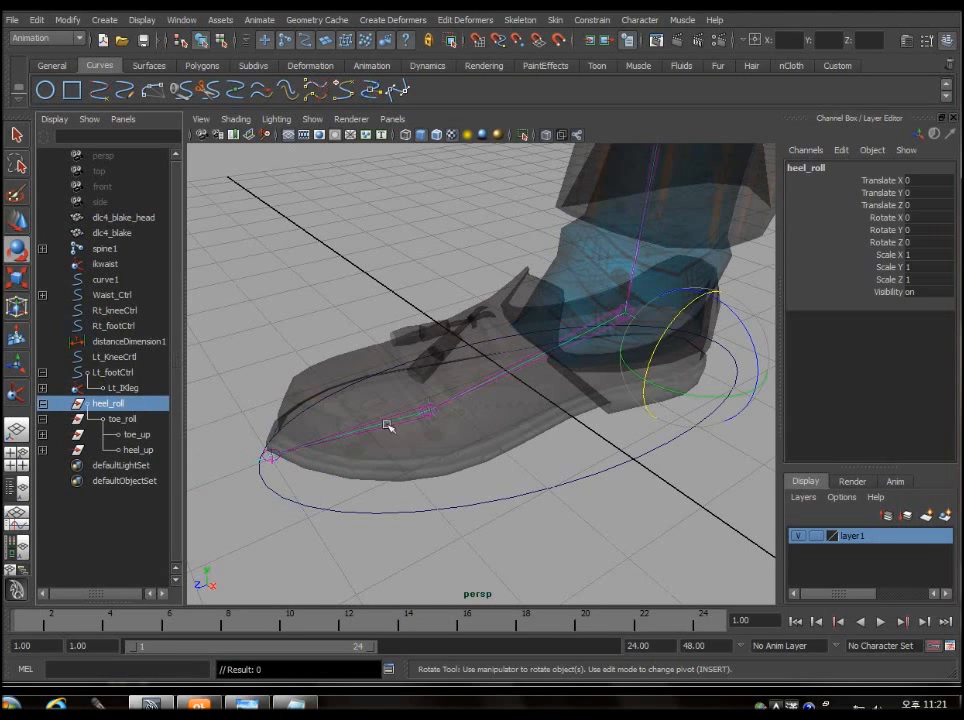
Select the Rt_footCtrl curve around the shoe and its Toe Up attribute
{"action": "left_click_drag", "start_coordinate": [618, 426], "coordinate": [644, 453], "text": "alt"}
{"action": "scroll", "coordinate": [575, 419], "scroll_direction": "down", "scroll_amount": 5}
{"action": "scroll", "coordinate": [575, 418], "scroll_direction": "up", "scroll_amount": 4}
{"action": "middle_click_drag", "start_coordinate": [644, 453], "coordinate": [606, 453], "text": "alt"}
{"action": "scroll", "coordinate": [606, 453], "scroll_direction": "up", "scroll_amount": 3}
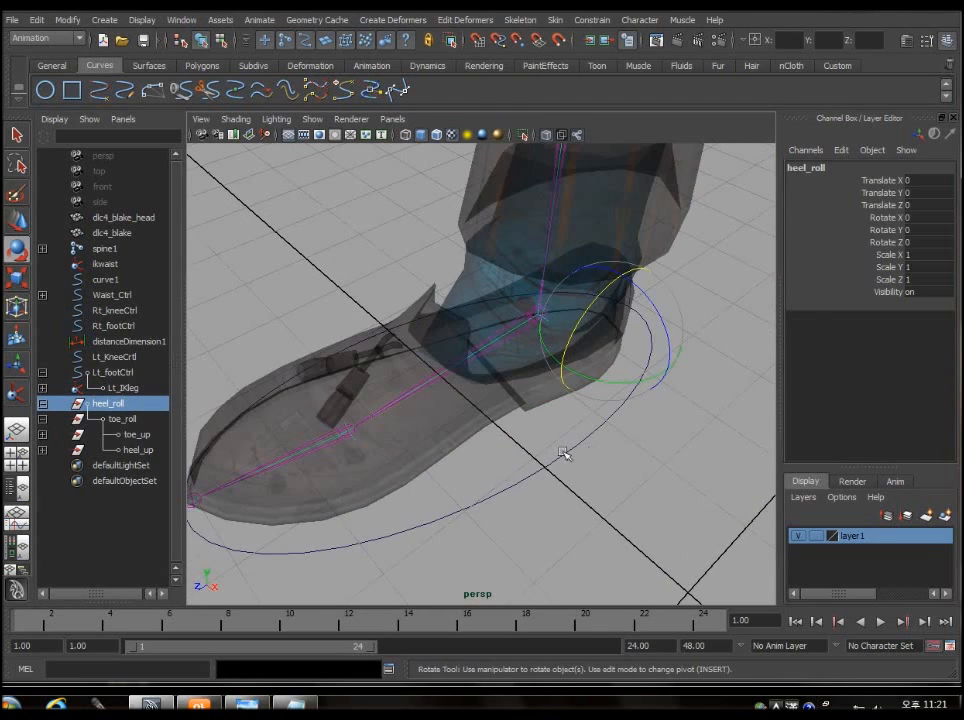
{"action": "left_click_drag", "start_coordinate": [486, 469], "coordinate": [486, 441], "text": "alt"}
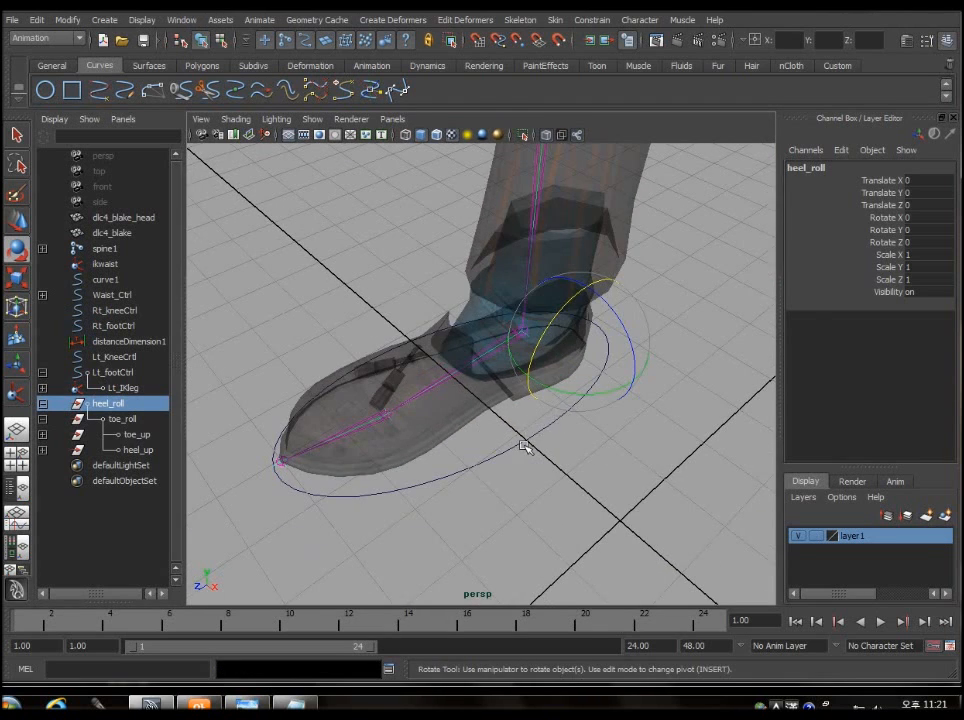
{"action": "left_click", "coordinate": [523, 445]}
{"action": "left_click", "coordinate": [888, 267]}
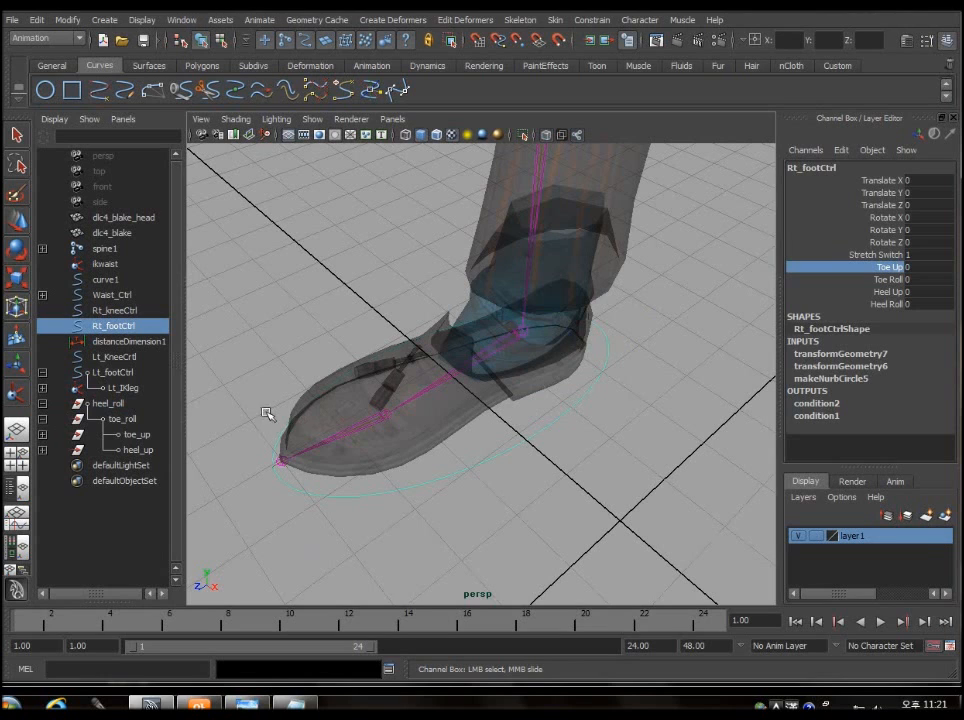
Add heel_roll to the selection and open the Connection Editor for Rt_footCtrl and heel_roll
{"action": "left_click", "coordinate": [128, 404], "text": "ctrl"}
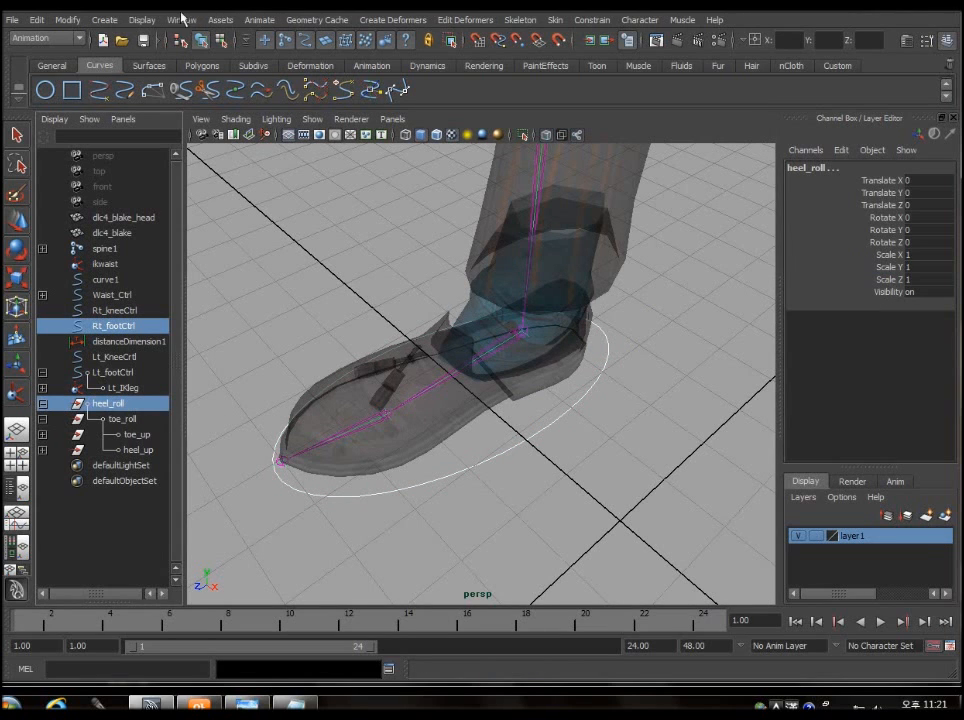
{"action": "left_click", "coordinate": [140, 22]}
{"action": "mouse_move", "coordinate": [183, 21]}
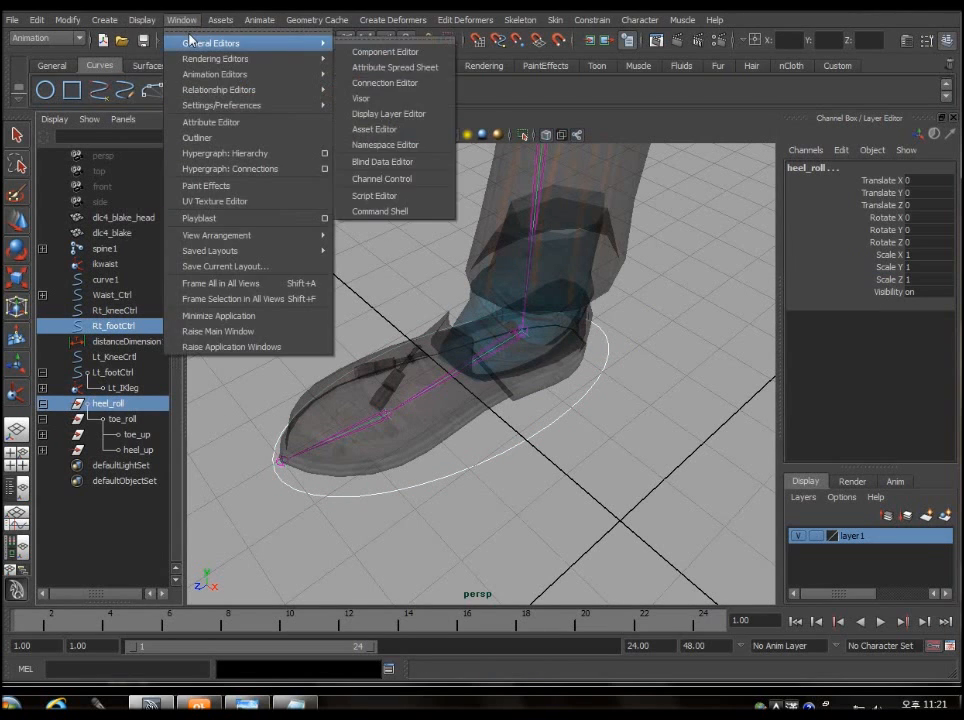
{"action": "left_click", "coordinate": [425, 82]}
{"action": "left_click_drag", "start_coordinate": [338, 112], "coordinate": [556, 127]}
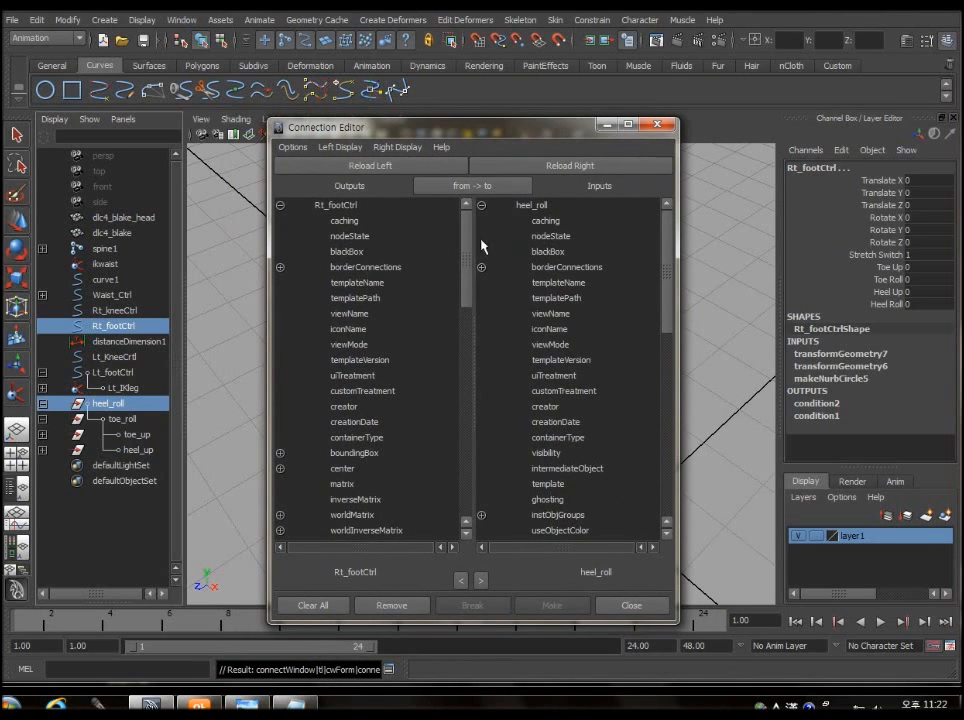
Pick toe_up among Rt_footCtrl's outputs and bring heel_roll's transform inputs into reach in the Connection Editor
{"action": "left_click_drag", "start_coordinate": [464, 253], "coordinate": [464, 475]}
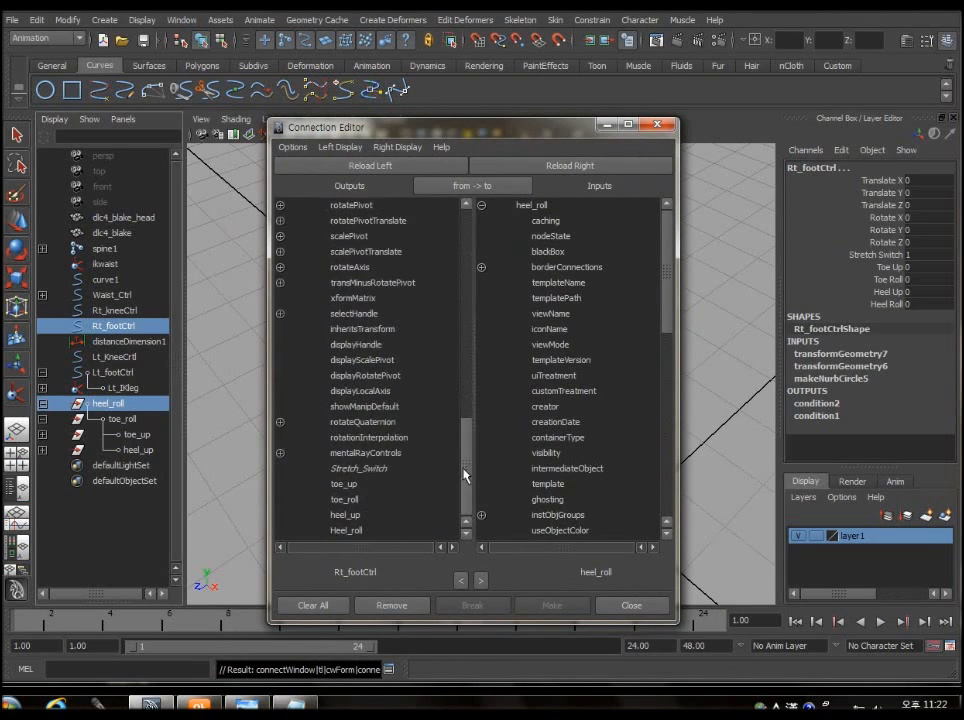
{"action": "left_click", "coordinate": [349, 487]}
{"action": "left_click_drag", "start_coordinate": [670, 267], "coordinate": [658, 396]}
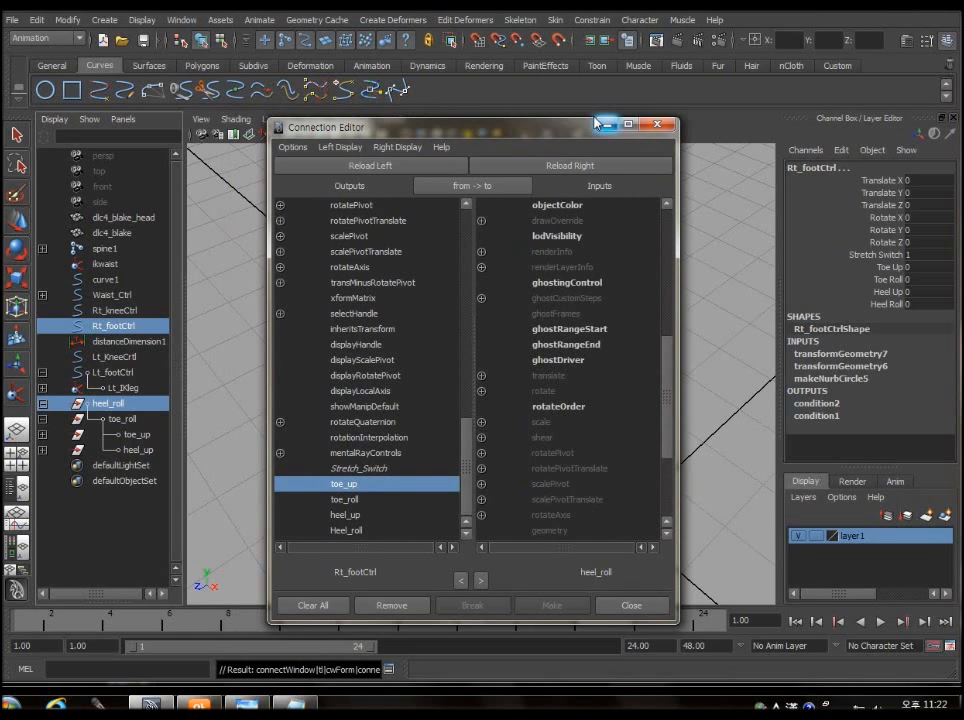
Test-rotate heel_roll about X by about -19 degrees to check its pivot, and undo the rotation
{"action": "left_click_drag", "start_coordinate": [592, 122], "coordinate": [488, 518]}
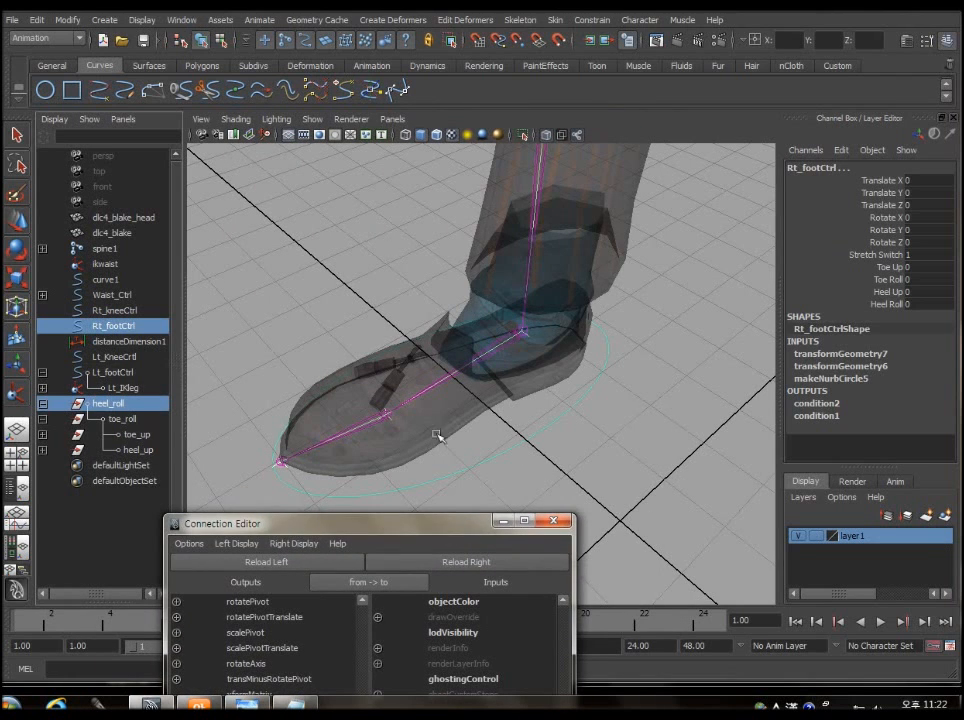
{"action": "left_click", "coordinate": [122, 405]}
{"action": "key", "text": "e"}
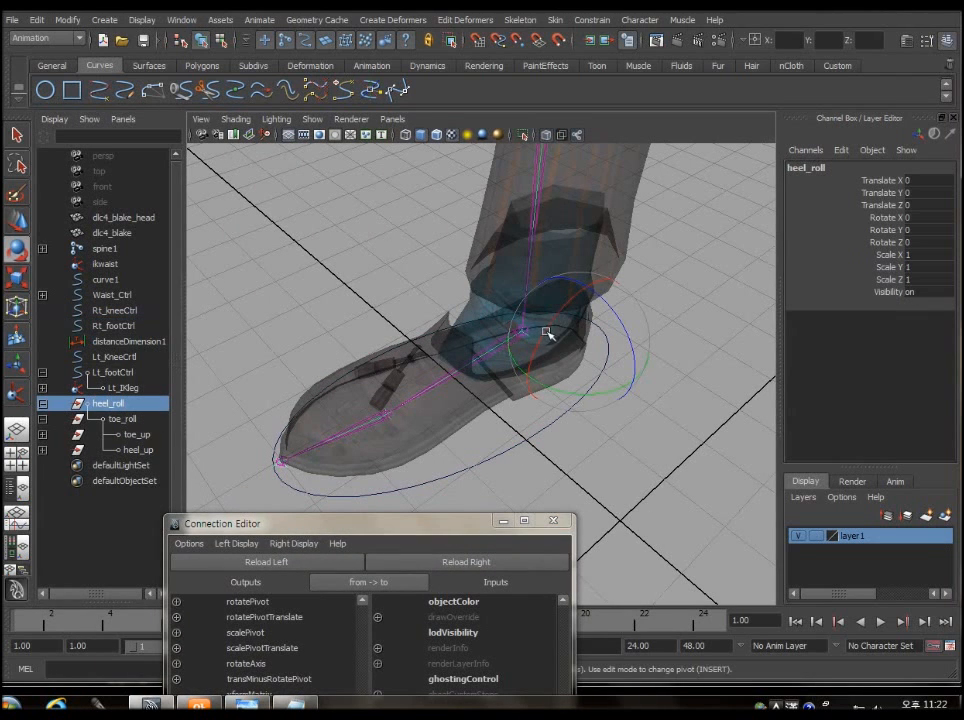
{"action": "left_click_drag", "start_coordinate": [567, 301], "coordinate": [576, 346]}
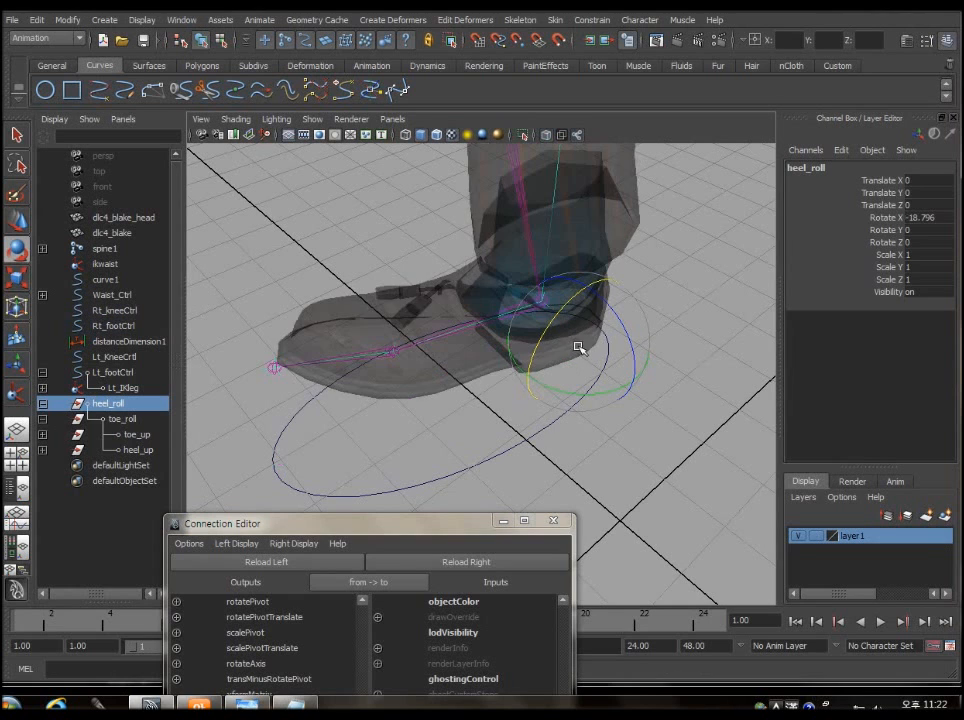
{"action": "key", "text": "ctrl+z"}
Select toe_roll, toe_up and heel_up in turn to compare their pivots on the shoe
{"action": "left_click_drag", "start_coordinate": [464, 525], "coordinate": [521, 516]}
{"action": "left_click", "coordinate": [118, 420]}
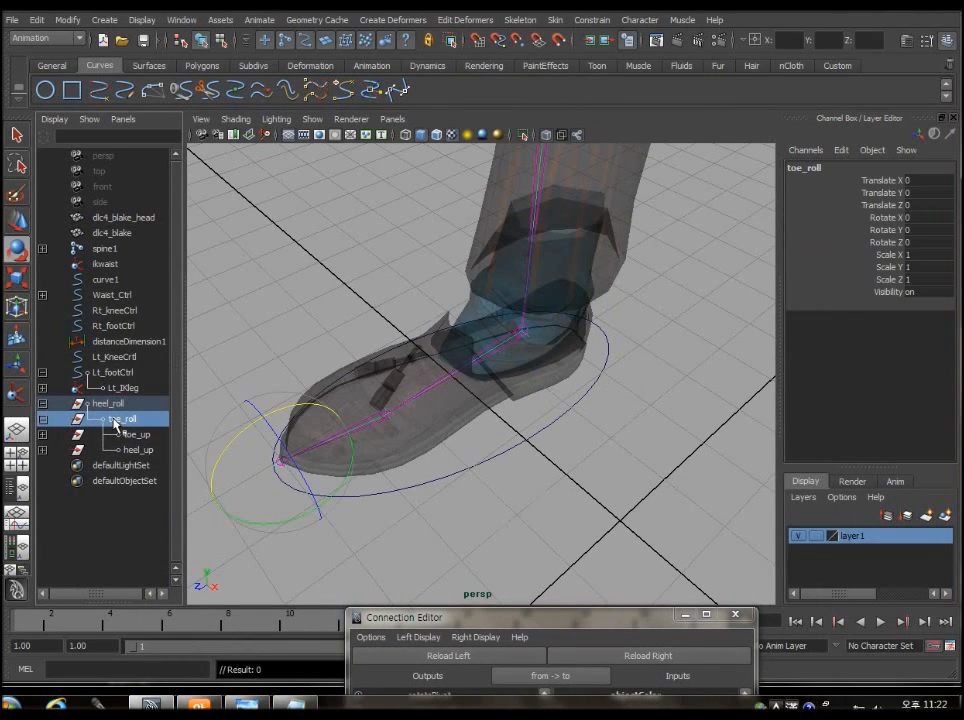
{"action": "left_click", "coordinate": [113, 436]}
{"action": "left_click", "coordinate": [125, 450]}
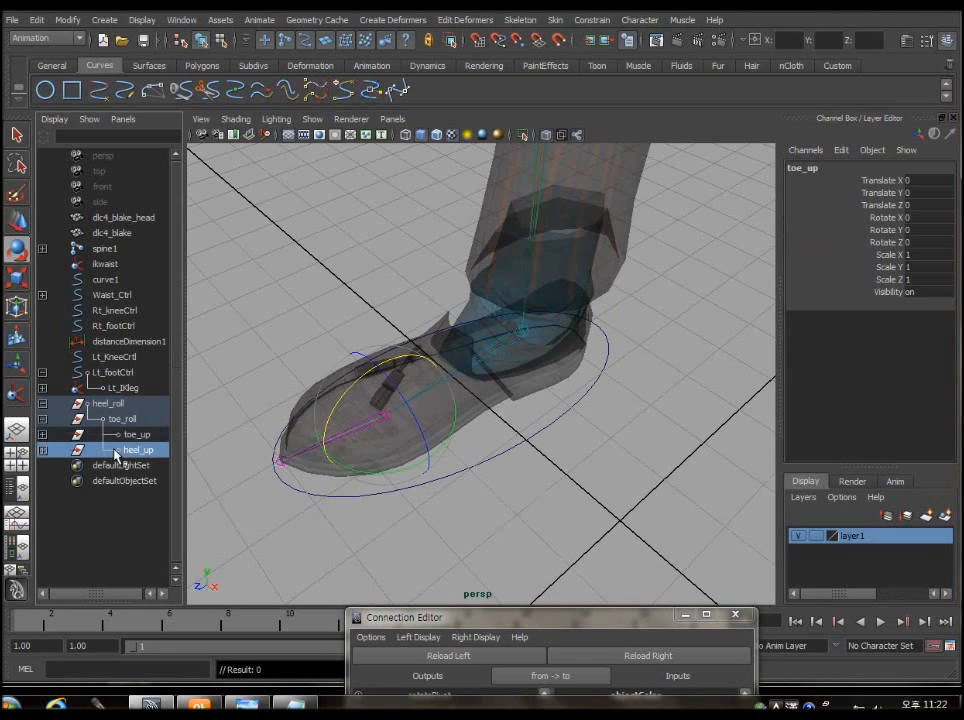
Connect Rt_footCtrl's toe_up attribute to heel_roll's rotateX in the Connection Editor
{"action": "left_click_drag", "start_coordinate": [555, 620], "coordinate": [452, 96]}
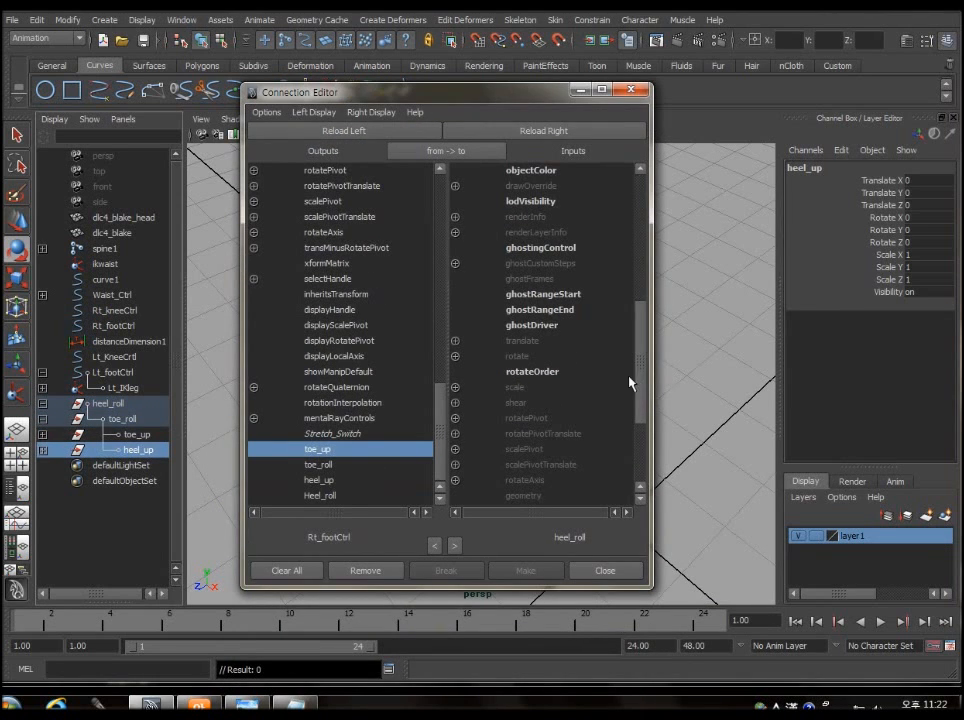
{"action": "left_click_drag", "start_coordinate": [639, 387], "coordinate": [641, 409]}
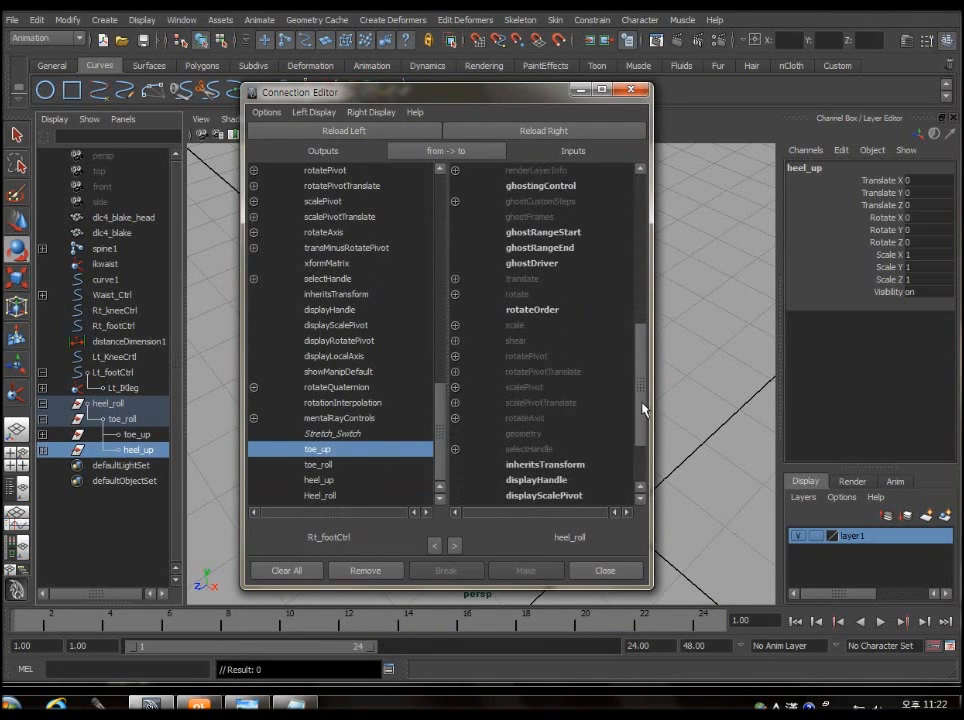
{"action": "left_click", "coordinate": [455, 357]}
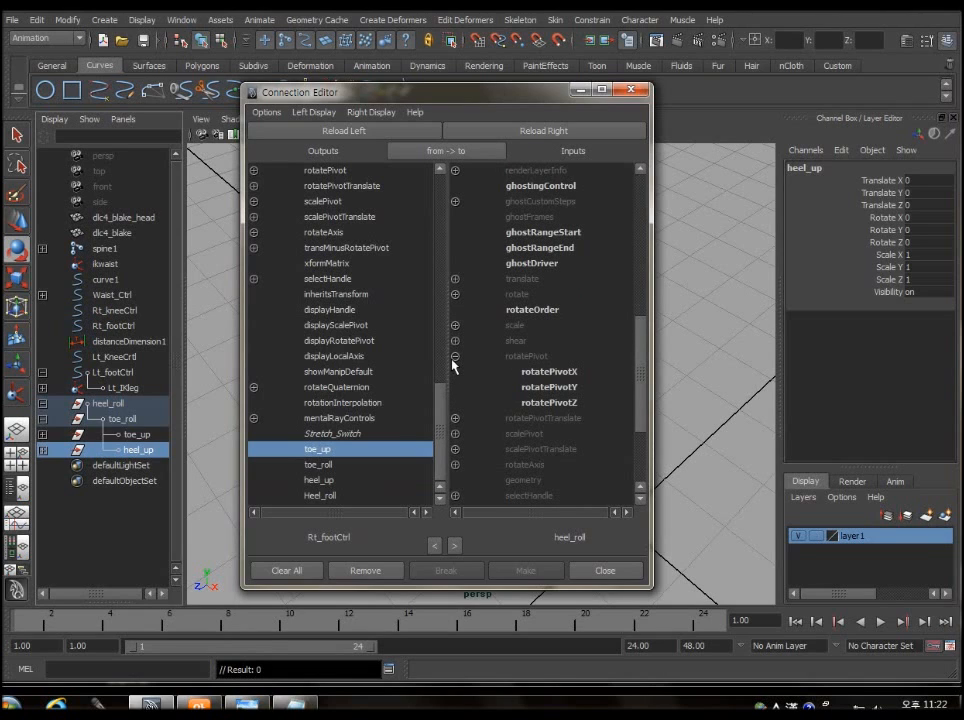
{"action": "left_click", "coordinate": [455, 356]}
{"action": "left_click", "coordinate": [455, 294]}
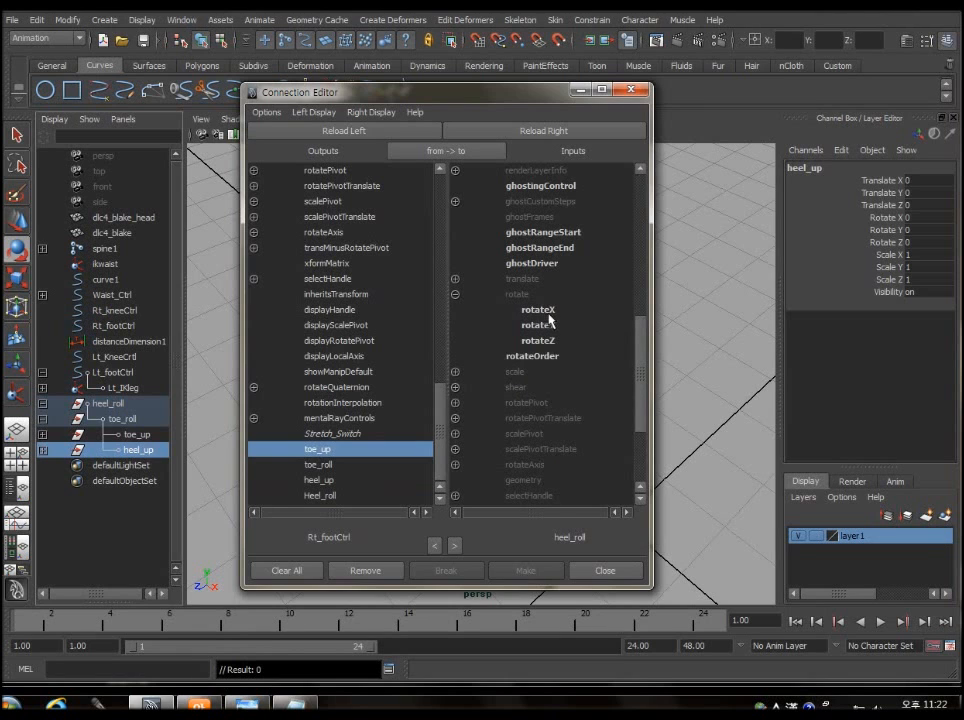
{"action": "left_click", "coordinate": [538, 310]}
{"action": "left_click_drag", "start_coordinate": [486, 89], "coordinate": [557, 29]}
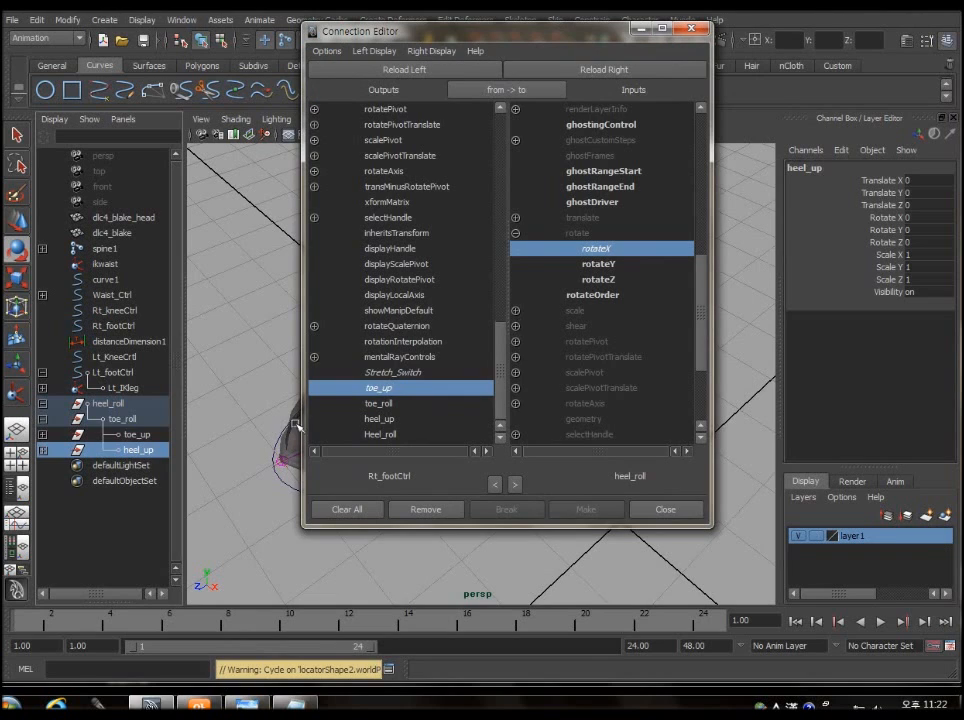
Replace the source of heel_roll's rotateX with Rt_footCtrl's heel_up attribute
{"action": "left_click_drag", "start_coordinate": [698, 297], "coordinate": [704, 124]}
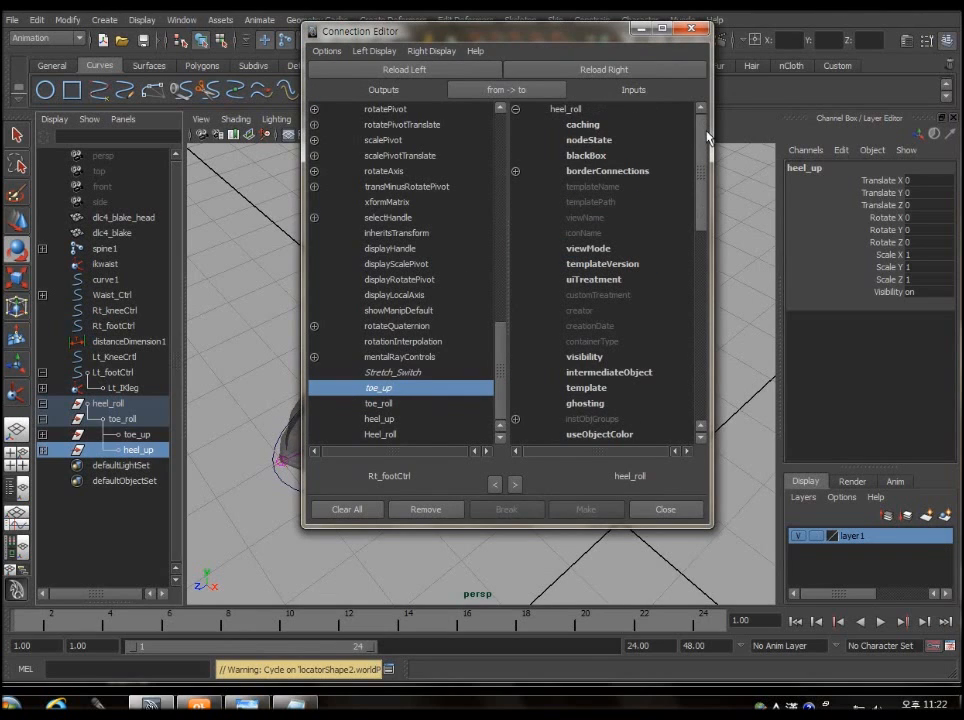
{"action": "left_click", "coordinate": [388, 420]}
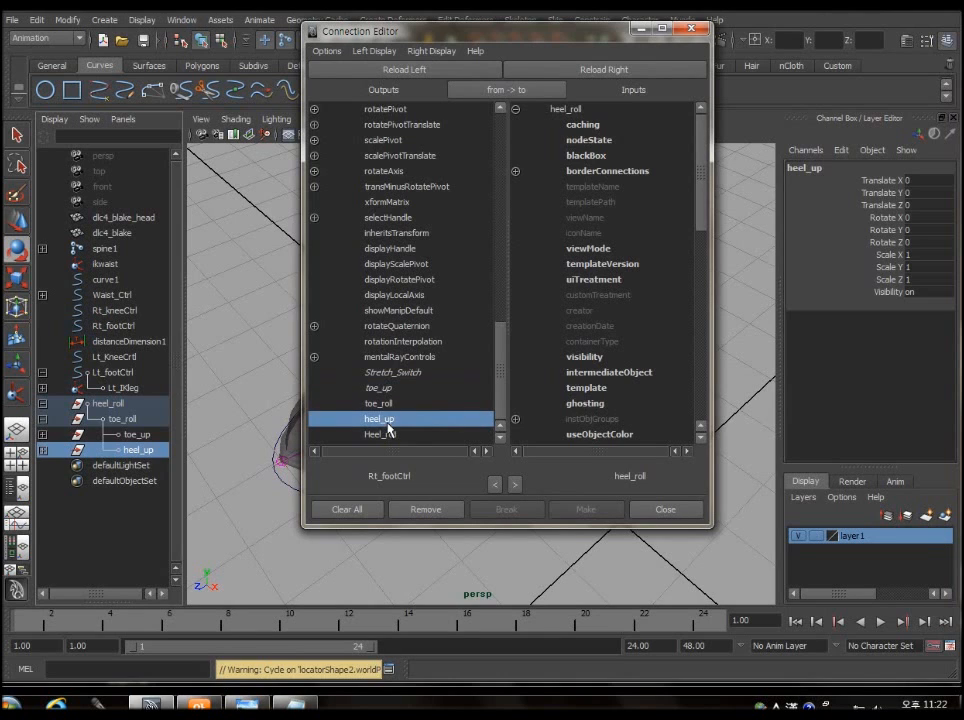
{"action": "left_click_drag", "start_coordinate": [703, 218], "coordinate": [708, 358]}
{"action": "left_click", "coordinate": [603, 249]}
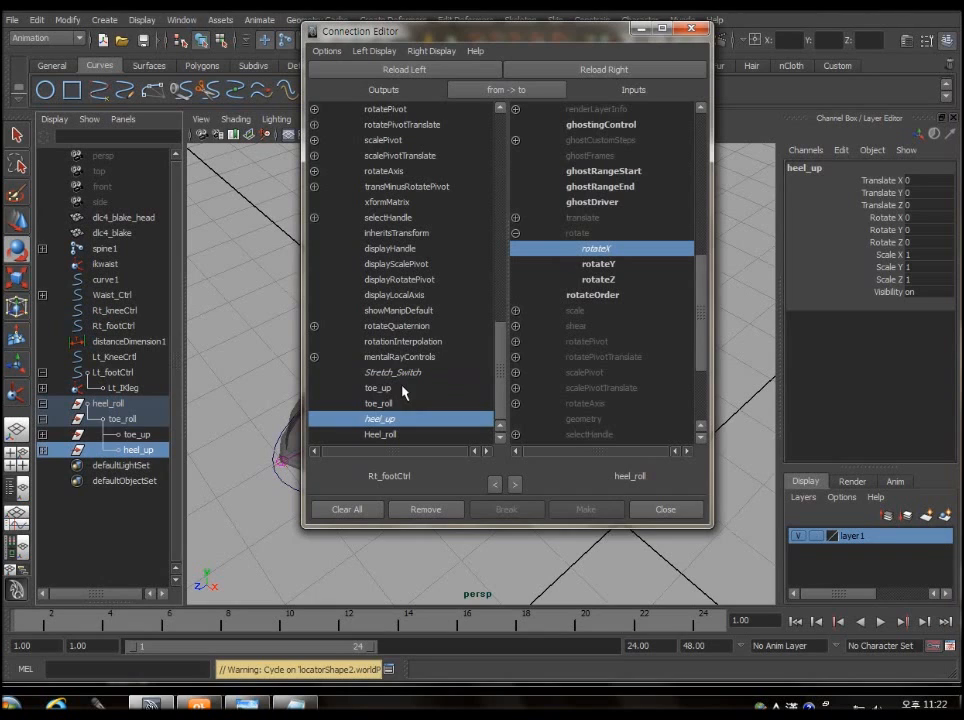
Connect Rt_footCtrl's Heel_roll attribute to heel_roll's rotateX, replacing the heel_up connection
{"action": "left_click_drag", "start_coordinate": [703, 309], "coordinate": [705, 330]}
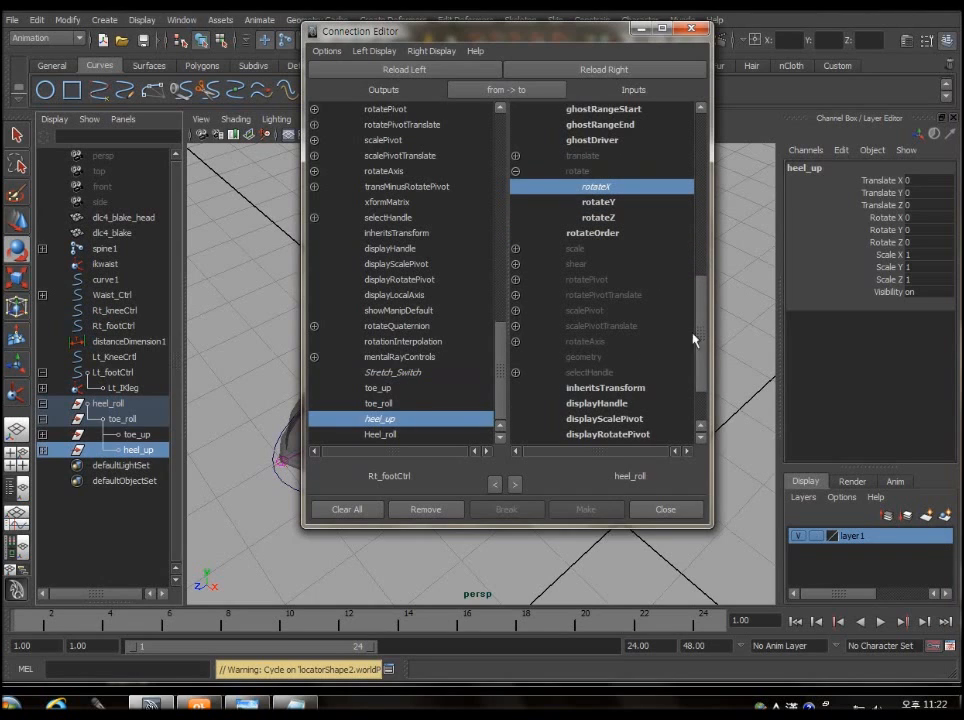
{"action": "left_click", "coordinate": [403, 436]}
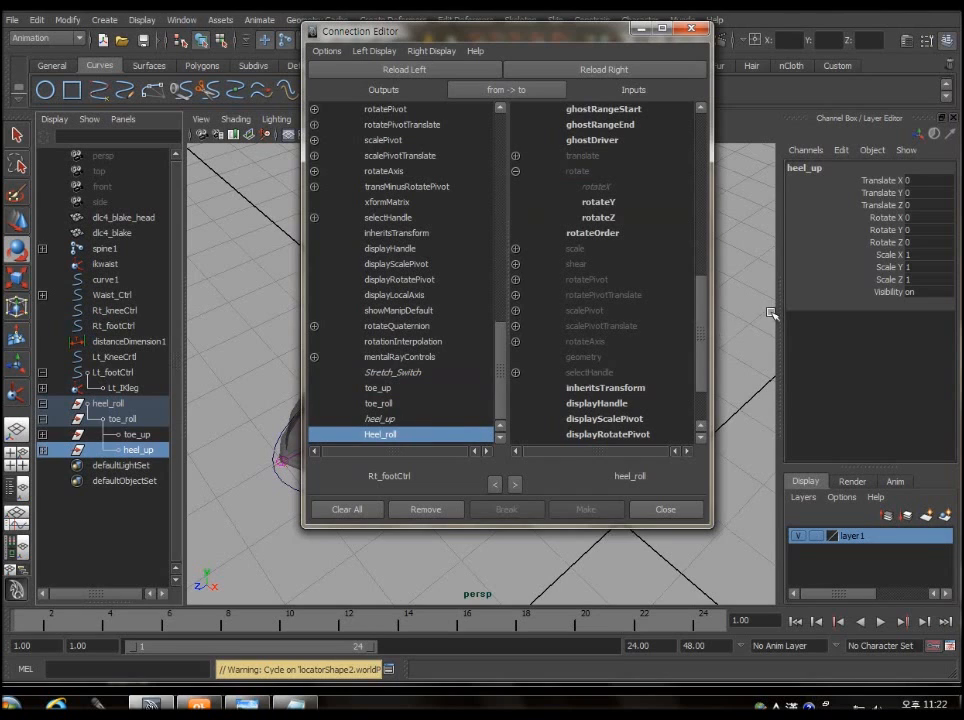
{"action": "left_click_drag", "start_coordinate": [703, 335], "coordinate": [698, 304]}
{"action": "left_click", "coordinate": [600, 235]}
Load the heel_up group as the connection target and drive its rotateX with Rt_footCtrl's heel_up attribute
{"action": "left_click", "coordinate": [398, 420]}
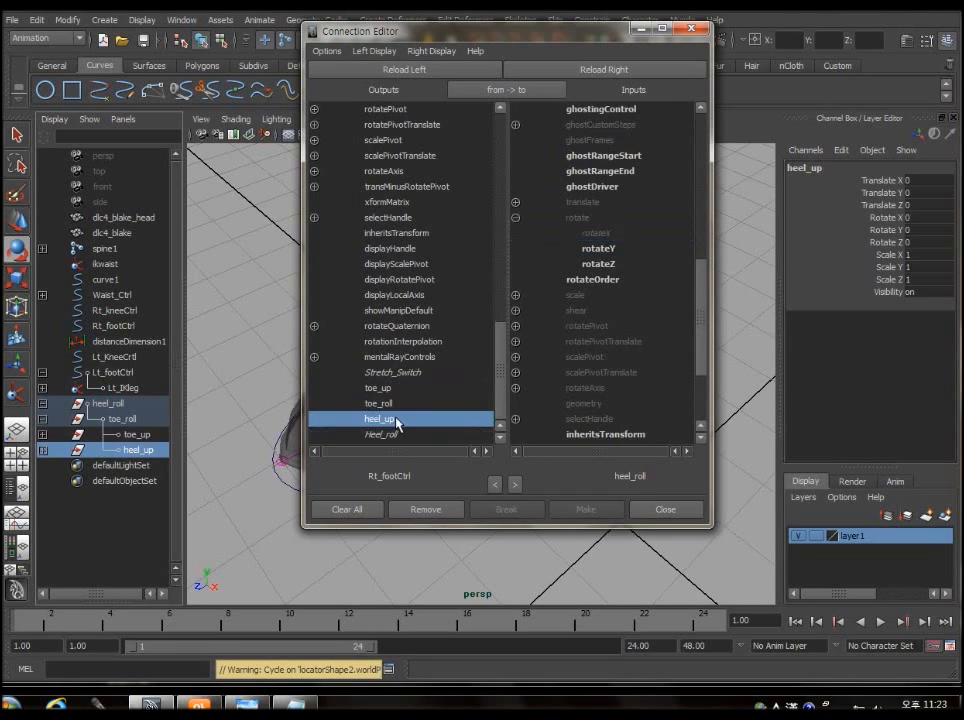
{"action": "left_click", "coordinate": [143, 448]}
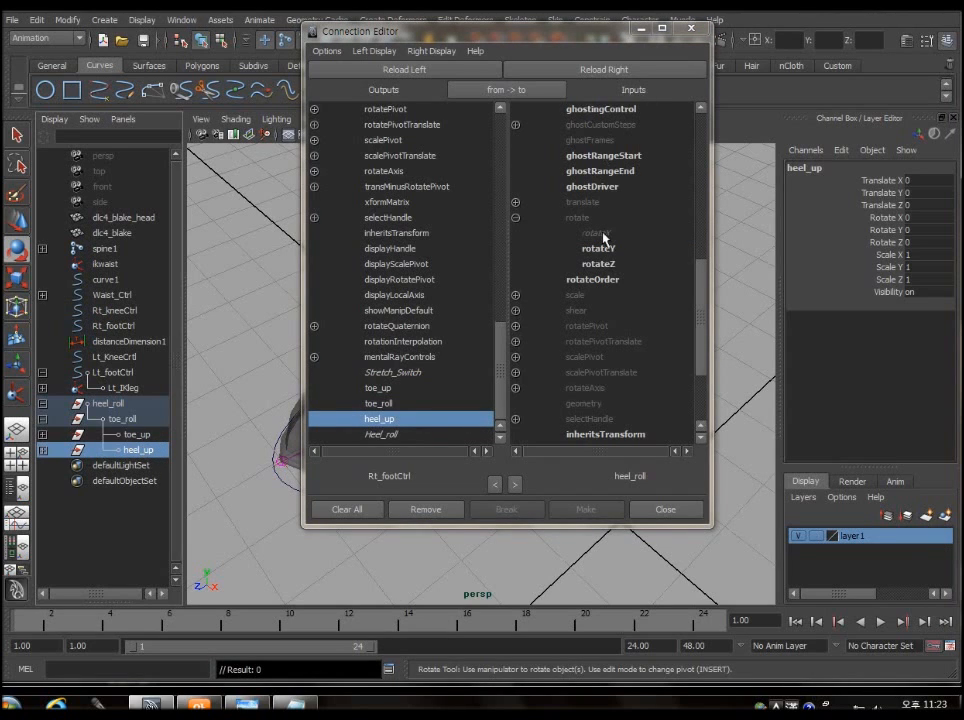
{"action": "left_click", "coordinate": [623, 70]}
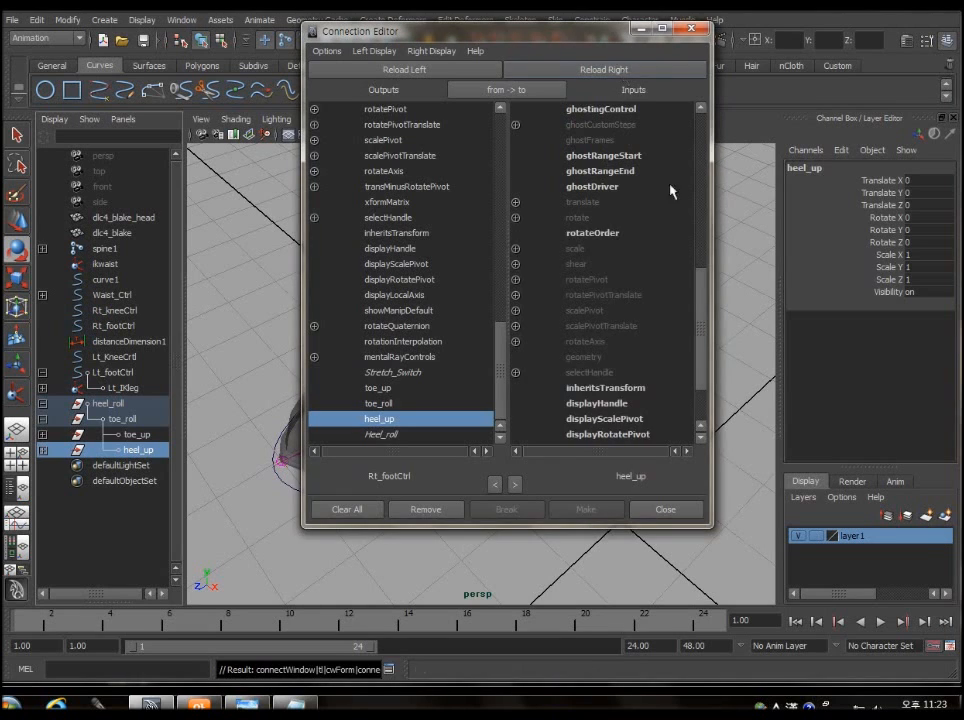
{"action": "mouse_move", "coordinate": [700, 318]}
{"action": "left_mouse_down"}
{"action": "mouse_move", "coordinate": [700, 165]}
{"action": "mouse_move", "coordinate": [703, 335]}
{"action": "left_mouse_up"}
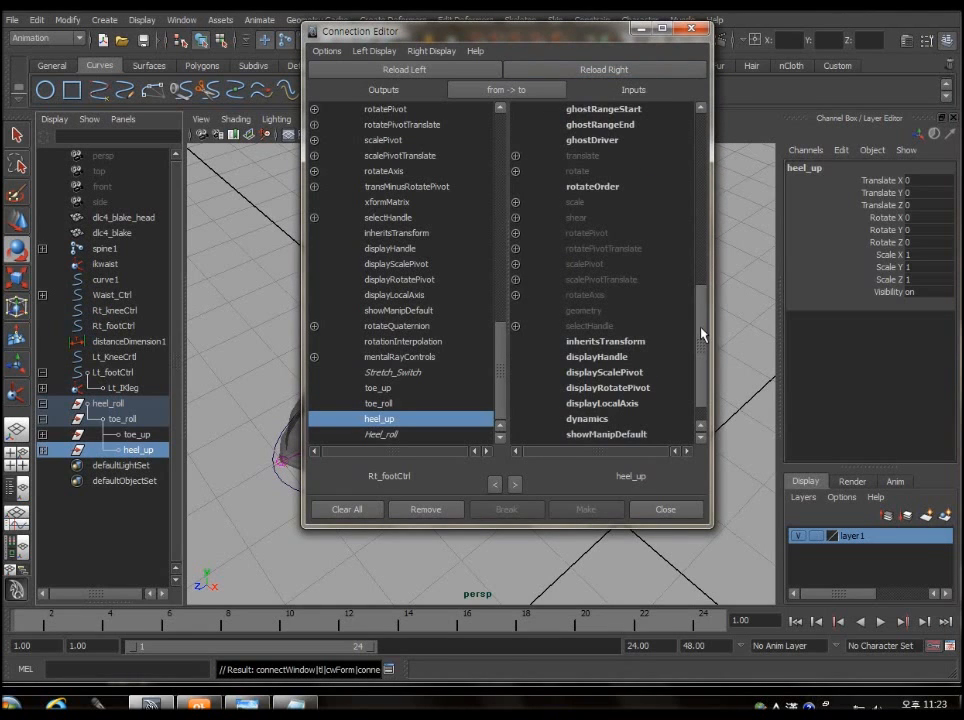
{"action": "left_click", "coordinate": [516, 172]}
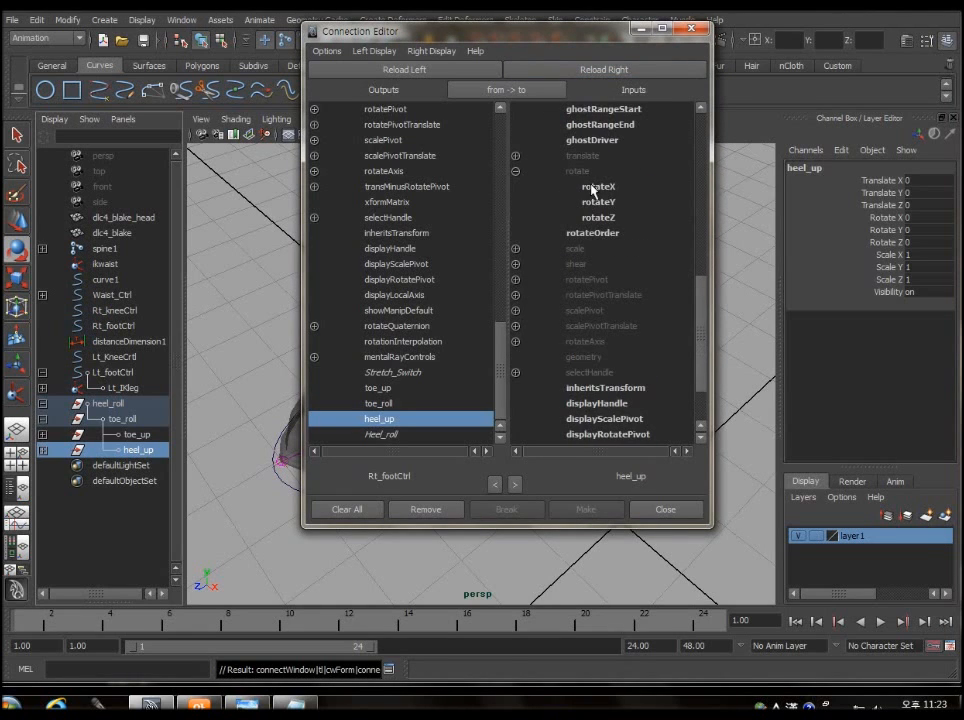
{"action": "left_click", "coordinate": [596, 187]}
Load the toe_roll group as the connection target and drive its rotateX with Rt_footCtrl's toe_roll attribute
{"action": "left_click", "coordinate": [386, 404]}
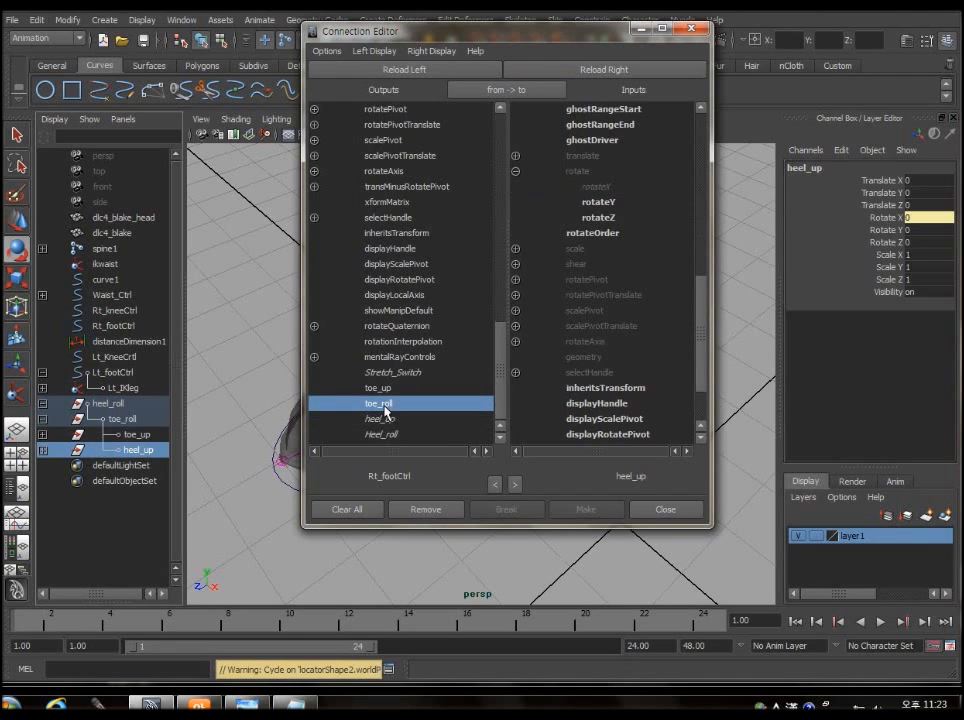
{"action": "left_click", "coordinate": [124, 420]}
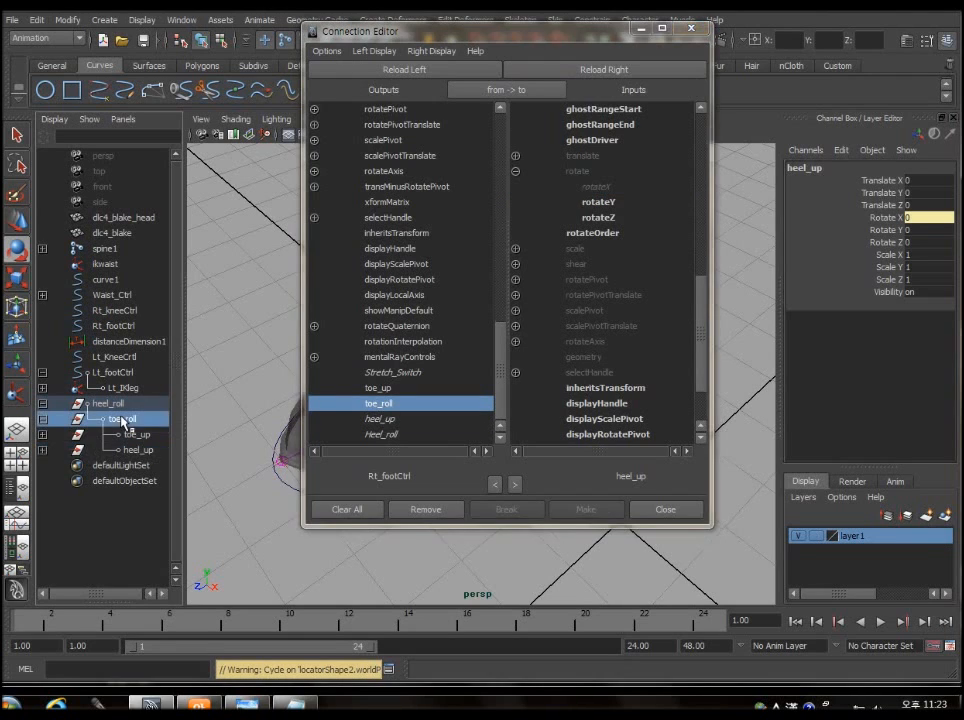
{"action": "left_click", "coordinate": [645, 73]}
{"action": "left_click_drag", "start_coordinate": [704, 316], "coordinate": [704, 288]}
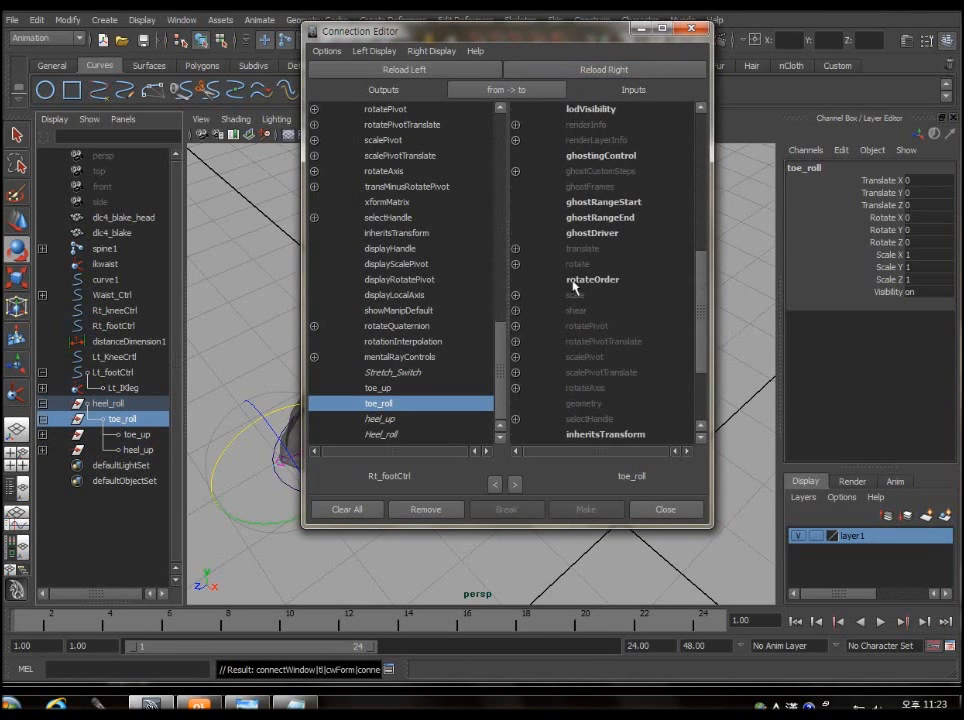
{"action": "left_click", "coordinate": [514, 264]}
{"action": "left_click", "coordinate": [563, 282]}
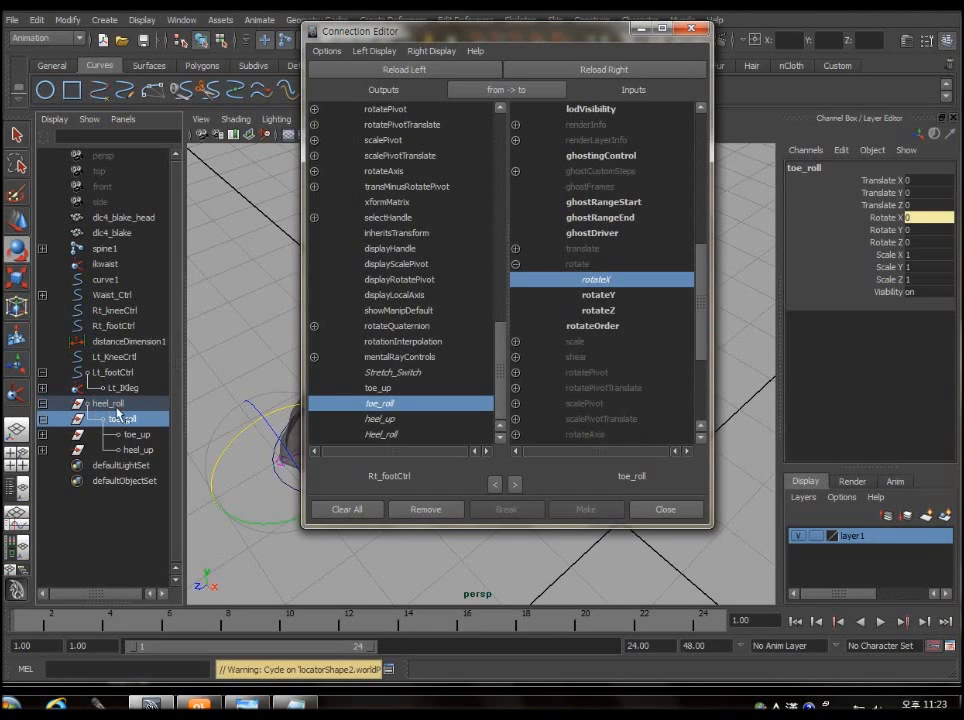
Connect Rt_footCtrl's toe_up attribute to the toe_up group's rotateX only, removing any rotateY link, and close the Connection Editor
{"action": "left_click", "coordinate": [410, 391]}
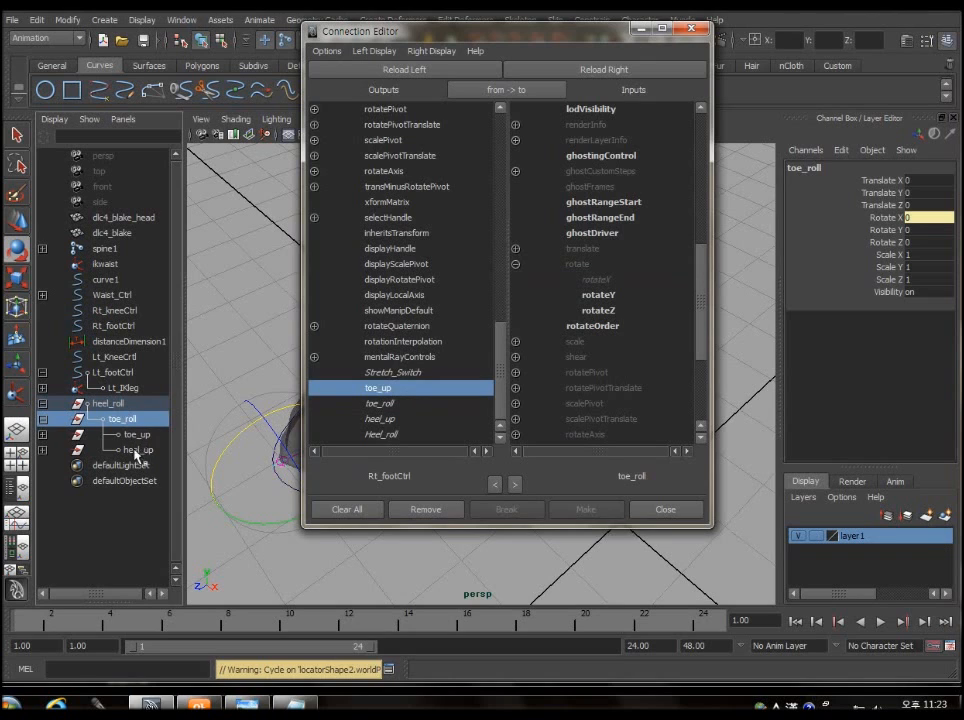
{"action": "left_click", "coordinate": [140, 435]}
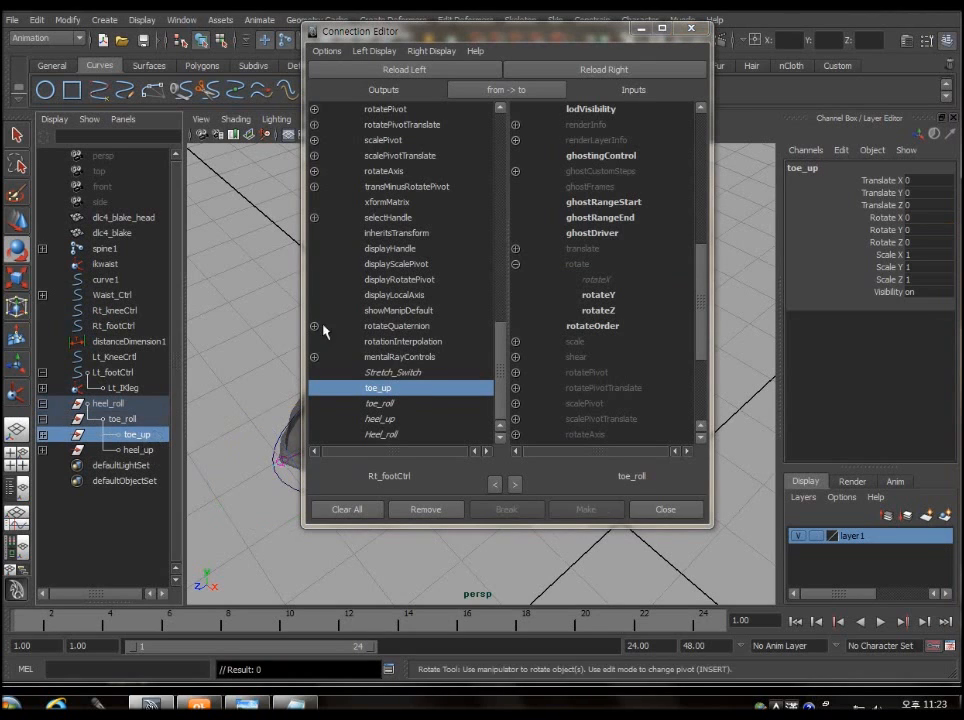
{"action": "left_click", "coordinate": [627, 72]}
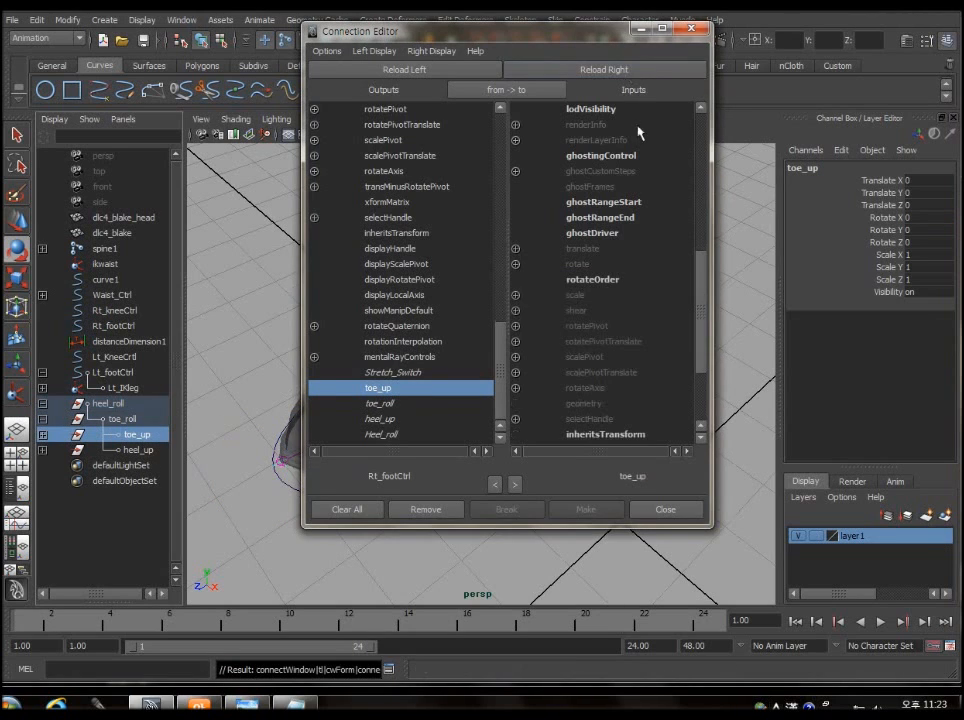
{"action": "left_click", "coordinate": [515, 264]}
{"action": "left_click", "coordinate": [596, 295]}
{"action": "left_click", "coordinate": [605, 280]}
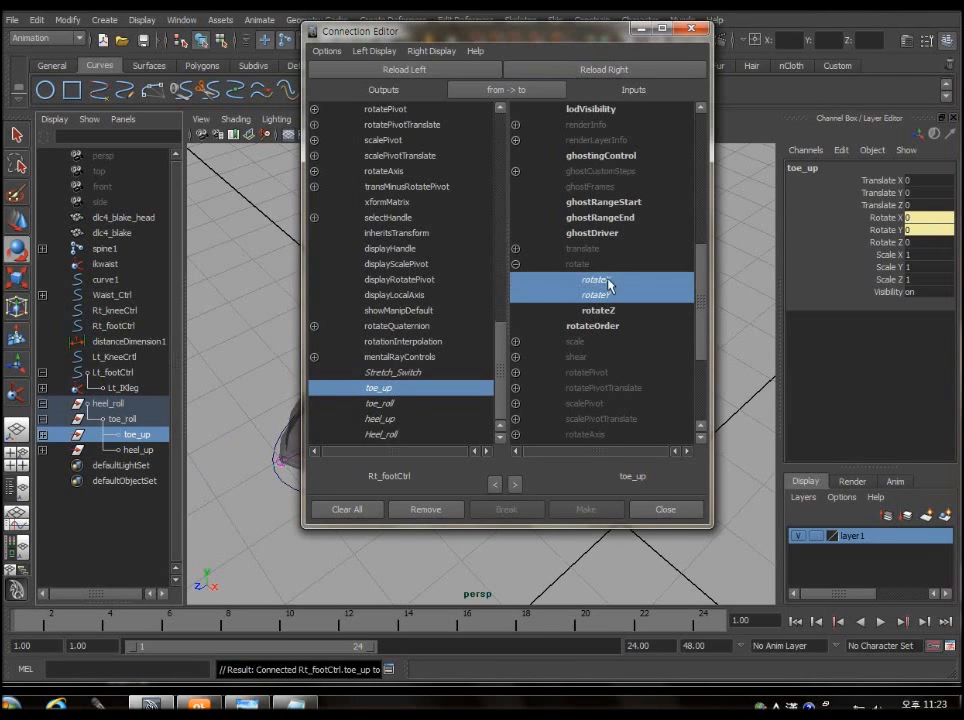
{"action": "left_click", "coordinate": [615, 297]}
{"action": "left_click", "coordinate": [691, 30]}
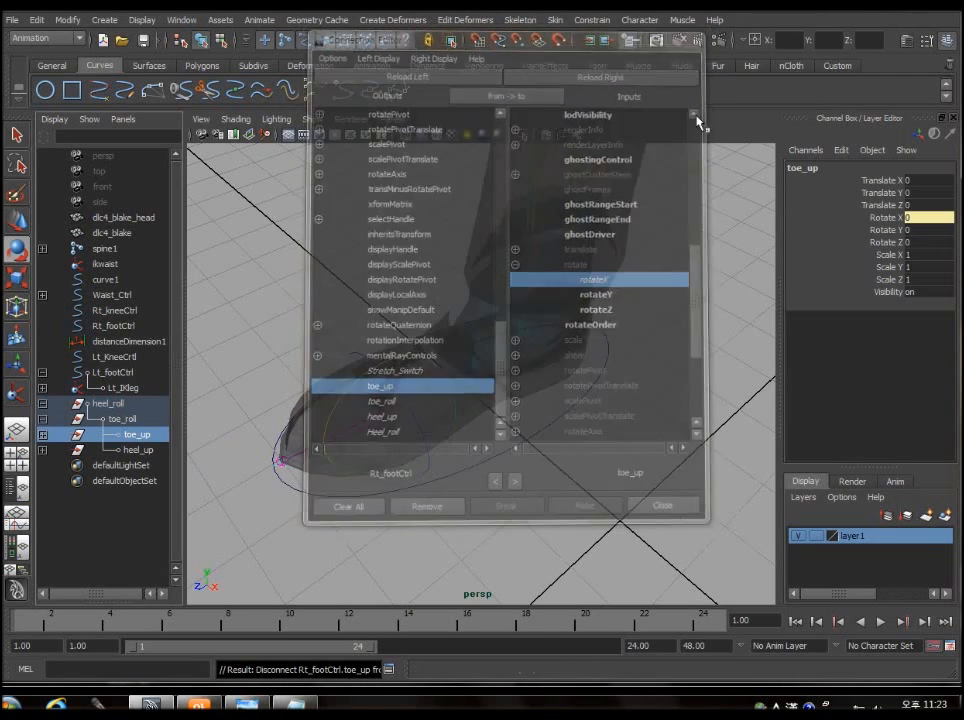
Select the Rt_footCtrl curve, test Toe Up at about -42 from a lower side view, and undo the change
{"action": "left_click", "coordinate": [455, 443]}
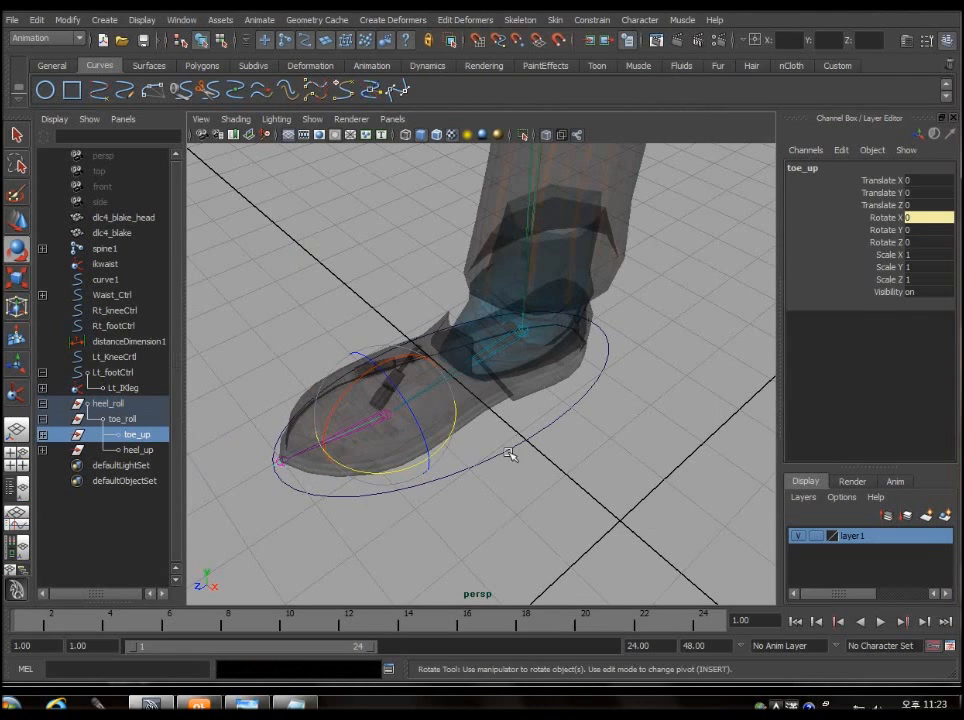
{"action": "left_click", "coordinate": [511, 450]}
{"action": "left_click", "coordinate": [864, 267]}
{"action": "middle_click_drag", "start_coordinate": [651, 360], "coordinate": [330, 374]}
{"action": "left_click_drag", "start_coordinate": [424, 401], "coordinate": [566, 463], "text": "alt"}
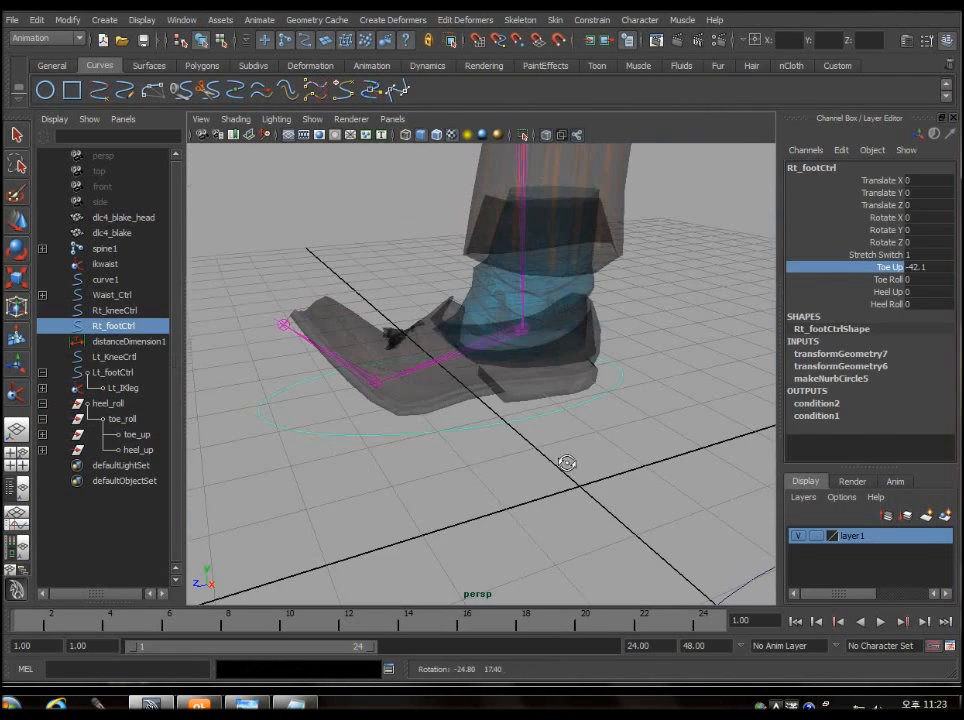
{"action": "key", "text": "ctrl+z"}
Test Rt_footCtrl's Toe Roll and Heel Up attributes one after the other, undoing each change
{"action": "left_click", "coordinate": [895, 279]}
{"action": "mouse_move", "coordinate": [414, 407]}
{"action": "middle_mouse_down"}
{"action": "mouse_move", "coordinate": [648, 404]}
{"action": "mouse_move", "coordinate": [428, 409]}
{"action": "middle_mouse_up"}
{"action": "key", "text": "ctrl+z"}
{"action": "left_click", "coordinate": [888, 292]}
{"action": "middle_click_drag", "start_coordinate": [492, 432], "coordinate": [846, 418]}
{"action": "key", "text": "ctrl+z"}
Test Rt_footCtrl's Heel Roll attribute by lowering it to about -33.8
{"action": "left_click", "coordinate": [886, 304]}
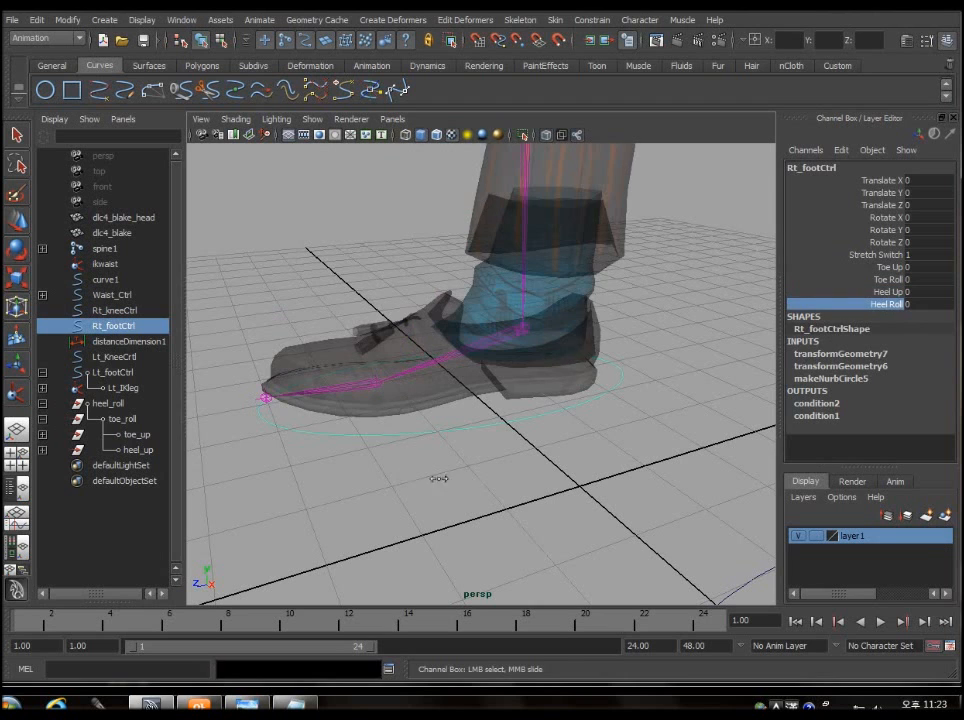
{"action": "middle_click_drag", "start_coordinate": [439, 478], "coordinate": [146, 454]}
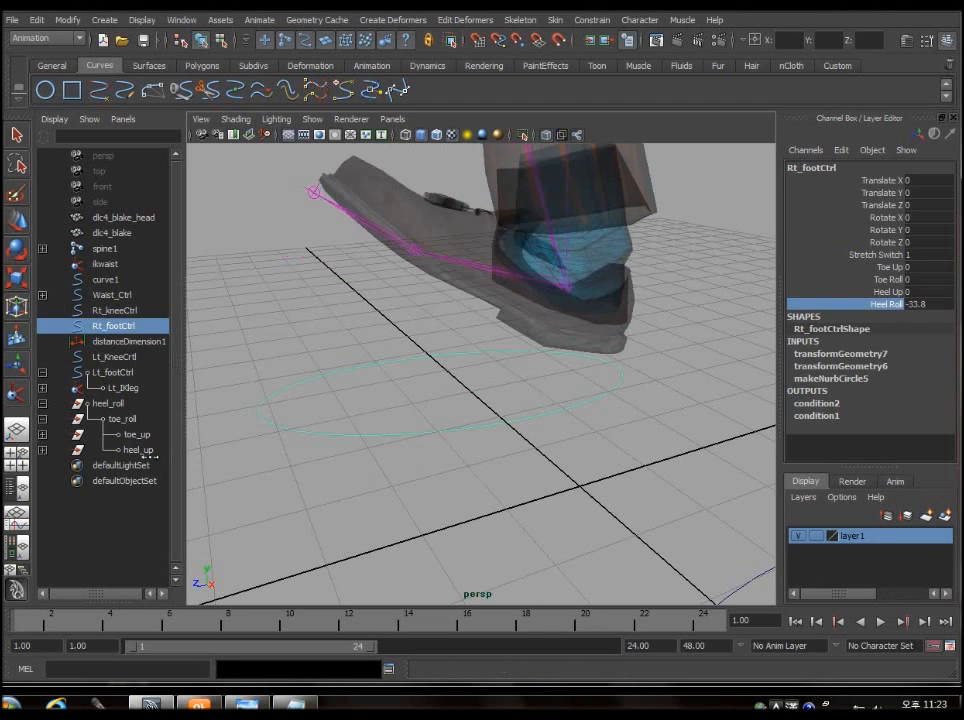
Undo the Heel Roll test on Rt_footCtrl and clear the selection
{"action": "left_click_drag", "start_coordinate": [540, 452], "coordinate": [530, 420], "text": "alt"}
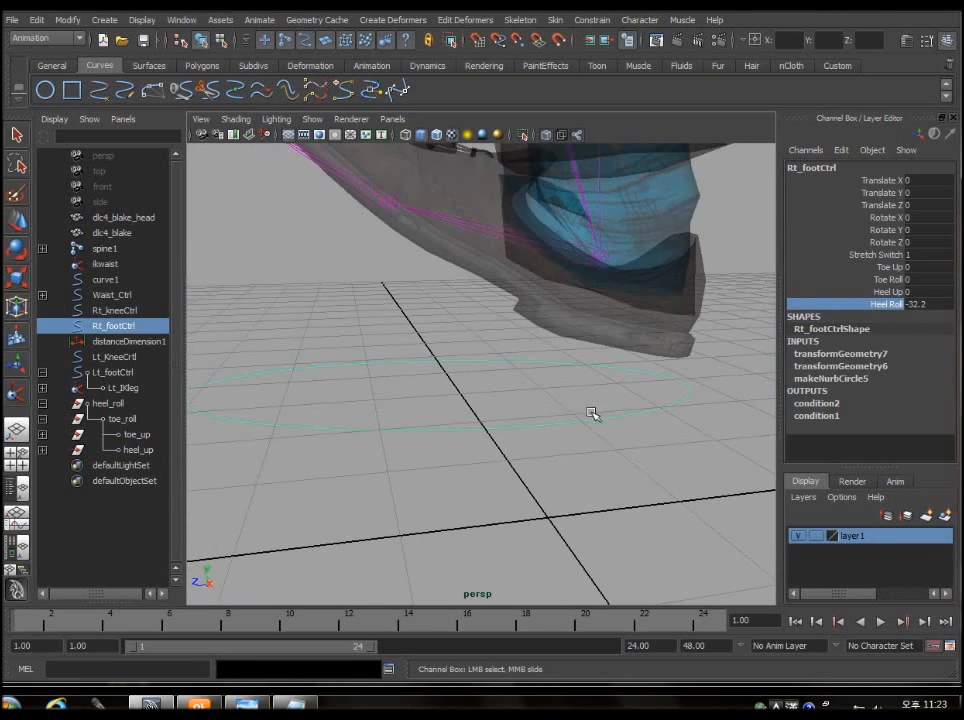
{"action": "middle_click_drag", "start_coordinate": [592, 414], "coordinate": [596, 456], "text": "alt"}
{"action": "key", "text": "ctrl+z"}
{"action": "left_click", "coordinate": [628, 498]}
{"action": "scroll", "coordinate": [628, 498], "scroll_direction": "down", "scroll_amount": 5}
{"action": "left_click_drag", "start_coordinate": [548, 451], "coordinate": [522, 443], "text": "alt"}
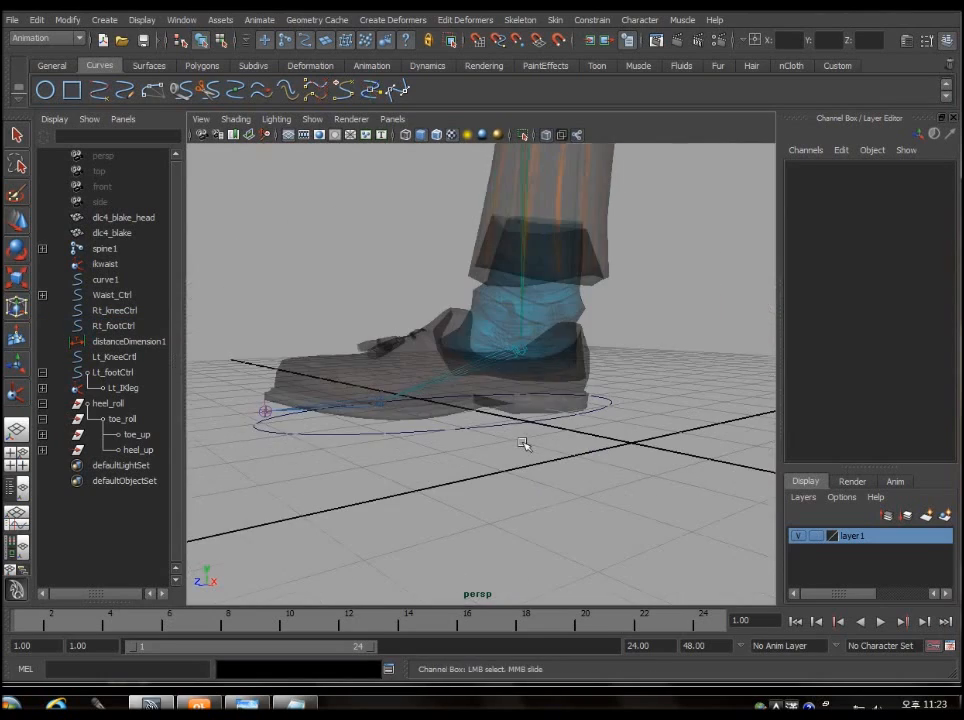
{"action": "left_click", "coordinate": [566, 389]}
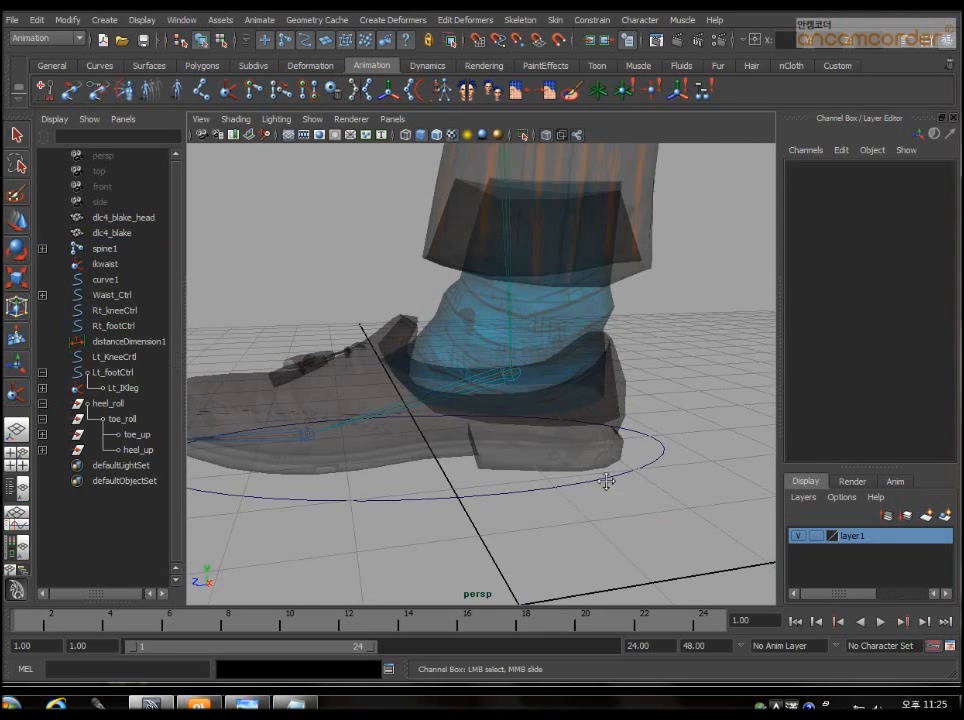
Select the Rt_footCtrl curve and lower Heel Roll to about -24.1 to pose the foot on its heel
{"action": "middle_click_drag", "start_coordinate": [608, 482], "coordinate": [660, 483], "text": "alt"}
{"action": "left_click", "coordinate": [486, 498]}
{"action": "left_click", "coordinate": [886, 303]}
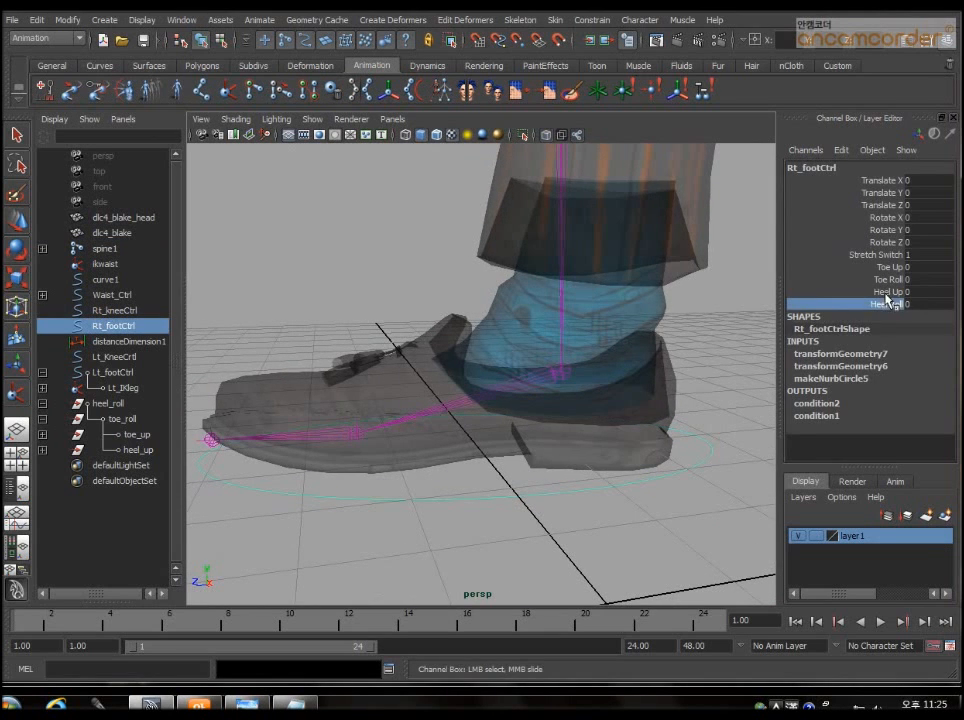
{"action": "middle_click_drag", "start_coordinate": [503, 432], "coordinate": [300, 443]}
{"action": "key", "text": "ctrl+z"}
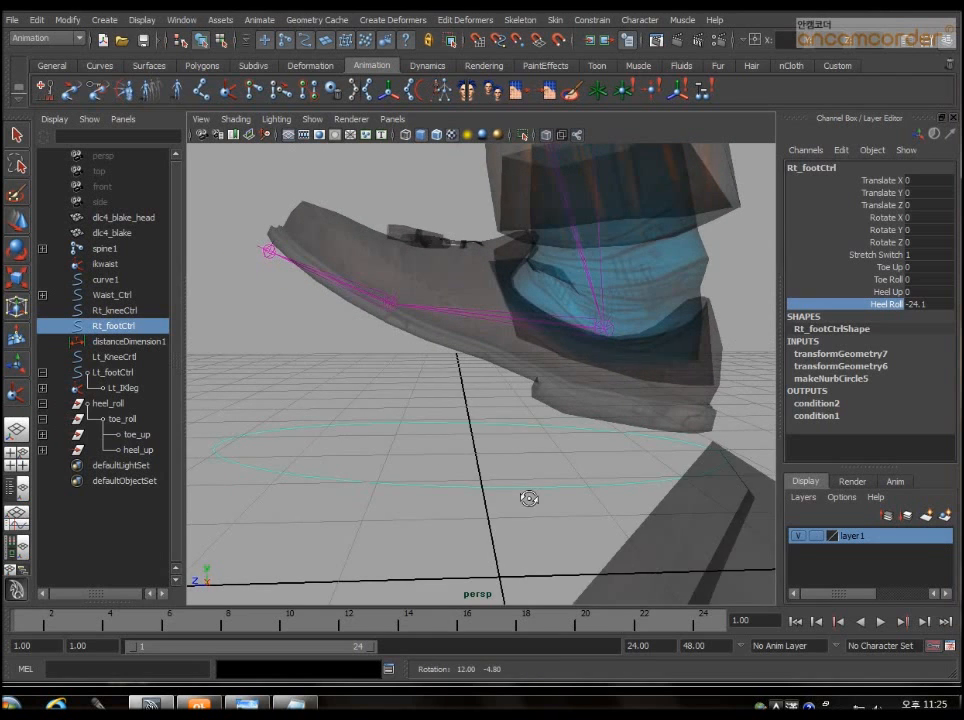
Select the dlc4_blake mesh and open the Paint Skin Weights Tool with its settings
{"action": "left_click", "coordinate": [617, 392]}
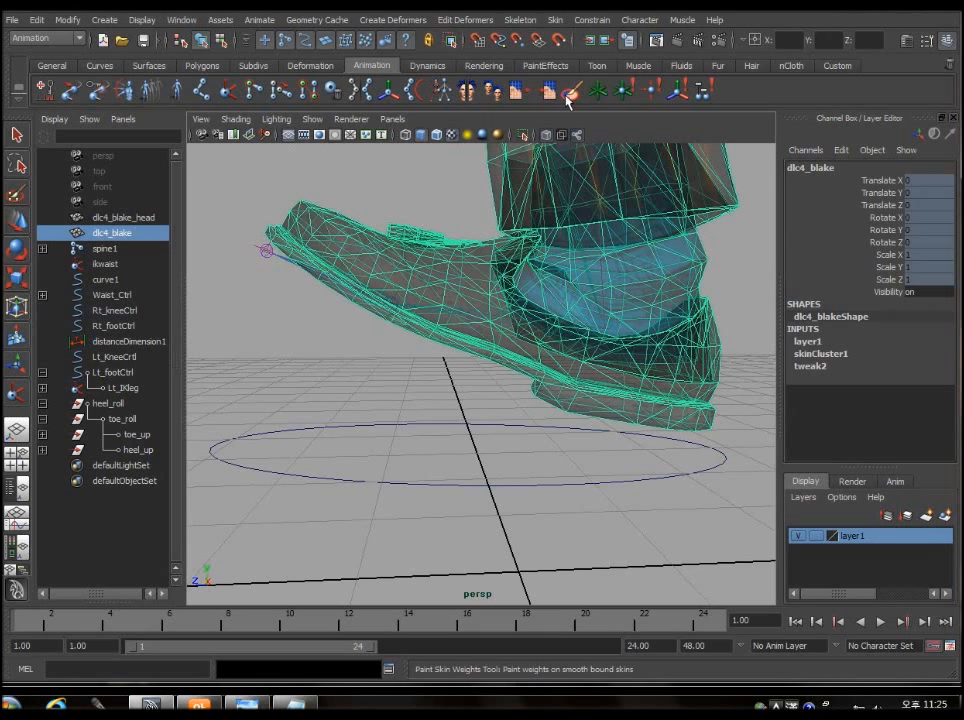
{"action": "left_click", "coordinate": [568, 97]}
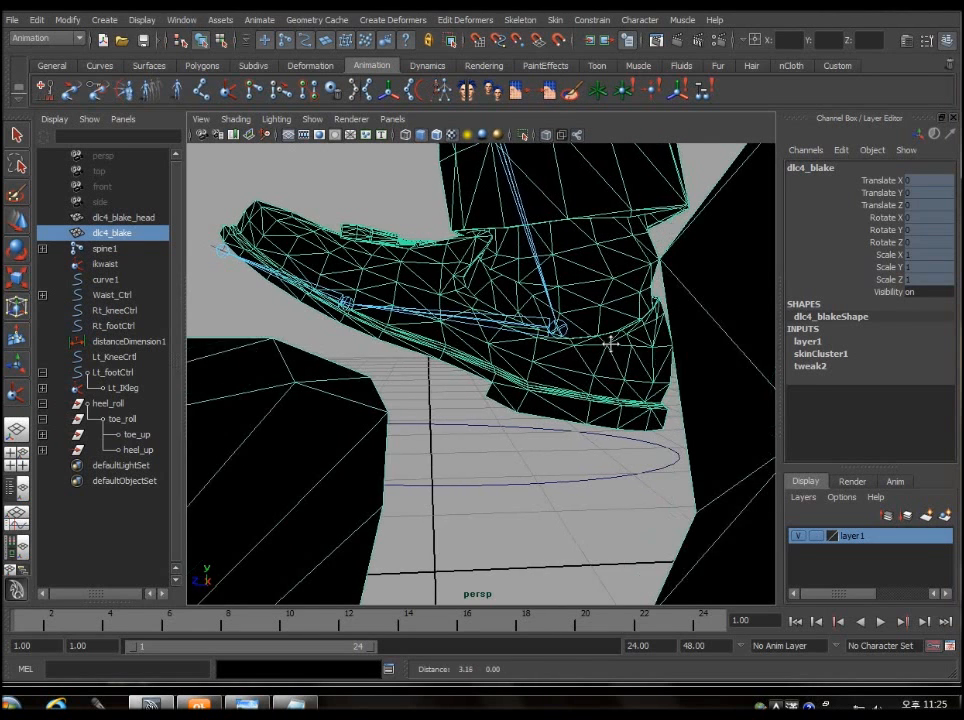
{"action": "left_click_drag", "start_coordinate": [605, 345], "coordinate": [600, 370], "text": "alt"}
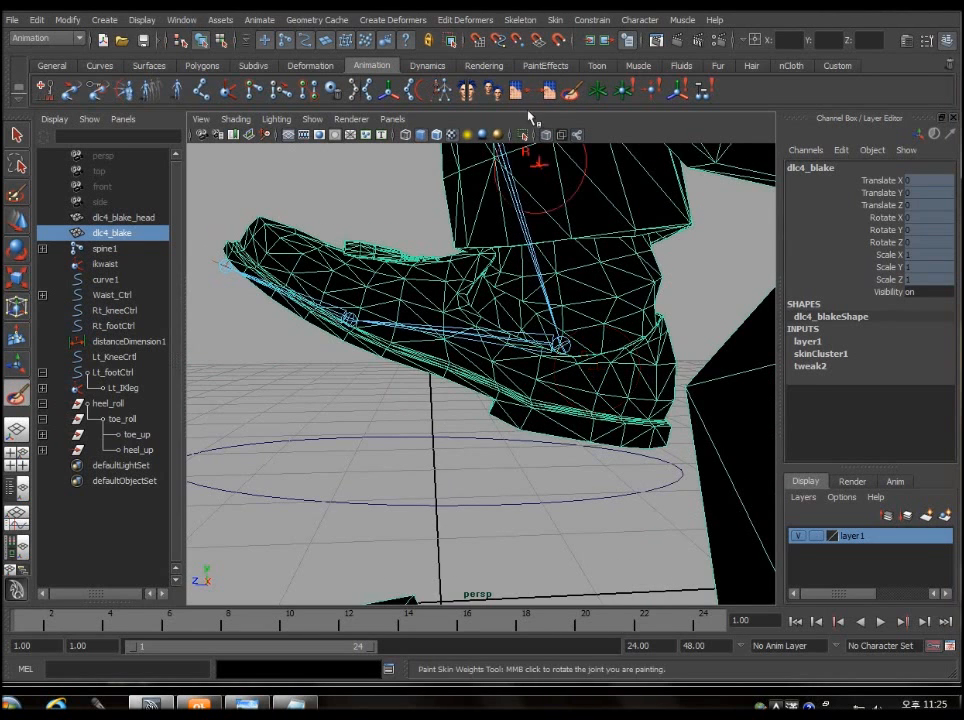
{"action": "double_click", "coordinate": [568, 97]}
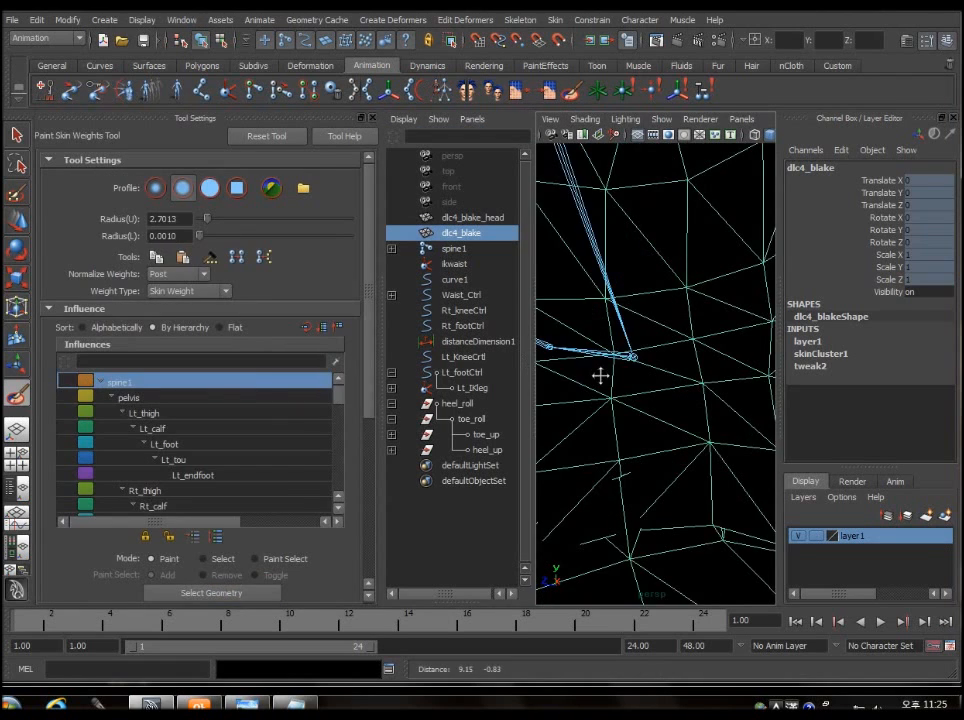
Switch to the single perspective layout, narrow the tool settings panel, and frame both feet
{"action": "left_click", "coordinate": [17, 430]}
{"action": "scroll", "coordinate": [640, 436], "scroll_direction": "down", "scroll_amount": 6}
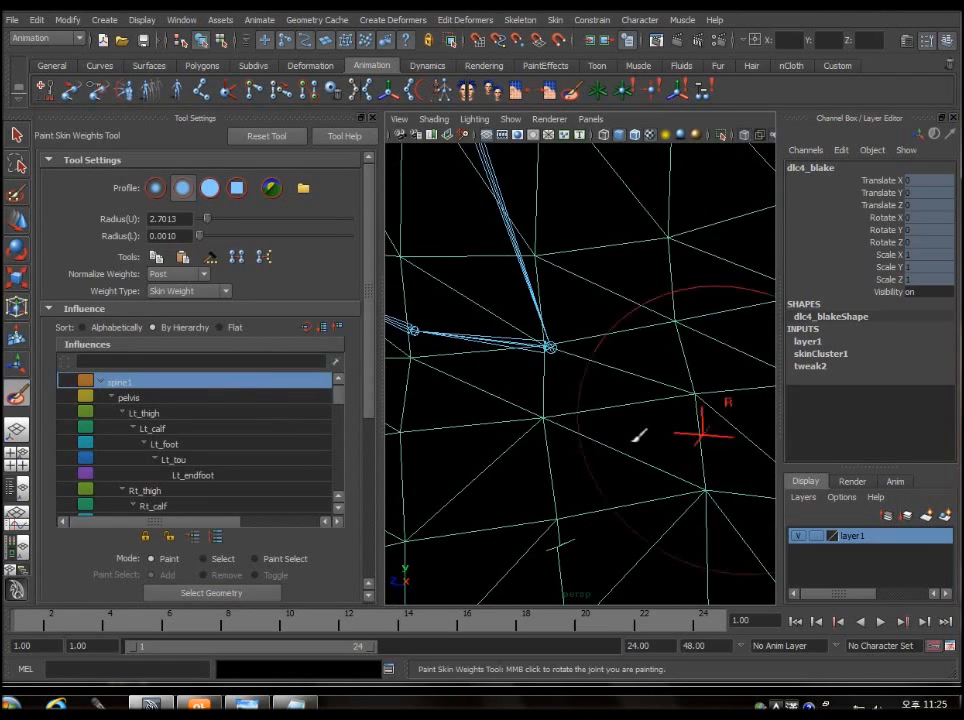
{"action": "scroll", "coordinate": [630, 435], "scroll_direction": "up", "scroll_amount": 5}
{"action": "left_click_drag", "start_coordinate": [383, 338], "coordinate": [290, 343]}
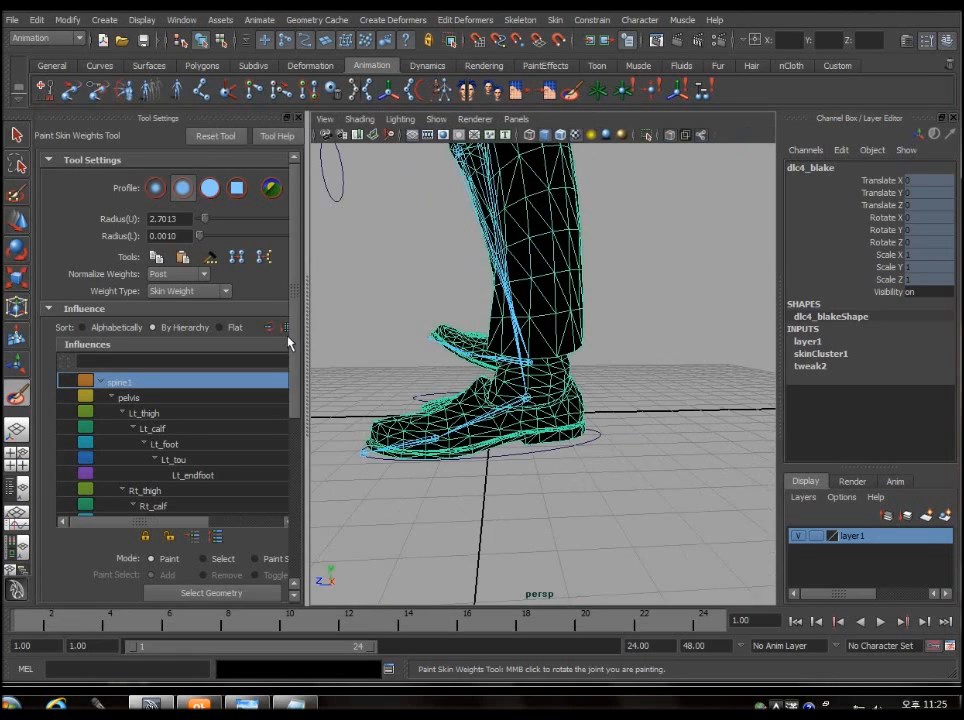
{"action": "scroll", "coordinate": [512, 342], "scroll_direction": "up", "scroll_amount": 5}
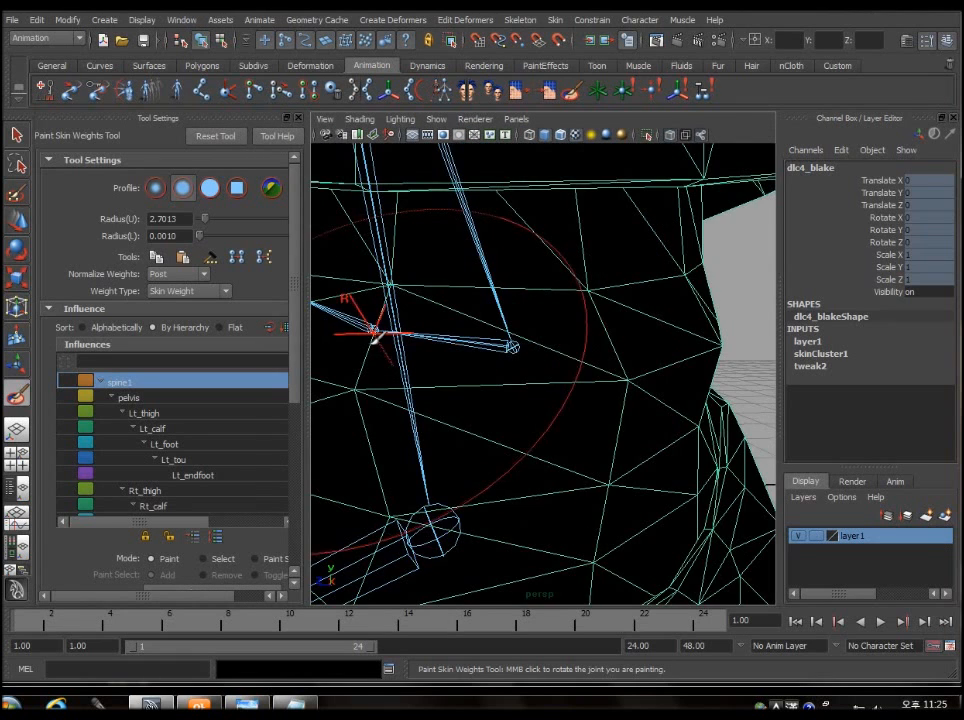
{"action": "scroll", "coordinate": [378, 336], "scroll_direction": "down", "scroll_amount": 5}
{"action": "middle_click_drag", "start_coordinate": [558, 411], "coordinate": [582, 388], "text": "alt"}
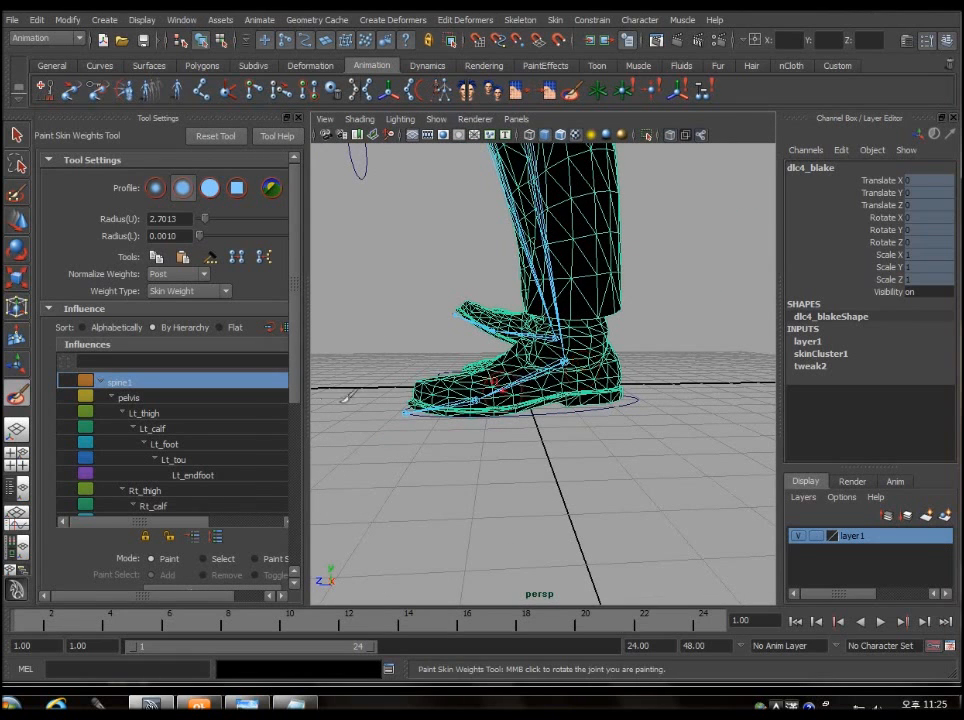
{"action": "scroll", "coordinate": [220, 330], "scroll_direction": "down", "scroll_amount": 3}
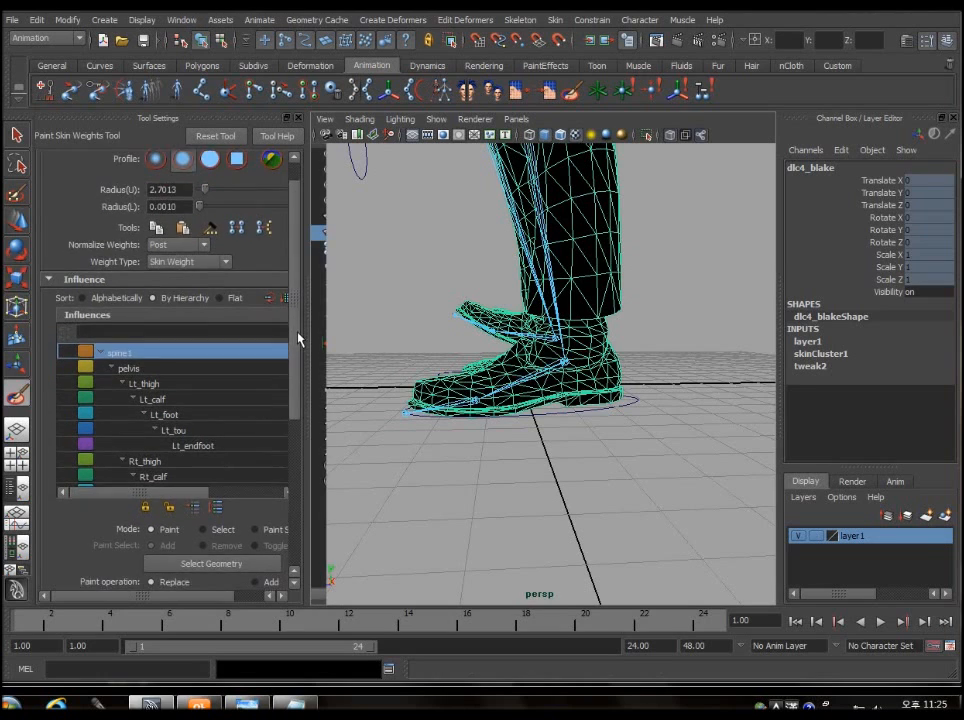
Filter the skin influence list by "foot" and return to the Select Tool
{"action": "left_click", "coordinate": [177, 319]}
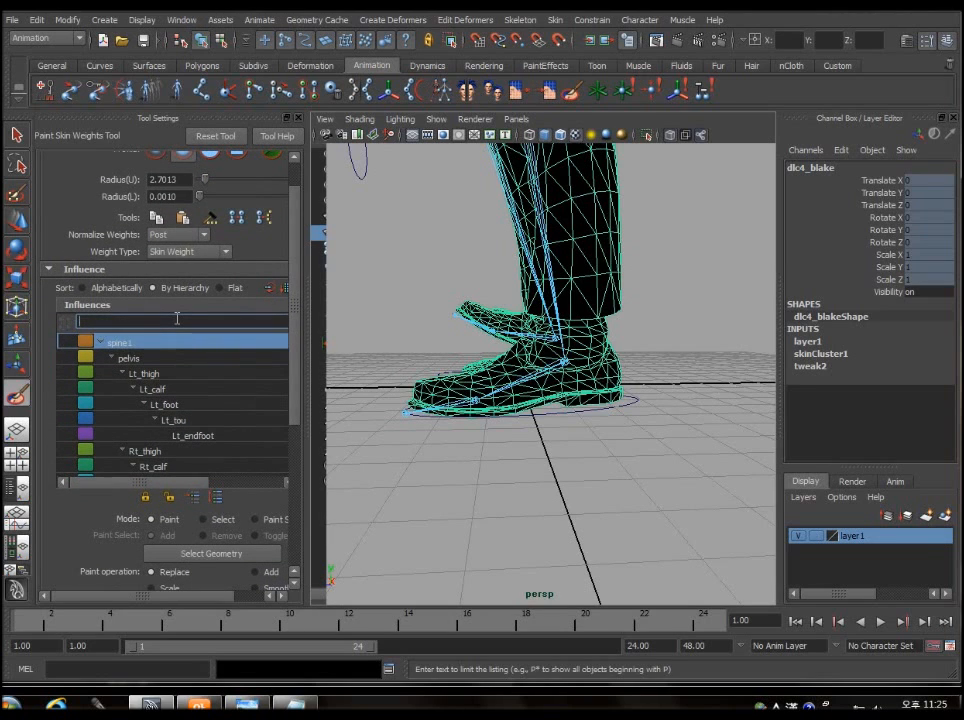
{"action": "type", "text": "foot"}
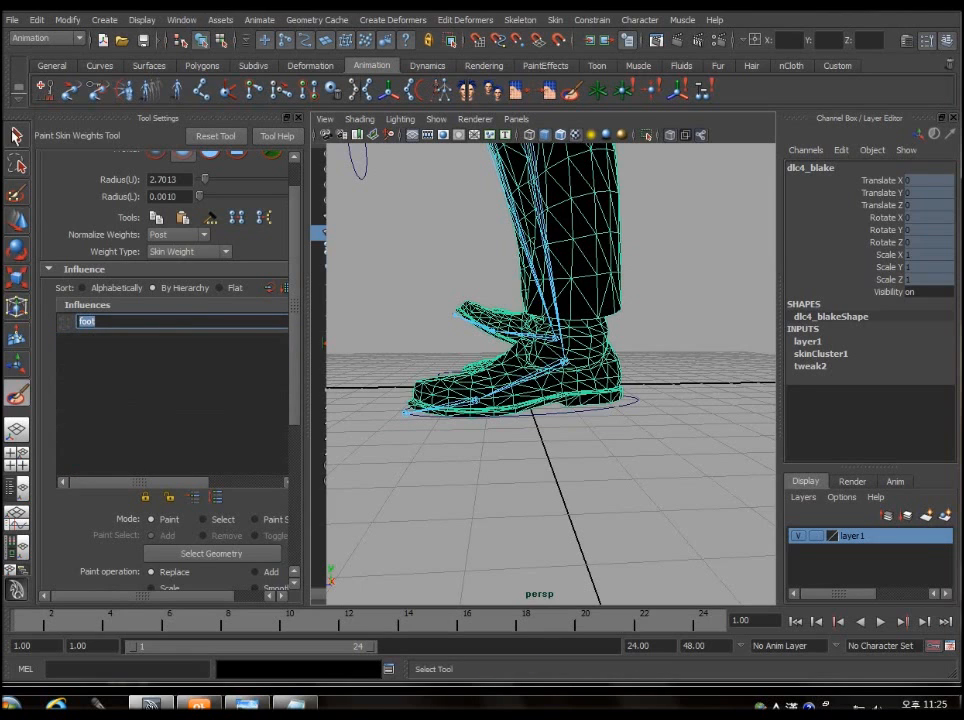
{"action": "type", "text": "q"}
Check the joint names of the lower legs by selecting the left foot, left calf and right foot joints
{"action": "left_click", "coordinate": [524, 382]}
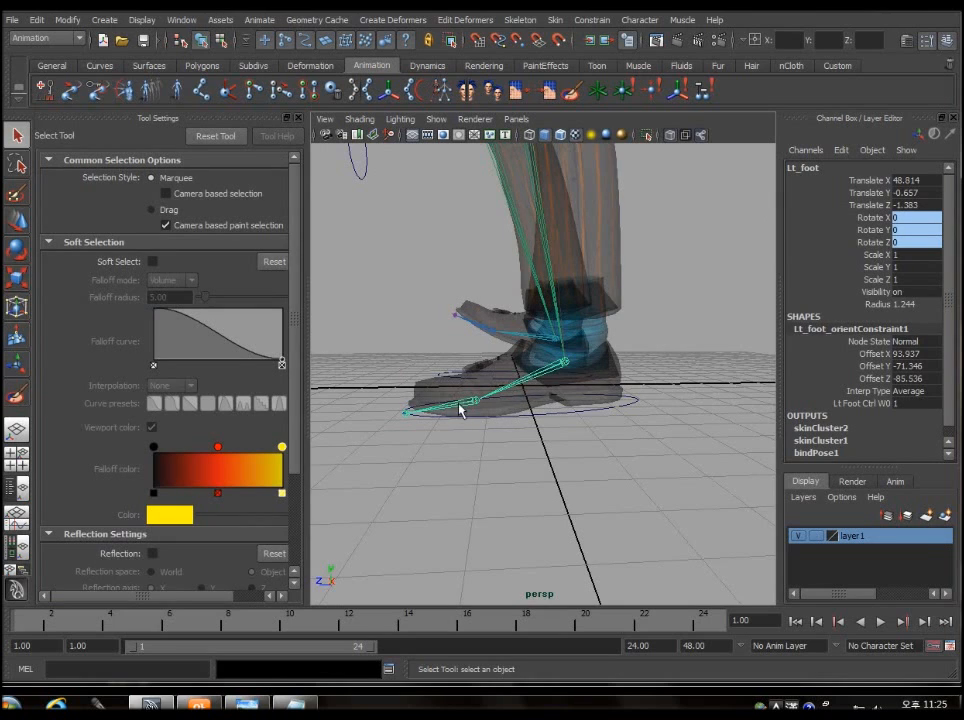
{"action": "left_click", "coordinate": [561, 320]}
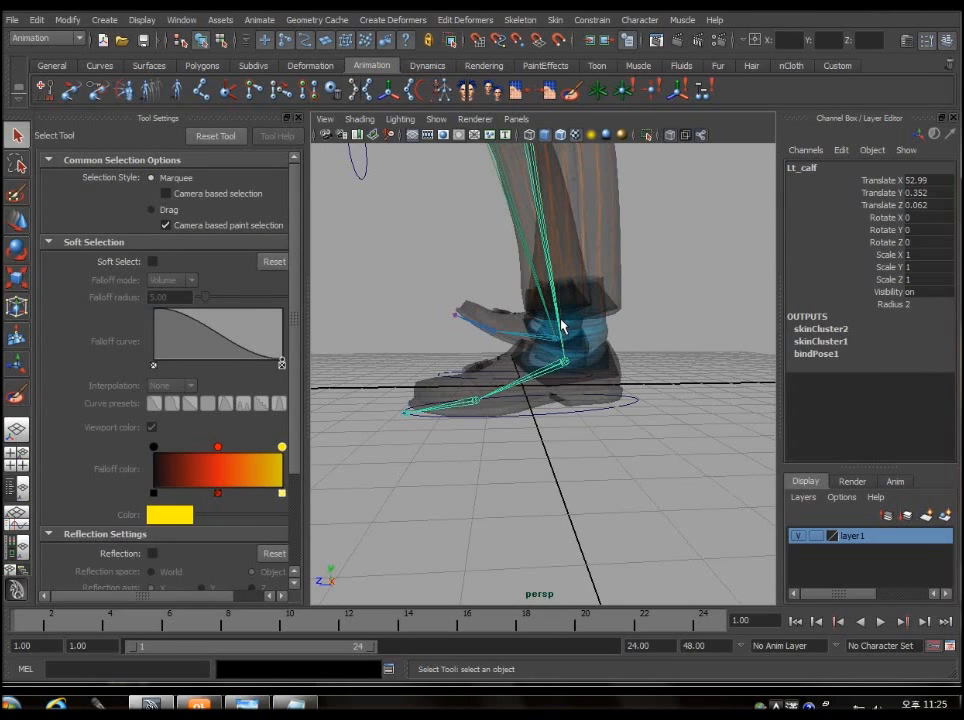
{"action": "left_click_drag", "start_coordinate": [488, 429], "coordinate": [538, 436], "text": "alt"}
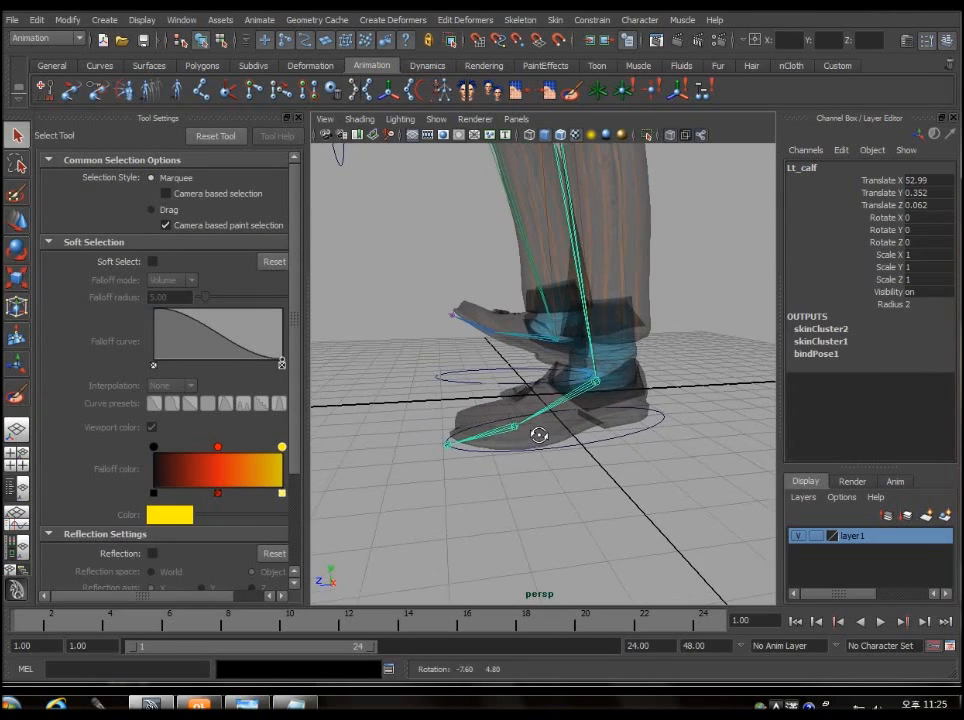
{"action": "scroll", "coordinate": [529, 380], "scroll_direction": "up", "scroll_amount": 5}
{"action": "left_click", "coordinate": [555, 348]}
{"action": "left_click", "coordinate": [549, 348]}
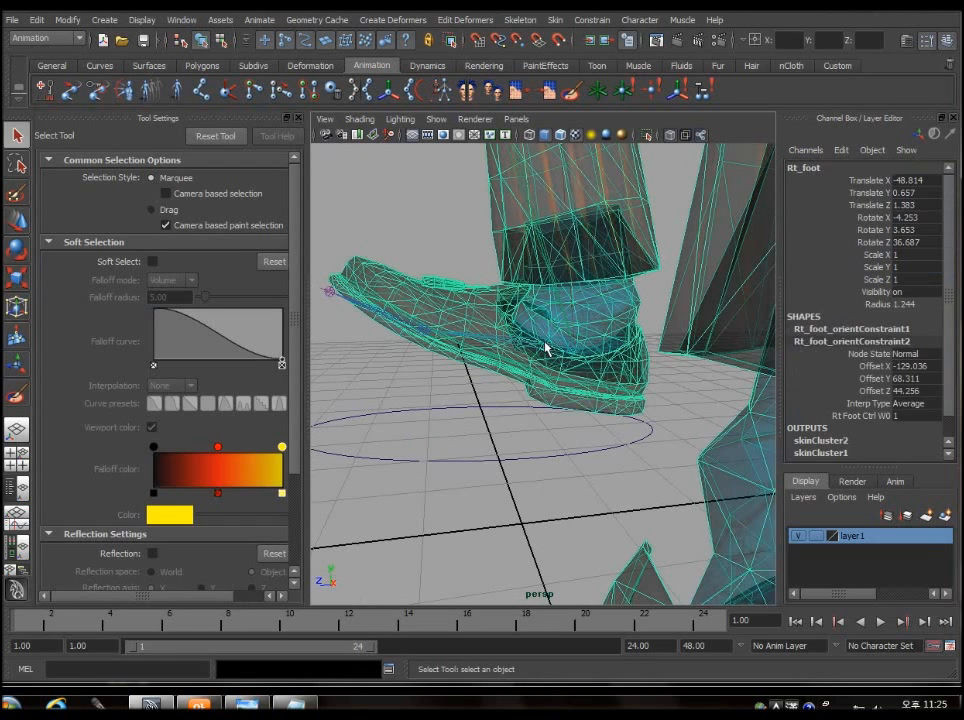
Reactivate Paint Skin Weights on the dlc4_blake mesh, filter the influences by "Rt_foot", and choose the Rt_foot influence
{"action": "left_click", "coordinate": [593, 394]}
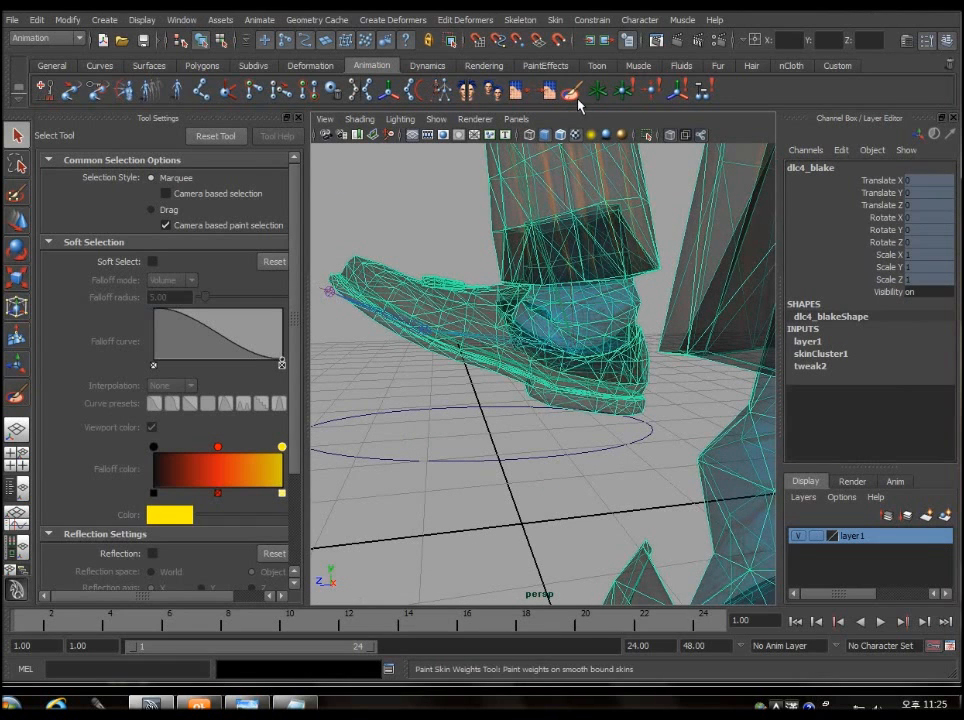
{"action": "left_click", "coordinate": [574, 93]}
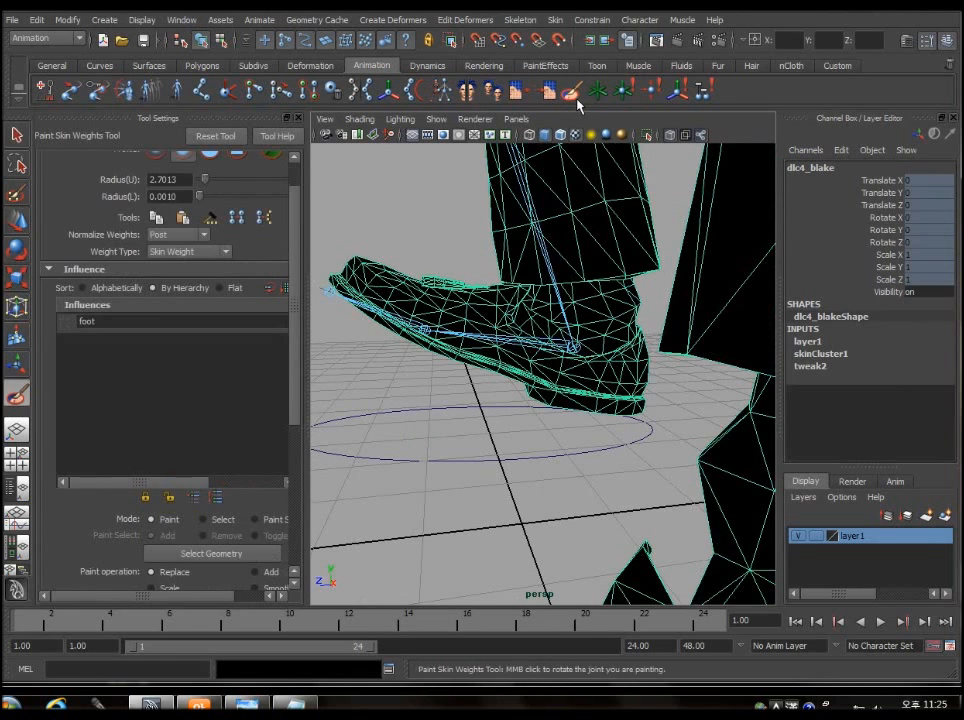
{"action": "left_click", "coordinate": [78, 320]}
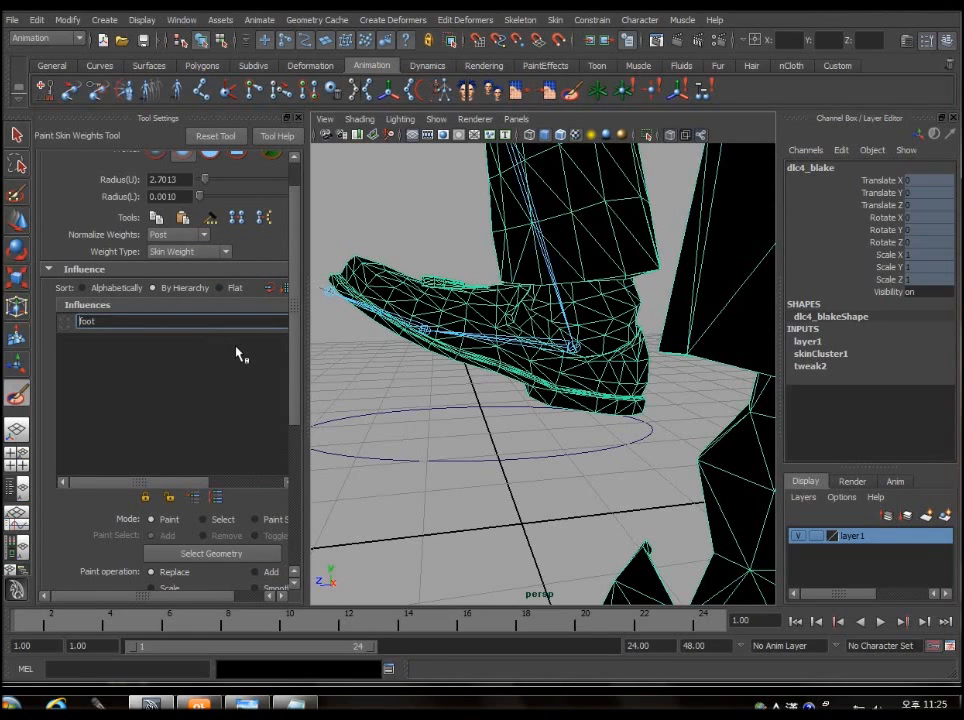
{"action": "type", "text": "Rt_"}
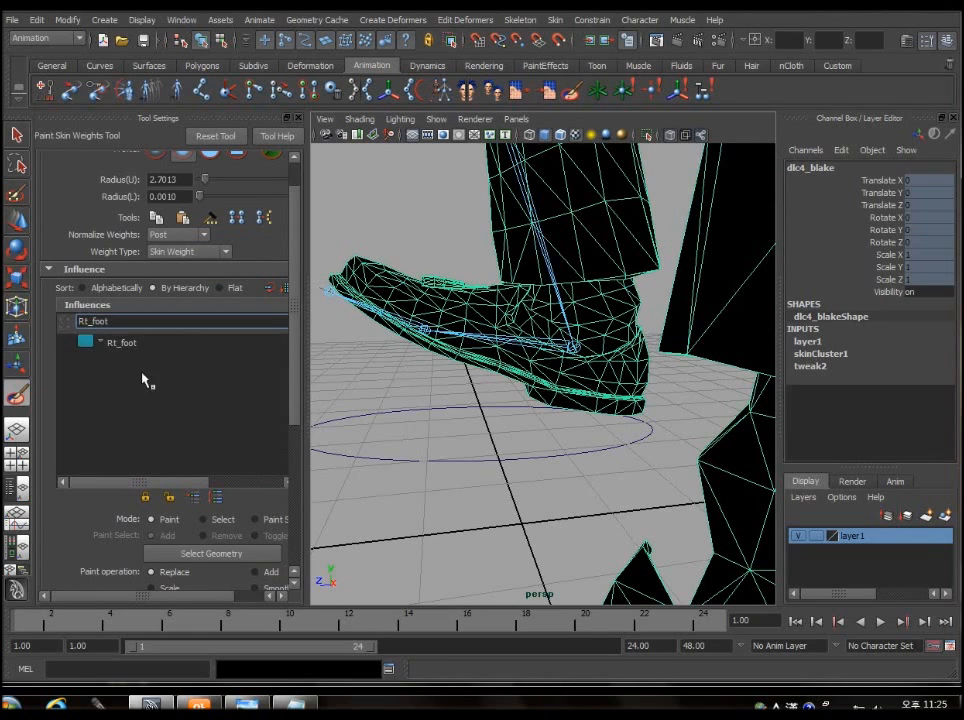
{"action": "left_click", "coordinate": [185, 343]}
Paint Rt_foot skin weight over the heel and sole on both sides of the right shoe
{"action": "middle_click_drag", "start_coordinate": [620, 384], "coordinate": [597, 388], "text": "alt"}
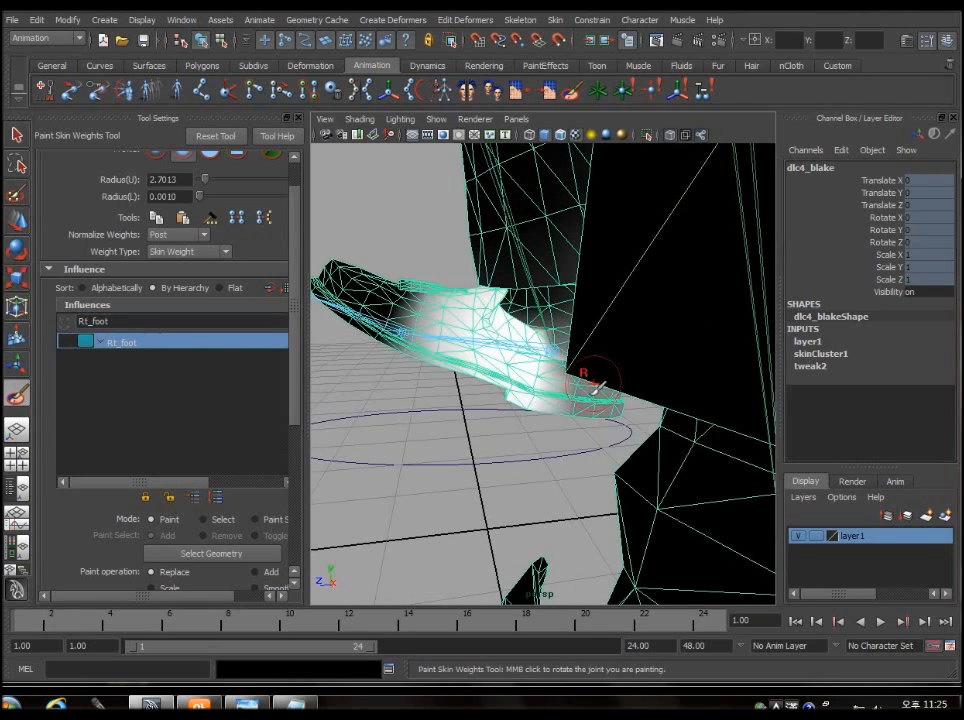
{"action": "mouse_move", "coordinate": [597, 388]}
{"action": "left_mouse_down", "text": "alt"}
{"action": "mouse_move", "coordinate": [566, 380]}
{"action": "mouse_move", "coordinate": [612, 323]}
{"action": "mouse_move", "coordinate": [549, 379]}
{"action": "mouse_move", "coordinate": [564, 398]}
{"action": "mouse_move", "coordinate": [564, 387]}
{"action": "mouse_move", "coordinate": [659, 364]}
{"action": "mouse_move", "coordinate": [514, 338]}
{"action": "mouse_move", "coordinate": [538, 409]}
{"action": "mouse_move", "coordinate": [594, 362]}
{"action": "mouse_move", "coordinate": [493, 388]}
{"action": "left_mouse_up", "text": "alt"}
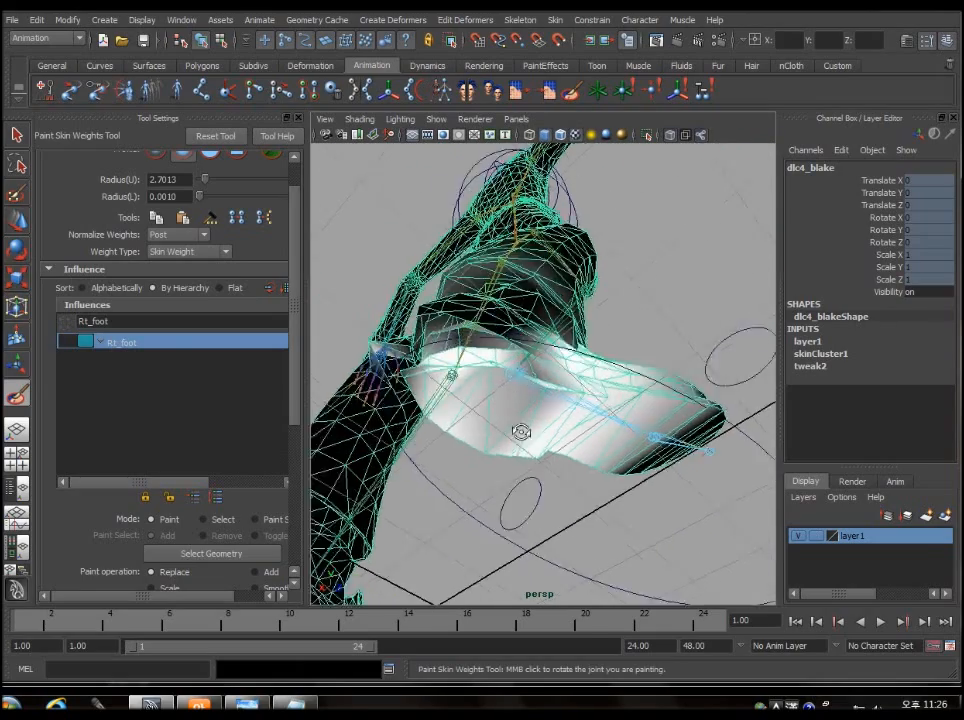
{"action": "left_click_drag", "start_coordinate": [521, 432], "coordinate": [424, 349], "text": "alt"}
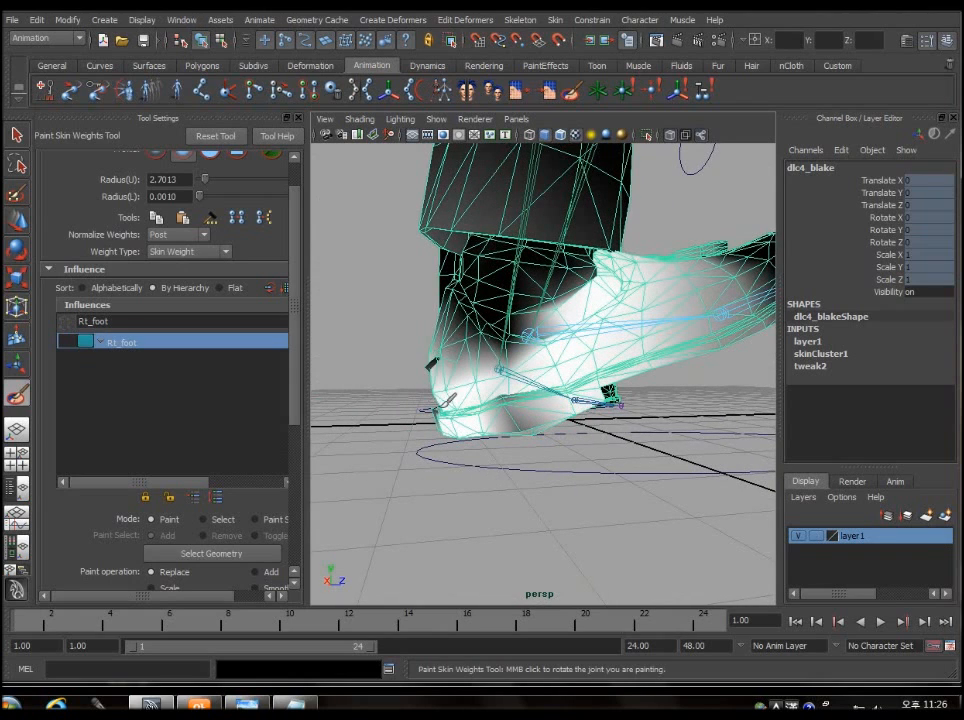
{"action": "mouse_move", "coordinate": [438, 408]}
{"action": "left_mouse_down"}
{"action": "mouse_move", "coordinate": [424, 391]}
{"action": "mouse_move", "coordinate": [447, 391]}
{"action": "left_mouse_up"}
{"action": "mouse_move", "coordinate": [552, 426]}
{"action": "left_mouse_down", "text": "alt"}
{"action": "mouse_move", "coordinate": [510, 422]}
{"action": "mouse_move", "coordinate": [663, 396]}
{"action": "mouse_move", "coordinate": [809, 392]}
{"action": "mouse_move", "coordinate": [627, 395]}
{"action": "mouse_move", "coordinate": [450, 322]}
{"action": "left_mouse_up", "text": "alt"}
{"action": "left_click", "coordinate": [533, 338]}
{"action": "left_click_drag", "start_coordinate": [566, 437], "coordinate": [498, 394]}
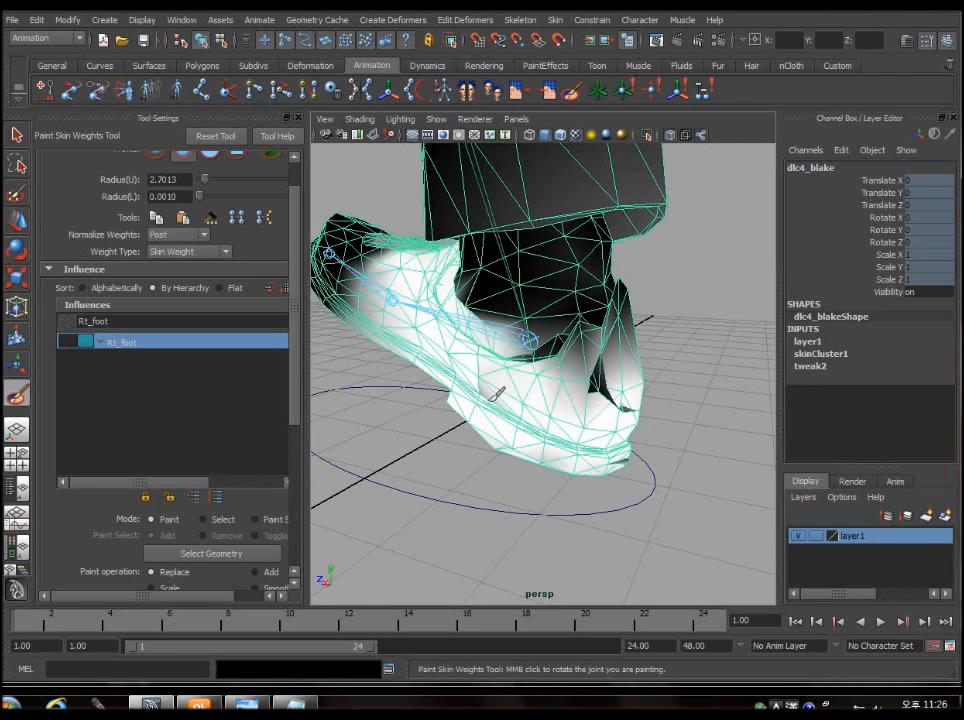
{"action": "left_click_drag", "start_coordinate": [474, 299], "coordinate": [550, 402]}
Paint Rt_foot skin weight around the upper heel and ankle on both sides of the right foot
{"action": "mouse_move", "coordinate": [640, 476]}
{"action": "left_mouse_down", "text": "alt"}
{"action": "mouse_move", "coordinate": [667, 439]}
{"action": "mouse_move", "coordinate": [692, 442]}
{"action": "mouse_move", "coordinate": [661, 435]}
{"action": "left_mouse_up", "text": "alt"}
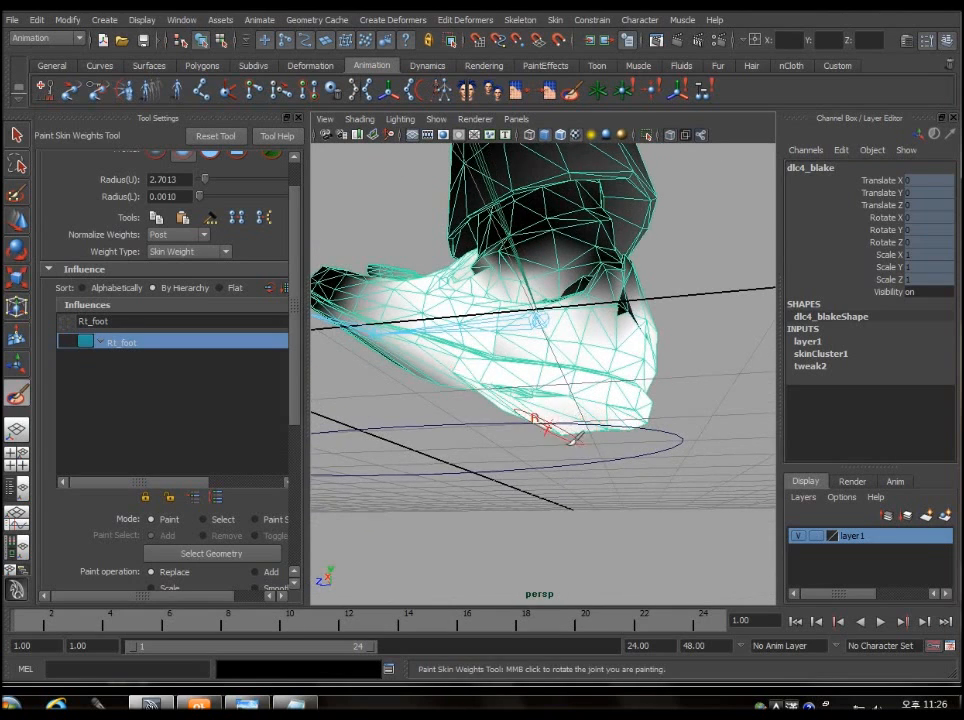
{"action": "mouse_move", "coordinate": [564, 437]}
{"action": "left_mouse_down", "text": "alt"}
{"action": "mouse_move", "coordinate": [626, 452]}
{"action": "mouse_move", "coordinate": [578, 414]}
{"action": "mouse_move", "coordinate": [684, 349]}
{"action": "mouse_move", "coordinate": [565, 366]}
{"action": "mouse_move", "coordinate": [600, 372]}
{"action": "left_mouse_up", "text": "alt"}
{"action": "left_click_drag", "start_coordinate": [653, 324], "coordinate": [574, 322]}
{"action": "mouse_move", "coordinate": [445, 345]}
{"action": "left_mouse_down"}
{"action": "mouse_move", "coordinate": [527, 290]}
{"action": "mouse_move", "coordinate": [545, 295]}
{"action": "left_mouse_up"}
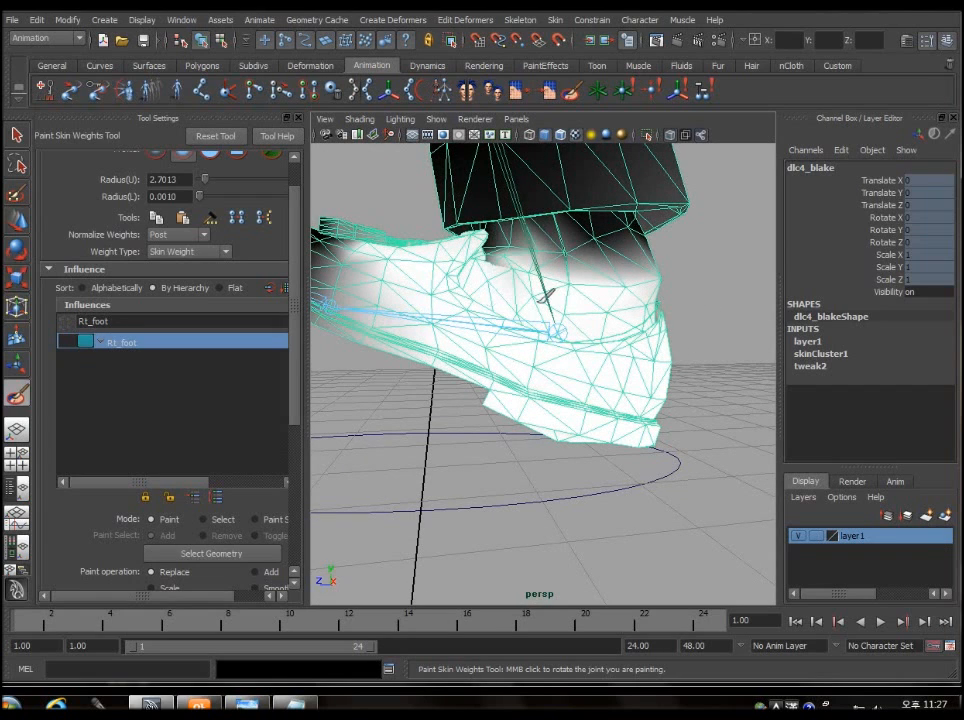
{"action": "left_click_drag", "start_coordinate": [597, 357], "coordinate": [398, 423], "text": "alt"}
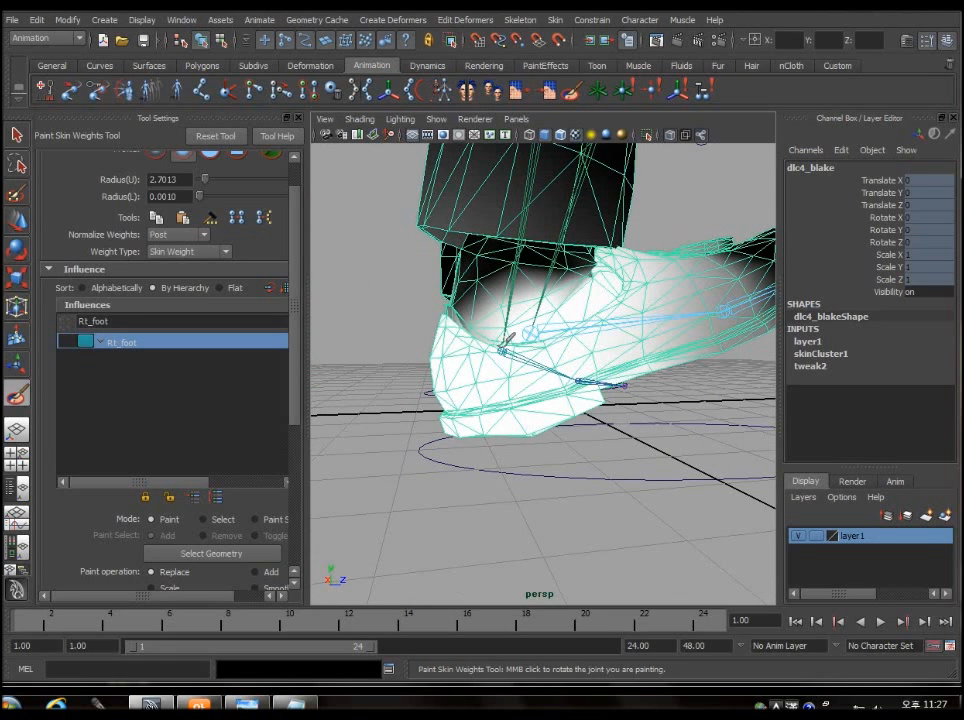
{"action": "left_click_drag", "start_coordinate": [528, 350], "coordinate": [480, 312]}
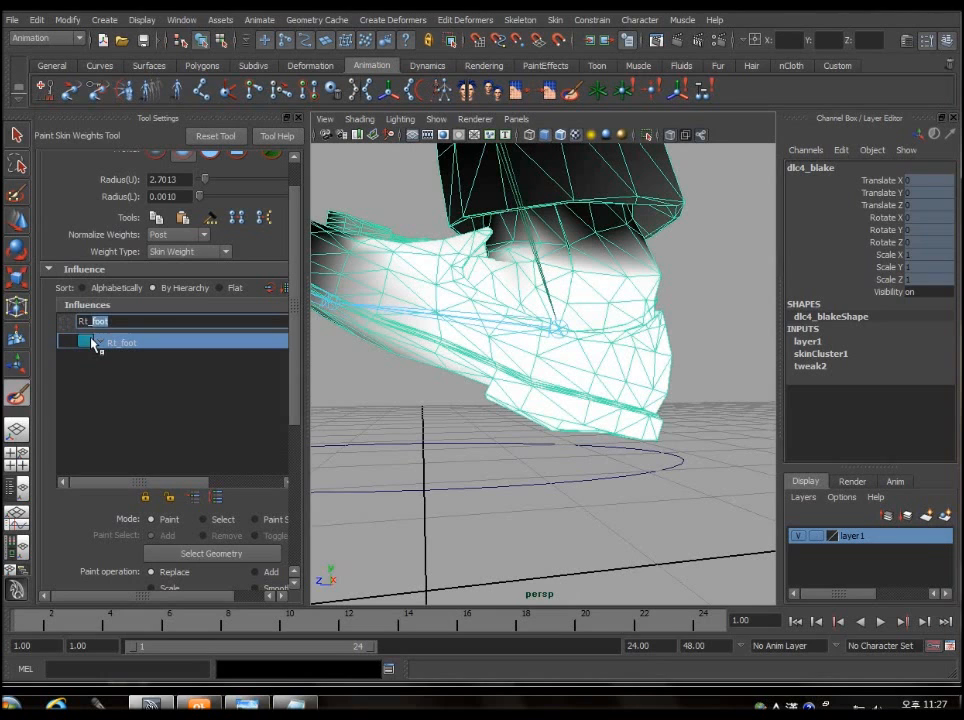
Filter the skin influences by "Rt_calf" and choose the Rt_calf influence, dismissing the influence color dialog
{"action": "type", "text": "f"}
{"action": "left_click", "coordinate": [86, 341]}
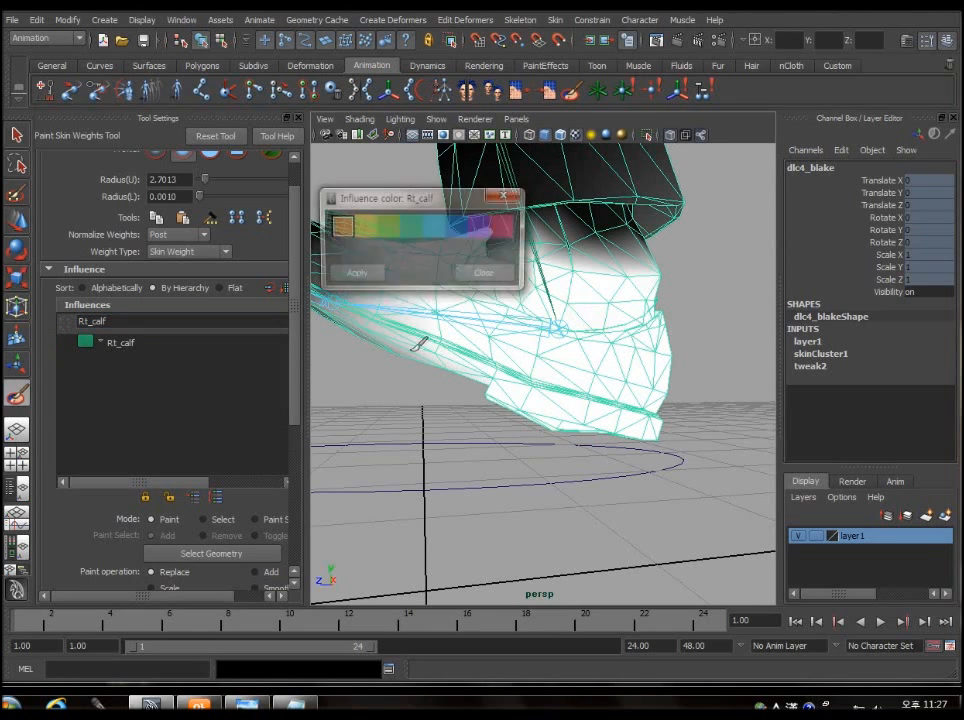
{"action": "left_click", "coordinate": [486, 273]}
{"action": "left_click", "coordinate": [135, 343]}
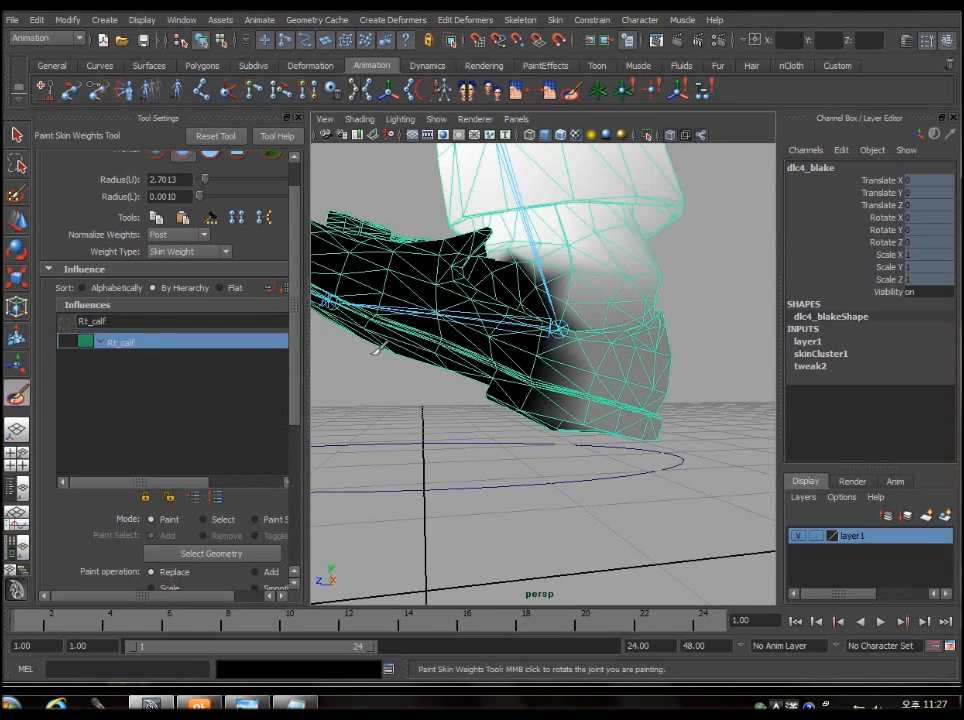
Paint the Rt_calf skin weight out of the heel and sole on both sides of the right shoe
{"action": "left_click_drag", "start_coordinate": [610, 398], "coordinate": [668, 392], "text": "alt"}
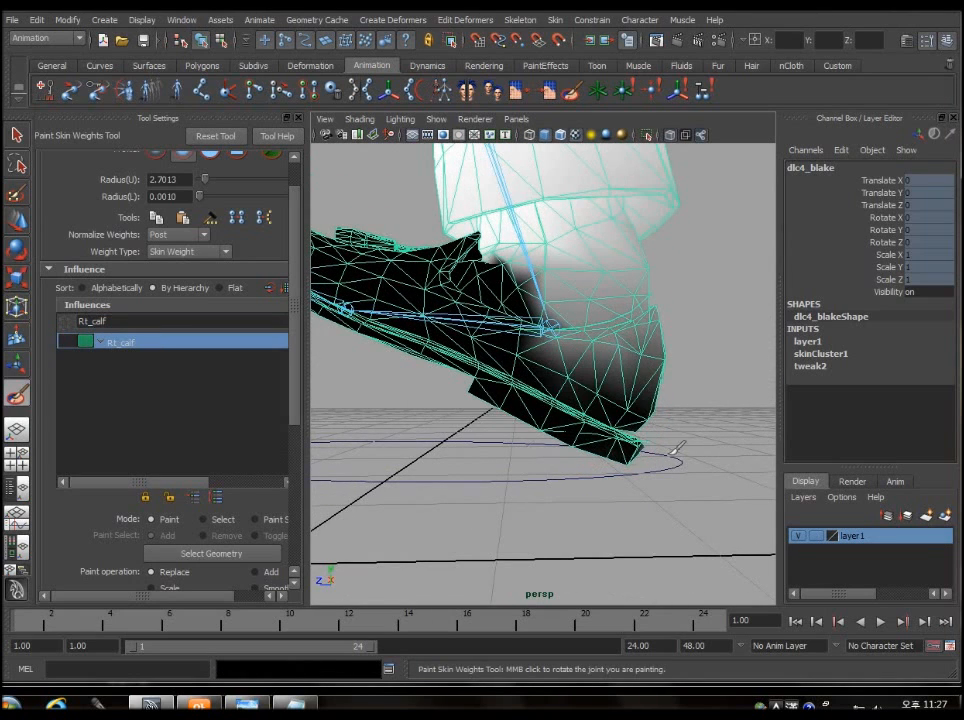
{"action": "left_click_drag", "start_coordinate": [470, 340], "coordinate": [483, 381], "text": "alt"}
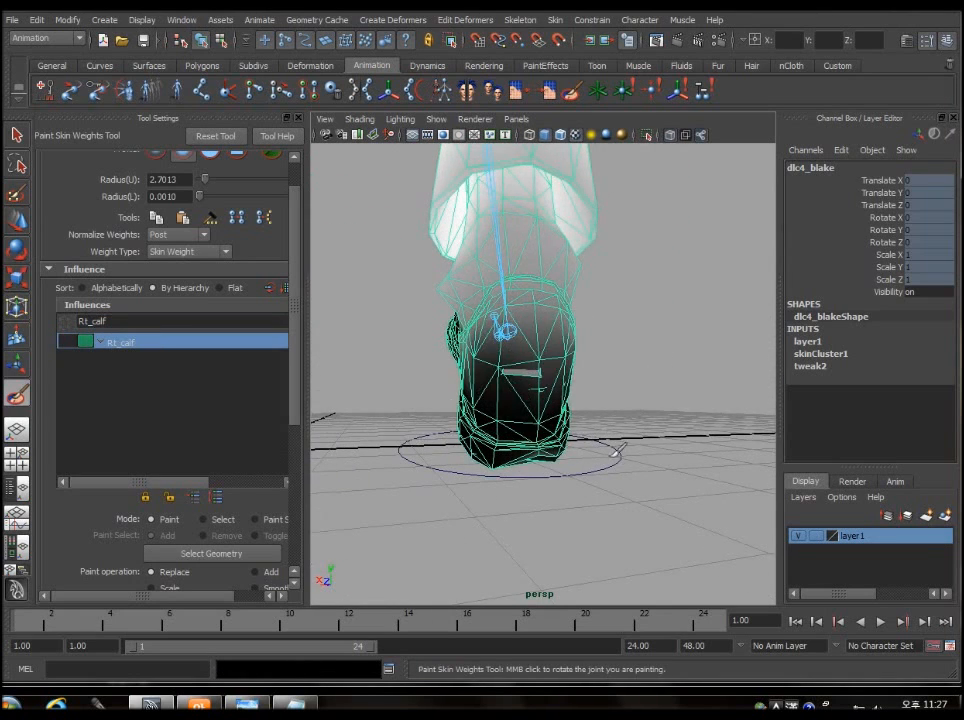
{"action": "left_click_drag", "start_coordinate": [555, 437], "coordinate": [409, 477], "text": "alt"}
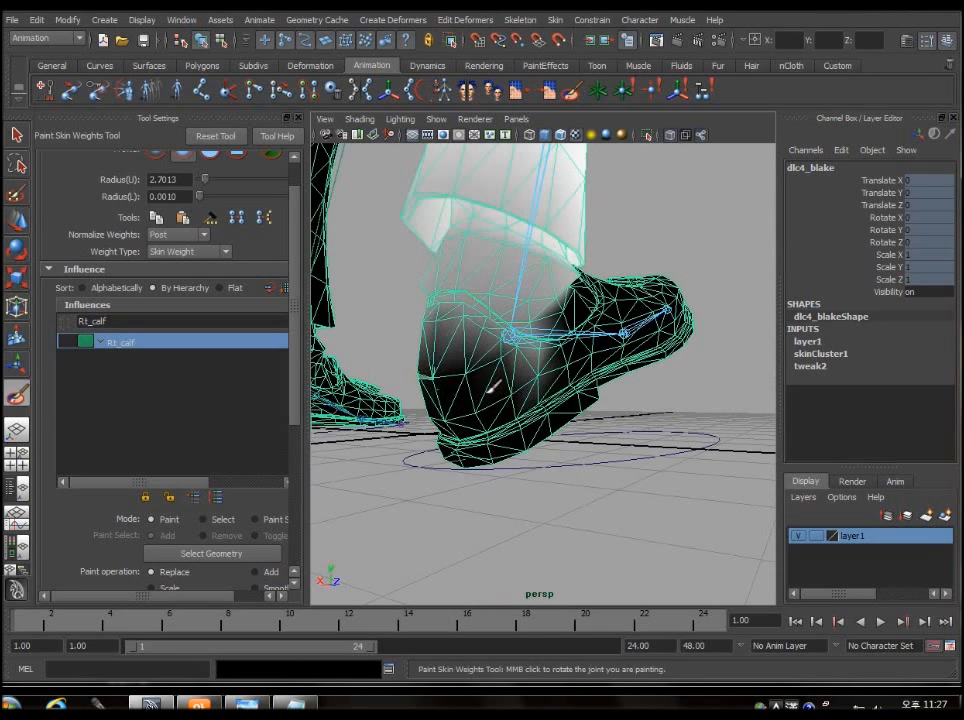
{"action": "left_click_drag", "start_coordinate": [413, 333], "coordinate": [617, 406], "text": "alt"}
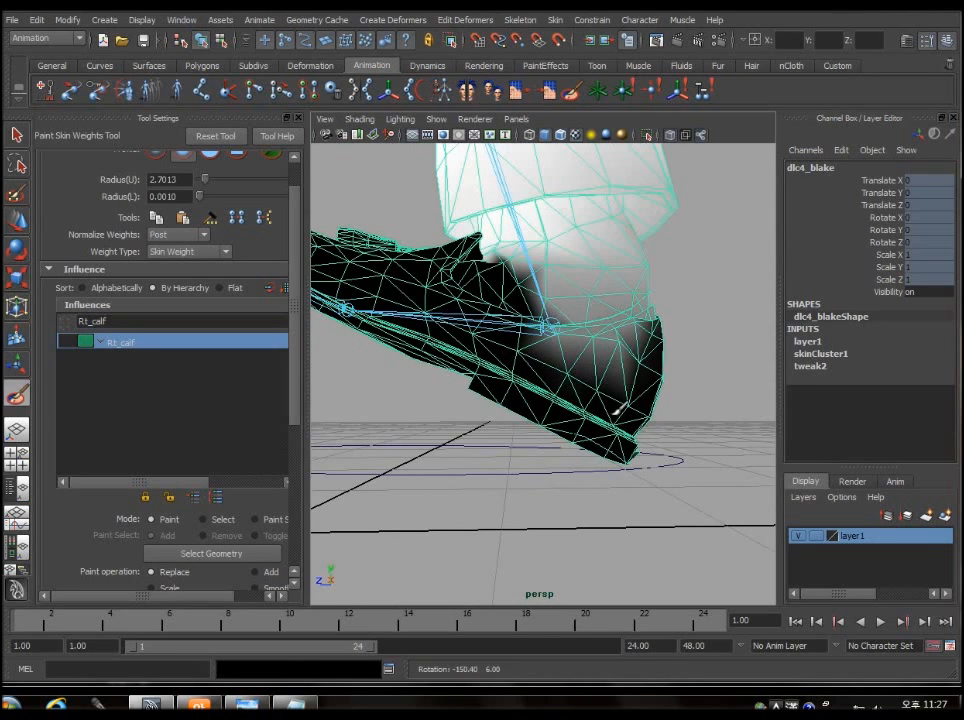
{"action": "left_click_drag", "start_coordinate": [606, 352], "coordinate": [618, 455], "text": "alt"}
Leave Paint Skin Weights, close its settings, deselect the mesh and turn off the wireframe overlay on the shaded model
{"action": "key", "text": "q"}
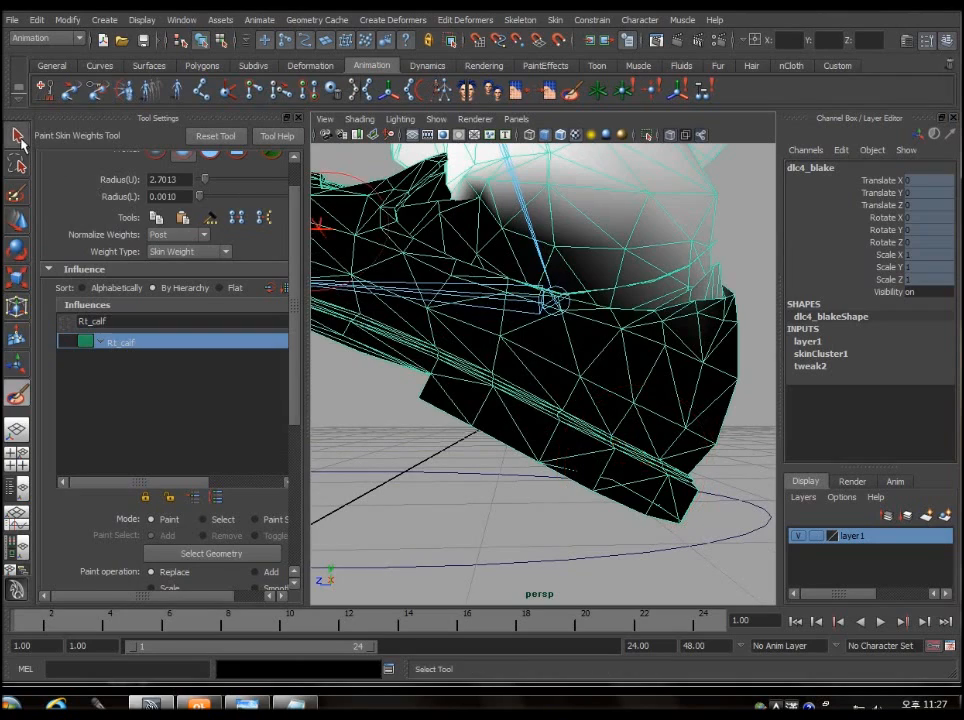
{"action": "left_click", "coordinate": [295, 117]}
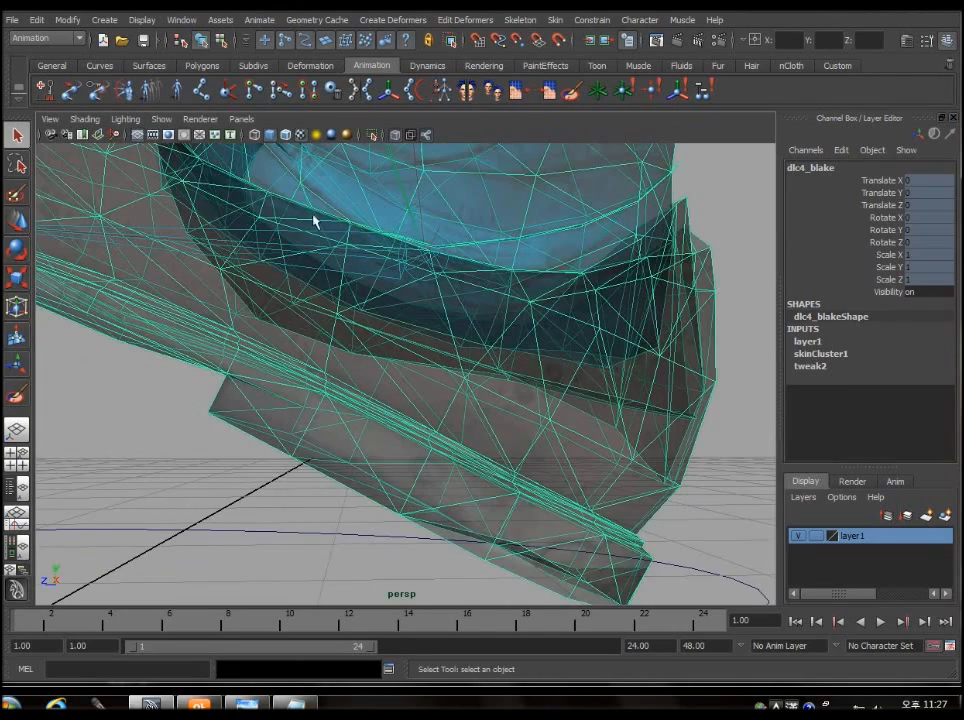
{"action": "left_click_drag", "start_coordinate": [316, 217], "coordinate": [659, 473], "text": "alt"}
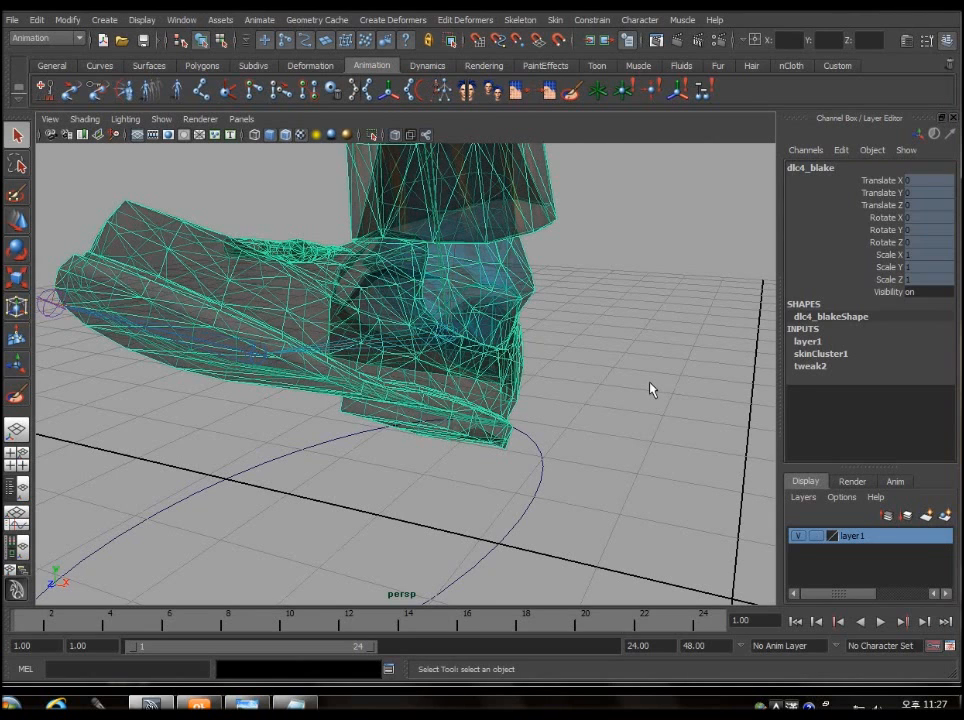
{"action": "left_click", "coordinate": [650, 438]}
{"action": "left_click_drag", "start_coordinate": [650, 441], "coordinate": [572, 442], "text": "alt"}
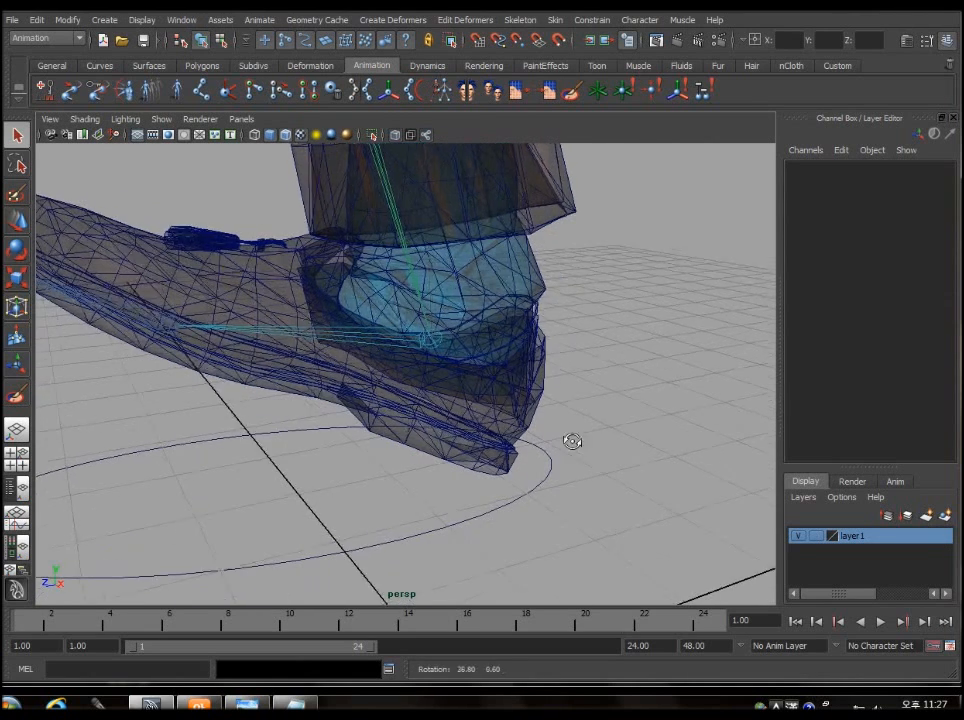
{"action": "left_click", "coordinate": [300, 135]}
{"action": "left_click_drag", "start_coordinate": [490, 382], "coordinate": [307, 460], "text": "alt"}
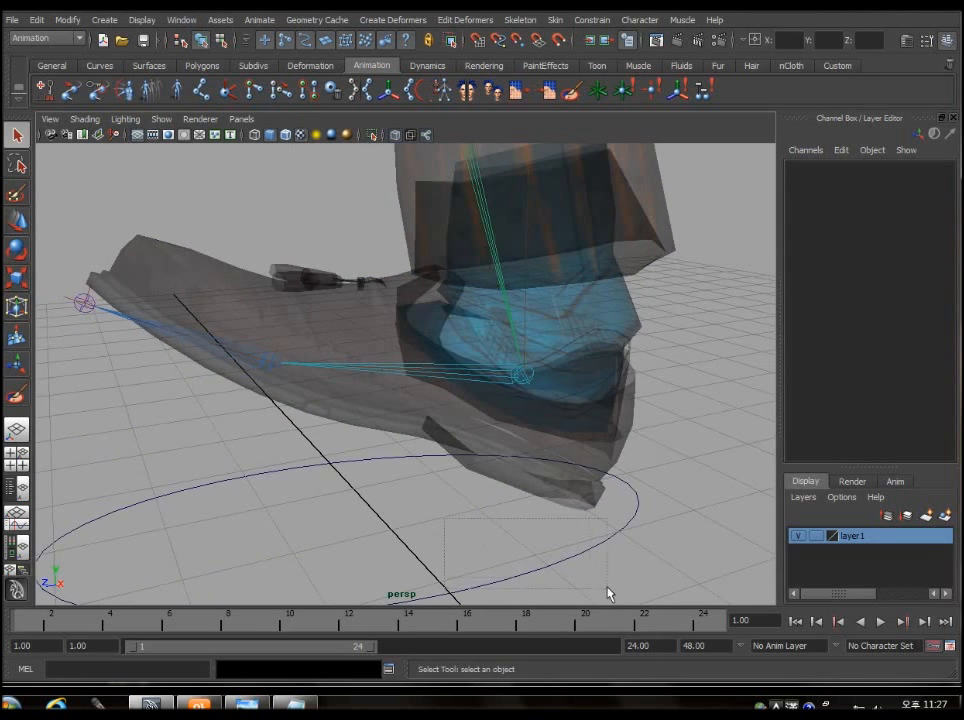
Select Rt_footCtrl and reduce its Heel Roll to -8.6 to test the right shoe's deformation
{"action": "left_click_drag", "start_coordinate": [607, 594], "coordinate": [607, 594]}
{"action": "left_click_drag", "start_coordinate": [764, 402], "coordinate": [709, 432], "text": "alt"}
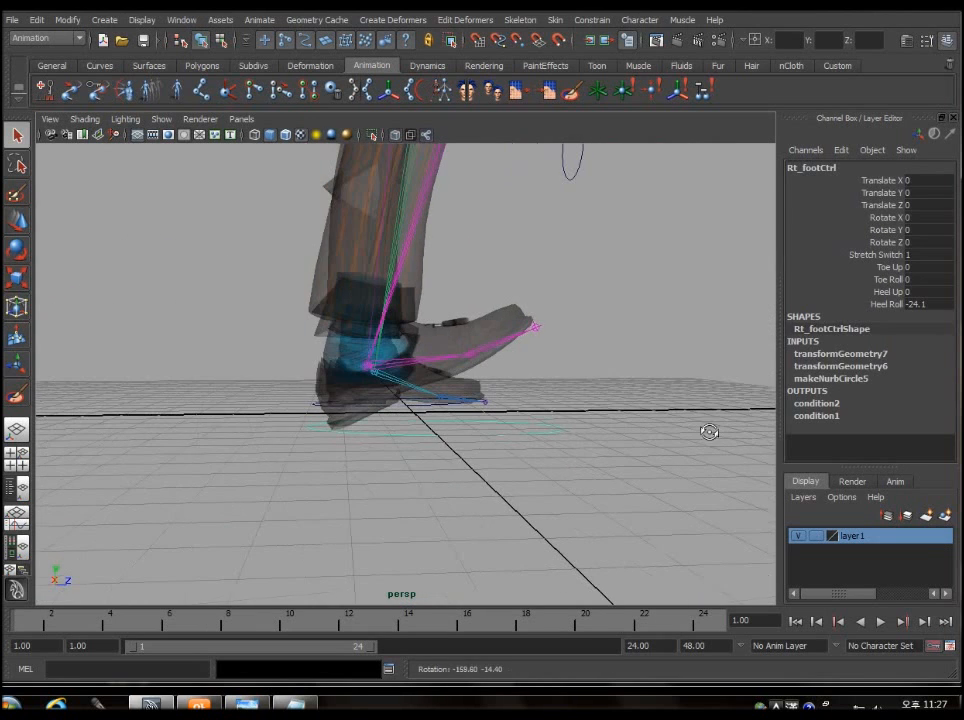
{"action": "left_click", "coordinate": [878, 303]}
{"action": "middle_click_drag", "start_coordinate": [471, 434], "coordinate": [595, 517]}
{"action": "scroll", "coordinate": [393, 508], "scroll_direction": "up", "scroll_amount": 4}
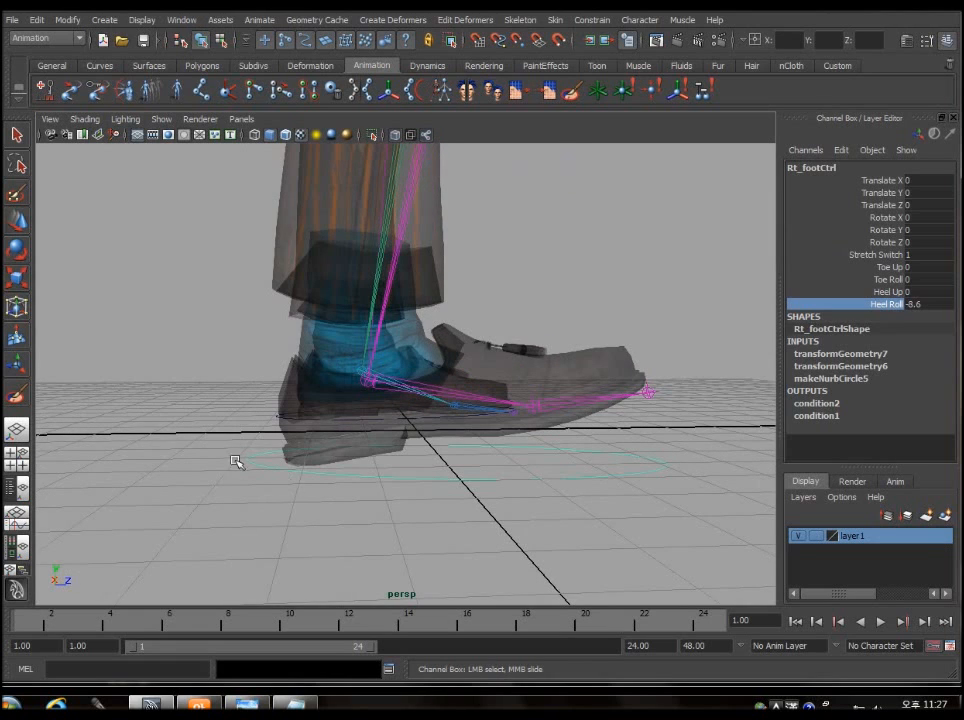
Show the Outliner and check the rotation pivots of the heel_up, toe_roll and heel_roll groups with the Rotate tool
{"action": "left_click", "coordinate": [18, 252]}
{"action": "middle_click_drag", "start_coordinate": [435, 463], "coordinate": [491, 438], "text": "alt"}
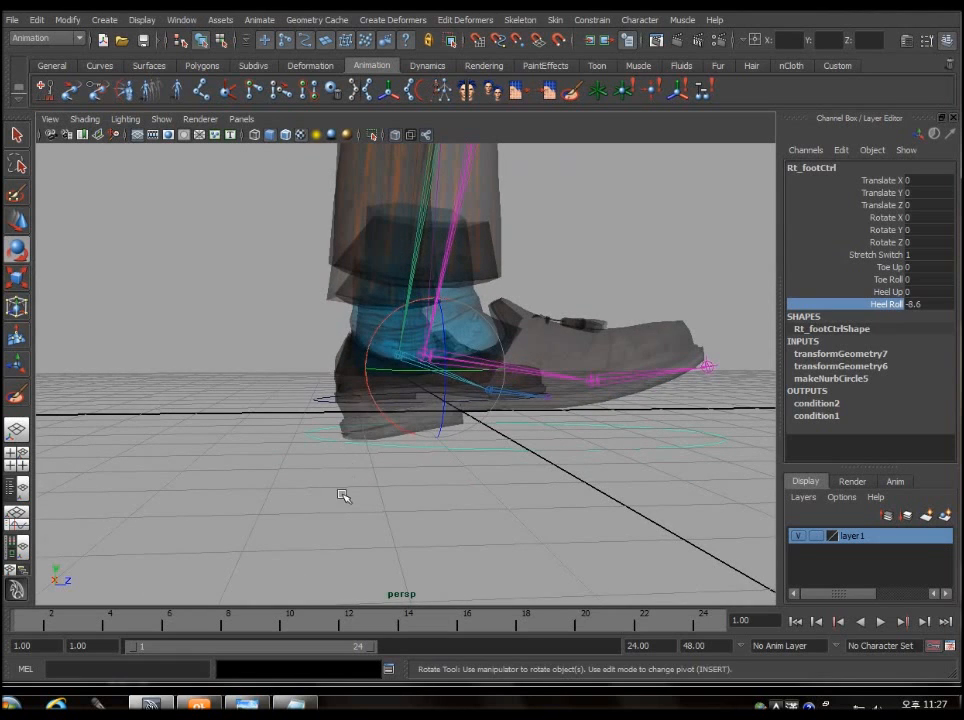
{"action": "left_click", "coordinate": [18, 488]}
{"action": "left_click", "coordinate": [140, 450]}
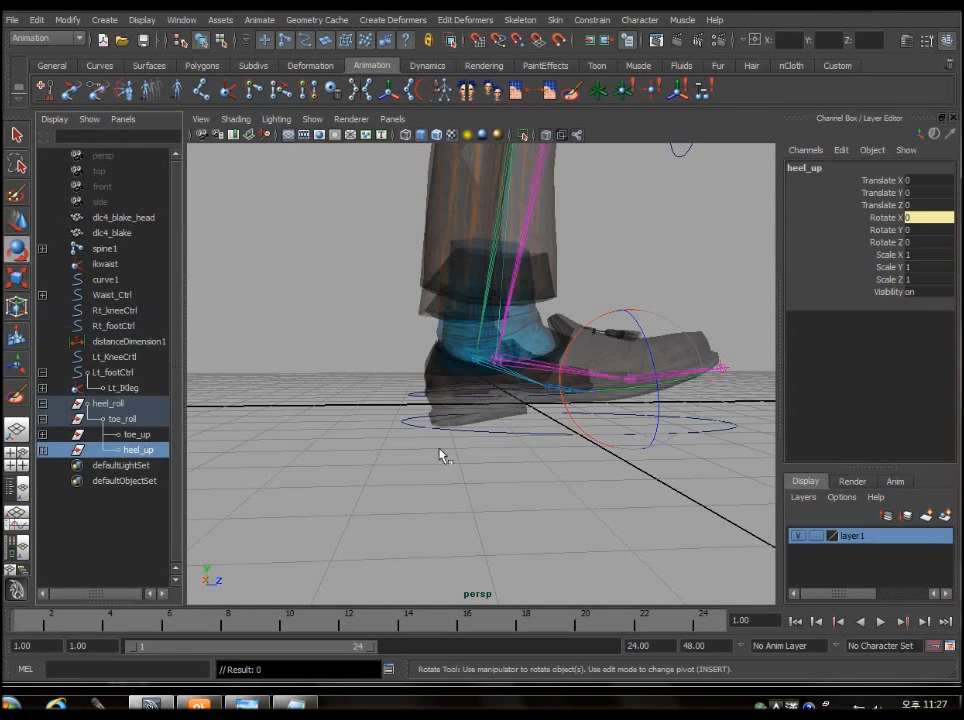
{"action": "middle_click_drag", "start_coordinate": [489, 466], "coordinate": [279, 440], "text": "alt"}
{"action": "left_click", "coordinate": [123, 418]}
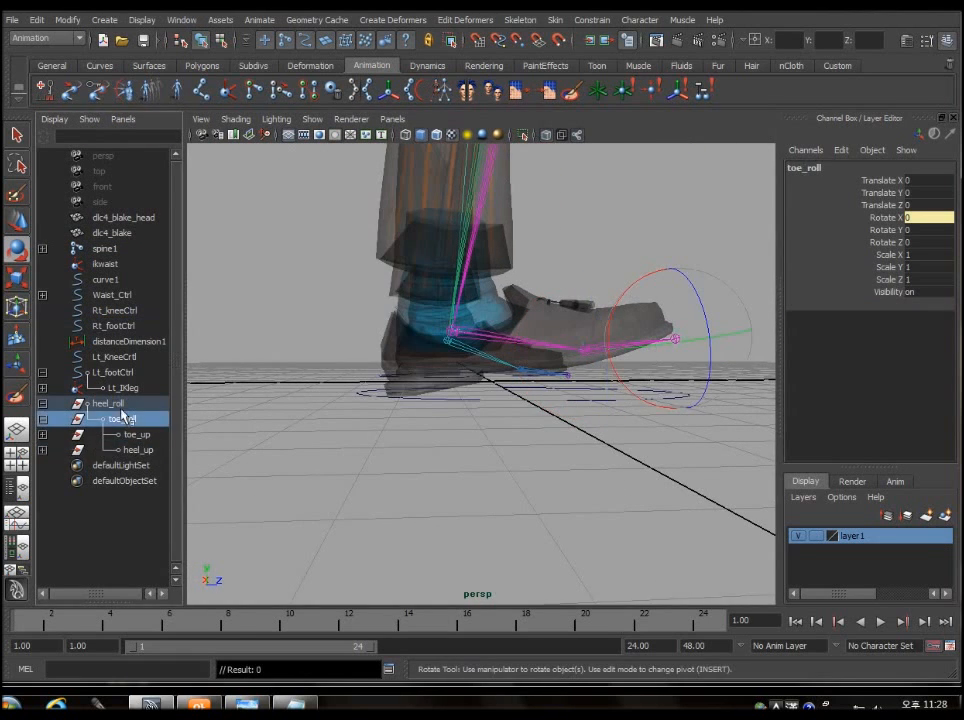
{"action": "left_click", "coordinate": [108, 403]}
{"action": "left_click_drag", "start_coordinate": [392, 420], "coordinate": [452, 440], "text": "alt"}
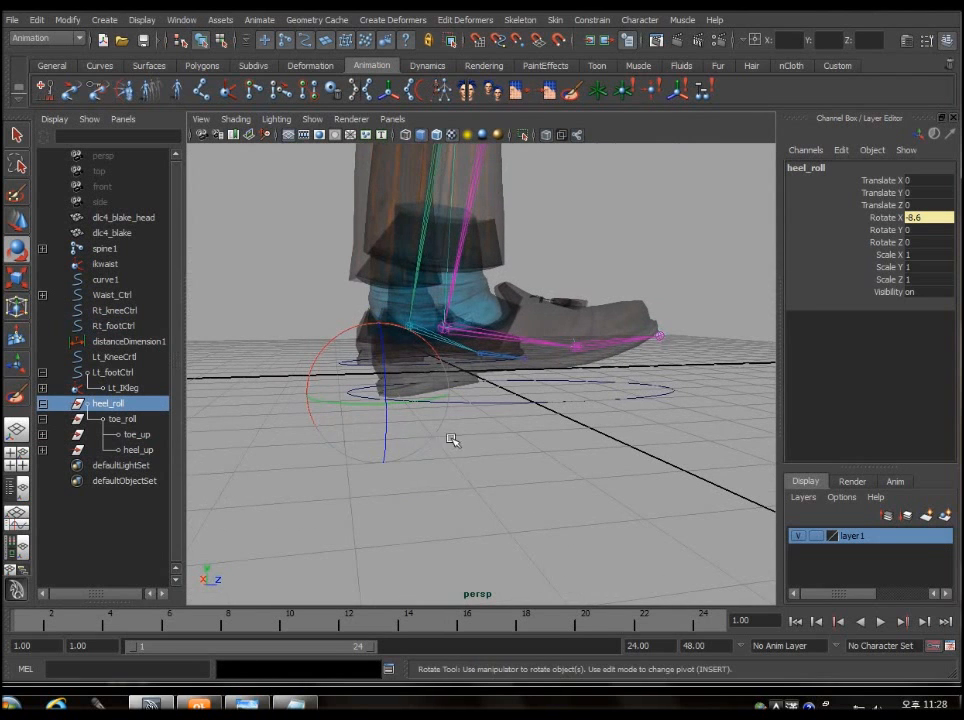
Test Heel Roll on Rt_footCtrl once more and reset it to 0
{"action": "left_click", "coordinate": [552, 404]}
{"action": "left_click", "coordinate": [886, 304]}
{"action": "middle_click_drag", "start_coordinate": [610, 418], "coordinate": [536, 418]}
{"action": "left_click_drag", "start_coordinate": [640, 430], "coordinate": [430, 510], "text": "alt"}
{"action": "middle_click_drag", "start_coordinate": [430, 510], "coordinate": [444, 462], "text": "alt"}
{"action": "key", "text": "Return"}
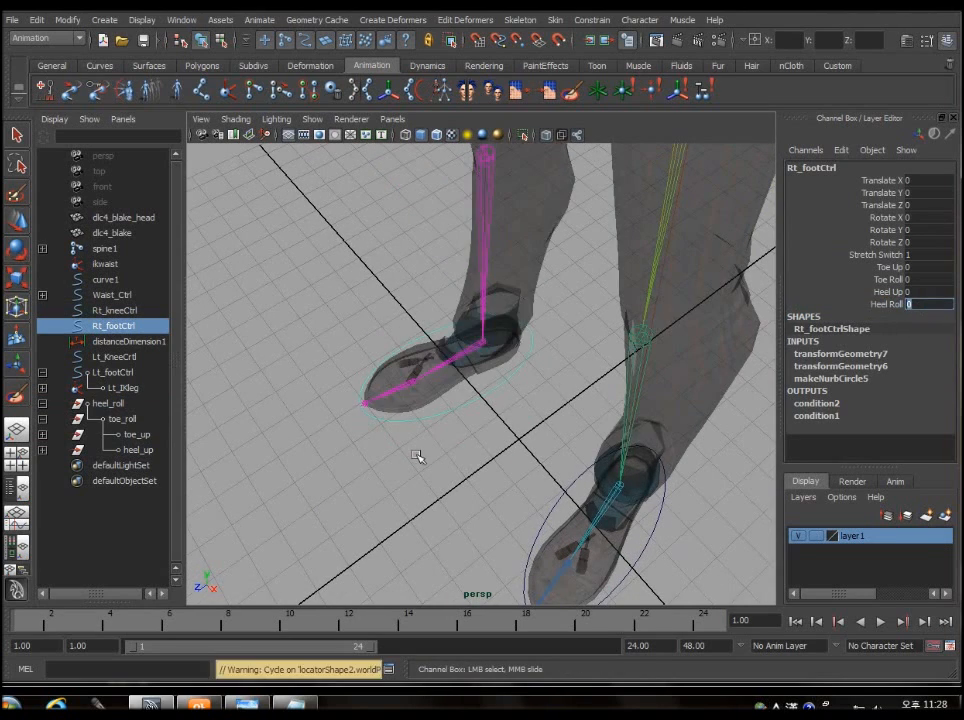
Compare both feet from the front and select Rt_footCtrl to check its values
{"action": "left_click", "coordinate": [423, 468]}
{"action": "scroll", "coordinate": [425, 468], "scroll_direction": "down", "scroll_amount": 6}
{"action": "left_click_drag", "start_coordinate": [430, 465], "coordinate": [555, 396], "text": "alt"}
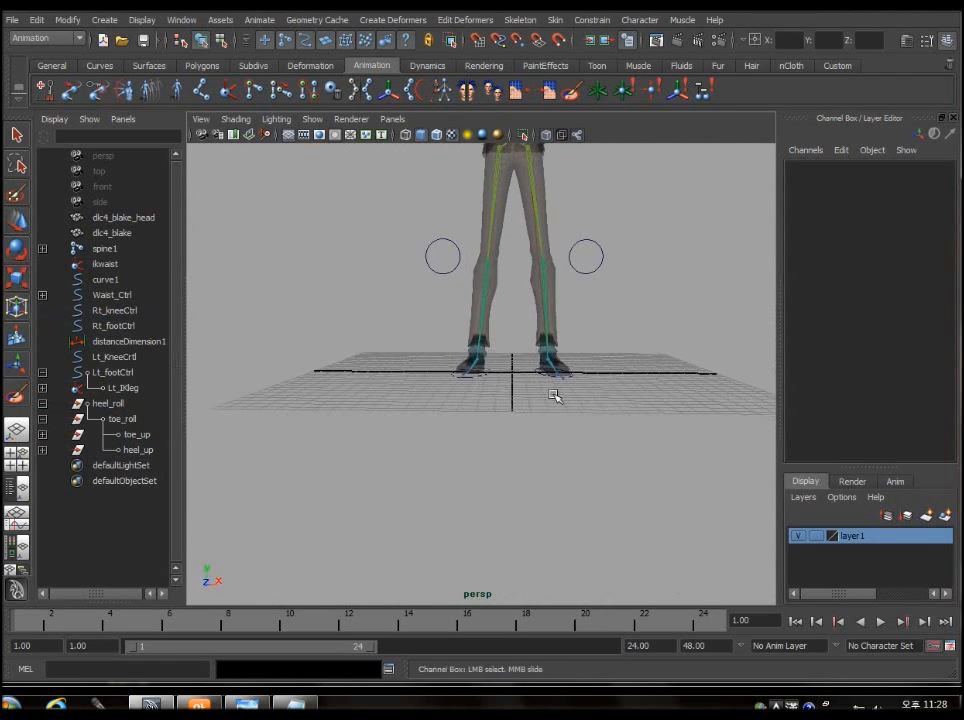
{"action": "middle_click_drag", "start_coordinate": [555, 396], "coordinate": [538, 426], "text": "alt"}
{"action": "scroll", "coordinate": [538, 426], "scroll_direction": "up", "scroll_amount": 6}
{"action": "left_click", "coordinate": [438, 459]}
{"action": "scroll", "coordinate": [510, 470], "scroll_direction": "down", "scroll_amount": 8}
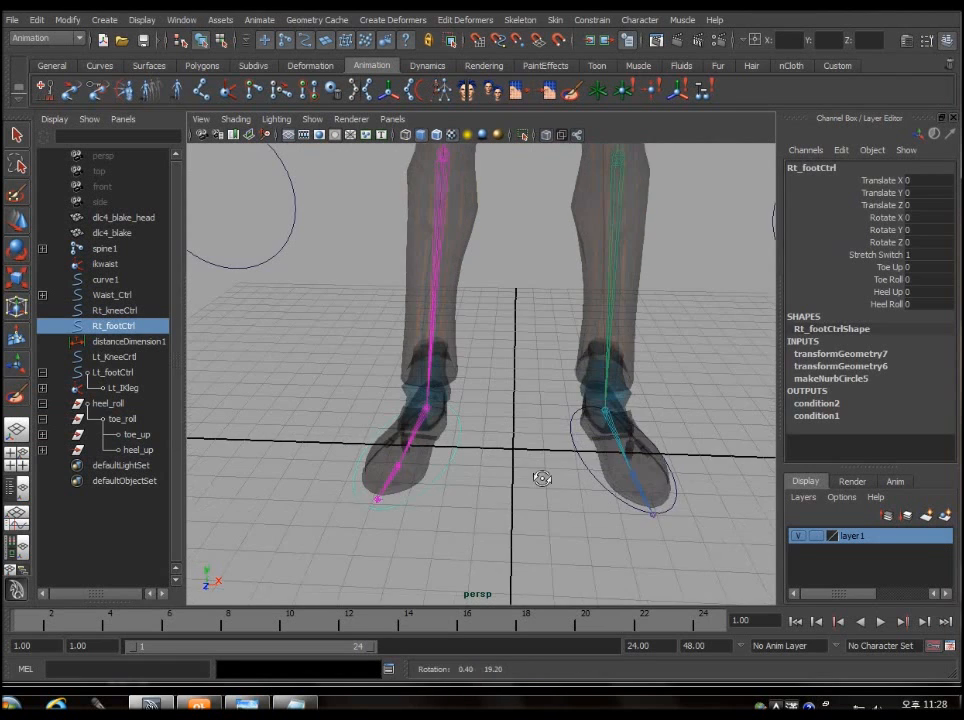
Examine the character's torso, hips and upper leg joints from the front
{"action": "middle_click_drag", "start_coordinate": [620, 262], "coordinate": [622, 510], "text": "alt"}
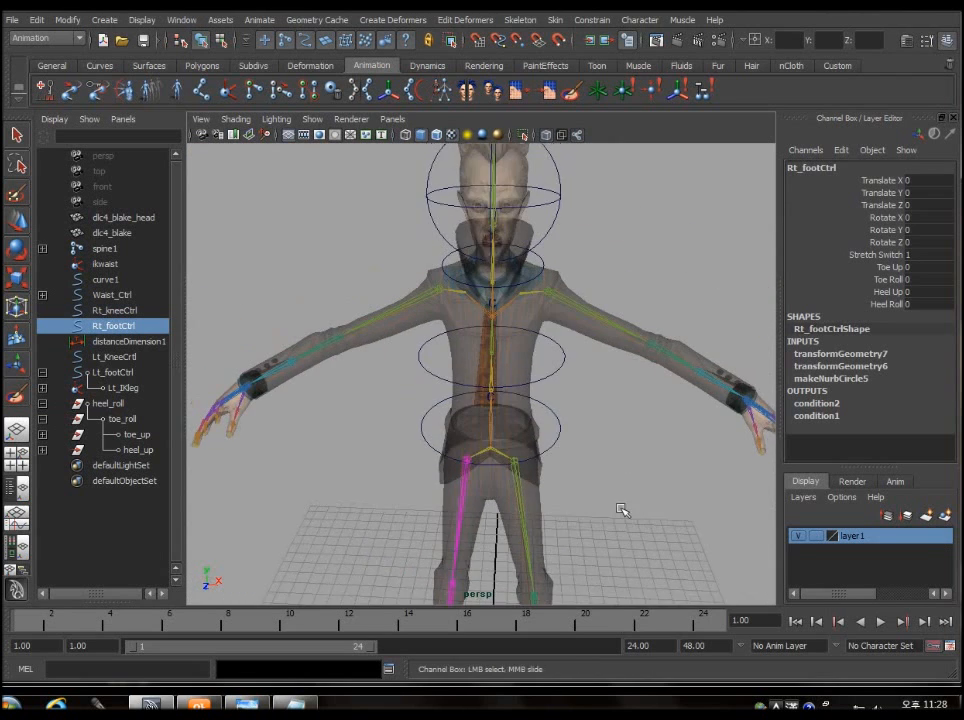
{"action": "left_click_drag", "start_coordinate": [622, 410], "coordinate": [638, 390], "text": "alt"}
{"action": "scroll", "coordinate": [642, 395], "scroll_direction": "down", "scroll_amount": 3}
{"action": "middle_click_drag", "start_coordinate": [667, 430], "coordinate": [667, 369], "text": "alt"}
{"action": "scroll", "coordinate": [667, 369], "scroll_direction": "up", "scroll_amount": 5}
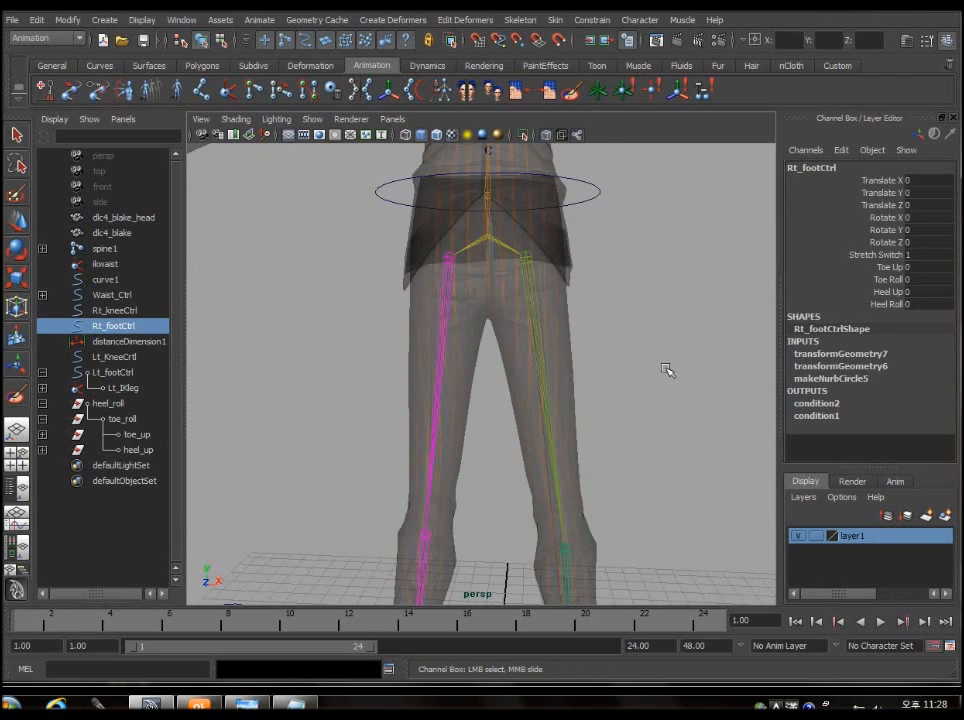
{"action": "middle_click_drag", "start_coordinate": [640, 254], "coordinate": [648, 374], "text": "alt"}
{"action": "scroll", "coordinate": [648, 377], "scroll_direction": "up", "scroll_amount": 3}
{"action": "scroll", "coordinate": [647, 379], "scroll_direction": "down", "scroll_amount": 3}
{"action": "mouse_move", "coordinate": [638, 384]}
{"action": "left_mouse_down", "text": "alt"}
{"action": "mouse_move", "coordinate": [673, 398]}
{"action": "mouse_move", "coordinate": [652, 417]}
{"action": "mouse_move", "coordinate": [617, 424]}
{"action": "mouse_move", "coordinate": [639, 372]}
{"action": "mouse_move", "coordinate": [626, 471]}
{"action": "mouse_move", "coordinate": [628, 389]}
{"action": "left_mouse_up", "text": "alt"}
{"action": "scroll", "coordinate": [626, 471], "scroll_direction": "up", "scroll_amount": 4}
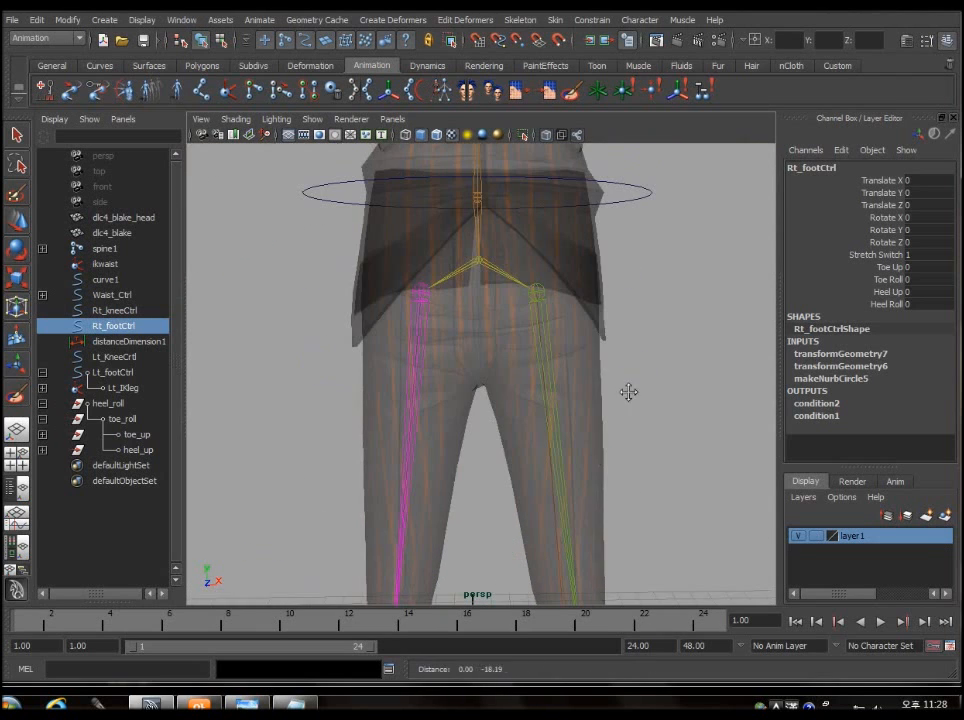
{"action": "scroll", "coordinate": [624, 391], "scroll_direction": "down", "scroll_amount": 5}
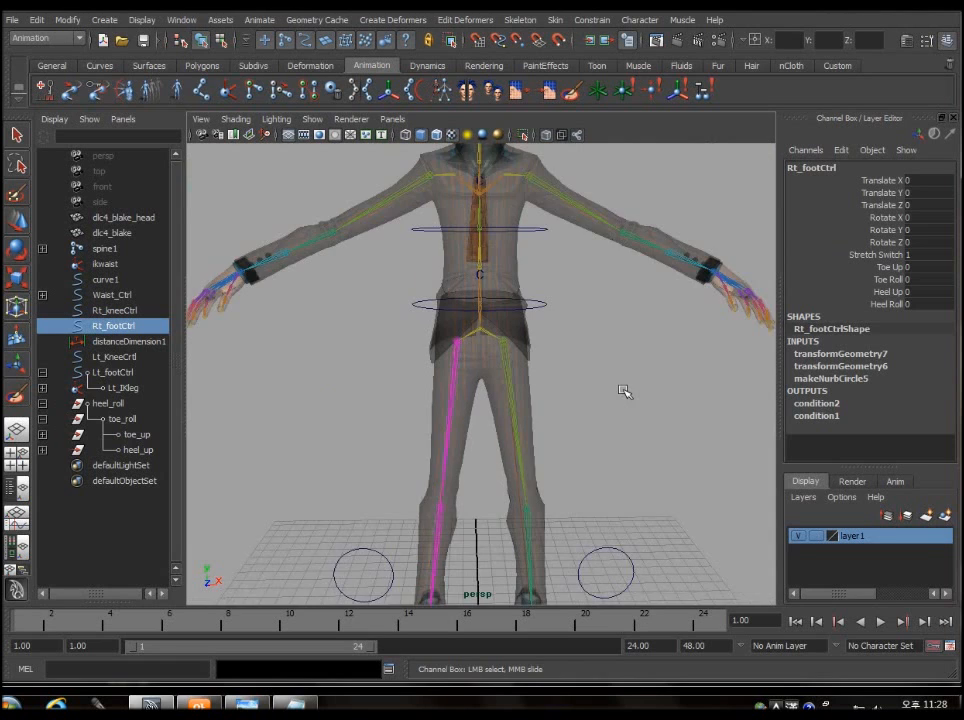
{"action": "scroll", "coordinate": [624, 391], "scroll_direction": "up", "scroll_amount": 2}
Select the pelvis joint to inspect the leg chains below it, and clear the selection
{"action": "left_click", "coordinate": [484, 312]}
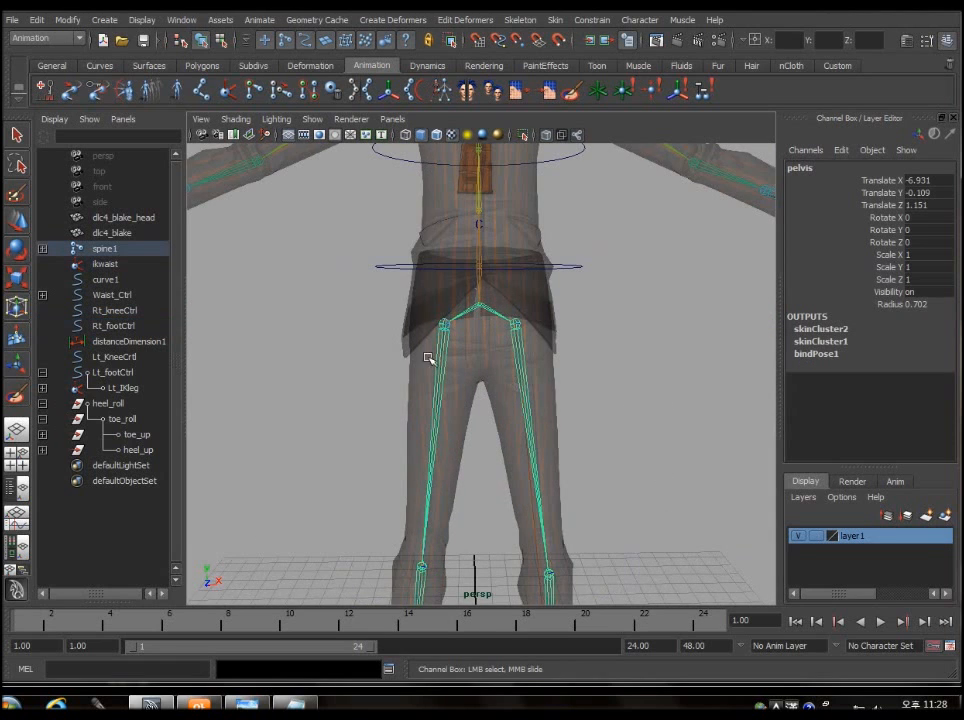
{"action": "scroll", "coordinate": [597, 294], "scroll_direction": "down", "scroll_amount": 5}
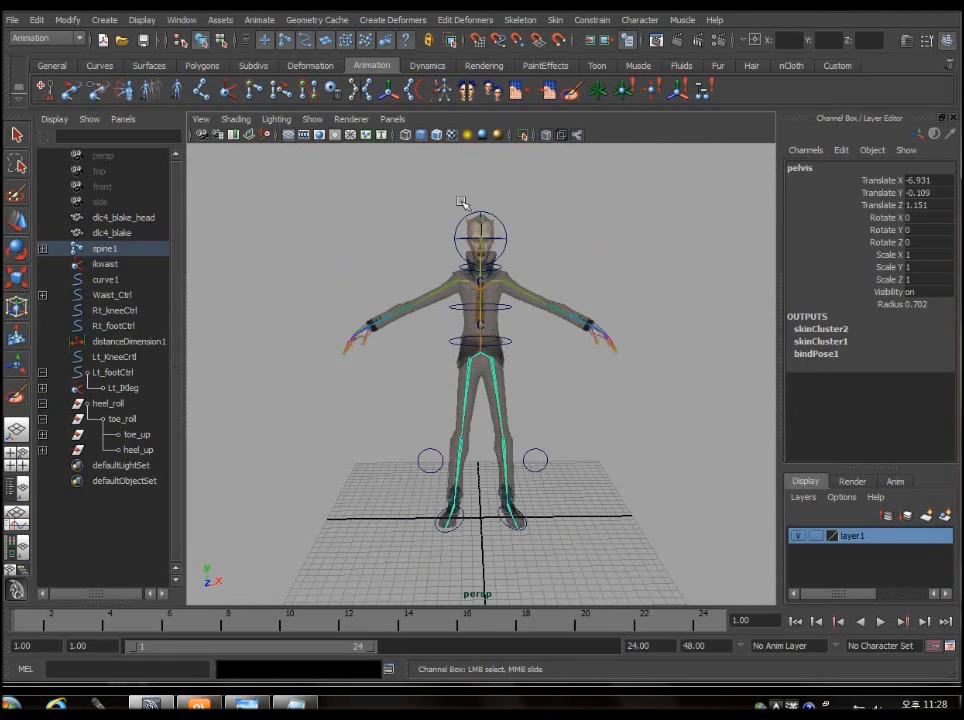
{"action": "scroll", "coordinate": [579, 235], "scroll_direction": "up", "scroll_amount": 3}
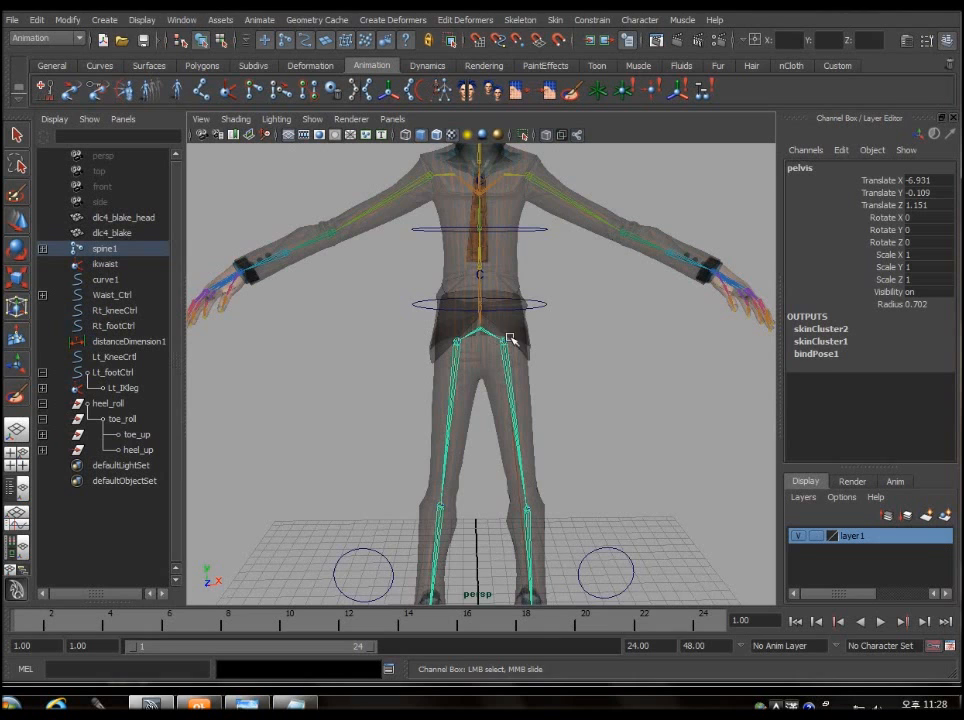
{"action": "left_click_drag", "start_coordinate": [537, 322], "coordinate": [542, 349], "text": "alt"}
{"action": "left_click", "coordinate": [686, 409]}
{"action": "scroll", "coordinate": [636, 409], "scroll_direction": "up", "scroll_amount": 3}
{"action": "mouse_move", "coordinate": [635, 415]}
{"action": "left_mouse_down", "text": "alt"}
{"action": "mouse_move", "coordinate": [635, 400]}
{"action": "mouse_move", "coordinate": [637, 411]}
{"action": "mouse_move", "coordinate": [650, 404]}
{"action": "left_mouse_up", "text": "alt"}
{"action": "middle_click_drag", "start_coordinate": [650, 404], "coordinate": [598, 405], "text": "alt"}
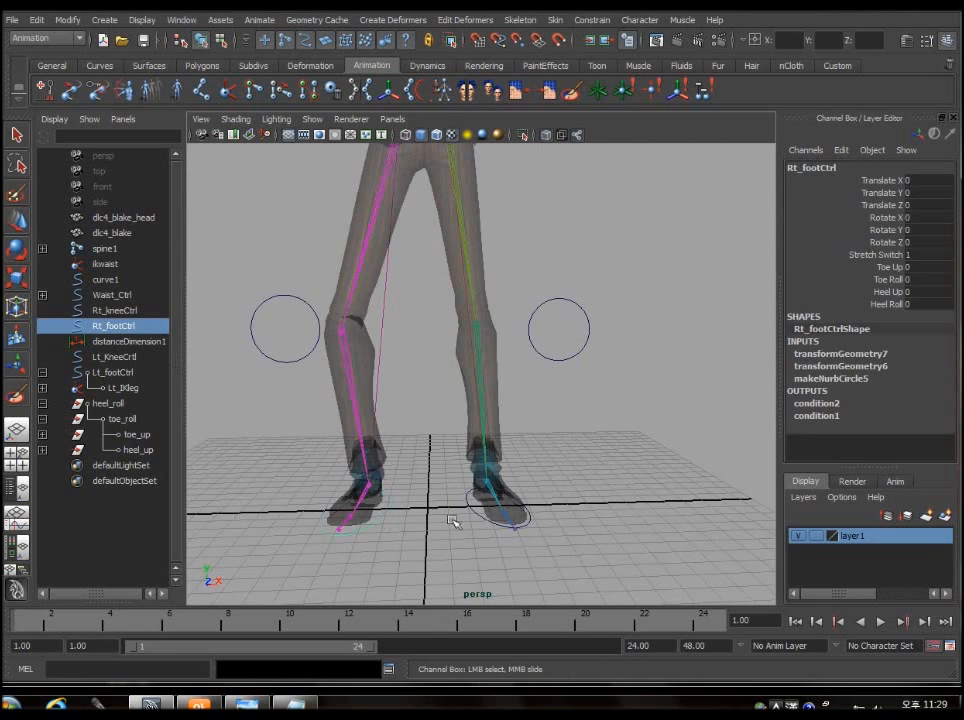
Collapse the heel_roll group in the Outliner and parent it under Rt_footCtrl
{"action": "left_click_drag", "start_coordinate": [521, 527], "coordinate": [445, 540], "text": "alt"}
{"action": "middle_click_drag", "start_coordinate": [478, 530], "coordinate": [522, 436], "text": "alt"}
{"action": "scroll", "coordinate": [508, 433], "scroll_direction": "up", "scroll_amount": 5}
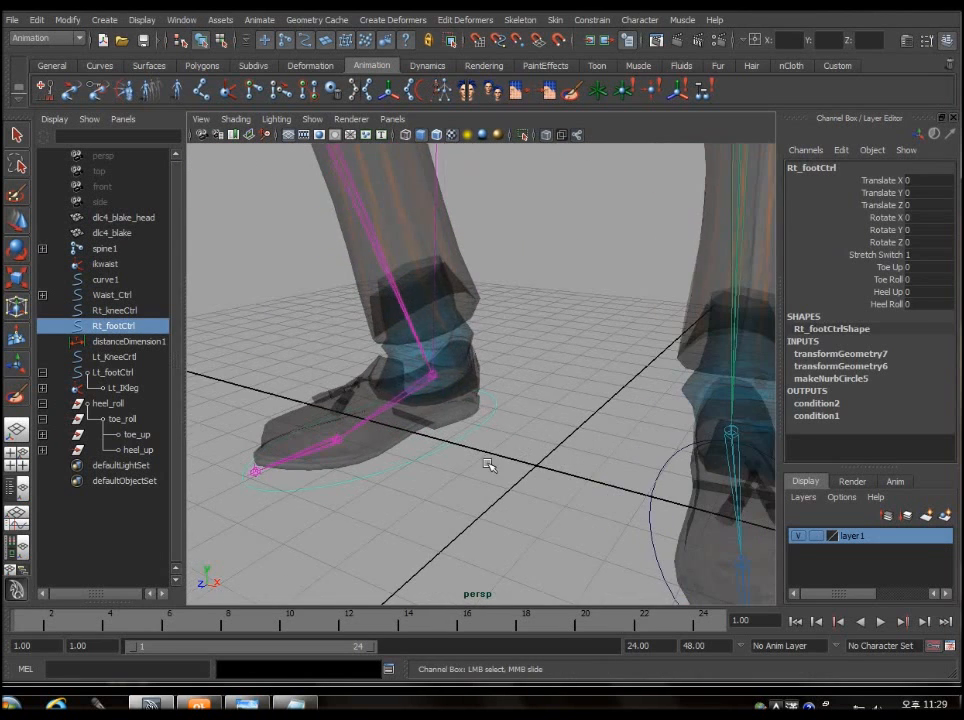
{"action": "left_click_drag", "start_coordinate": [489, 464], "coordinate": [413, 451], "text": "alt"}
{"action": "left_click", "coordinate": [110, 403]}
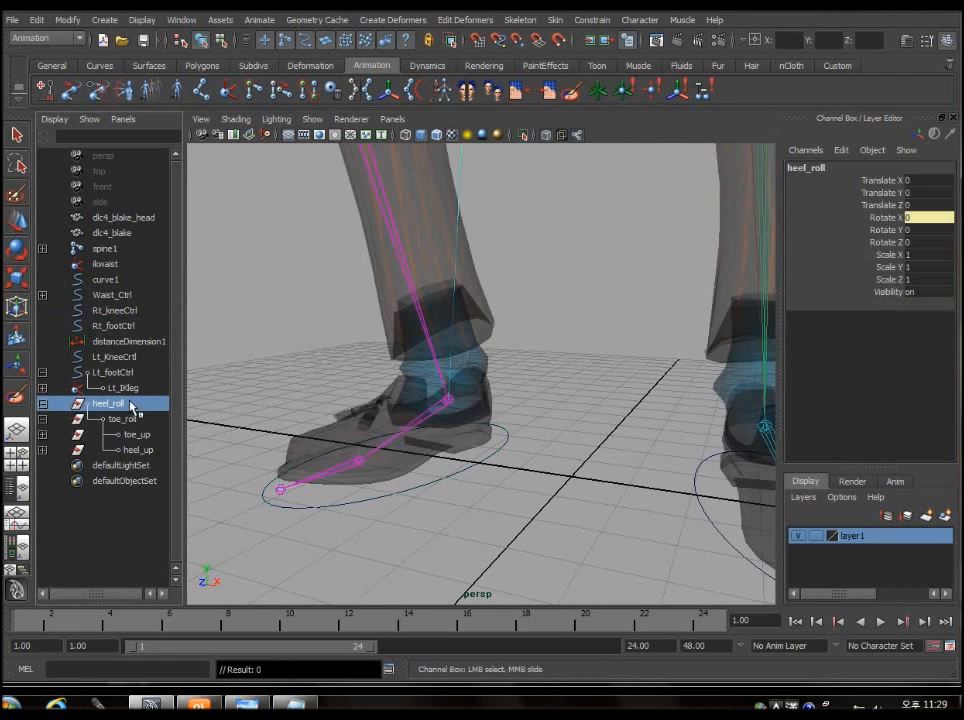
{"action": "left_click", "coordinate": [42, 403]}
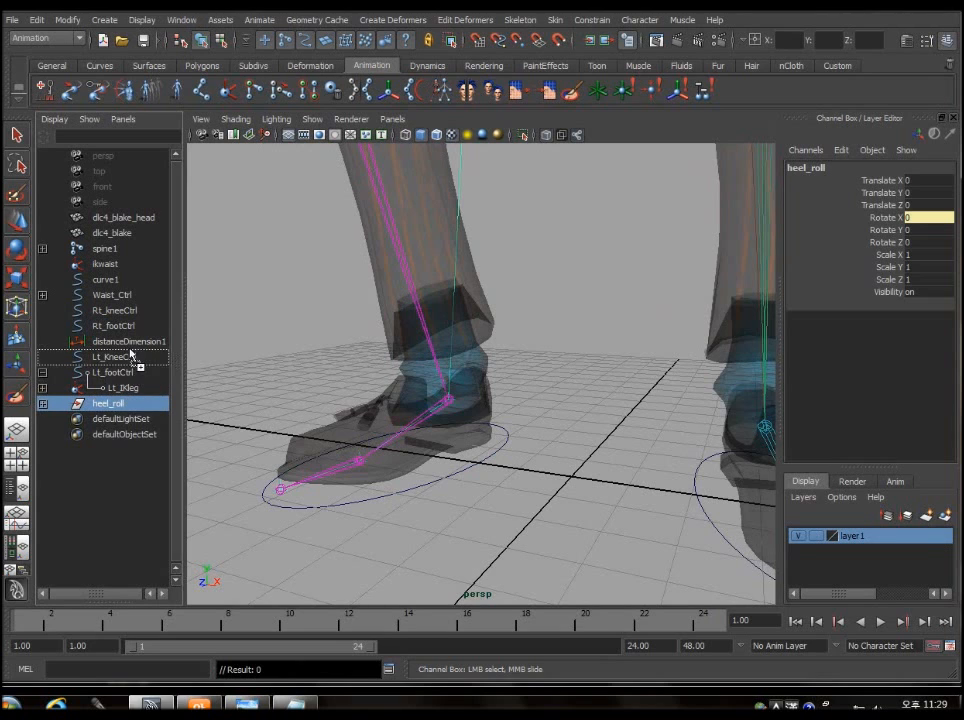
{"action": "middle_click_drag", "start_coordinate": [131, 354], "coordinate": [140, 326]}
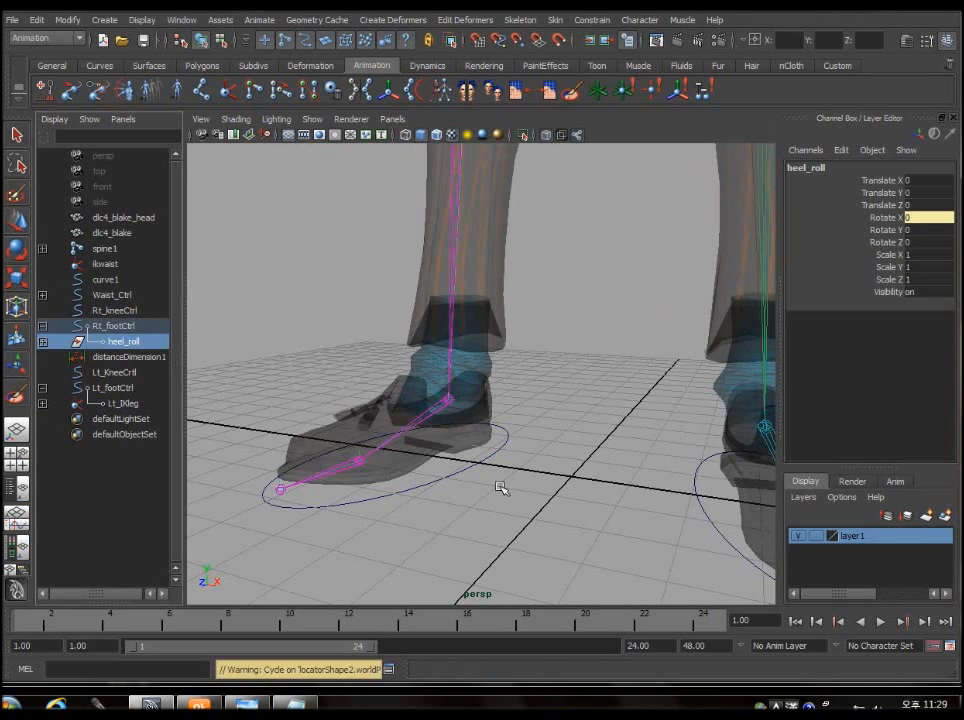
Move Rt_footCtrl freely to test whether the right foot follows it, and undo the move
{"action": "left_click", "coordinate": [483, 470]}
{"action": "left_click", "coordinate": [465, 420]}
{"action": "key", "text": "w"}
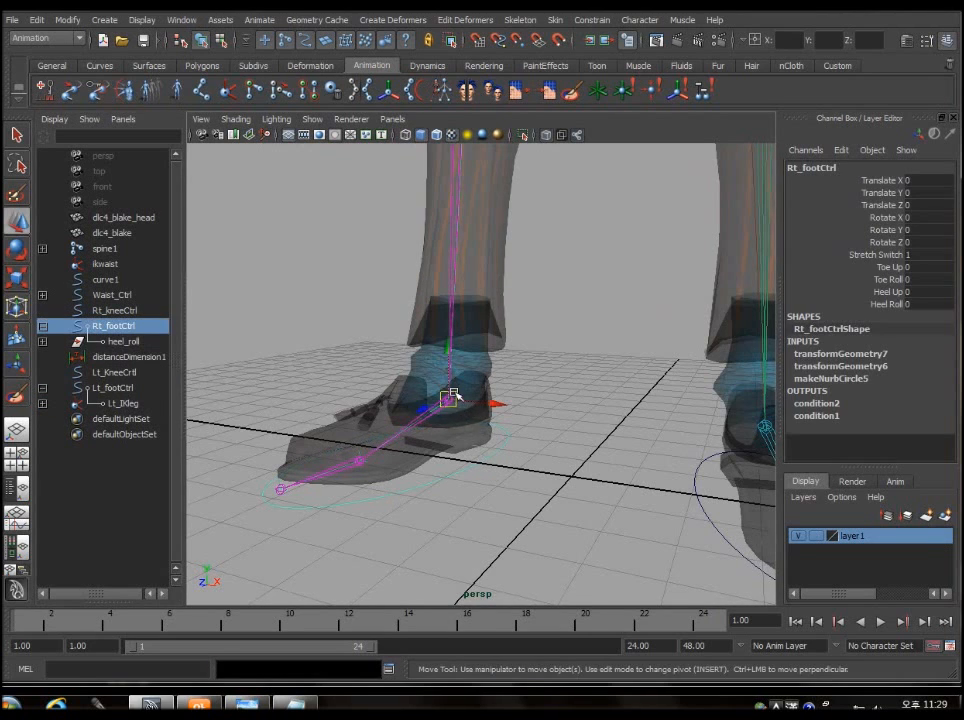
{"action": "left_click_drag", "start_coordinate": [452, 400], "coordinate": [425, 500]}
{"action": "key", "text": "ctrl+z"}
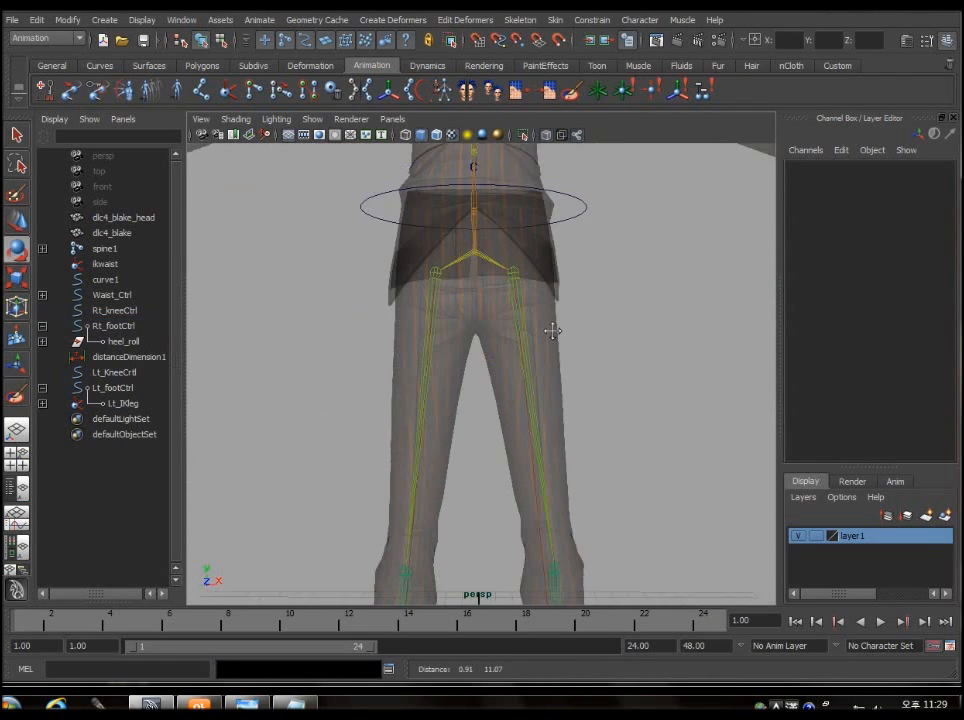
{"action": "middle_click_drag", "start_coordinate": [551, 329], "coordinate": [541, 375], "text": "alt"}
{"action": "left_click_drag", "start_coordinate": [534, 301], "coordinate": [538, 344], "text": "alt"}
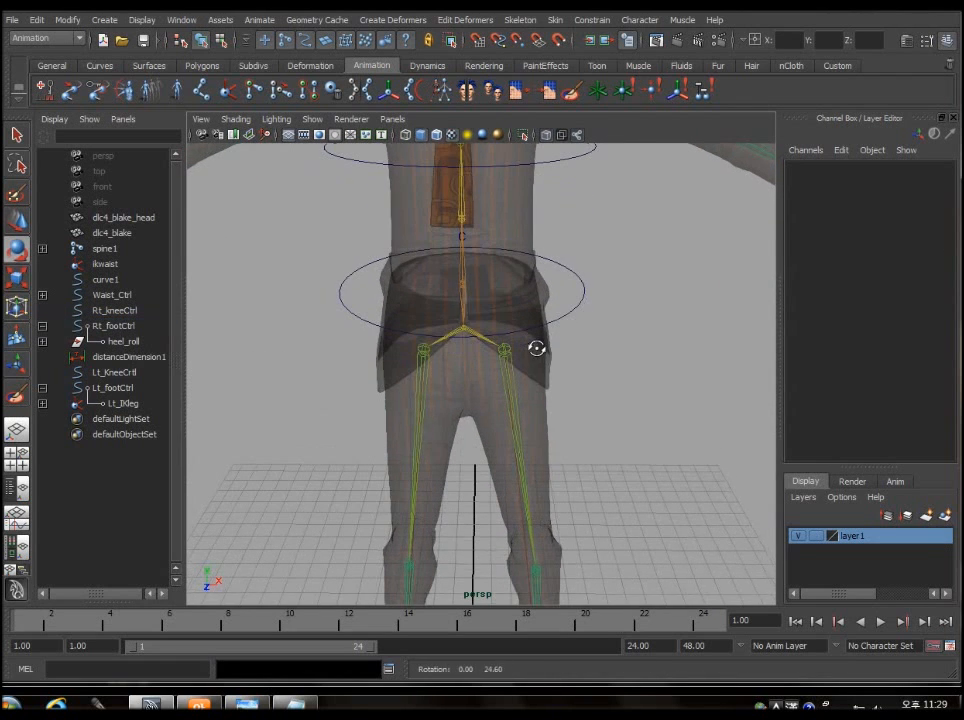
Create a NURBS circle control, scale it uniformly to about 25.5, and raise it around the character's hips
{"action": "left_click", "coordinate": [99, 65]}
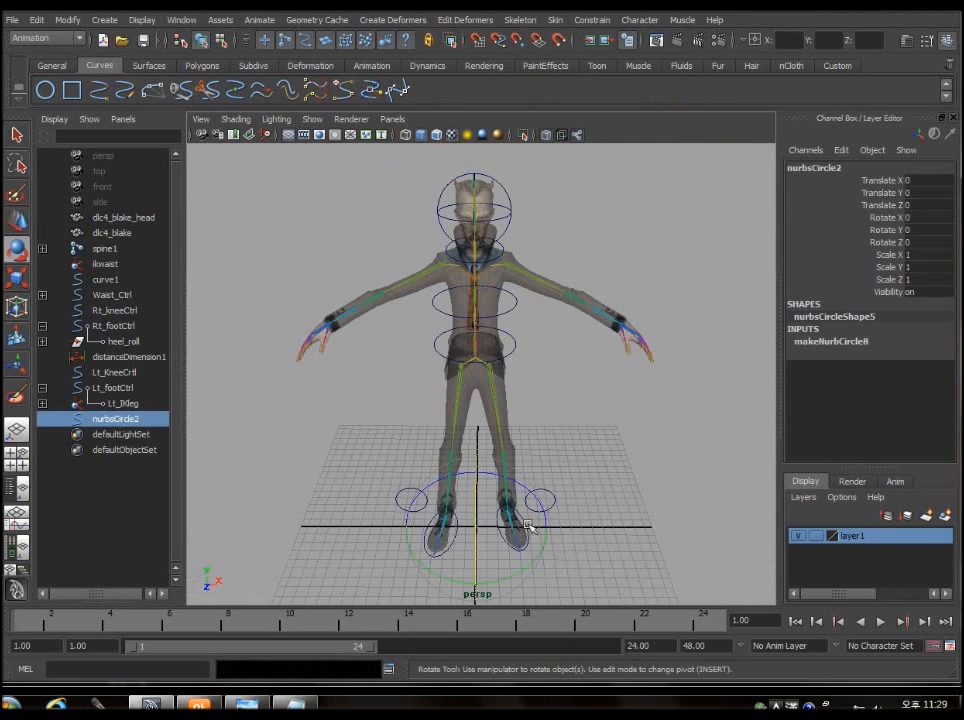
{"action": "key", "text": "r"}
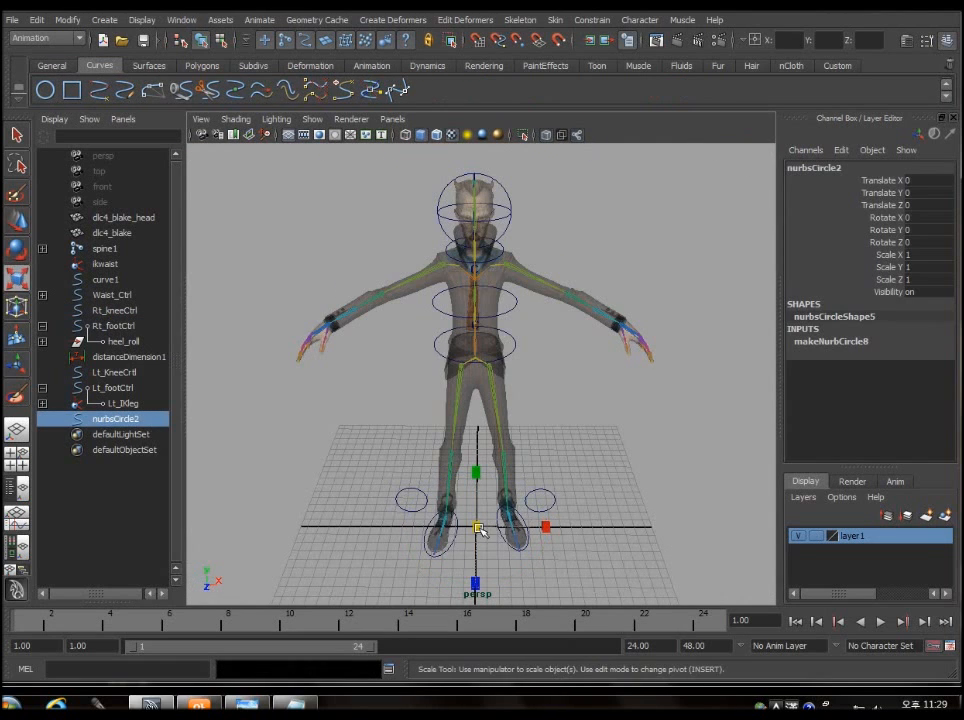
{"action": "left_click_drag", "start_coordinate": [480, 528], "coordinate": [606, 577]}
{"action": "key", "text": "w"}
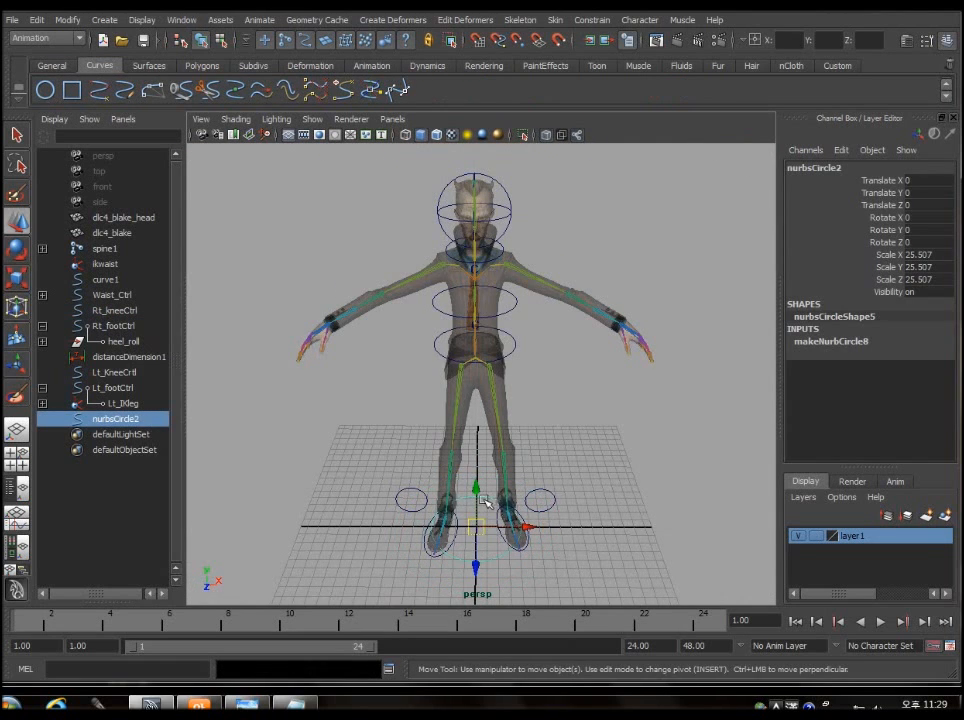
{"action": "left_click_drag", "start_coordinate": [478, 525], "coordinate": [481, 490]}
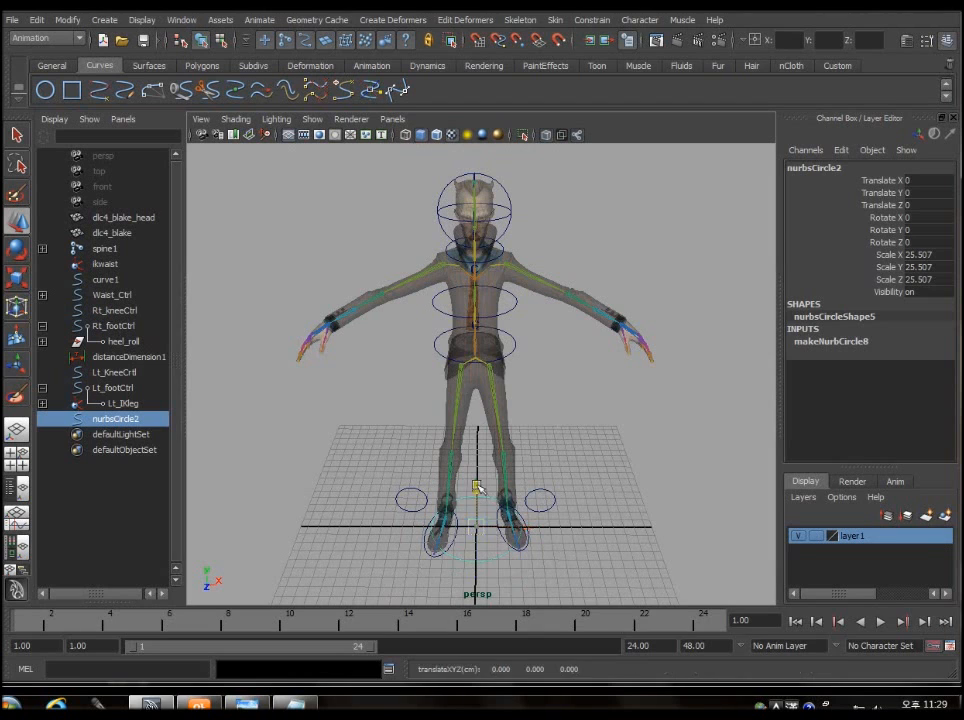
Create a NURBS square on the ground around both feet, scale it uniformly to about 89, and clear the selection
{"action": "left_click", "coordinate": [71, 90]}
{"action": "key", "text": "r"}
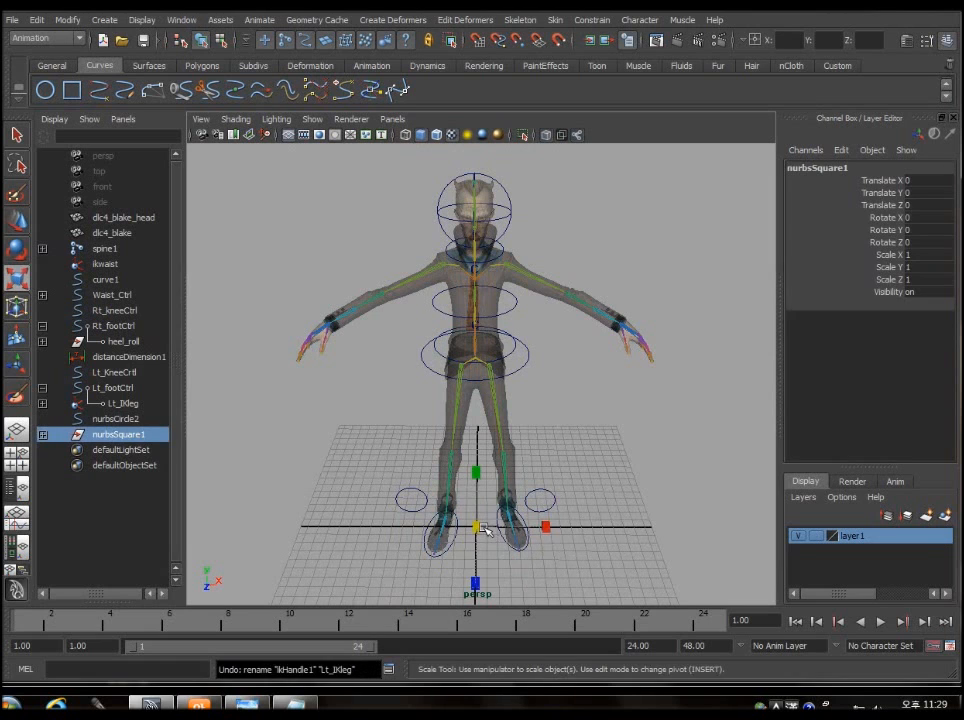
{"action": "left_click_drag", "start_coordinate": [481, 533], "coordinate": [619, 512]}
{"action": "left_click", "coordinate": [616, 511]}
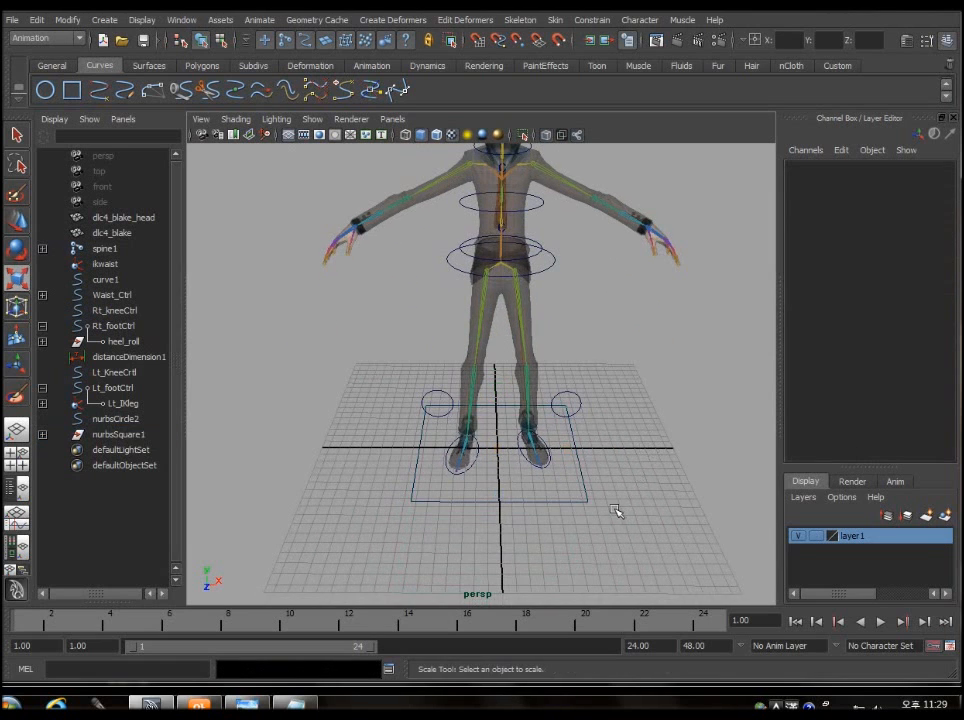
Select the left, top and right curves of the square one at a time to check that its sides are separate
{"action": "left_click", "coordinate": [538, 503]}
{"action": "left_click_drag", "start_coordinate": [538, 503], "coordinate": [378, 484], "text": "alt"}
{"action": "left_click", "coordinate": [514, 494]}
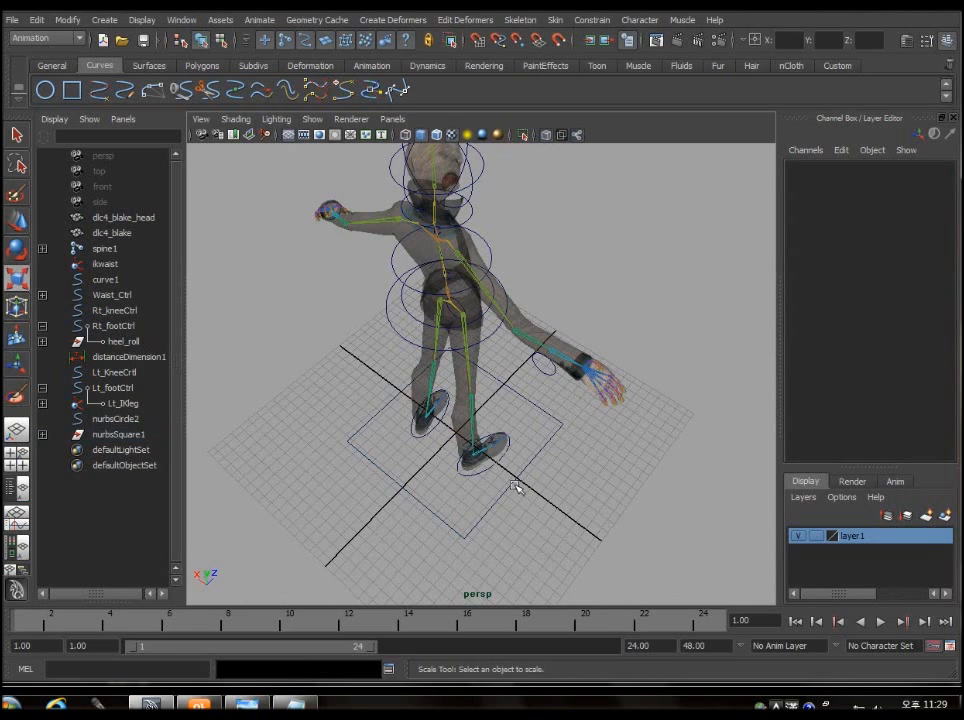
{"action": "left_click", "coordinate": [514, 487]}
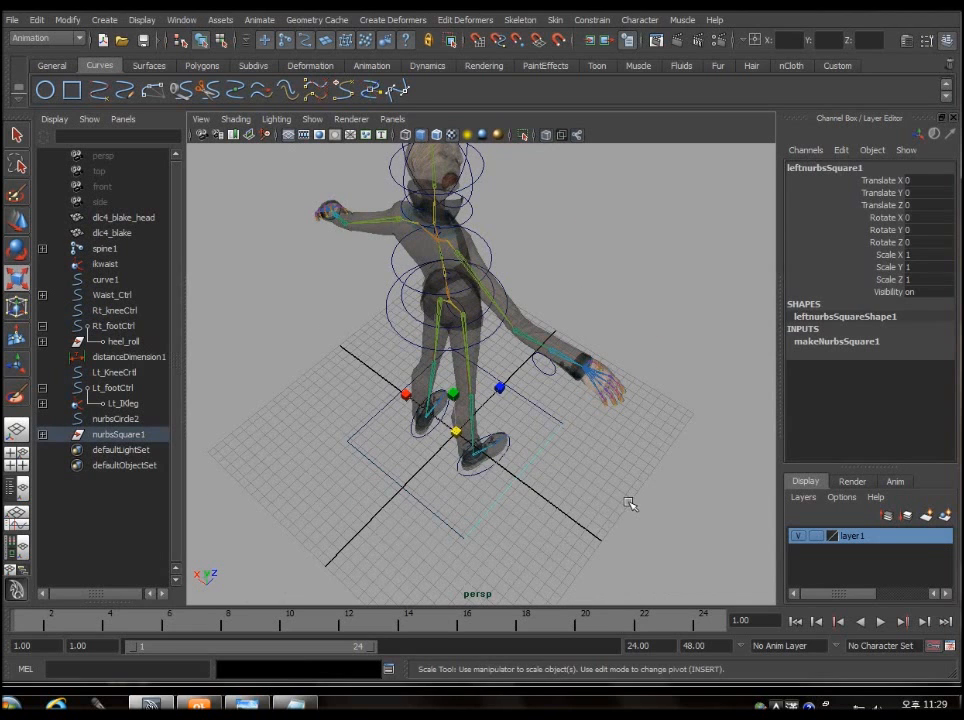
{"action": "left_click_drag", "start_coordinate": [629, 503], "coordinate": [537, 489], "text": "alt"}
{"action": "left_click", "coordinate": [553, 491]}
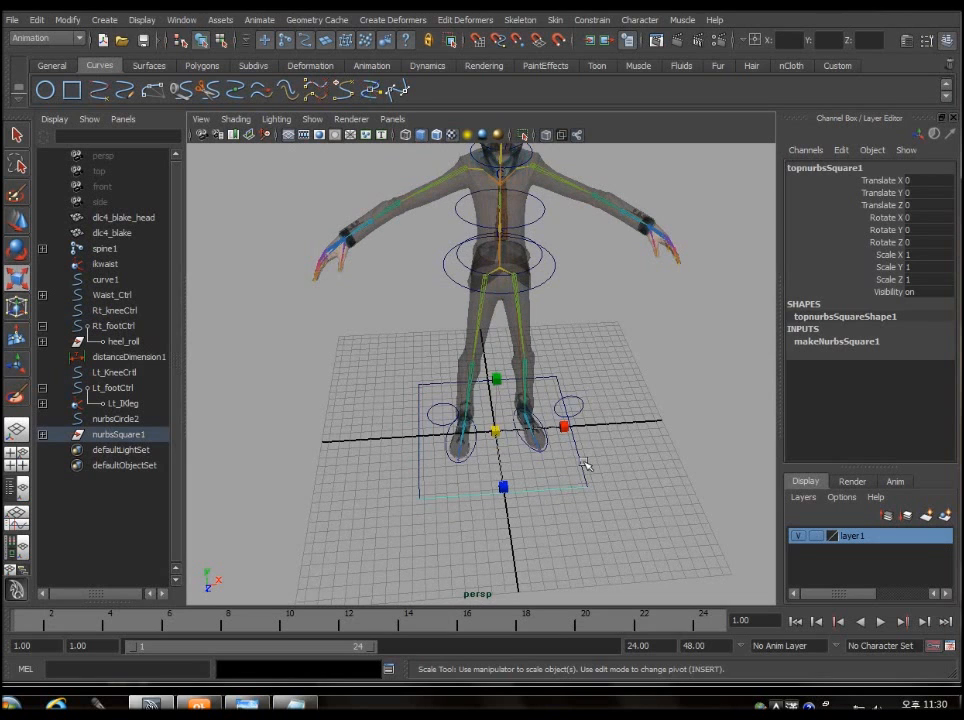
{"action": "left_click", "coordinate": [582, 462]}
{"action": "left_click_drag", "start_coordinate": [672, 464], "coordinate": [626, 420], "text": "alt"}
{"action": "middle_click_drag", "start_coordinate": [682, 321], "coordinate": [609, 477], "text": "alt"}
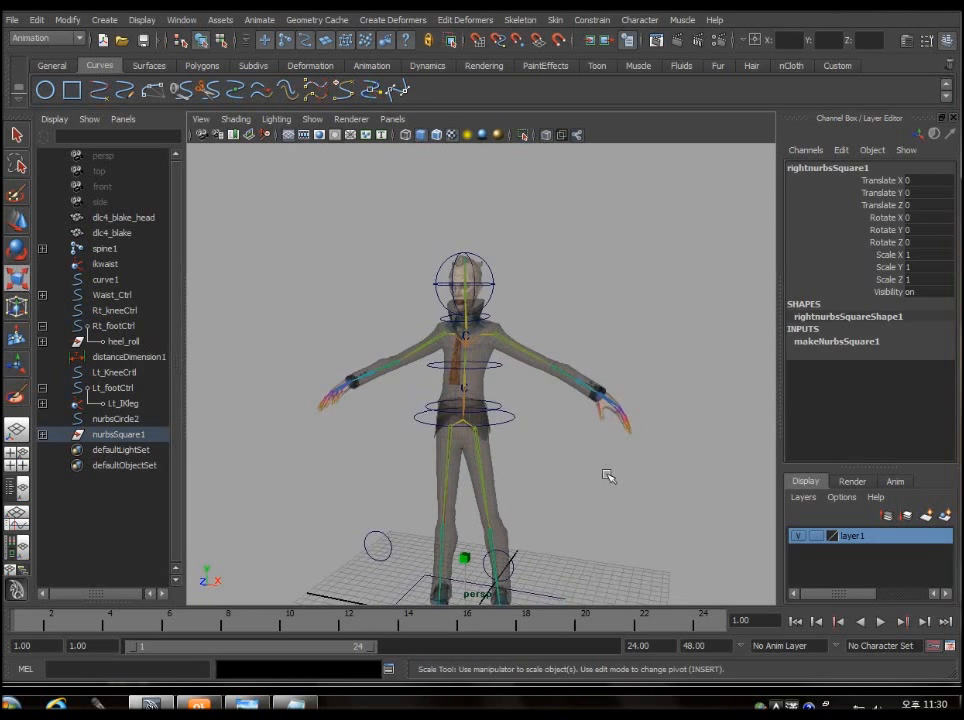
Select the head control to examine how several curve shapes are combined under one object
{"action": "scroll", "coordinate": [609, 477], "scroll_direction": "up", "scroll_amount": 3}
{"action": "left_click", "coordinate": [505, 256]}
{"action": "left_click_drag", "start_coordinate": [516, 269], "coordinate": [647, 510], "text": "alt"}
{"action": "middle_click_drag", "start_coordinate": [647, 510], "coordinate": [613, 408], "text": "alt"}
{"action": "scroll", "coordinate": [542, 493], "scroll_direction": "up", "scroll_amount": 5}
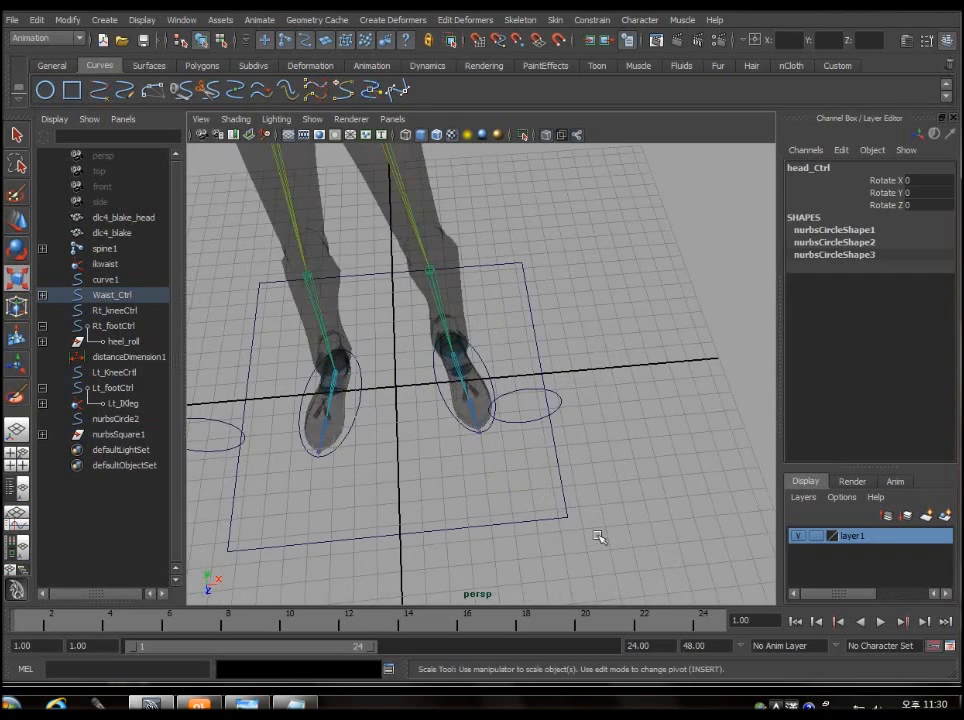
Show shape nodes in the Outliner and check the child curves under nurbsSquare1
{"action": "left_click_drag", "start_coordinate": [685, 532], "coordinate": [596, 549], "text": "alt"}
{"action": "middle_click_drag", "start_coordinate": [577, 566], "coordinate": [580, 540], "text": "alt"}
{"action": "left_click_drag", "start_coordinate": [580, 540], "coordinate": [544, 519], "text": "alt"}
{"action": "left_click", "coordinate": [581, 497]}
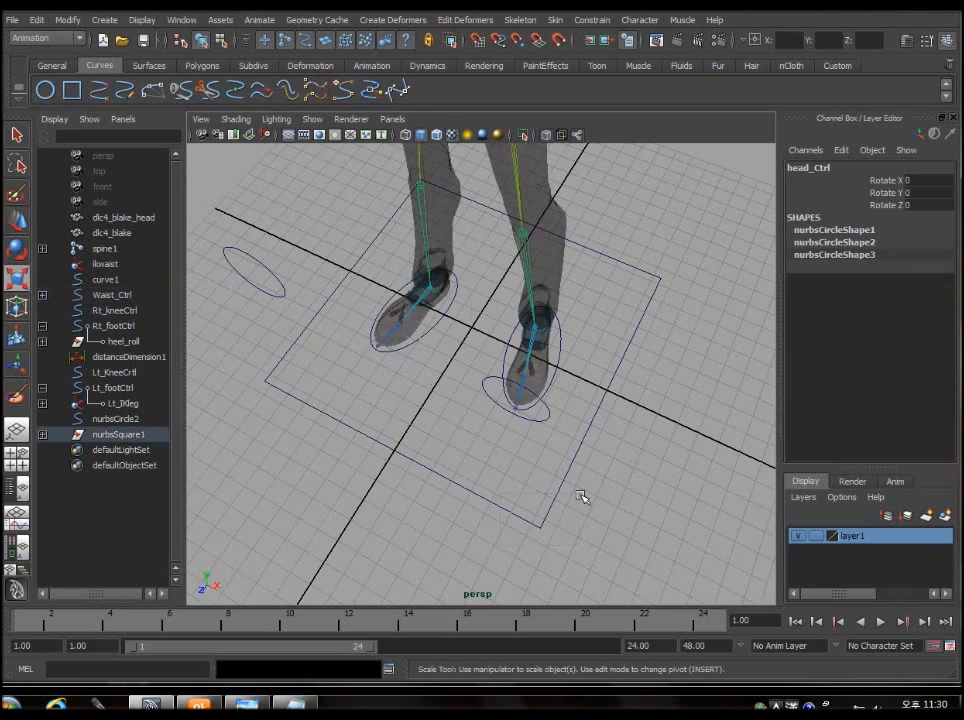
{"action": "left_click", "coordinate": [55, 118]}
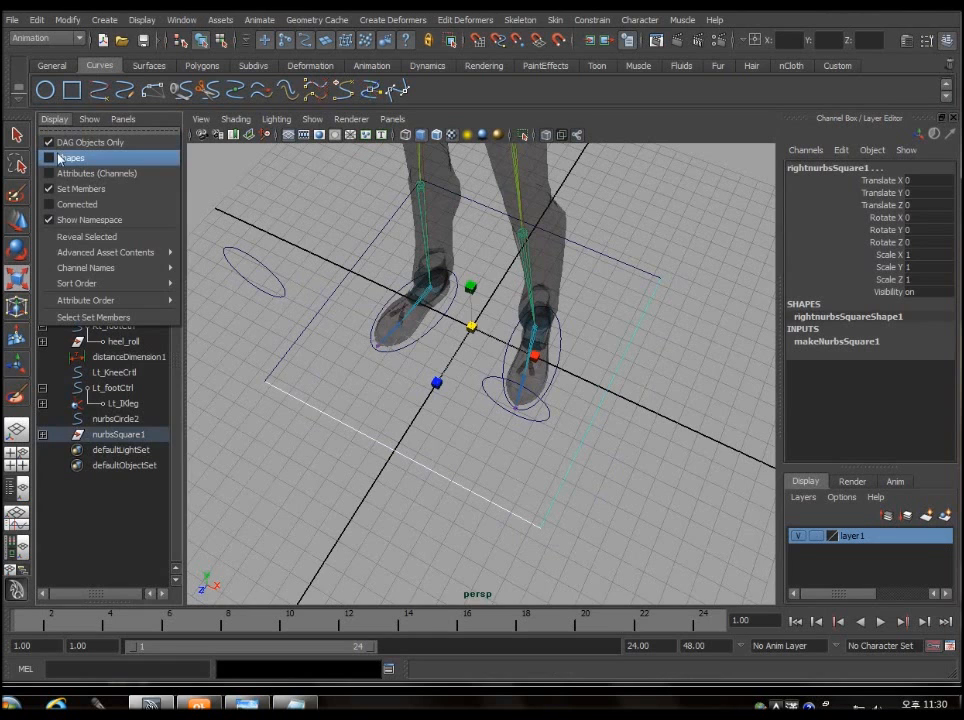
{"action": "left_click", "coordinate": [62, 157]}
{"action": "left_click_drag", "start_coordinate": [314, 406], "coordinate": [398, 421], "text": "alt"}
{"action": "middle_click_drag", "start_coordinate": [411, 471], "coordinate": [460, 463], "text": "alt"}
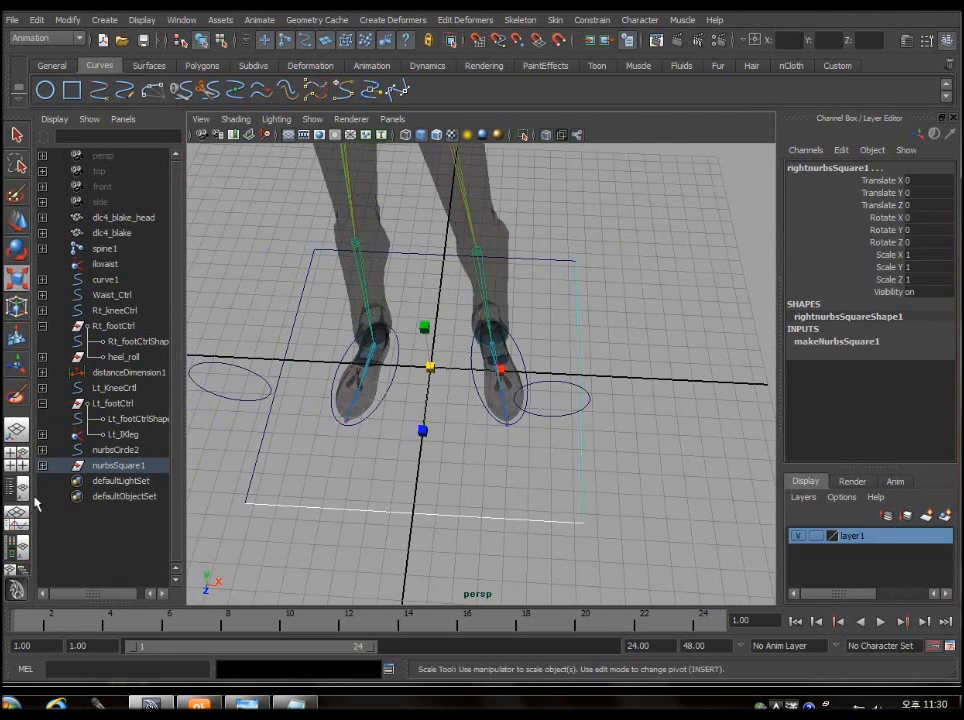
{"action": "left_click", "coordinate": [42, 466]}
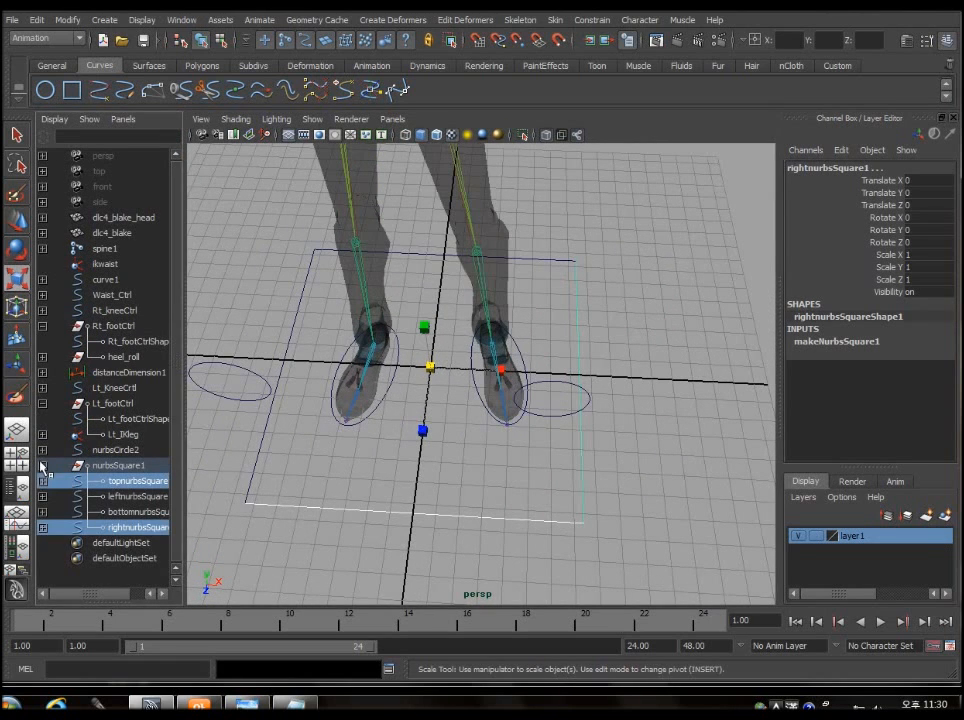
{"action": "left_click", "coordinate": [42, 466]}
Select all four side curves of the square and unparent them from nurbsSquare1
{"action": "left_click_drag", "start_coordinate": [230, 475], "coordinate": [758, 622]}
{"action": "left_click", "coordinate": [558, 263], "text": "shift"}
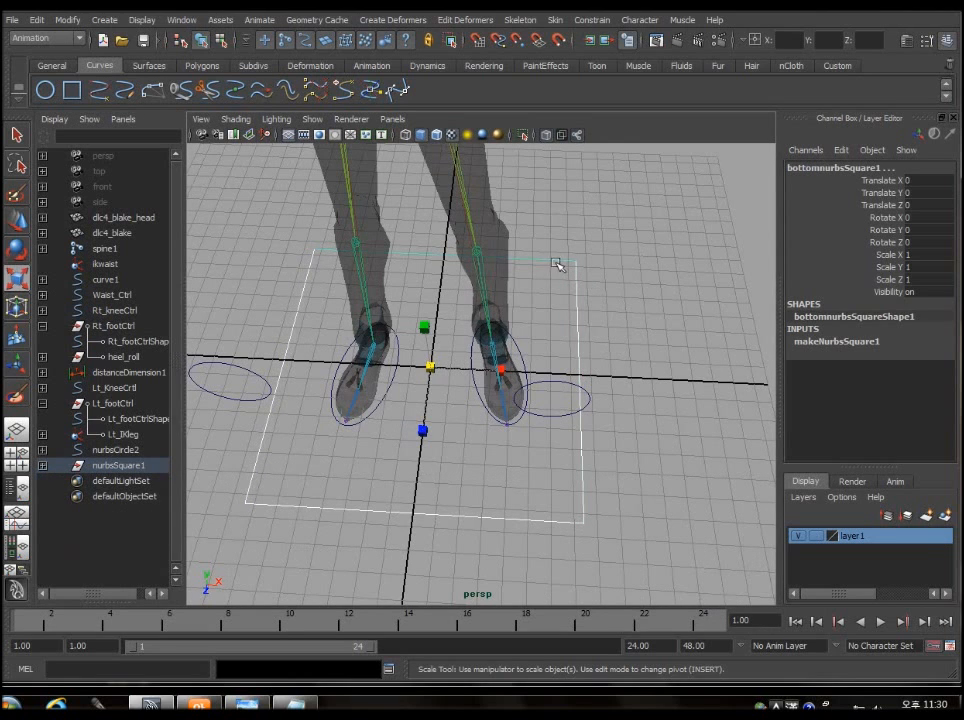
{"action": "left_click_drag", "start_coordinate": [425, 459], "coordinate": [503, 470], "text": "alt"}
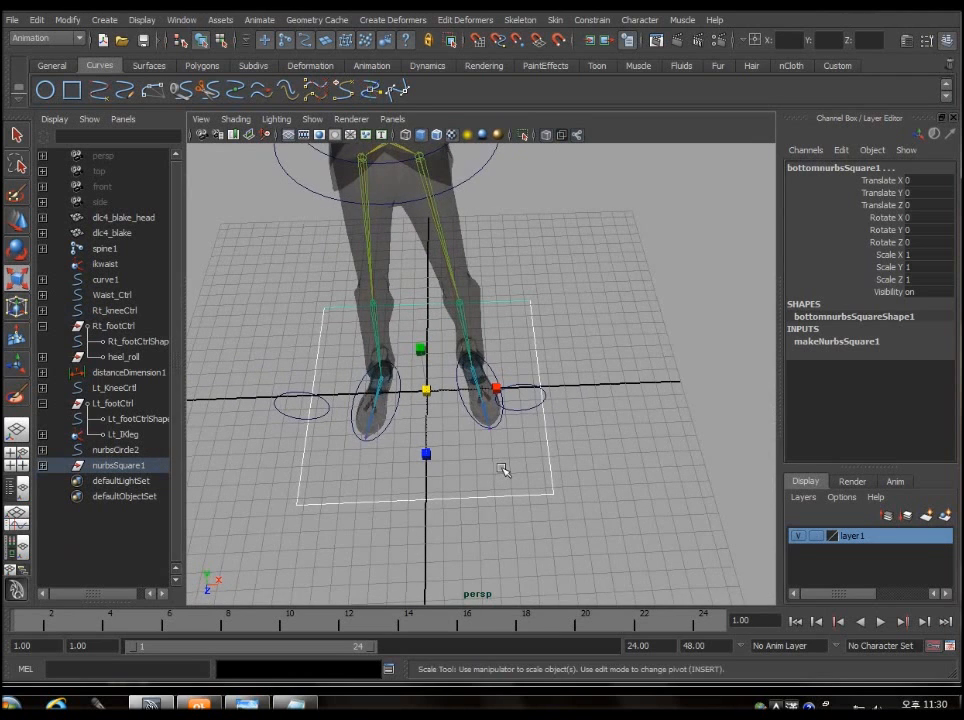
{"action": "key", "text": "shift+p"}
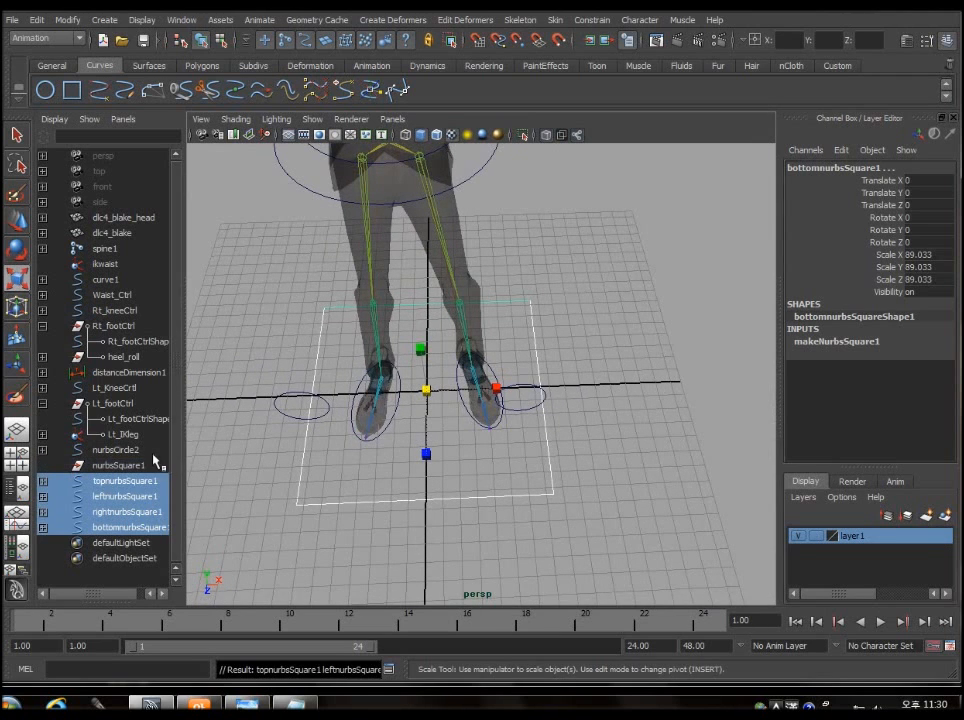
{"action": "left_click", "coordinate": [153, 465]}
Expand the top, left, right and bottom nurbsSquare1 curves in the Outliner to expose their shape nodes
{"action": "left_click", "coordinate": [130, 481]}
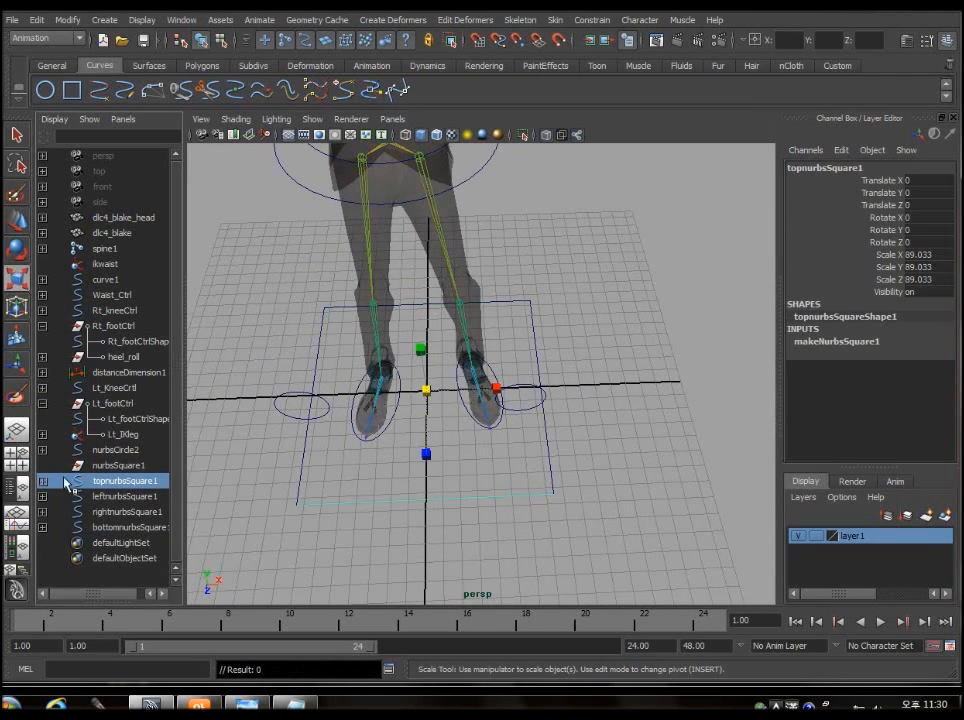
{"action": "left_click", "coordinate": [42, 481]}
{"action": "left_click", "coordinate": [42, 511]}
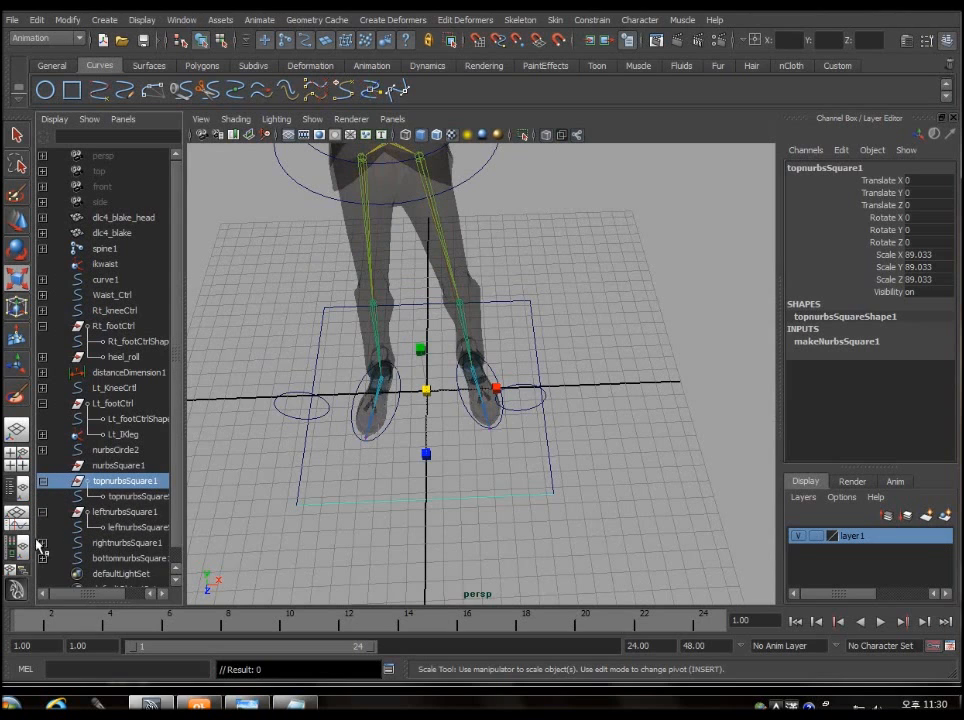
{"action": "left_click", "coordinate": [42, 543]}
{"action": "left_click", "coordinate": [42, 573]}
{"action": "left_click_drag", "start_coordinate": [174, 502], "coordinate": [172, 528]}
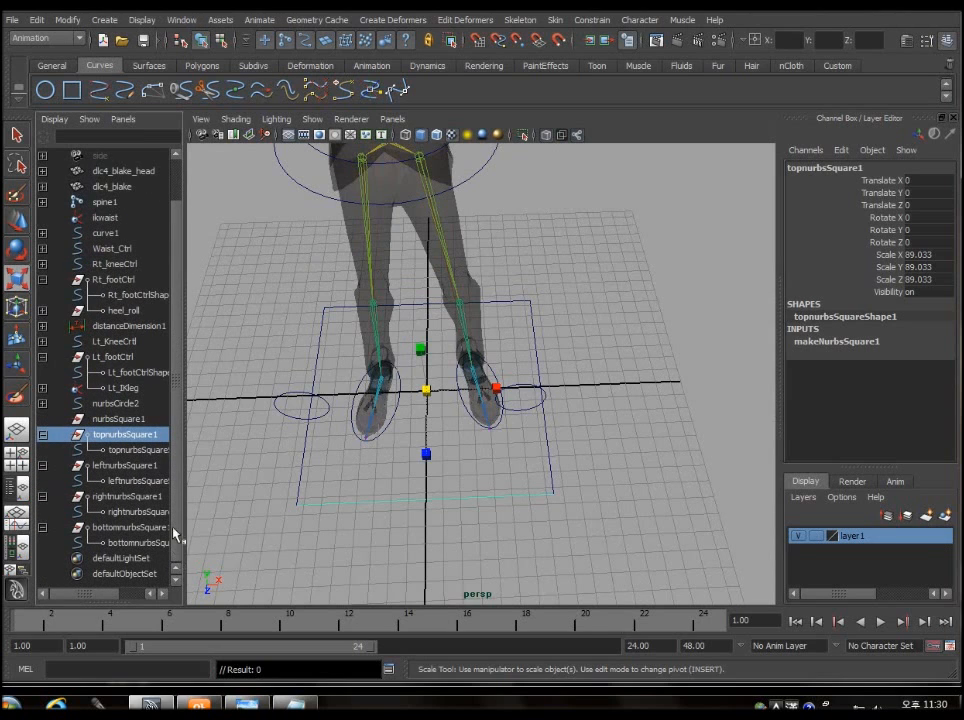
{"action": "left_click", "coordinate": [50, 119]}
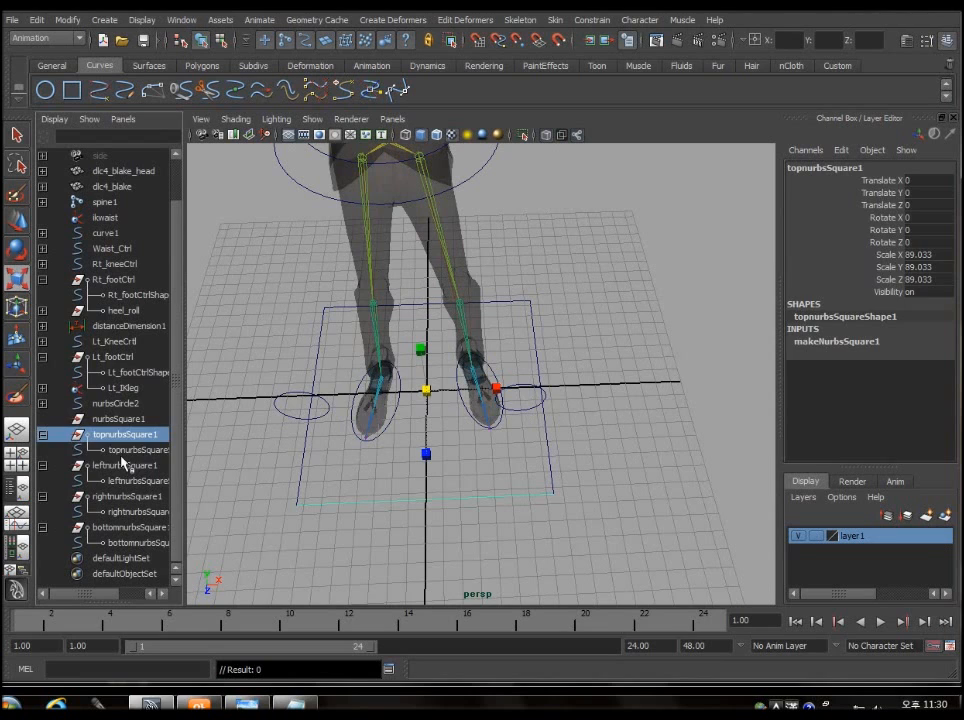
Parent the four side curves' shape nodes directly under the nurbsSquare1 transform with the MEL command parent -r -s
{"action": "left_click", "coordinate": [125, 450]}
{"action": "left_click", "coordinate": [125, 481], "text": "ctrl"}
{"action": "left_click", "coordinate": [118, 510], "text": "ctrl"}
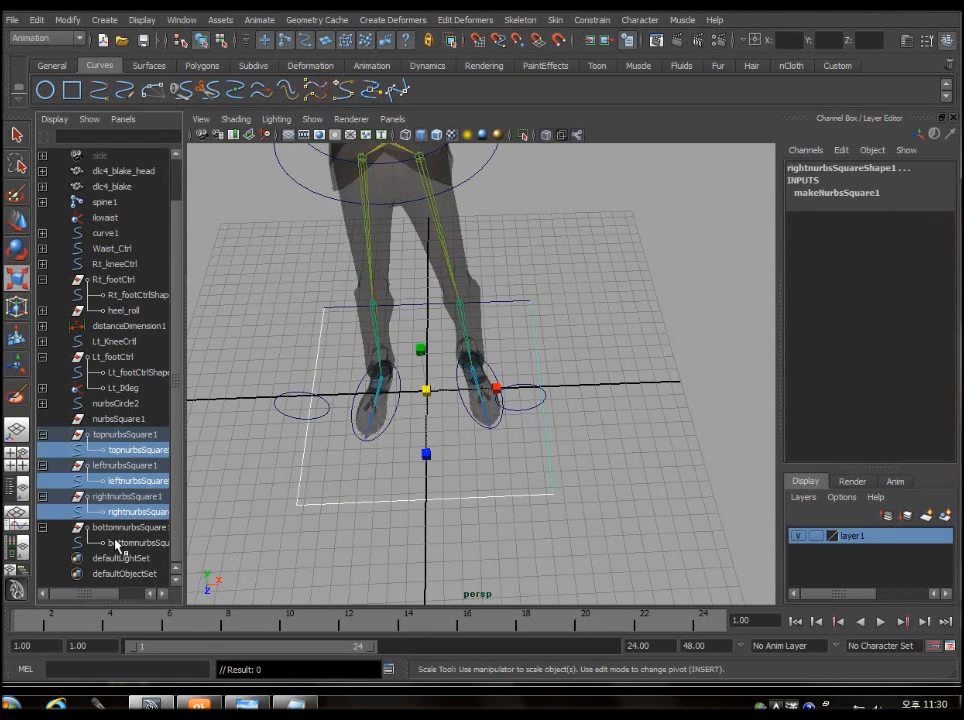
{"action": "left_click", "coordinate": [116, 542], "text": "ctrl"}
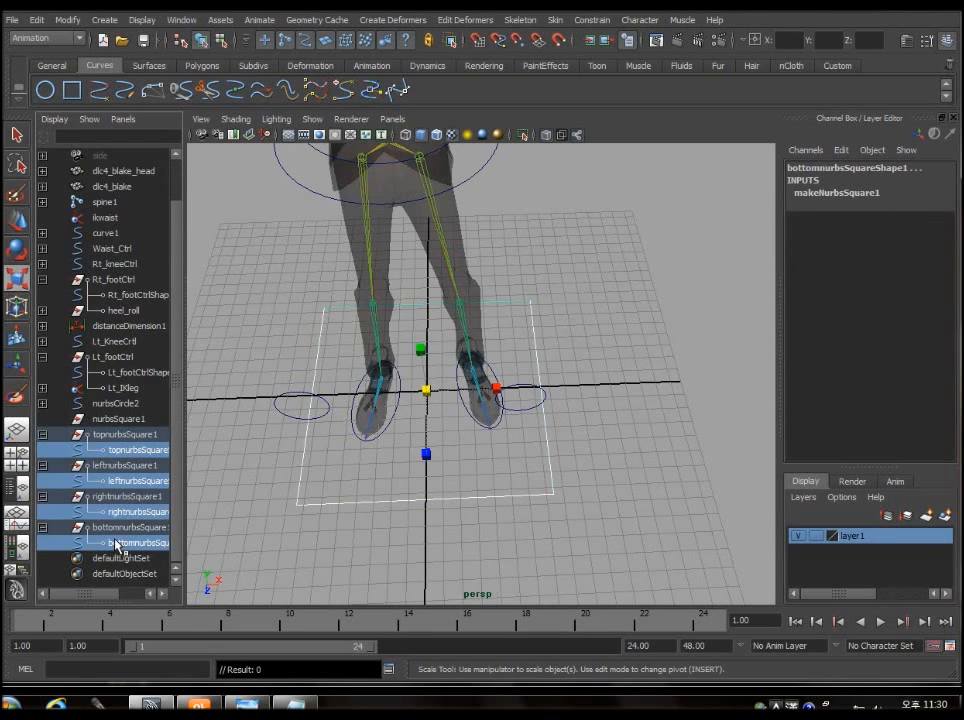
{"action": "left_click", "coordinate": [121, 419], "text": "ctrl"}
{"action": "left_click", "coordinate": [110, 672]}
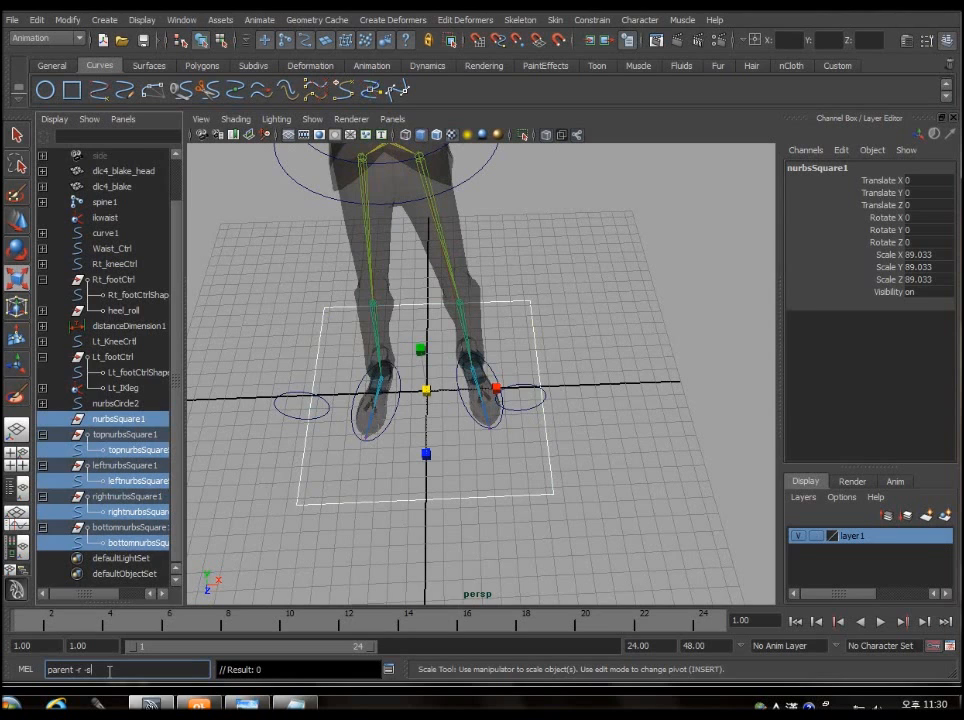
{"action": "type", "text": "parent -r -s"}
{"action": "key", "text": "Return"}
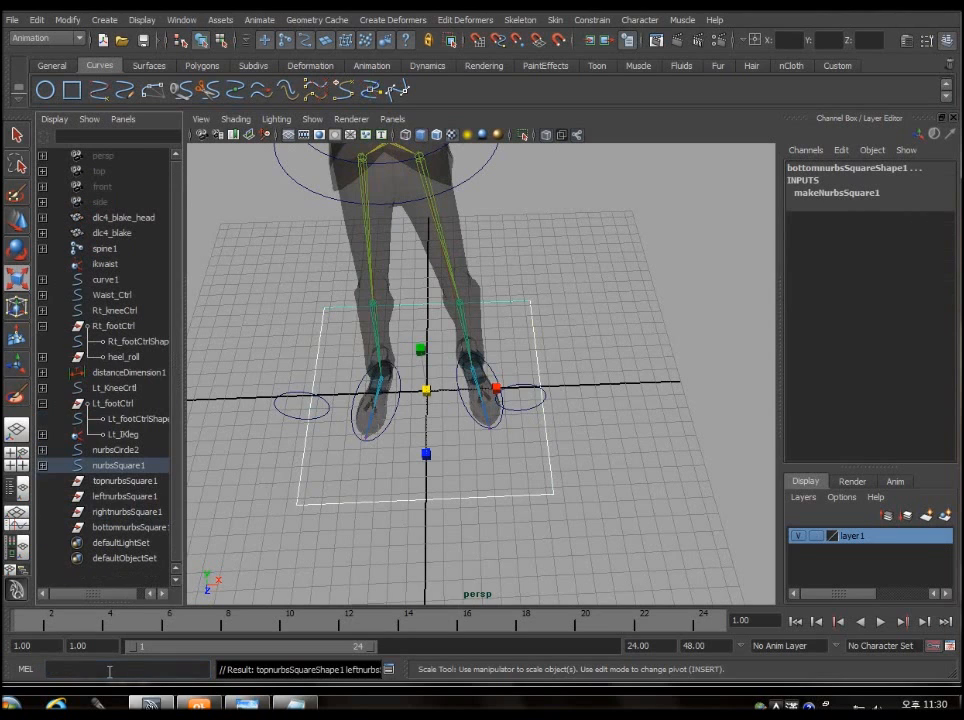
Hide shape nodes in the Outliner and delete the four empty top, left, right and bottom square transforms
{"action": "left_click", "coordinate": [48, 122]}
{"action": "left_click", "coordinate": [62, 160]}
{"action": "left_click", "coordinate": [140, 450]}
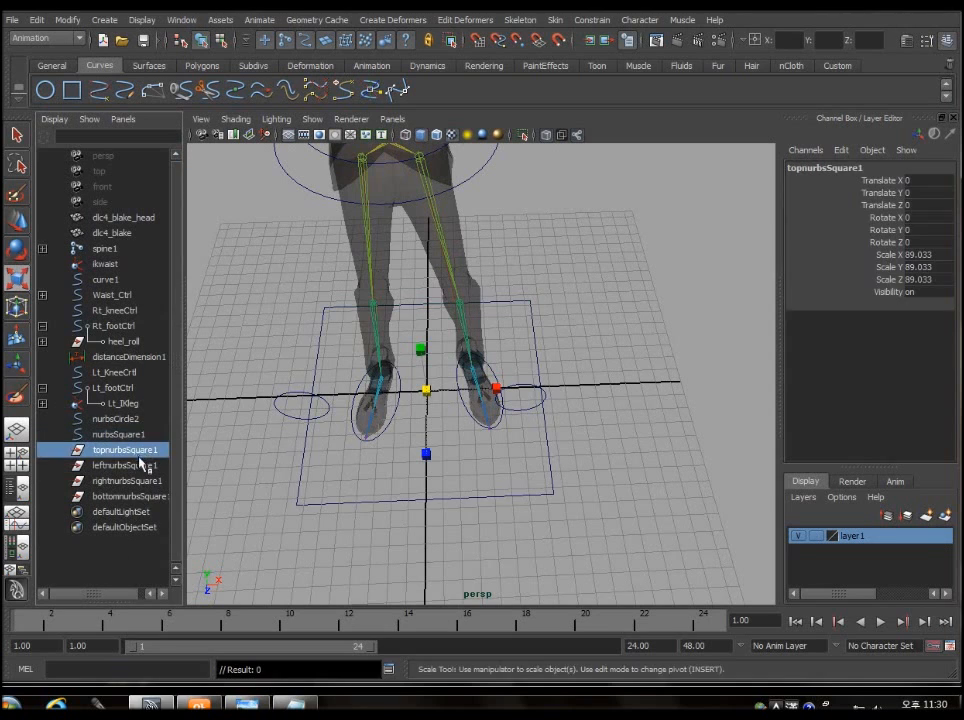
{"action": "left_click", "coordinate": [133, 497], "text": "shift"}
{"action": "key", "text": "Delete"}
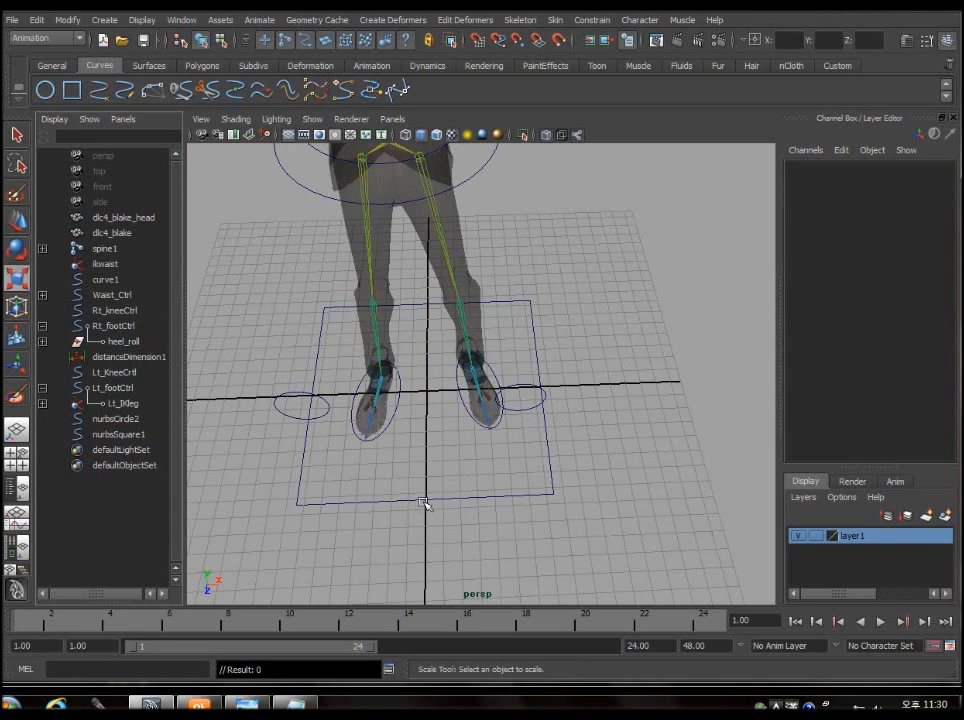
Select the combined square, move it upward to test that it acts as one object, and undo the move
{"action": "left_click", "coordinate": [470, 556]}
{"action": "left_click", "coordinate": [458, 500]}
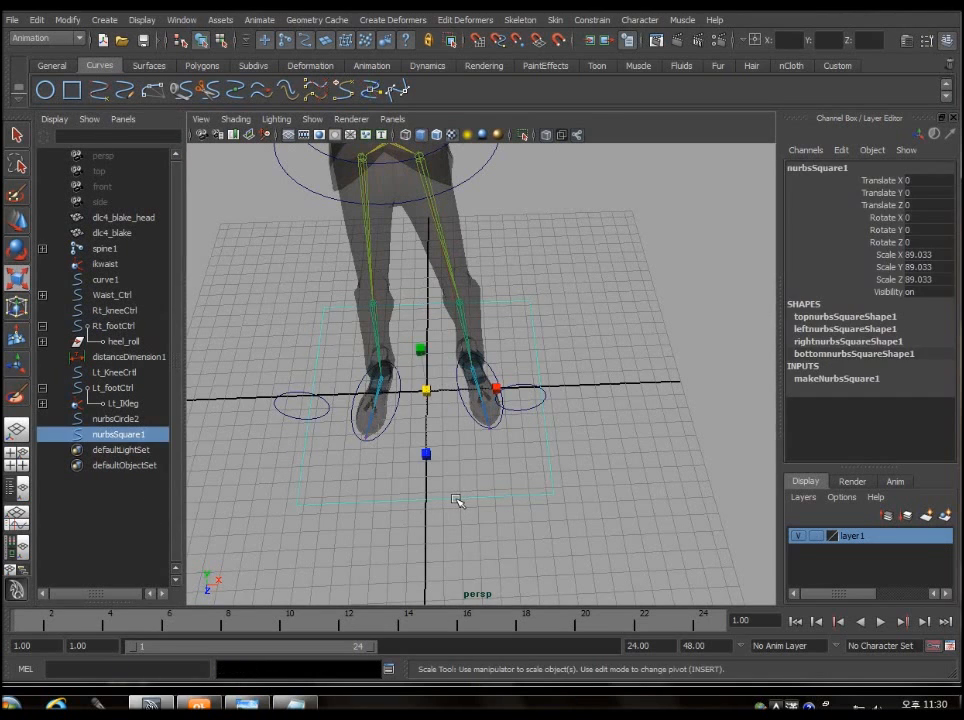
{"action": "left_click_drag", "start_coordinate": [456, 501], "coordinate": [508, 470], "text": "alt"}
{"action": "key", "text": "w"}
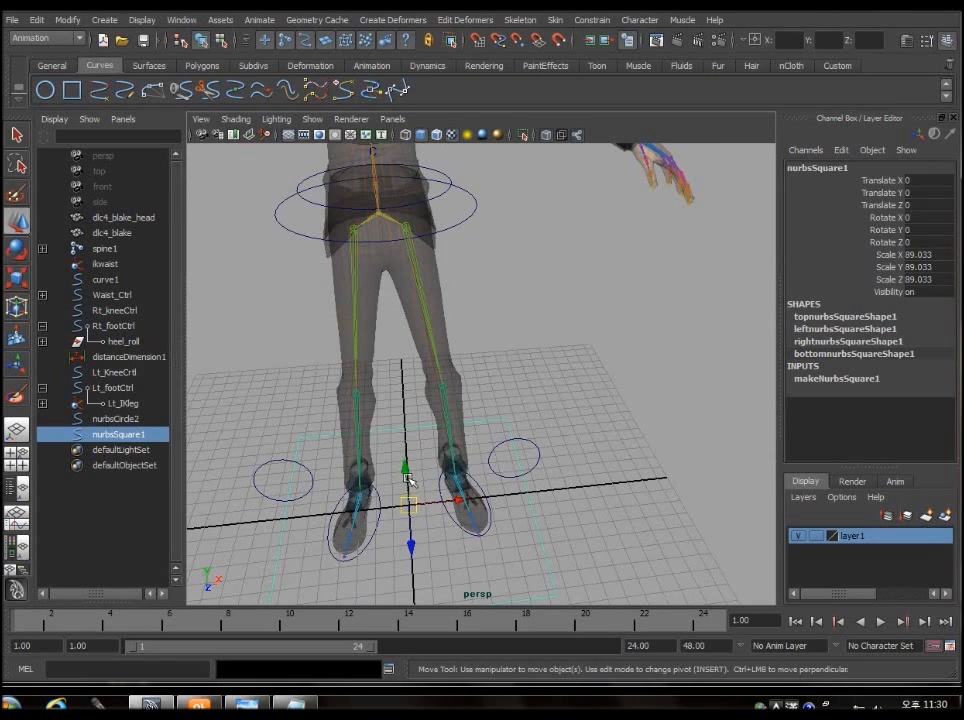
{"action": "left_click_drag", "start_coordinate": [406, 474], "coordinate": [461, 232]}
{"action": "key", "text": "ctrl+z"}
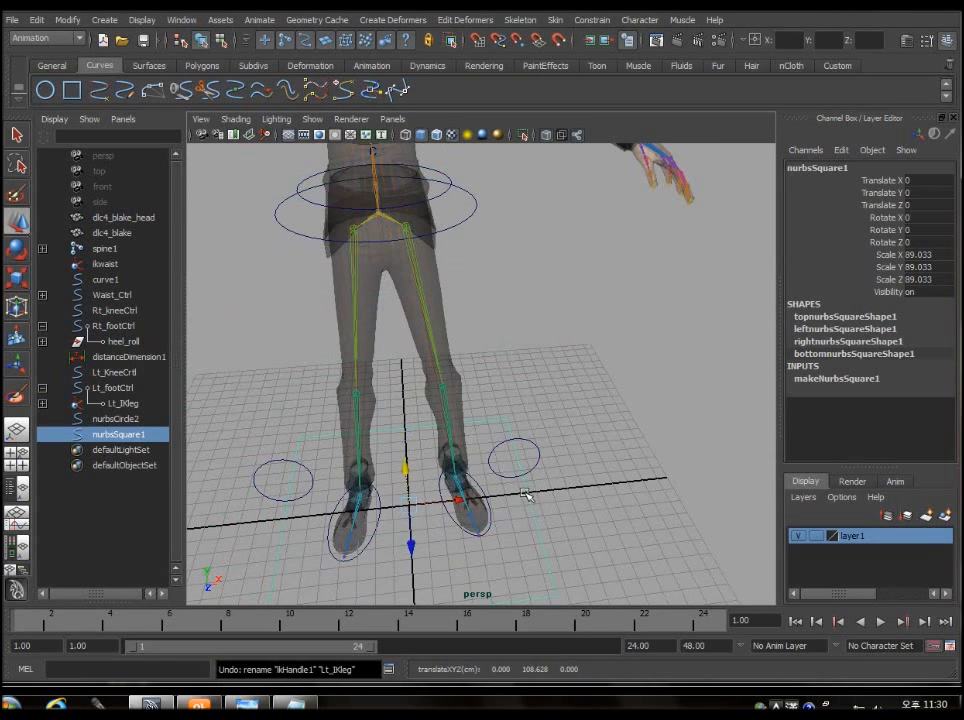
In the front view, raise nurbsSquare1 to the character's pelvis at a Translate Y of about 110.5
{"action": "middle_click_drag", "start_coordinate": [525, 493], "coordinate": [500, 455], "text": "alt"}
{"action": "scroll", "coordinate": [330, 451], "scroll_direction": "down", "scroll_amount": 2}
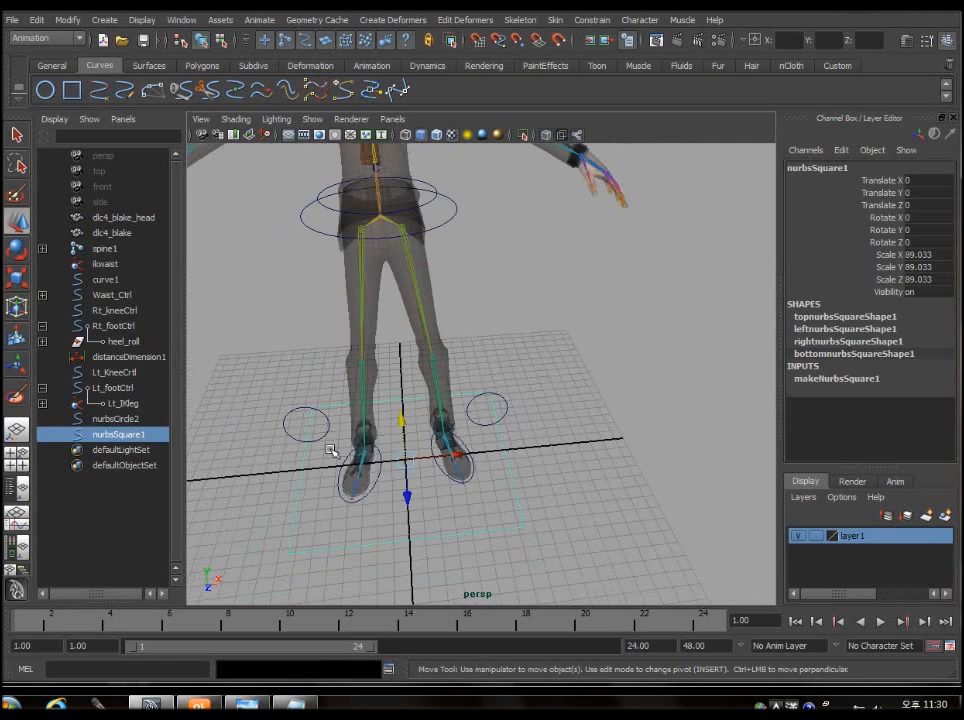
{"action": "key", "text": "space"}
{"action": "left_click_drag", "start_coordinate": [516, 390], "coordinate": [527, 488]}
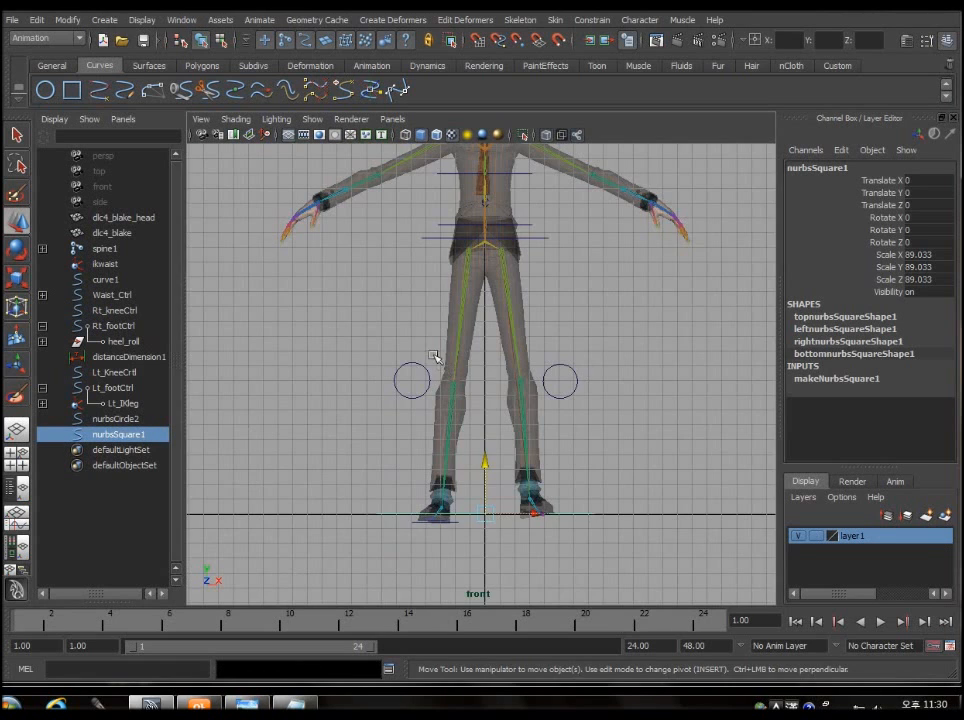
{"action": "left_click_drag", "start_coordinate": [452, 486], "coordinate": [470, 208]}
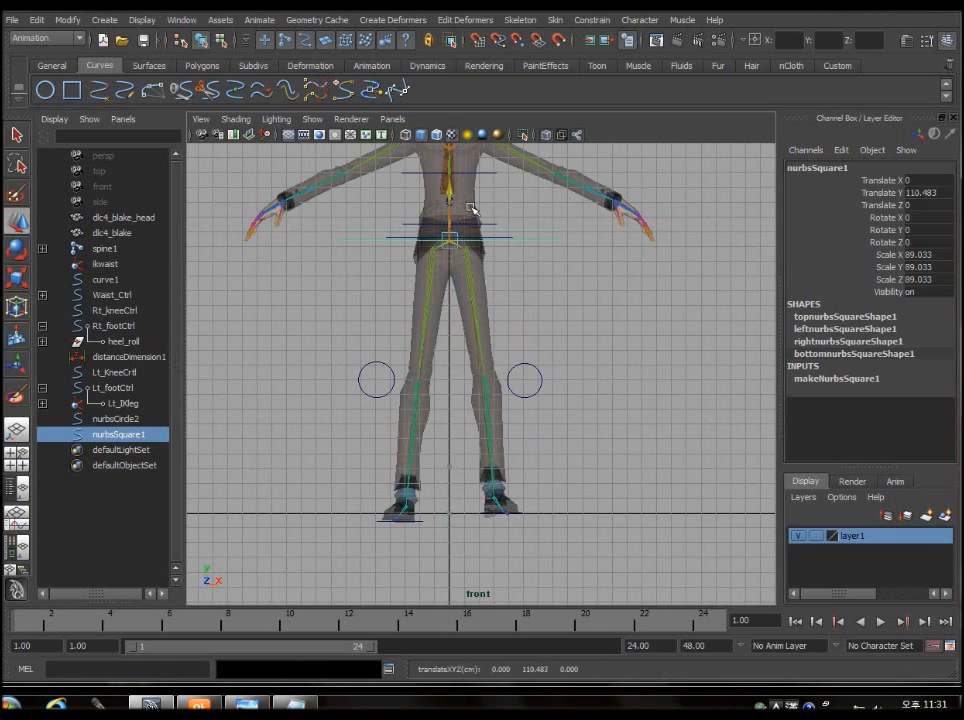
{"action": "scroll", "coordinate": [470, 258], "scroll_direction": "up", "scroll_amount": 3}
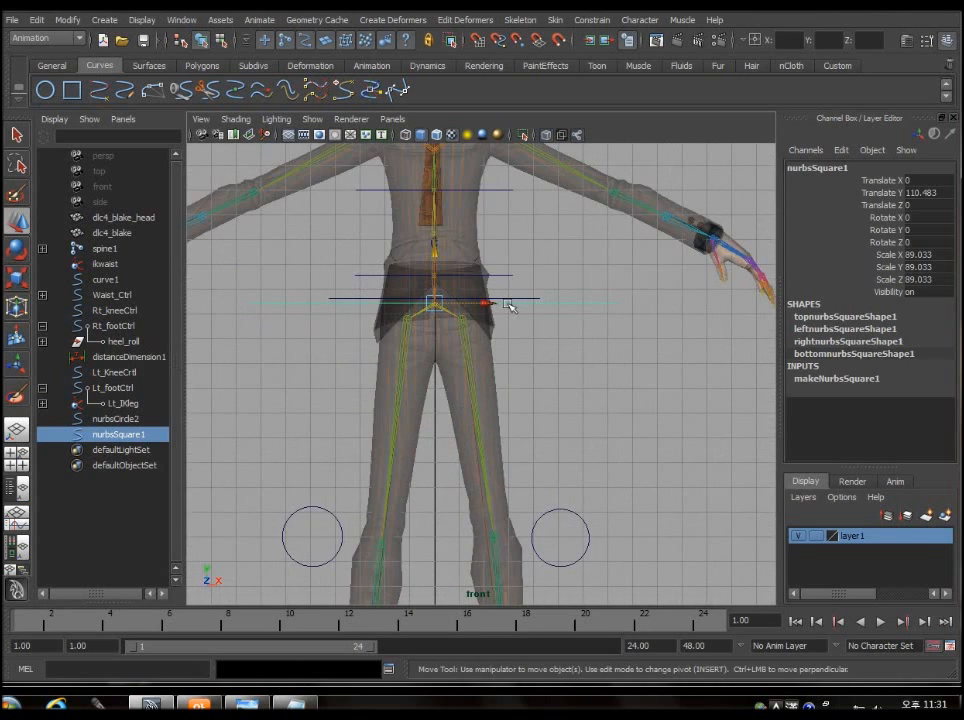
Snap nurbsSquare1 and nurbsCircle2 to the pelvis joint, at Translate Y 110.33 and Translate Z 2.09
{"action": "scroll", "coordinate": [428, 426], "scroll_direction": "up", "scroll_amount": 5}
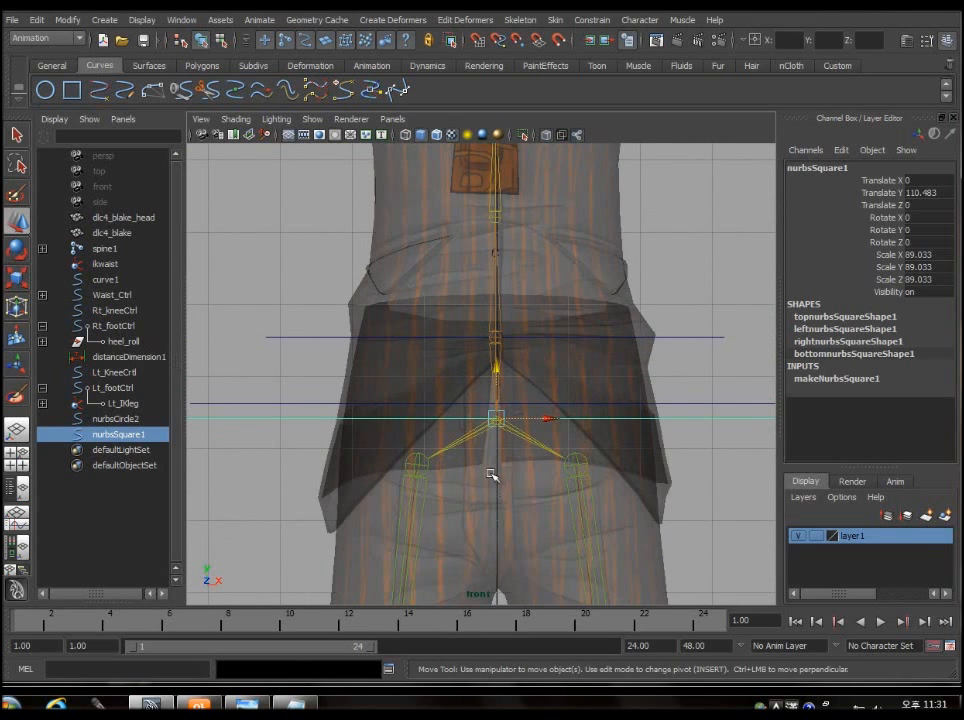
{"action": "left_click_drag", "start_coordinate": [491, 424], "coordinate": [497, 428]}
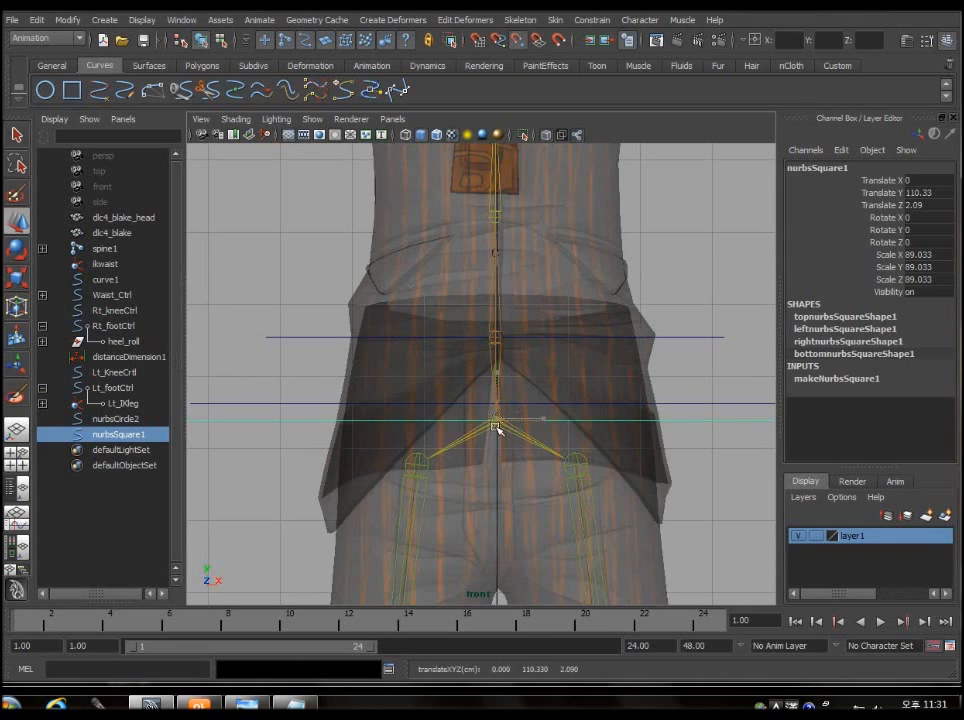
{"action": "left_click", "coordinate": [708, 410]}
{"action": "left_click", "coordinate": [708, 404]}
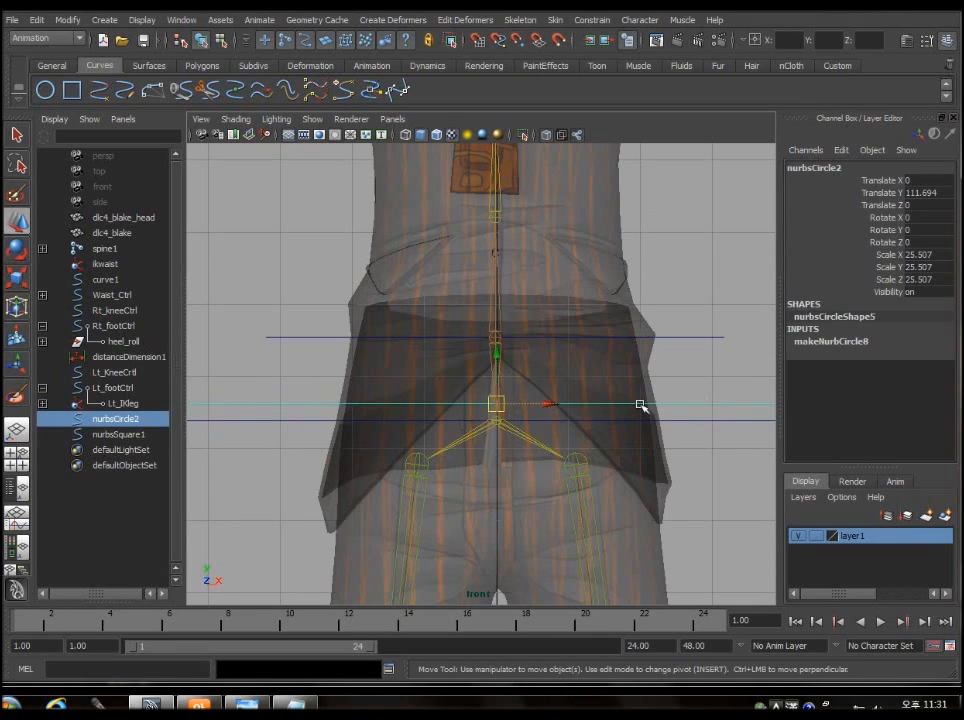
{"action": "mouse_move", "coordinate": [501, 409]}
{"action": "left_mouse_down"}
{"action": "mouse_move", "coordinate": [503, 421]}
{"action": "mouse_move", "coordinate": [516, 396]}
{"action": "mouse_move", "coordinate": [505, 385]}
{"action": "left_mouse_up"}
In the perspective view, scale nurbsSquare1 down uniformly to about 58.7 so it frames the hip circle more closely
{"action": "key", "text": "space"}
{"action": "left_click_drag", "start_coordinate": [508, 334], "coordinate": [607, 560], "text": "alt"}
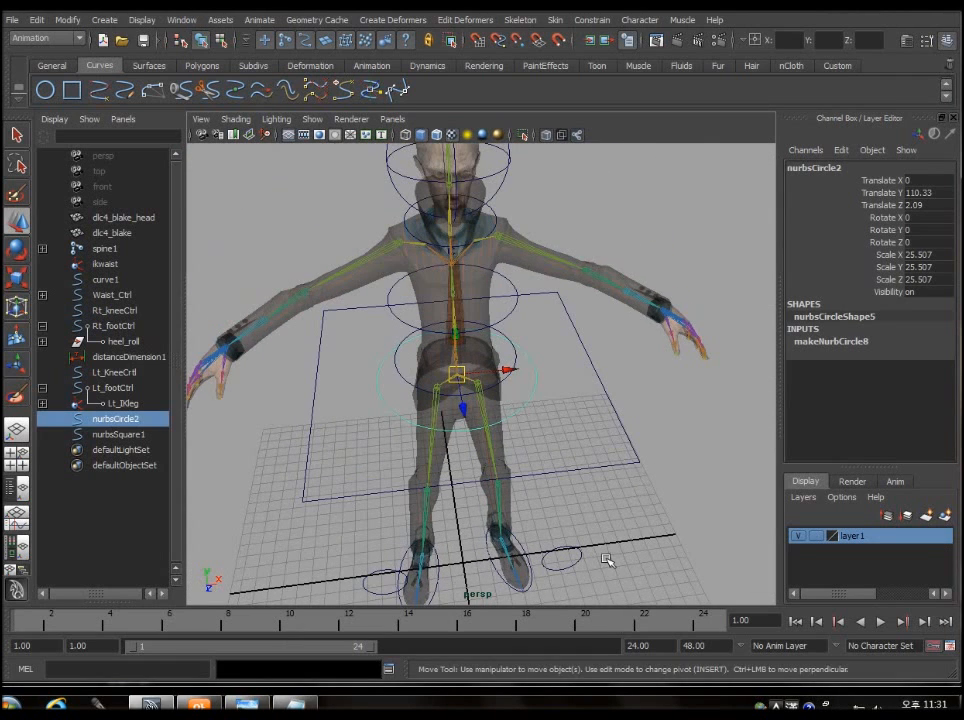
{"action": "left_click", "coordinate": [685, 507]}
{"action": "left_click_drag", "start_coordinate": [685, 507], "coordinate": [626, 469], "text": "alt"}
{"action": "left_click", "coordinate": [626, 469]}
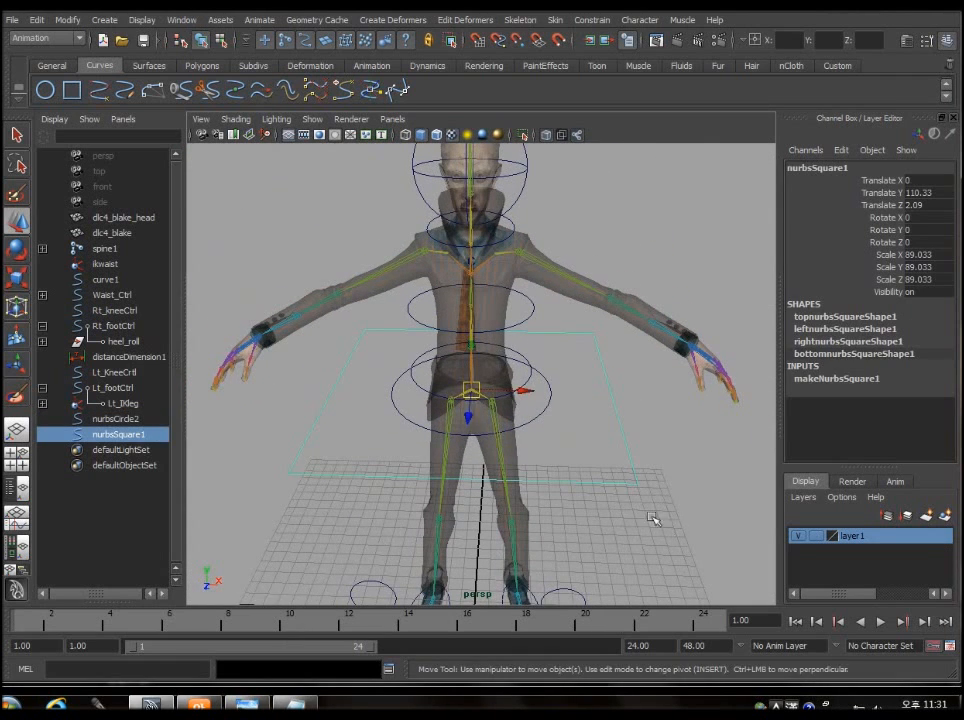
{"action": "key", "text": "r"}
{"action": "left_click_drag", "start_coordinate": [470, 395], "coordinate": [408, 170]}
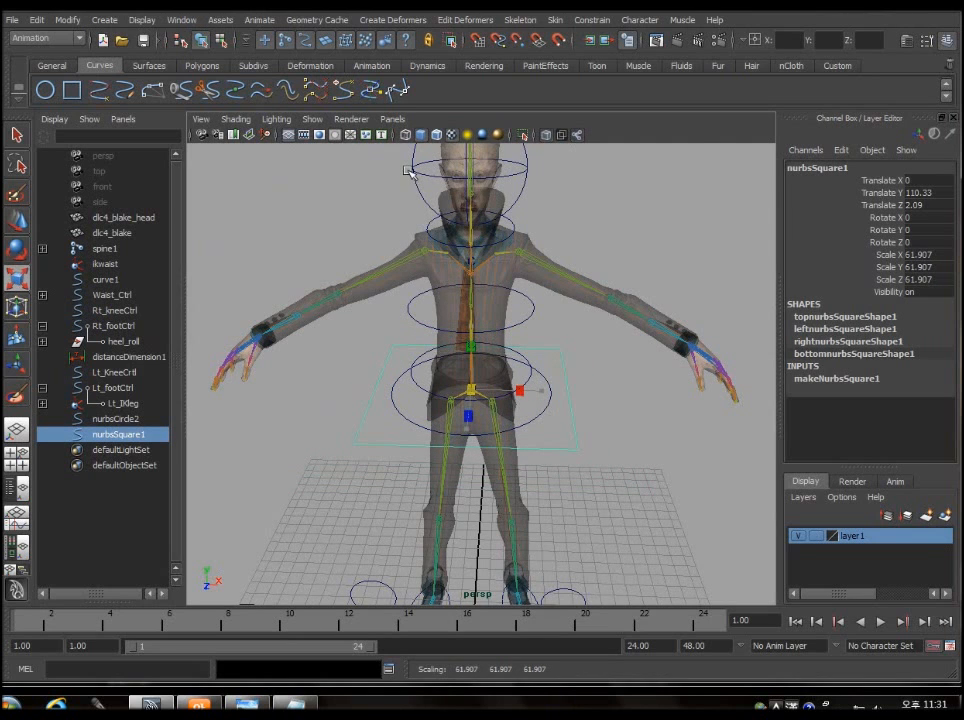
{"action": "left_click", "coordinate": [626, 491]}
{"action": "mouse_move", "coordinate": [626, 491]}
{"action": "left_mouse_down", "text": "alt"}
{"action": "mouse_move", "coordinate": [749, 469]}
{"action": "mouse_move", "coordinate": [814, 512]}
{"action": "mouse_move", "coordinate": [585, 458]}
{"action": "mouse_move", "coordinate": [437, 448]}
{"action": "mouse_move", "coordinate": [624, 428]}
{"action": "mouse_move", "coordinate": [629, 481]}
{"action": "mouse_move", "coordinate": [790, 484]}
{"action": "mouse_move", "coordinate": [628, 480]}
{"action": "left_mouse_up", "text": "alt"}
{"action": "scroll", "coordinate": [627, 480], "scroll_direction": "down", "scroll_amount": 5}
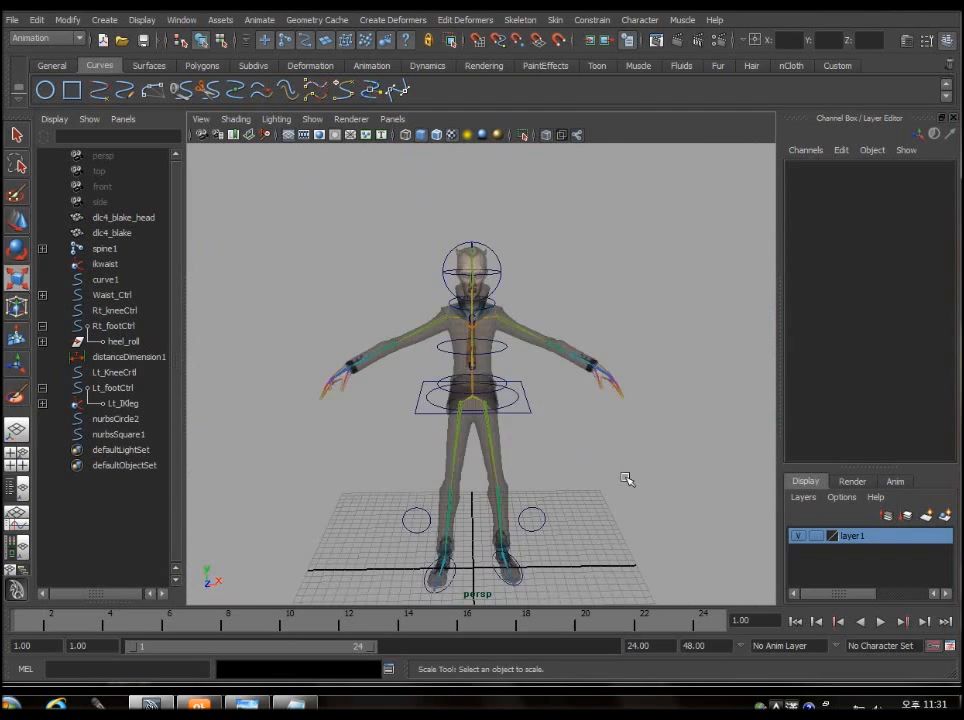
Try moving nurbsSquare1 away from the hips as a body control, and undo the move
{"action": "scroll", "coordinate": [626, 481], "scroll_direction": "up", "scroll_amount": 6}
{"action": "mouse_move", "coordinate": [592, 533]}
{"action": "left_mouse_down", "text": "alt"}
{"action": "mouse_move", "coordinate": [615, 514]}
{"action": "mouse_move", "coordinate": [598, 535]}
{"action": "left_mouse_up", "text": "alt"}
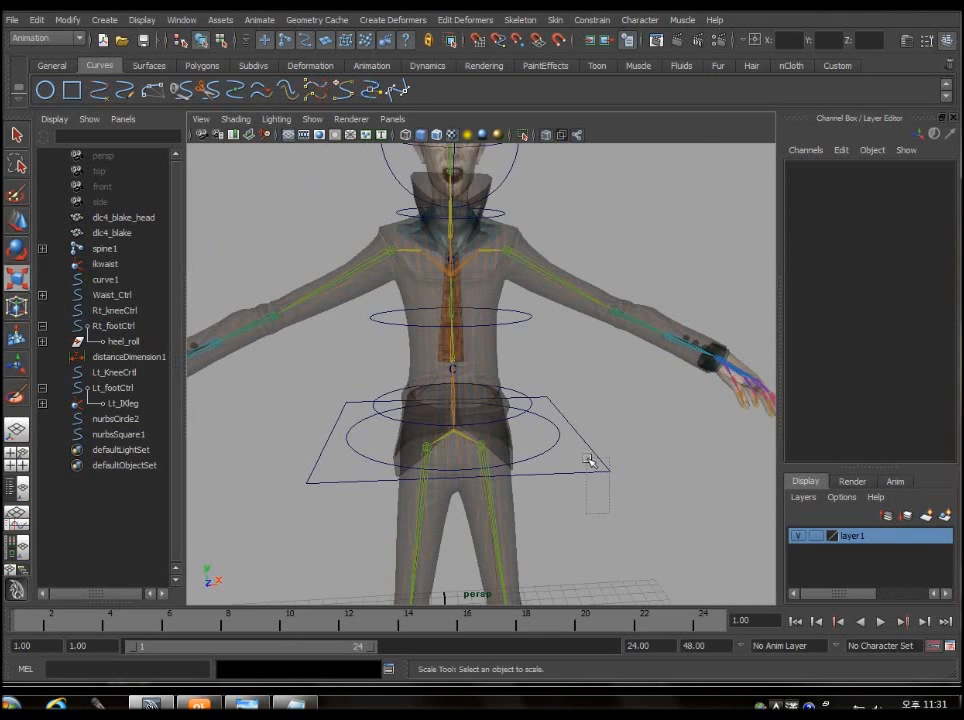
{"action": "left_click_drag", "start_coordinate": [588, 460], "coordinate": [615, 518]}
{"action": "key", "text": "f"}
{"action": "left_click", "coordinate": [613, 393]}
{"action": "left_click_drag", "start_coordinate": [613, 394], "coordinate": [638, 405], "text": "alt"}
{"action": "left_click", "coordinate": [704, 394]}
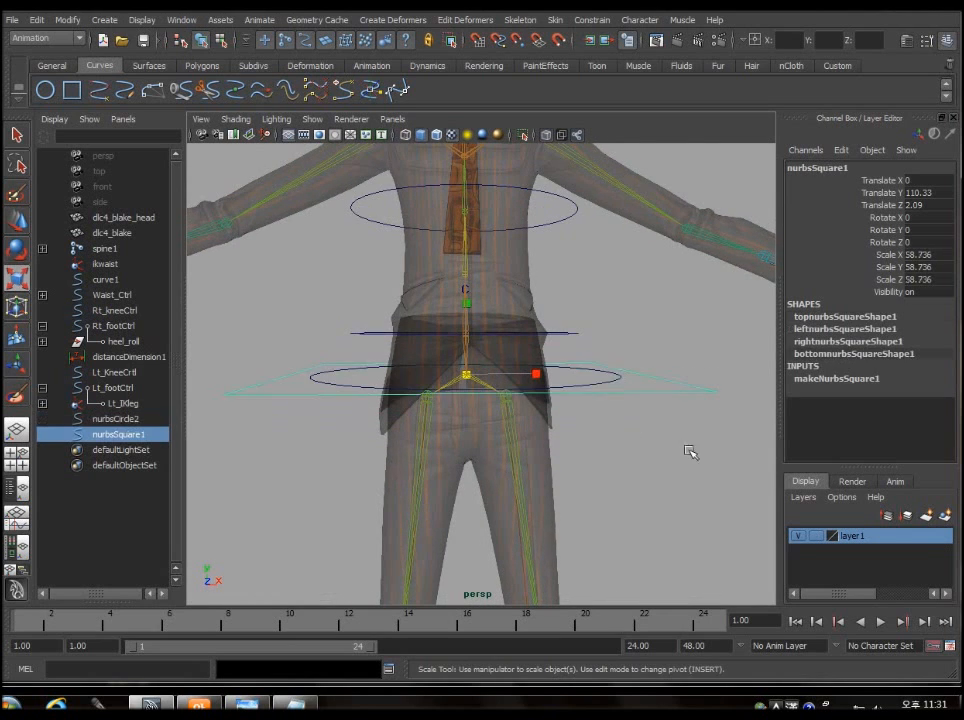
{"action": "scroll", "coordinate": [645, 468], "scroll_direction": "down", "scroll_amount": 3}
{"action": "key", "text": "w"}
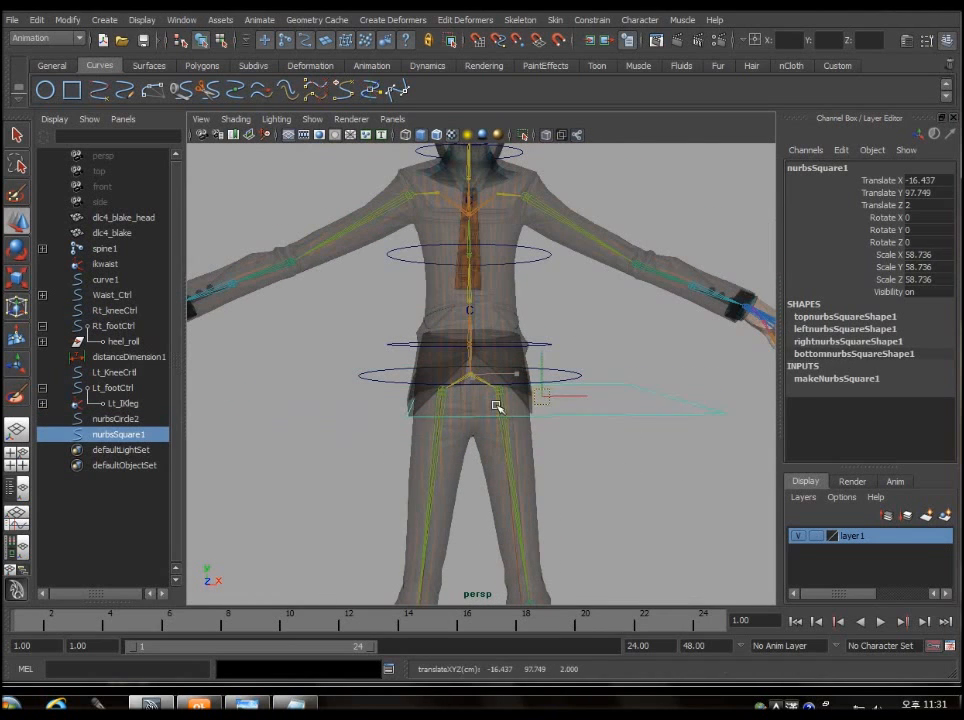
{"action": "key", "text": "ctrl+z"}
{"action": "left_click", "coordinate": [616, 412]}
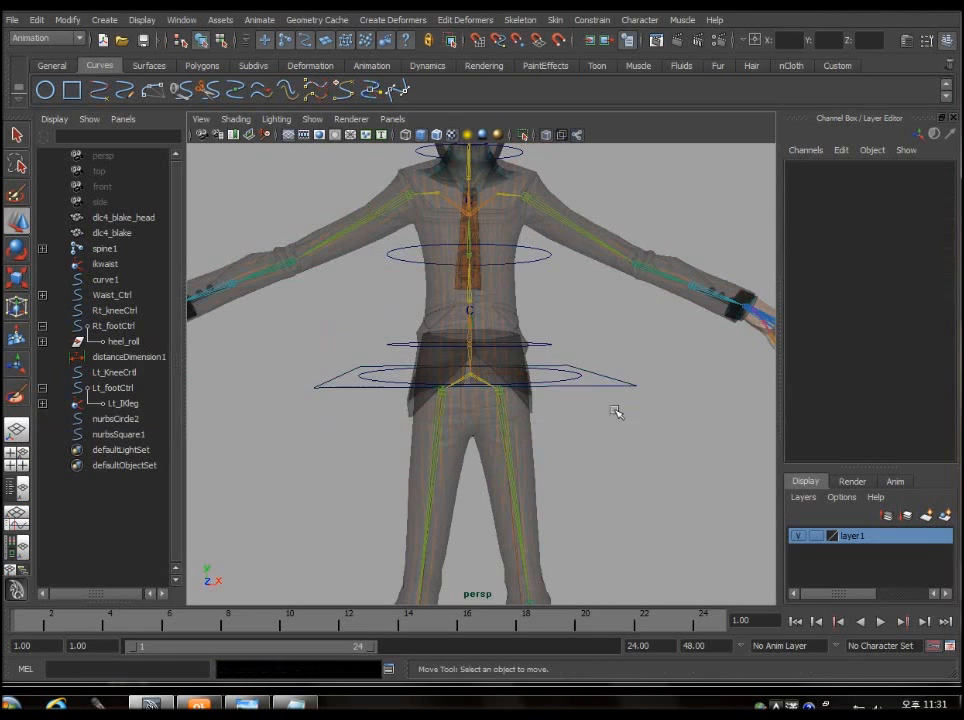
Try tilting nurbsCircle2 about the Z axis as a hip control, and undo the rotation
{"action": "left_click", "coordinate": [568, 378]}
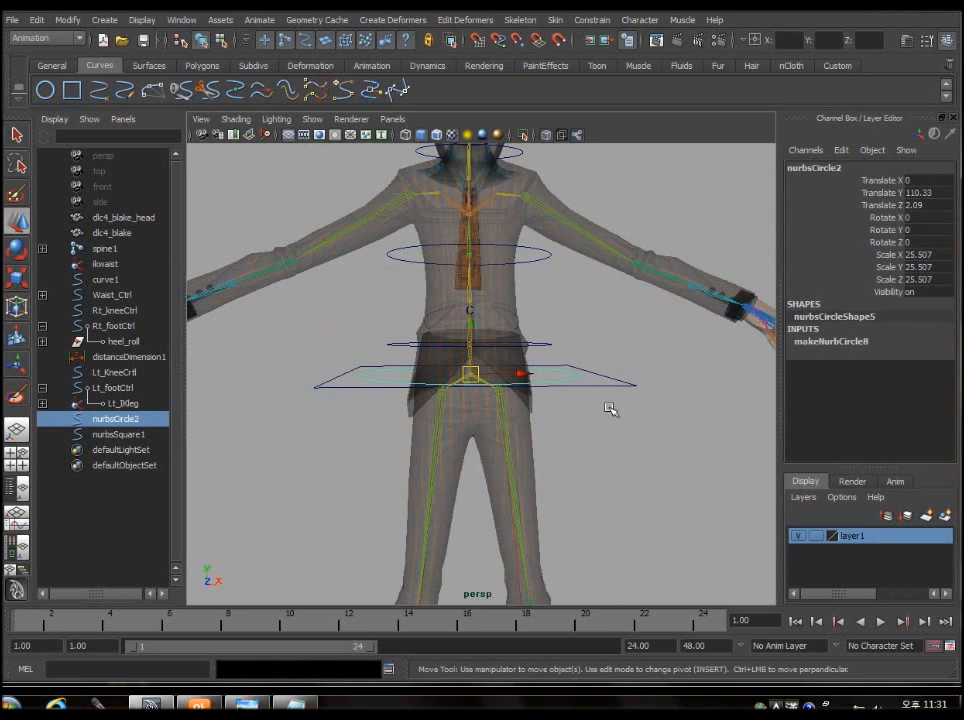
{"action": "left_click_drag", "start_coordinate": [609, 410], "coordinate": [582, 404], "text": "alt"}
{"action": "key", "text": "e"}
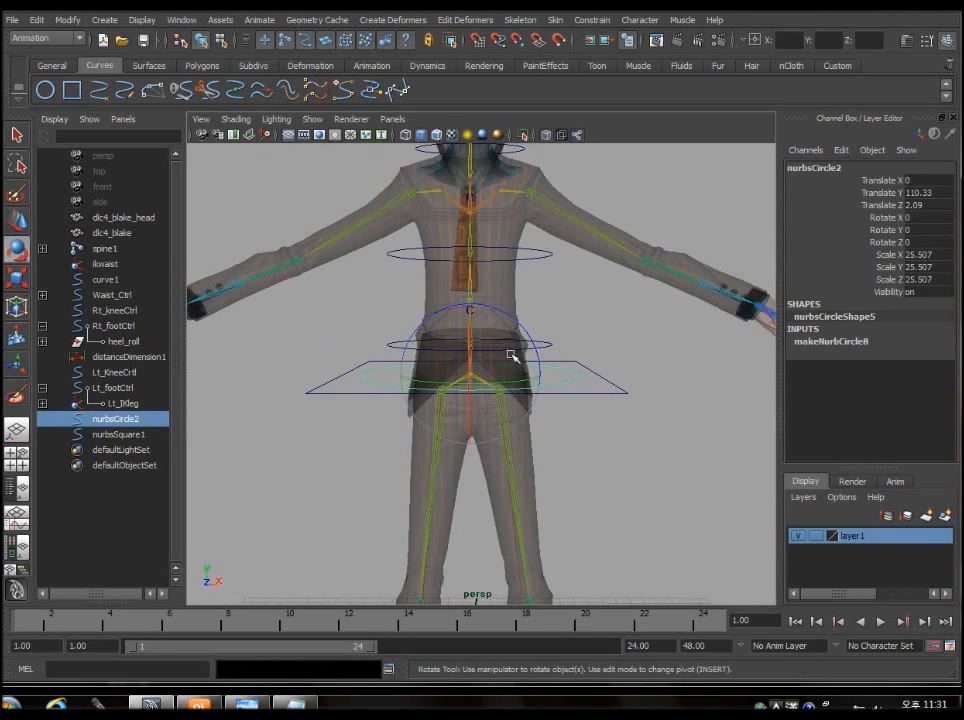
{"action": "left_click_drag", "start_coordinate": [534, 346], "coordinate": [444, 357]}
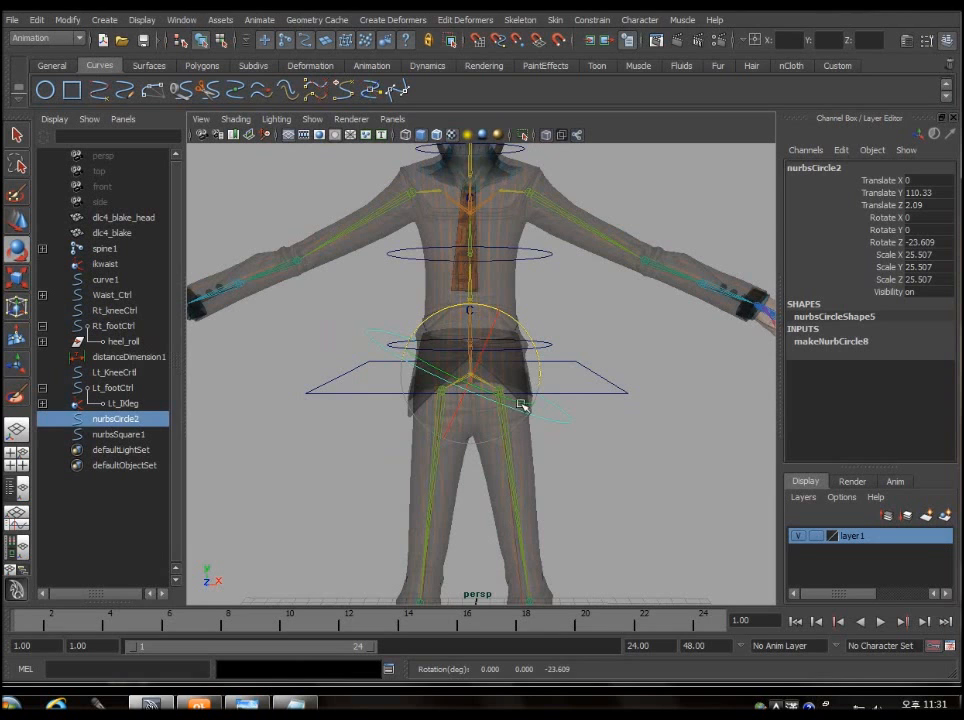
{"action": "key", "text": "ctrl+z"}
{"action": "left_click", "coordinate": [615, 445]}
{"action": "mouse_move", "coordinate": [615, 445]}
{"action": "left_mouse_down", "text": "alt"}
{"action": "mouse_move", "coordinate": [626, 527]}
{"action": "mouse_move", "coordinate": [619, 451]}
{"action": "left_mouse_up", "text": "alt"}
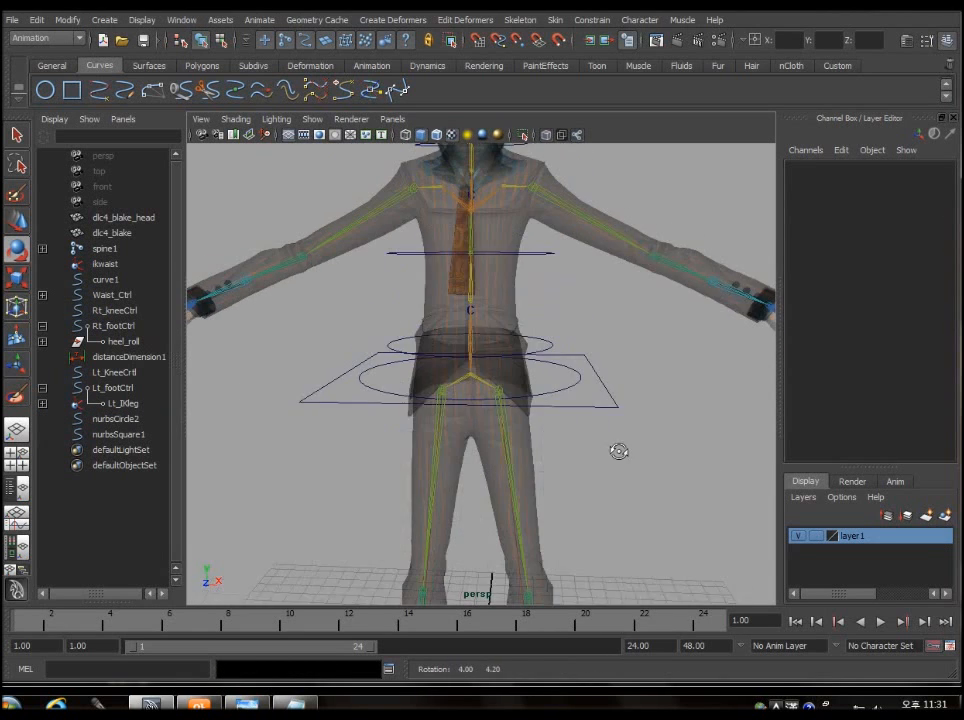
Constrain the pelvis joint under spine1 to nurbsCircle2, using the circle as the driver
{"action": "scroll", "coordinate": [611, 446], "scroll_direction": "up", "scroll_amount": 3}
{"action": "left_click_drag", "start_coordinate": [676, 440], "coordinate": [651, 435]}
{"action": "left_click", "coordinate": [695, 432]}
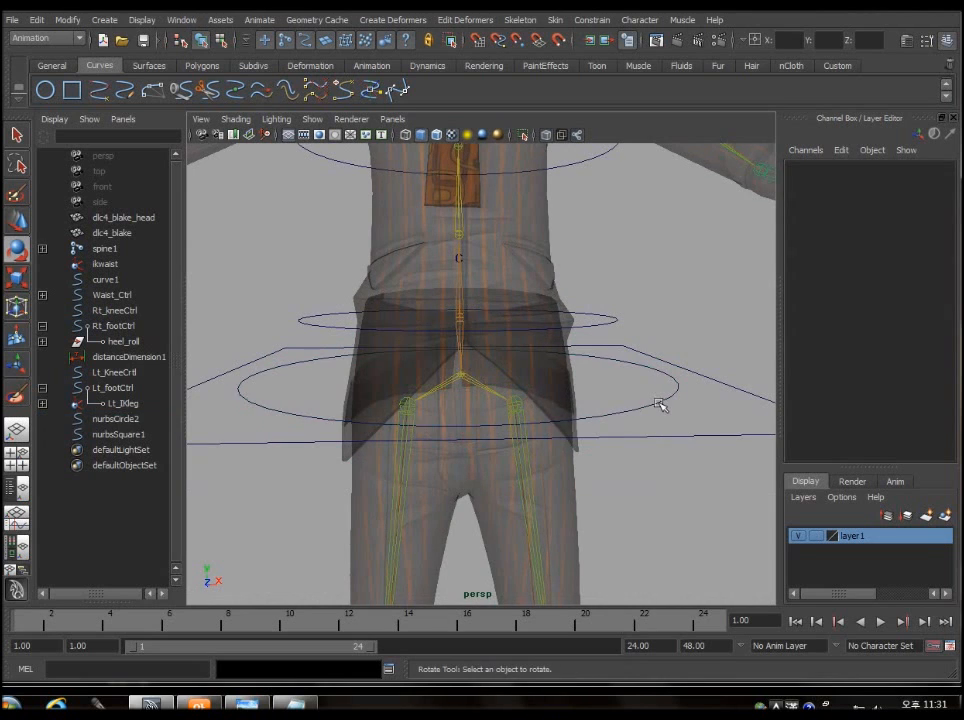
{"action": "left_click_drag", "start_coordinate": [695, 441], "coordinate": [725, 479]}
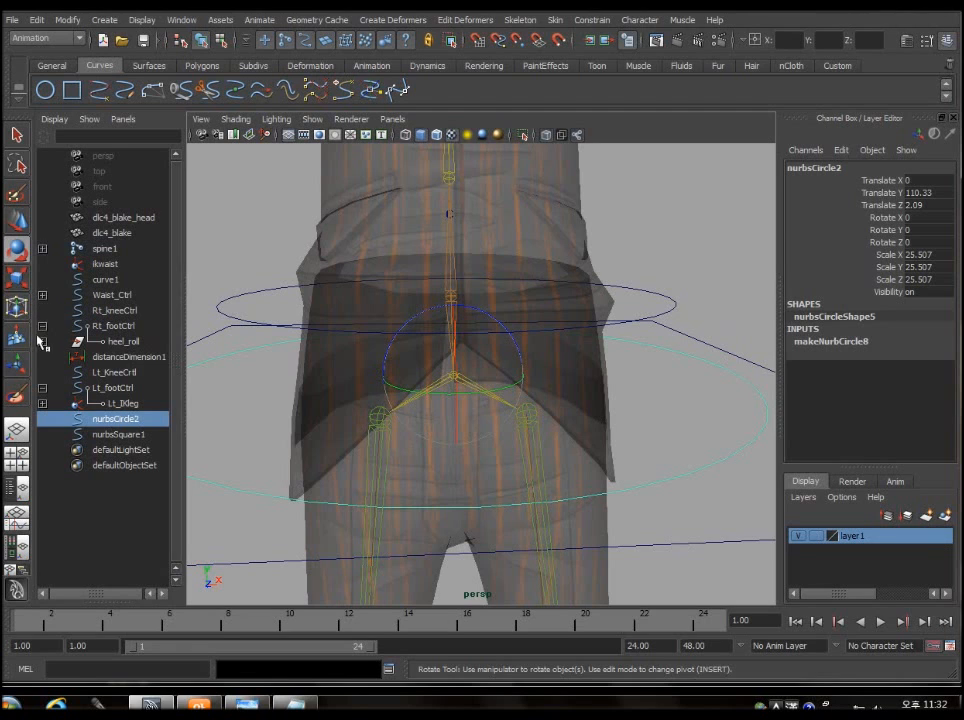
{"action": "left_click", "coordinate": [42, 249]}
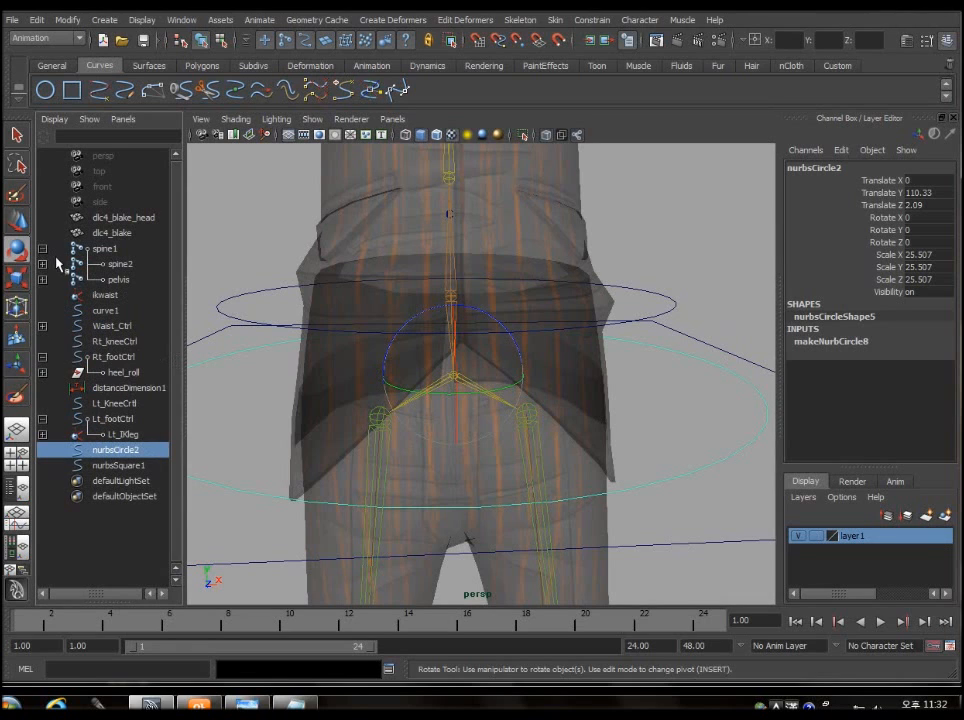
{"action": "left_click", "coordinate": [118, 280], "text": "ctrl"}
{"action": "scroll", "coordinate": [628, 502], "scroll_direction": "down", "scroll_amount": 2}
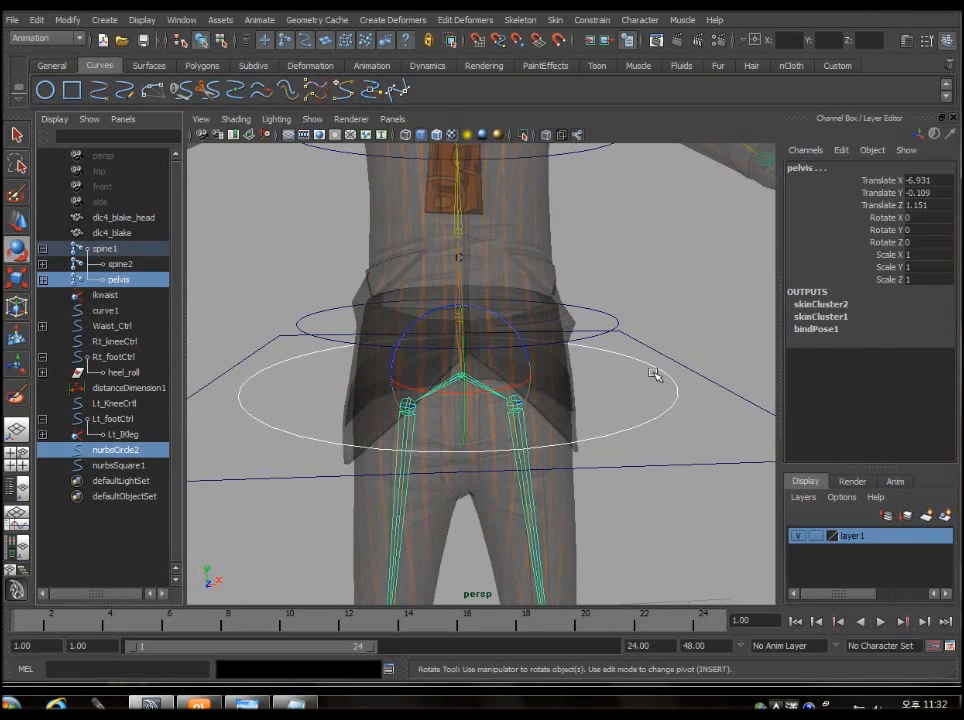
{"action": "key", "text": "space"}
{"action": "left_click_drag", "start_coordinate": [816, 347], "coordinate": [840, 404]}
Rotate nurbsCircle2 about the Z axis to test how it drives the pelvis and legs, undoing the trial rotations
{"action": "left_click", "coordinate": [656, 420]}
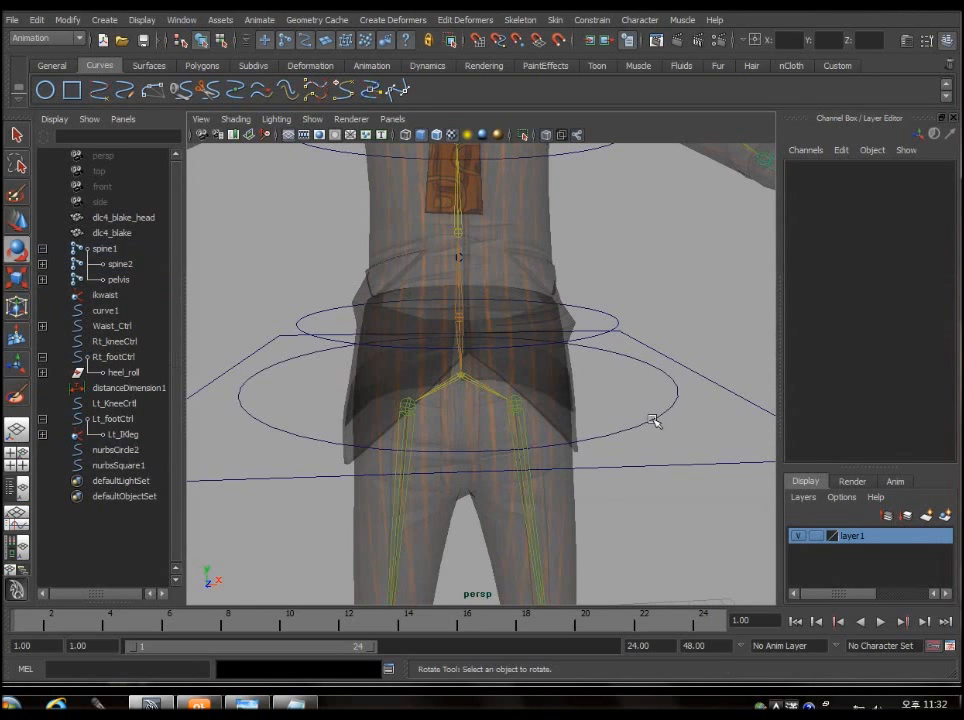
{"action": "left_click_drag", "start_coordinate": [512, 324], "coordinate": [560, 360]}
{"action": "key", "text": "ctrl+z"}
{"action": "key", "text": "ctrl+z"}
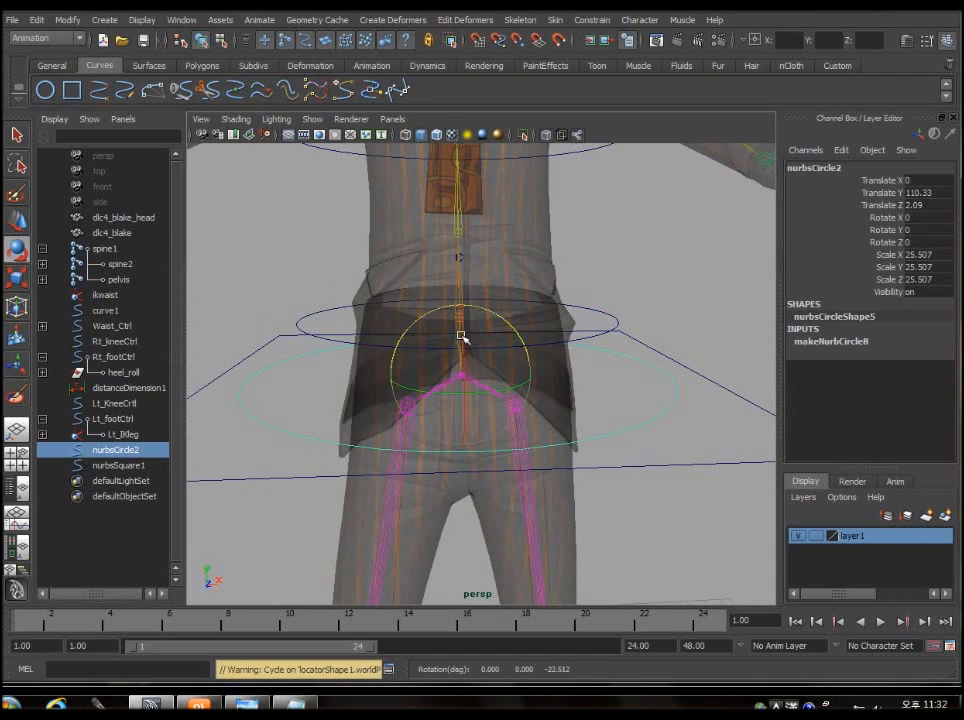
{"action": "left_click_drag", "start_coordinate": [466, 353], "coordinate": [525, 430]}
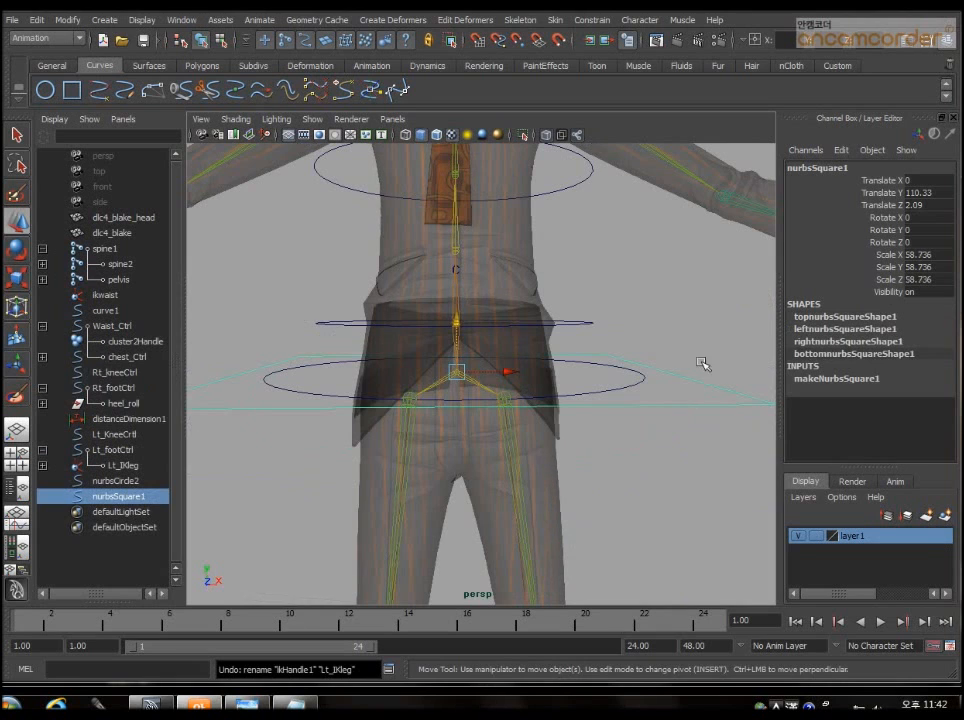
Examine the hip square, hip circle and waist control around the character's pelvis from several distances and angles
{"action": "scroll", "coordinate": [716, 468], "scroll_direction": "up", "scroll_amount": 4}
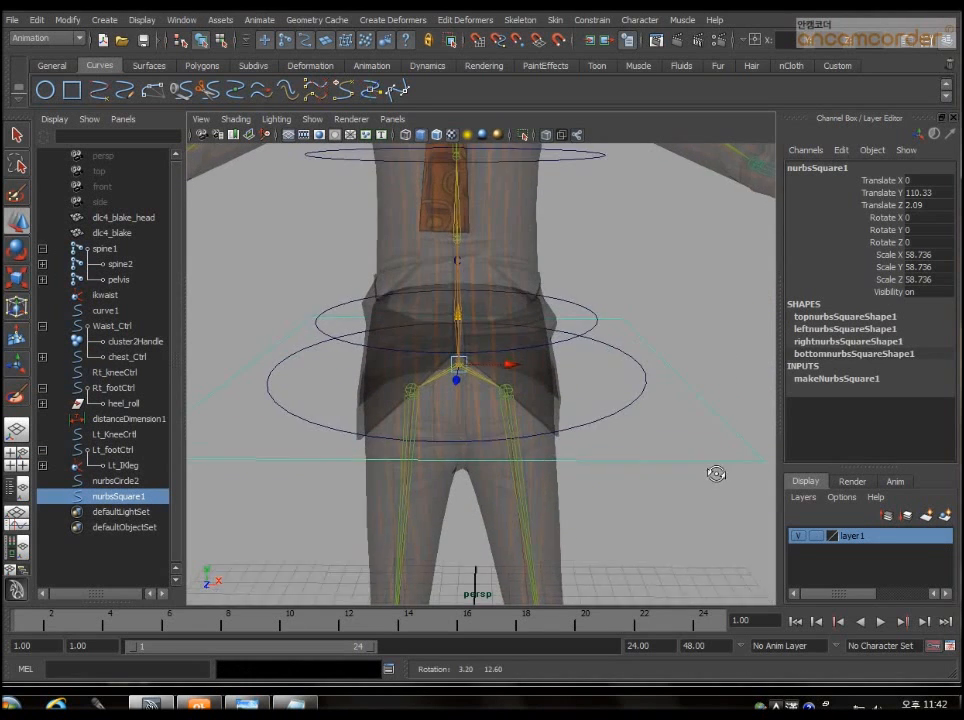
{"action": "scroll", "coordinate": [705, 466], "scroll_direction": "down", "scroll_amount": 2}
{"action": "scroll", "coordinate": [700, 463], "scroll_direction": "up", "scroll_amount": 3}
{"action": "scroll", "coordinate": [700, 463], "scroll_direction": "down", "scroll_amount": 5}
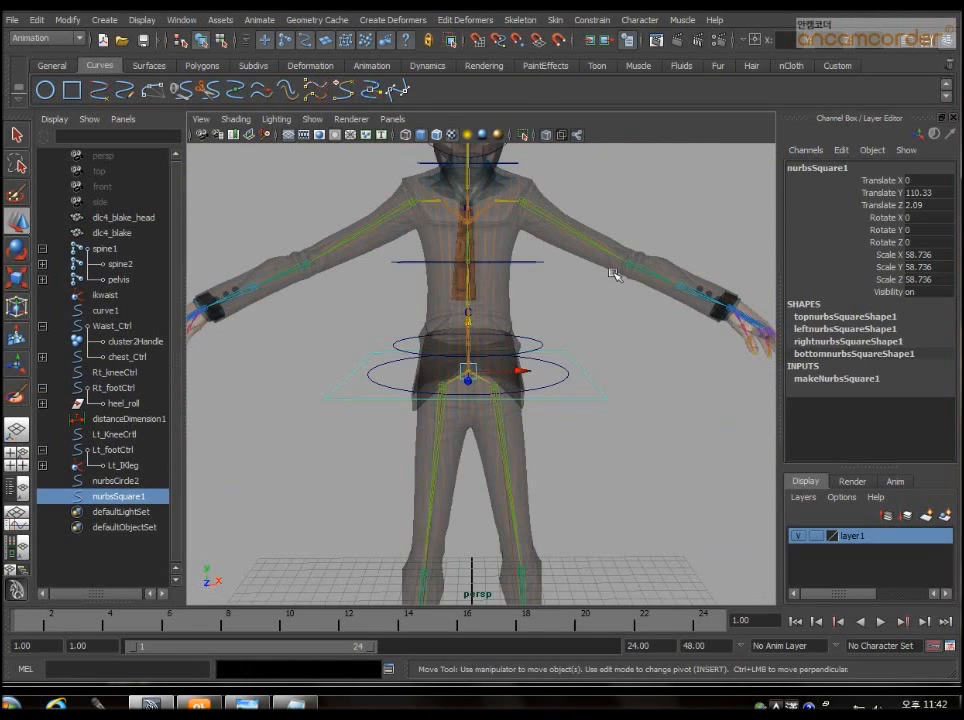
{"action": "scroll", "coordinate": [628, 334], "scroll_direction": "down", "scroll_amount": 2}
{"action": "scroll", "coordinate": [618, 495], "scroll_direction": "up", "scroll_amount": 4}
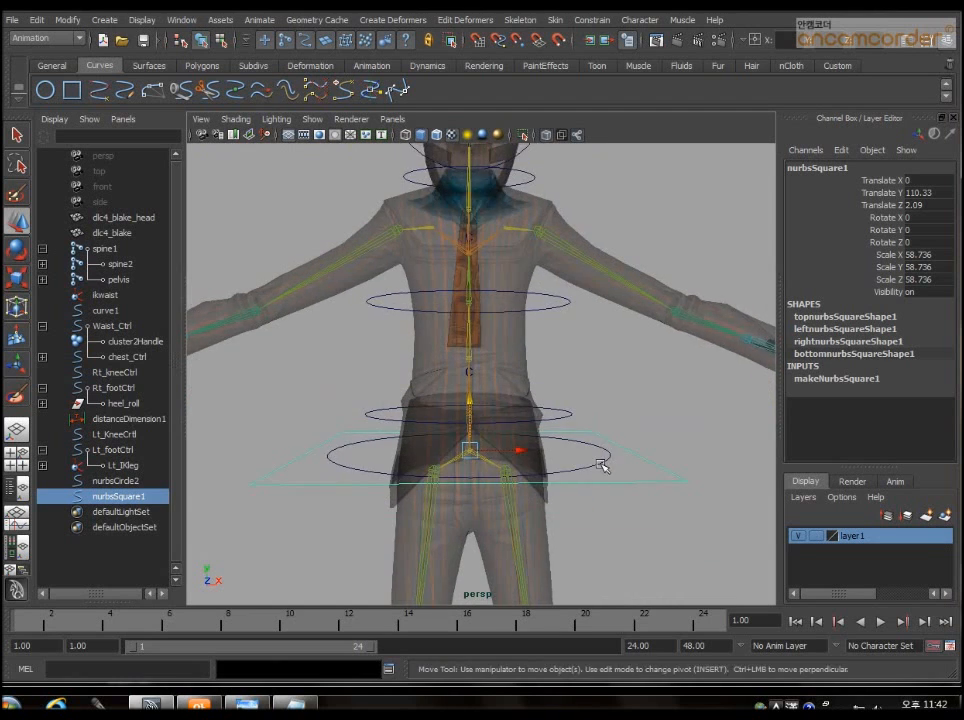
{"action": "scroll", "coordinate": [603, 466], "scroll_direction": "up", "scroll_amount": 3}
{"action": "left_click_drag", "start_coordinate": [447, 317], "coordinate": [452, 327], "text": "alt"}
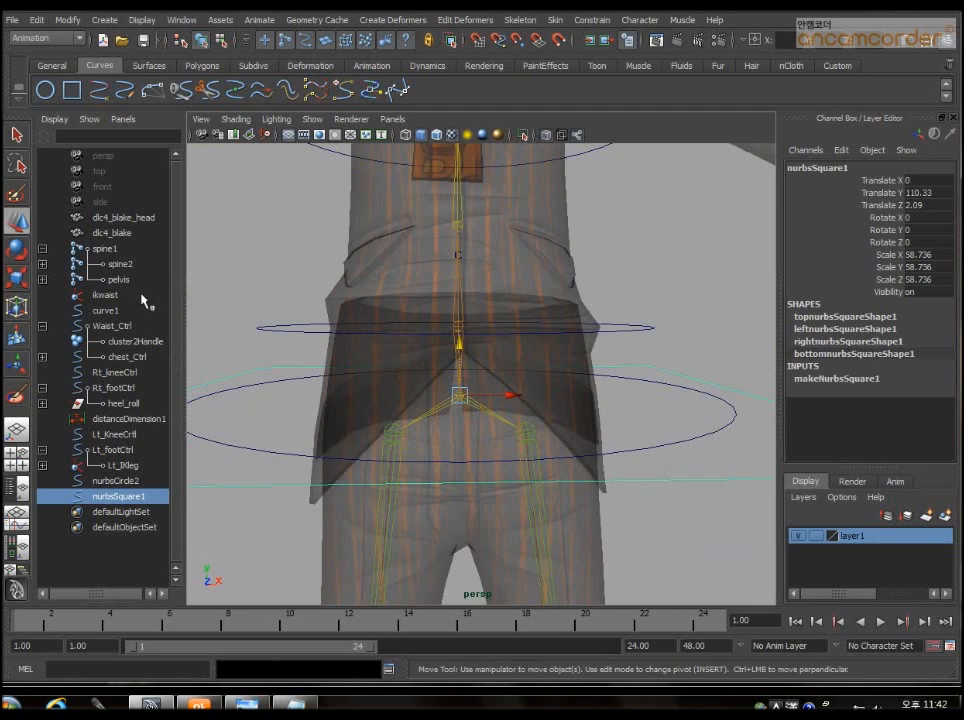
Select the spine1 joint and the cluster2Handle in turn to inspect how they sit around the waist
{"action": "left_click", "coordinate": [104, 248]}
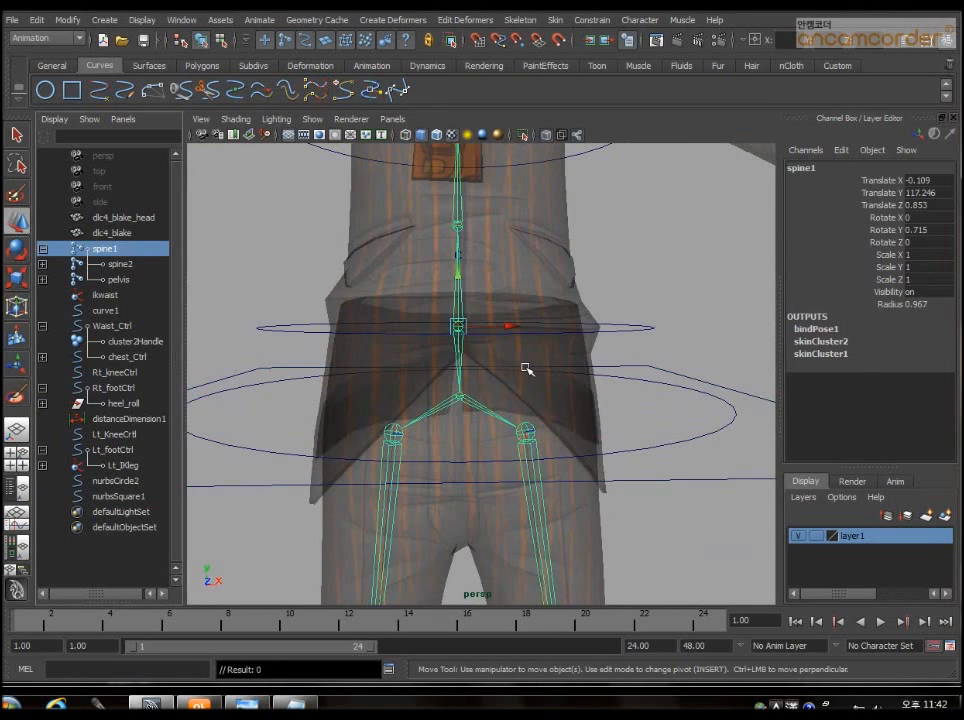
{"action": "middle_click_drag", "start_coordinate": [560, 254], "coordinate": [575, 418], "text": "alt"}
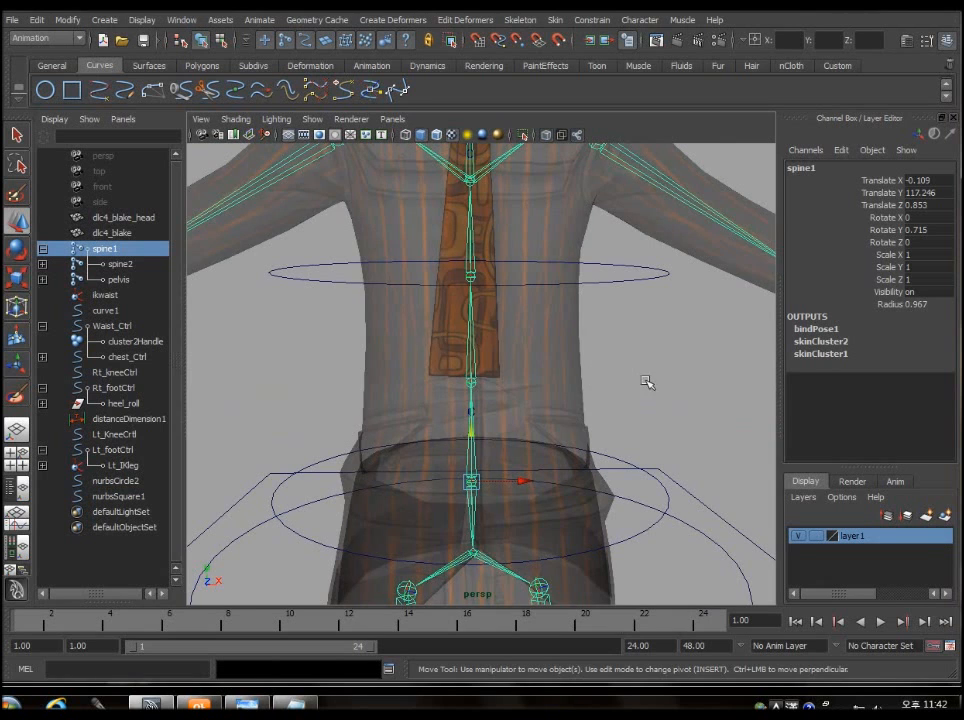
{"action": "mouse_move", "coordinate": [645, 381]}
{"action": "left_mouse_down", "text": "alt"}
{"action": "mouse_move", "coordinate": [402, 387]}
{"action": "mouse_move", "coordinate": [516, 368]}
{"action": "mouse_move", "coordinate": [639, 387]}
{"action": "left_mouse_up", "text": "alt"}
{"action": "middle_click_drag", "start_coordinate": [639, 387], "coordinate": [624, 393], "text": "alt"}
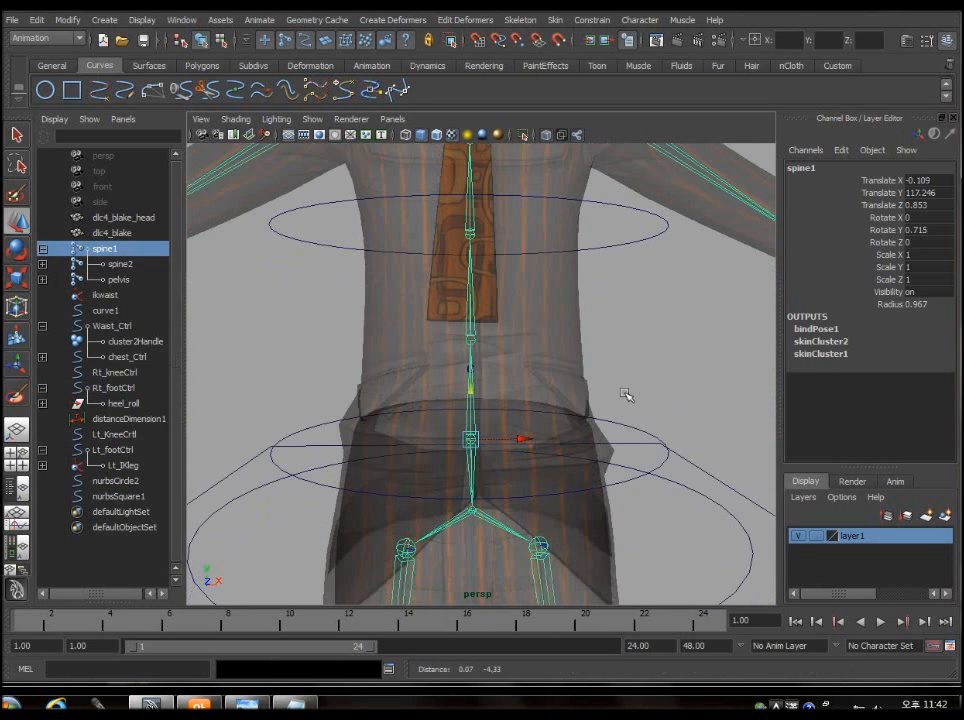
{"action": "key", "text": "f"}
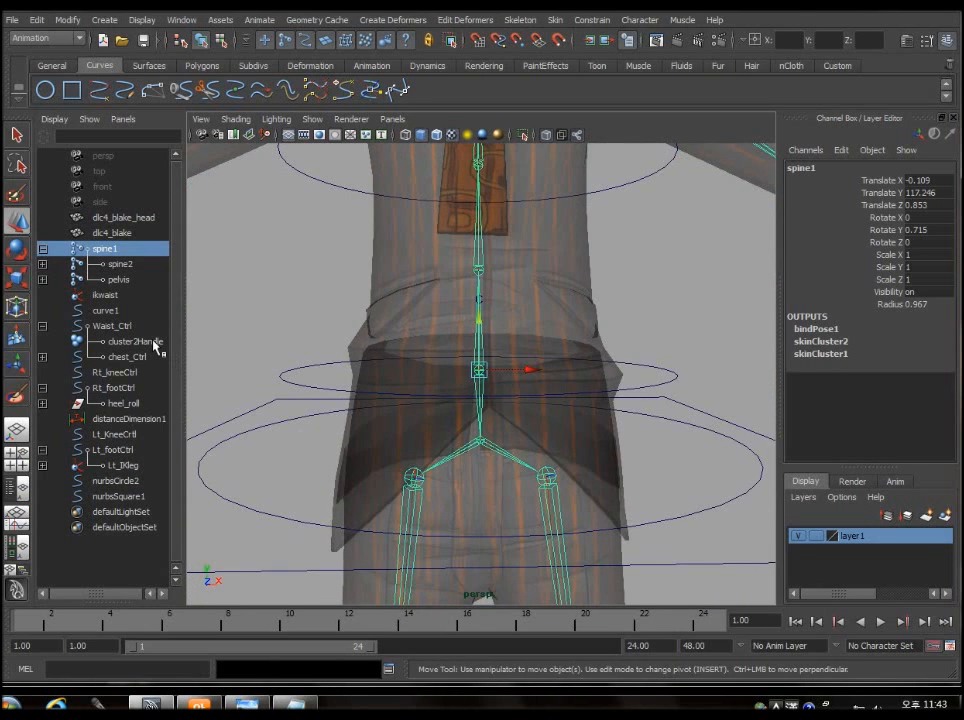
{"action": "left_click", "coordinate": [154, 342]}
{"action": "left_click_drag", "start_coordinate": [521, 363], "coordinate": [265, 350], "text": "alt"}
{"action": "key", "text": "ctrl+z"}
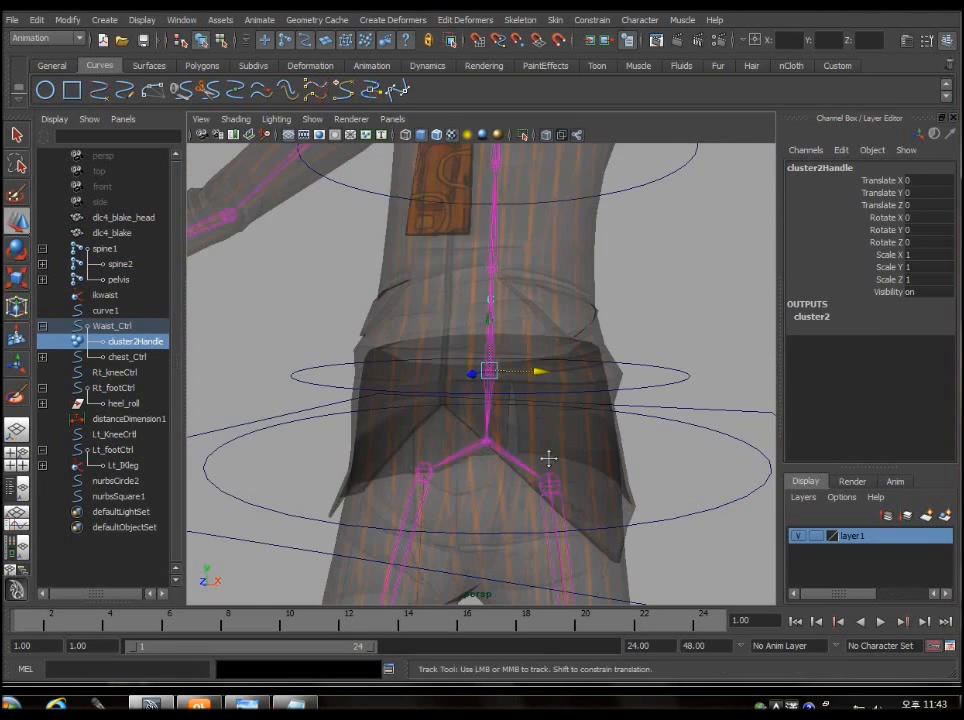
{"action": "middle_click_drag", "start_coordinate": [549, 459], "coordinate": [547, 345], "text": "alt"}
{"action": "left_click_drag", "start_coordinate": [568, 392], "coordinate": [656, 436], "text": "alt"}
{"action": "middle_click_drag", "start_coordinate": [675, 436], "coordinate": [626, 463], "text": "alt"}
{"action": "scroll", "coordinate": [632, 445], "scroll_direction": "down", "scroll_amount": 6}
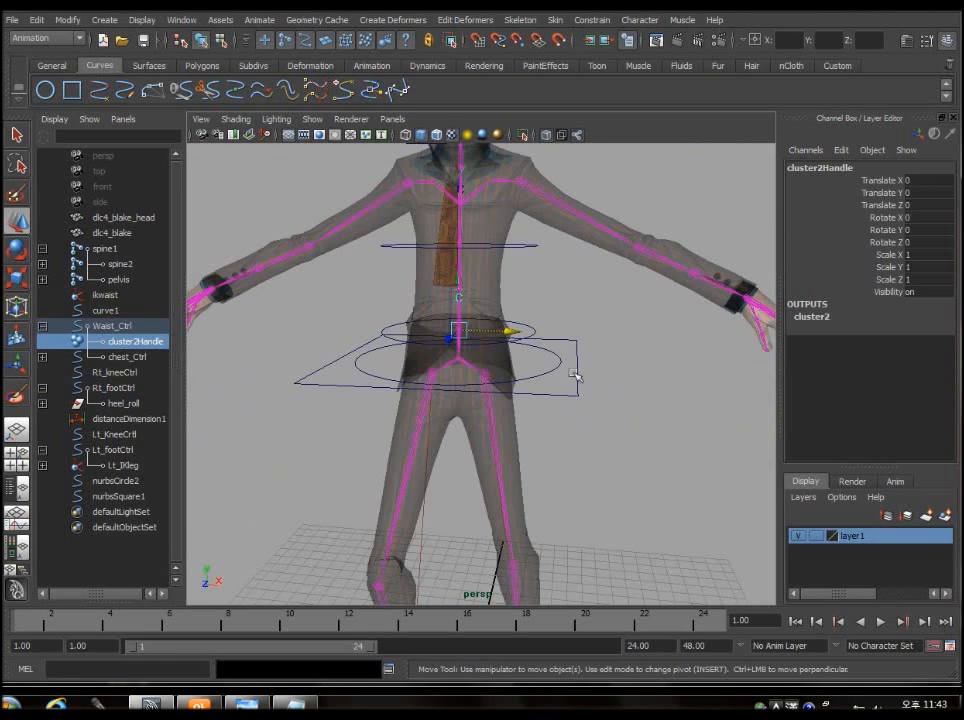
Freeze the transformations of nurbsSquare1
{"action": "left_click", "coordinate": [576, 375]}
{"action": "scroll", "coordinate": [605, 433], "scroll_direction": "up", "scroll_amount": 5}
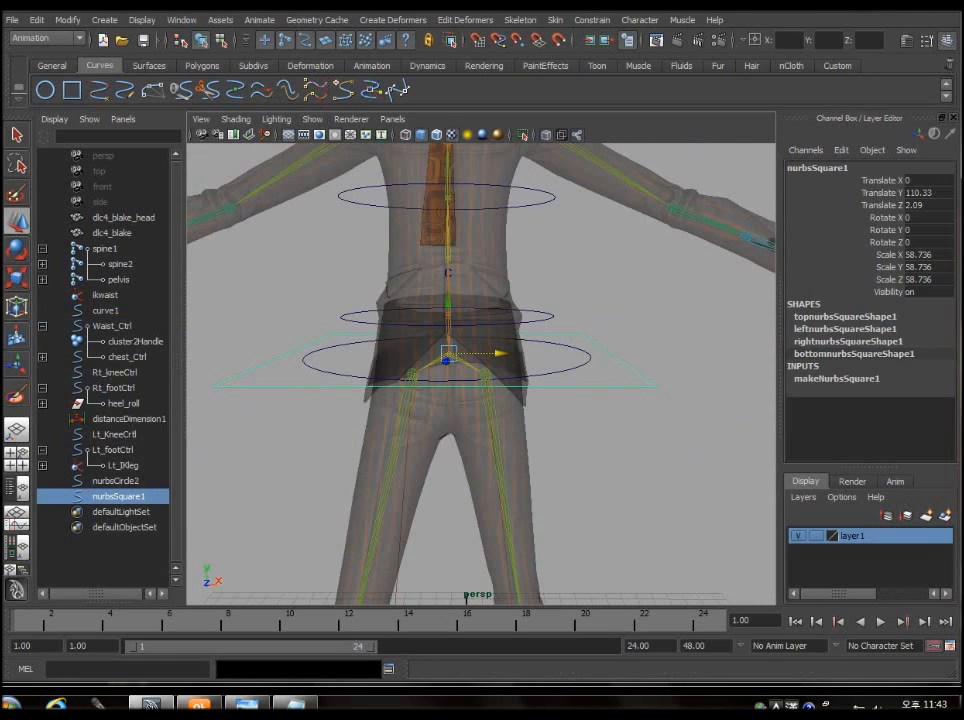
{"action": "left_click", "coordinate": [68, 19]}
{"action": "left_click", "coordinate": [110, 73]}
{"action": "scroll", "coordinate": [480, 366], "scroll_direction": "up", "scroll_amount": 5}
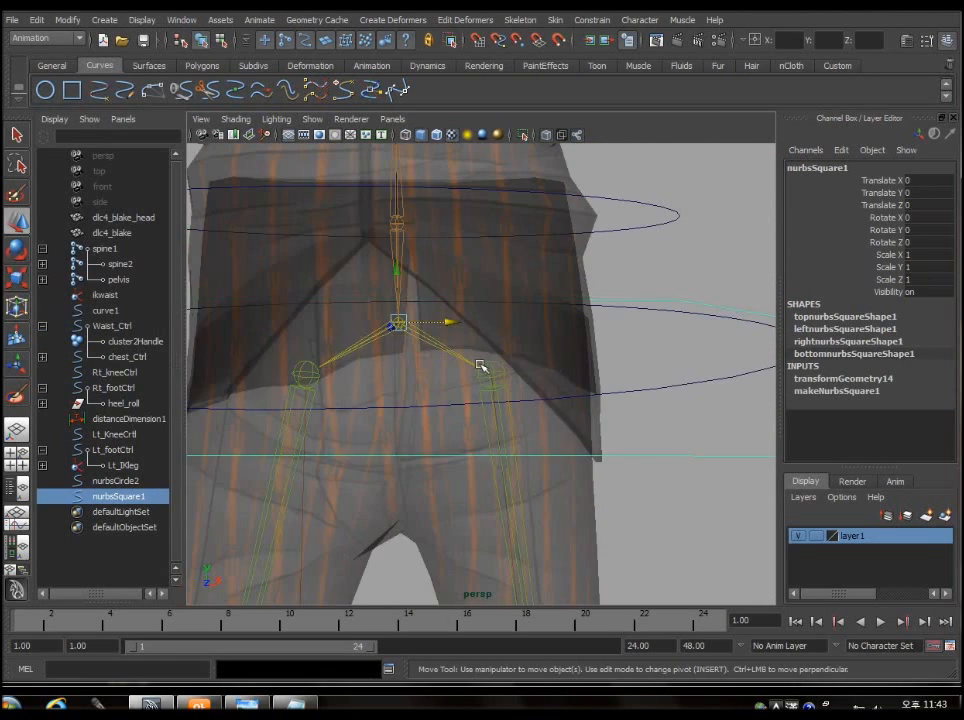
{"action": "scroll", "coordinate": [481, 366], "scroll_direction": "down", "scroll_amount": 5}
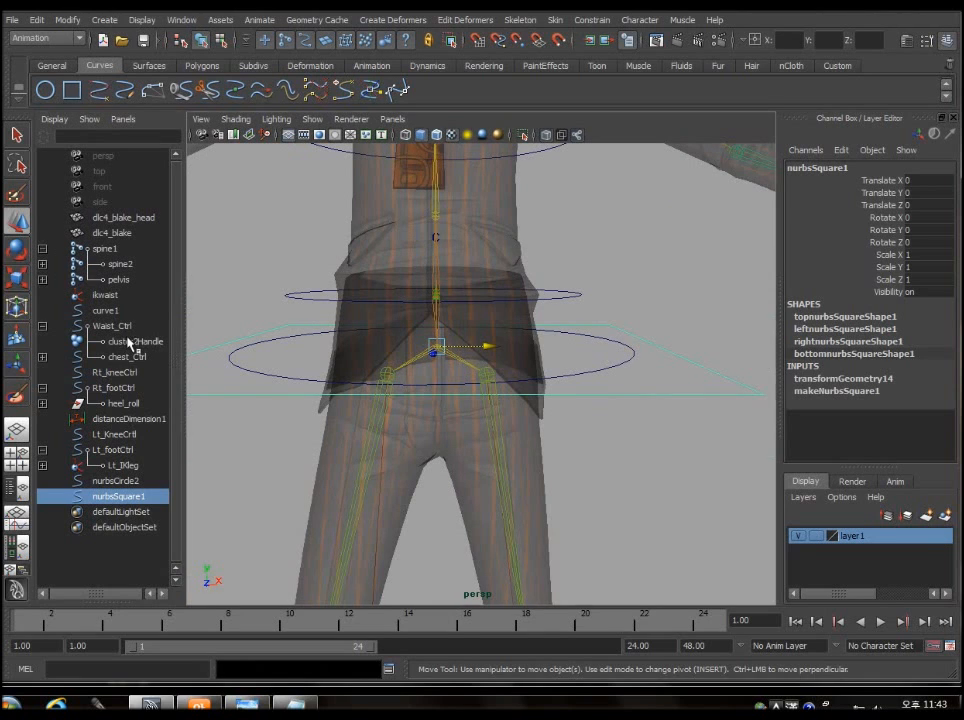
Try to point-constrain cluster2Handle to nurbsSquare1 with Maintain offset enabled
{"action": "left_click", "coordinate": [128, 341], "text": "ctrl"}
{"action": "key", "text": "space"}
{"action": "left_click", "coordinate": [753, 299]}
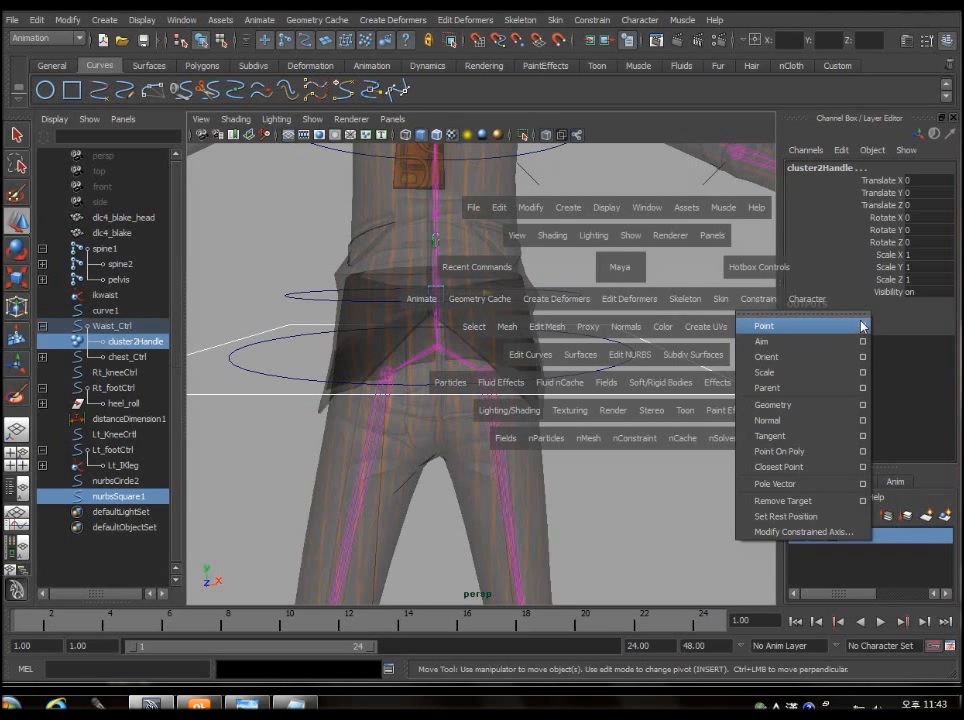
{"action": "left_click", "coordinate": [863, 326]}
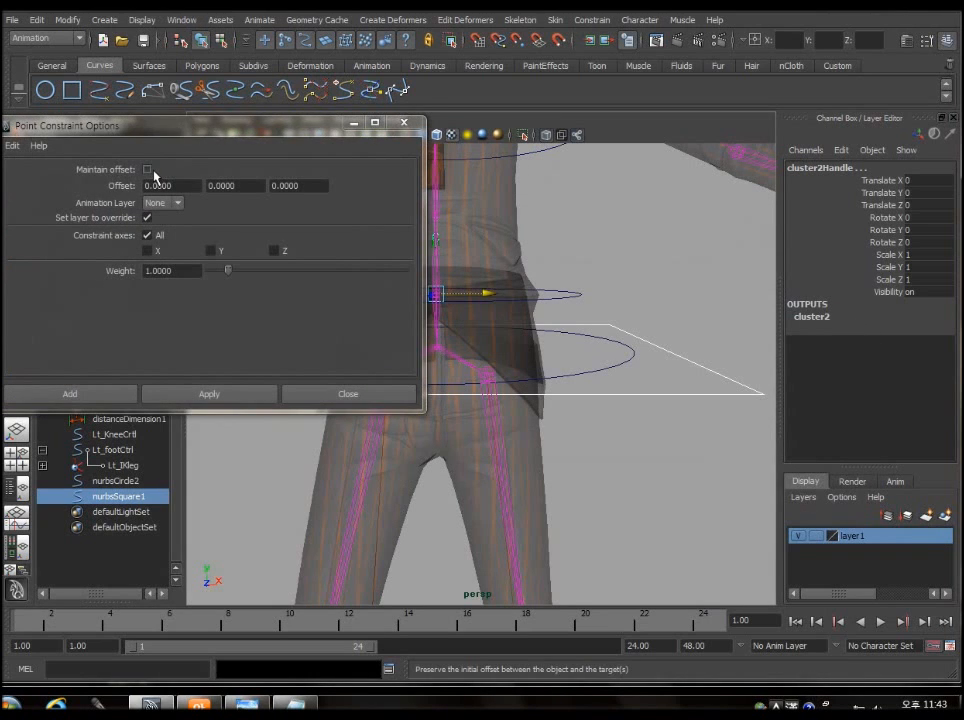
{"action": "left_click", "coordinate": [250, 399]}
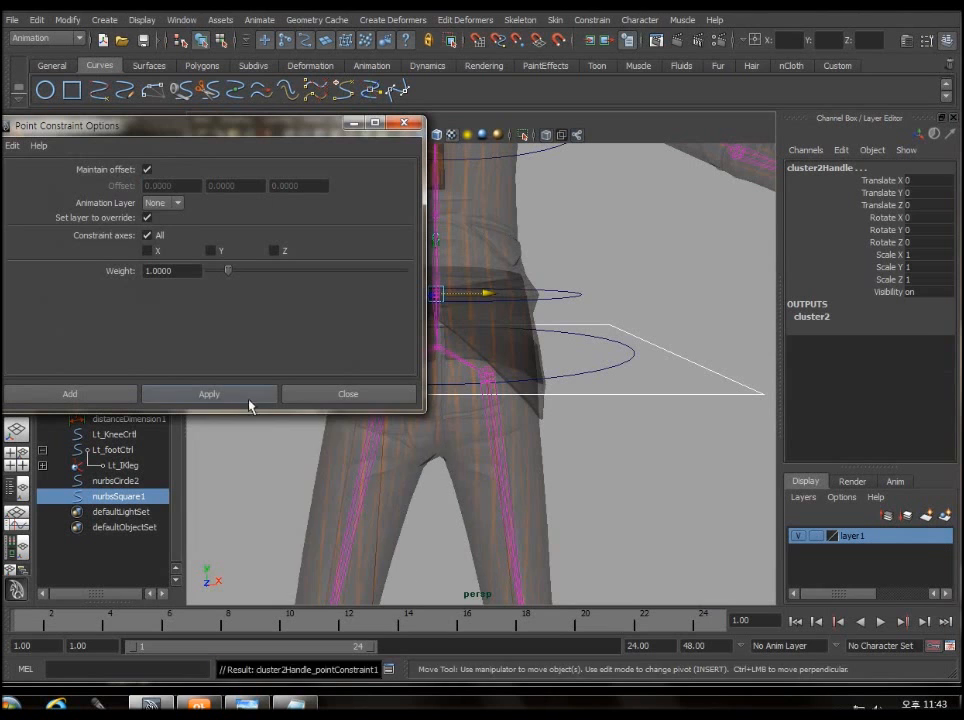
{"action": "left_click", "coordinate": [380, 389]}
Rotate cluster2Handle together with nurbsSquare1 to test the constraint, and undo back to before the point constraint
{"action": "left_click_drag", "start_coordinate": [436, 295], "coordinate": [600, 360]}
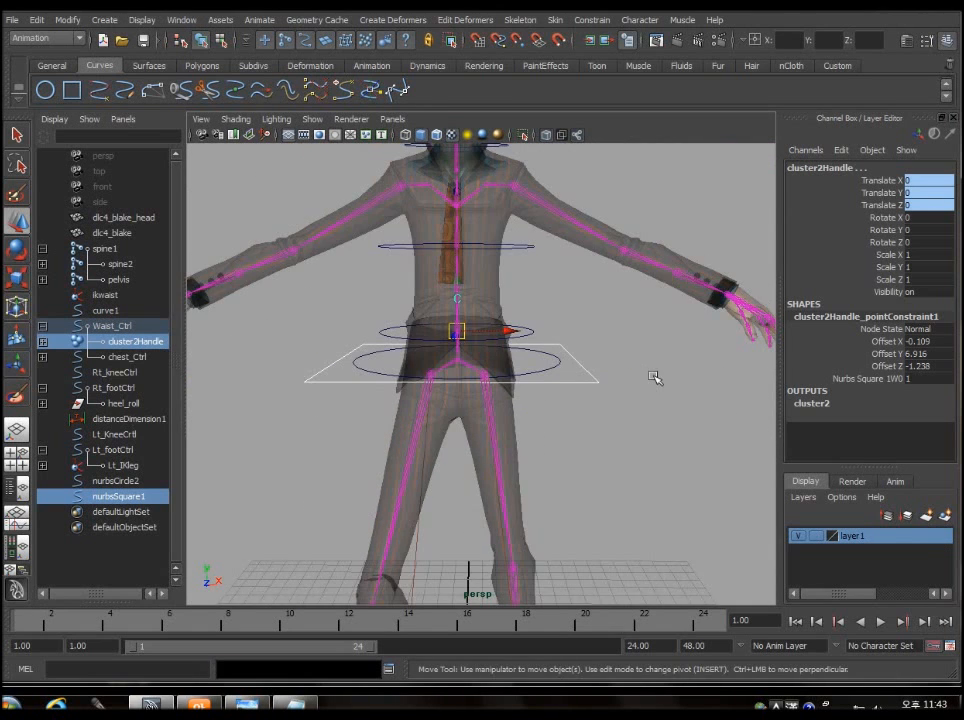
{"action": "left_click_drag", "start_coordinate": [655, 377], "coordinate": [622, 377]}
{"action": "key", "text": "e"}
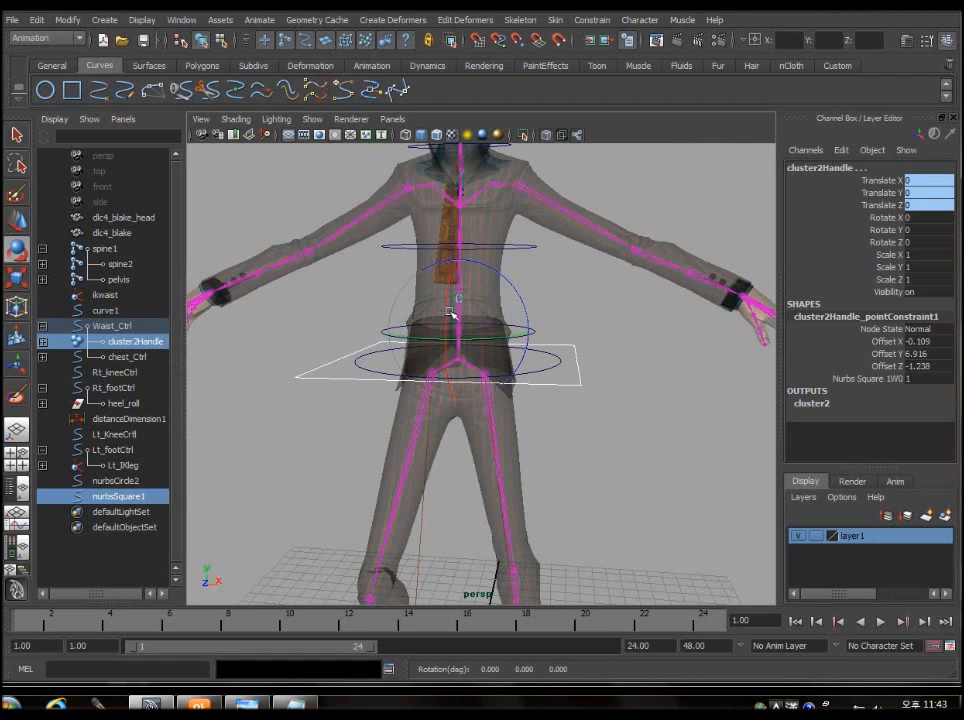
{"action": "left_click_drag", "start_coordinate": [451, 313], "coordinate": [470, 338]}
{"action": "left_click_drag", "start_coordinate": [611, 383], "coordinate": [652, 420], "text": "alt"}
{"action": "key", "text": "ctrl+z"}
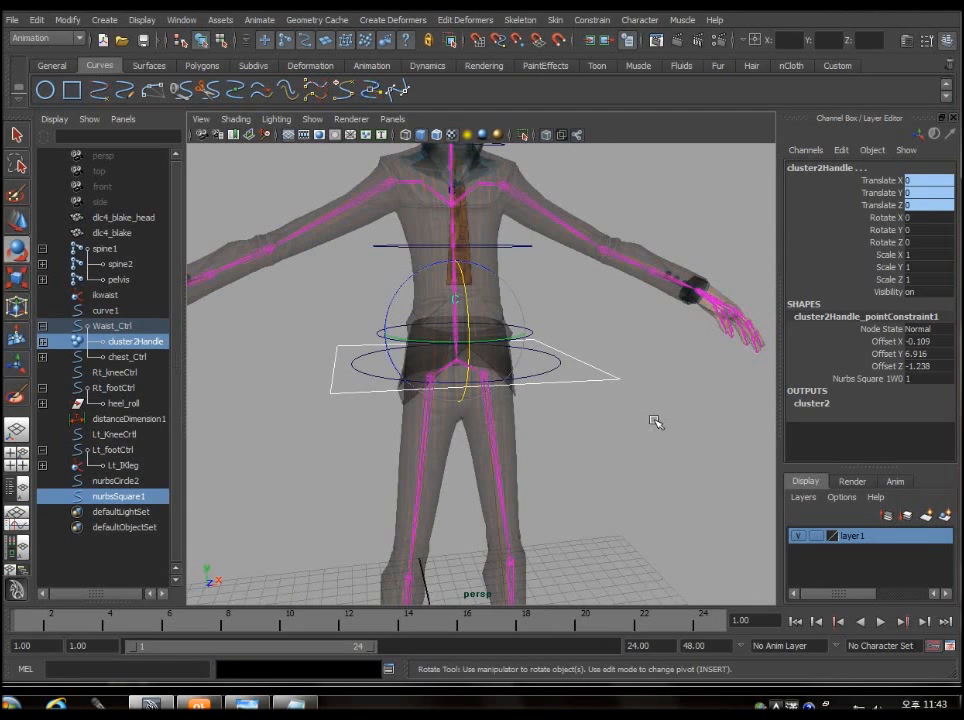
Parent nurbsCircle2 under nurbsSquare1
{"action": "left_click", "coordinate": [561, 369]}
{"action": "left_click_drag", "start_coordinate": [561, 369], "coordinate": [605, 419], "text": "alt"}
{"action": "left_click", "coordinate": [547, 391]}
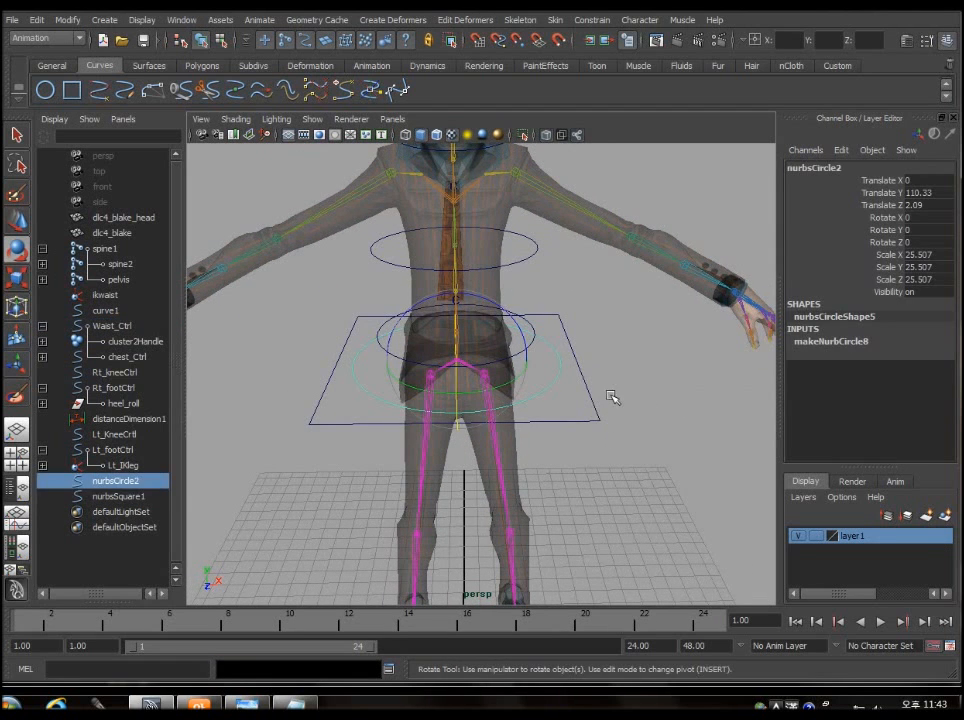
{"action": "left_click", "coordinate": [589, 398], "text": "shift"}
{"action": "left_click", "coordinate": [570, 398]}
{"action": "left_click", "coordinate": [550, 392]}
{"action": "left_click", "coordinate": [593, 400], "text": "shift"}
{"action": "key", "text": "p"}
{"action": "left_click", "coordinate": [628, 470]}
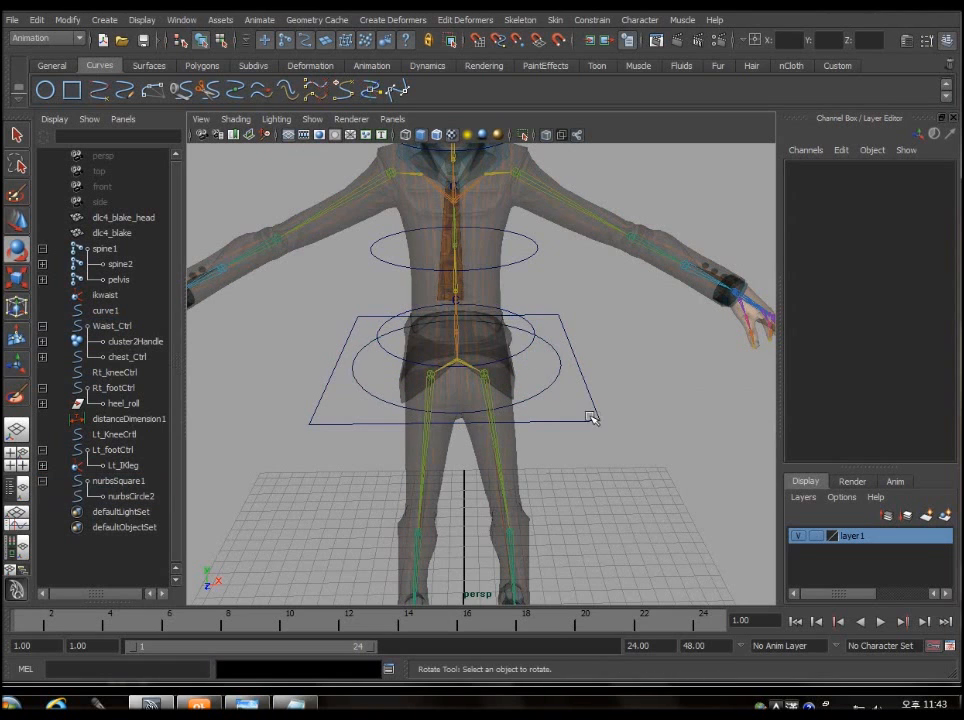
Rotate and move nurbsSquare1 to test how it carries the hip circle and pelvis, undoing each trial
{"action": "left_click", "coordinate": [593, 419]}
{"action": "left_click_drag", "start_coordinate": [608, 480], "coordinate": [603, 433], "text": "alt"}
{"action": "left_click_drag", "start_coordinate": [457, 359], "coordinate": [459, 414]}
{"action": "left_click_drag", "start_coordinate": [616, 463], "coordinate": [630, 388], "text": "alt"}
{"action": "scroll", "coordinate": [471, 452], "scroll_direction": "up", "scroll_amount": 3}
{"action": "key", "text": "ctrl+z"}
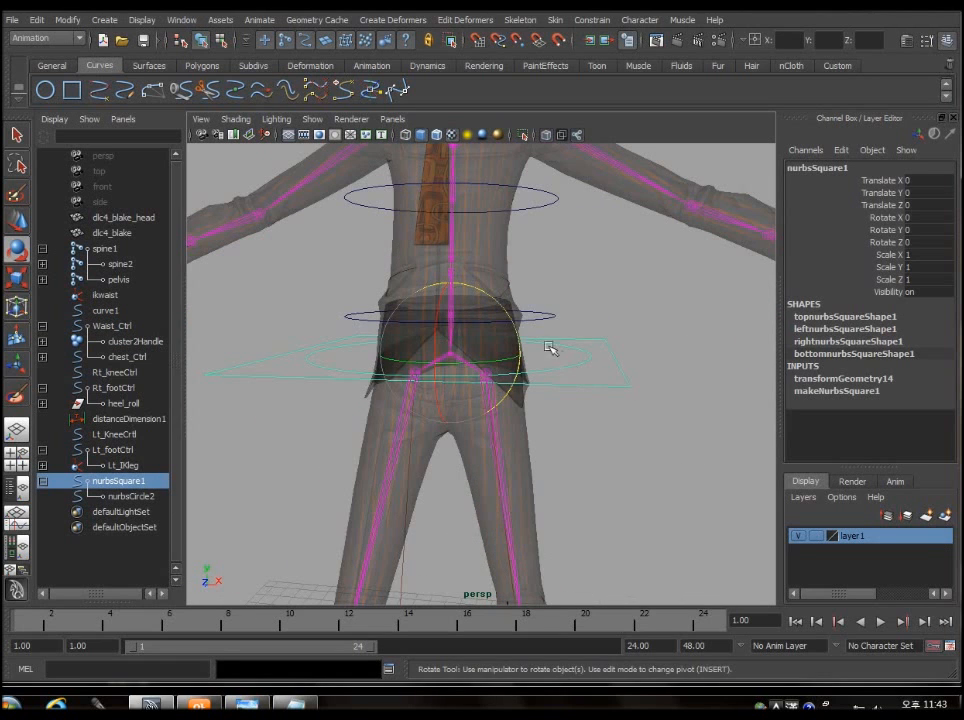
{"action": "left_click_drag", "start_coordinate": [516, 322], "coordinate": [544, 239]}
{"action": "key", "text": "ctrl+z"}
{"action": "key", "text": "w"}
{"action": "left_click_drag", "start_coordinate": [458, 356], "coordinate": [602, 309]}
{"action": "key", "text": "ctrl+z"}
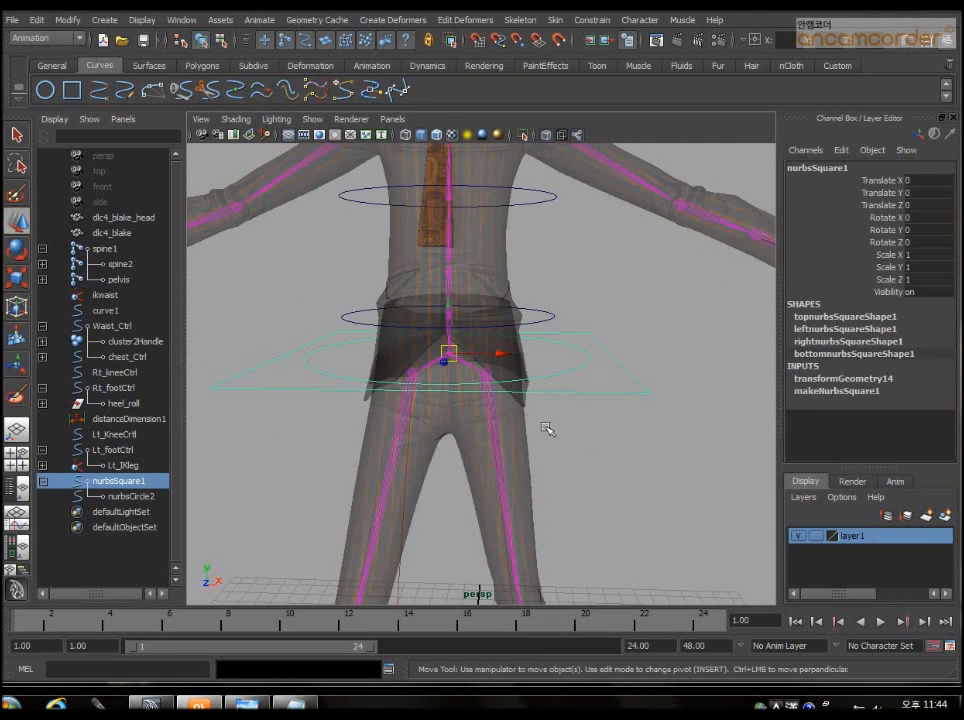
Parent Waist_Ctrl under nurbsSquare1
{"action": "left_click", "coordinate": [590, 402]}
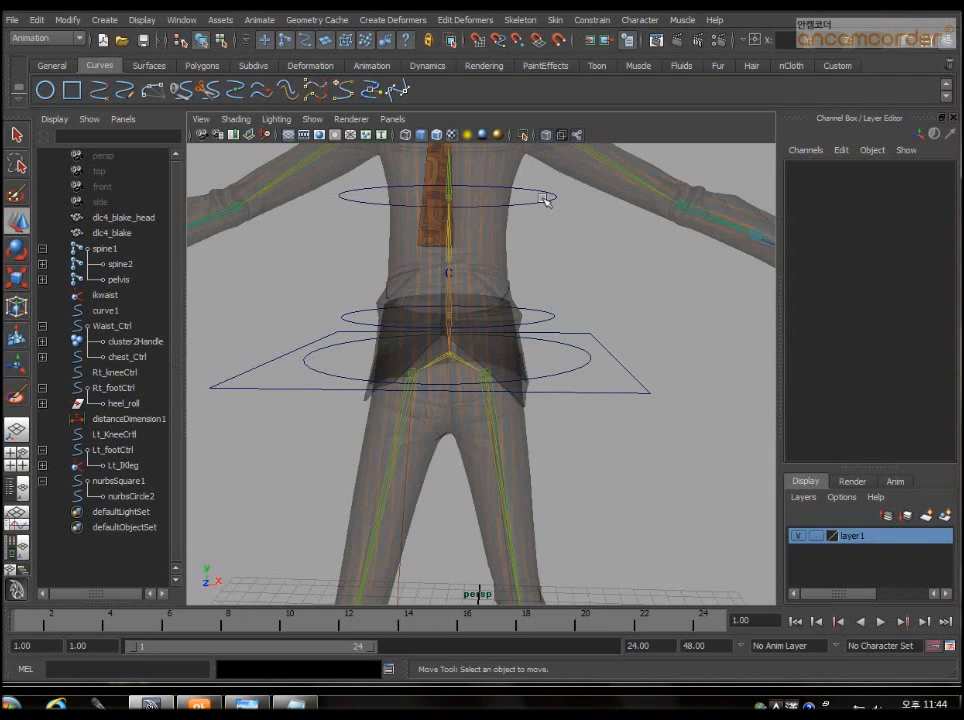
{"action": "left_click_drag", "start_coordinate": [559, 320], "coordinate": [565, 325]}
{"action": "left_click", "coordinate": [593, 310]}
{"action": "left_click", "coordinate": [543, 321]}
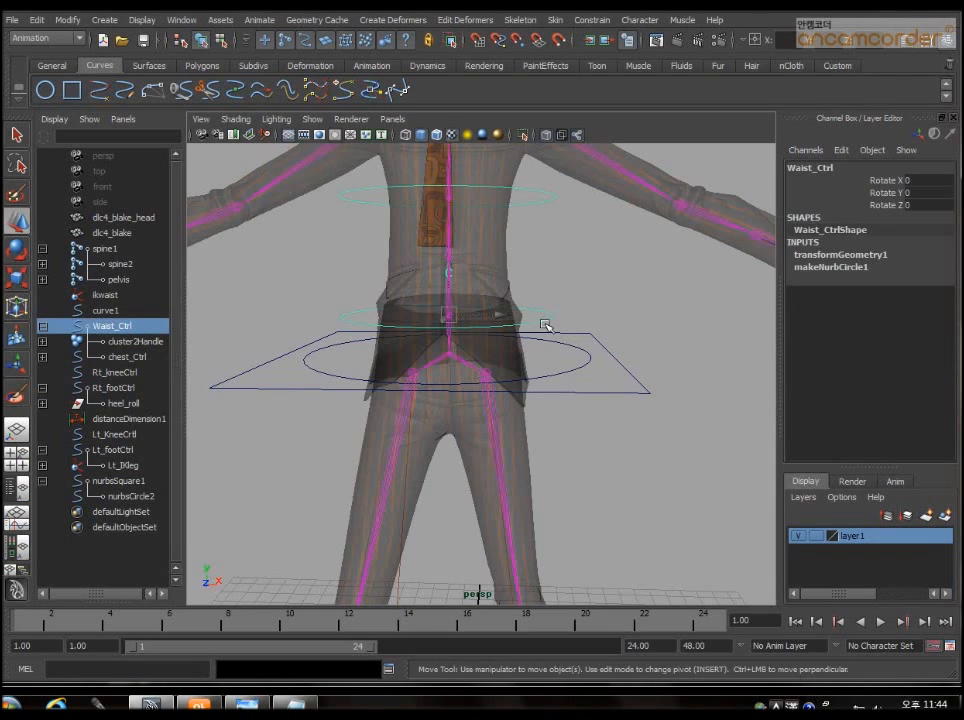
{"action": "mouse_move", "coordinate": [592, 366]}
{"action": "left_mouse_down", "text": "alt"}
{"action": "mouse_move", "coordinate": [594, 334]}
{"action": "mouse_move", "coordinate": [589, 363]}
{"action": "left_mouse_up", "text": "alt"}
{"action": "left_click", "coordinate": [633, 393], "text": "shift"}
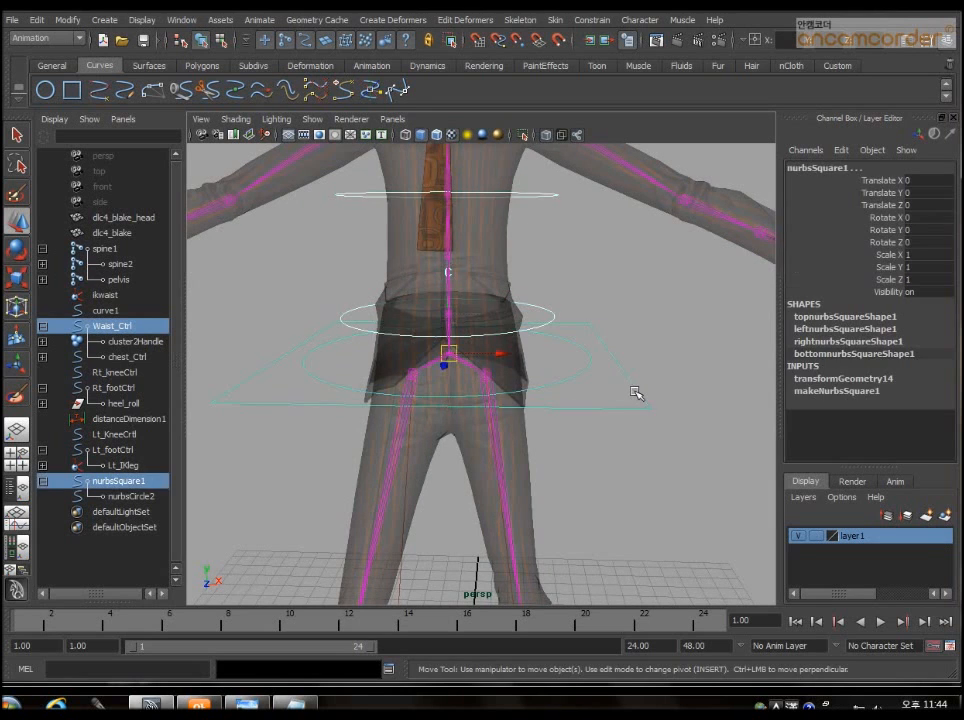
{"action": "key", "text": "p"}
{"action": "key", "text": "Up"}
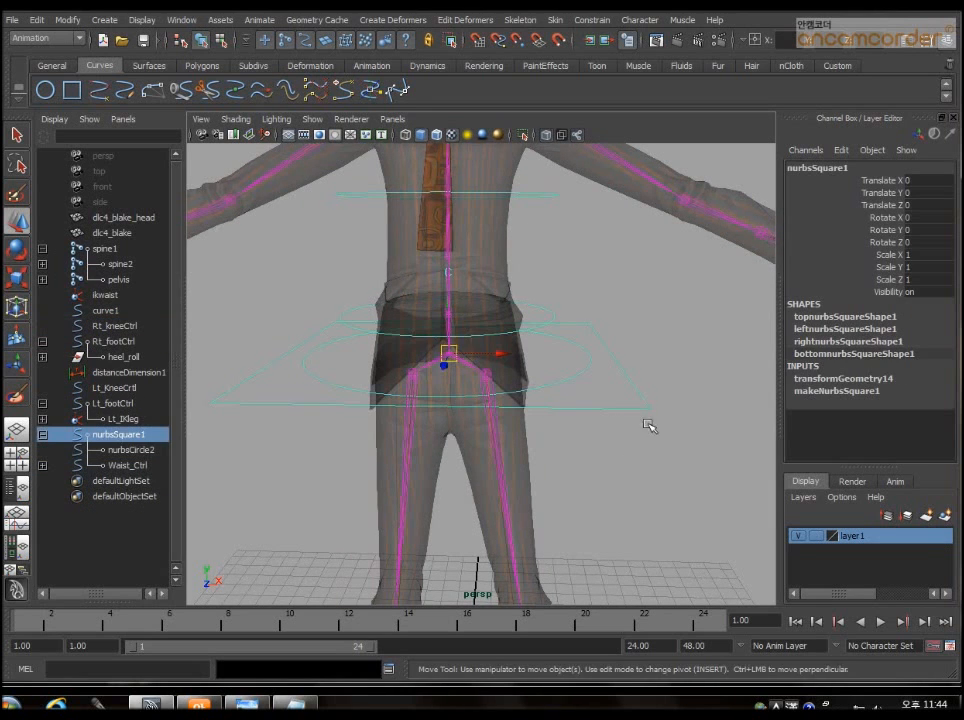
Rotate nurbsSquare1 to test how it drives the whole upper body, and undo the trial rotation
{"action": "key", "text": "e"}
{"action": "left_click_drag", "start_coordinate": [443, 322], "coordinate": [425, 410]}
{"action": "left_click_drag", "start_coordinate": [505, 418], "coordinate": [666, 473], "text": "alt"}
{"action": "key", "text": "ctrl+z"}
{"action": "scroll", "coordinate": [650, 481], "scroll_direction": "down", "scroll_amount": 5}
Lower the body into a crouch by moving nurbsSquare1 to about -6.7 in X, -23.8 in Y and 2.8 in Z
{"action": "key", "text": "w"}
{"action": "left_click_drag", "start_coordinate": [602, 495], "coordinate": [529, 470], "text": "alt"}
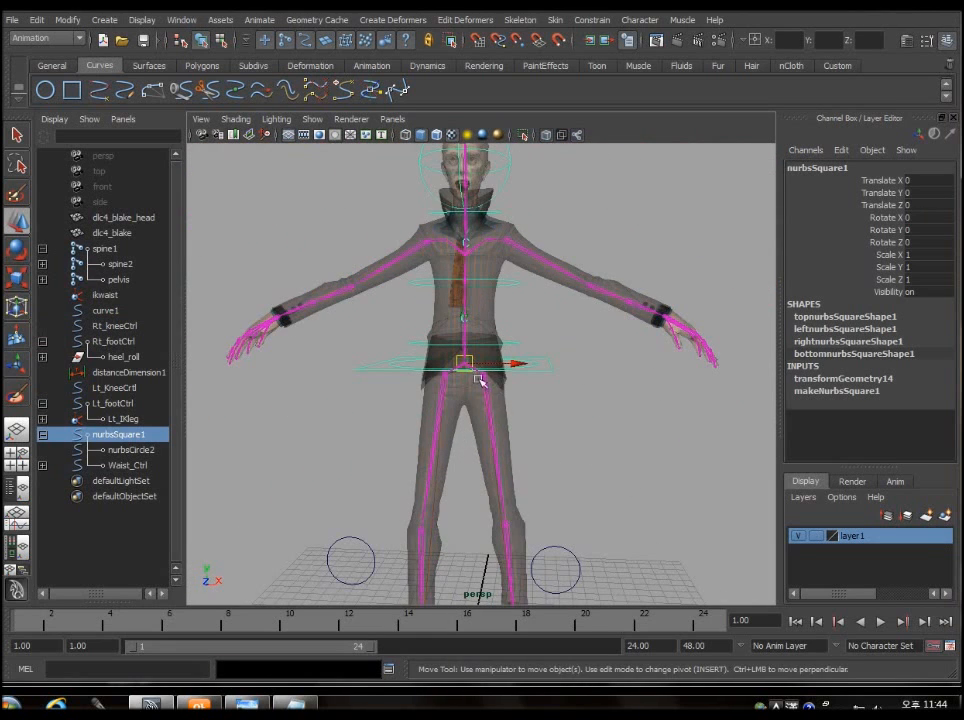
{"action": "left_click_drag", "start_coordinate": [467, 367], "coordinate": [414, 251]}
Shift nurbsSquare1 to about 3.6 in X and rotate it to about -22 degrees around Z to tilt the body
{"action": "left_click_drag", "start_coordinate": [572, 340], "coordinate": [500, 357]}
{"action": "key", "text": "e"}
{"action": "left_click_drag", "start_coordinate": [555, 317], "coordinate": [607, 389]}
{"action": "scroll", "coordinate": [613, 404], "scroll_direction": "up", "scroll_amount": 3}
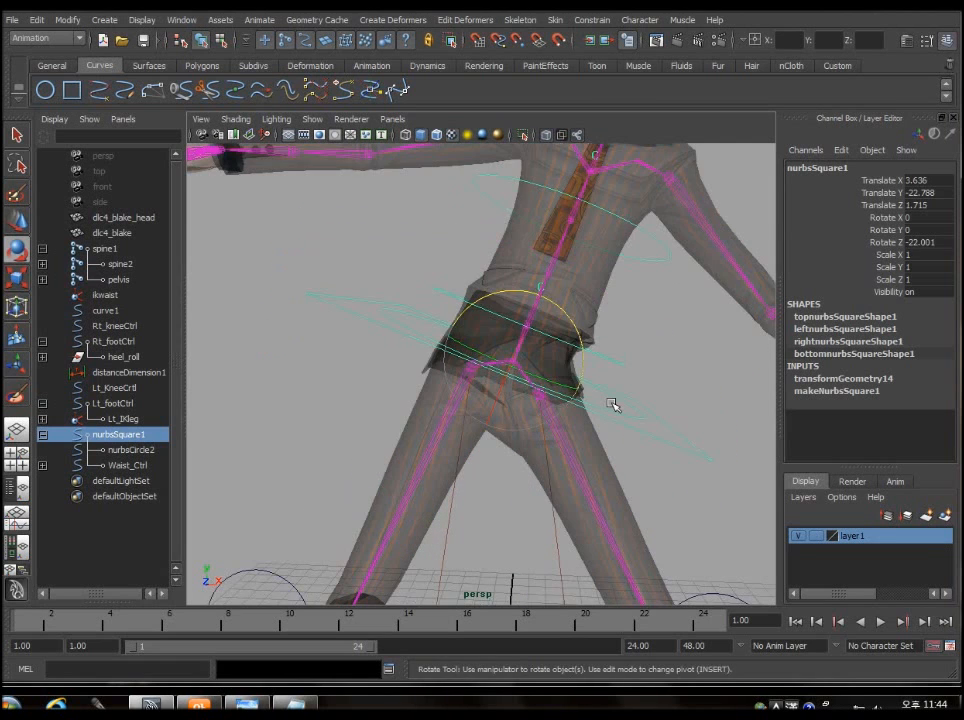
Rotate nurbsCircle2 as a test, and undo it along with the trial tilt and last shift of nurbsSquare1
{"action": "left_click", "coordinate": [635, 437]}
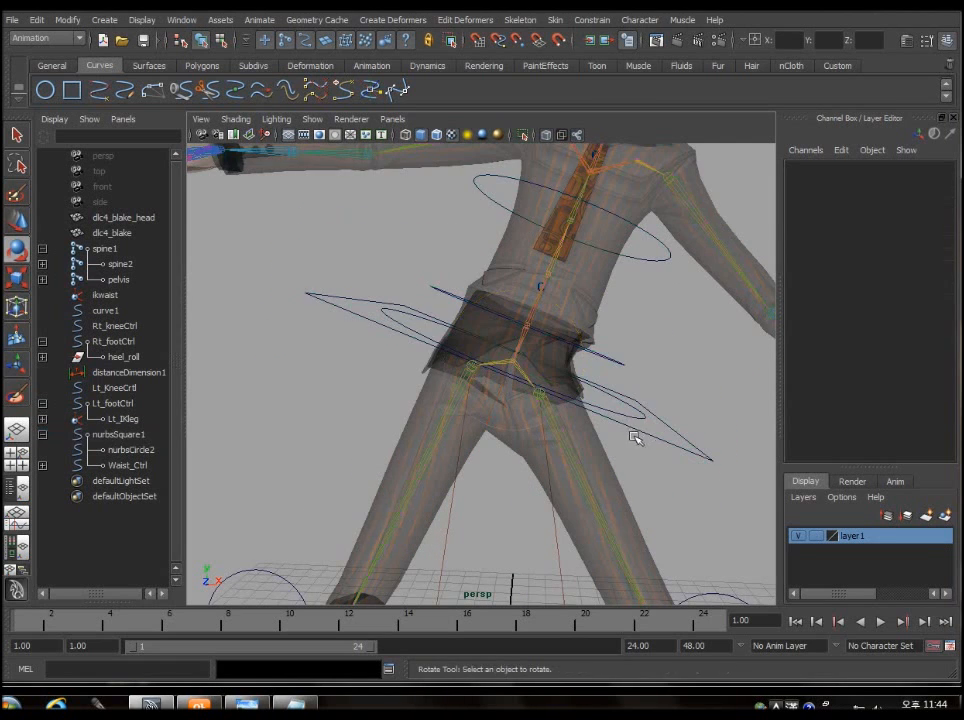
{"action": "left_click", "coordinate": [640, 417]}
{"action": "left_click_drag", "start_coordinate": [587, 348], "coordinate": [570, 387]}
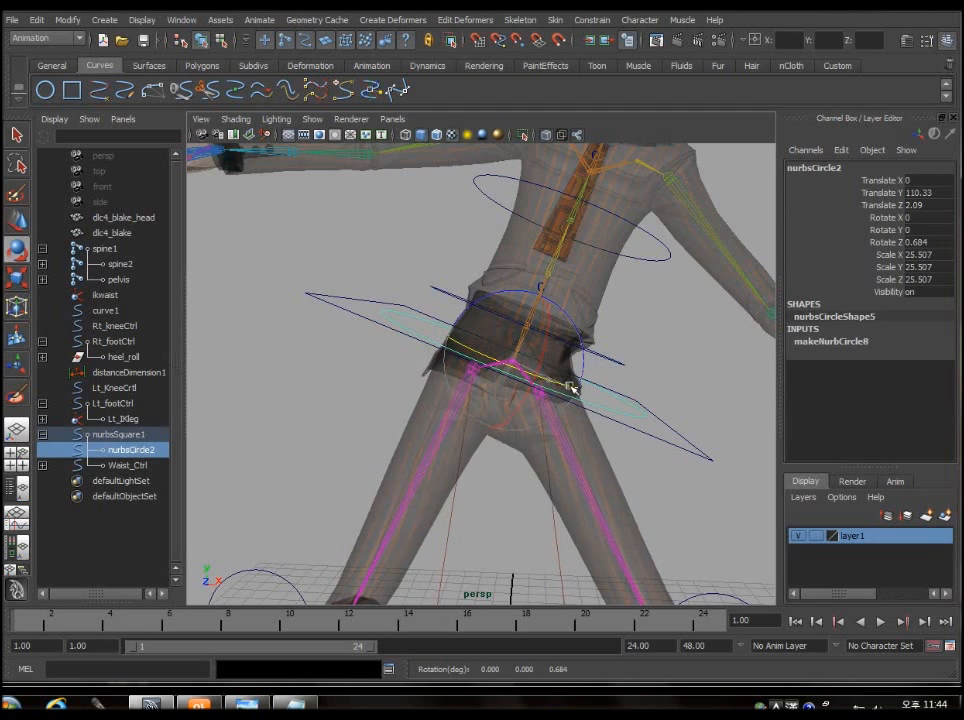
{"action": "key", "text": "ctrl+z"}
{"action": "key", "text": "ctrl+z"}
{"action": "key", "text": "ctrl+z"}
{"action": "key", "text": "ctrl+z"}
{"action": "key", "text": "ctrl+z"}
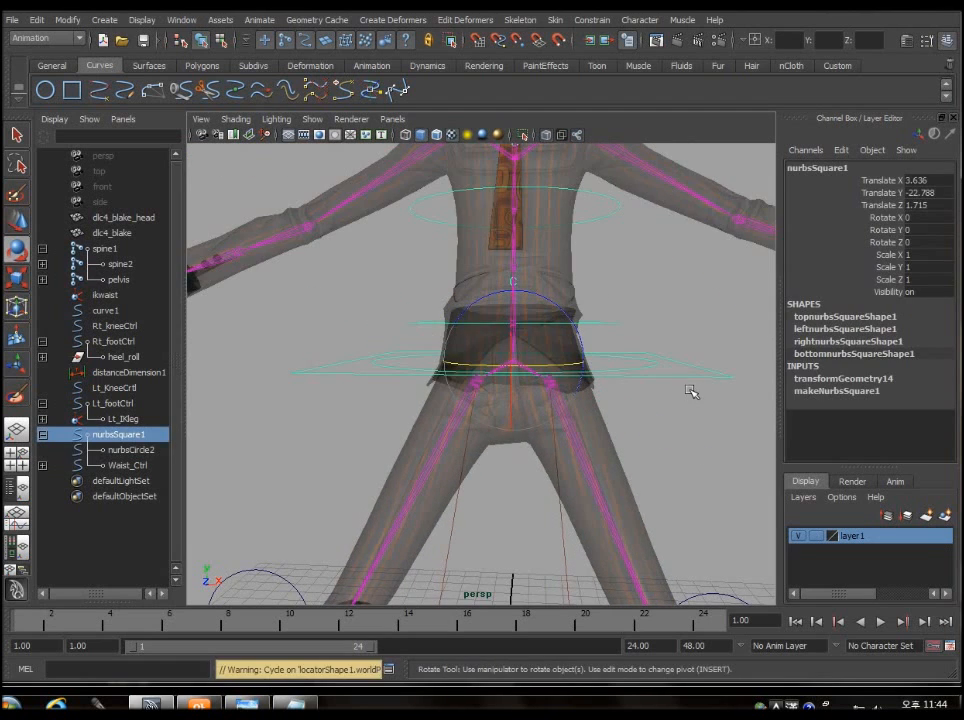
{"action": "key", "text": "ctrl+z"}
{"action": "scroll", "coordinate": [660, 391], "scroll_direction": "down", "scroll_amount": 3}
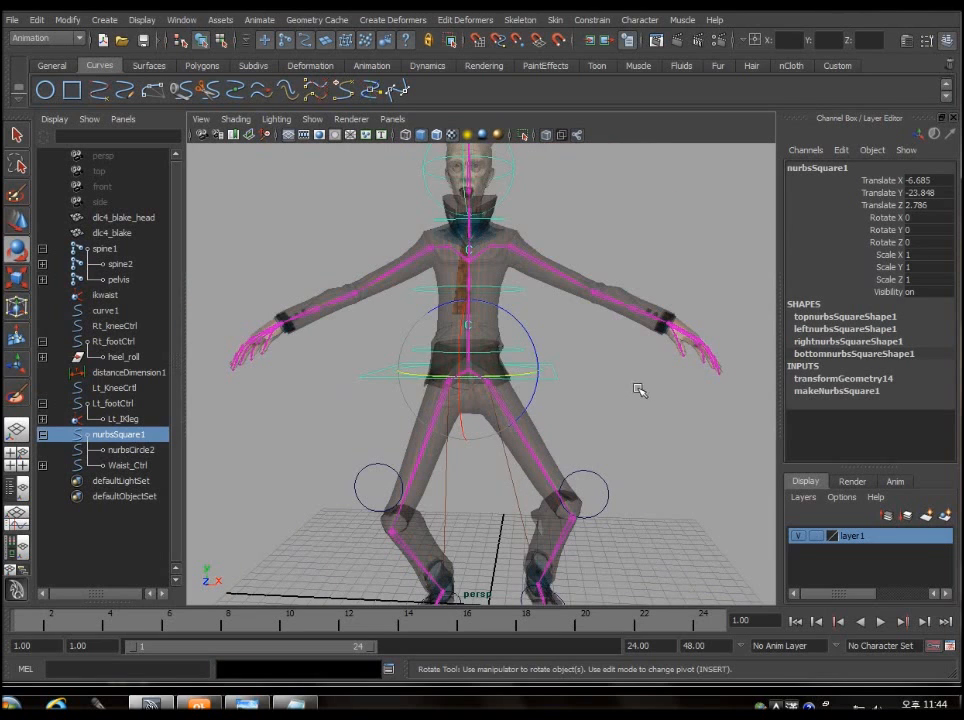